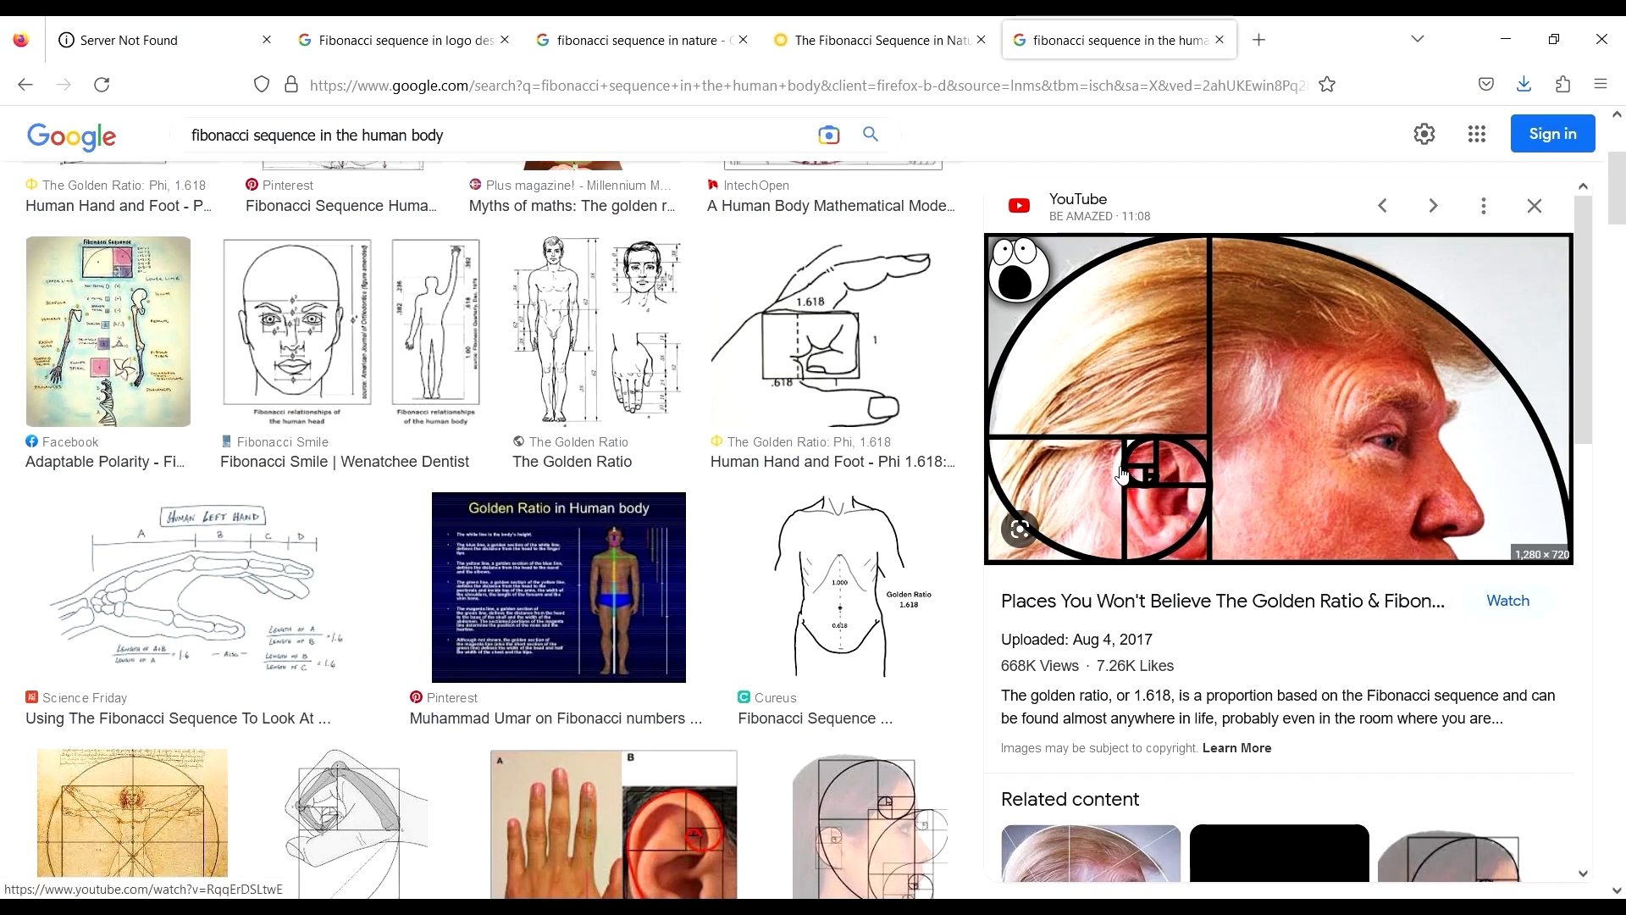
Browse the Fibonacci sequence image results for the human body, nature and logo design.
scroll(550, 550, down, 4)
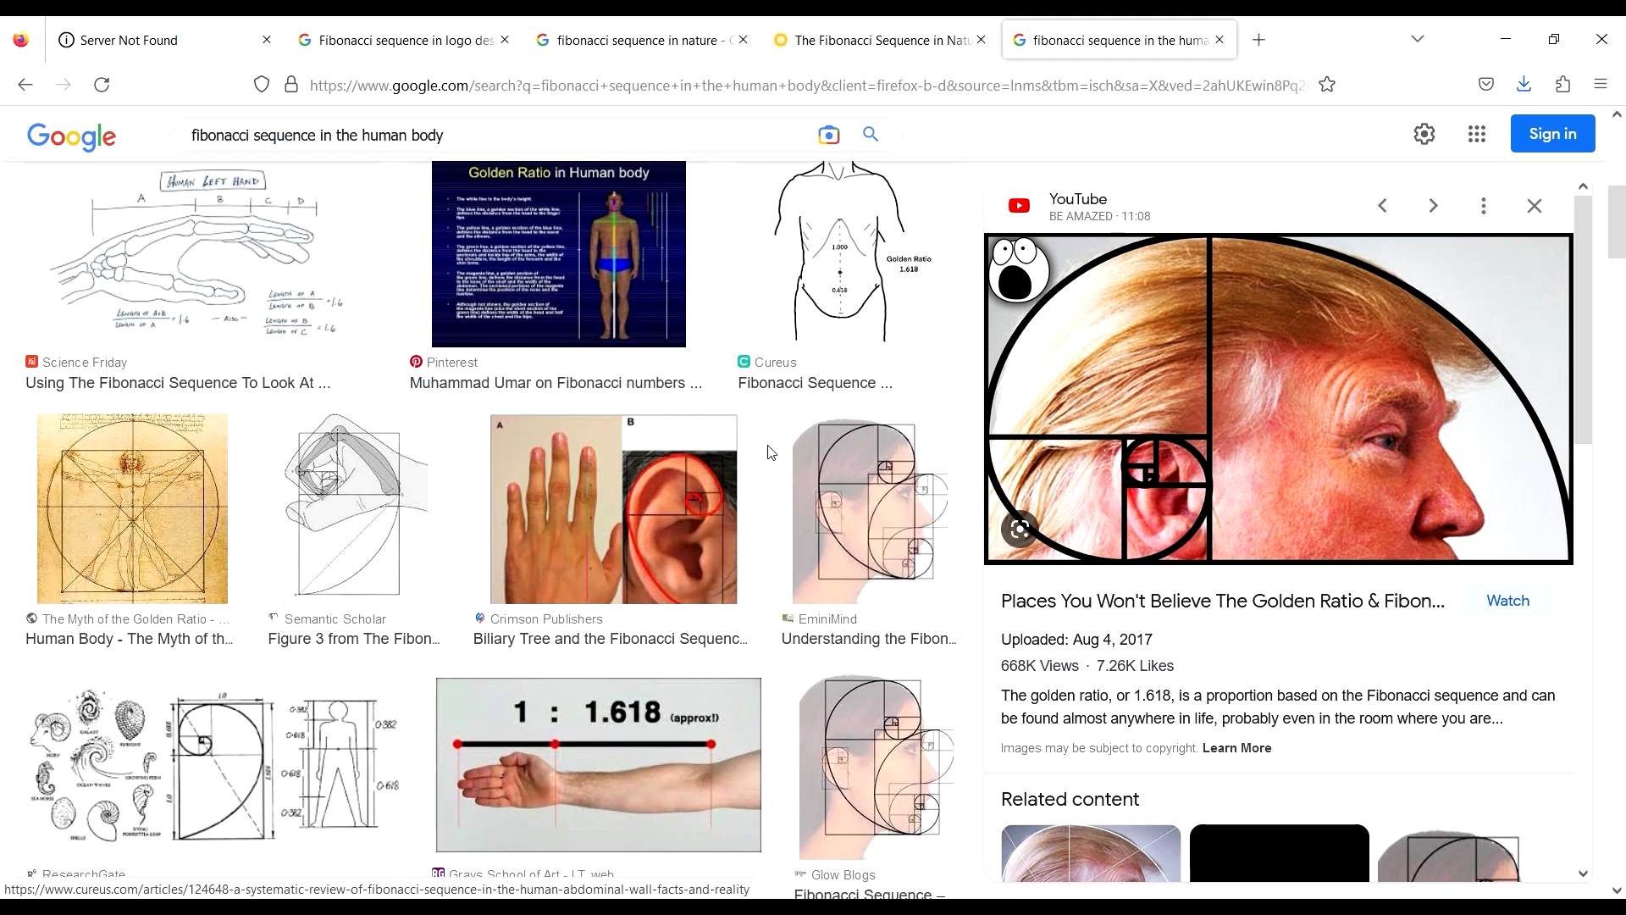
scroll(551, 423, up, 7)
click(606, 32)
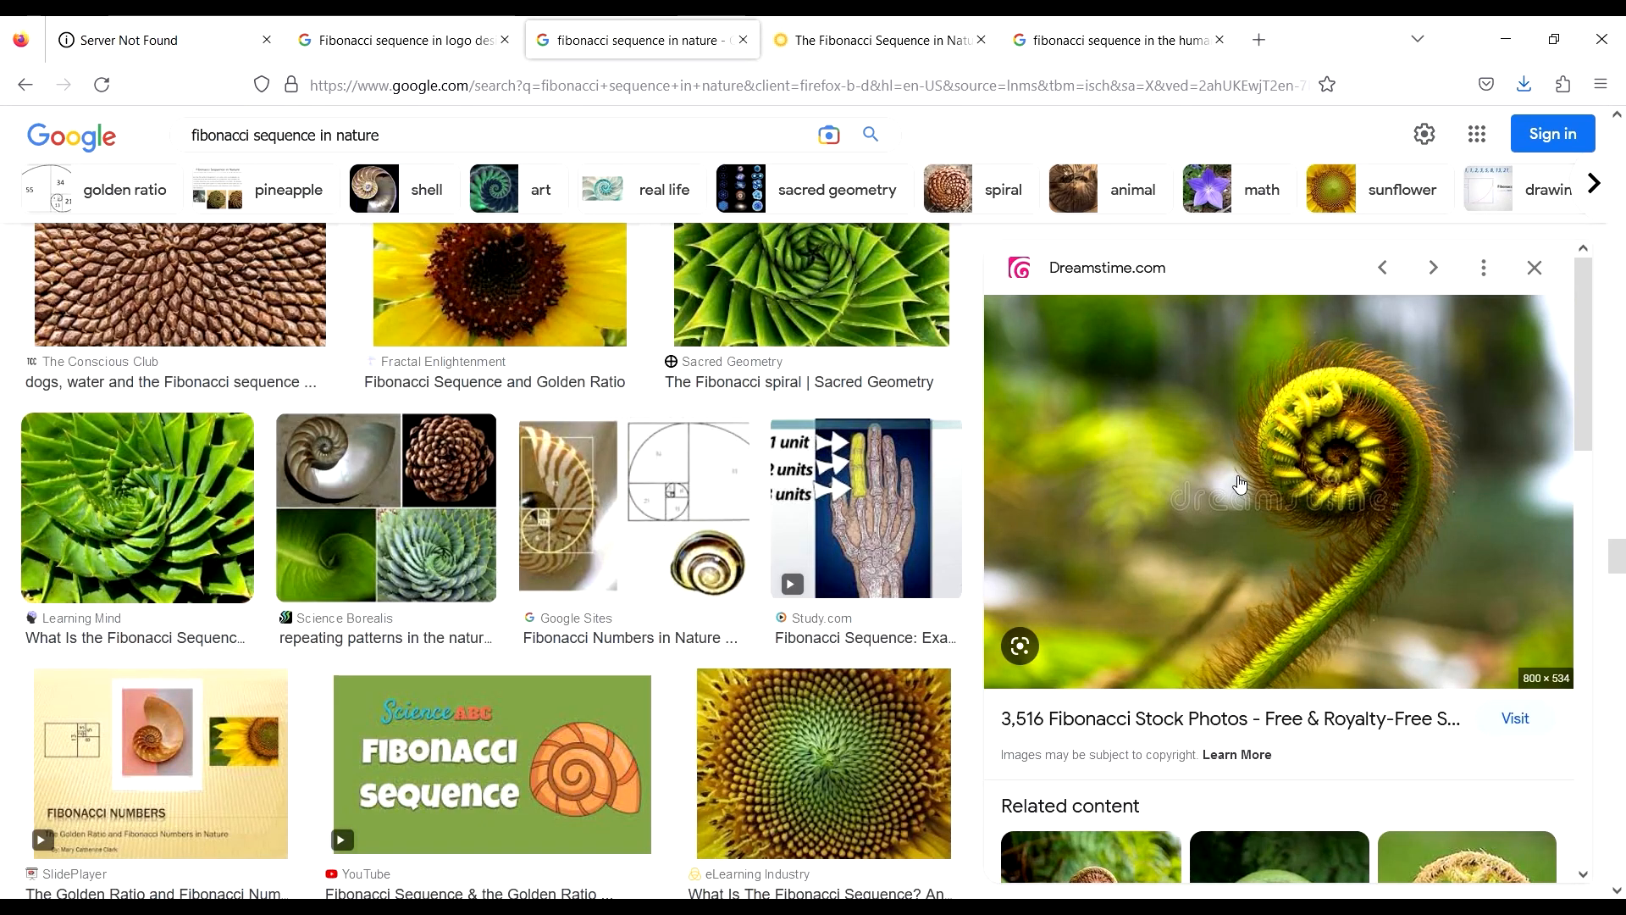
click(398, 40)
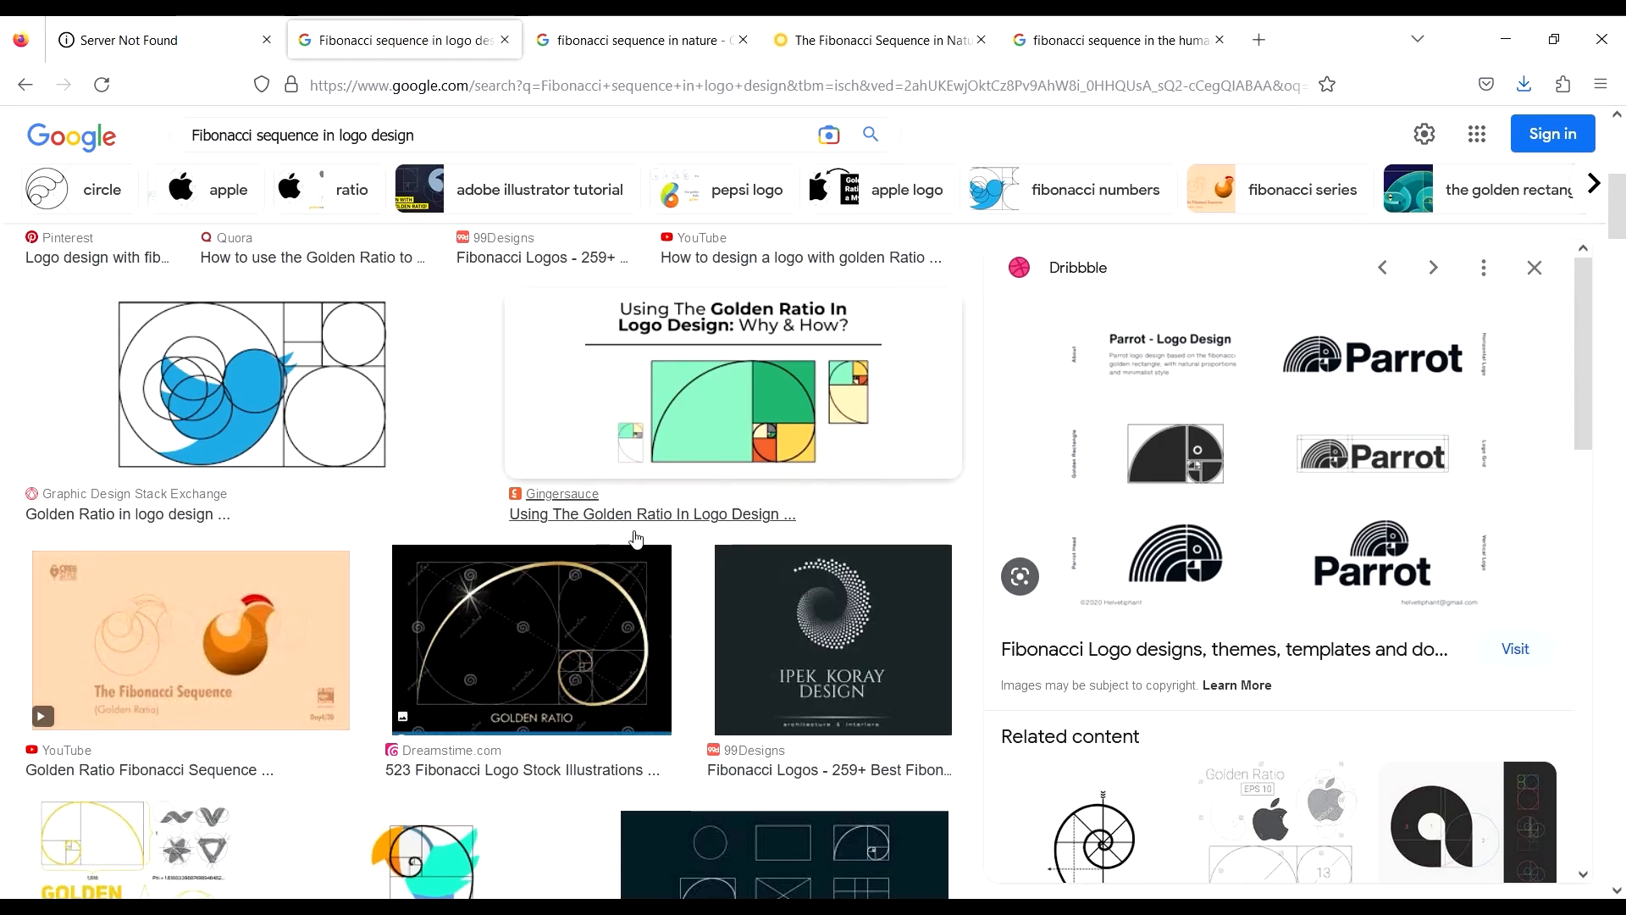
scroll(815, 519, up, 5)
key(ctrl+Tab)
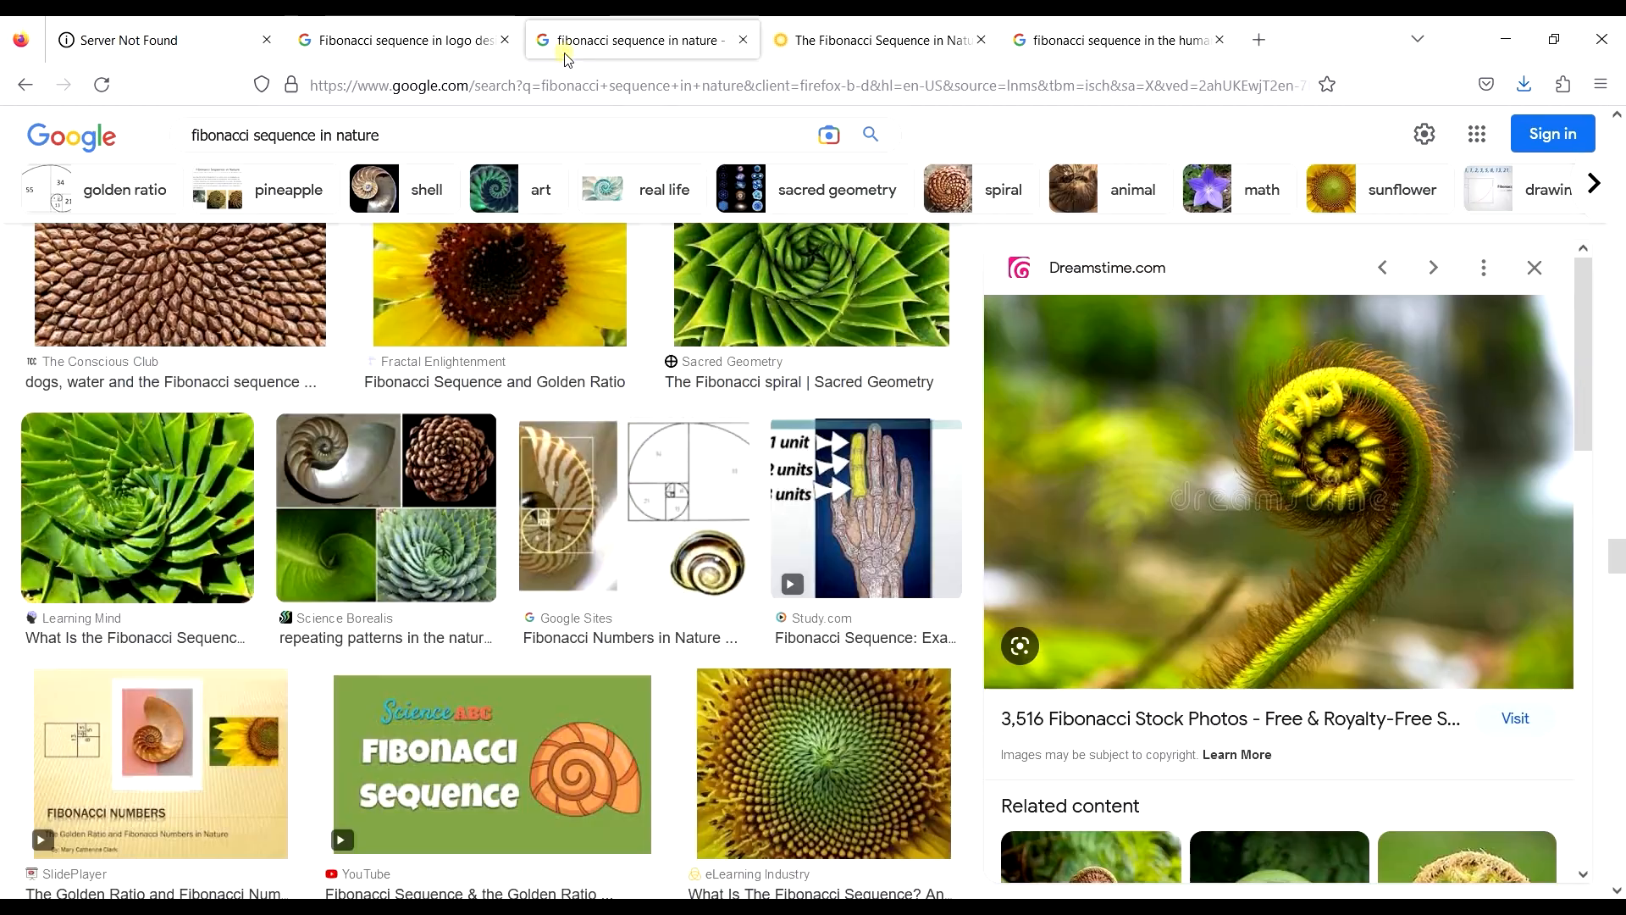
scroll(706, 397, up, 10)
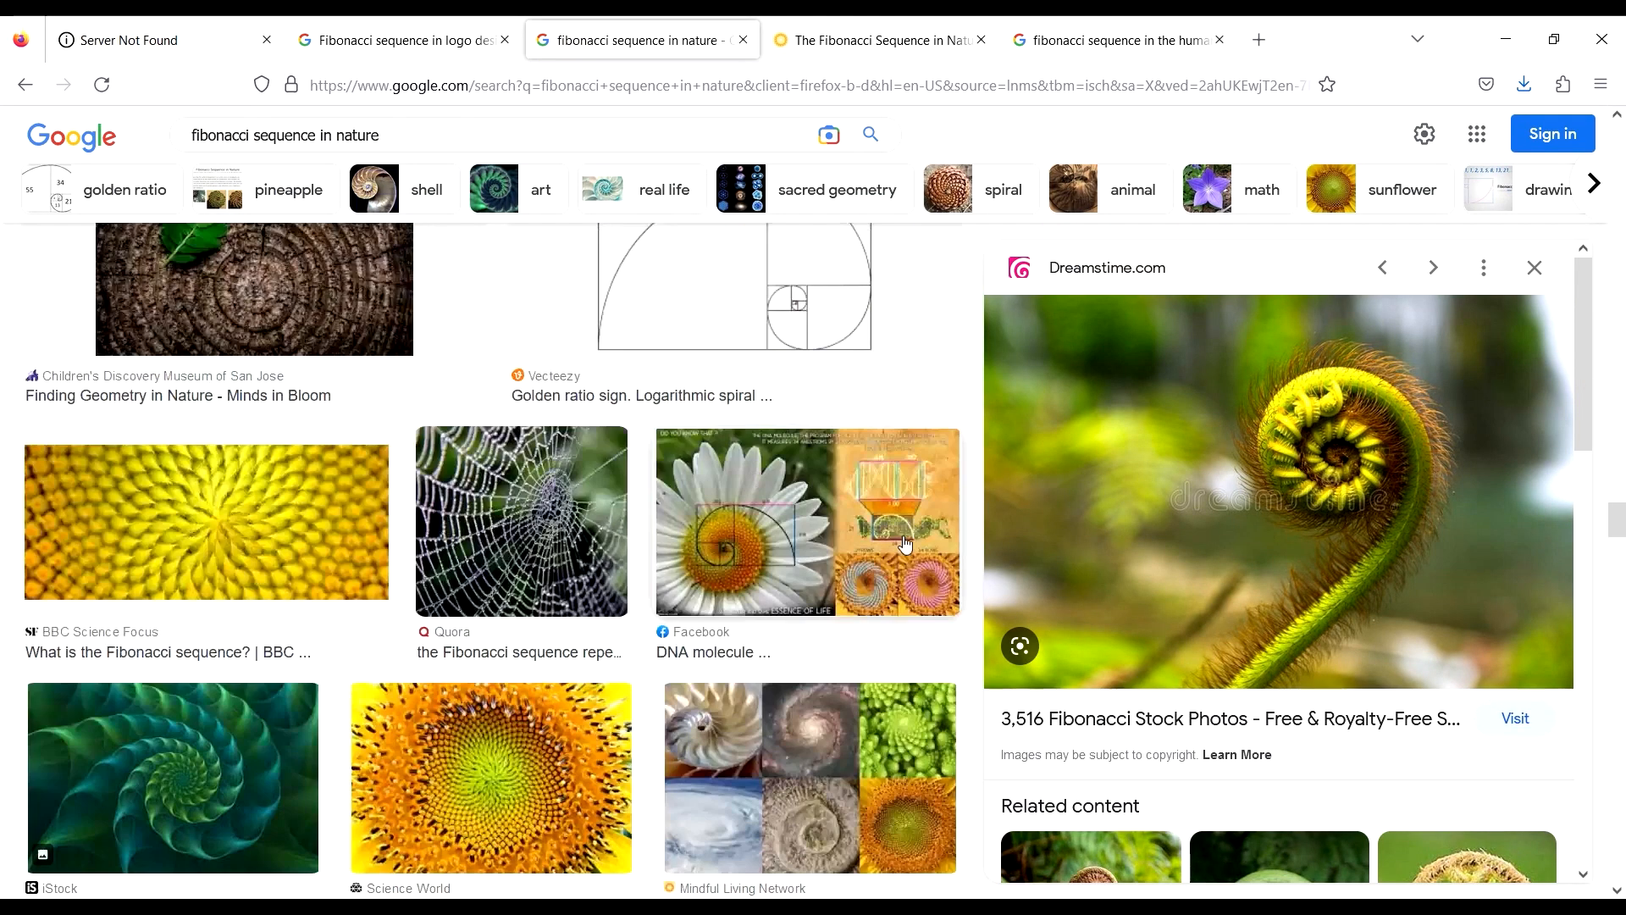
scroll(706, 396, up, 3)
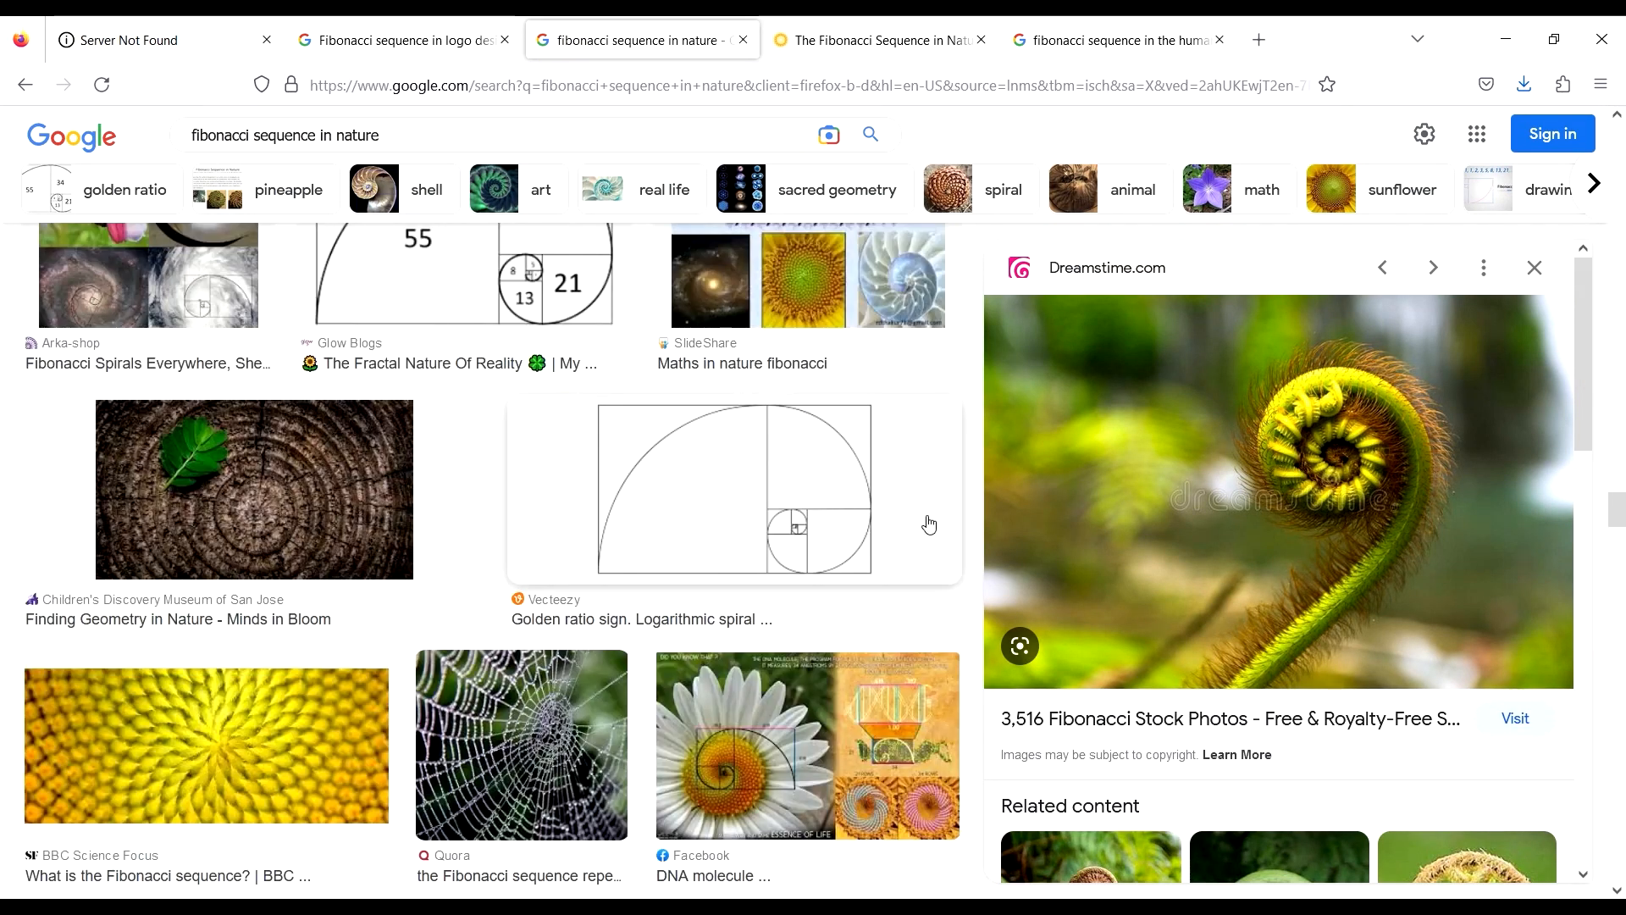
scroll(745, 492, up, 4)
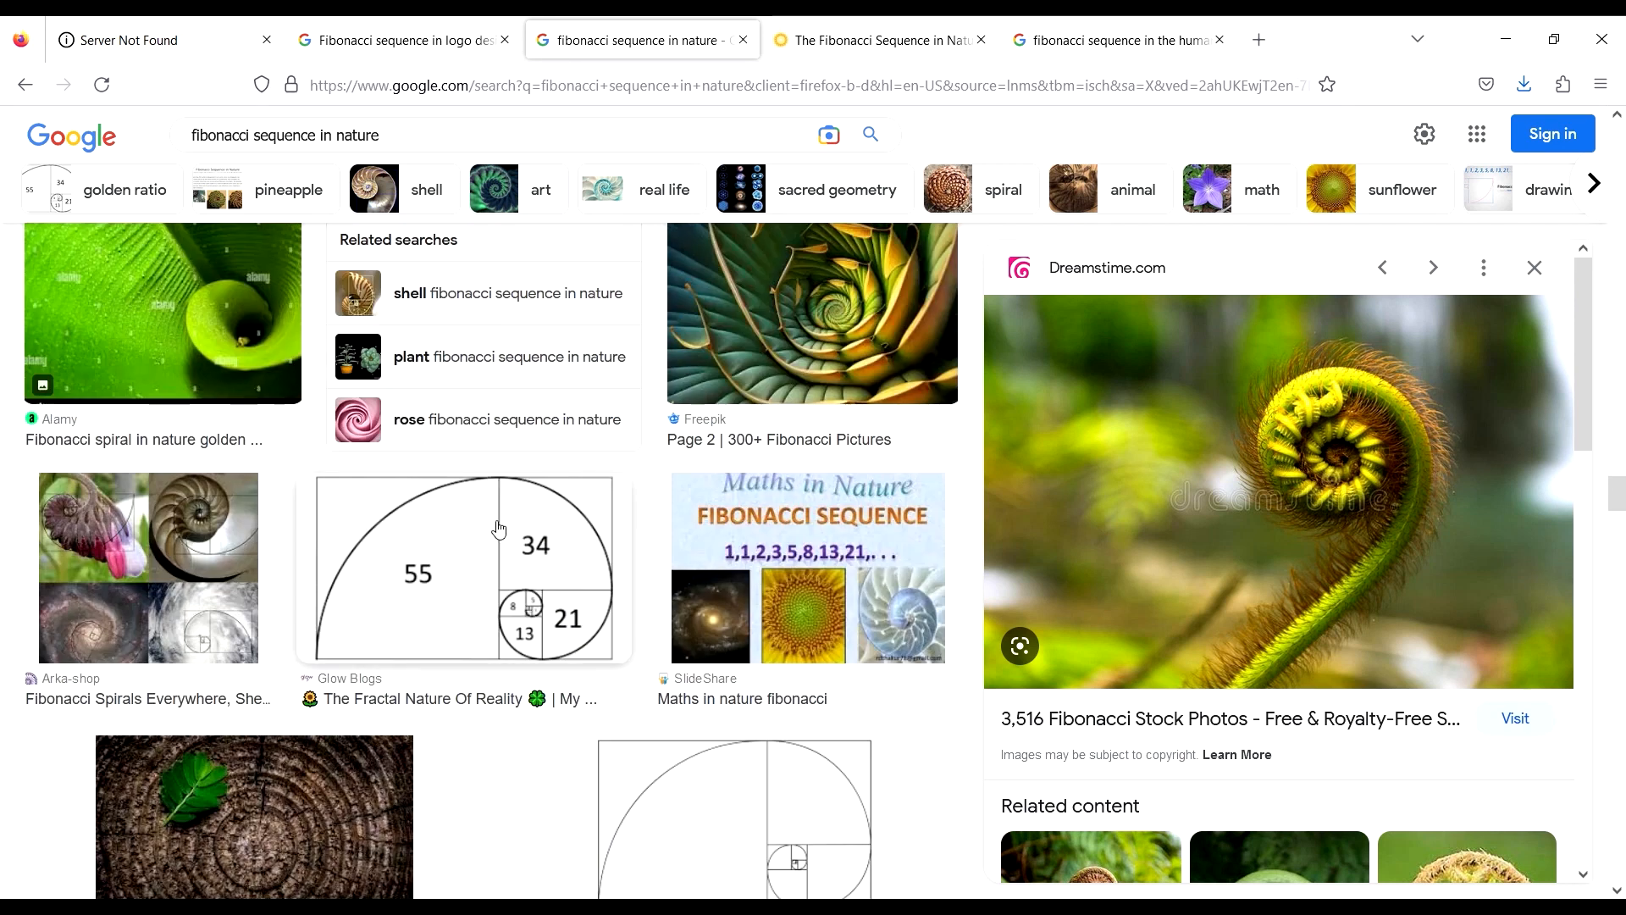
Switch to Illustrator and create a new portrait A4 document in RGB color.
click(1510, 45)
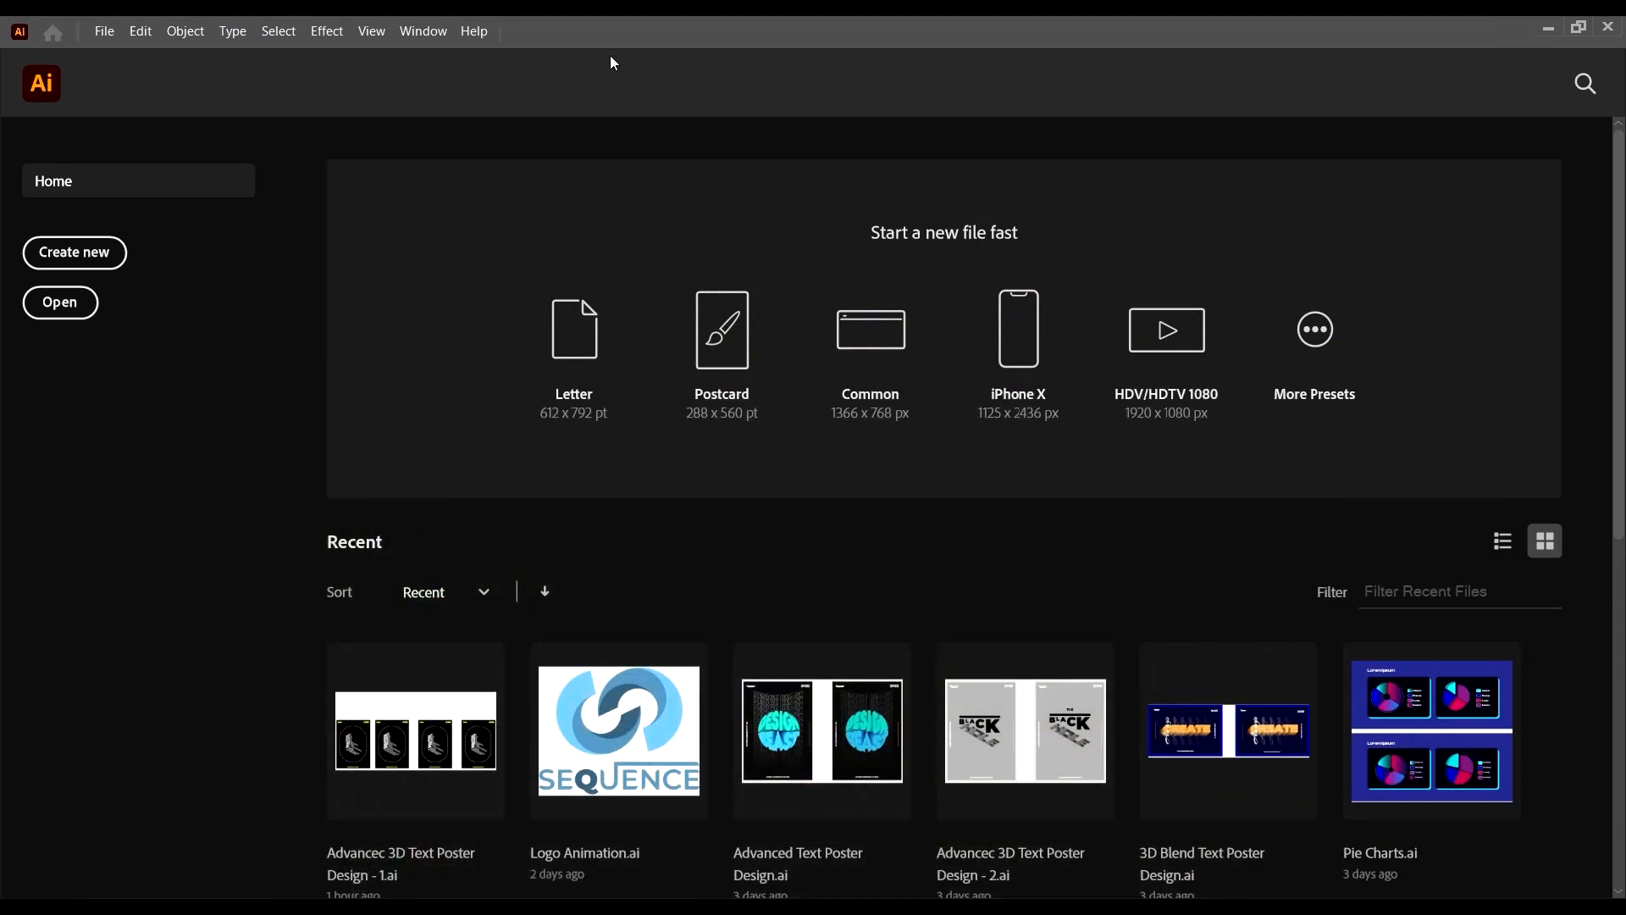
click(68, 254)
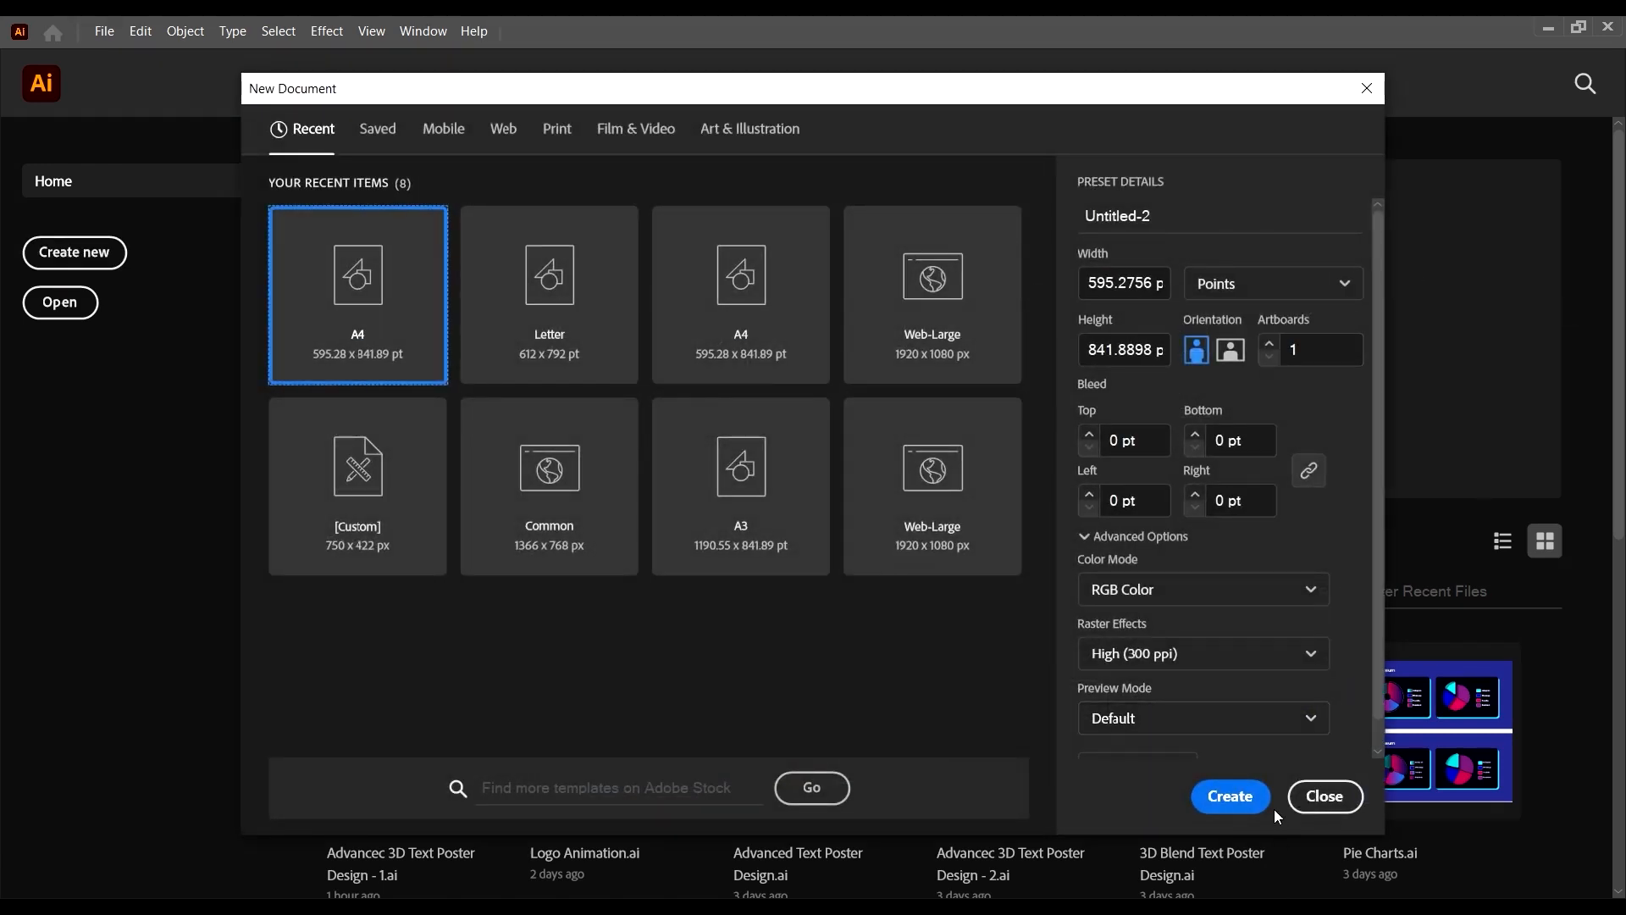
click(1226, 795)
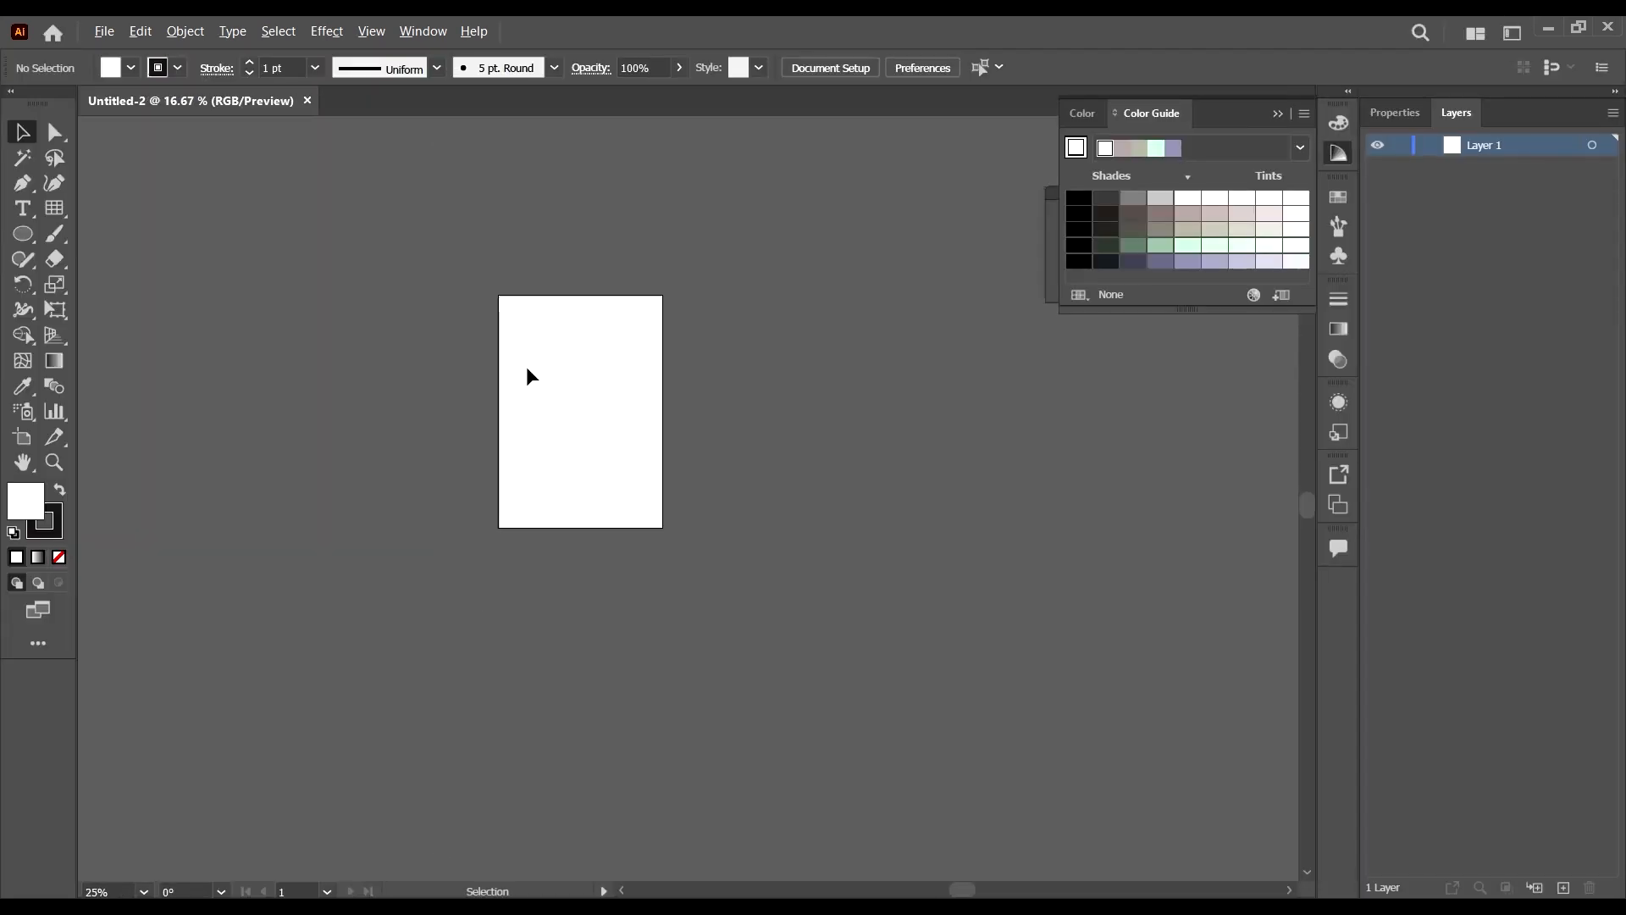
Enlarge the artboard around its center to a landscape format of about 1712 by 1343 pt.
scroll(635, 455, up, 2)
key(shift+o)
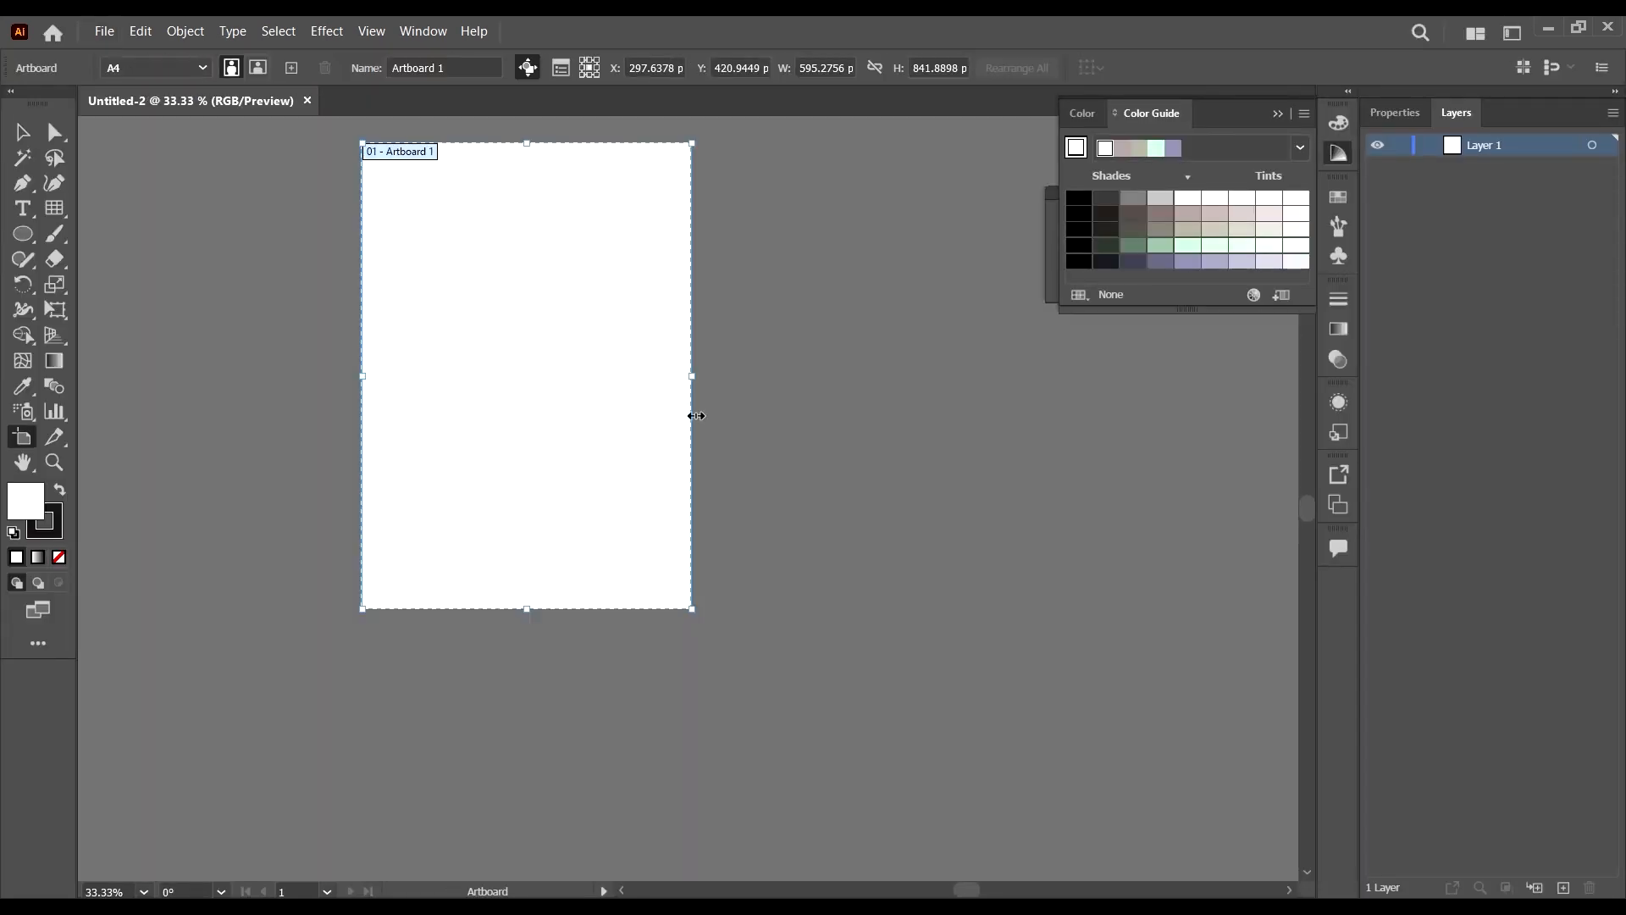
scroll(697, 414, up, 2)
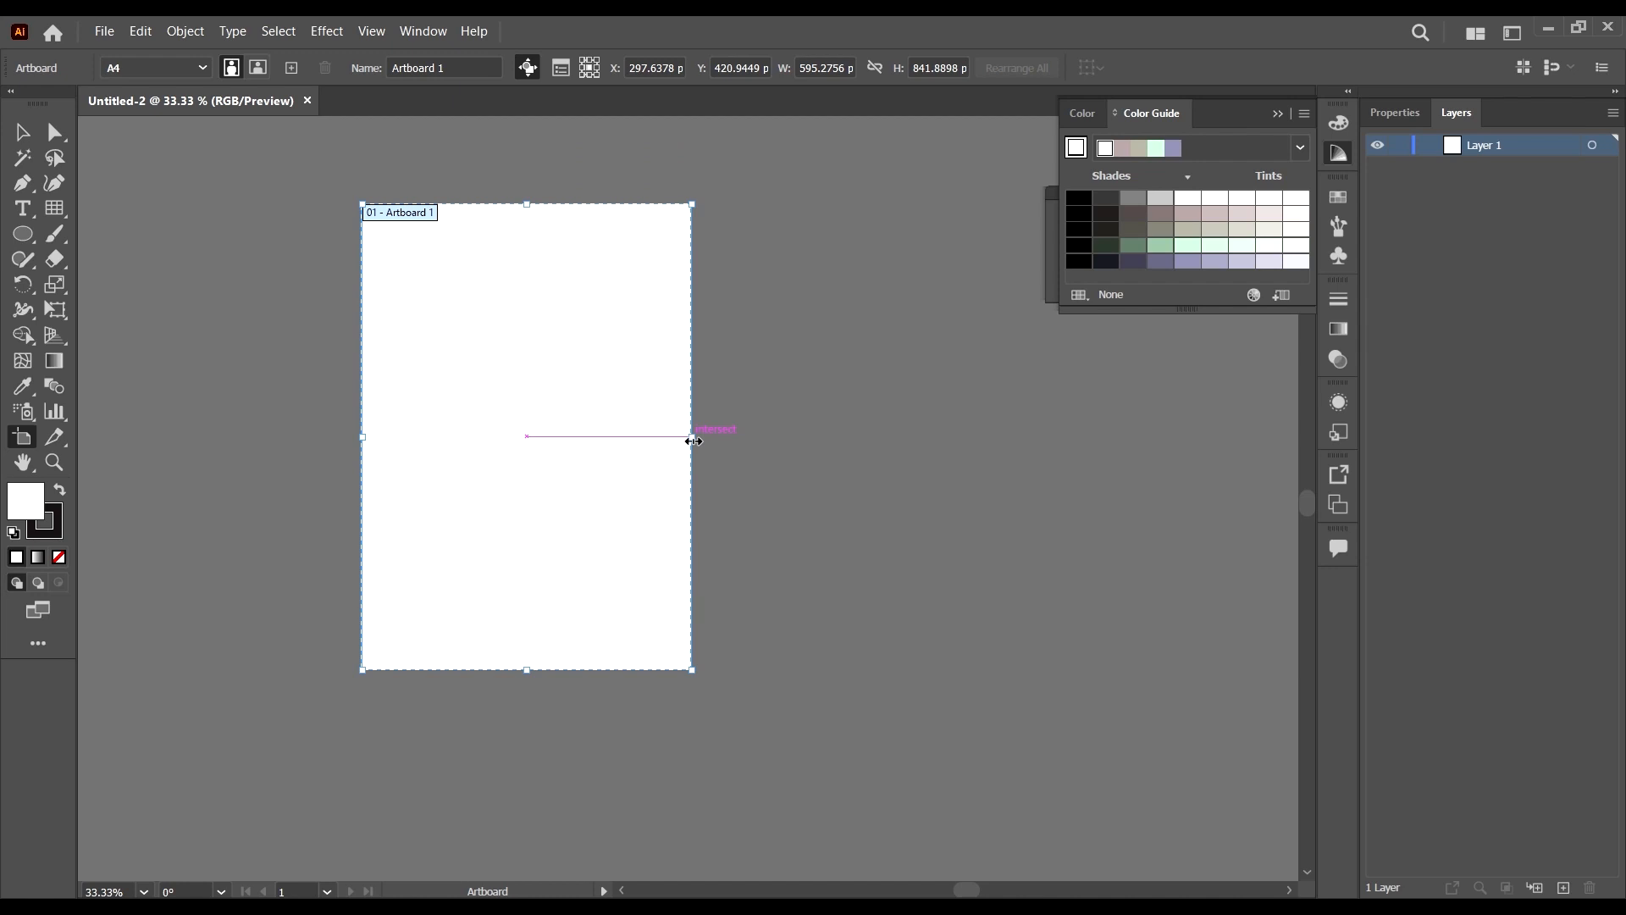
drag(693, 440, 927, 446)
scroll(934, 480, down, 1)
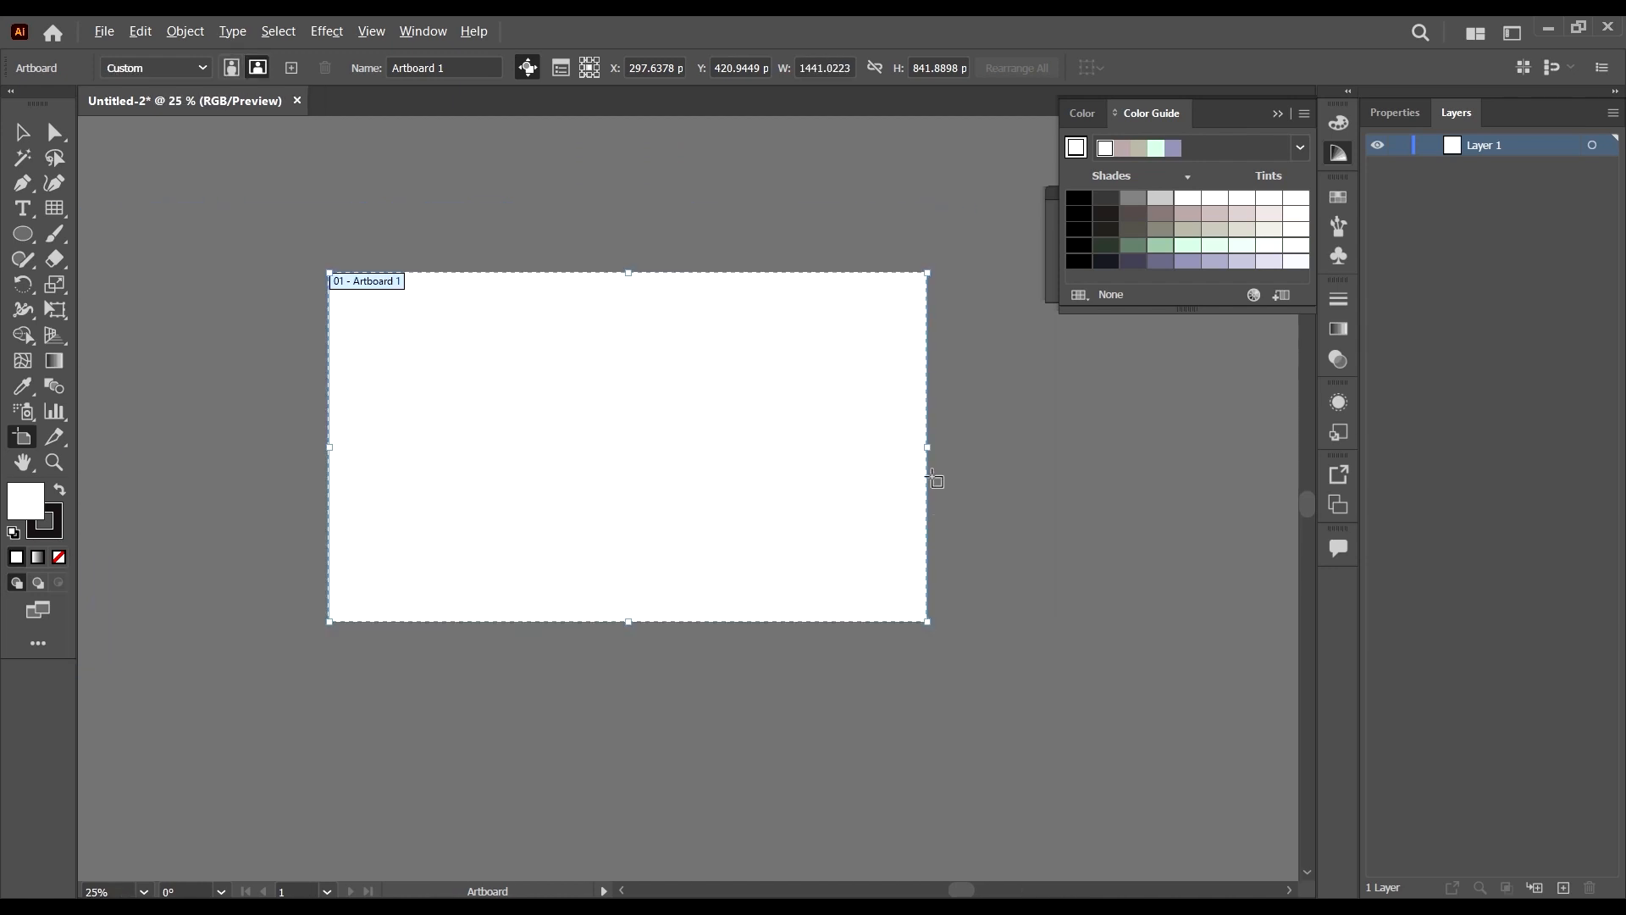
drag(928, 624, 983, 726)
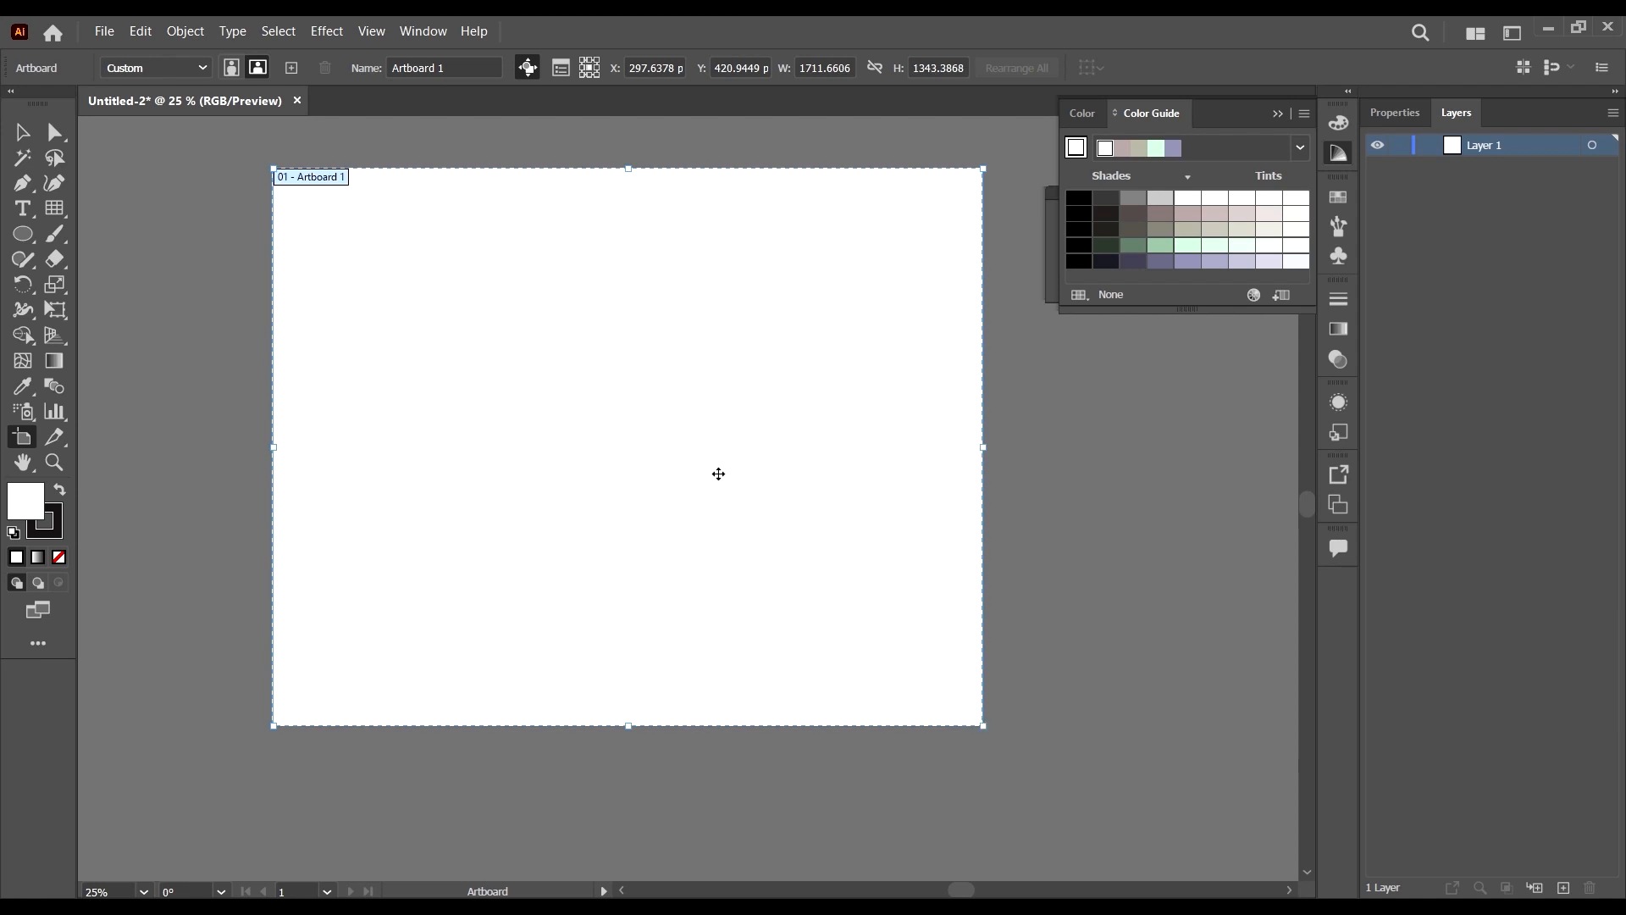
key(v)
scroll(701, 335, up, 2)
scroll(836, 419, down, 1)
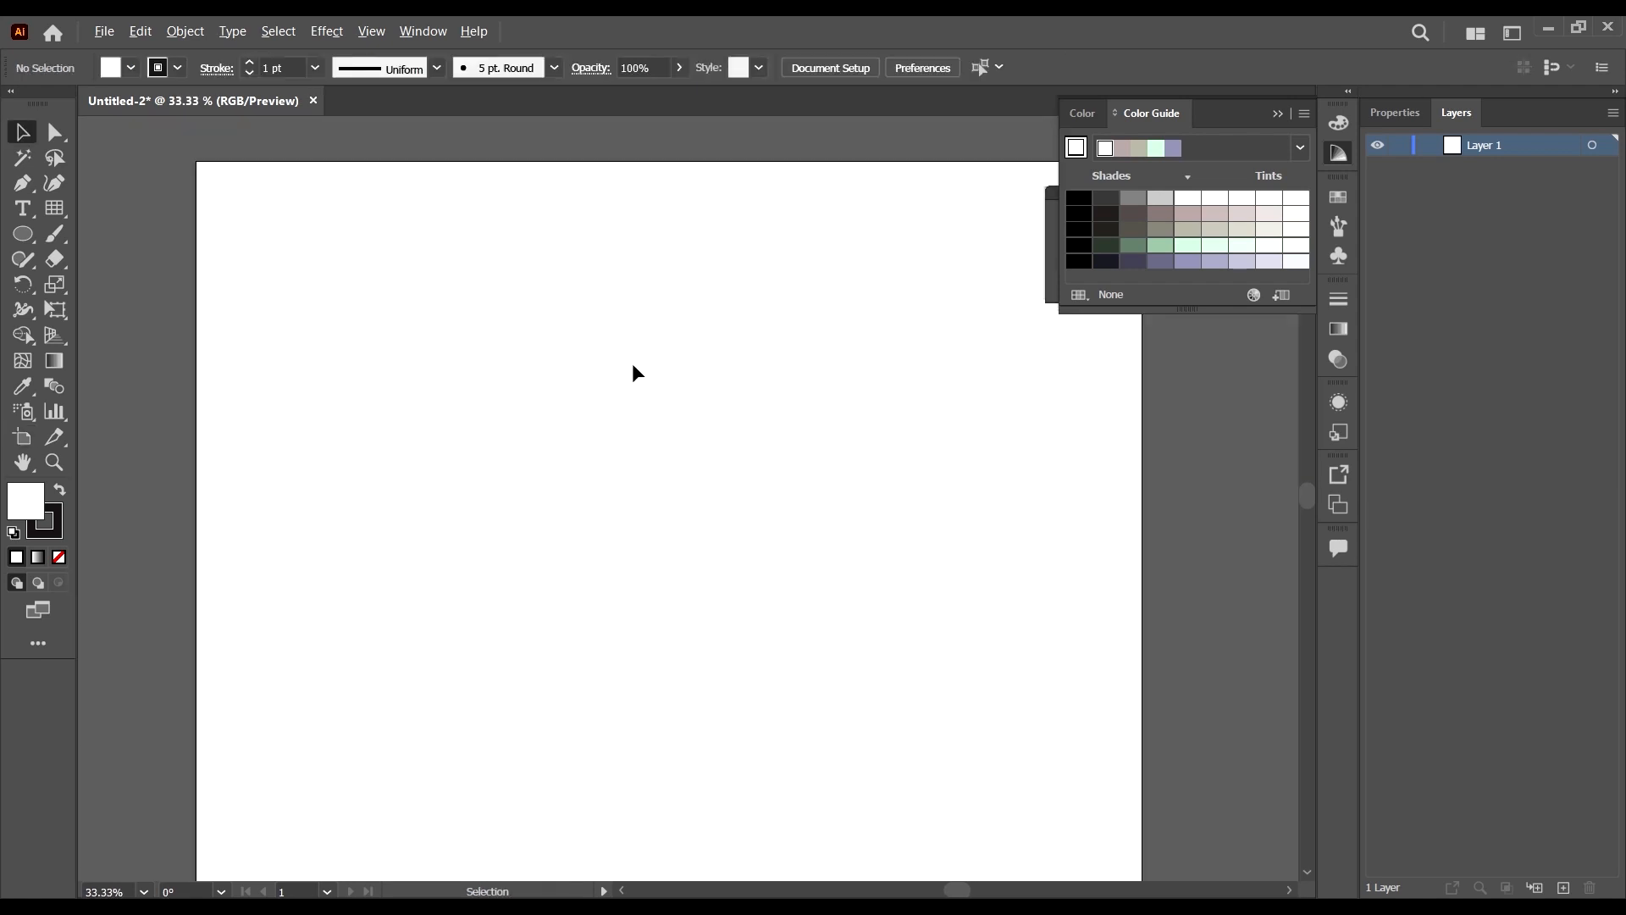
scroll(635, 370, down, 1)
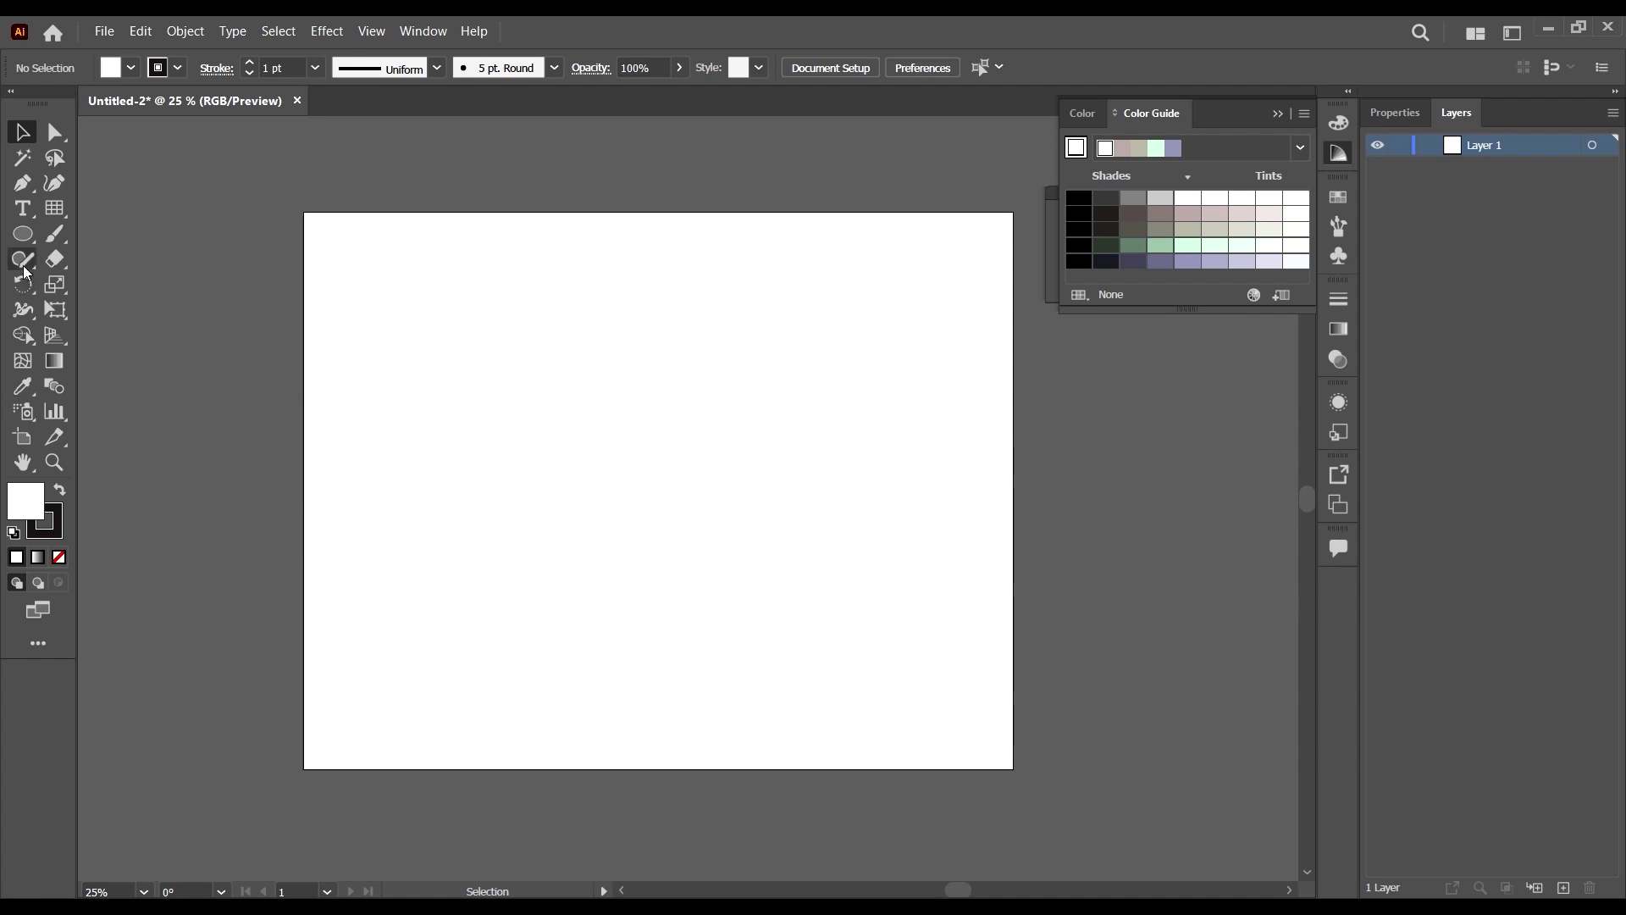
Start a rectangular grid on the artboard with a width and height of 100 pt.
click(49, 218)
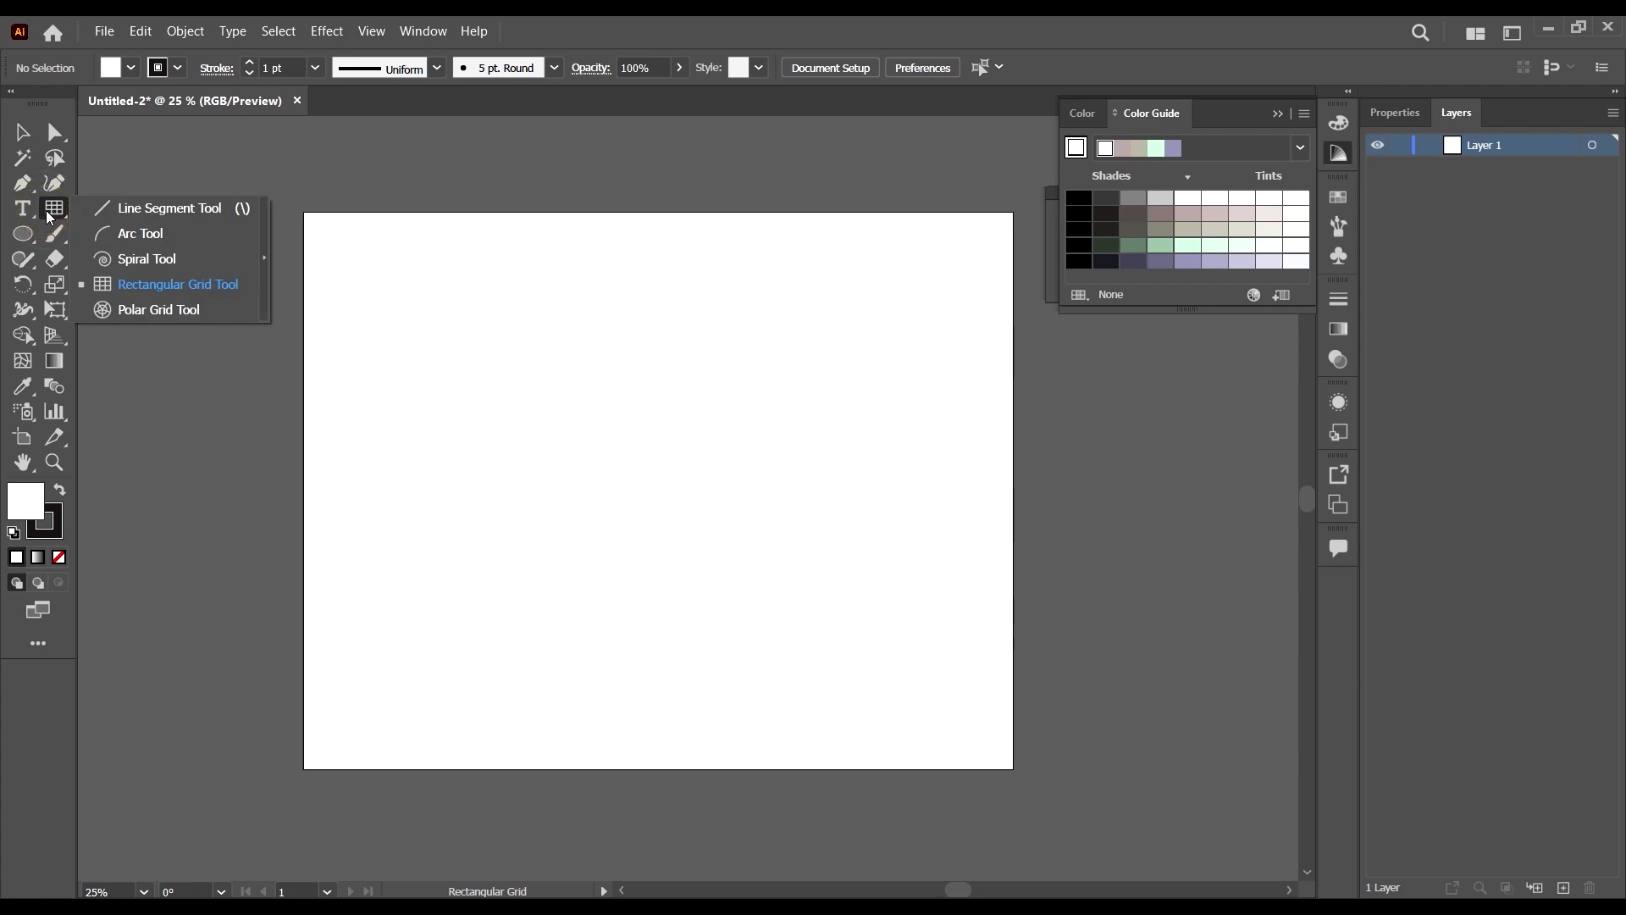
click(156, 285)
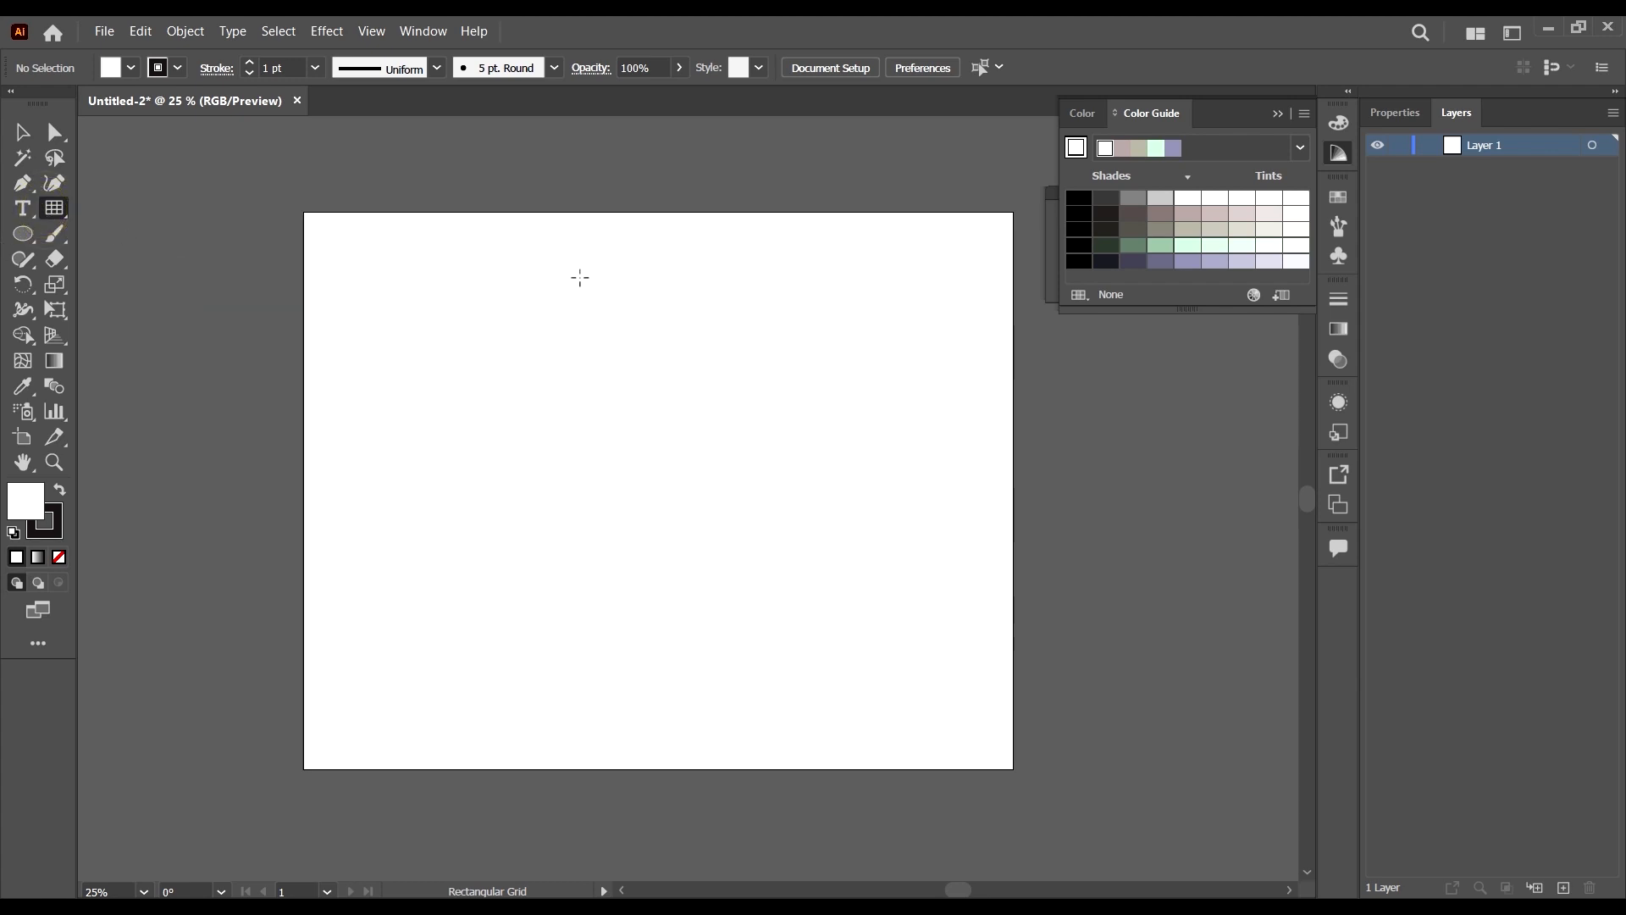
key(ctrl+1)
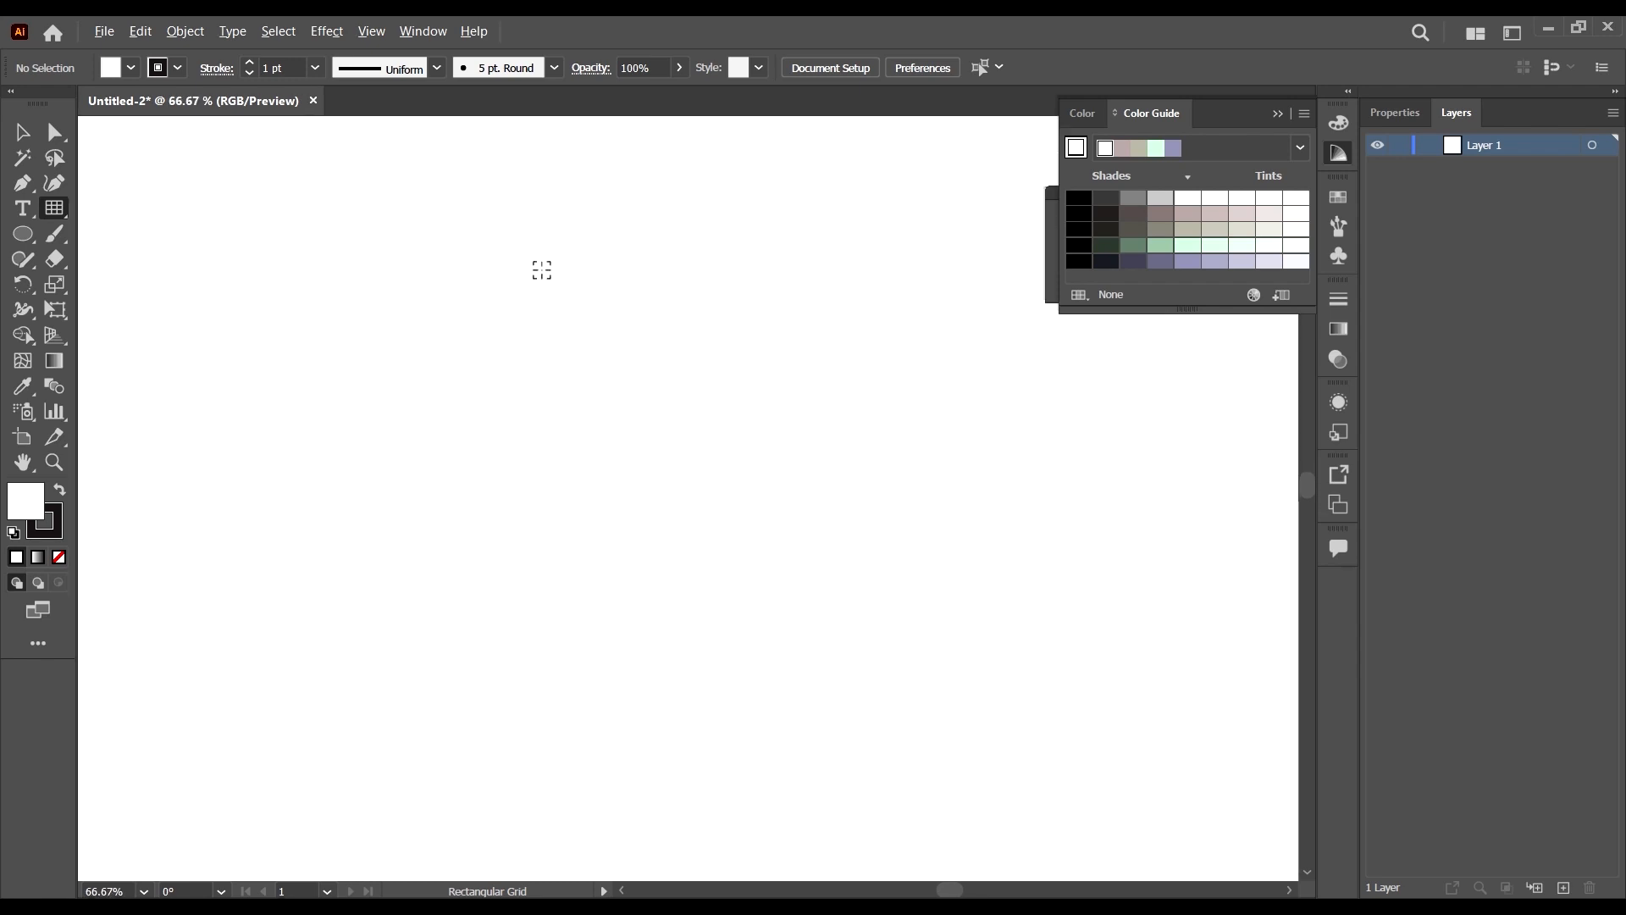
click(570, 385)
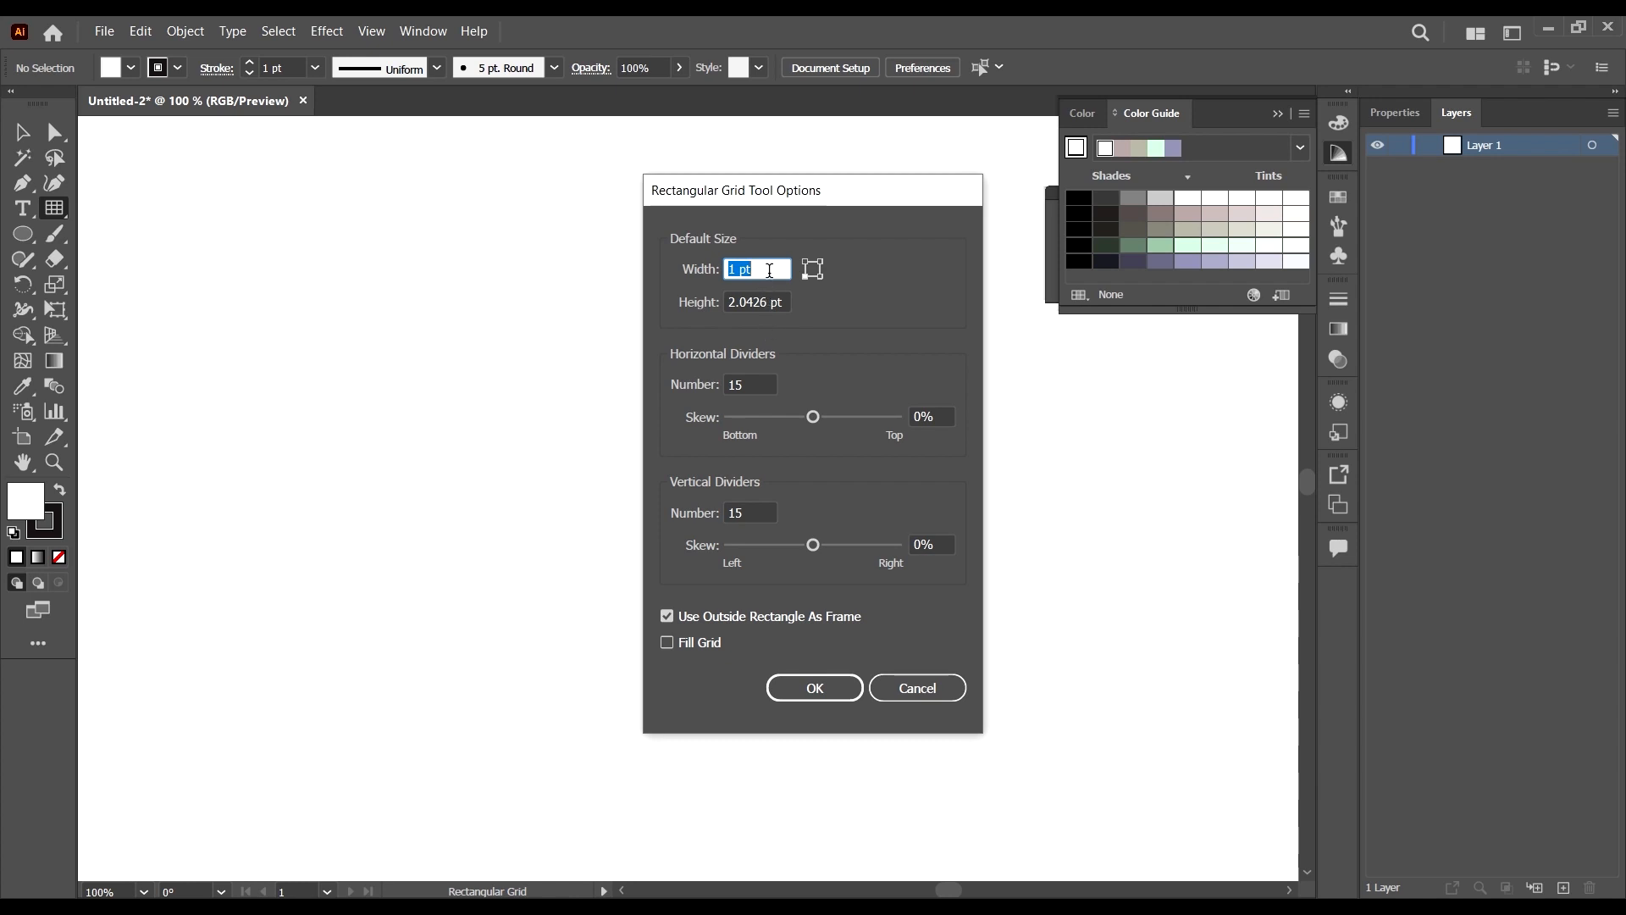
text(100)
click(773, 303)
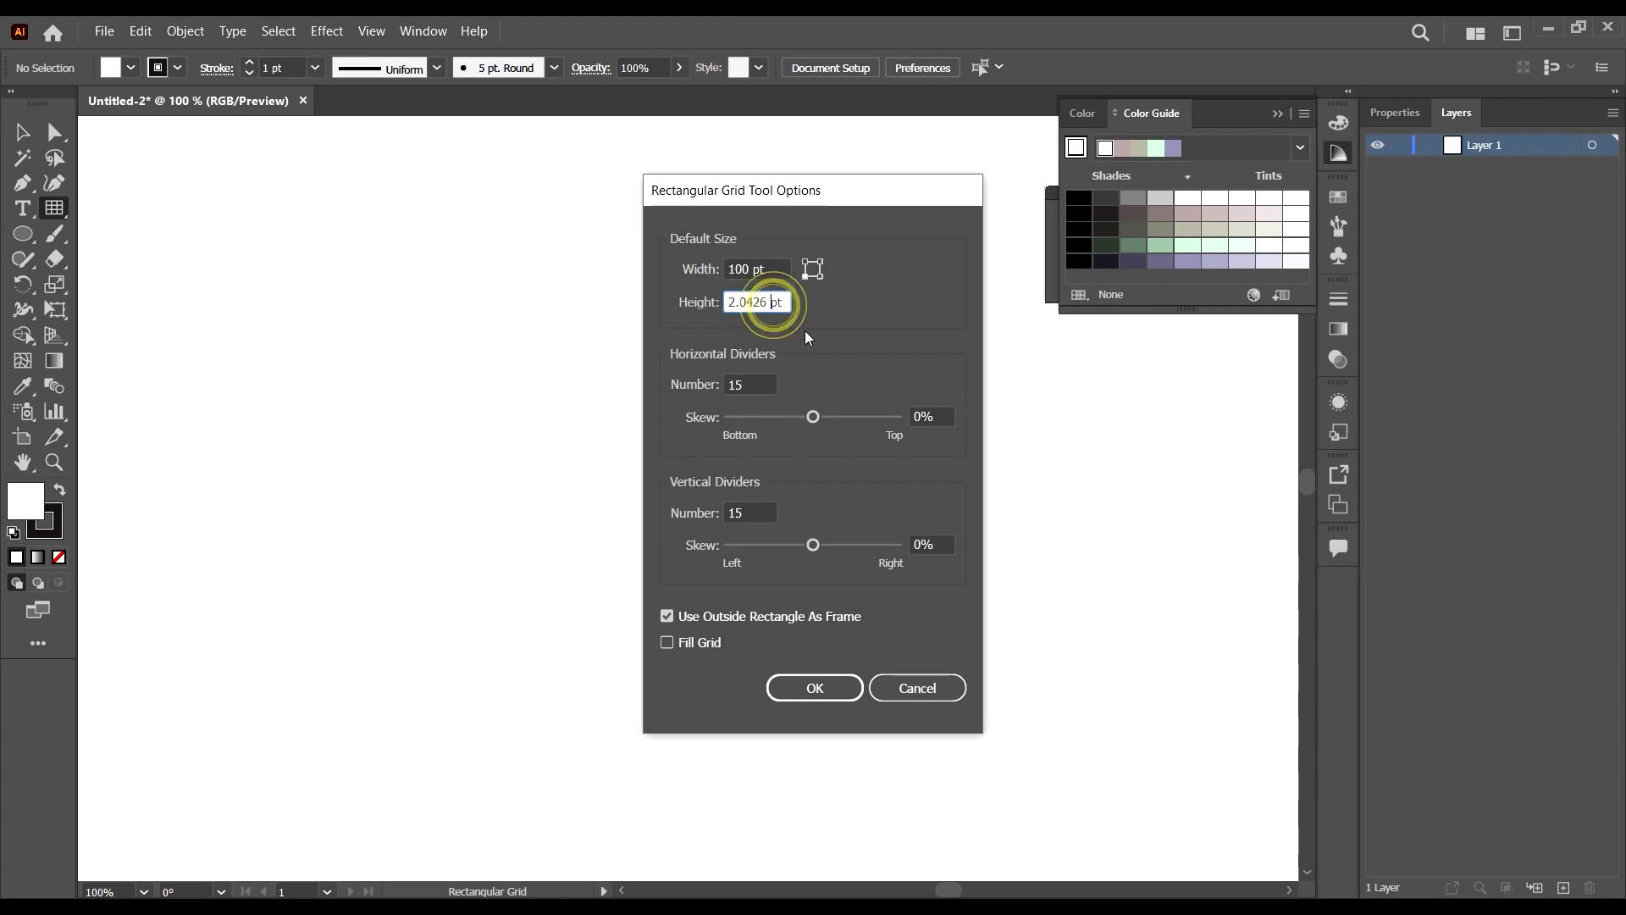
text(100)
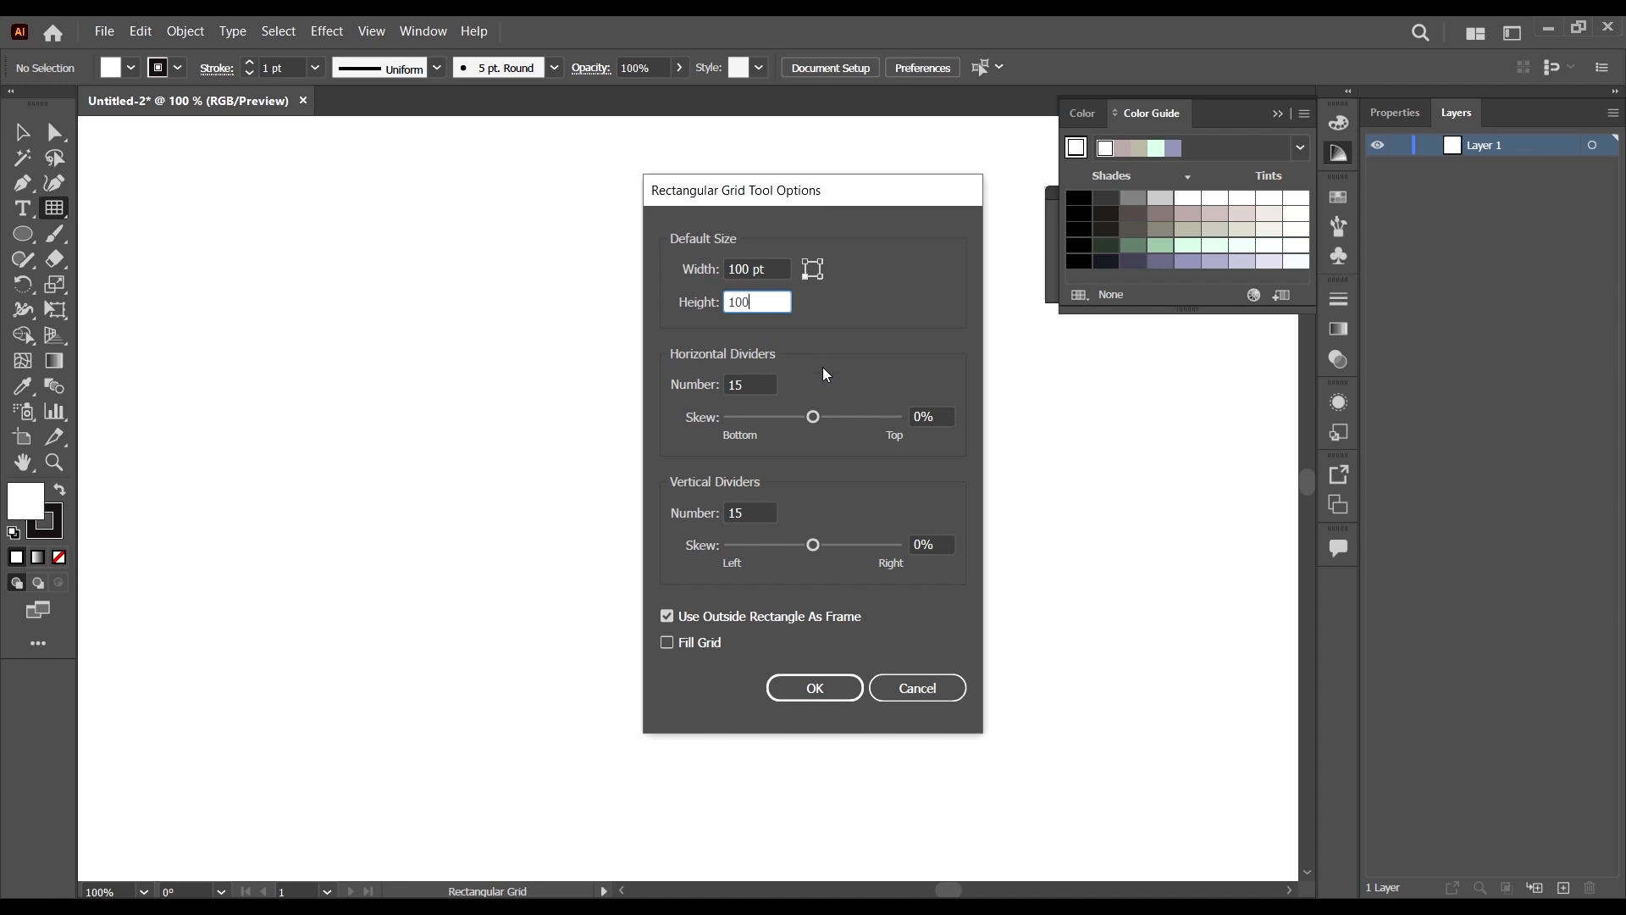
Give the grid 30 horizontal and 30 vertical dividers and create it.
click(760, 380)
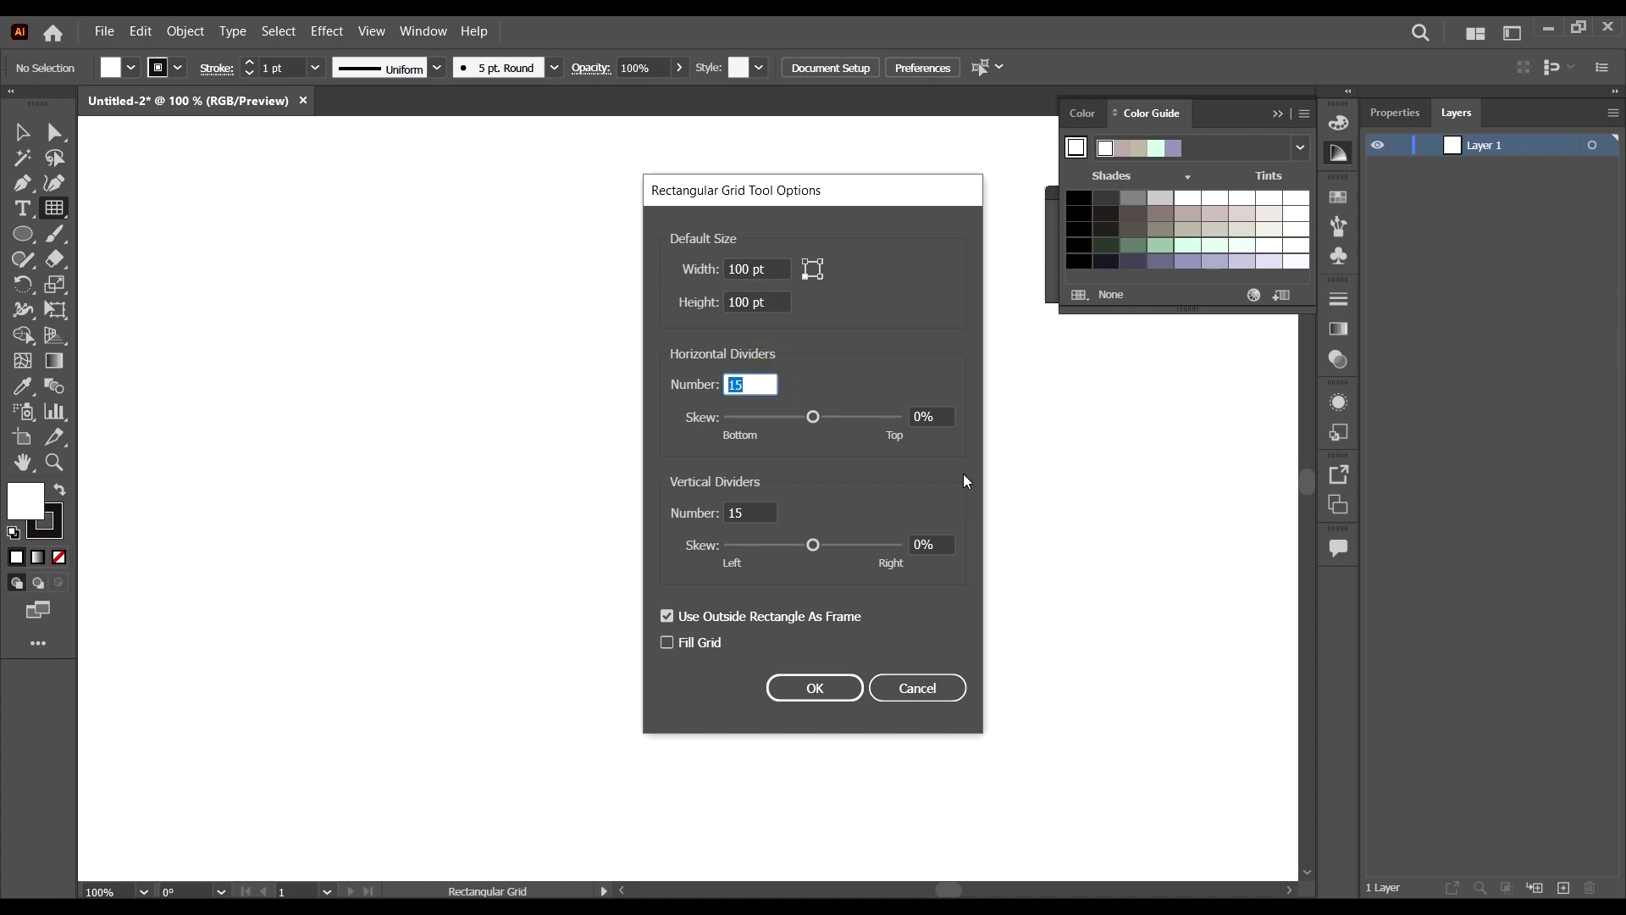
text(2)
double_click(742, 380)
text(30)
double_click(757, 513)
text(30)
click(835, 686)
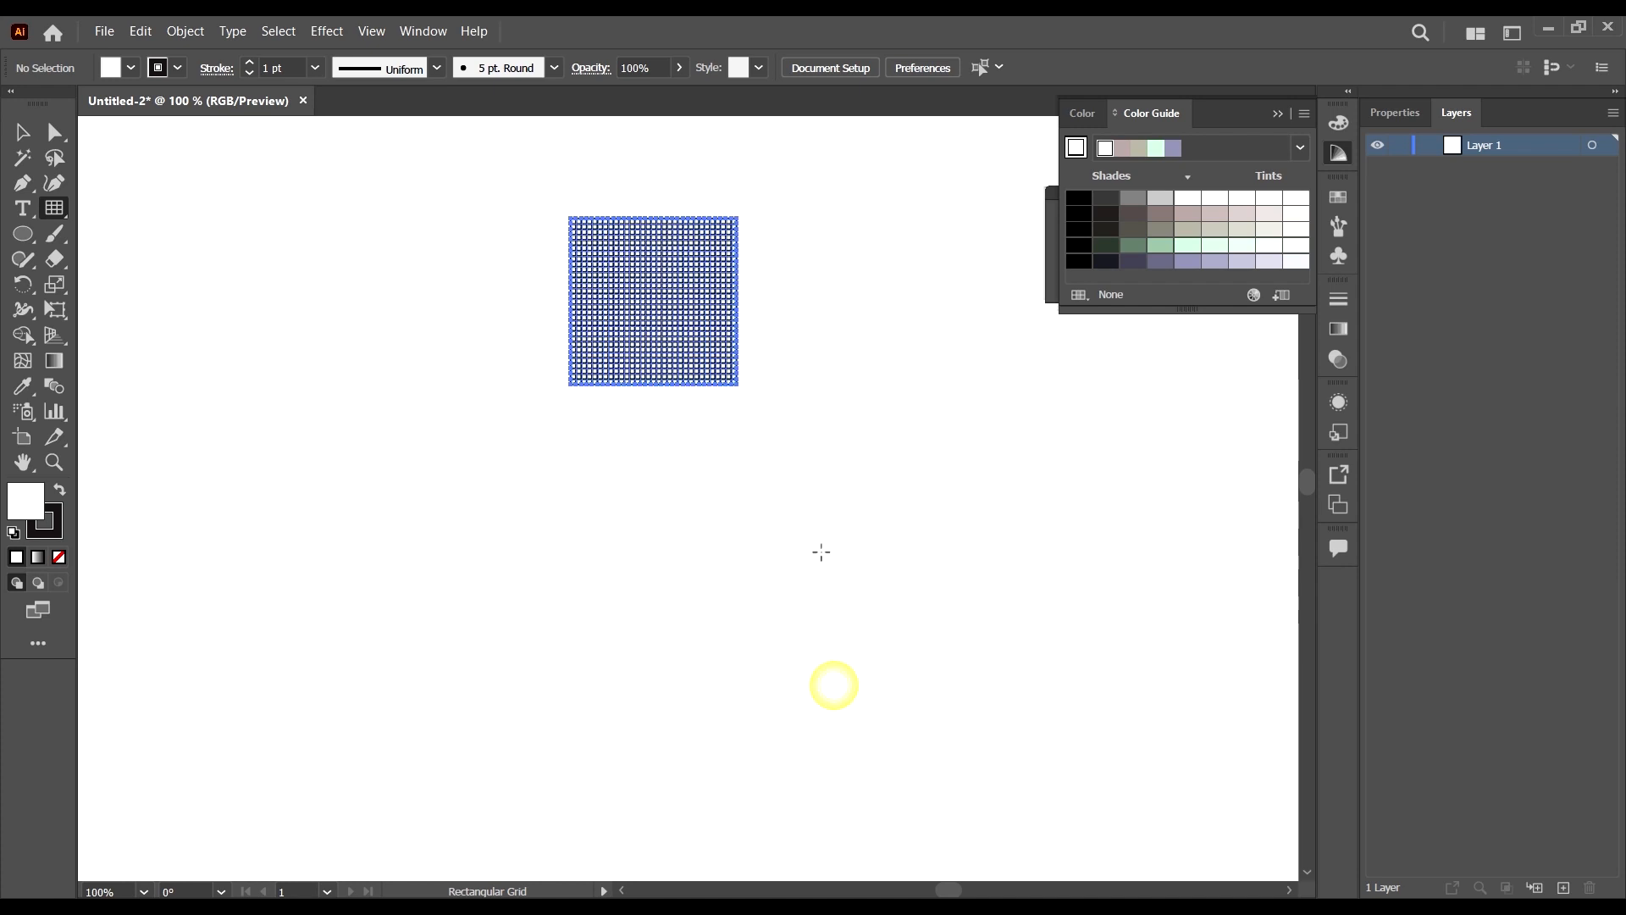
Center the grid horizontally and vertically on the artboard.
scroll(737, 429, down, 6)
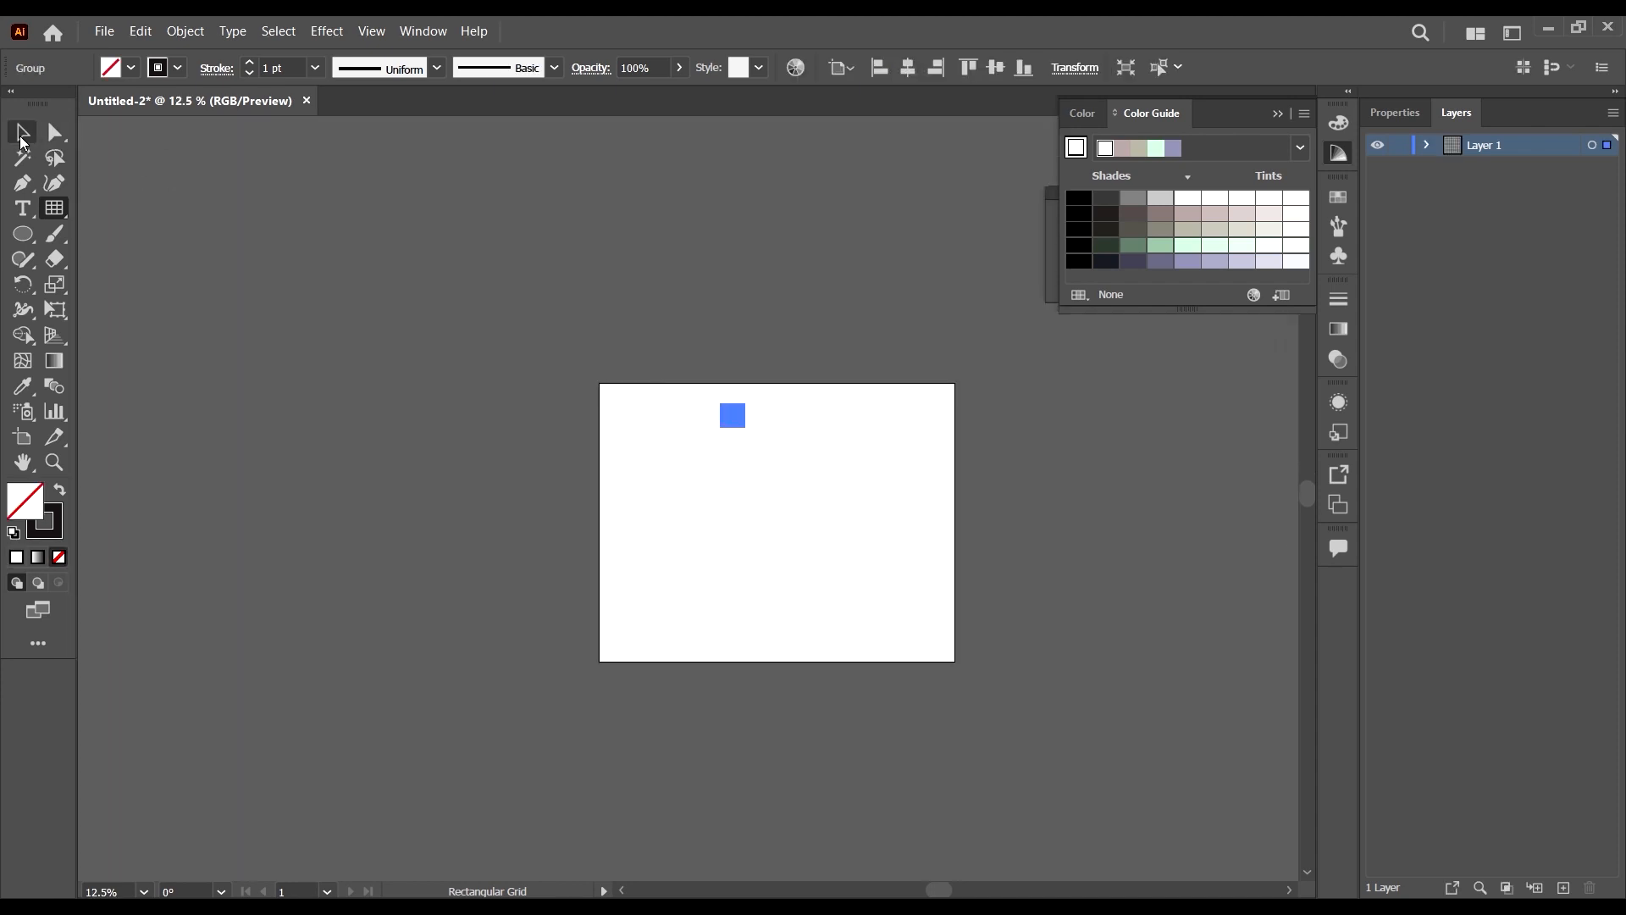
click(23, 135)
click(907, 68)
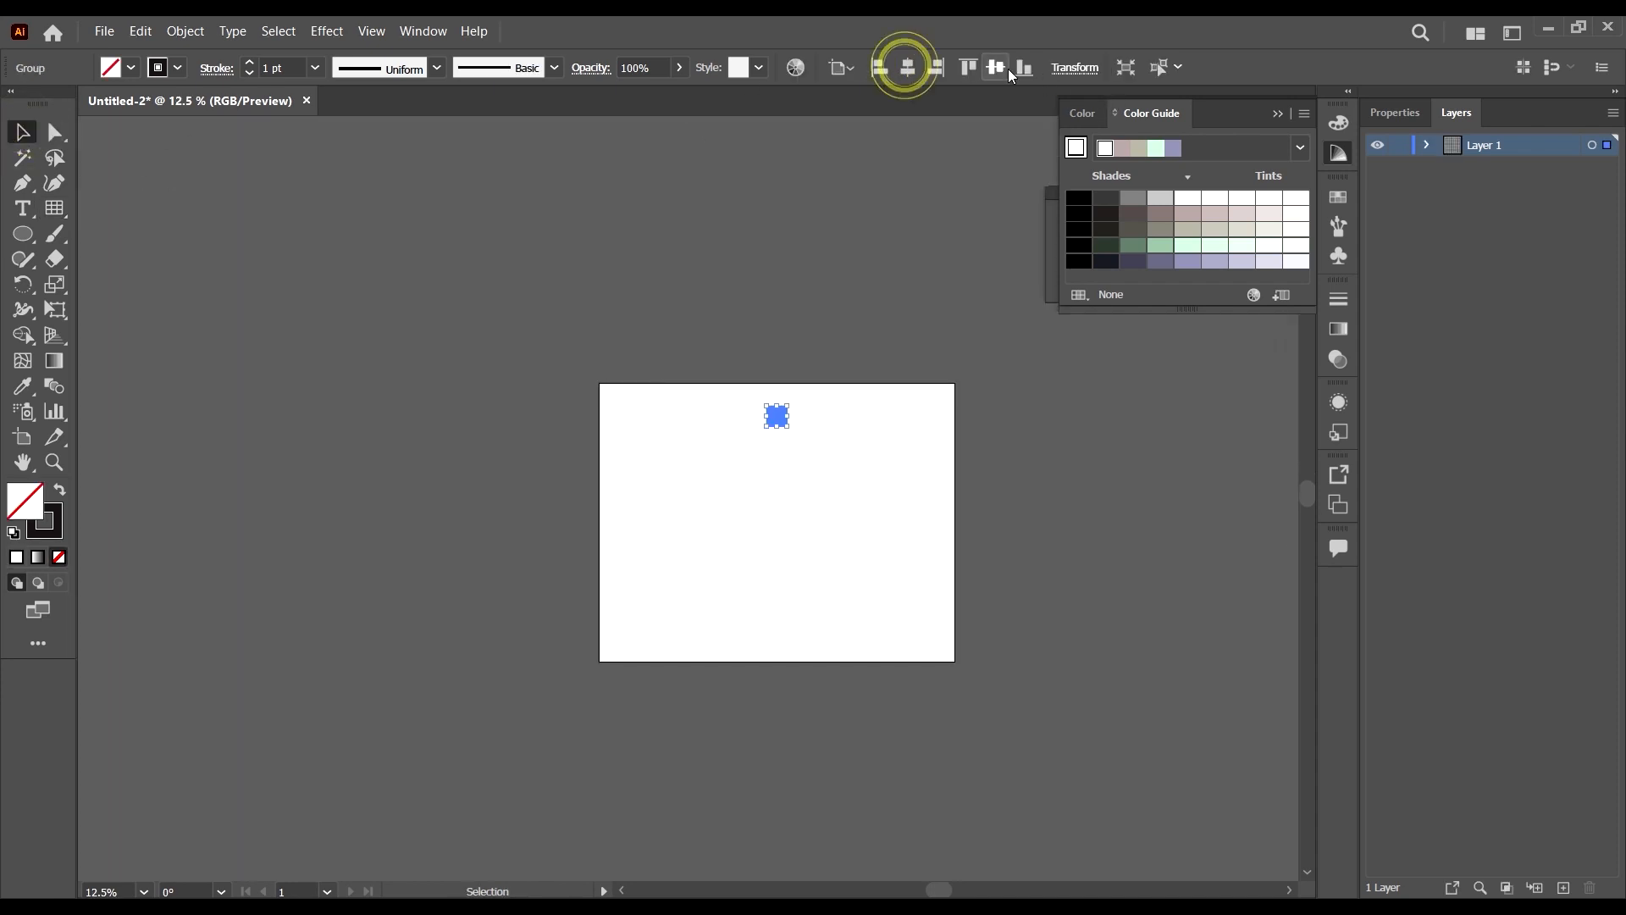
click(996, 67)
Scale the grid proportionally from its center to the artboard's full height, about 1343 pt square.
scroll(881, 525, up, 1)
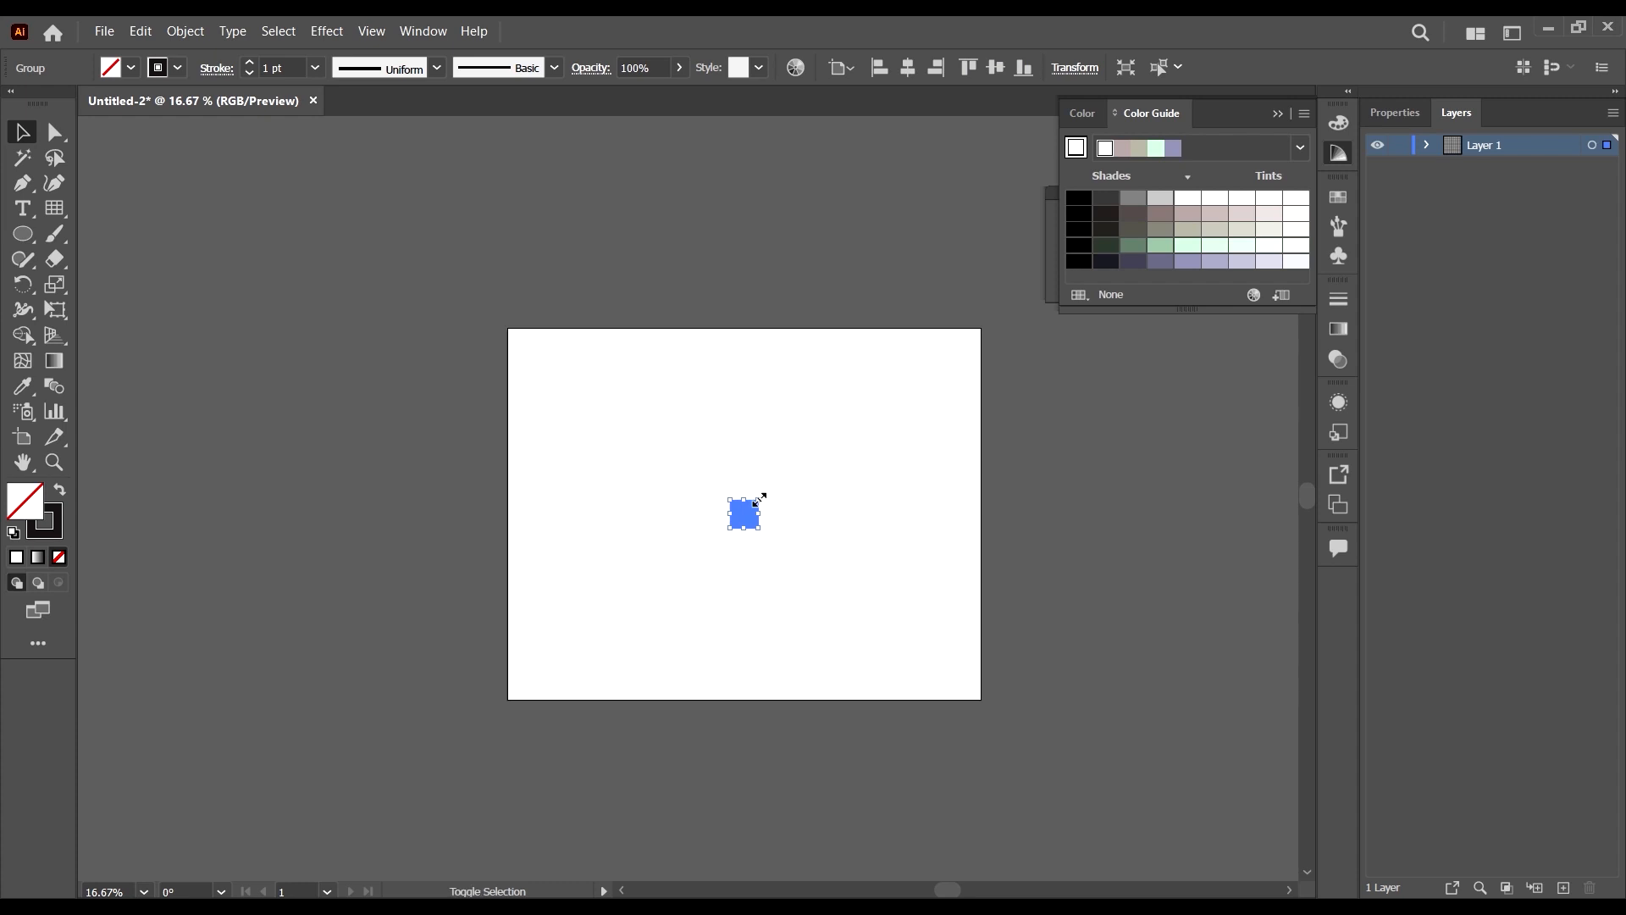
drag(758, 500, 1099, 333)
click(1143, 588)
click(854, 506)
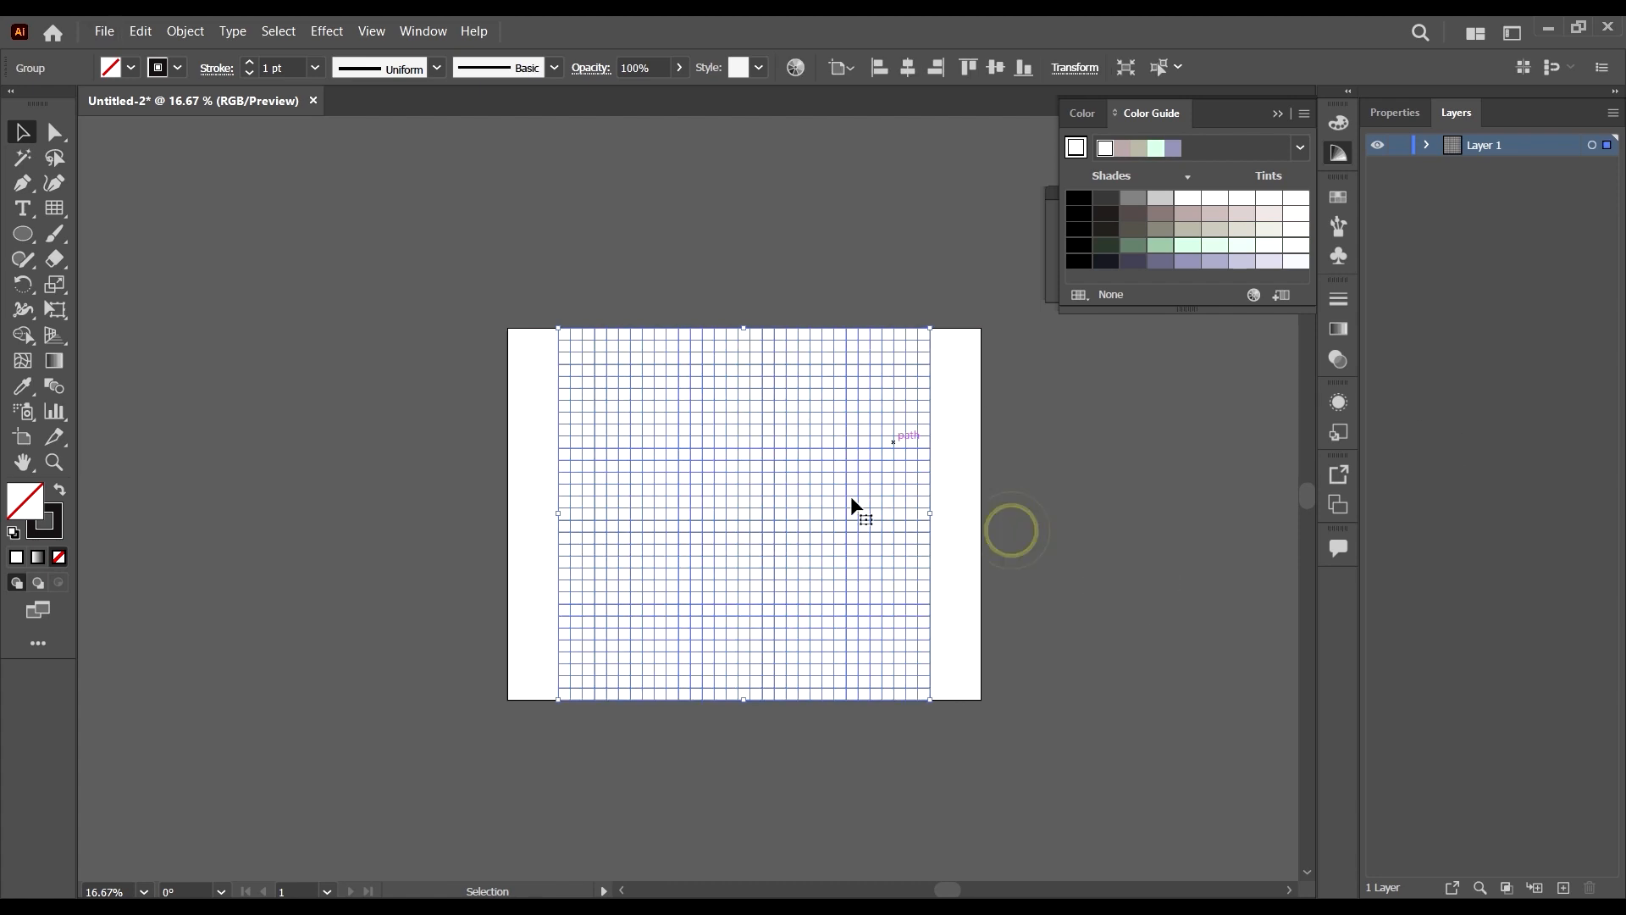
scroll(795, 516, up, 1)
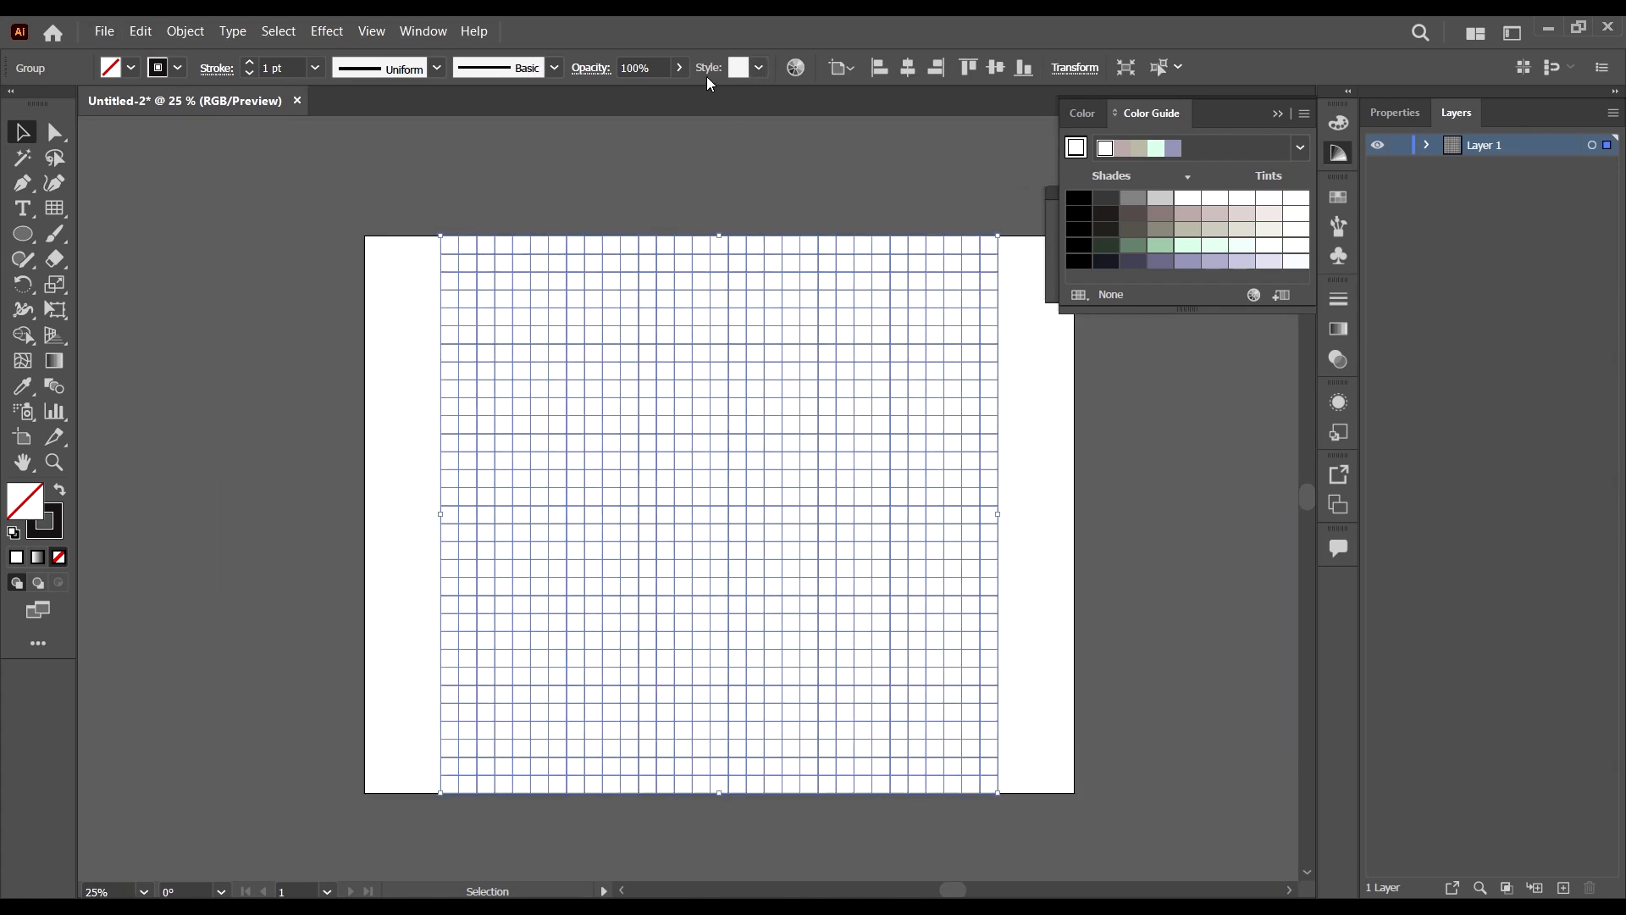
Lower the grid's opacity until its lines are a faint light grey, and deselect it.
click(678, 68)
scroll(701, 222, up, 2)
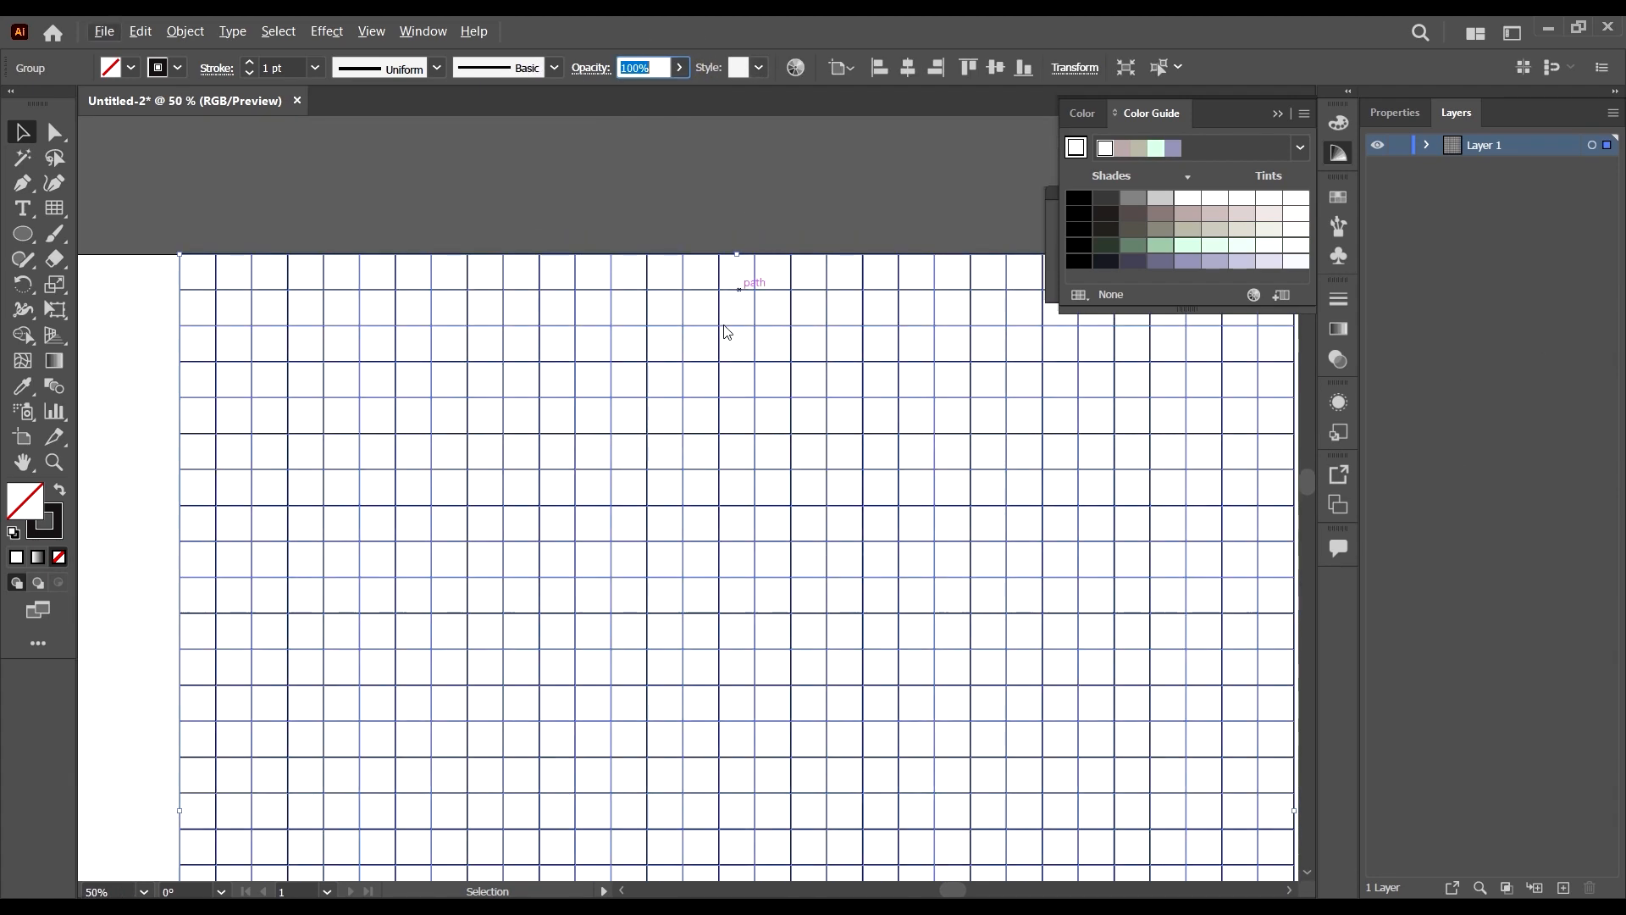
click(670, 67)
click(1397, 113)
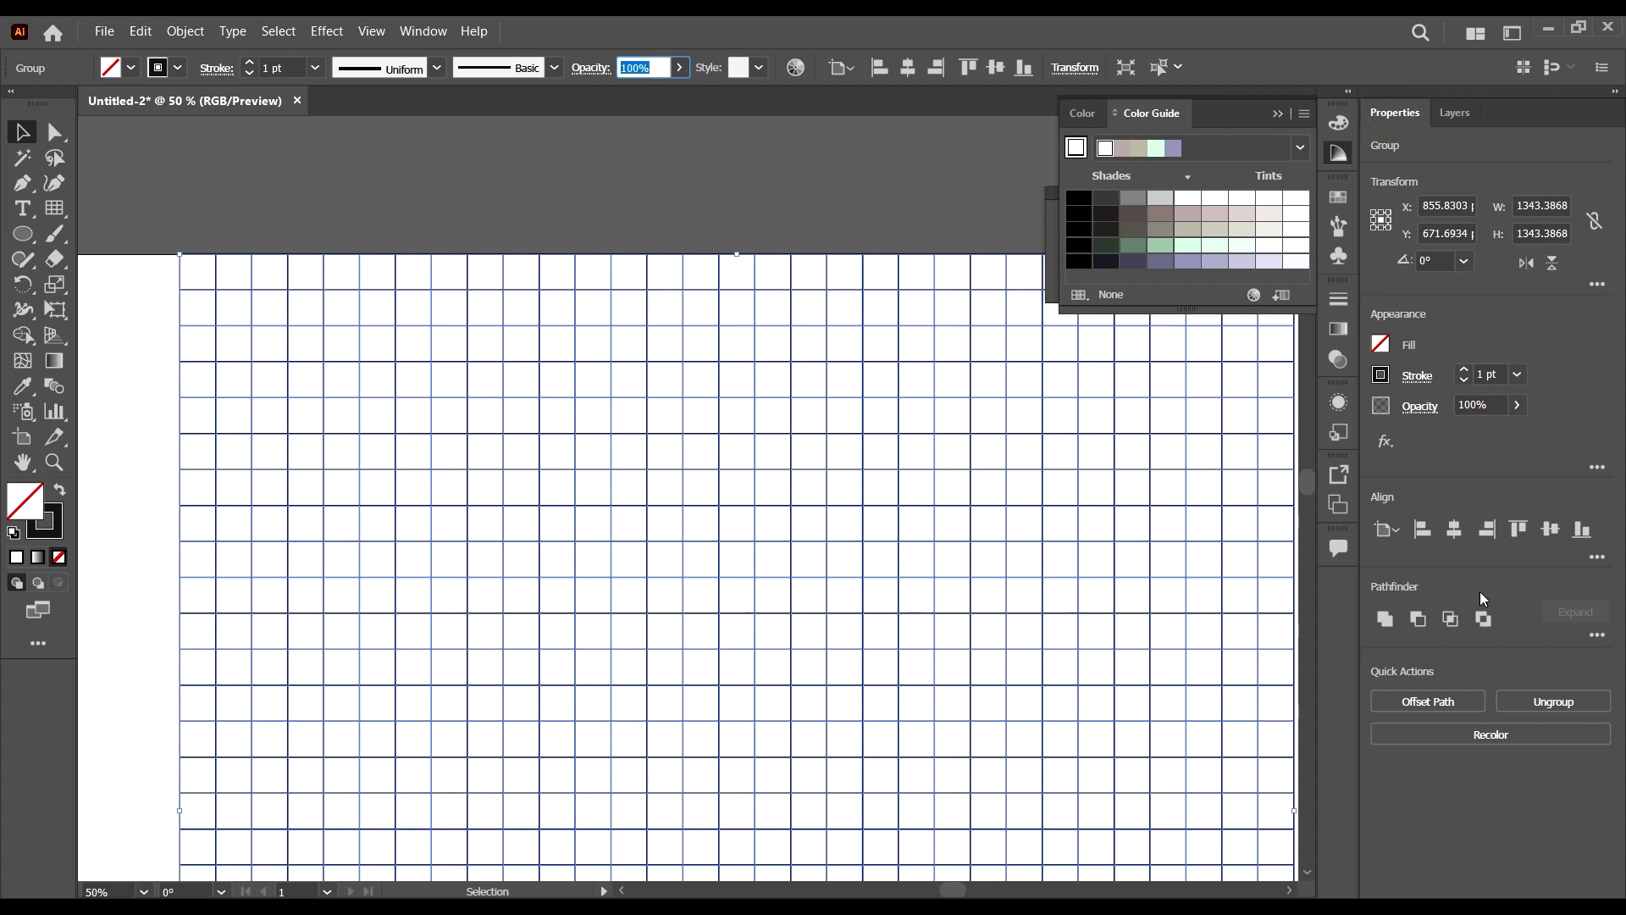
click(1459, 116)
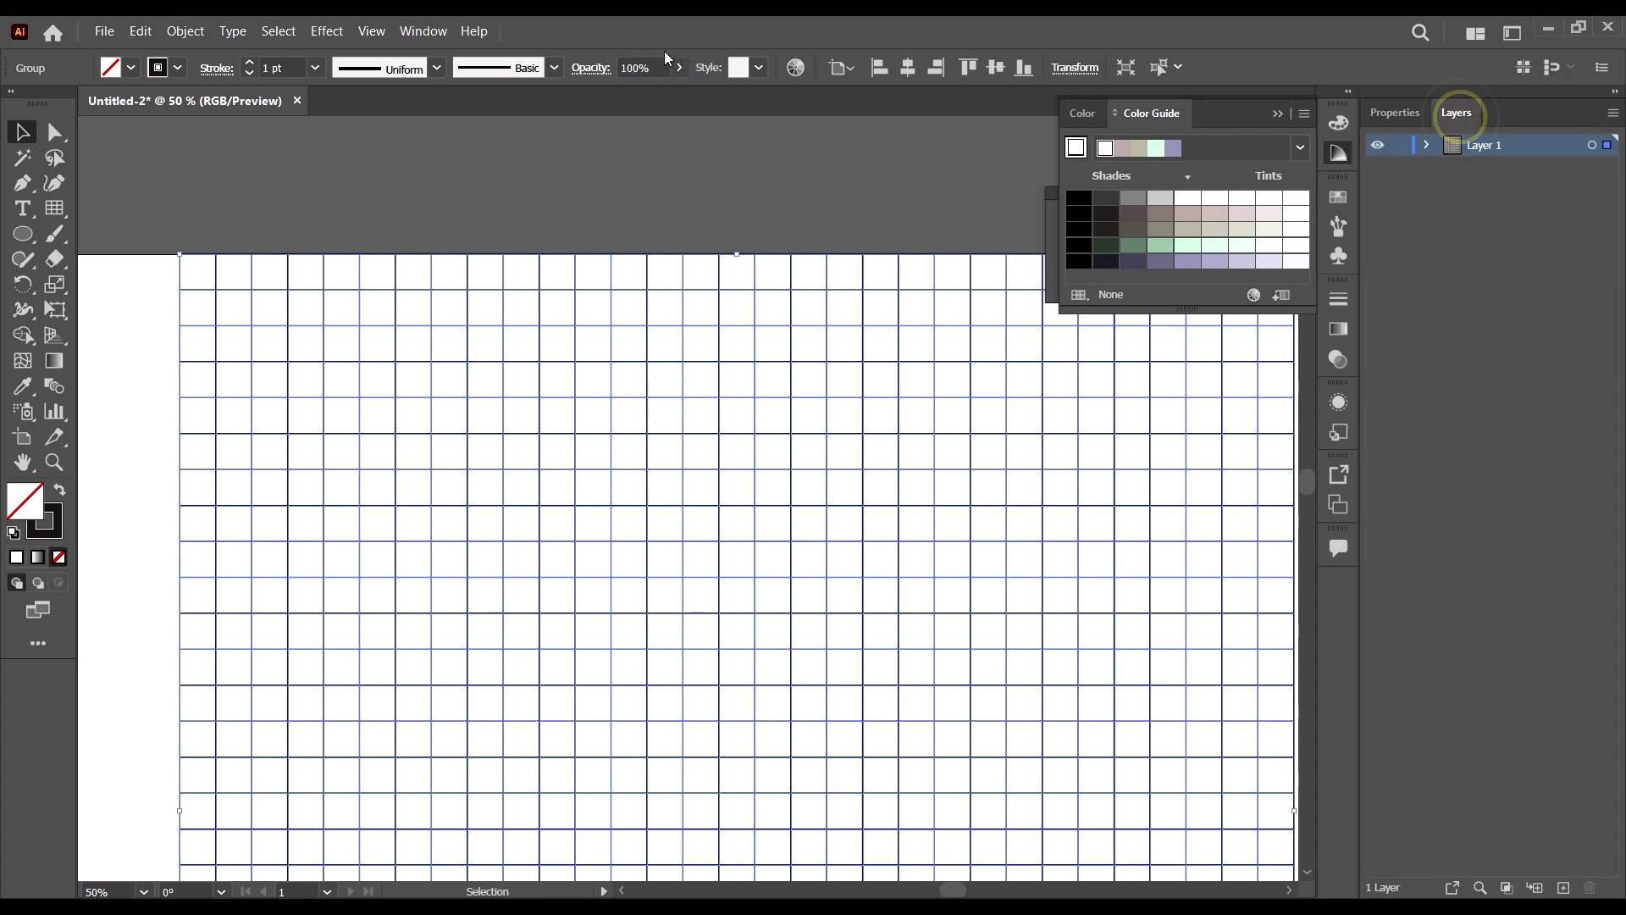
click(679, 67)
drag(678, 93, 622, 100)
click(744, 178)
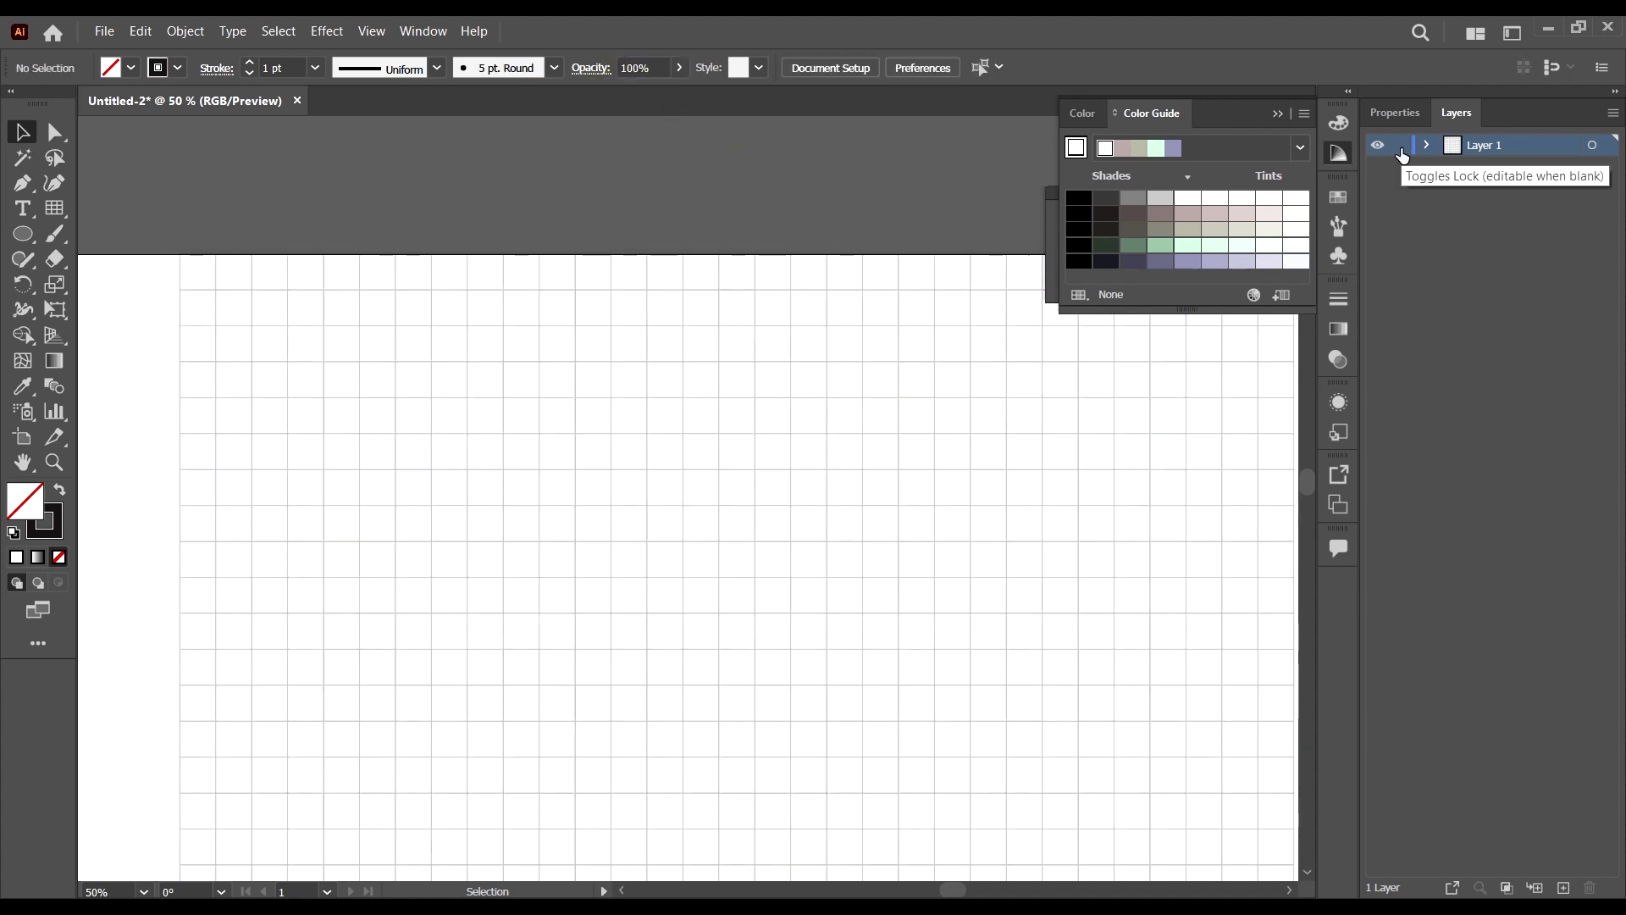
Lock Layer 1, which holds the grid.
click(1402, 149)
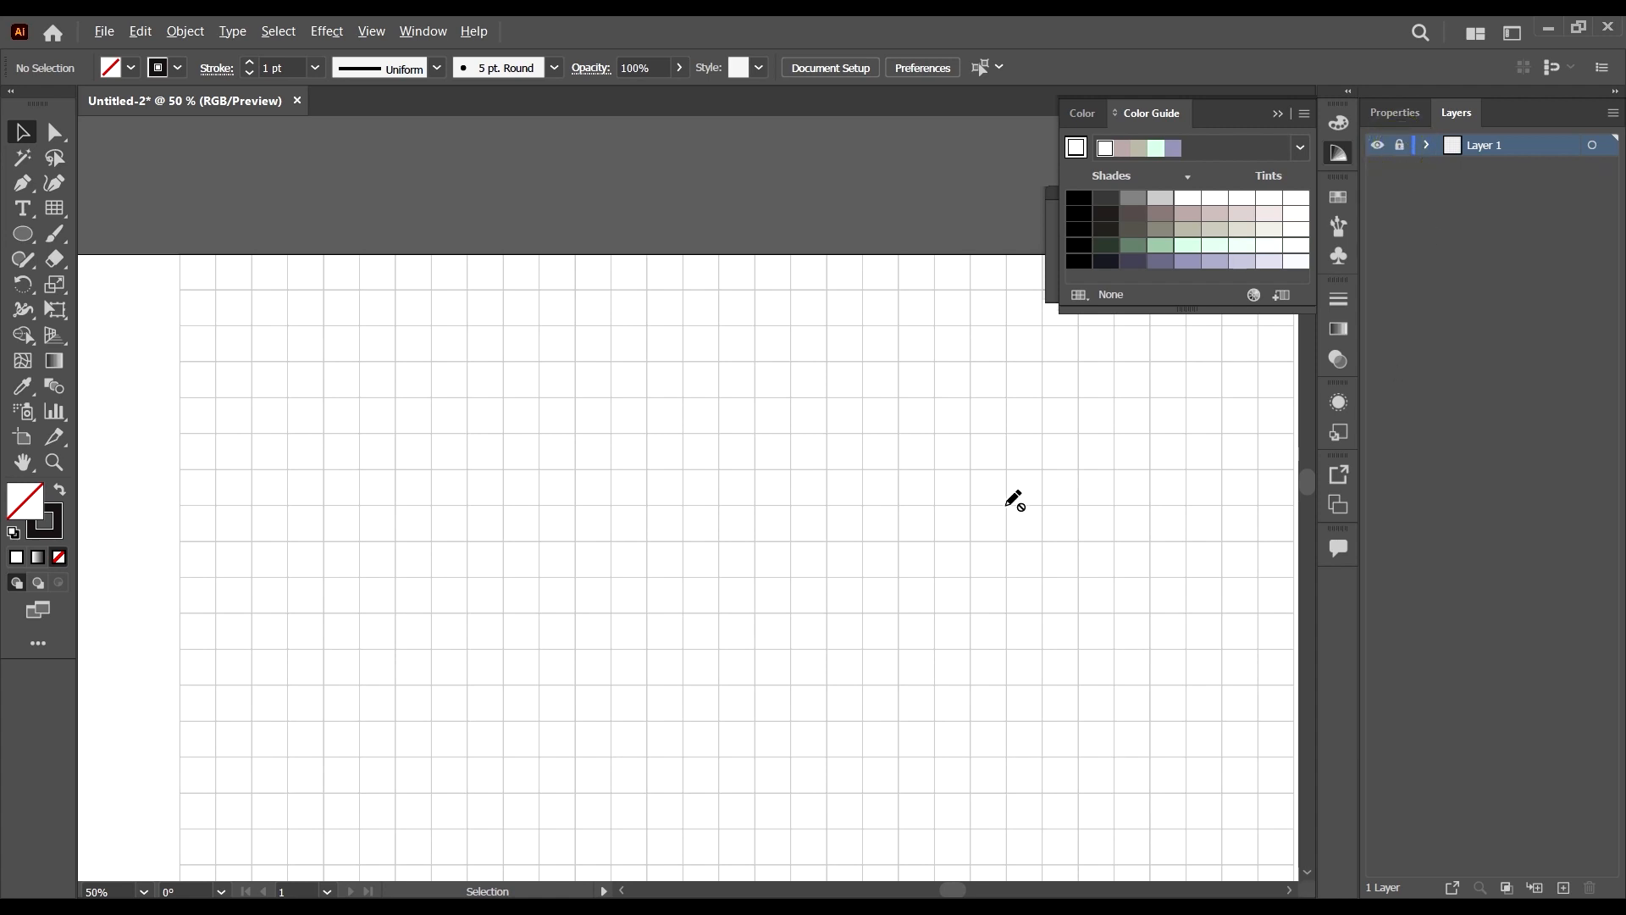
key(ctrl+minus)
key(ctrl+minus)
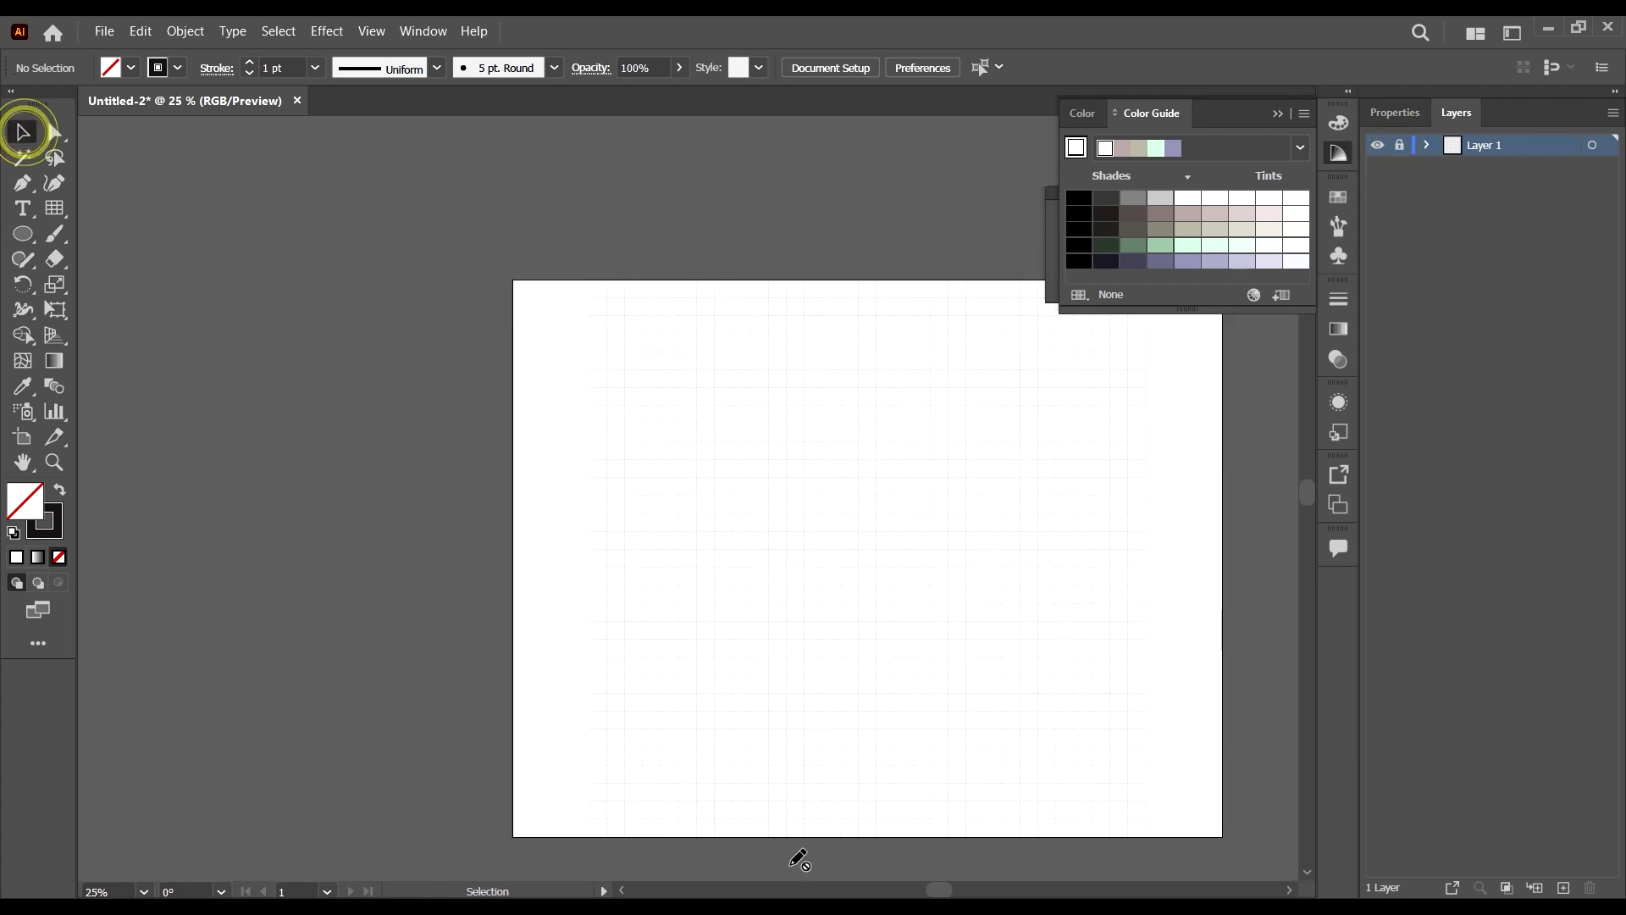
Add a new layer above the locked grid layer and draw a square covering exactly one grid cell on it.
click(1563, 889)
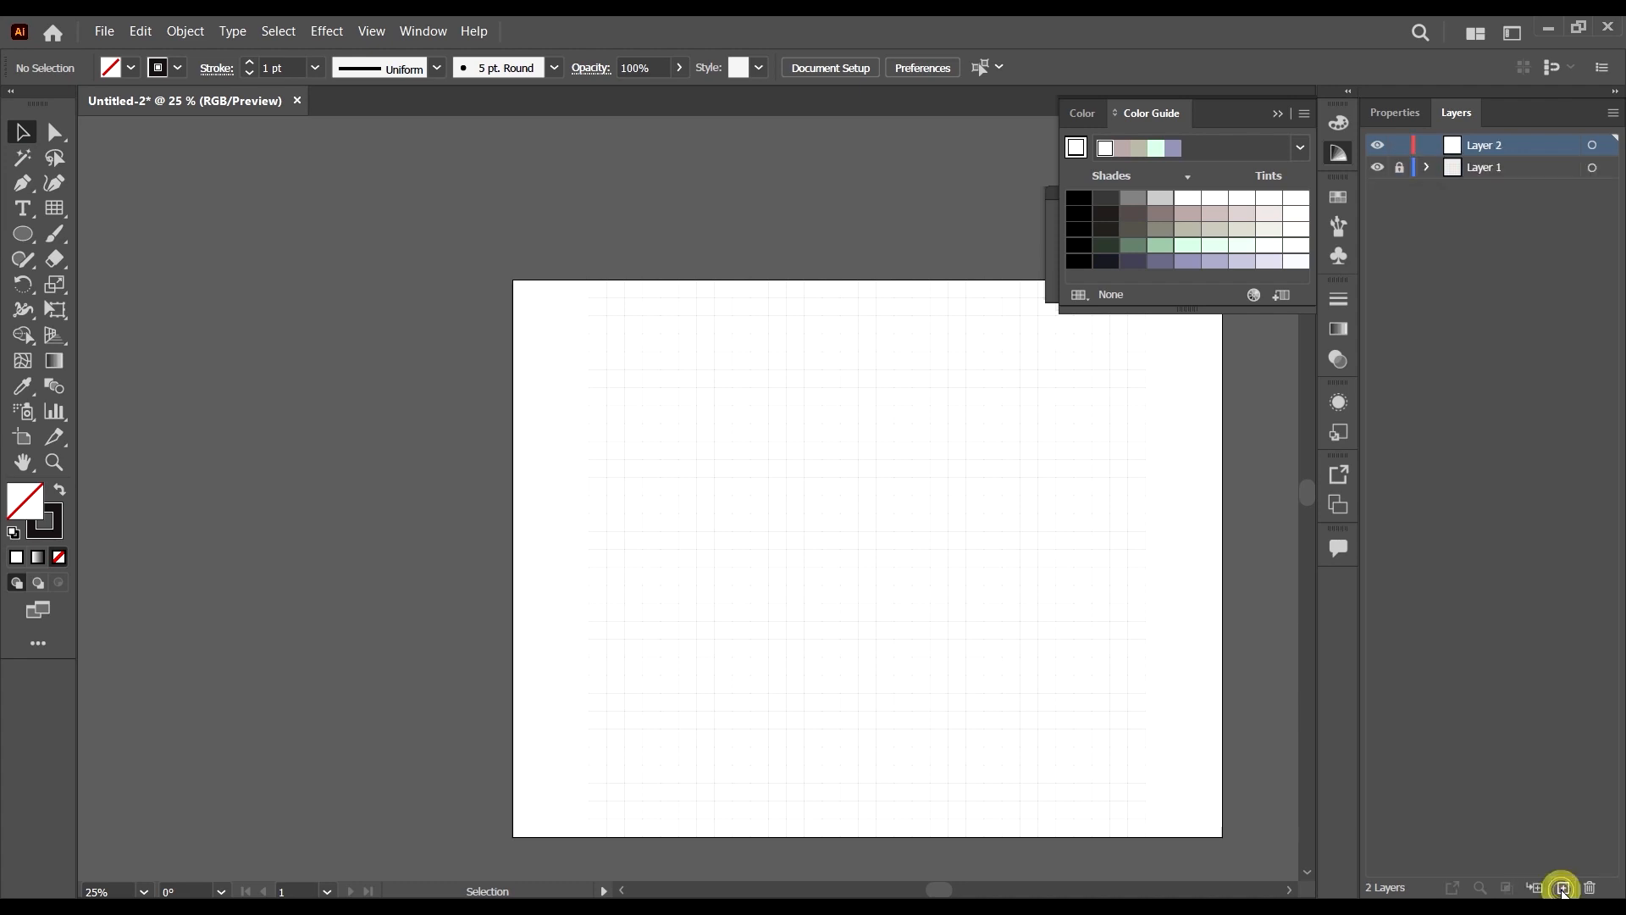
scroll(976, 491, down, 1)
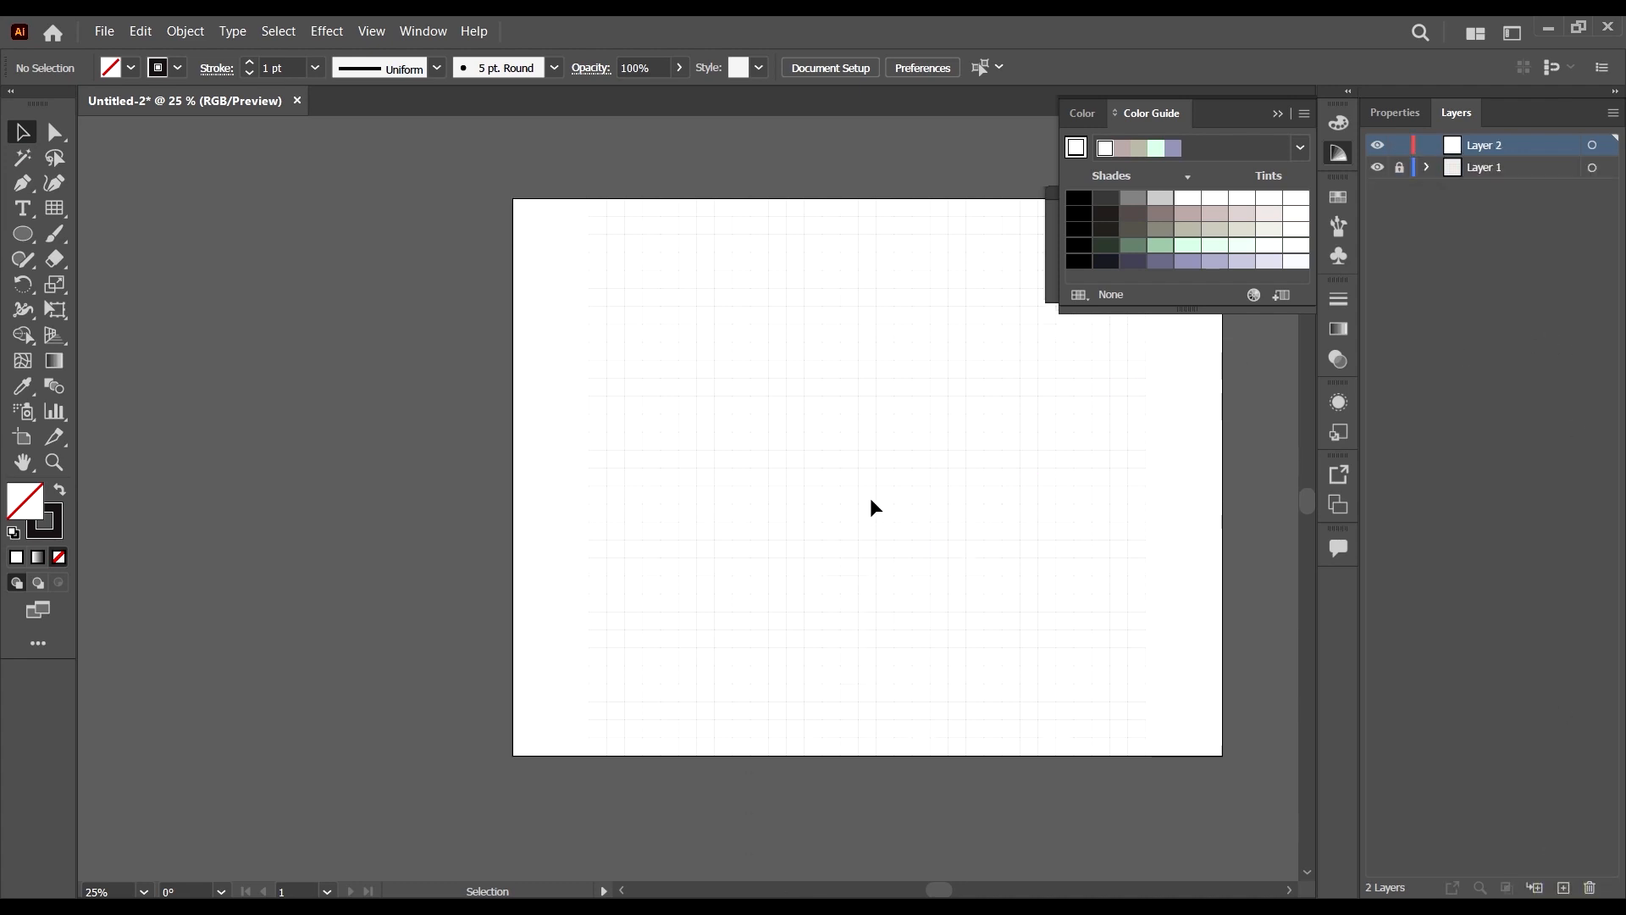
key(ctrl+1)
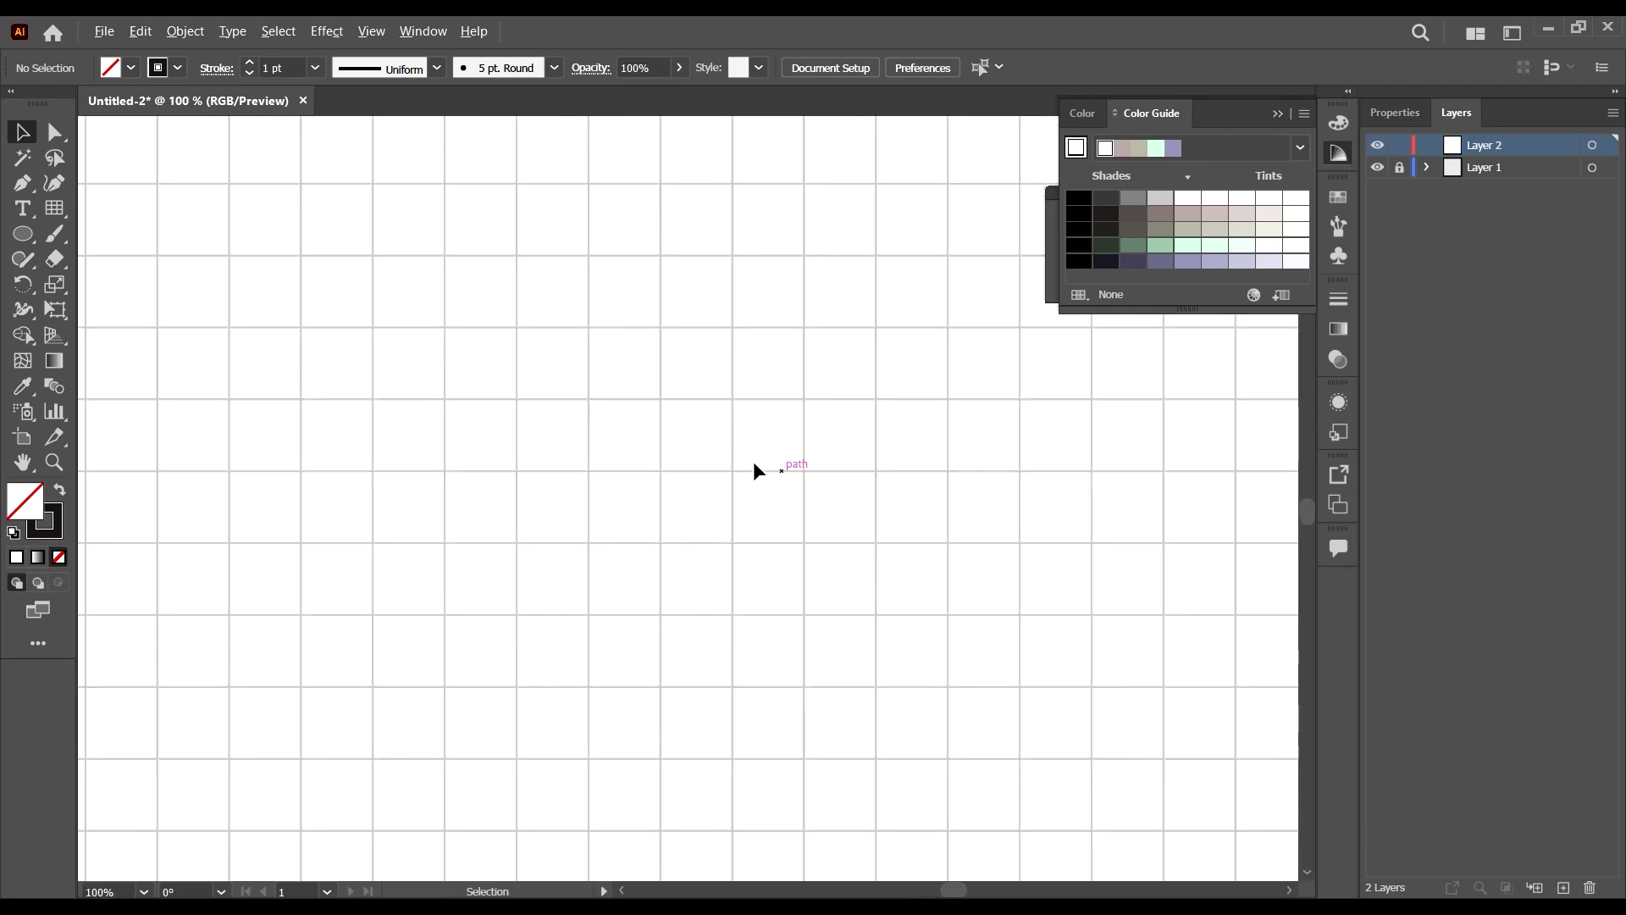
scroll(839, 381, down, 1)
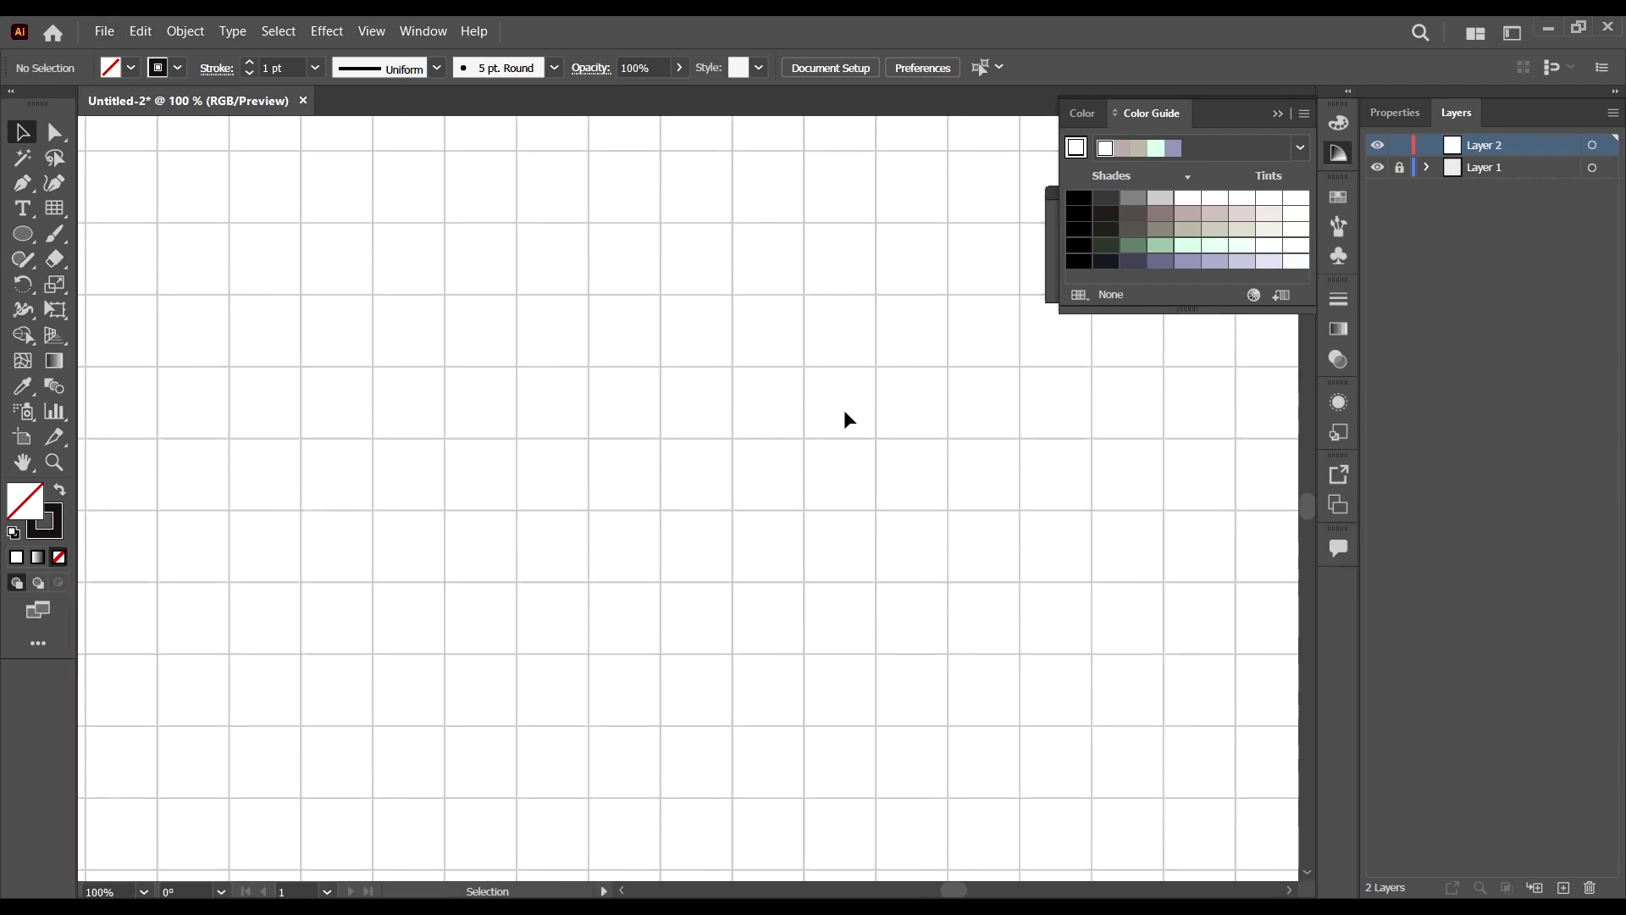
scroll(843, 411, down, 5)
scroll(804, 428, up, 5)
scroll(774, 426, up, 1)
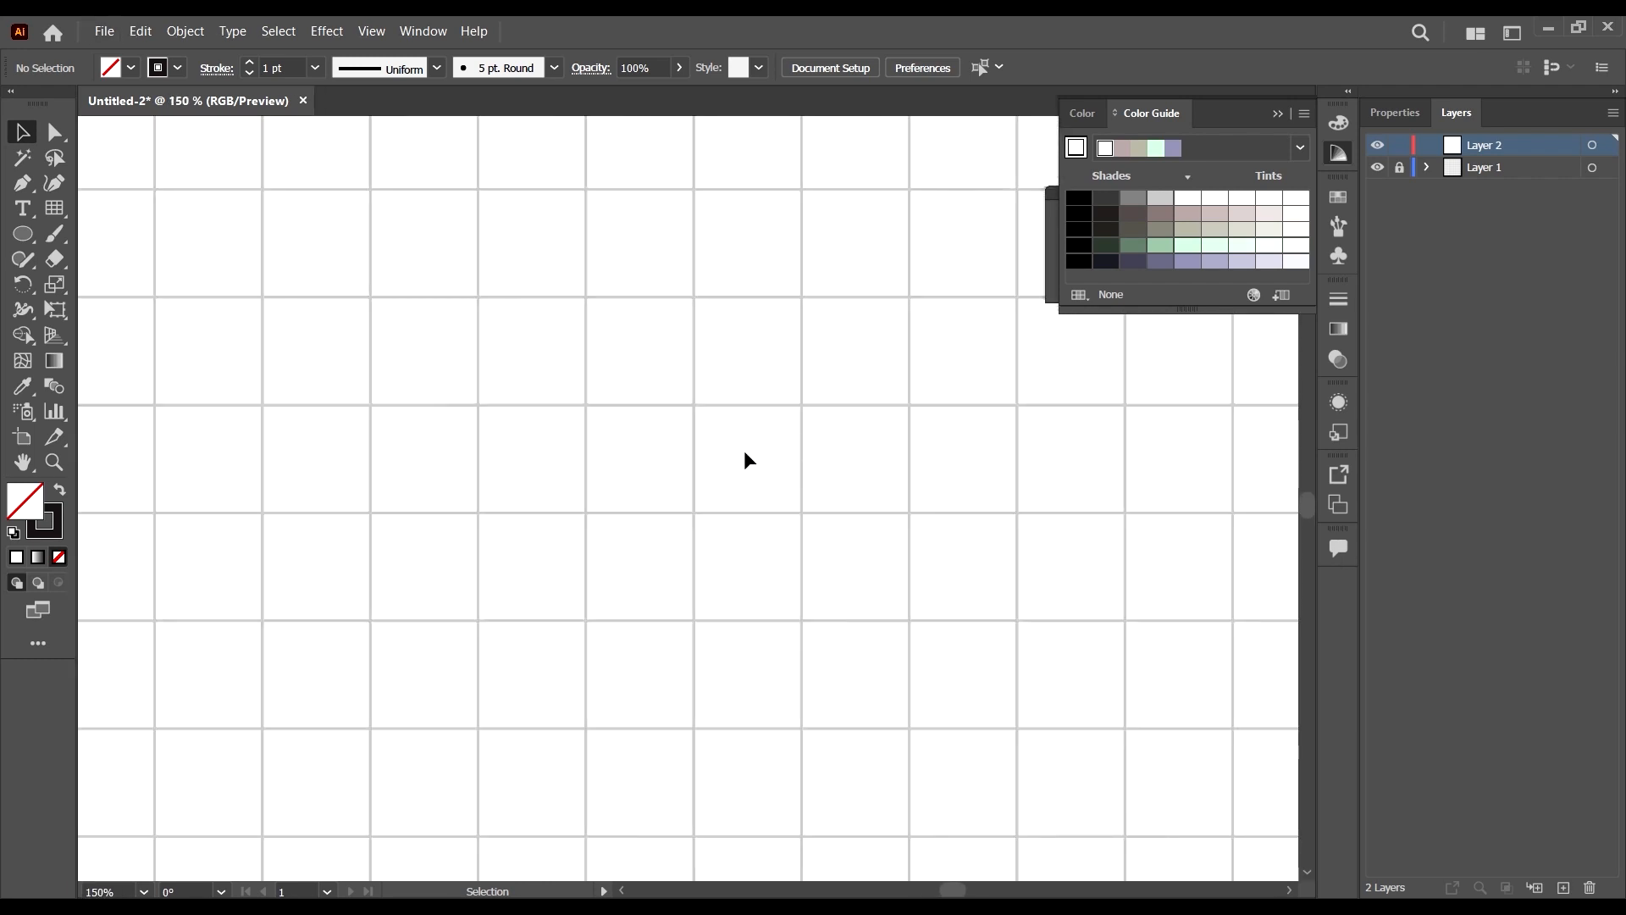
scroll(732, 452, down, 1)
scroll(758, 452, up, 2)
drag(23, 234, 117, 230)
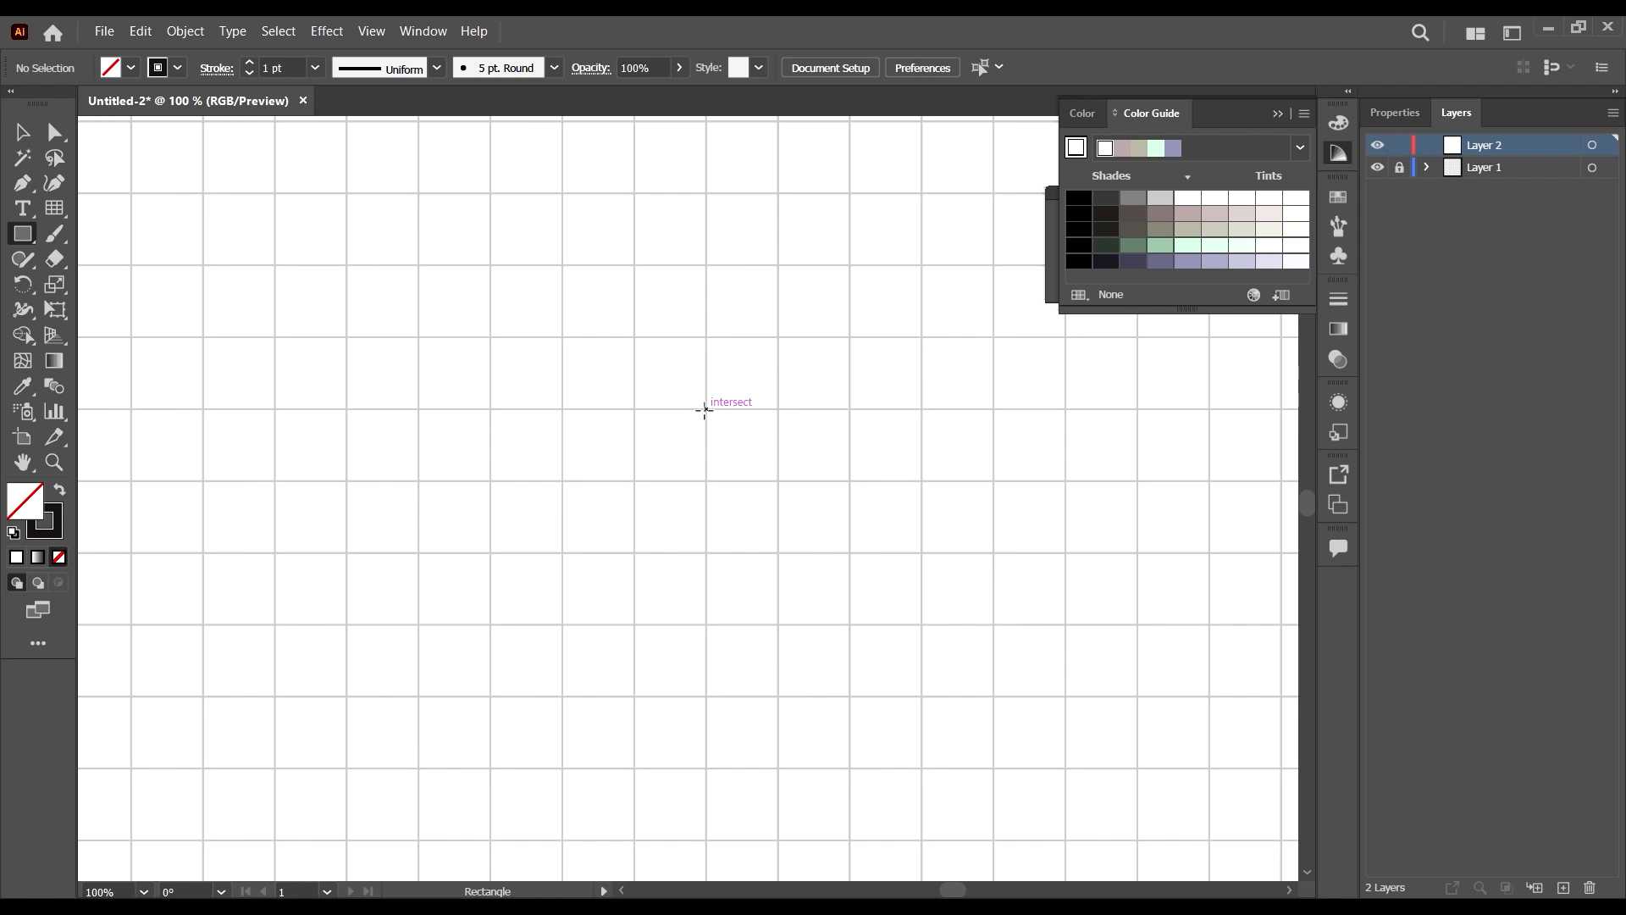
drag(706, 410, 779, 481)
Fine-adjust the upper and left edges of the one-cell square so they sit exactly on the grid lines.
scroll(794, 441, up, 6)
scroll(1031, 521, down, 5)
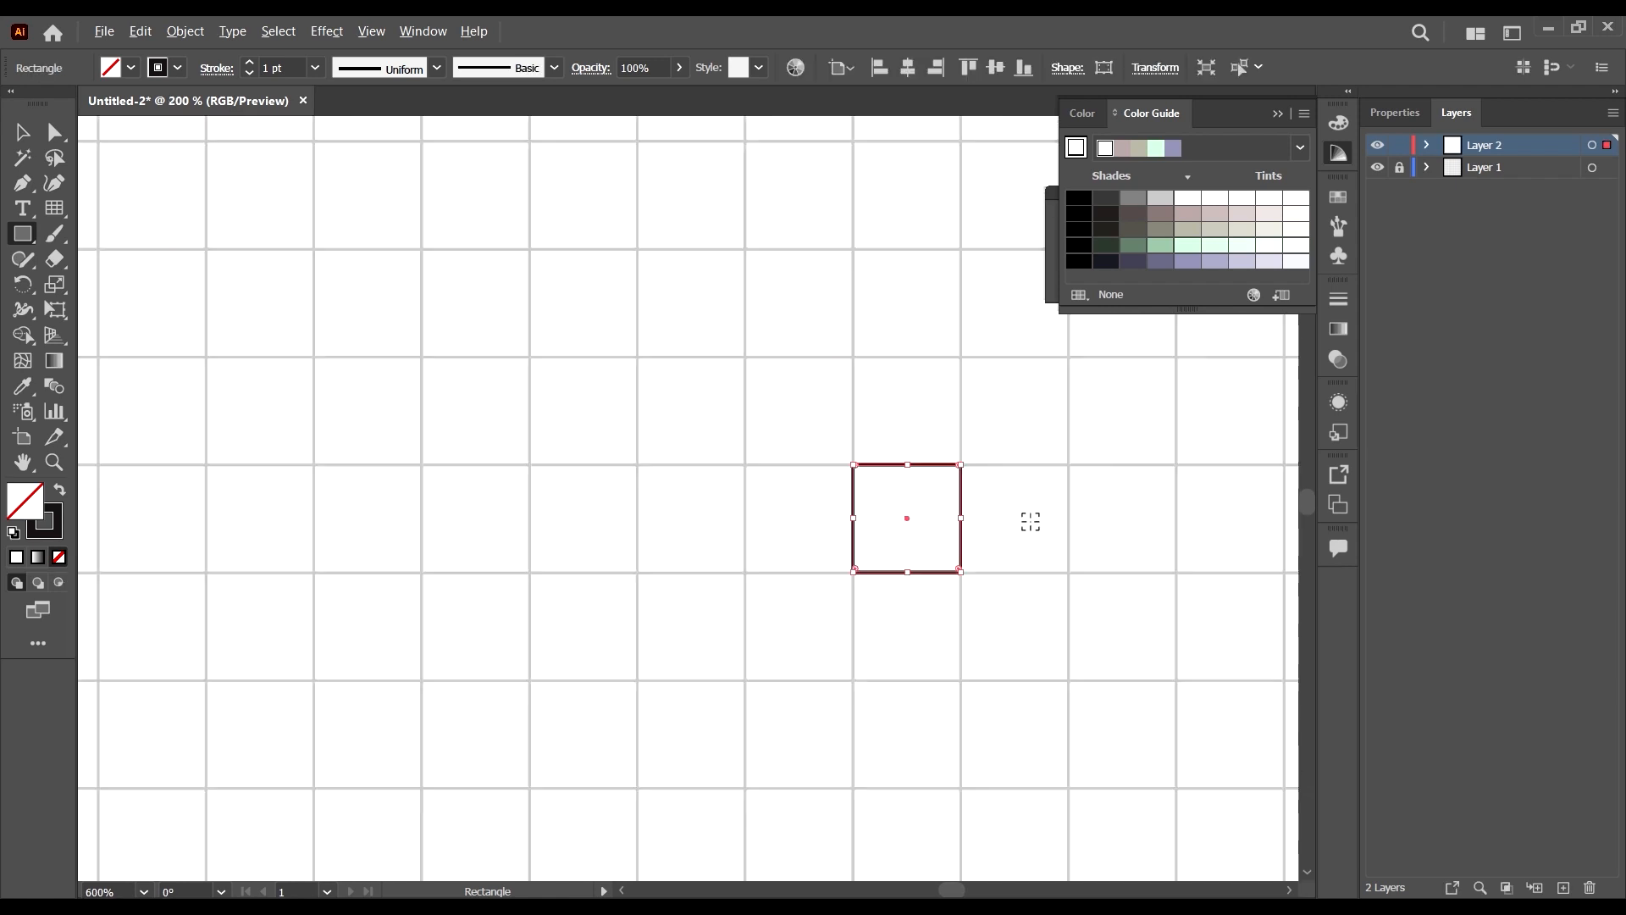
click(35, 137)
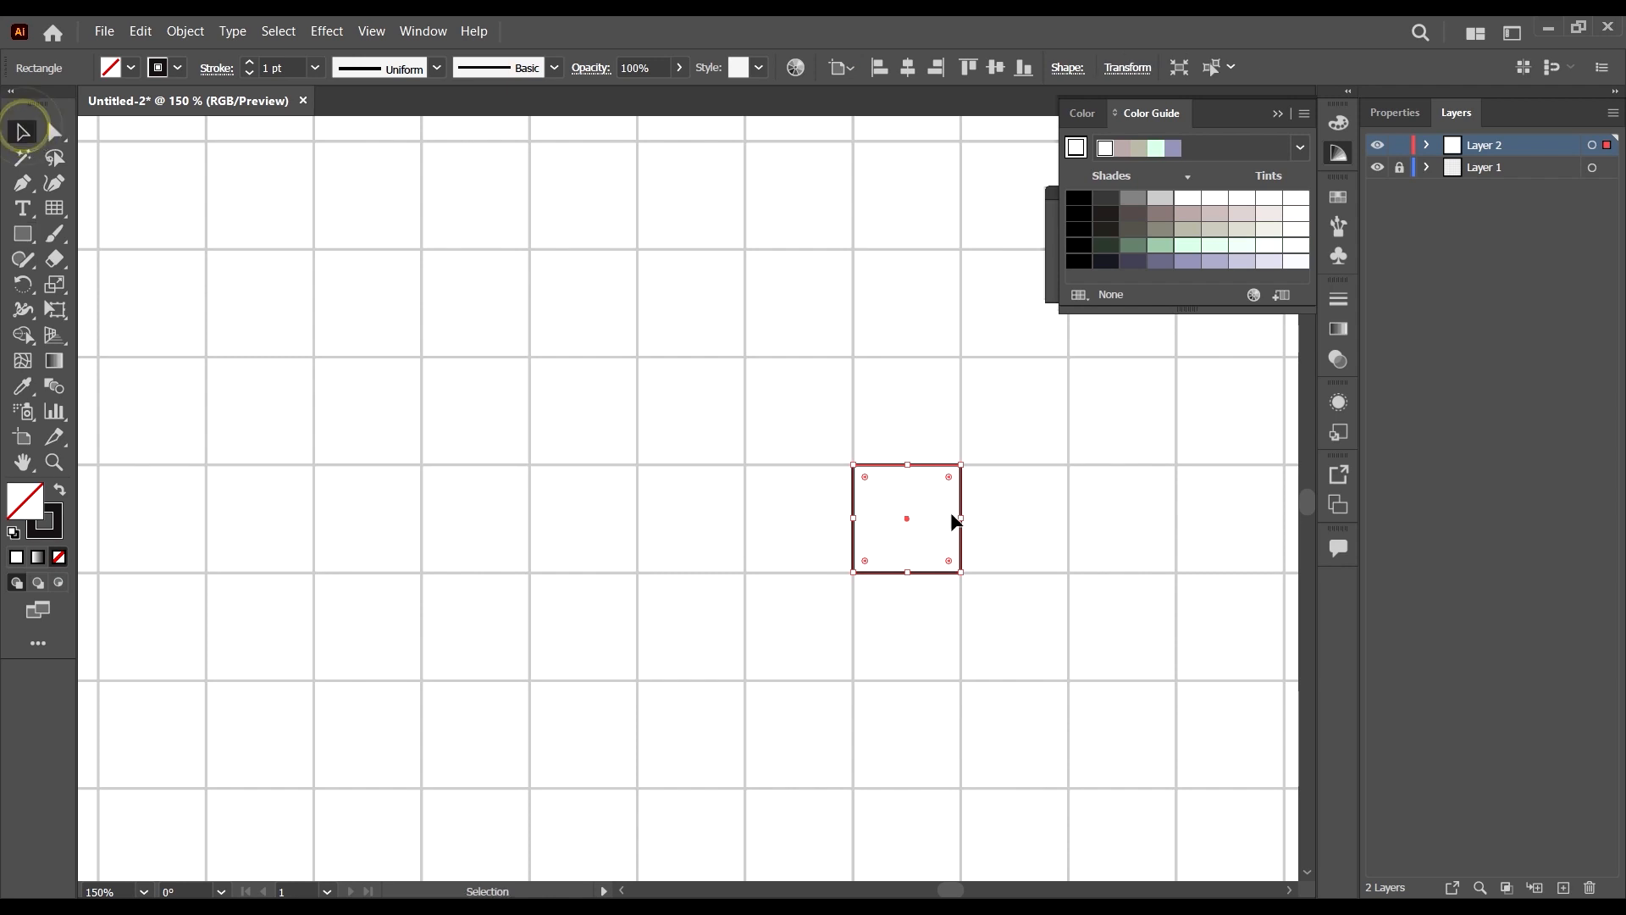
scroll(882, 468, up, 4)
mouse_move(856, 414)
mouse_down()
mouse_move(863, 442)
mouse_move(857, 414)
mouse_up()
scroll(665, 483, down, 2)
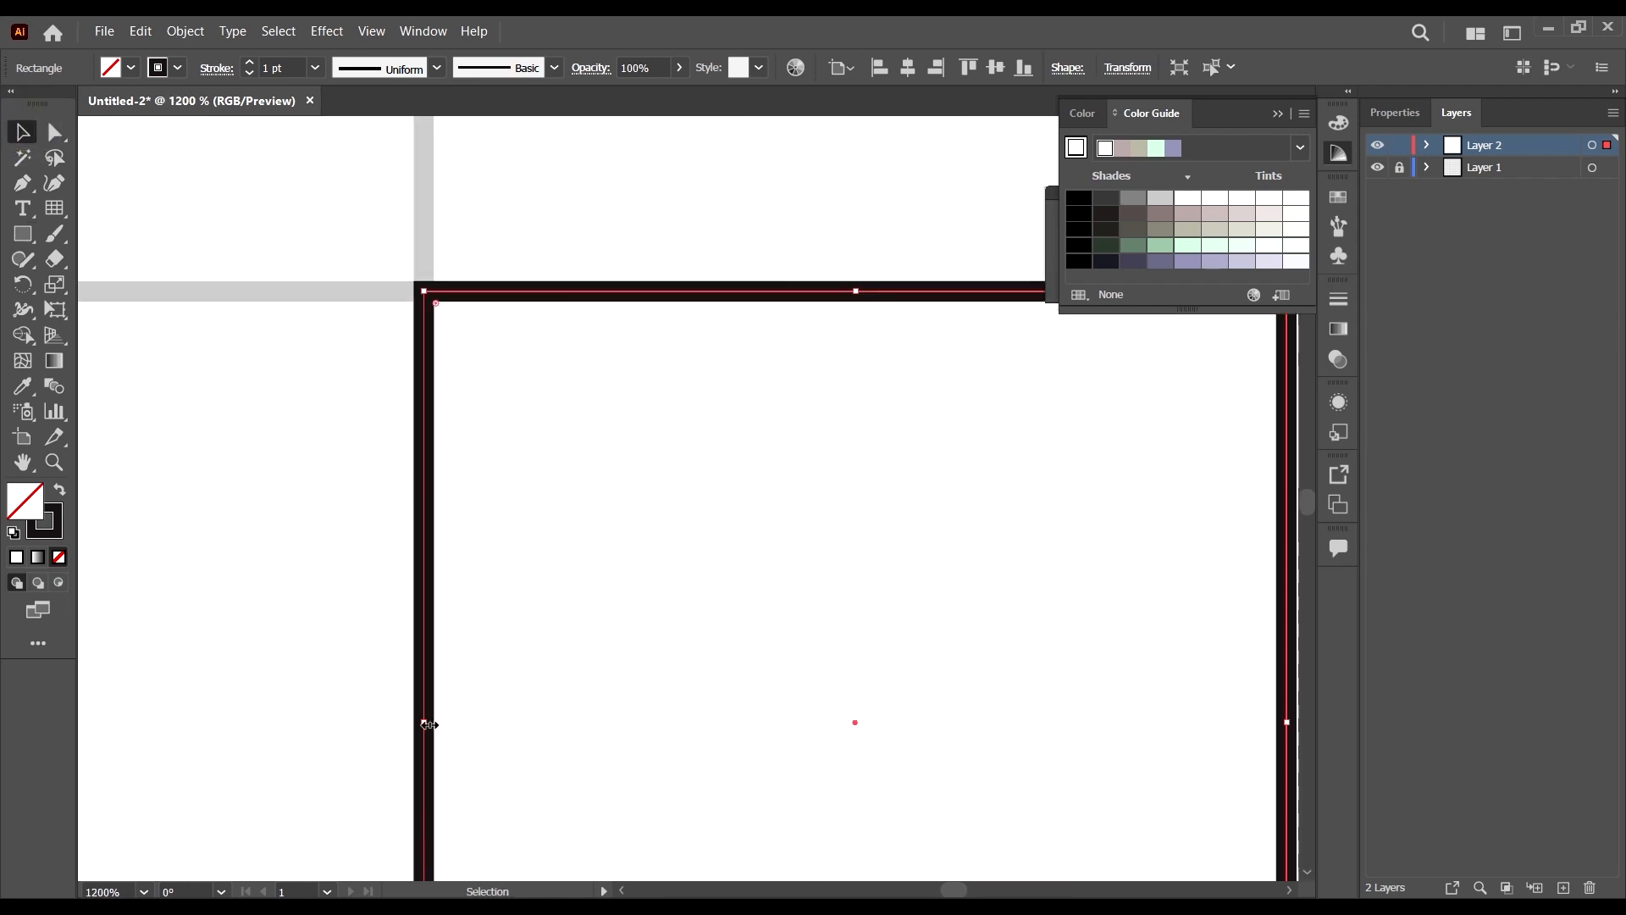
mouse_move(430, 725)
mouse_down()
mouse_move(450, 734)
mouse_move(428, 726)
mouse_up()
scroll(446, 640, down, 4)
scroll(568, 804, up, 3)
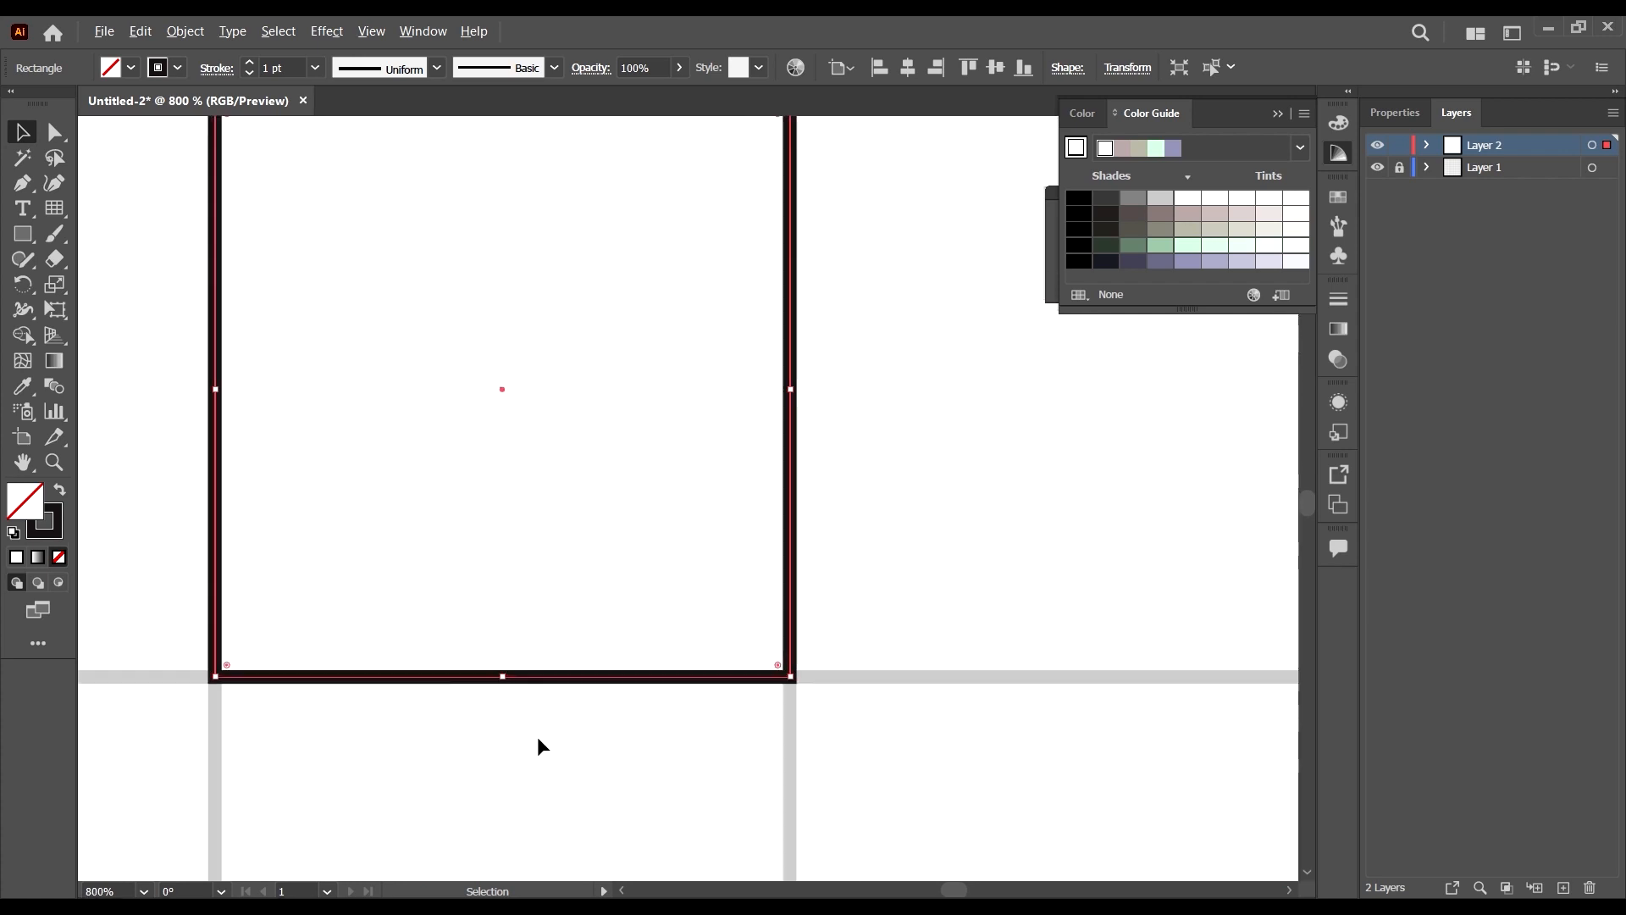
click(719, 727)
drag(914, 648, 753, 475)
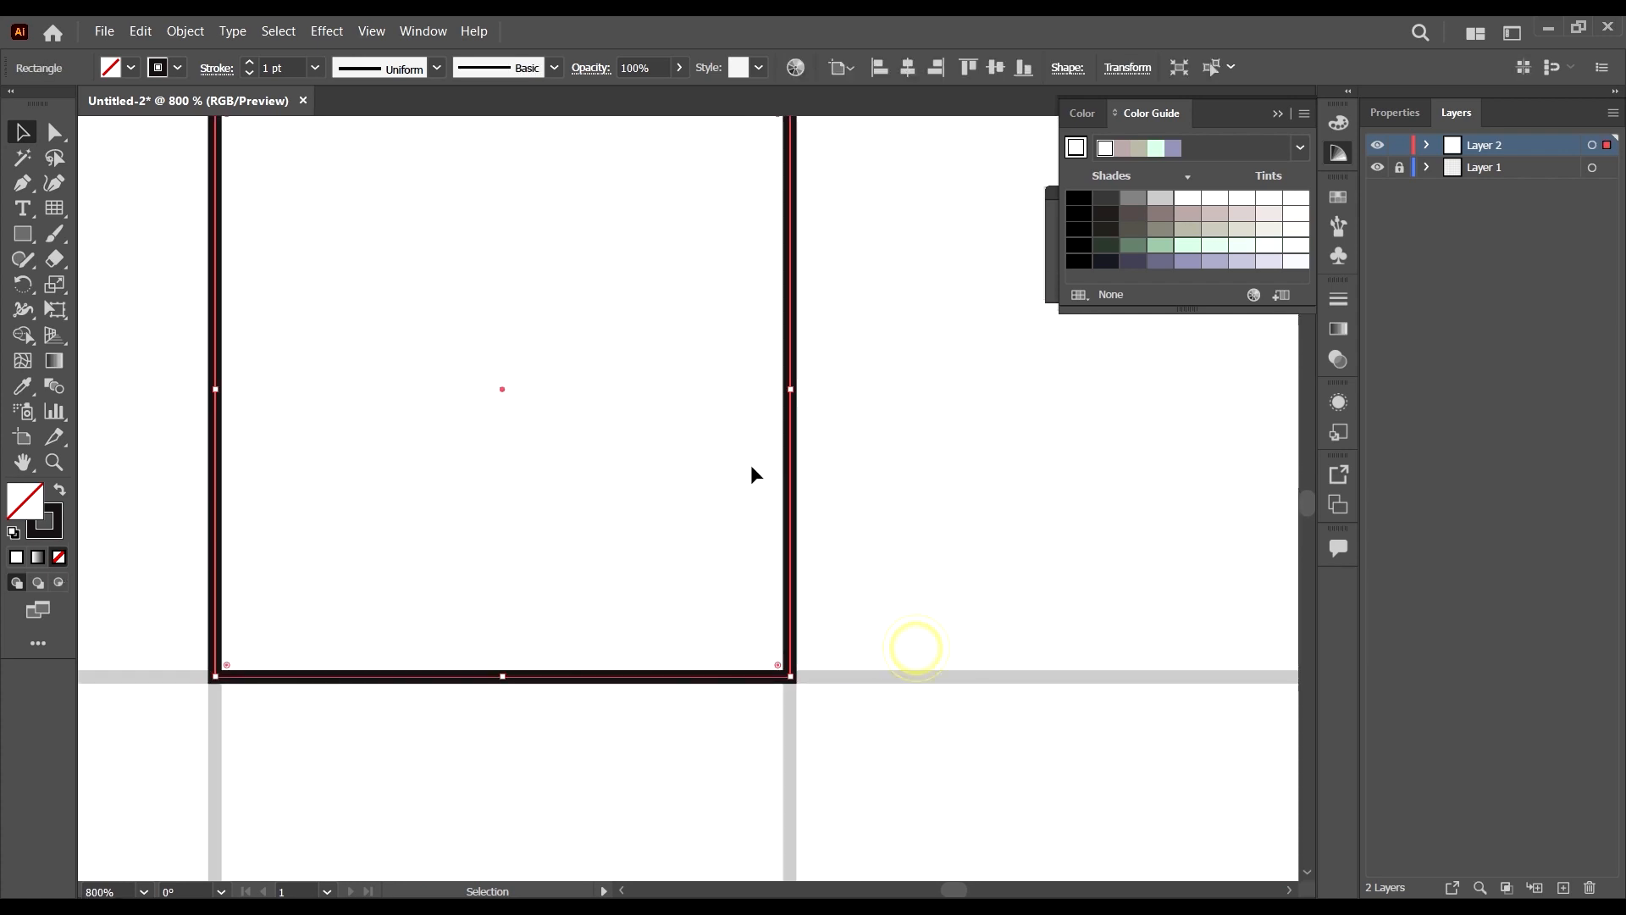
Duplicate the one-cell square into the adjacent cell on its right so the two share an edge, and deselect it.
scroll(754, 474, down, 5)
scroll(730, 443, up, 2)
scroll(715, 410, up, 1)
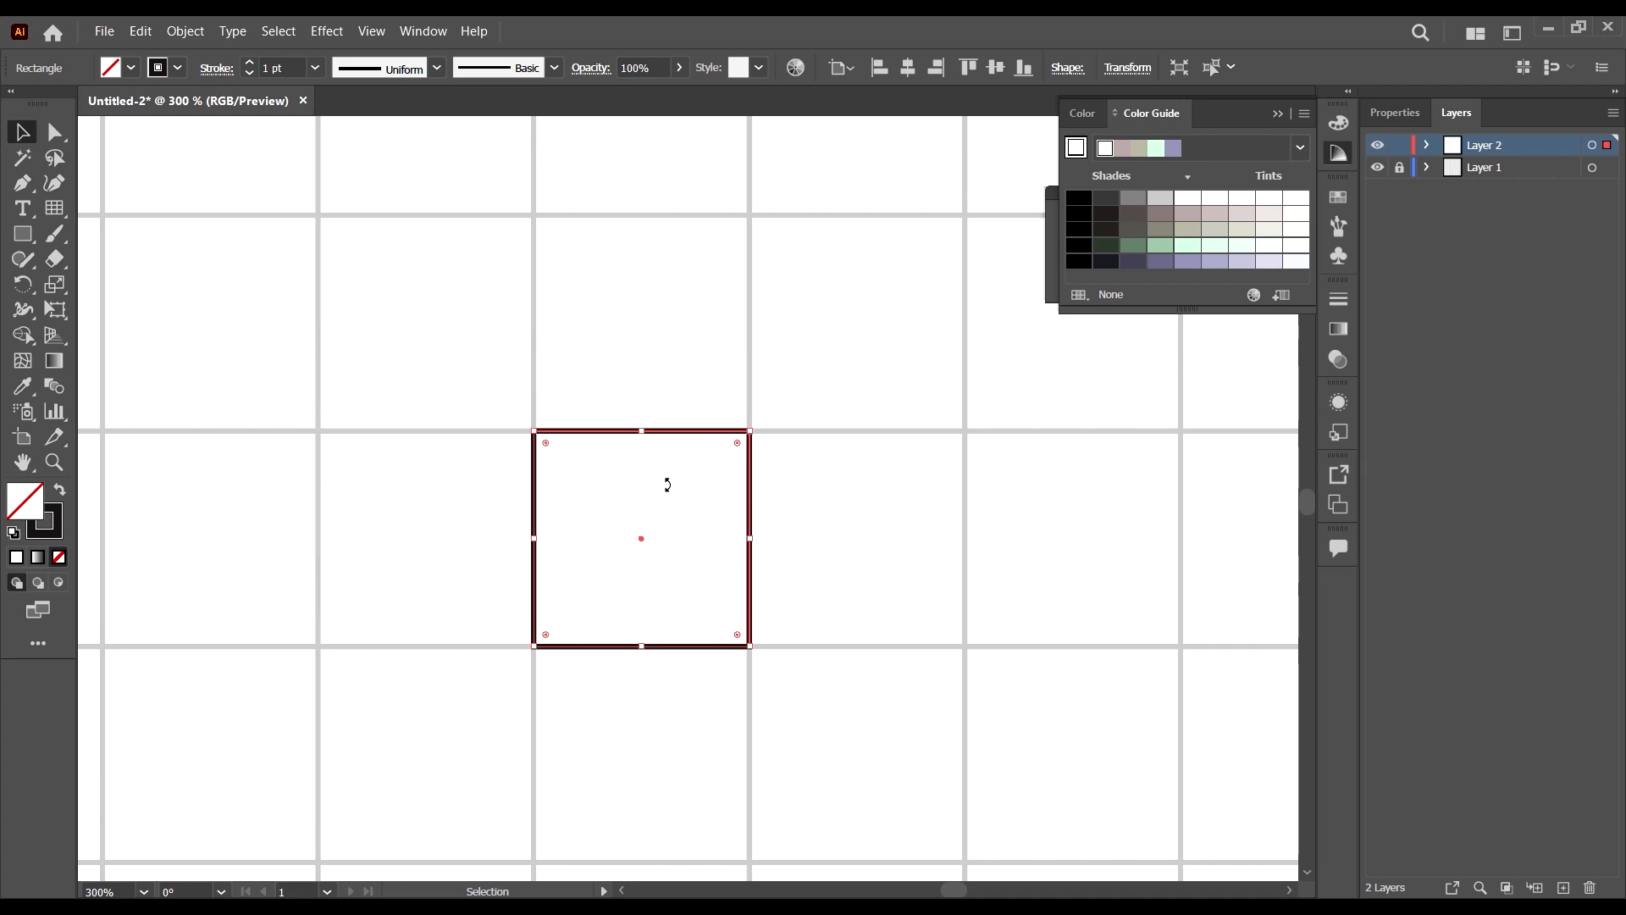
drag(647, 544, 860, 570)
click(1080, 557)
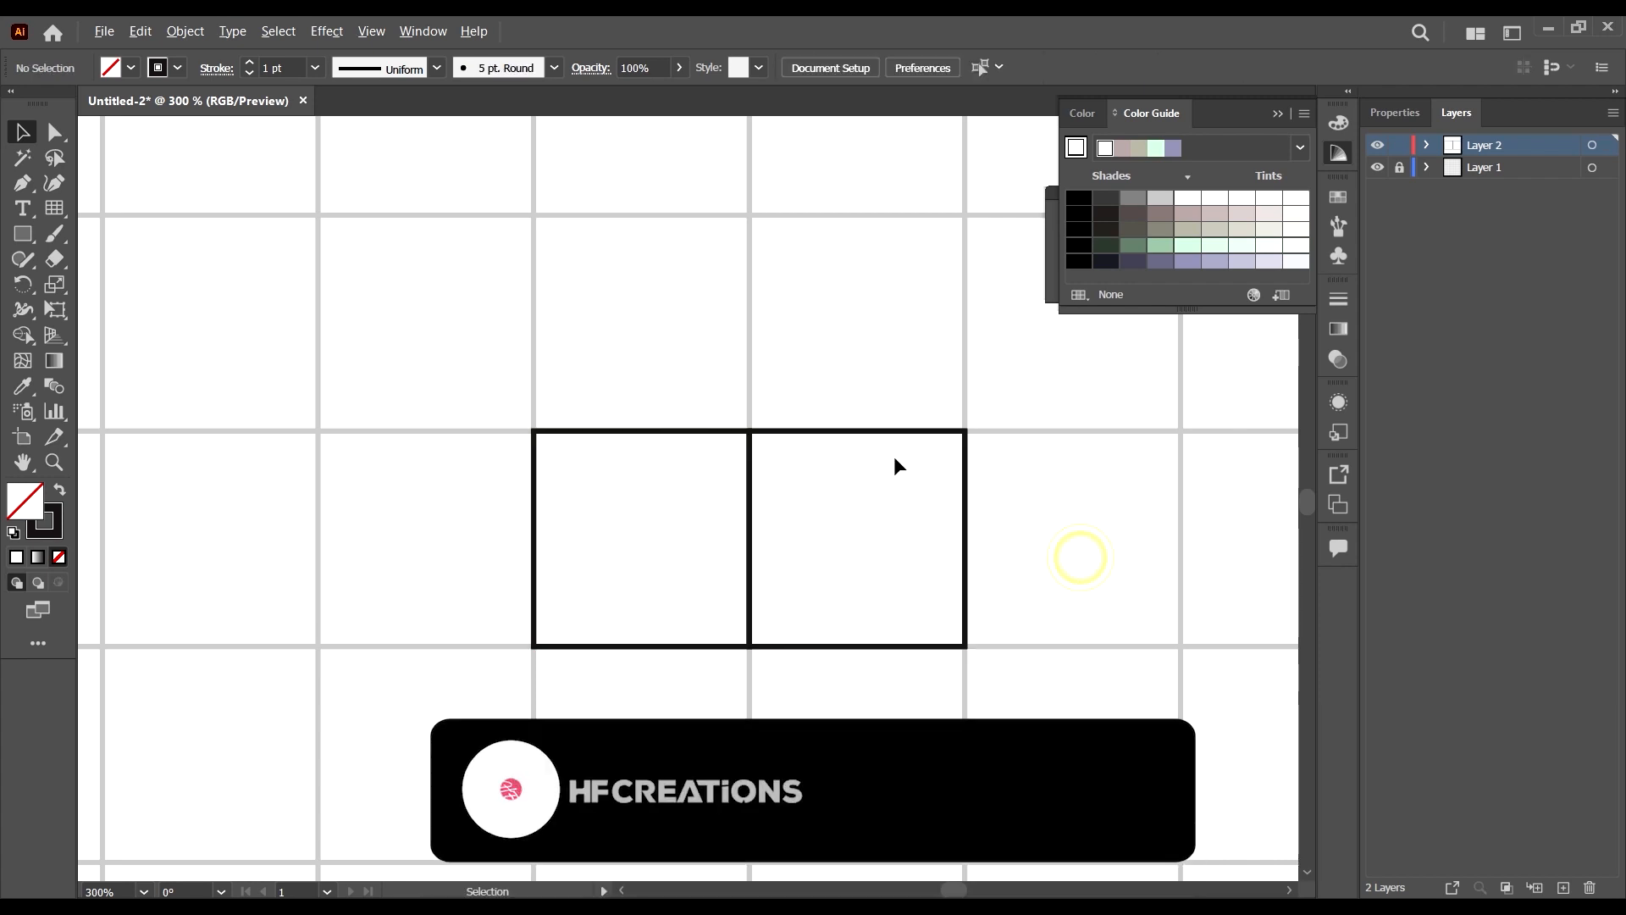
Examine how the two adjoining one-cell squares line up with each other and with the surrounding grid.
scroll(898, 466, up, 3)
scroll(497, 530, down, 3)
click(498, 519)
scroll(737, 530, down, 2)
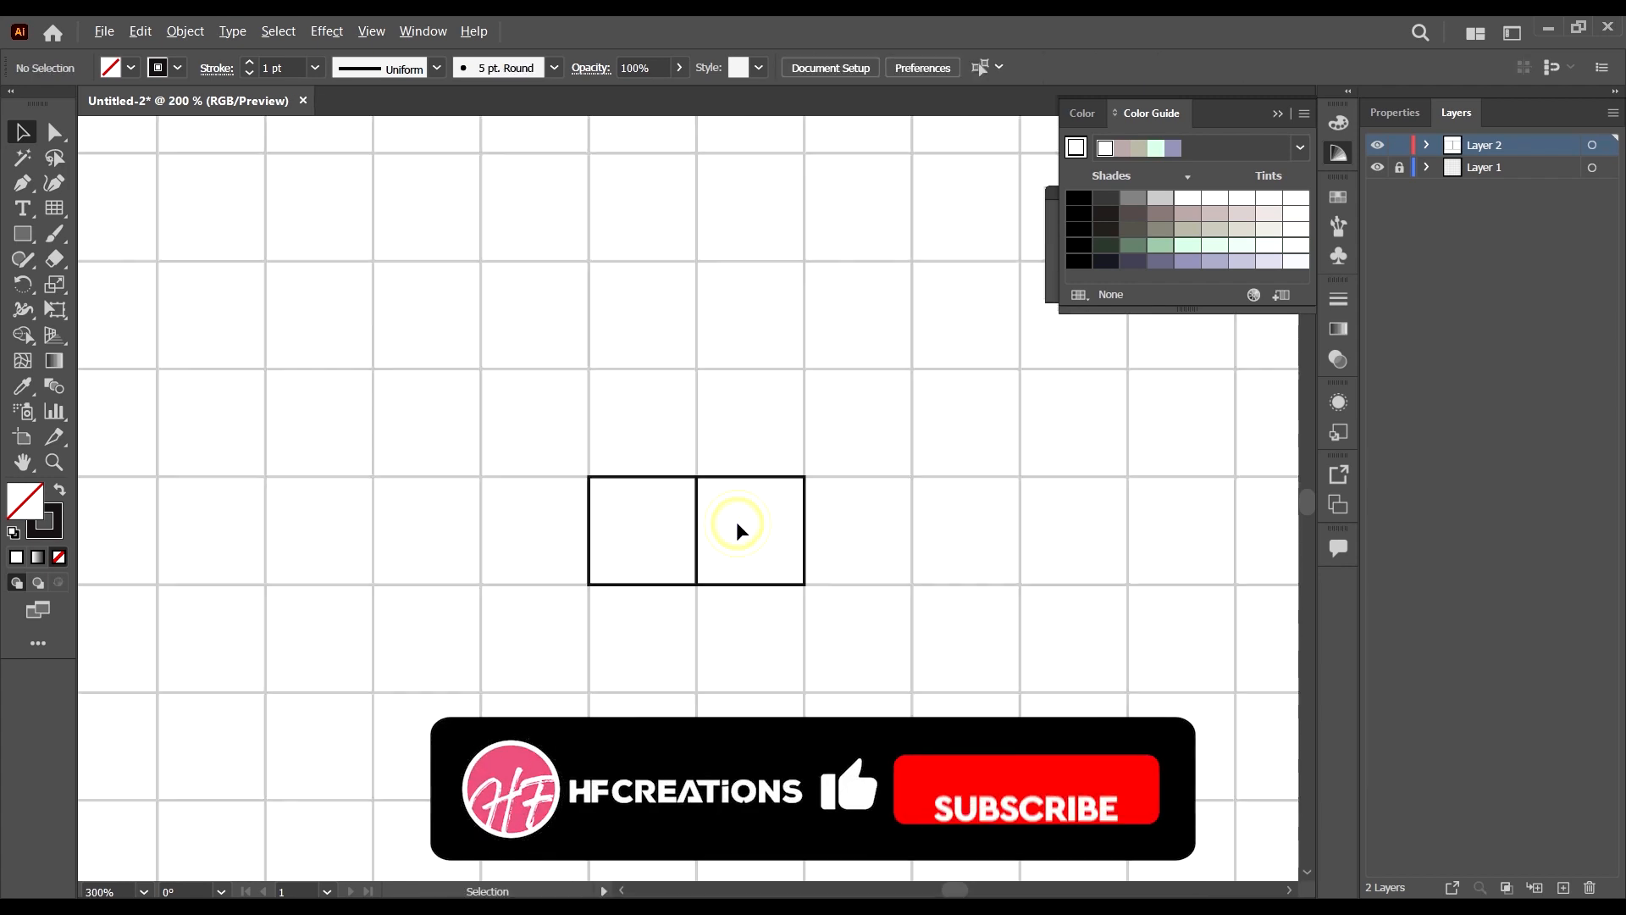
scroll(741, 530, down, 1)
scroll(711, 440, up, 2)
click(783, 464)
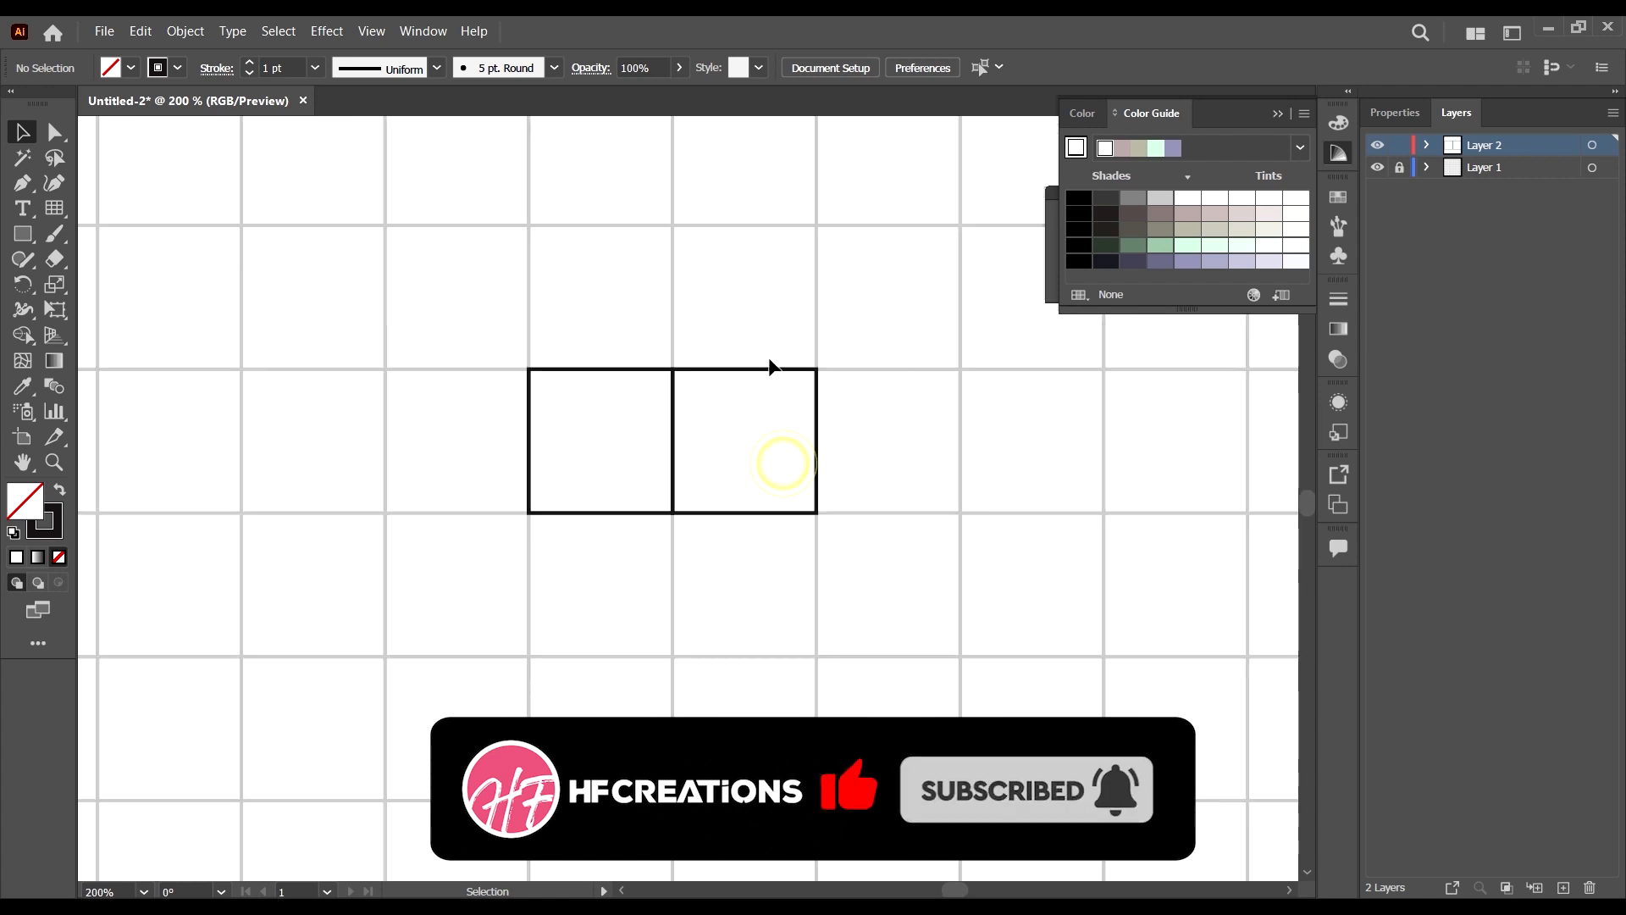
scroll(762, 475, down, 2)
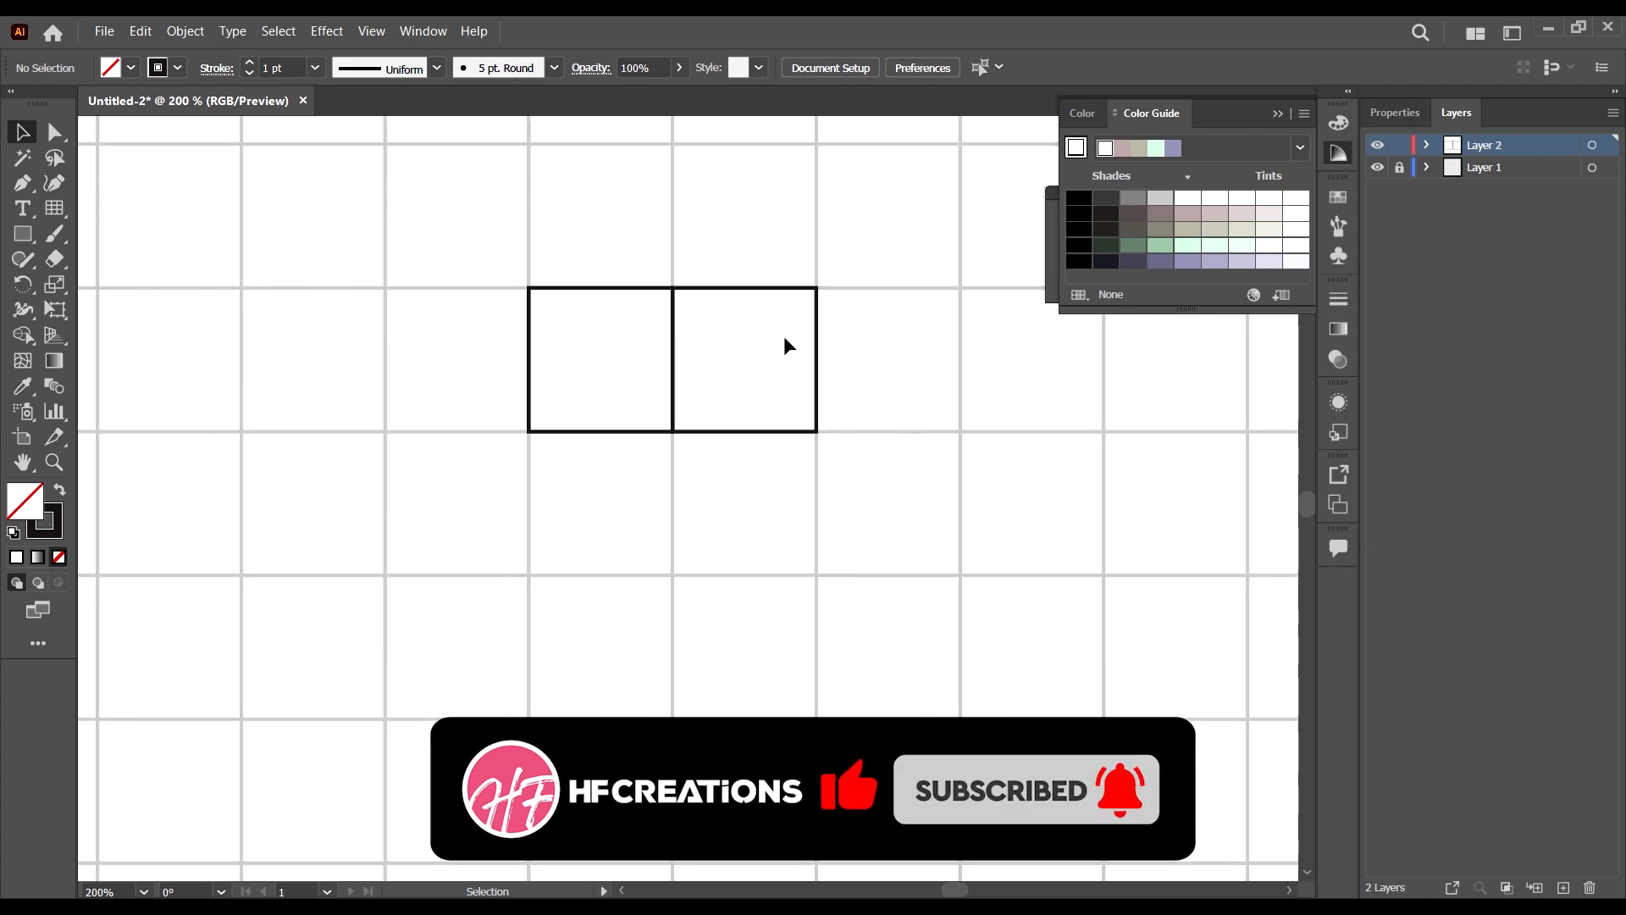
scroll(568, 423, down, 1)
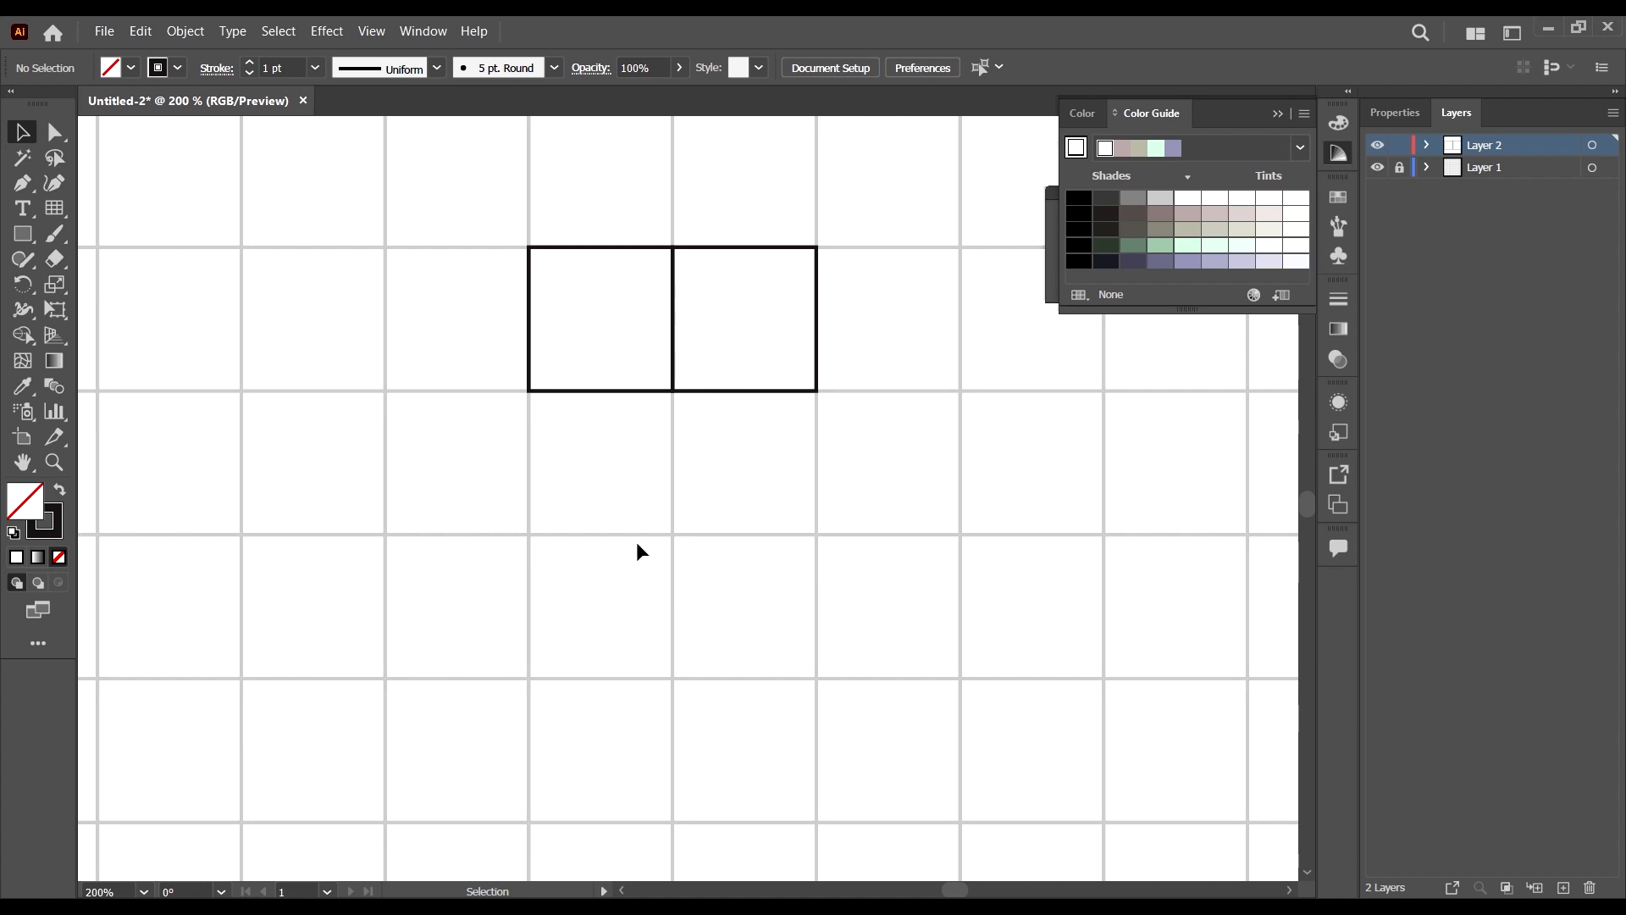
Duplicate the right one-cell square into the cell directly below the left one.
scroll(640, 552, up, 1)
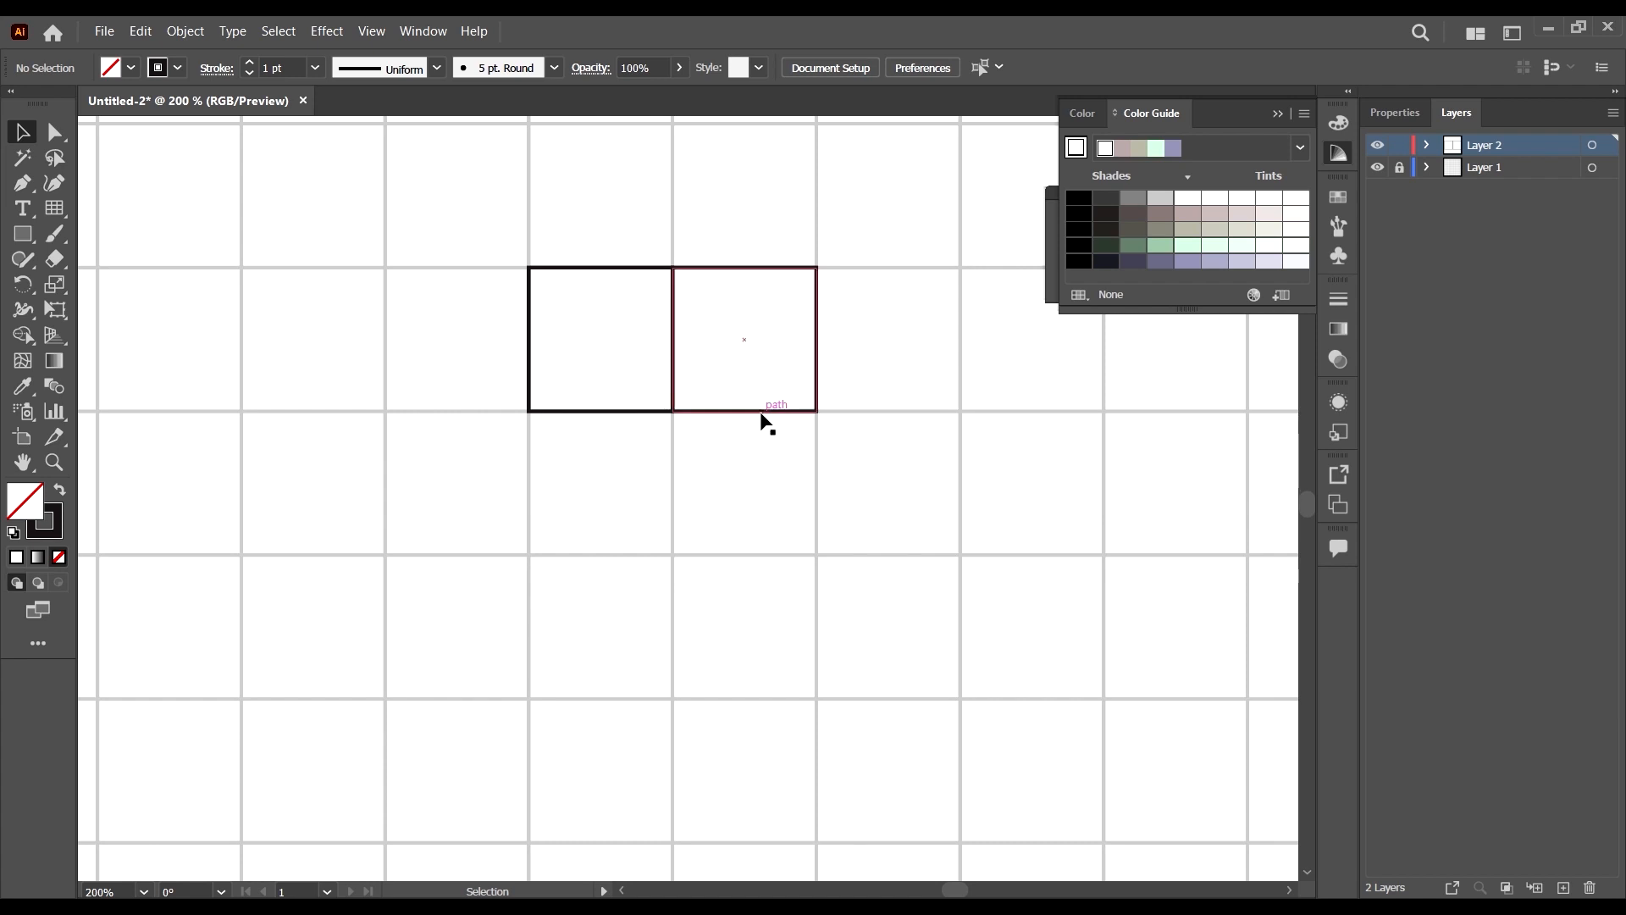
click(764, 412)
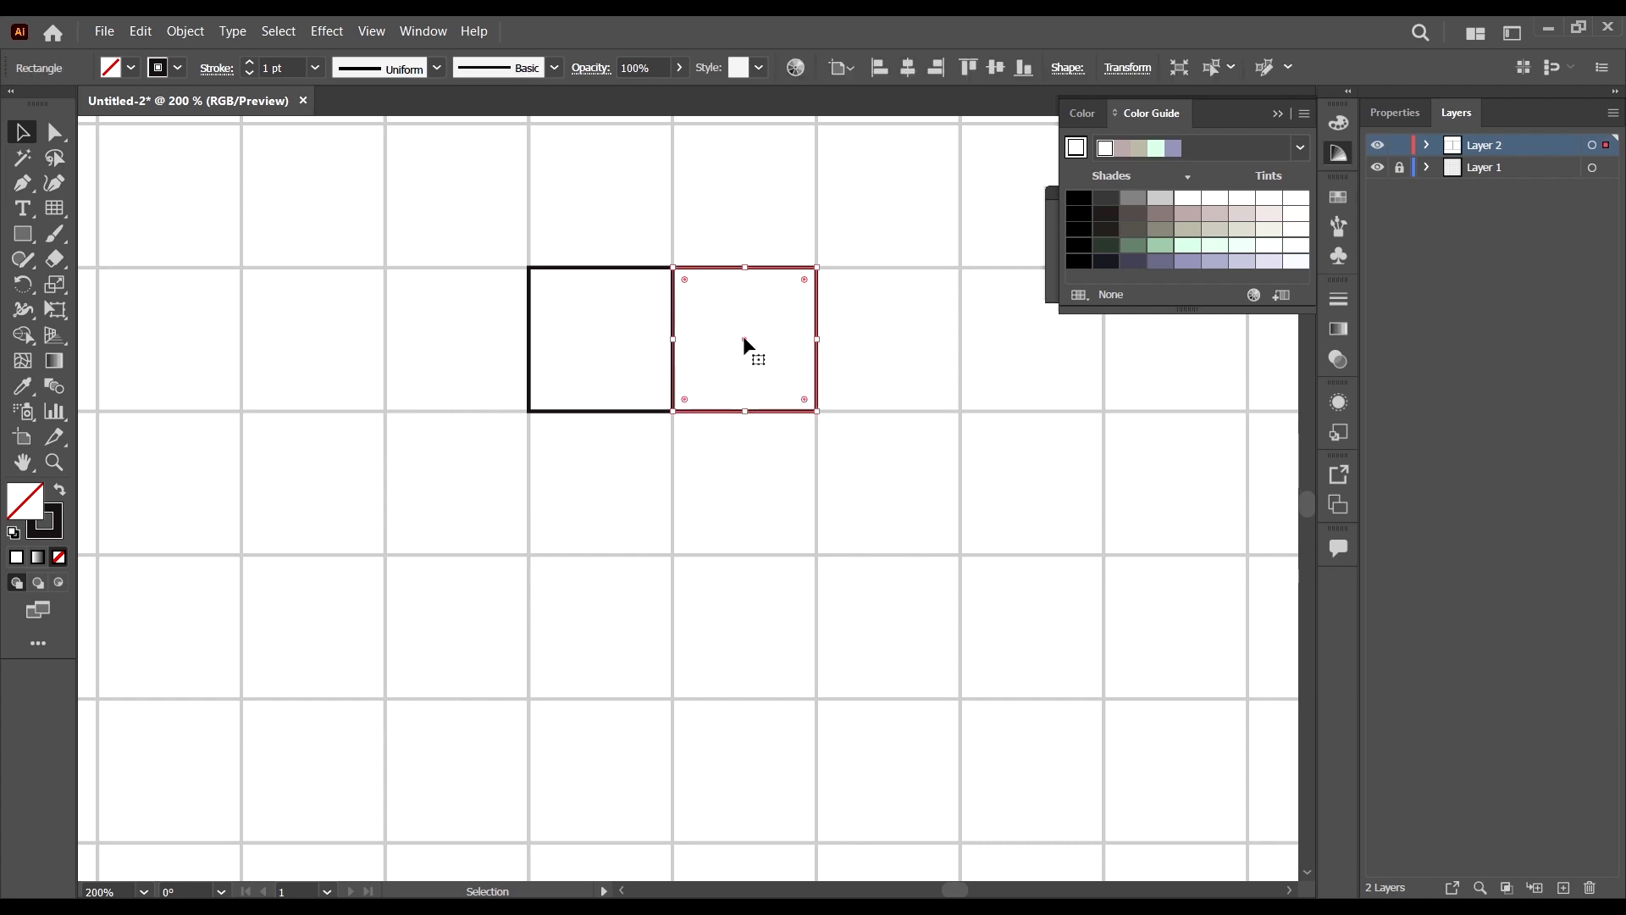
drag(745, 337, 599, 486)
Stretch the lower copy down and to the right into a square two grid cells on each side, and deselect it.
drag(600, 555, 601, 699)
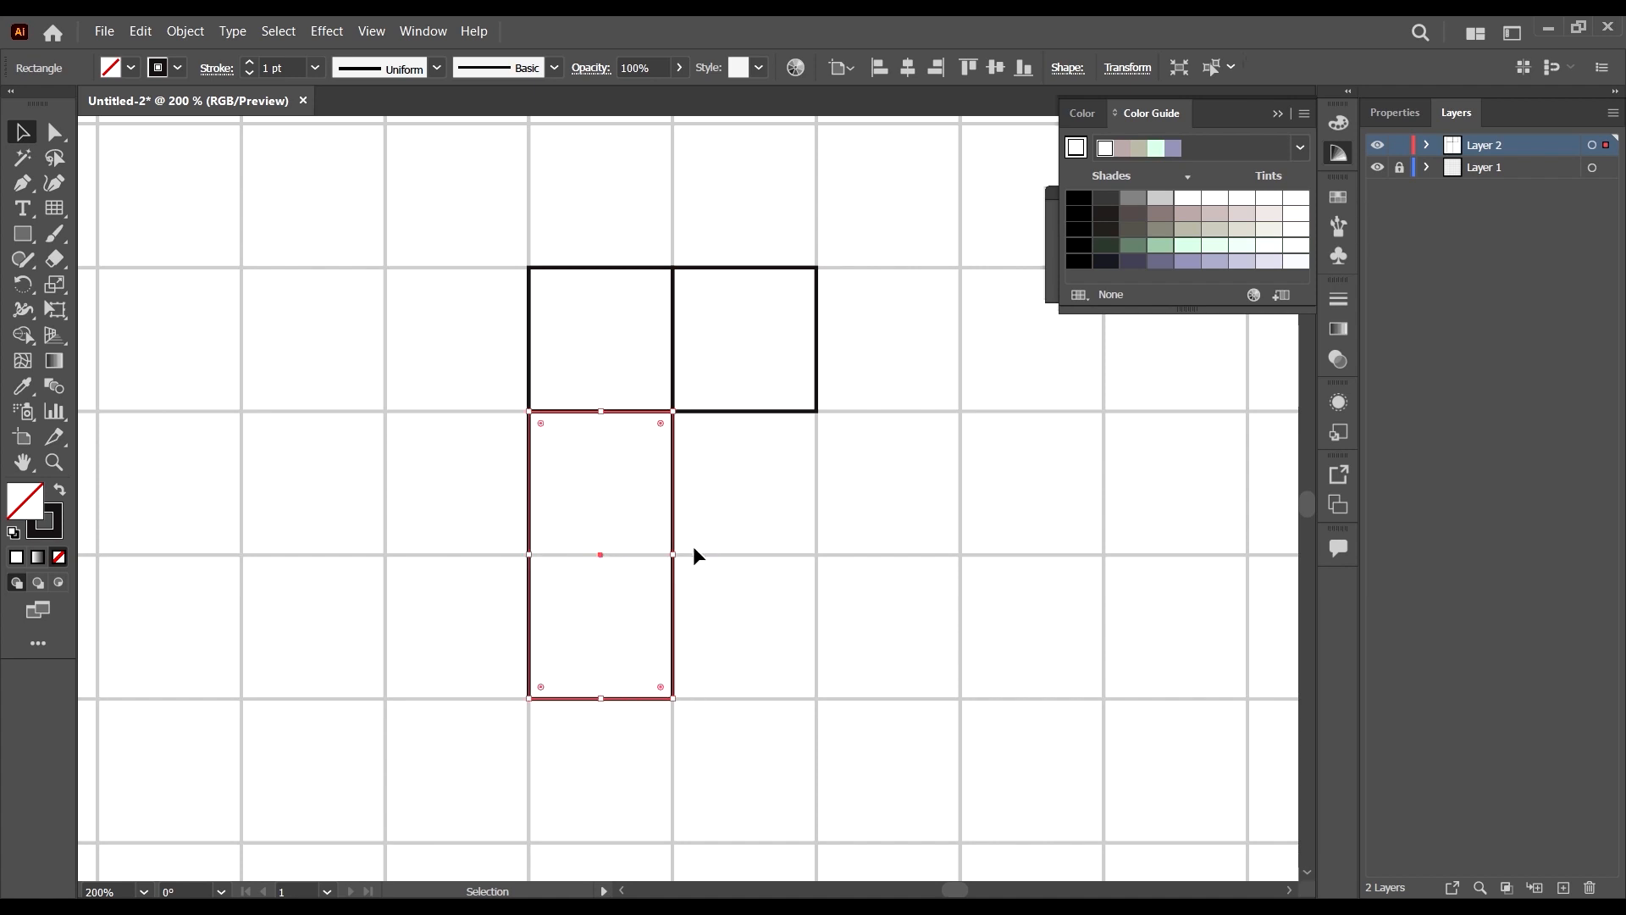
drag(677, 561, 819, 563)
key(ctrl+minus)
key(ctrl+minus)
key(ctrl+minus)
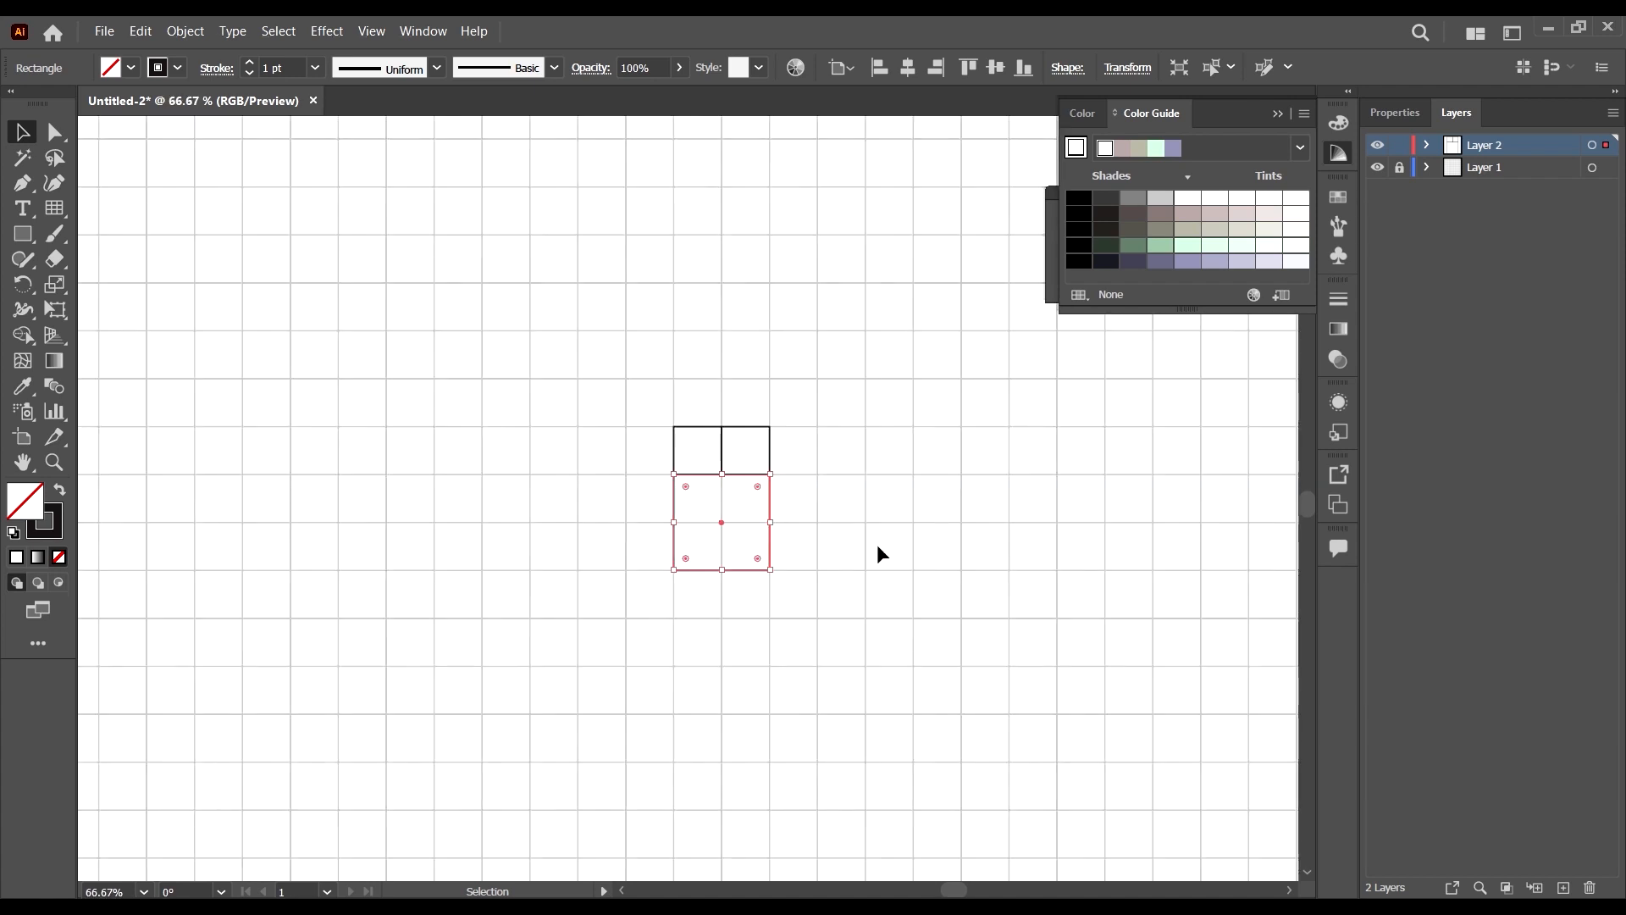
click(878, 546)
Duplicate the right one-cell square into the adjacent cell on its right, outside the existing block.
scroll(768, 504, up, 2)
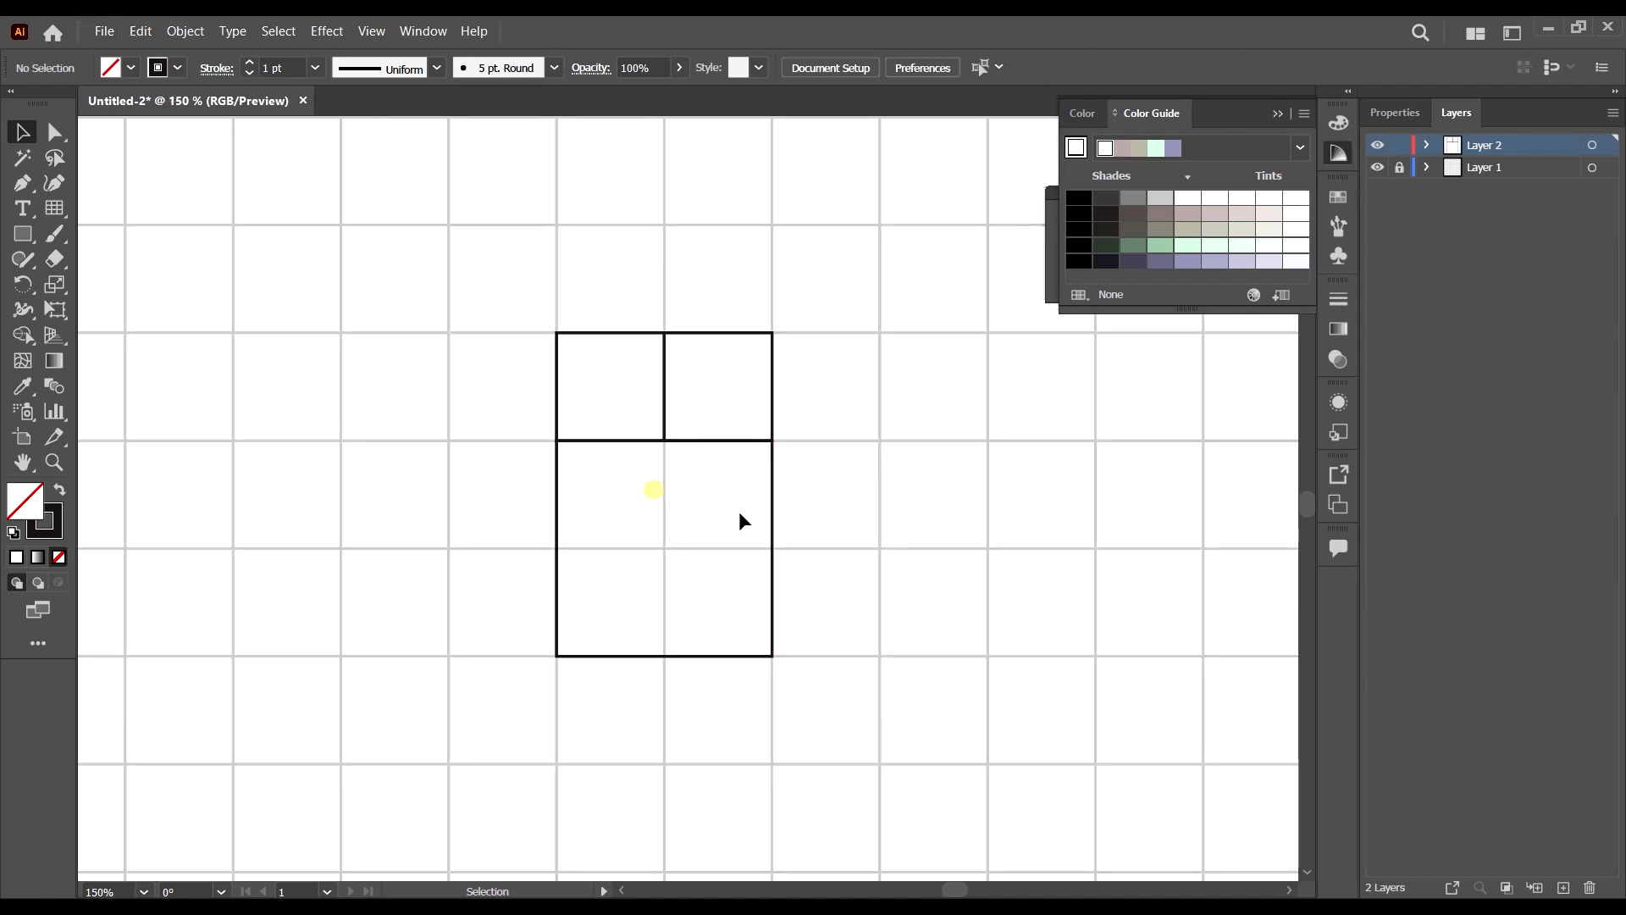
scroll(312, 486, down, 2)
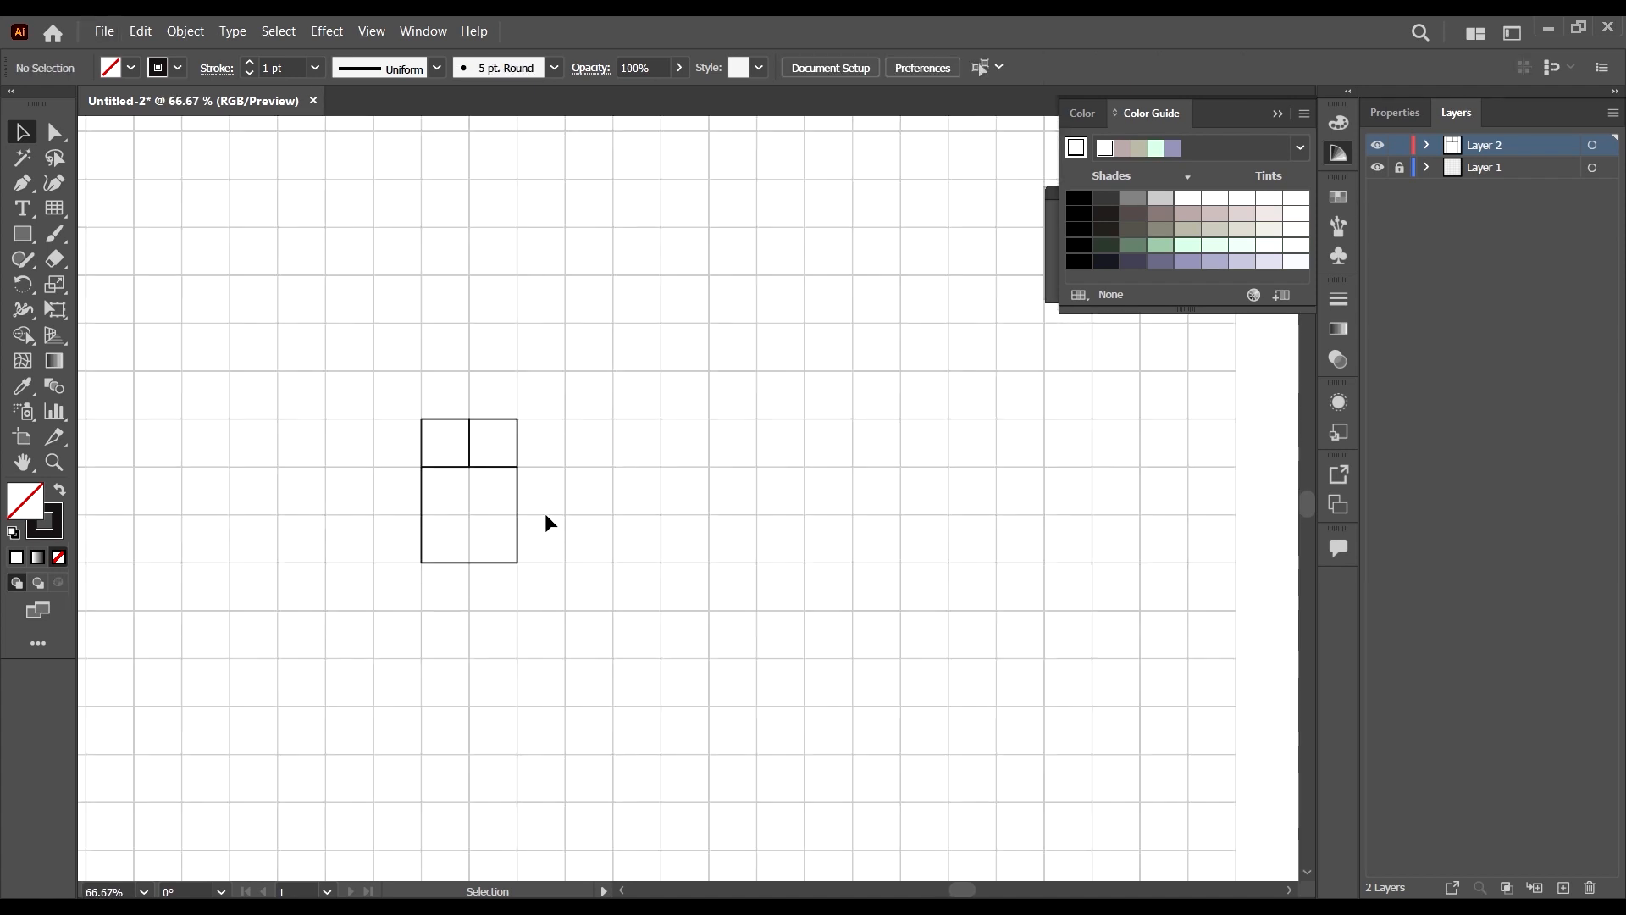
scroll(446, 476, up, 2)
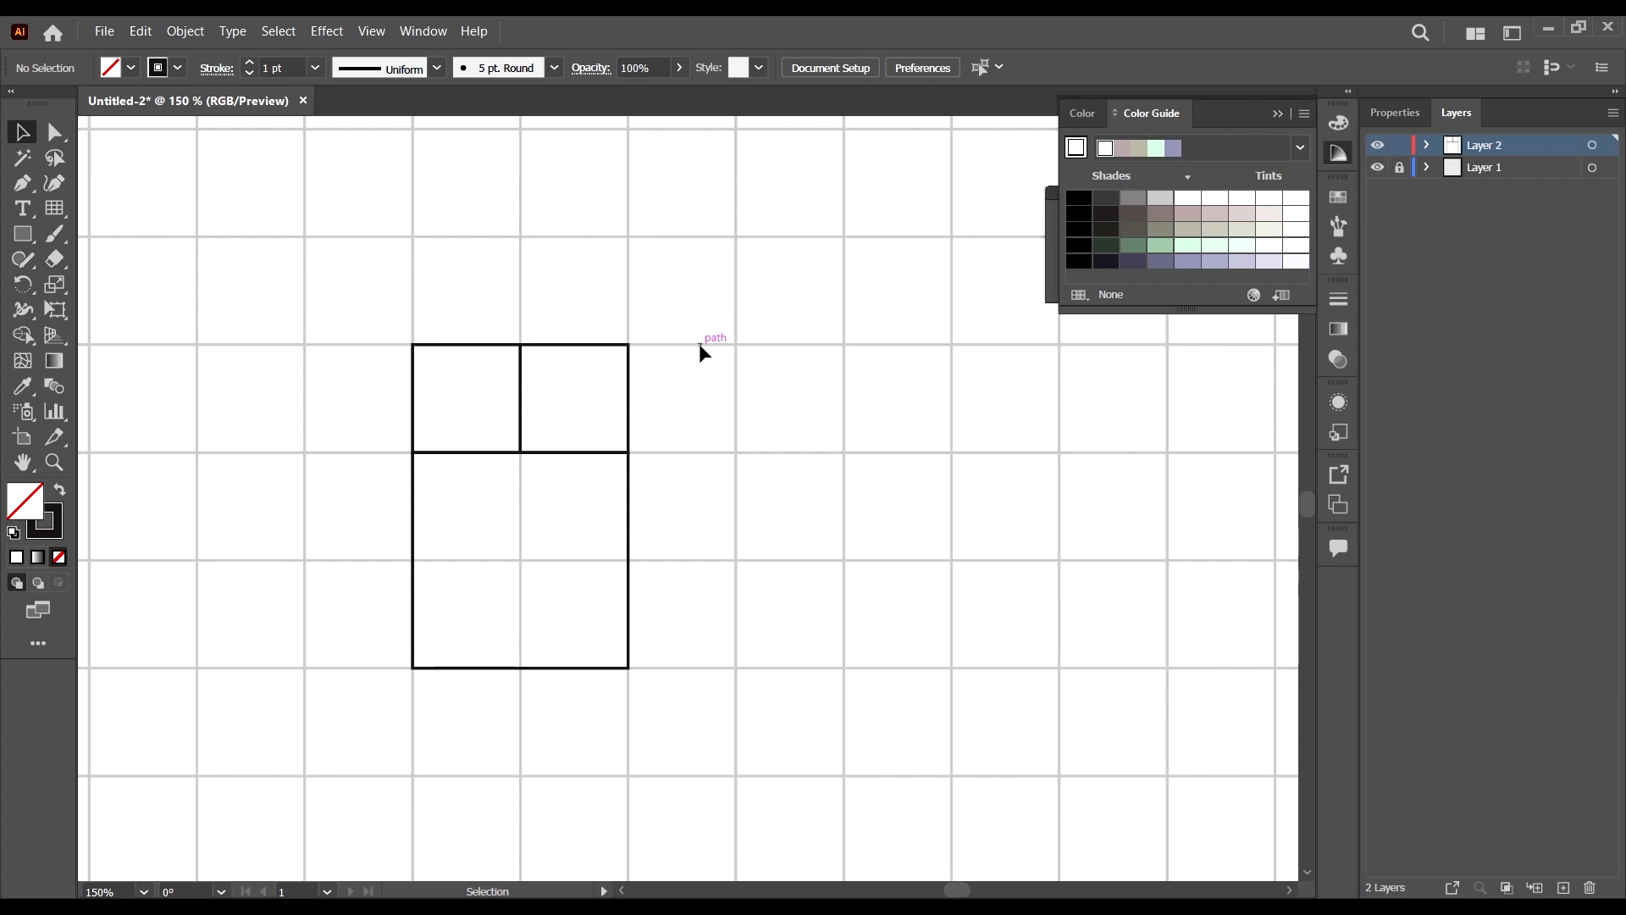
scroll(505, 509, down, 1)
scroll(542, 505, up, 1)
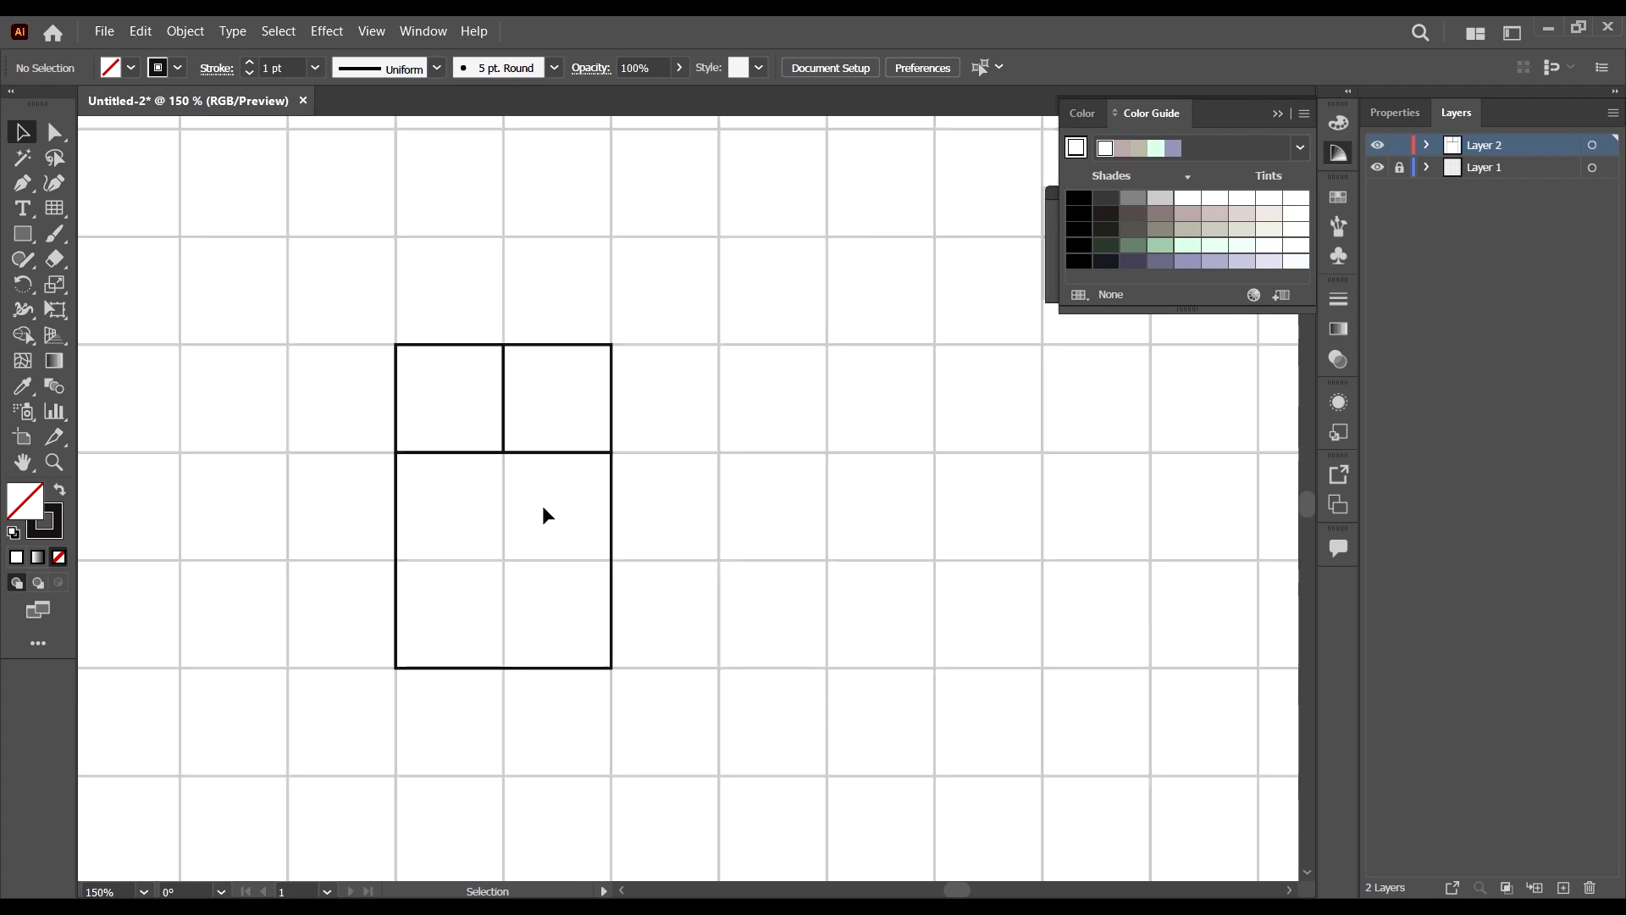
click(590, 348)
click(589, 344)
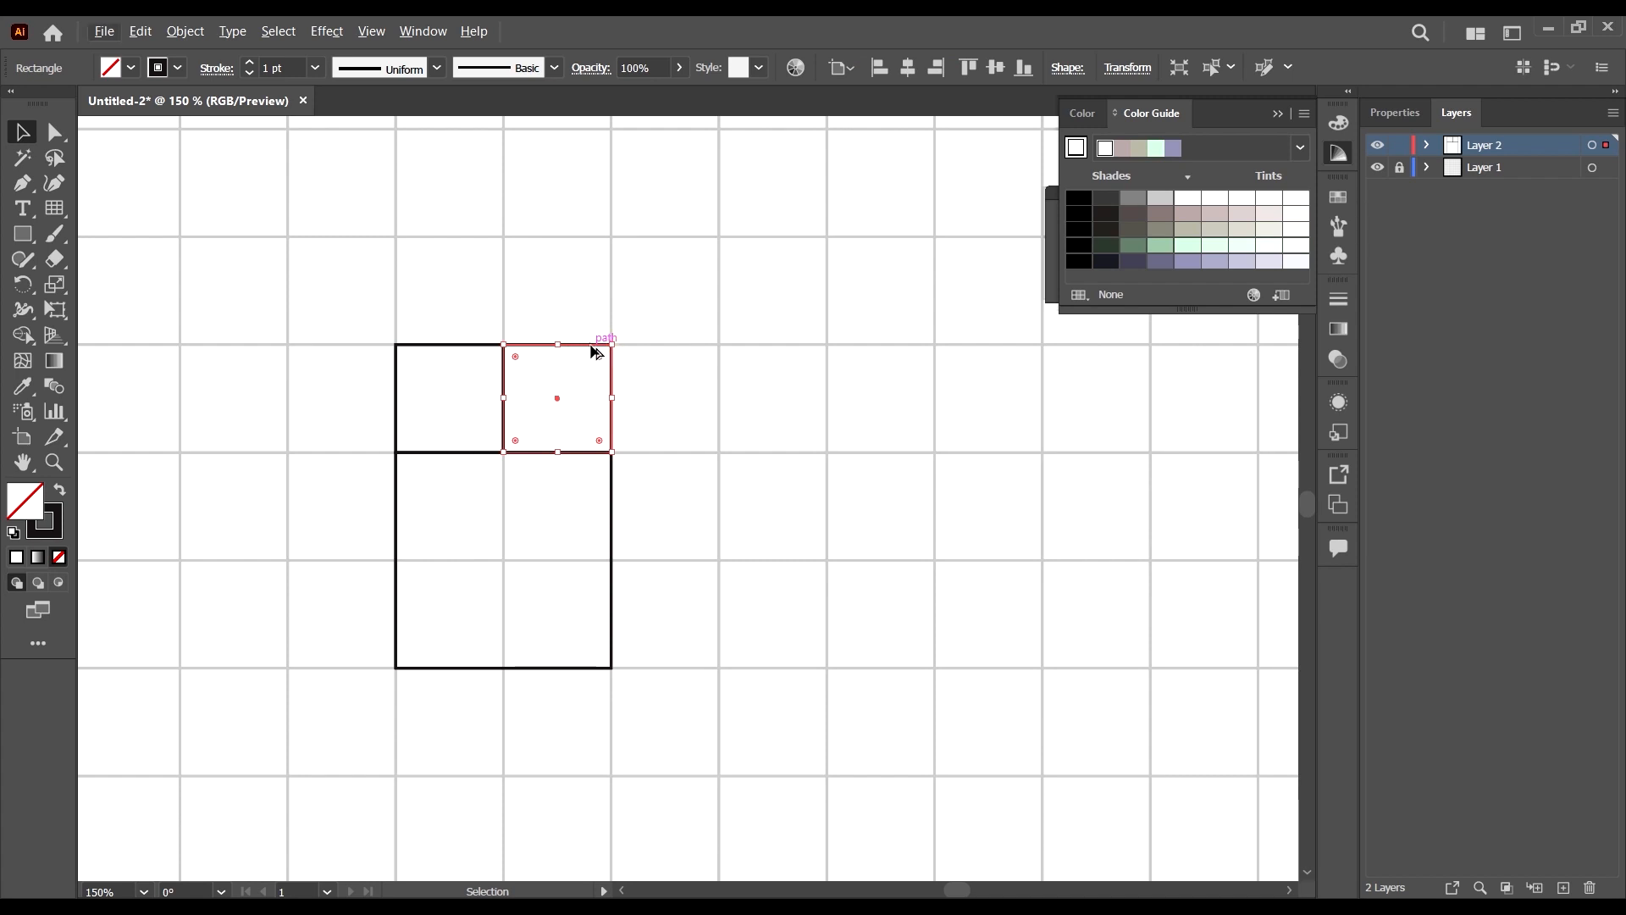
drag(593, 346, 703, 369)
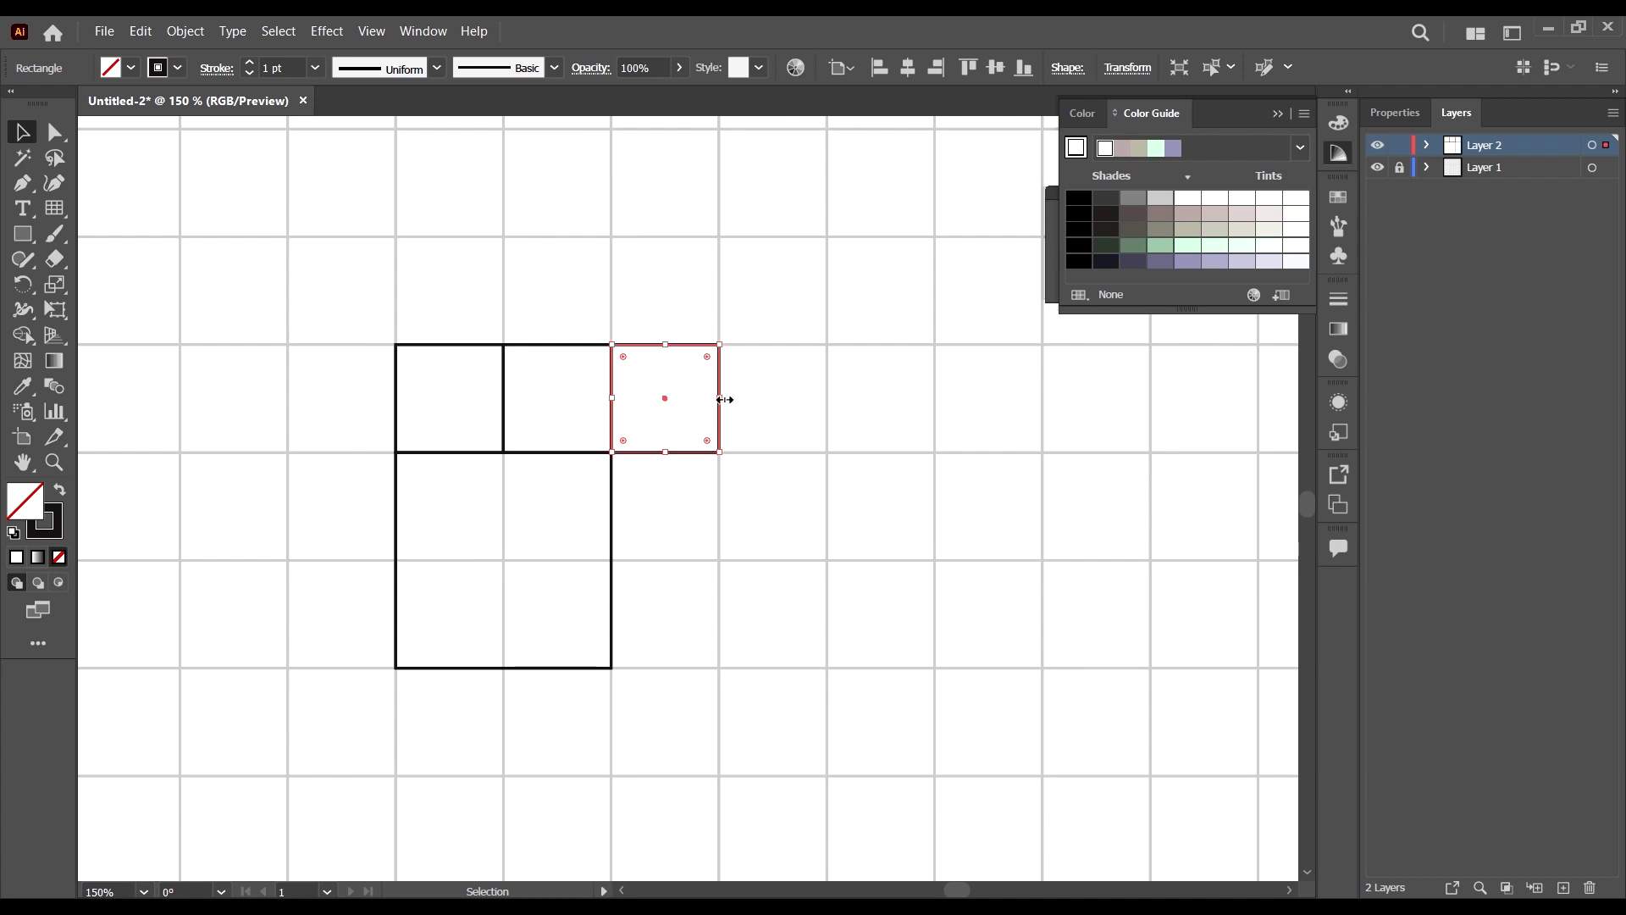
Stretch the new copy right and down into a square three grid cells on each side, and deselect it.
drag(725, 399, 935, 426)
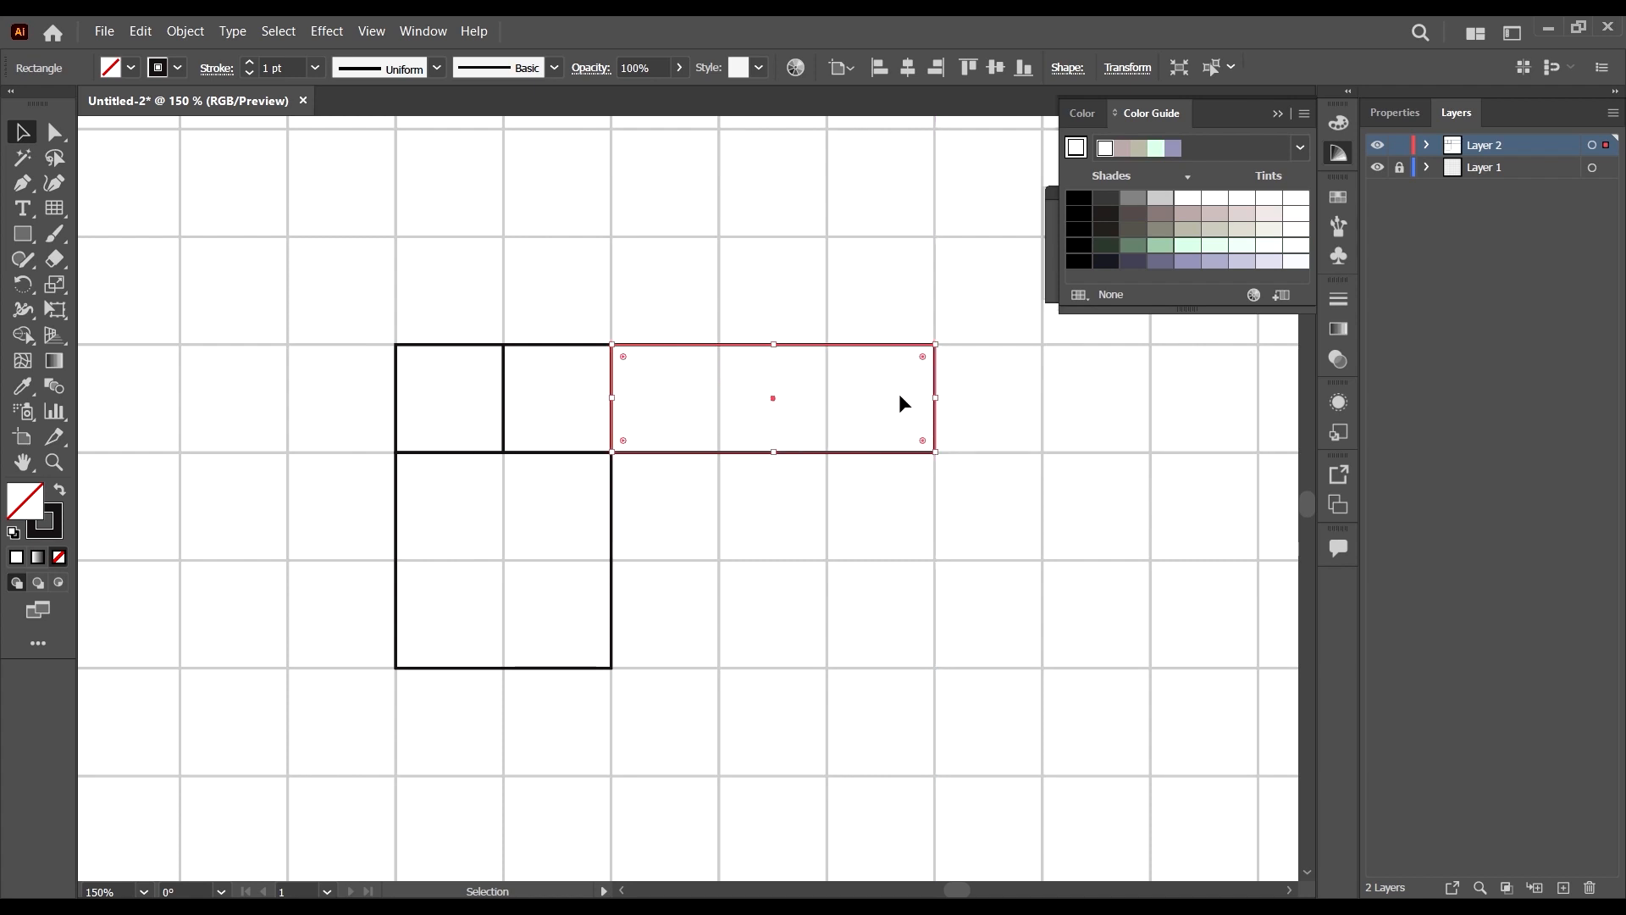
drag(778, 456, 794, 668)
click(996, 678)
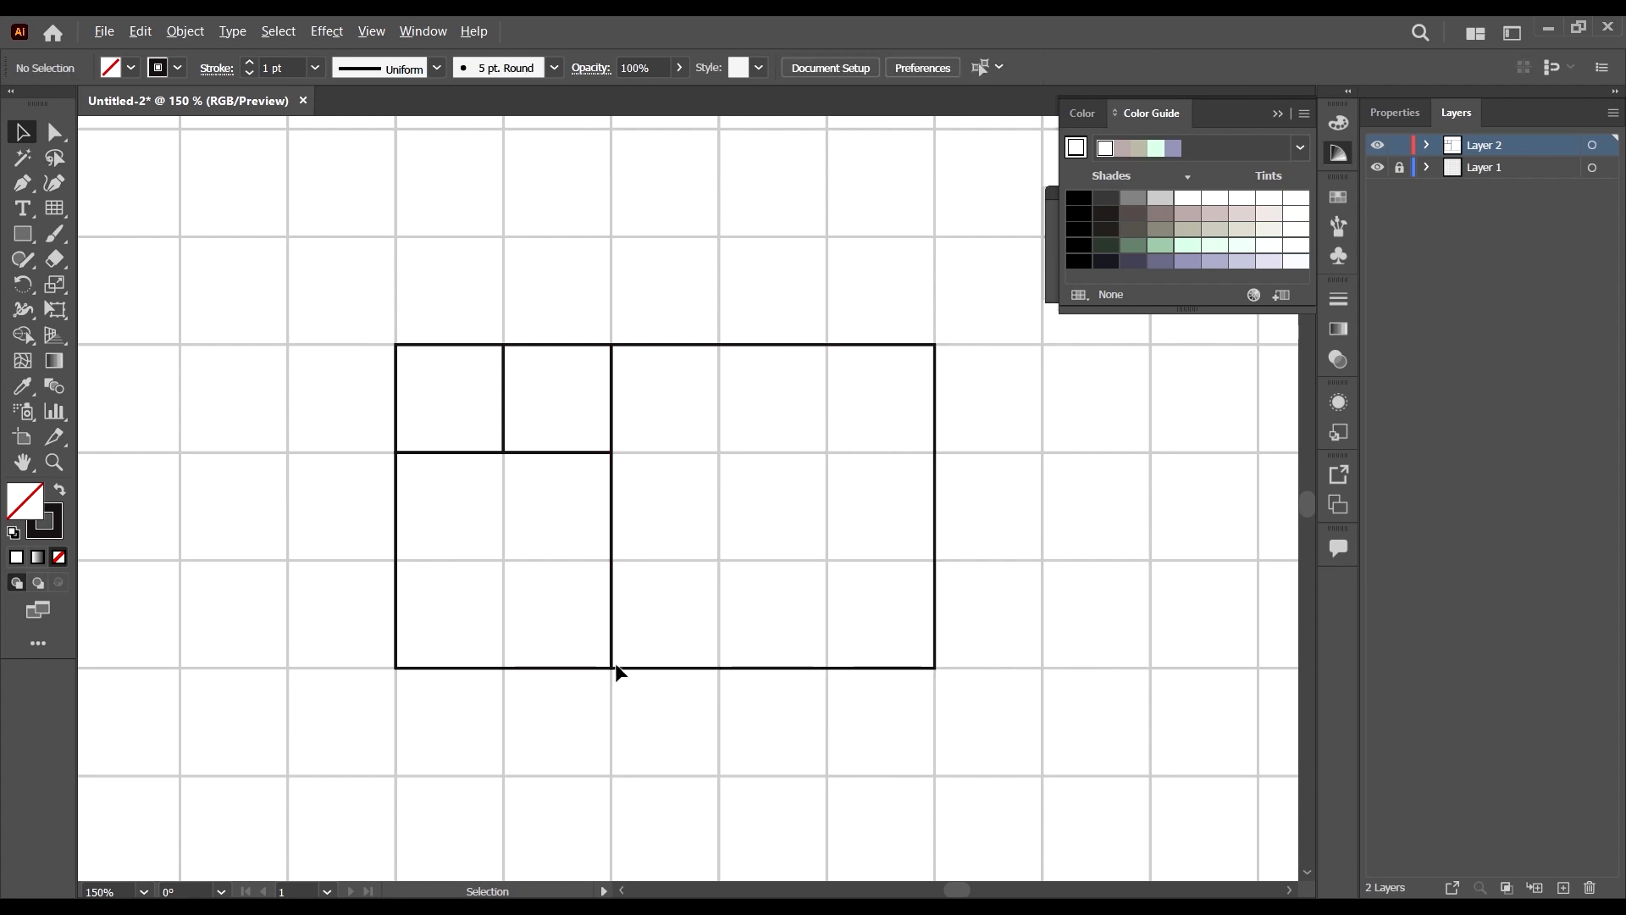
Duplicate the left one-cell square into the cell directly above it, on top of the existing block.
key(ctrl+minus)
scroll(725, 552, up, 1)
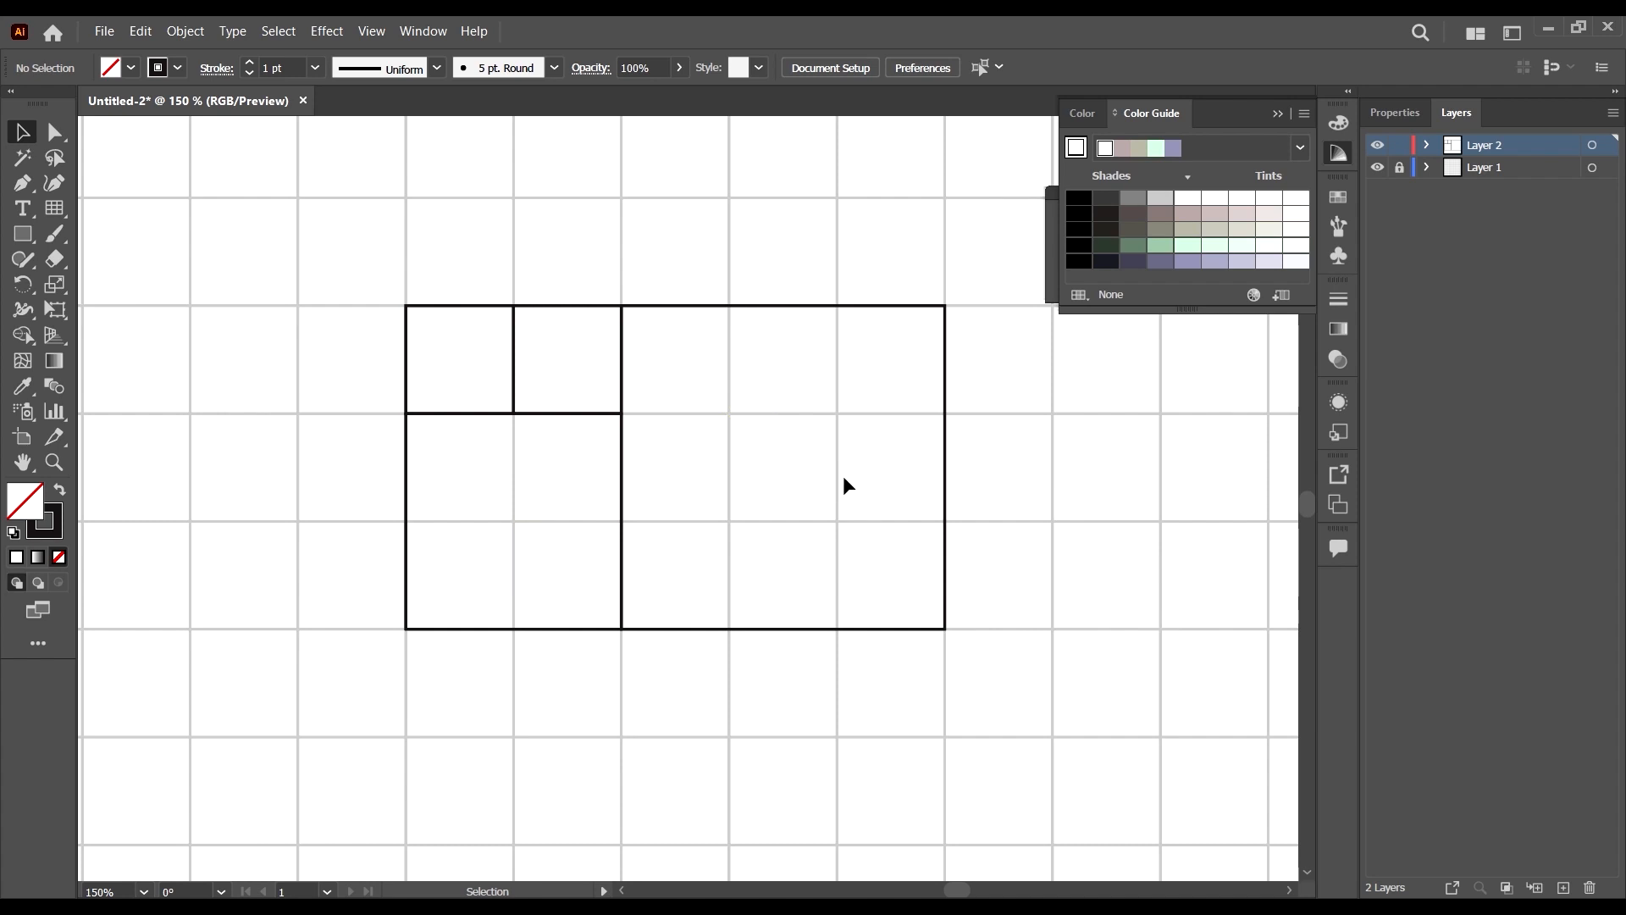
scroll(832, 371, up, 4)
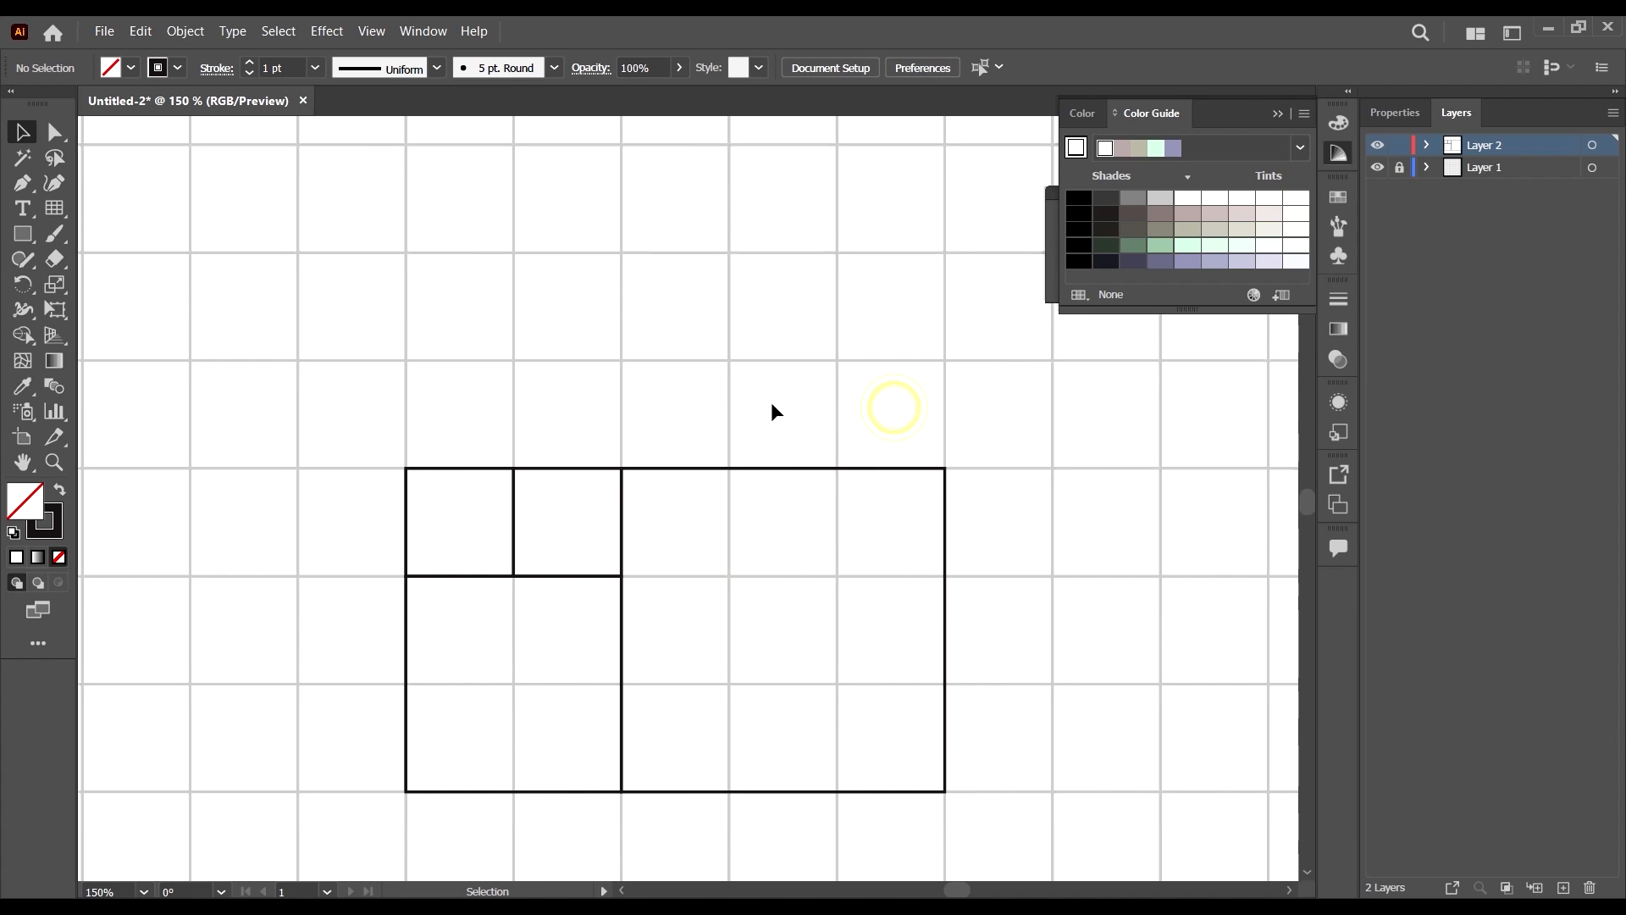
scroll(924, 587, down, 2)
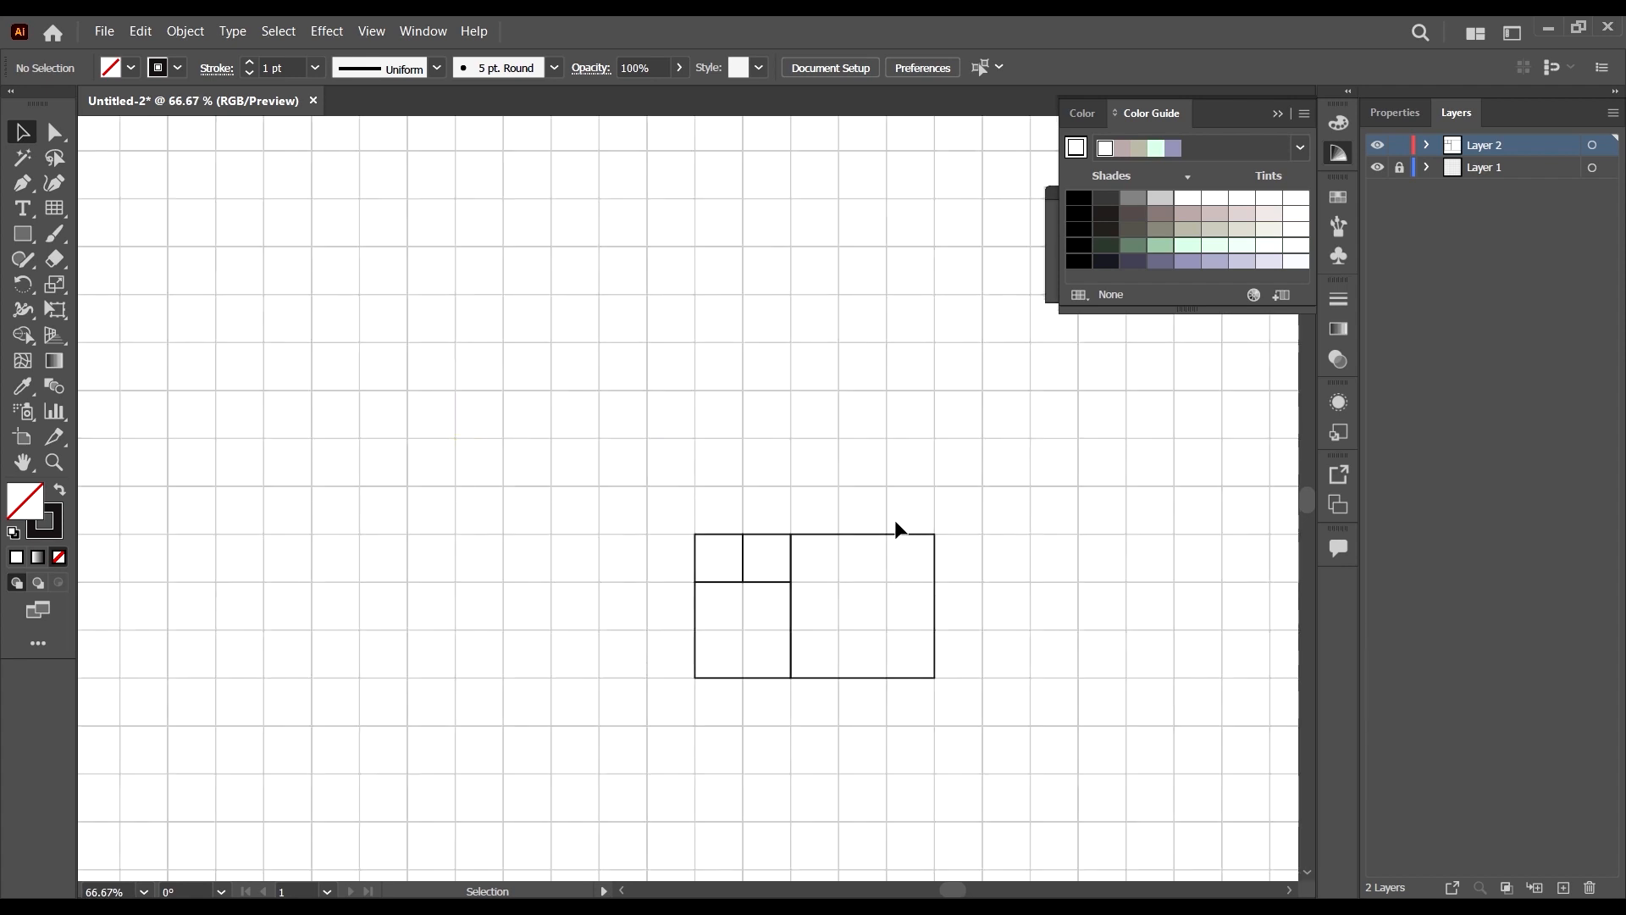
scroll(894, 520, up, 2)
scroll(980, 381, down, 1)
scroll(729, 490, up, 1)
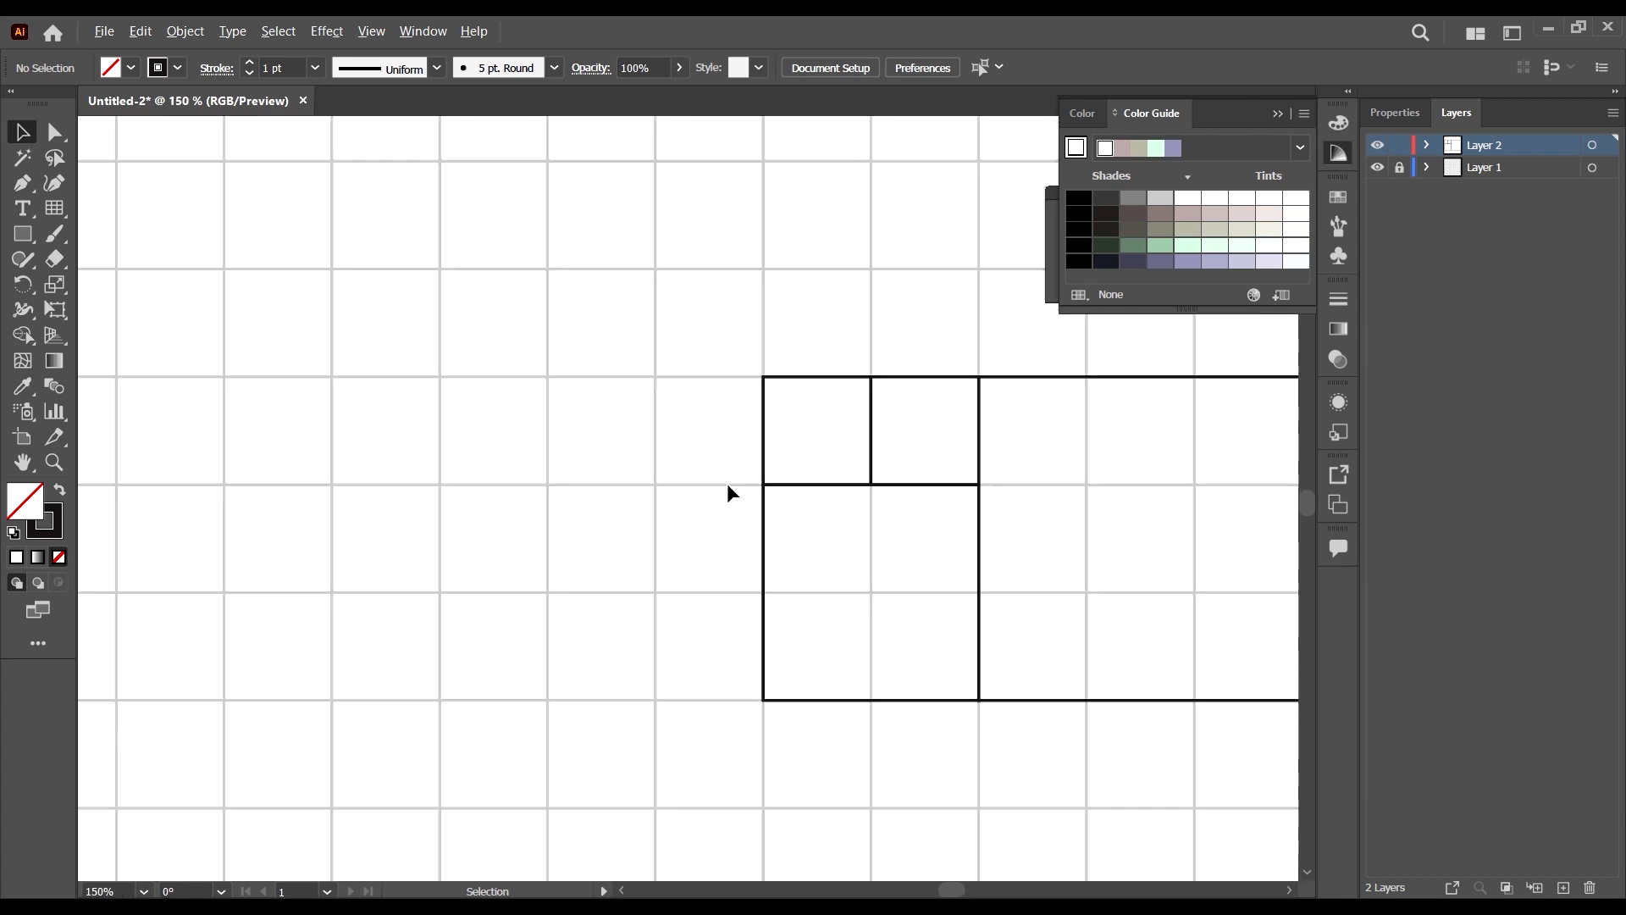
click(763, 441)
scroll(902, 441, up, 3)
scroll(903, 449, up, 2)
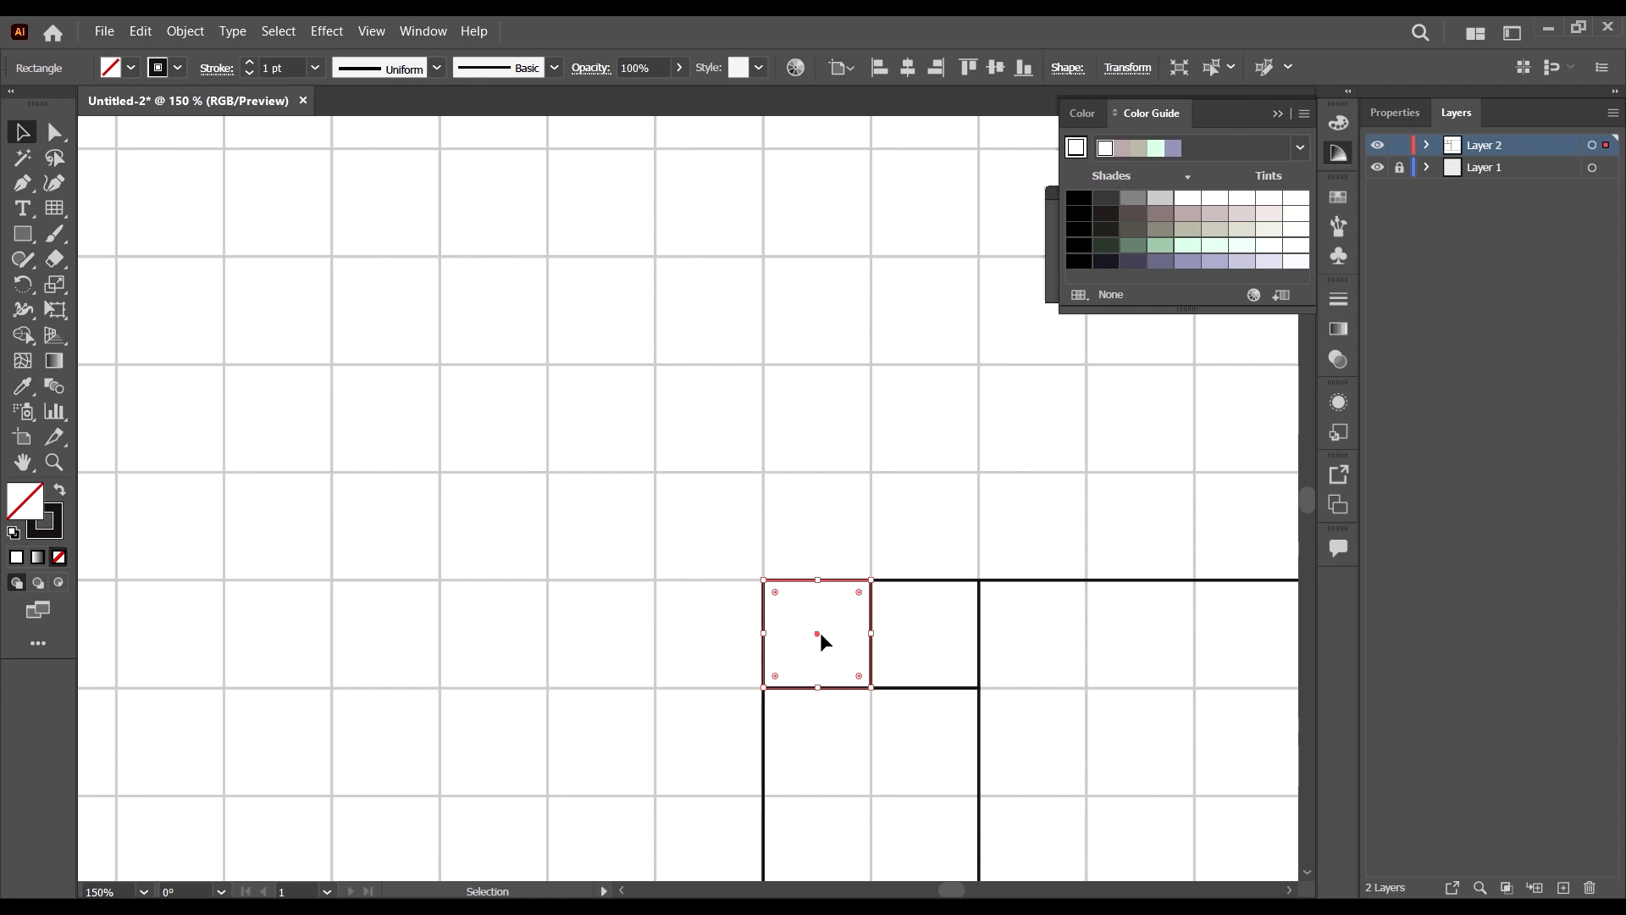
drag(817, 630, 815, 524)
scroll(791, 562, right, 3)
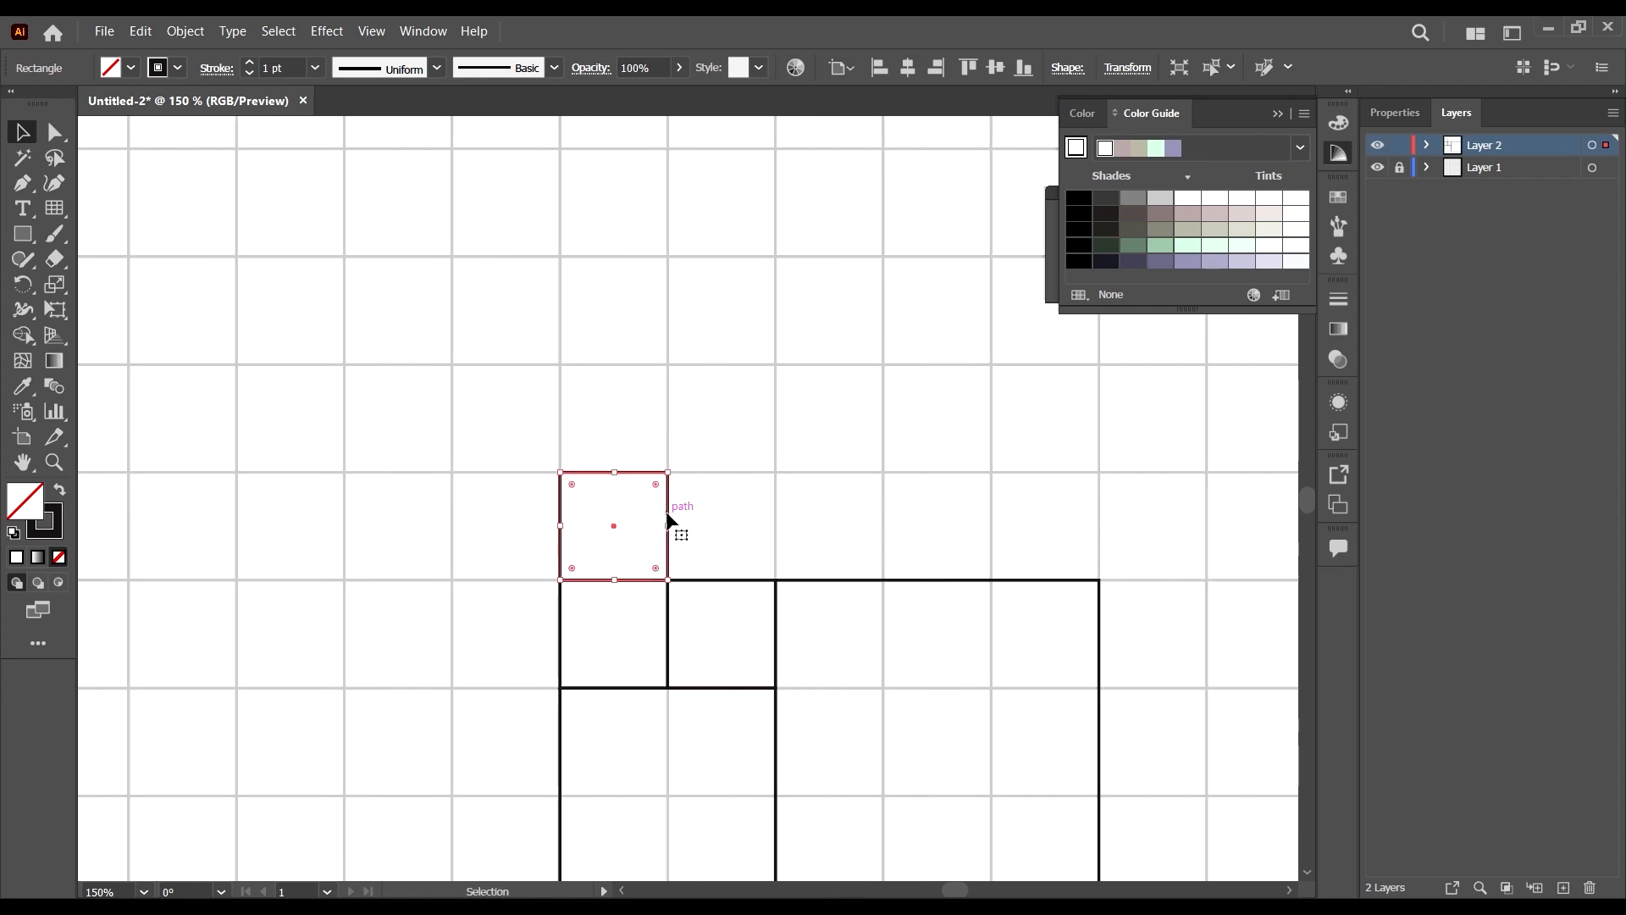
Stretch the new copy right and up into a square five grid cells on each side, and deselect it.
drag(668, 526, 1101, 548)
scroll(875, 563, down, 2)
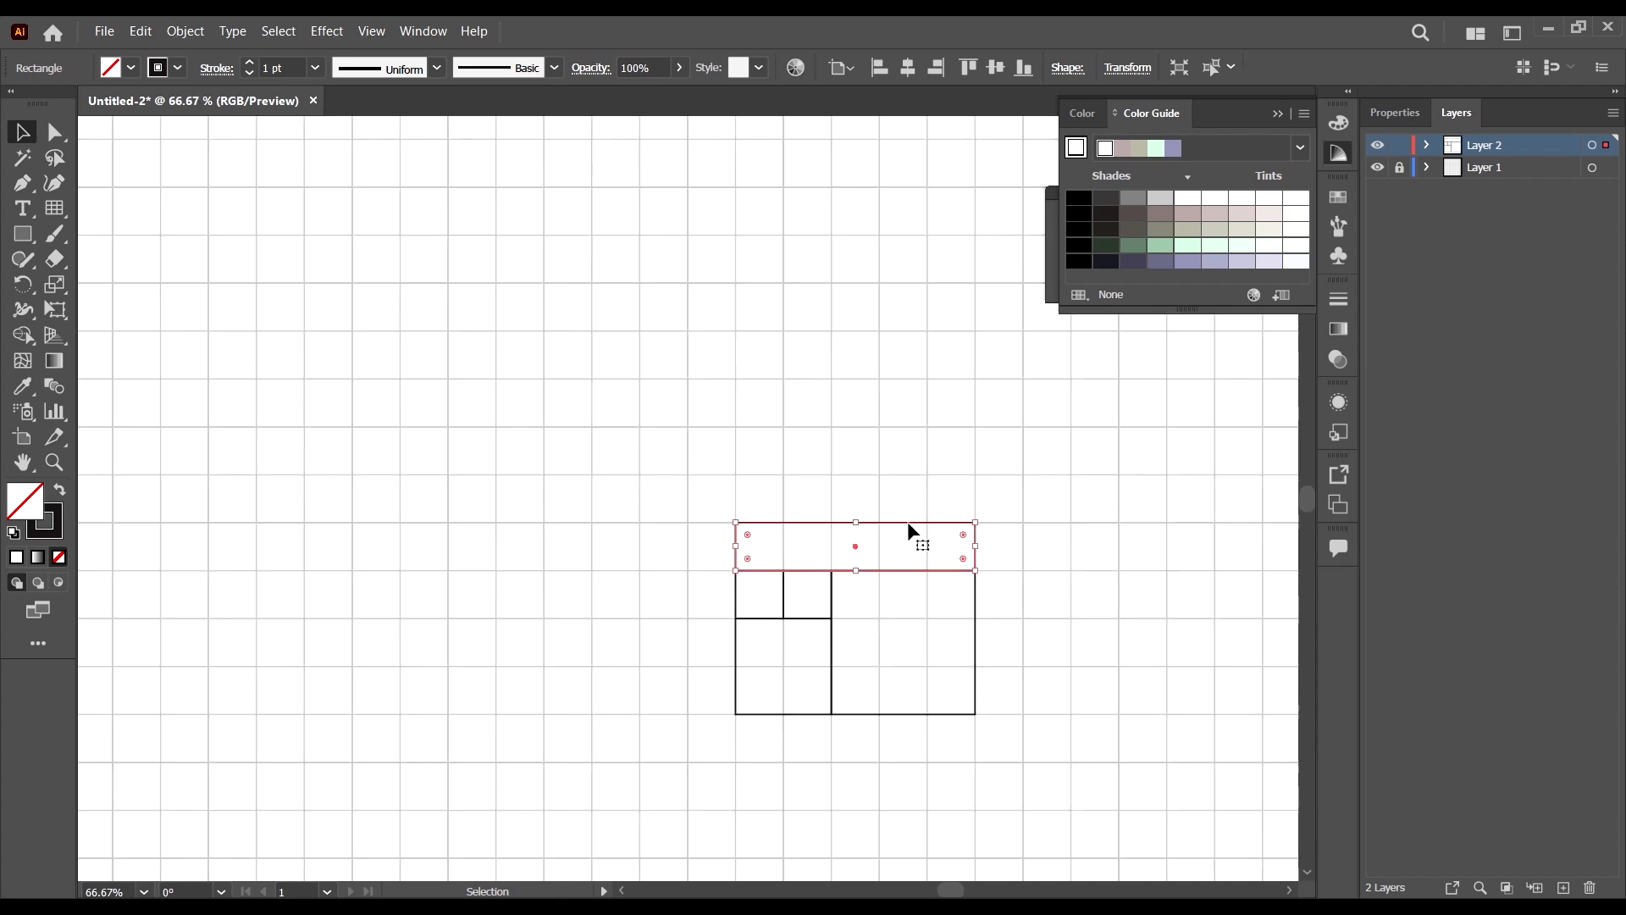
scroll(995, 669, up, 3)
scroll(941, 606, up, 1)
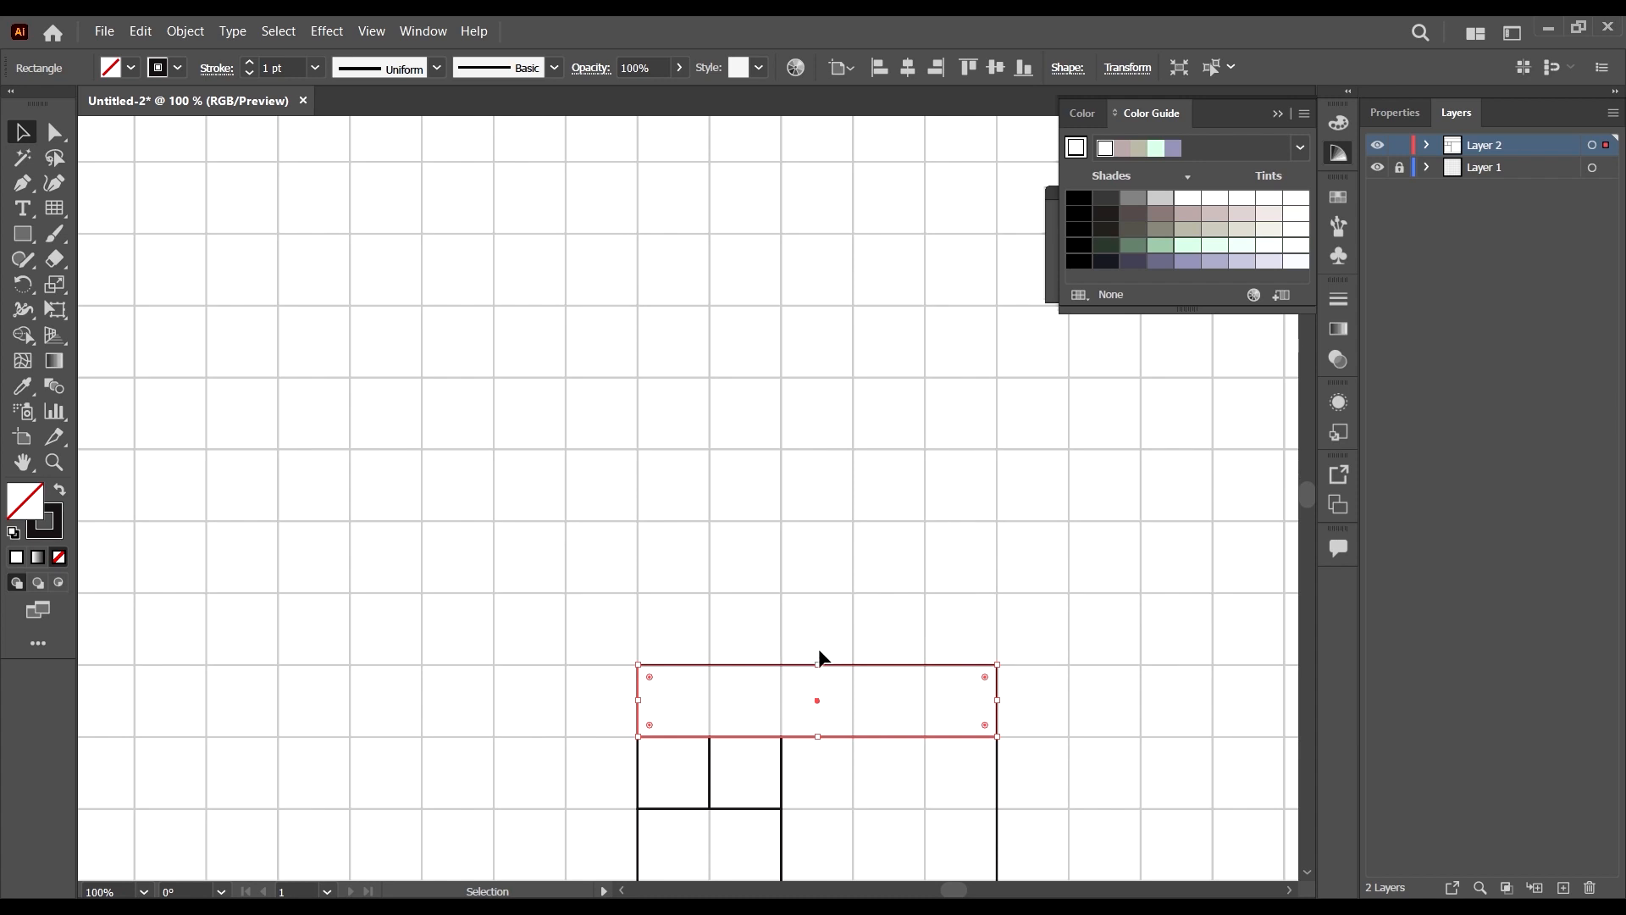
drag(818, 664, 864, 378)
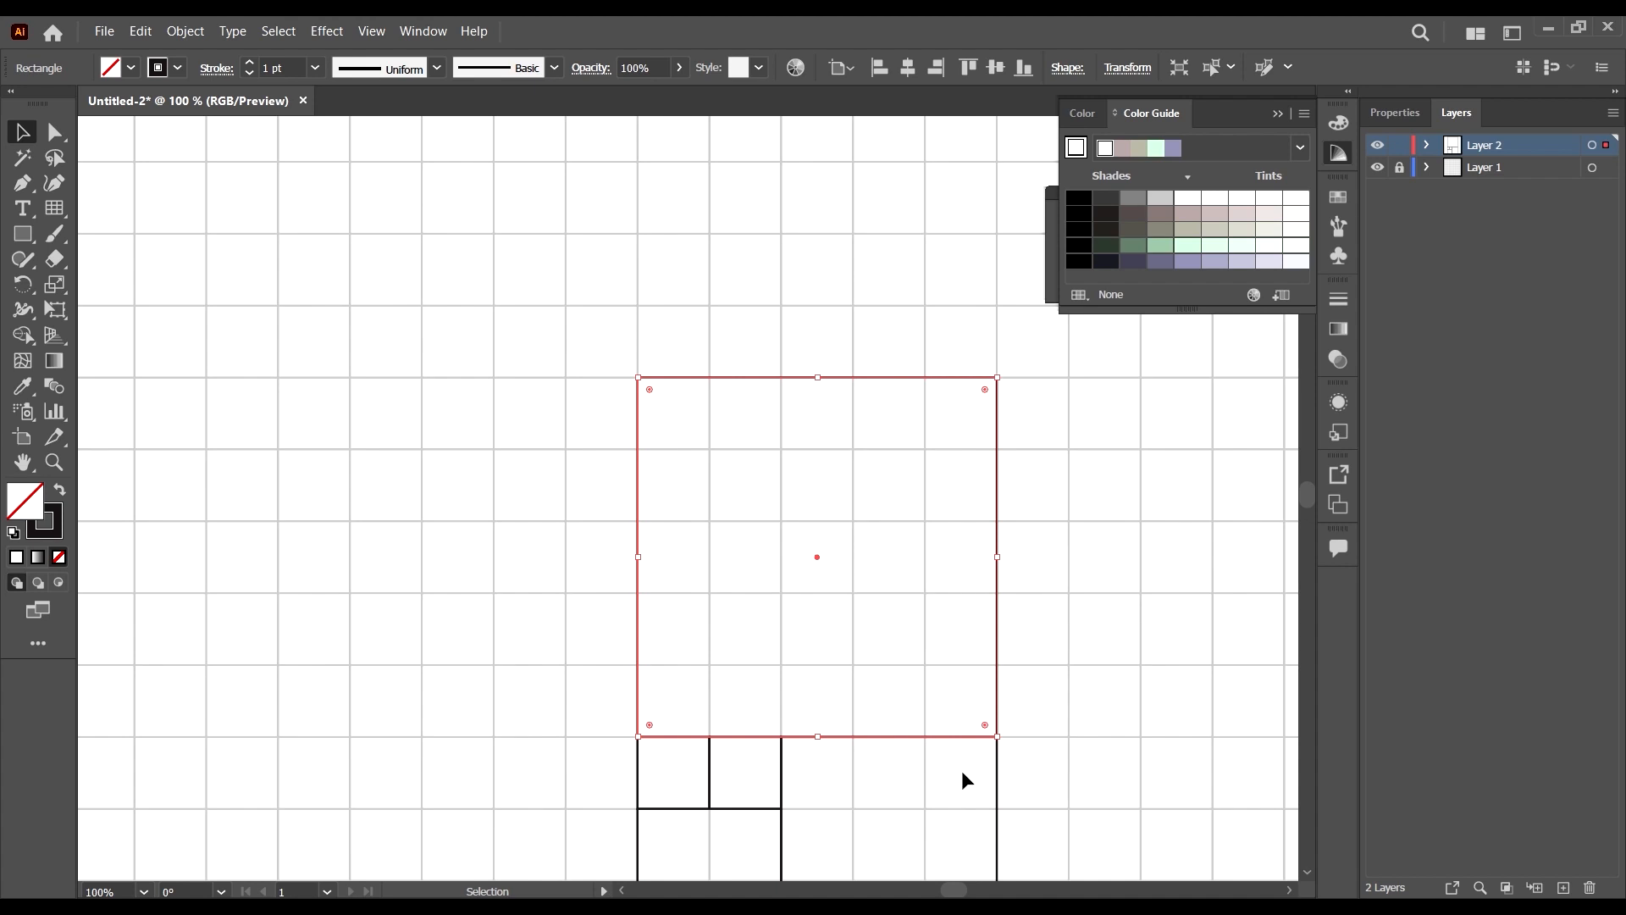
scroll(1029, 445, up, 4)
click(1050, 483)
scroll(932, 406, down, 5)
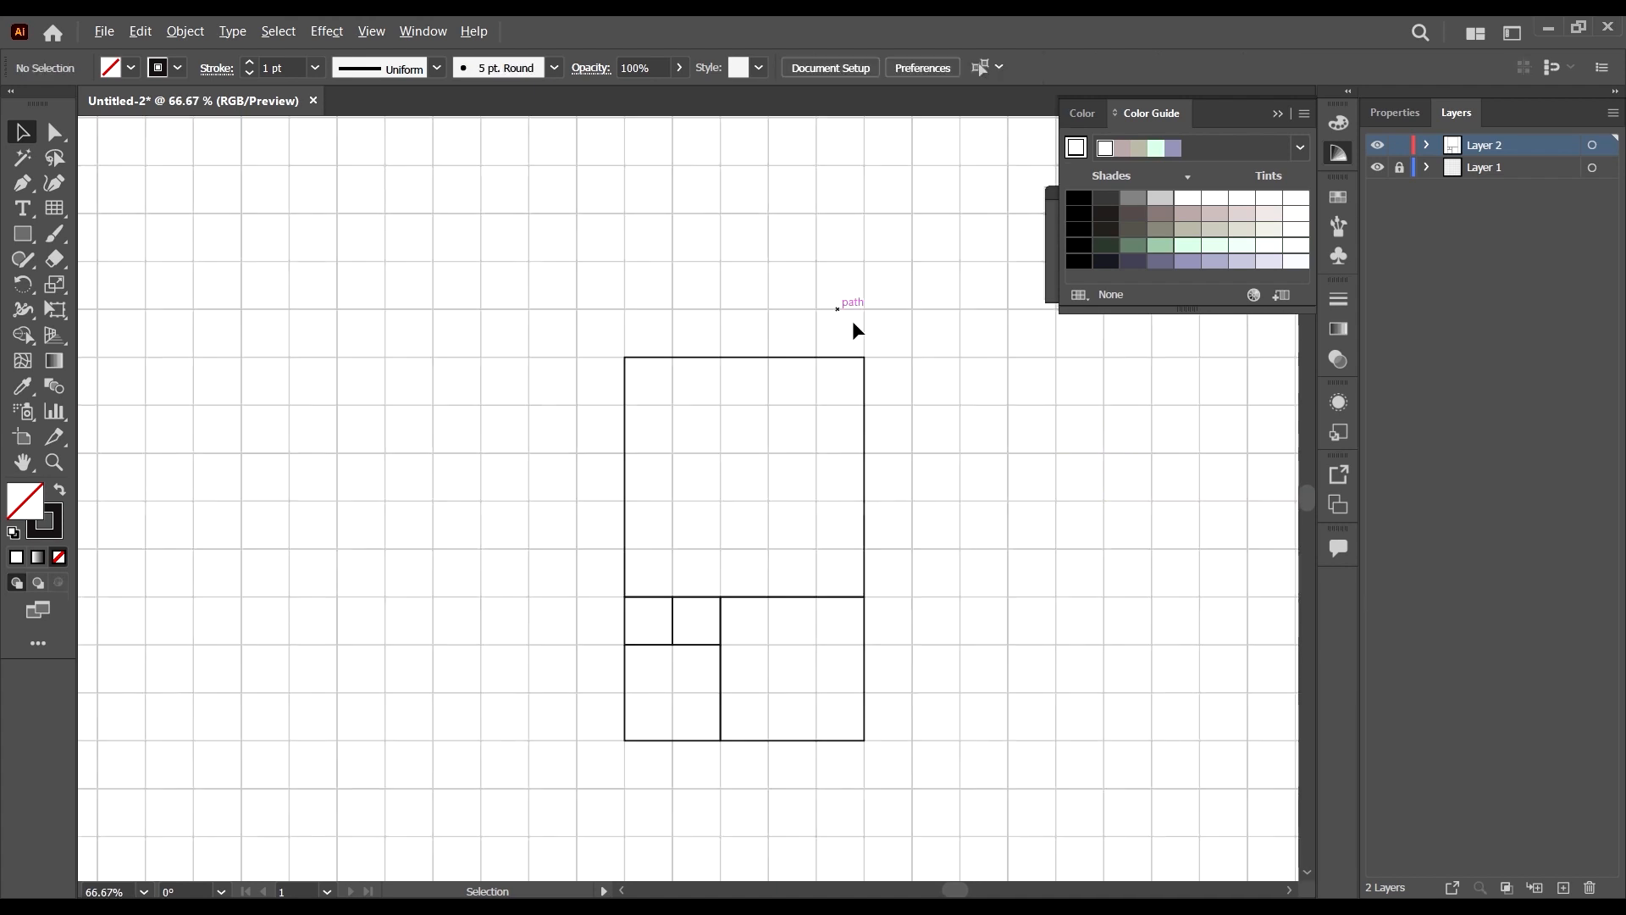
Duplicate the five-cell square directly to its left, so the two squares share an edge.
scroll(860, 522, down, 1)
scroll(835, 483, up, 3)
scroll(860, 465, down, 2)
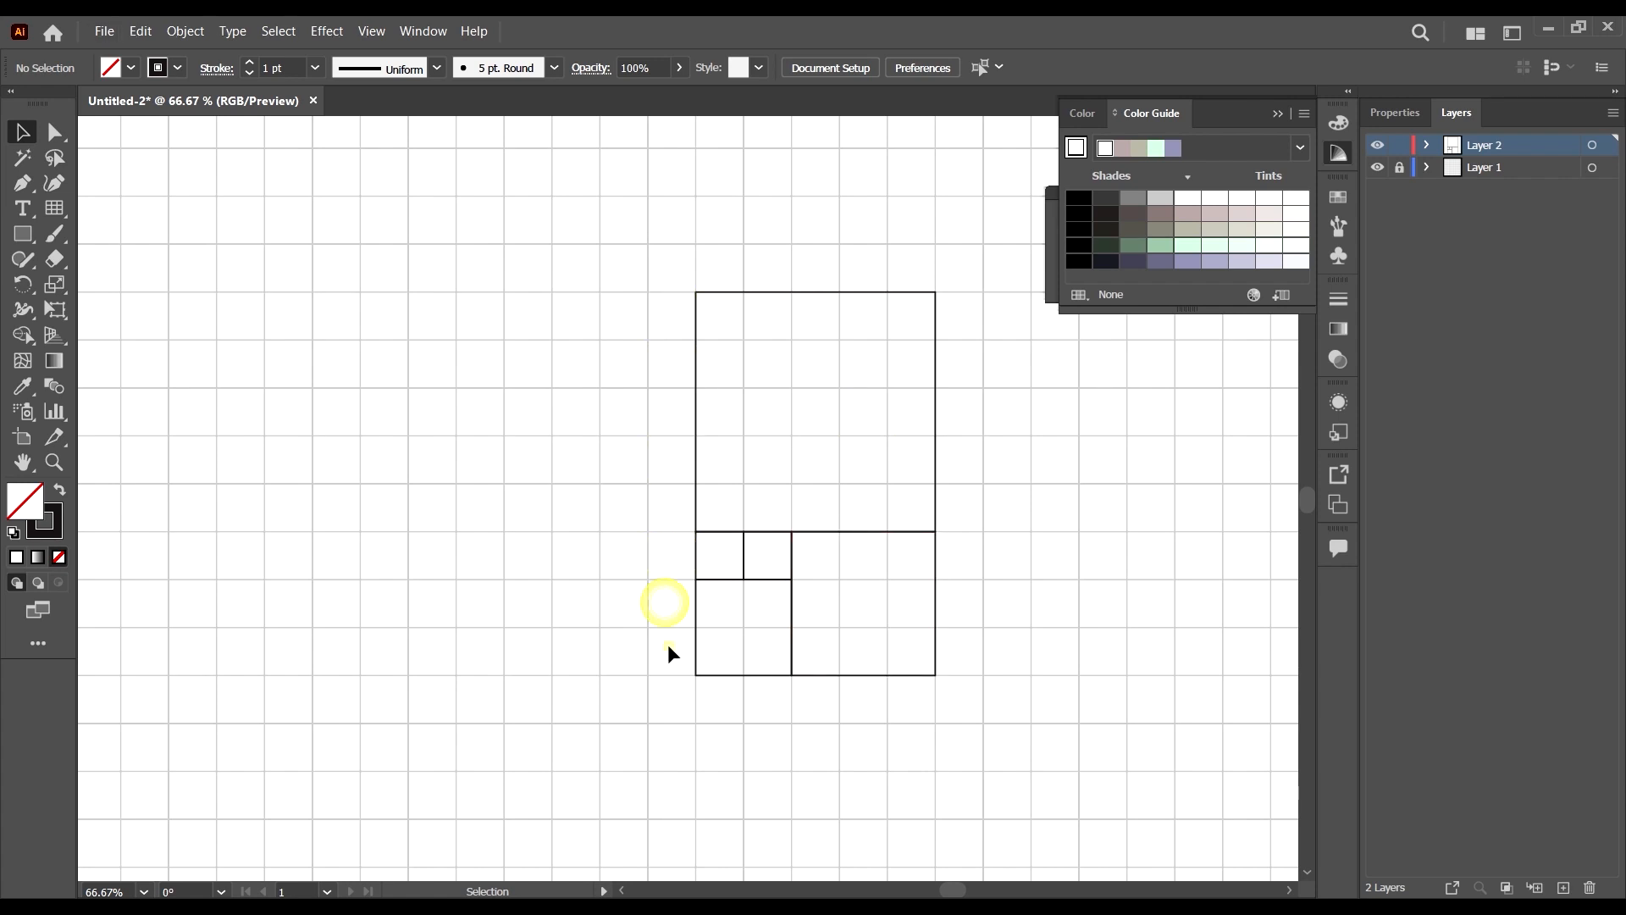
click(933, 396)
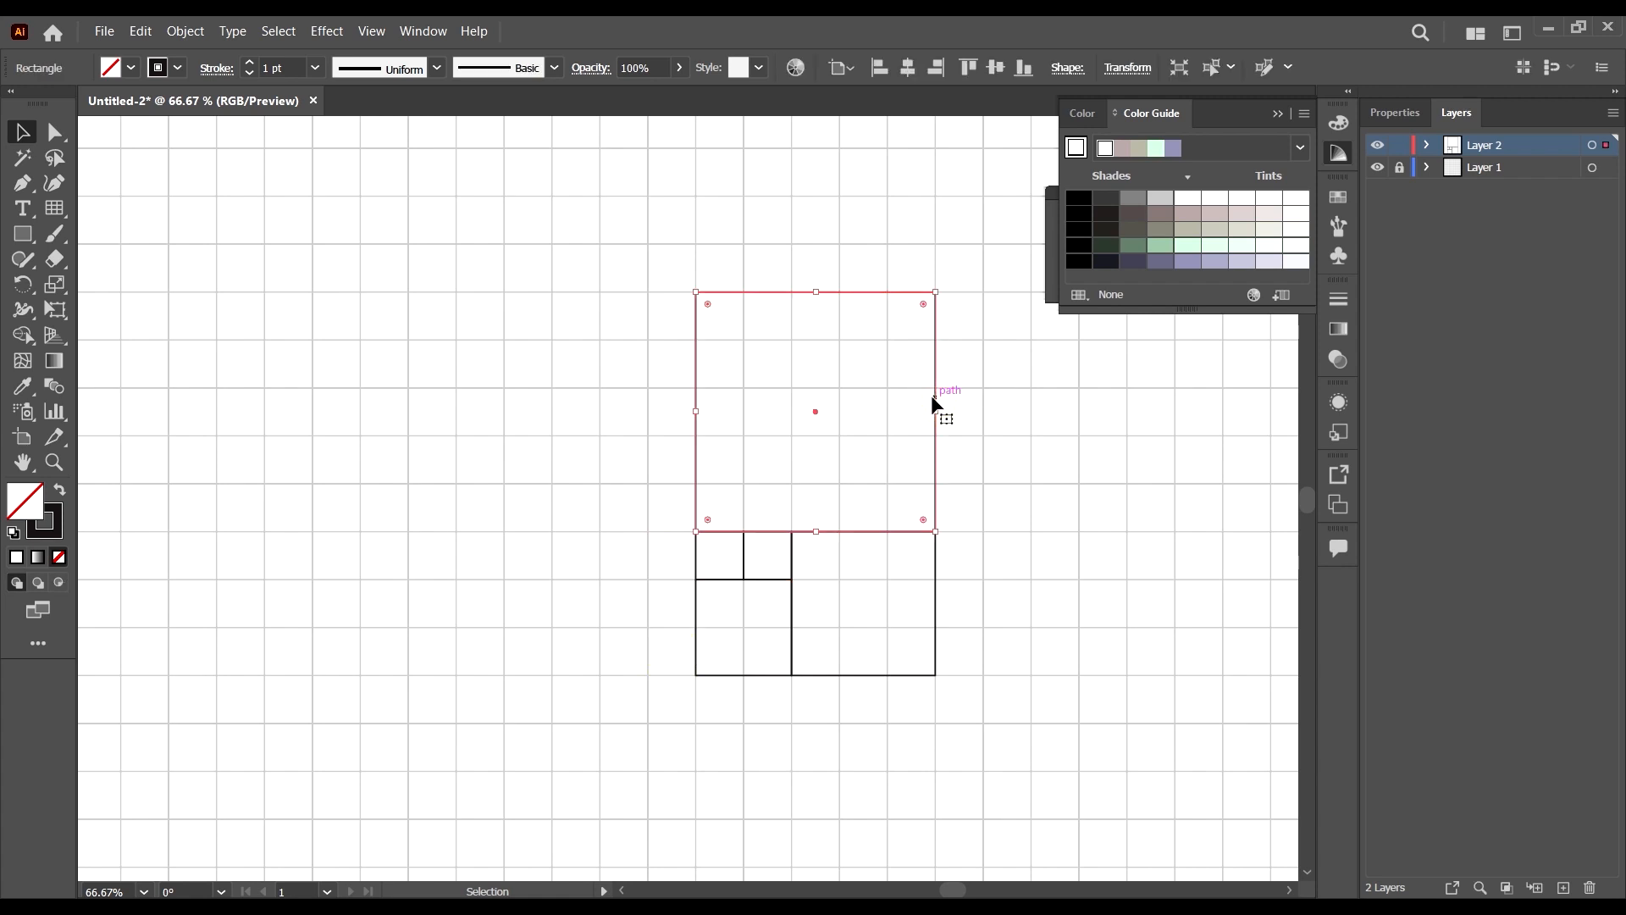
drag(933, 396, 696, 412)
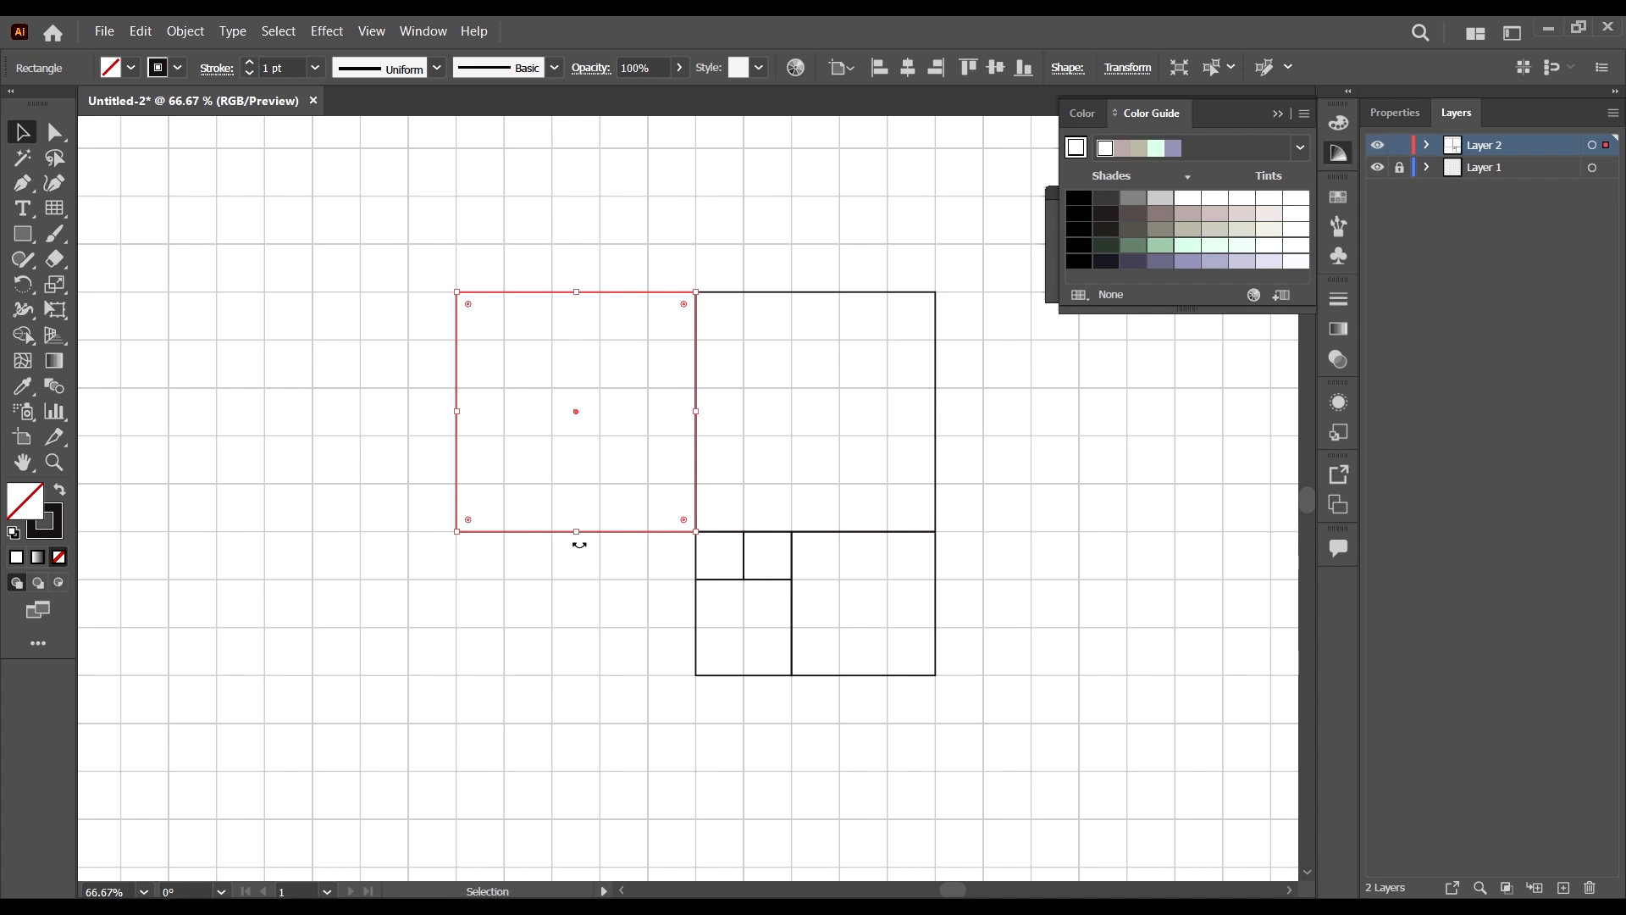
Stretch the new left copy down and to the left into a square eight grid cells on each side, and deselect it.
drag(575, 532, 603, 675)
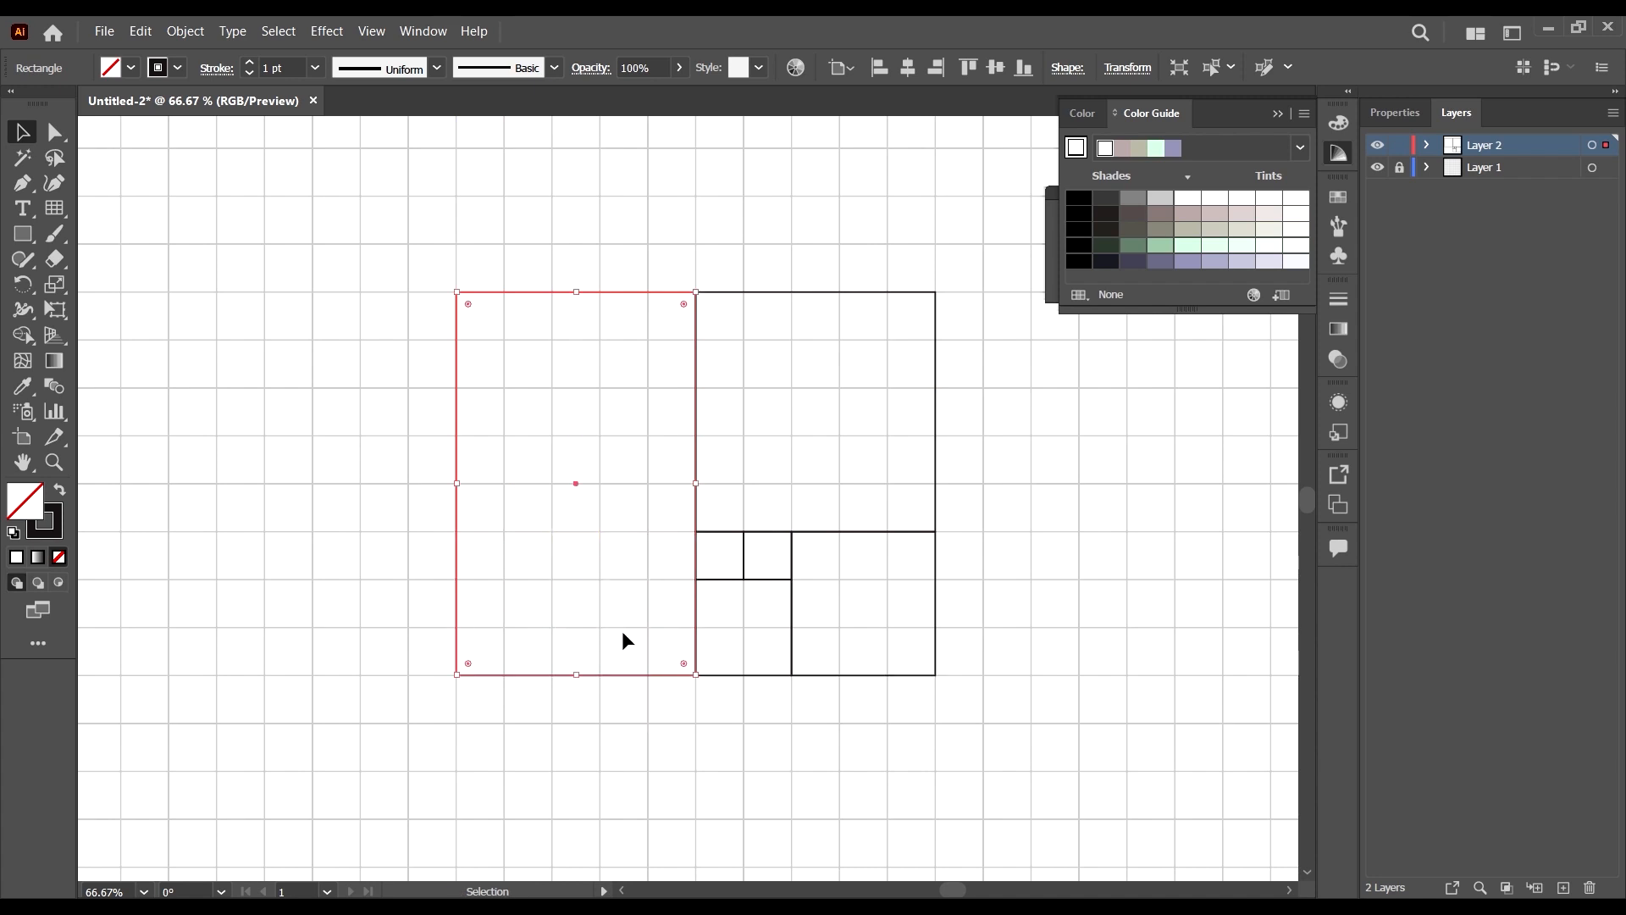
drag(457, 484, 361, 485)
scroll(646, 373, left, 2)
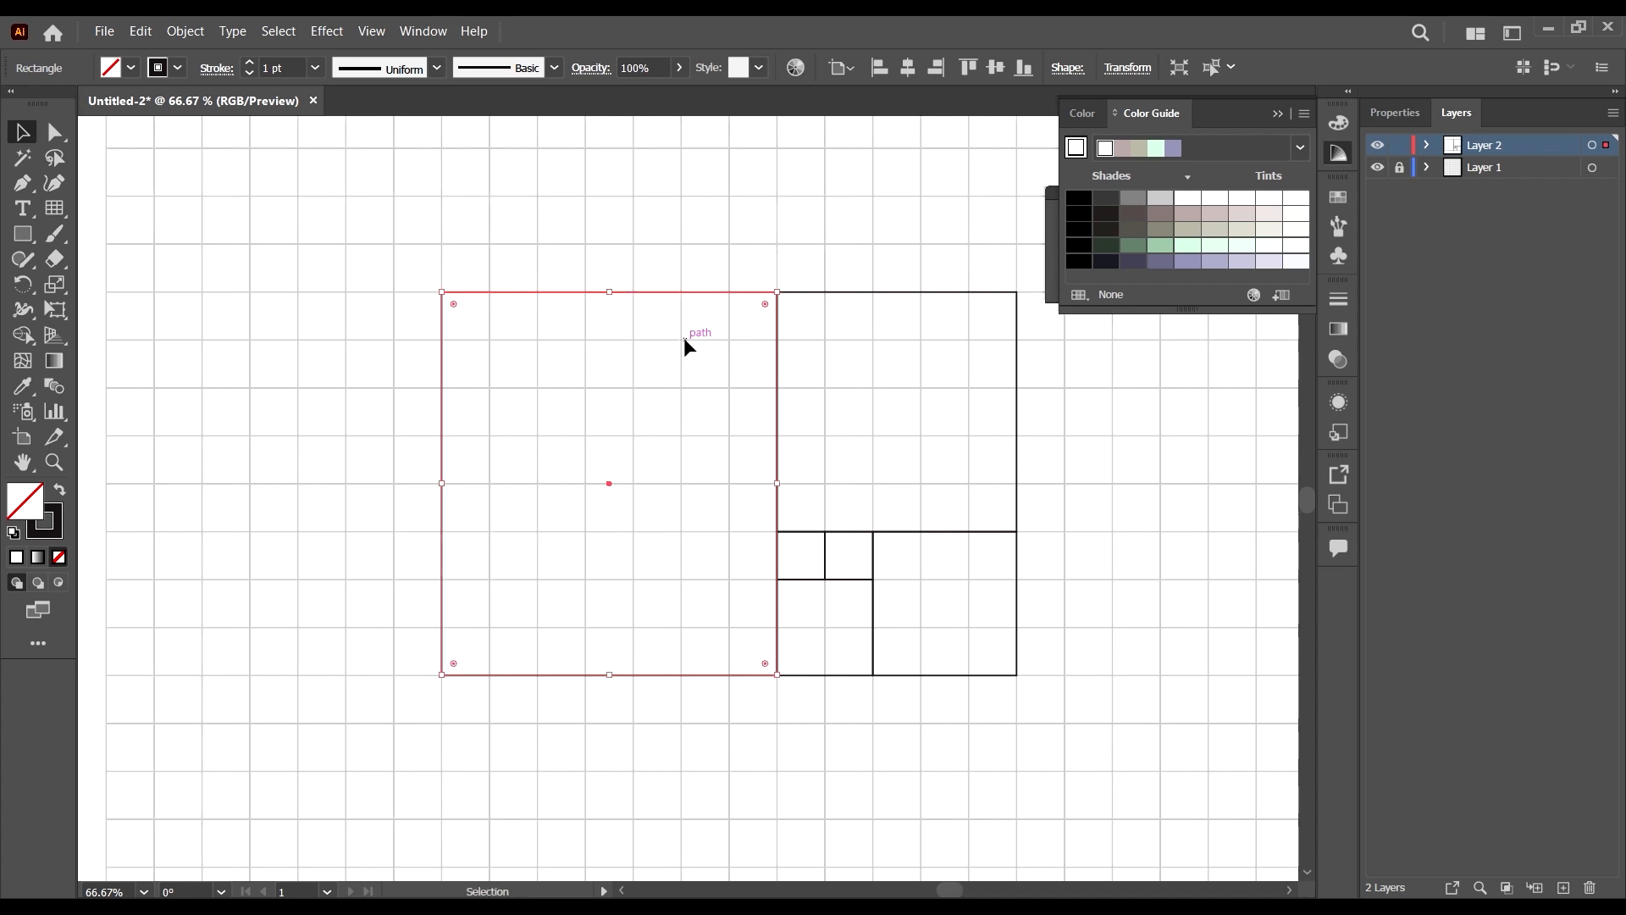
click(753, 321)
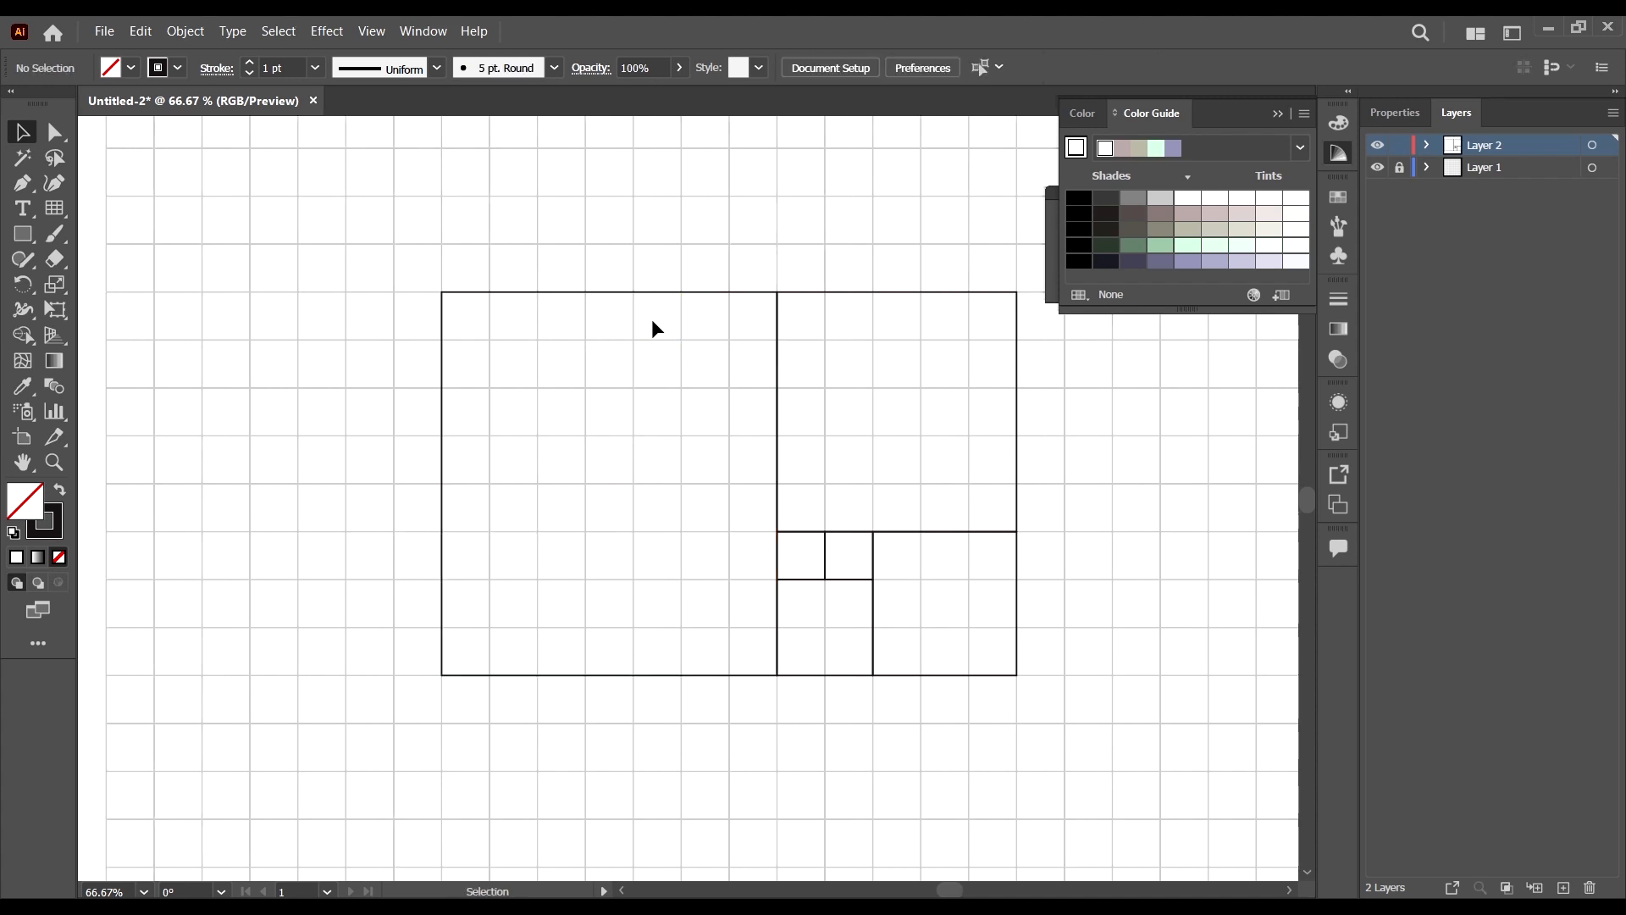
click(610, 323)
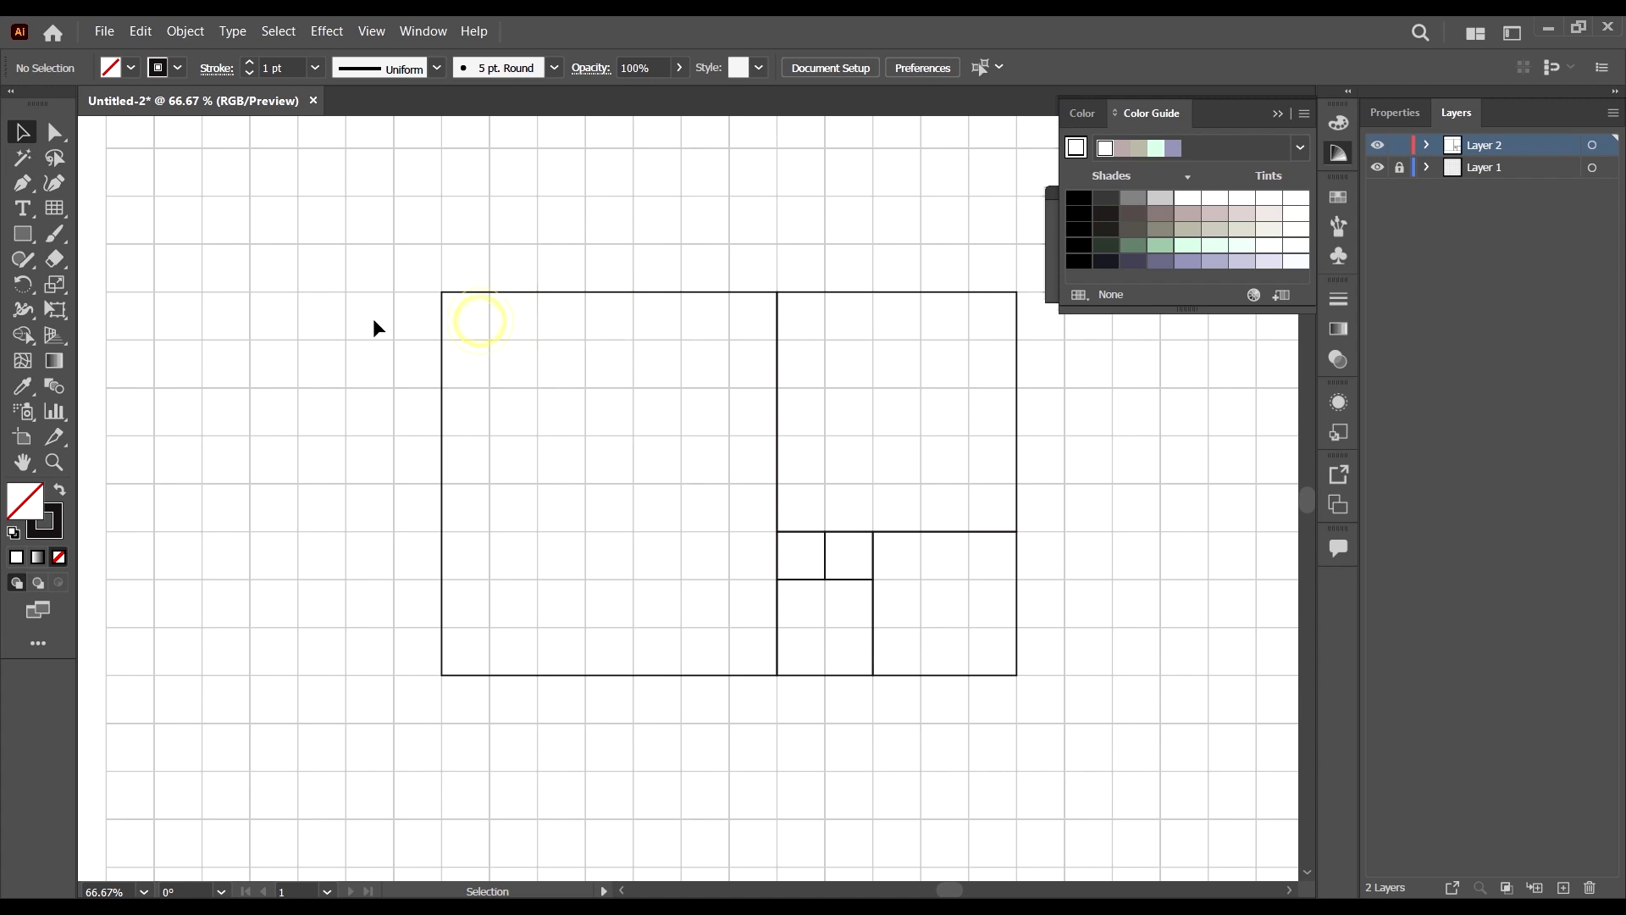
click(441, 518)
drag(440, 483, 394, 486)
click(428, 318)
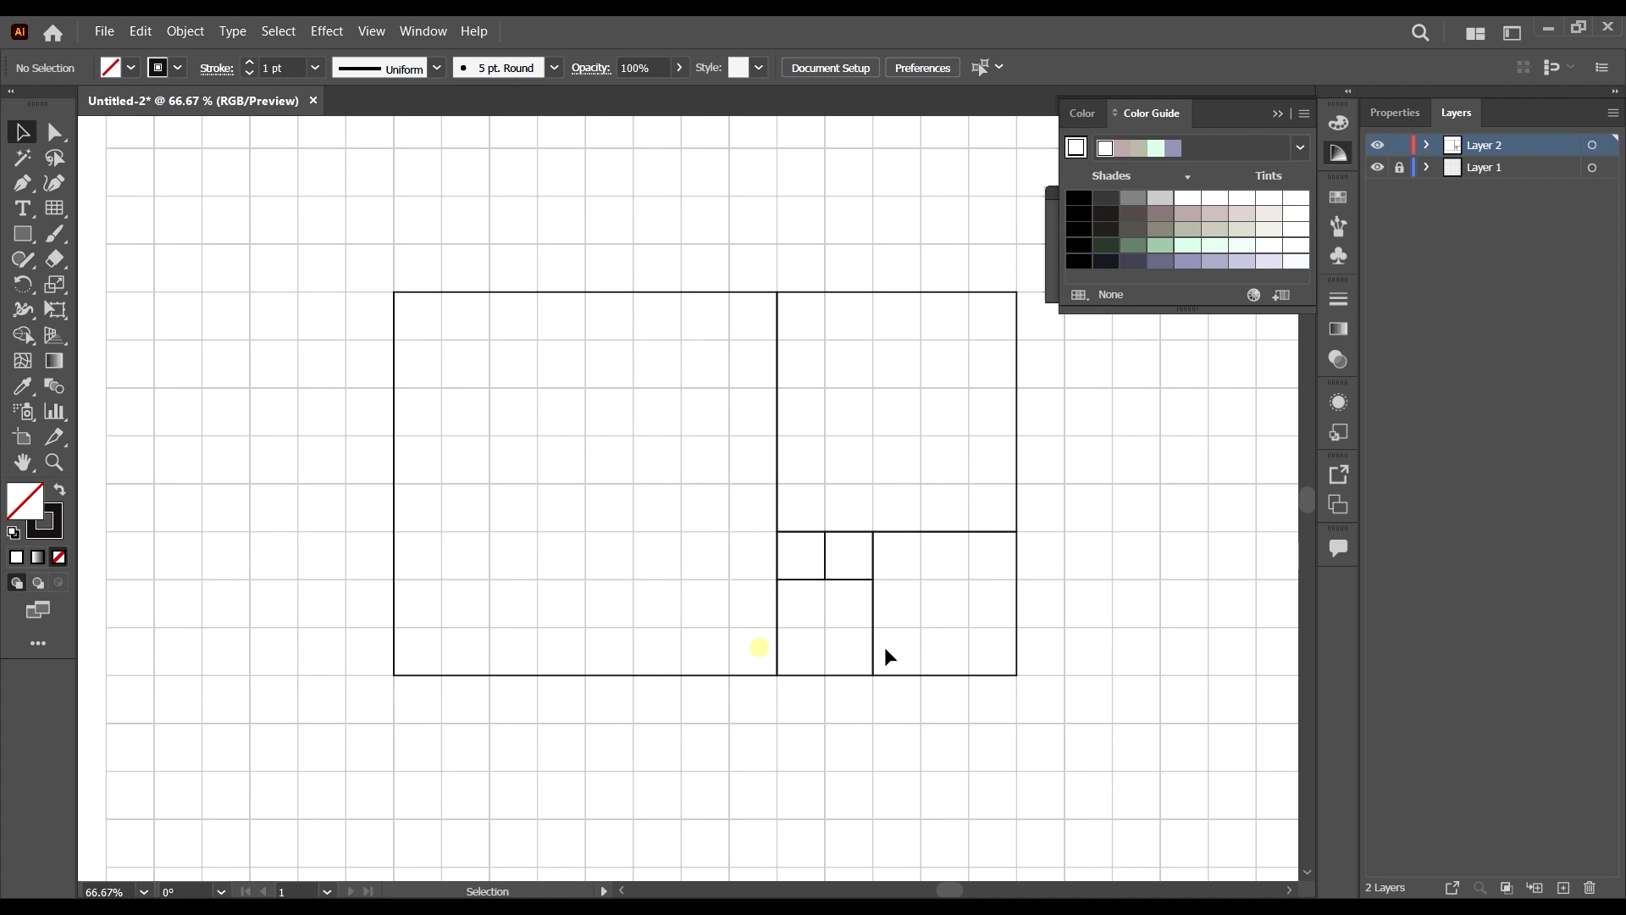
Examine the whole set of squares and count the grid cells along their combined lower edge.
key(ctrl+minus)
key(ctrl+minus)
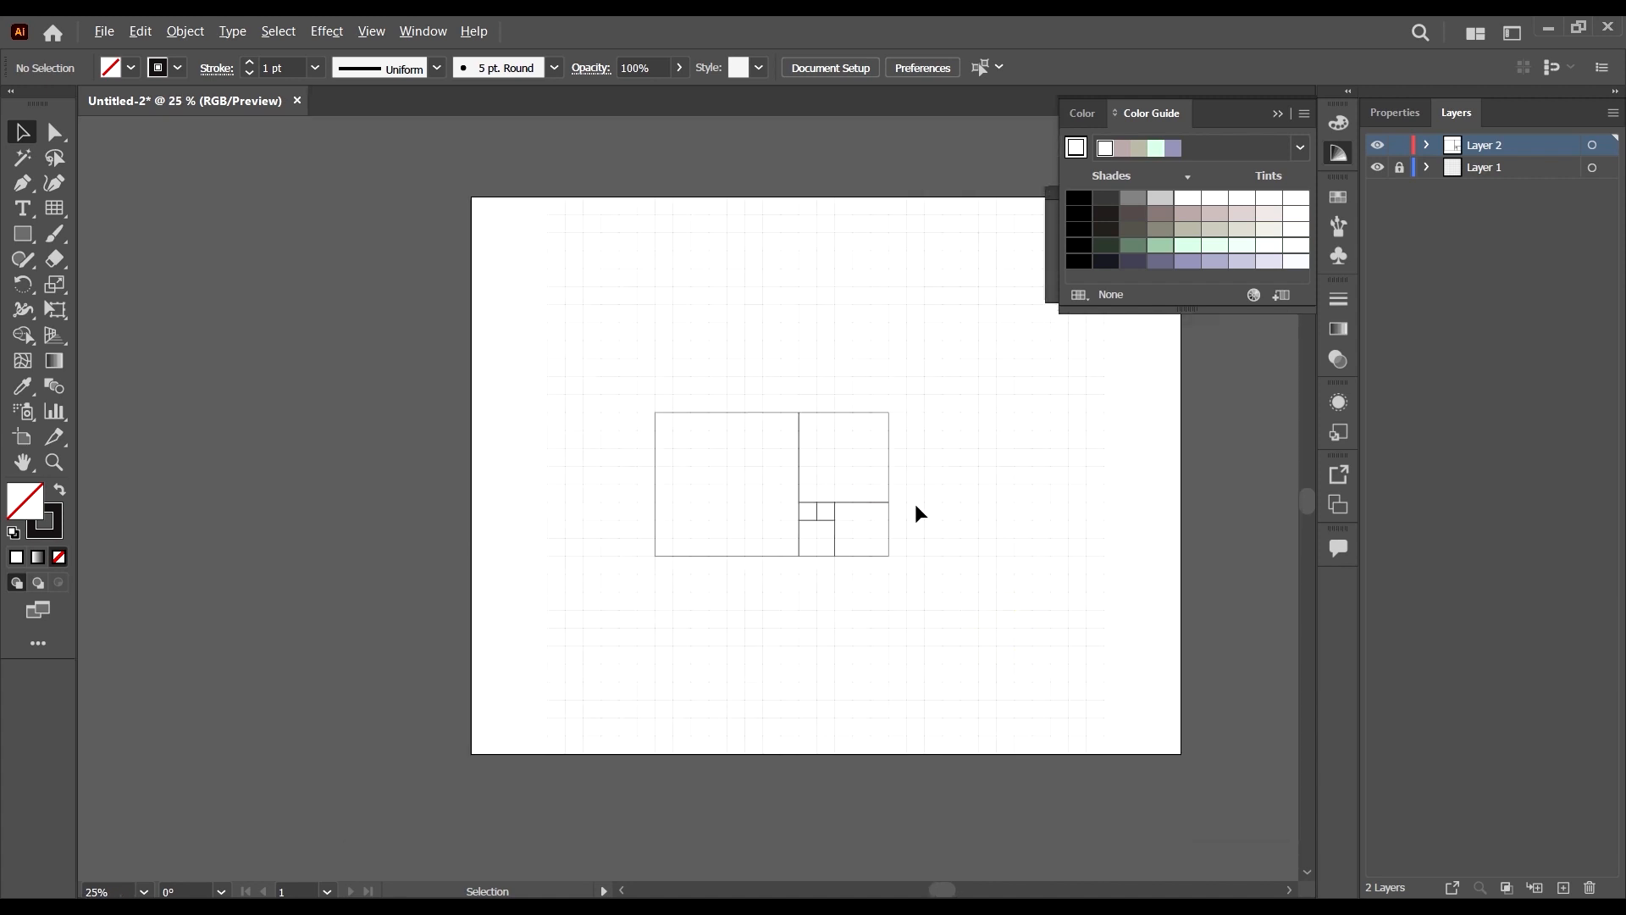
key(ctrl+plus)
scroll(903, 552, up, 1)
scroll(899, 515, down, 2)
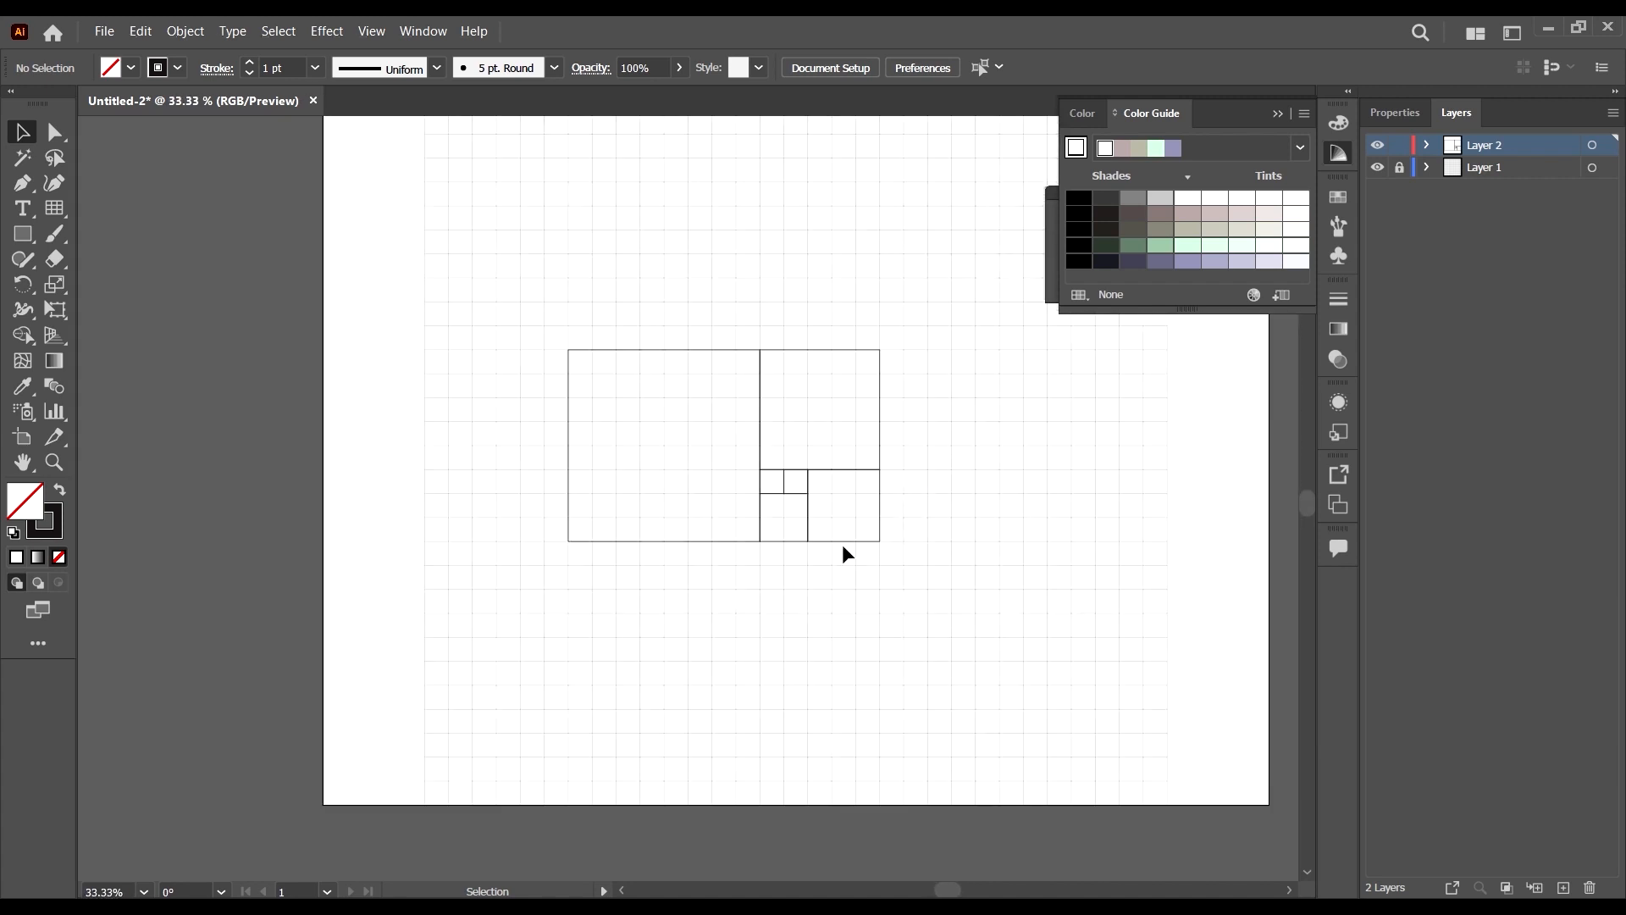
scroll(784, 474, up, 2)
scroll(841, 516, down, 1)
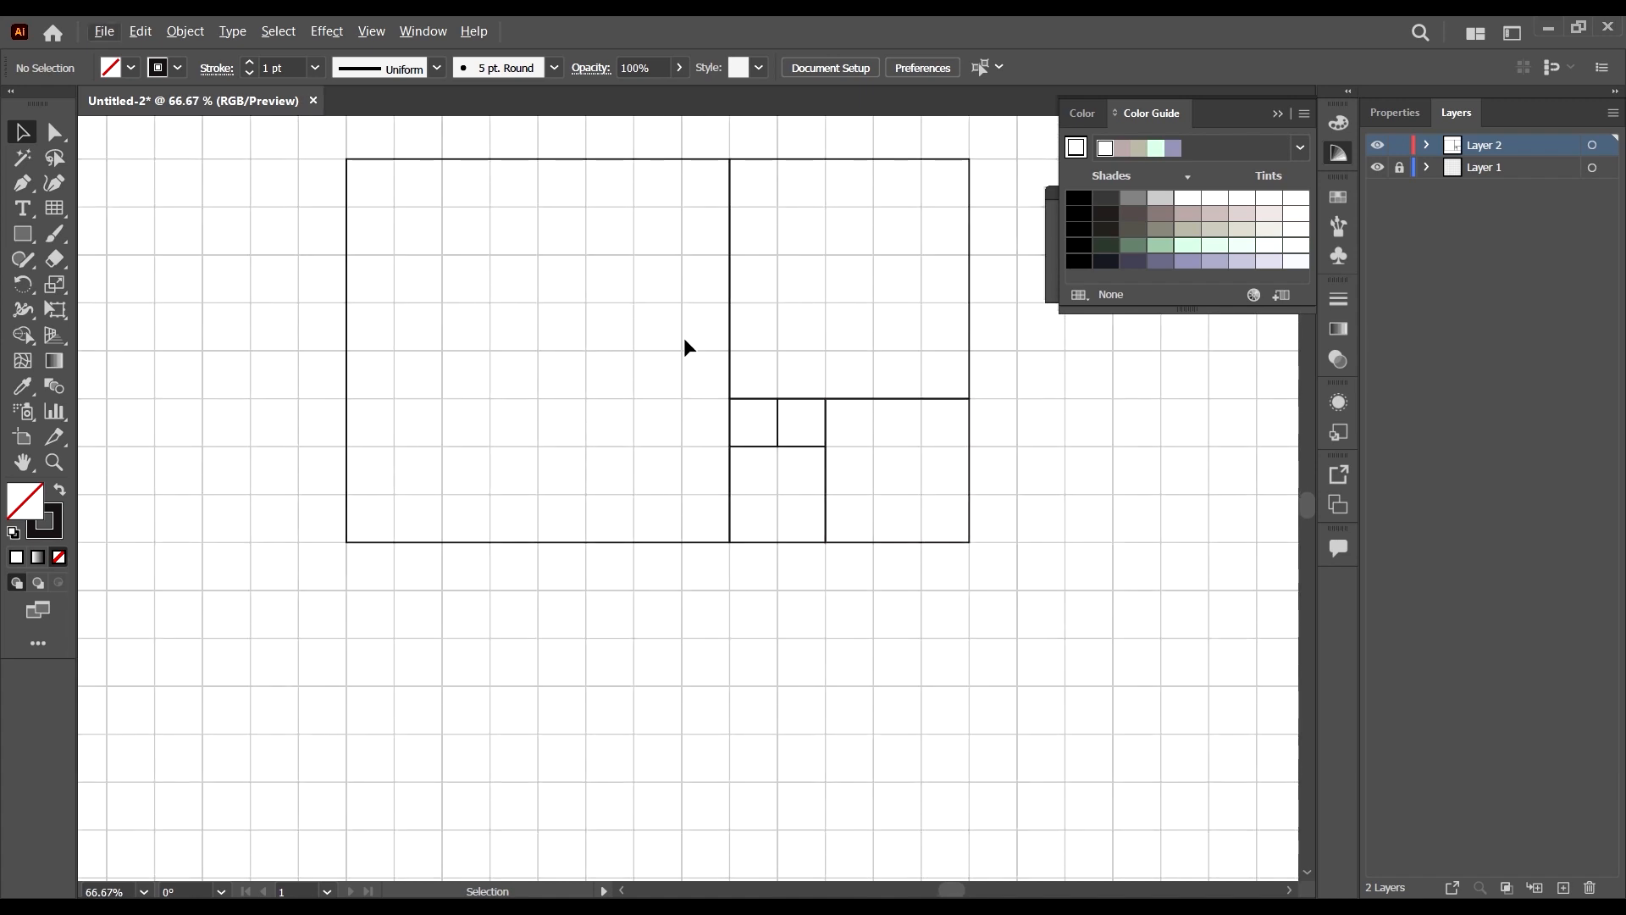
click(684, 218)
click(829, 196)
click(947, 574)
click(864, 570)
click(811, 565)
click(750, 569)
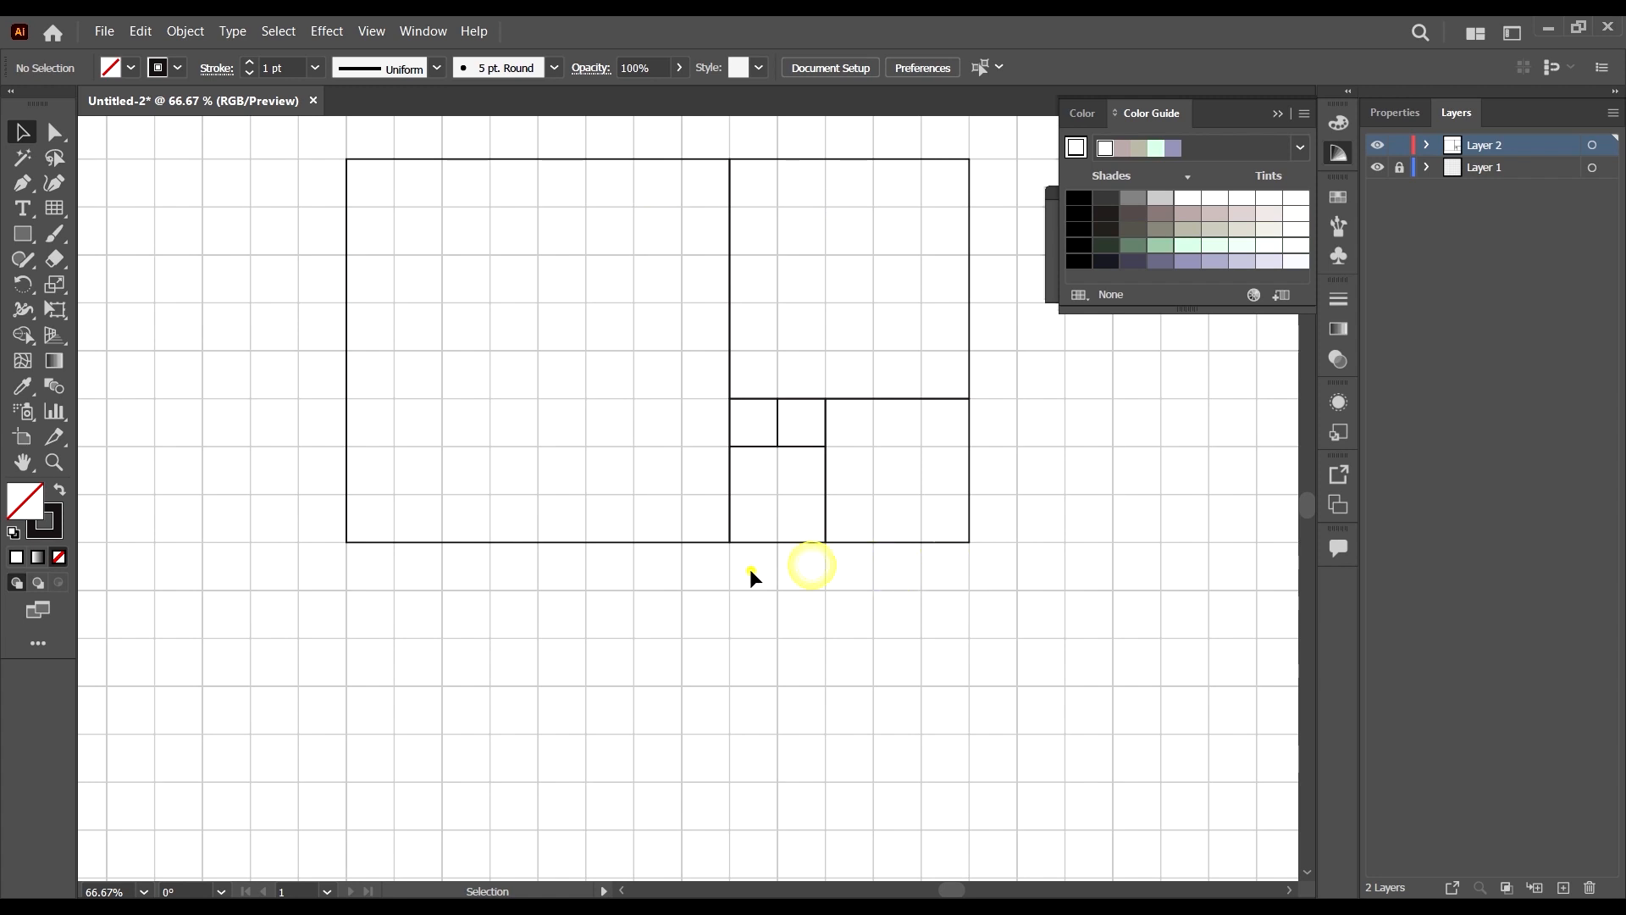
click(657, 571)
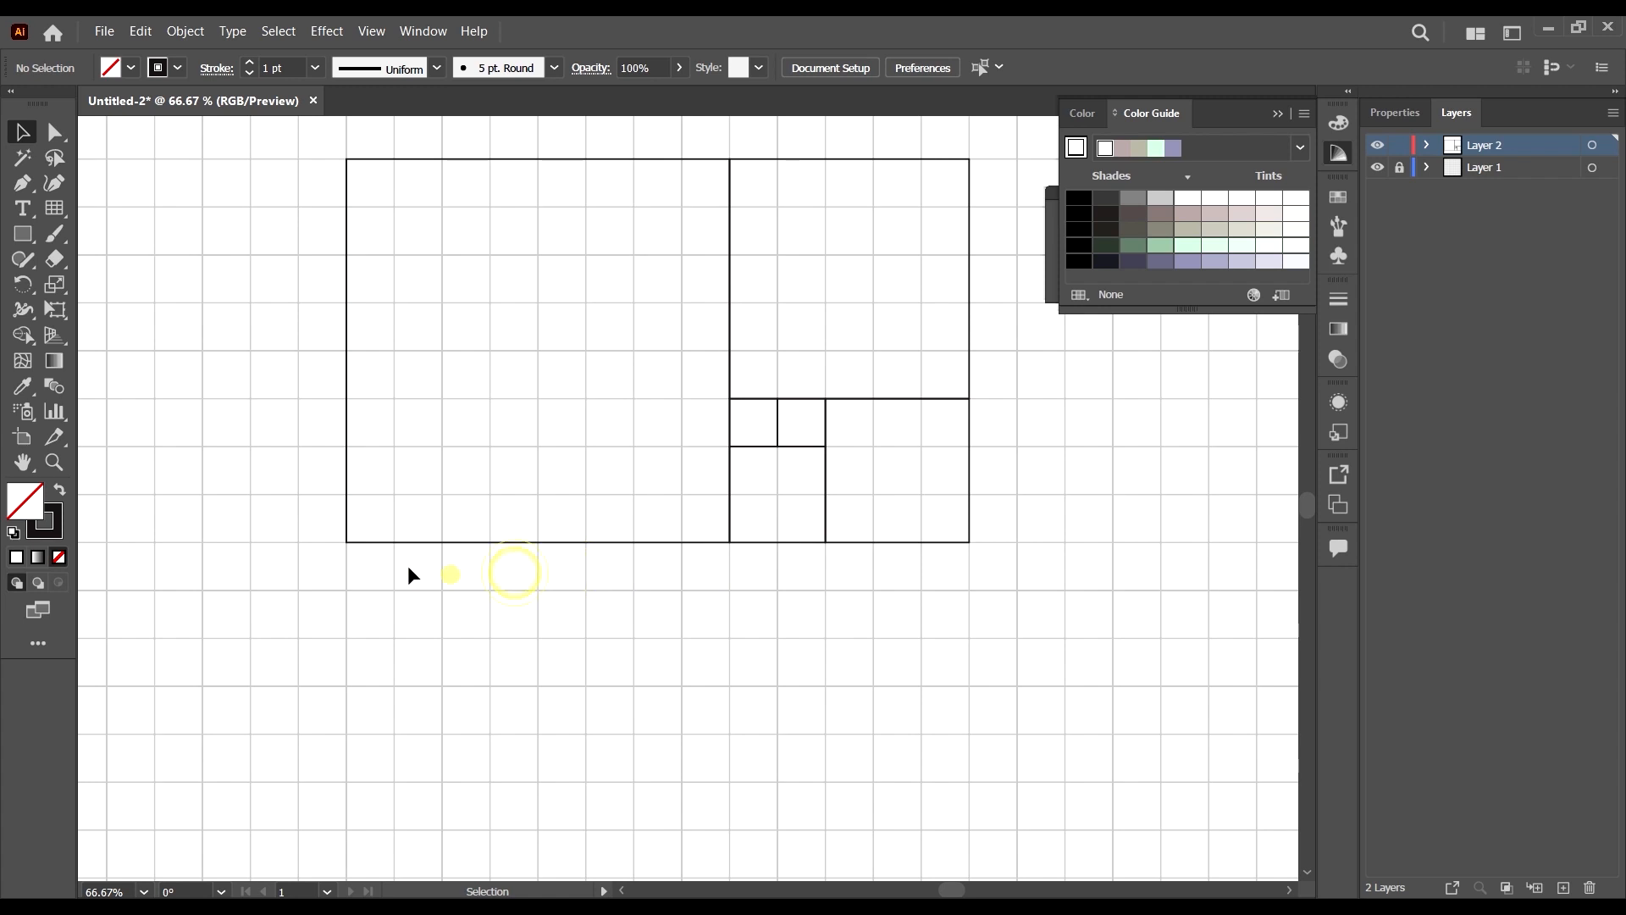
Duplicate the eight-cell square directly below the block, widen the copy rightward to thirteen grid cells, and deselect it.
drag(517, 542, 544, 844)
scroll(625, 815, down, 2)
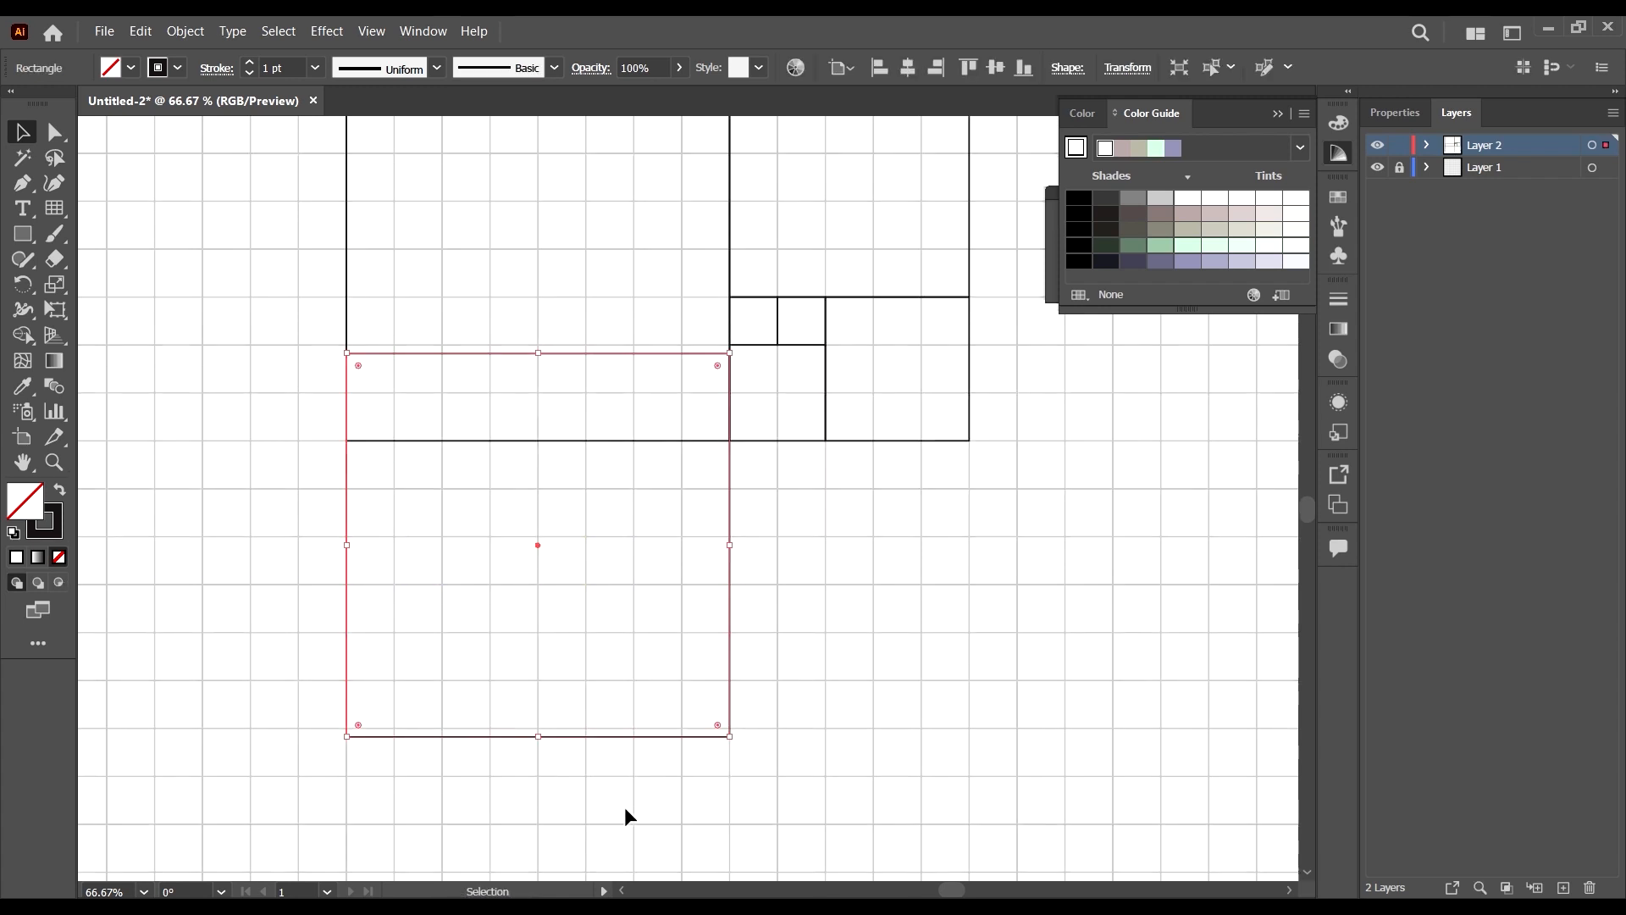
drag(637, 736, 631, 824)
scroll(780, 592, down, 5)
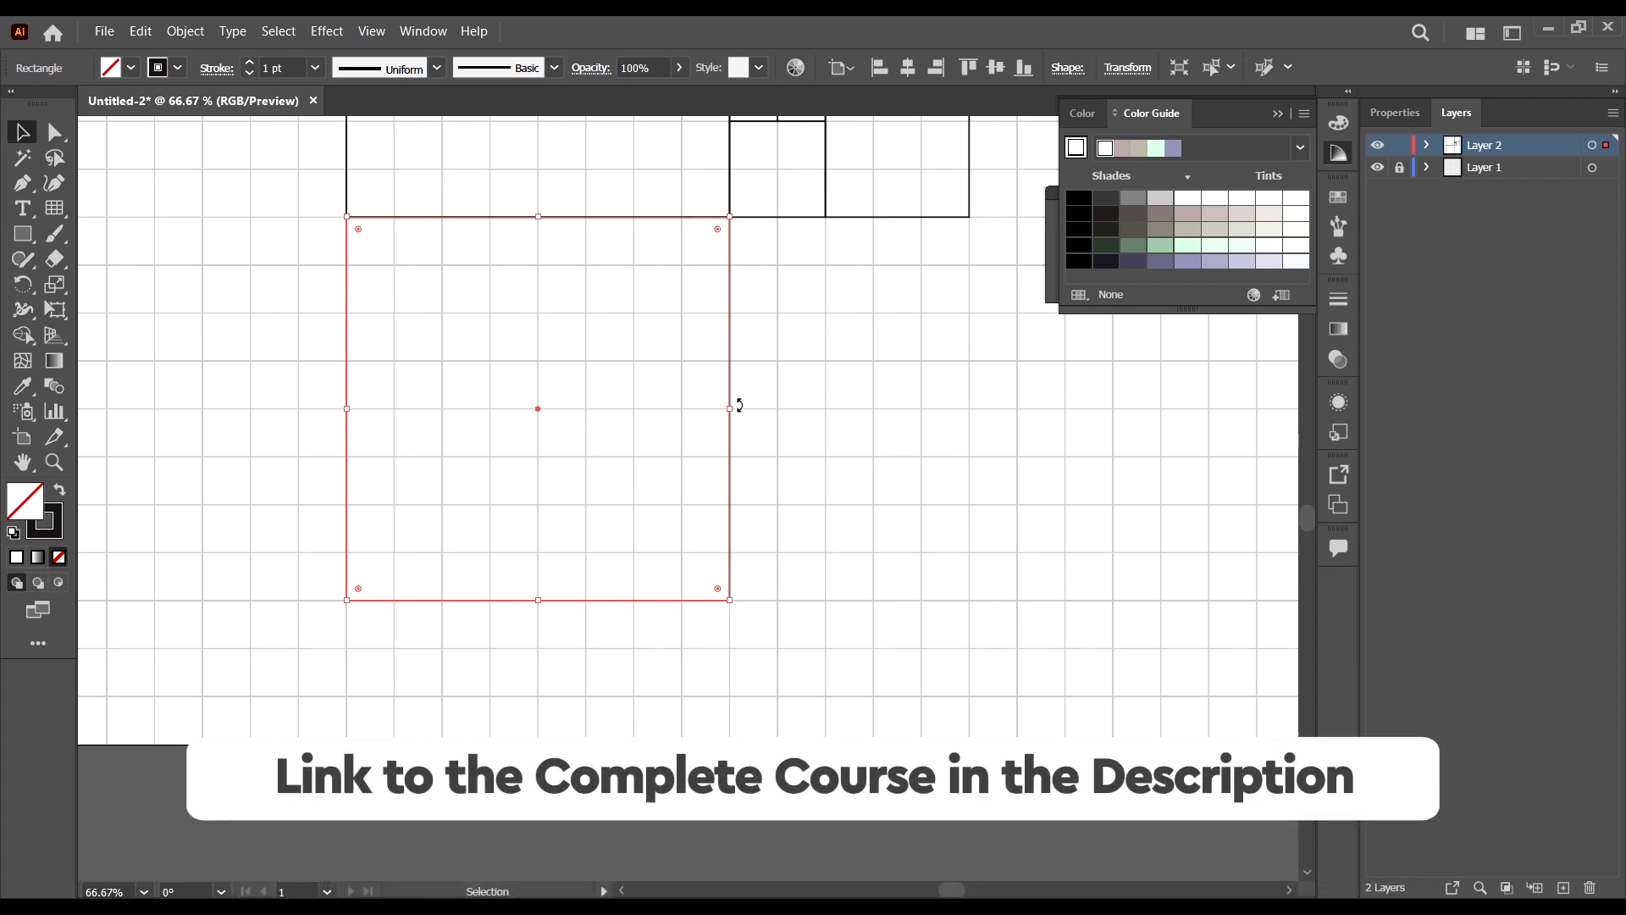
drag(734, 410, 965, 443)
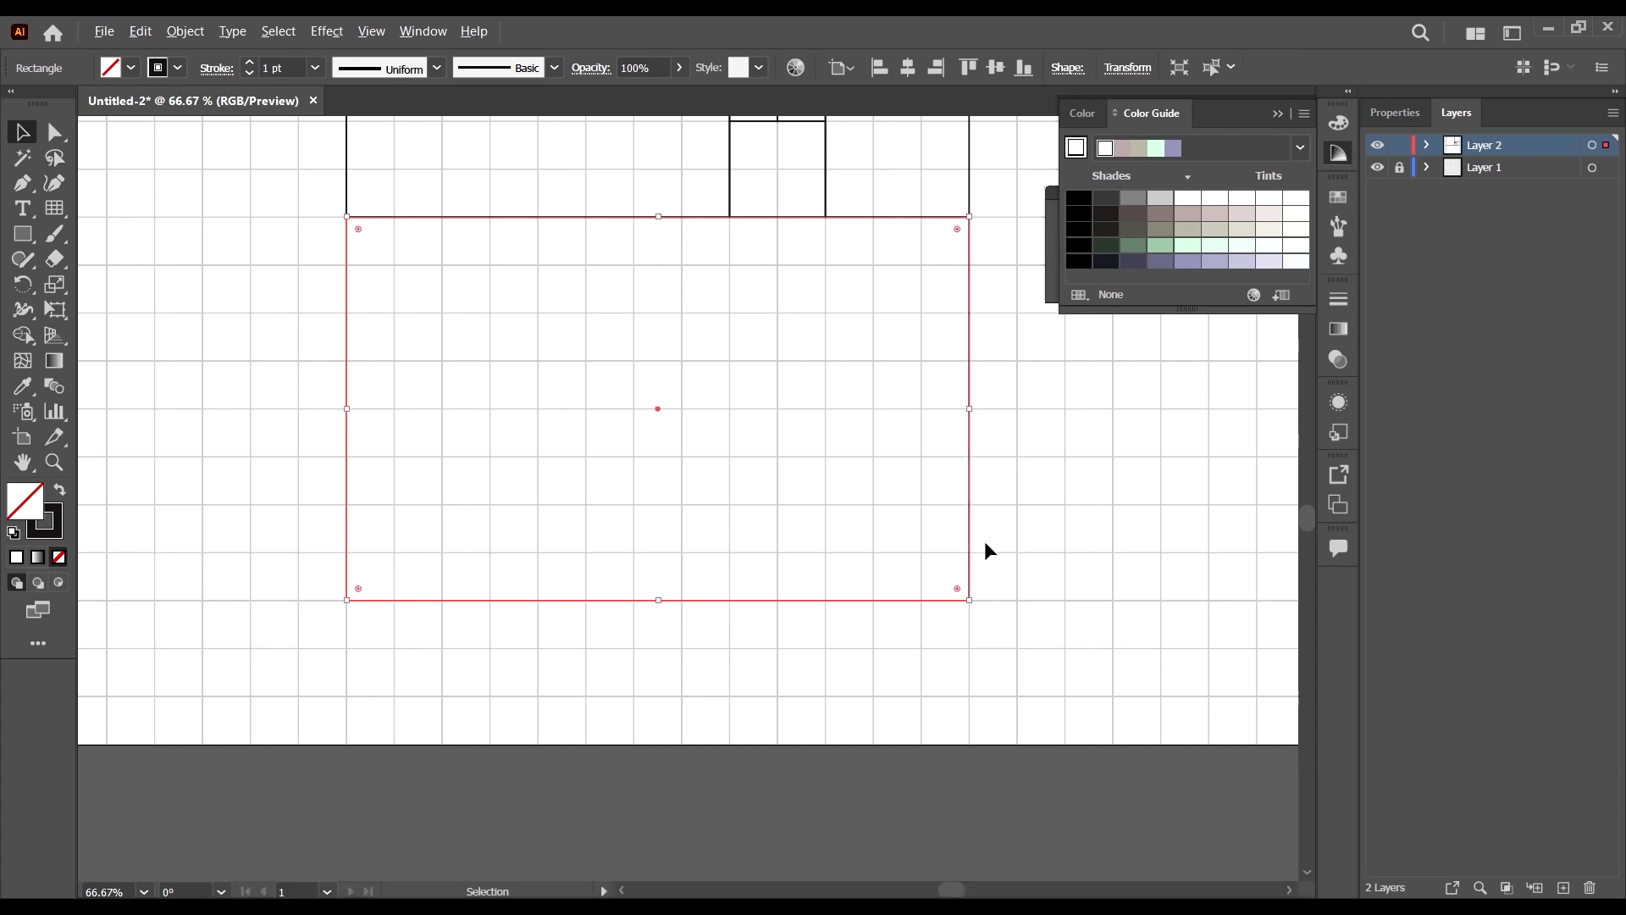
click(1014, 544)
Move the entire set of squares straight up about four grid cells to free space below, and deselect it.
key(ctrl+minus)
key(ctrl+minus)
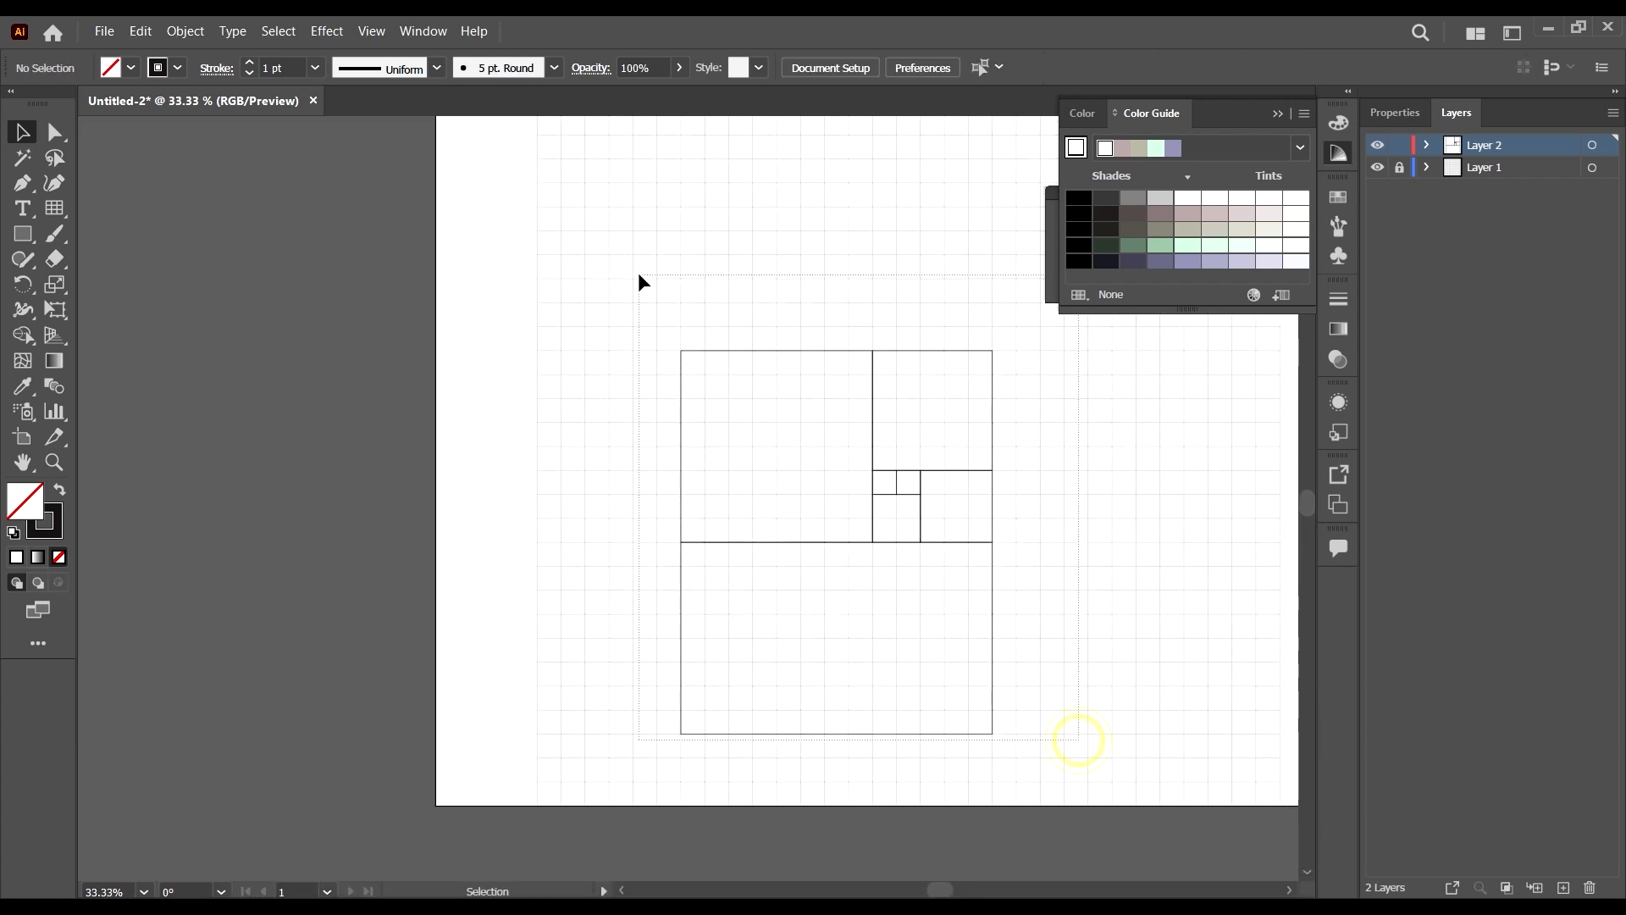
key(ctrl+a)
scroll(921, 306, up, 2)
drag(850, 413, 855, 211)
scroll(948, 341, down, 2)
click(1027, 562)
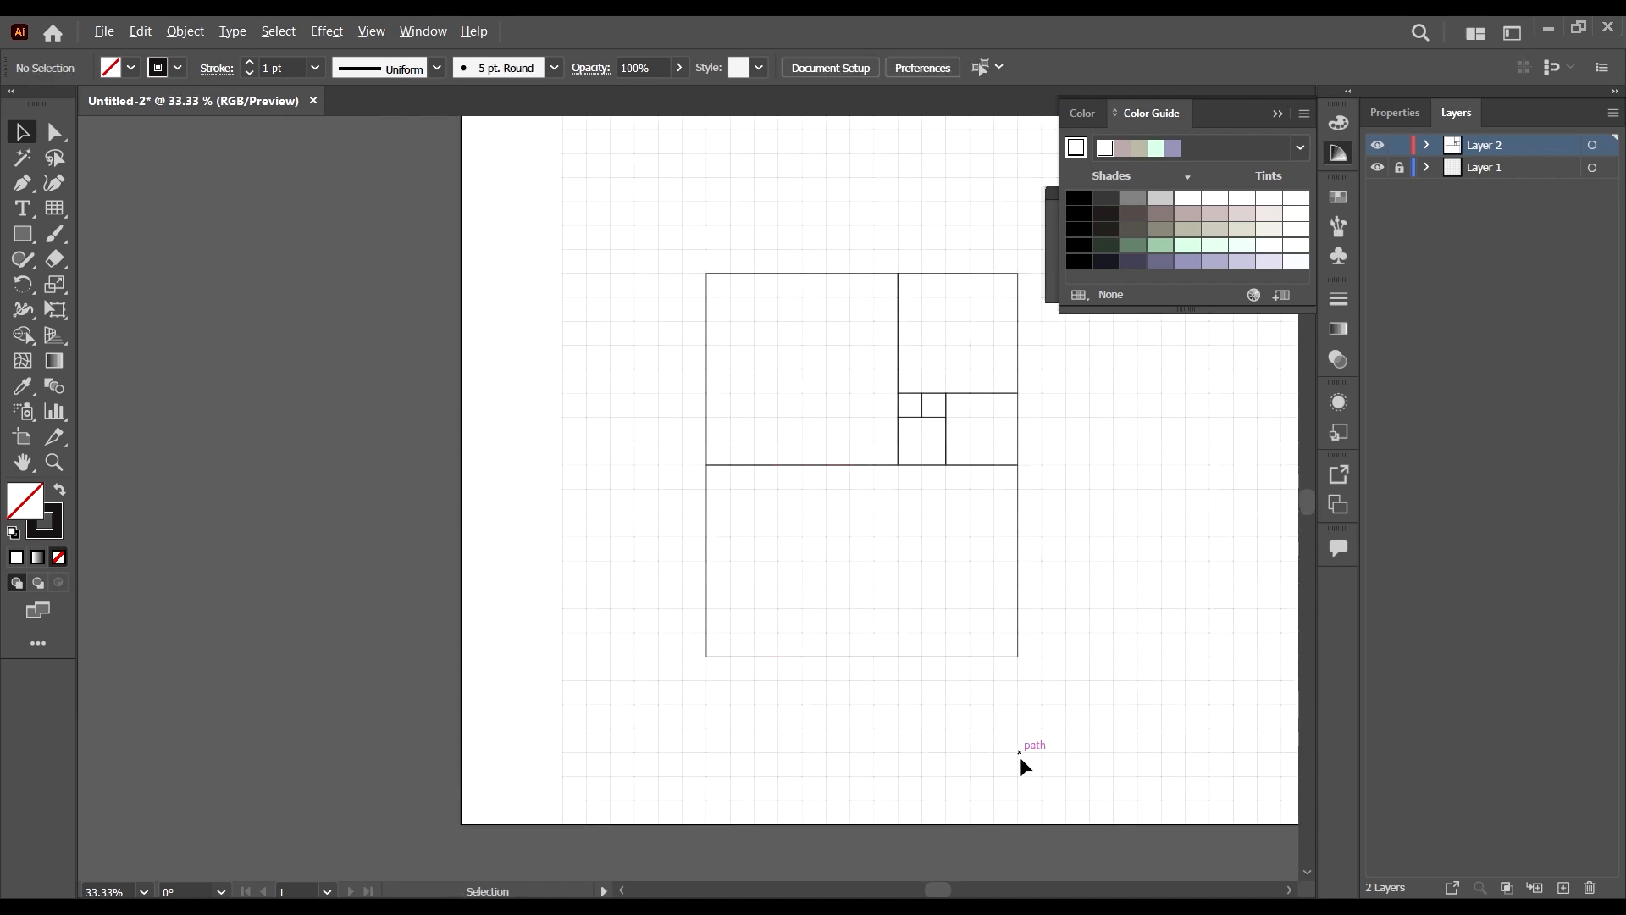
Stretch the lower rectangle down into a square thirteen grid cells on each side, and deselect it.
scroll(1021, 756, up, 1)
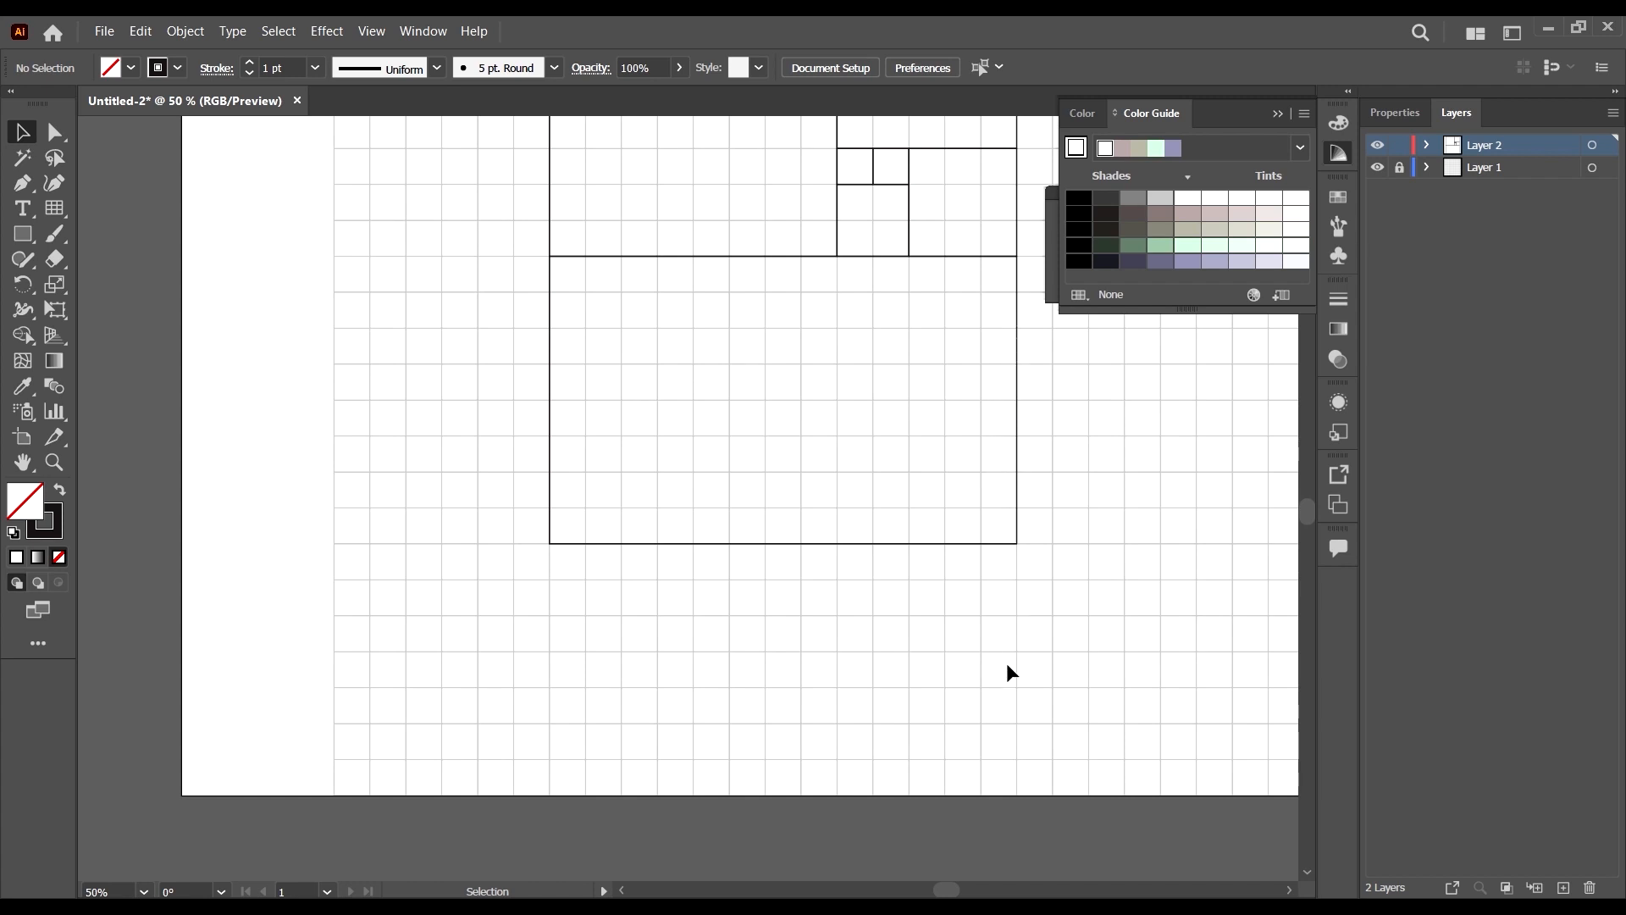
click(972, 544)
drag(790, 546, 798, 723)
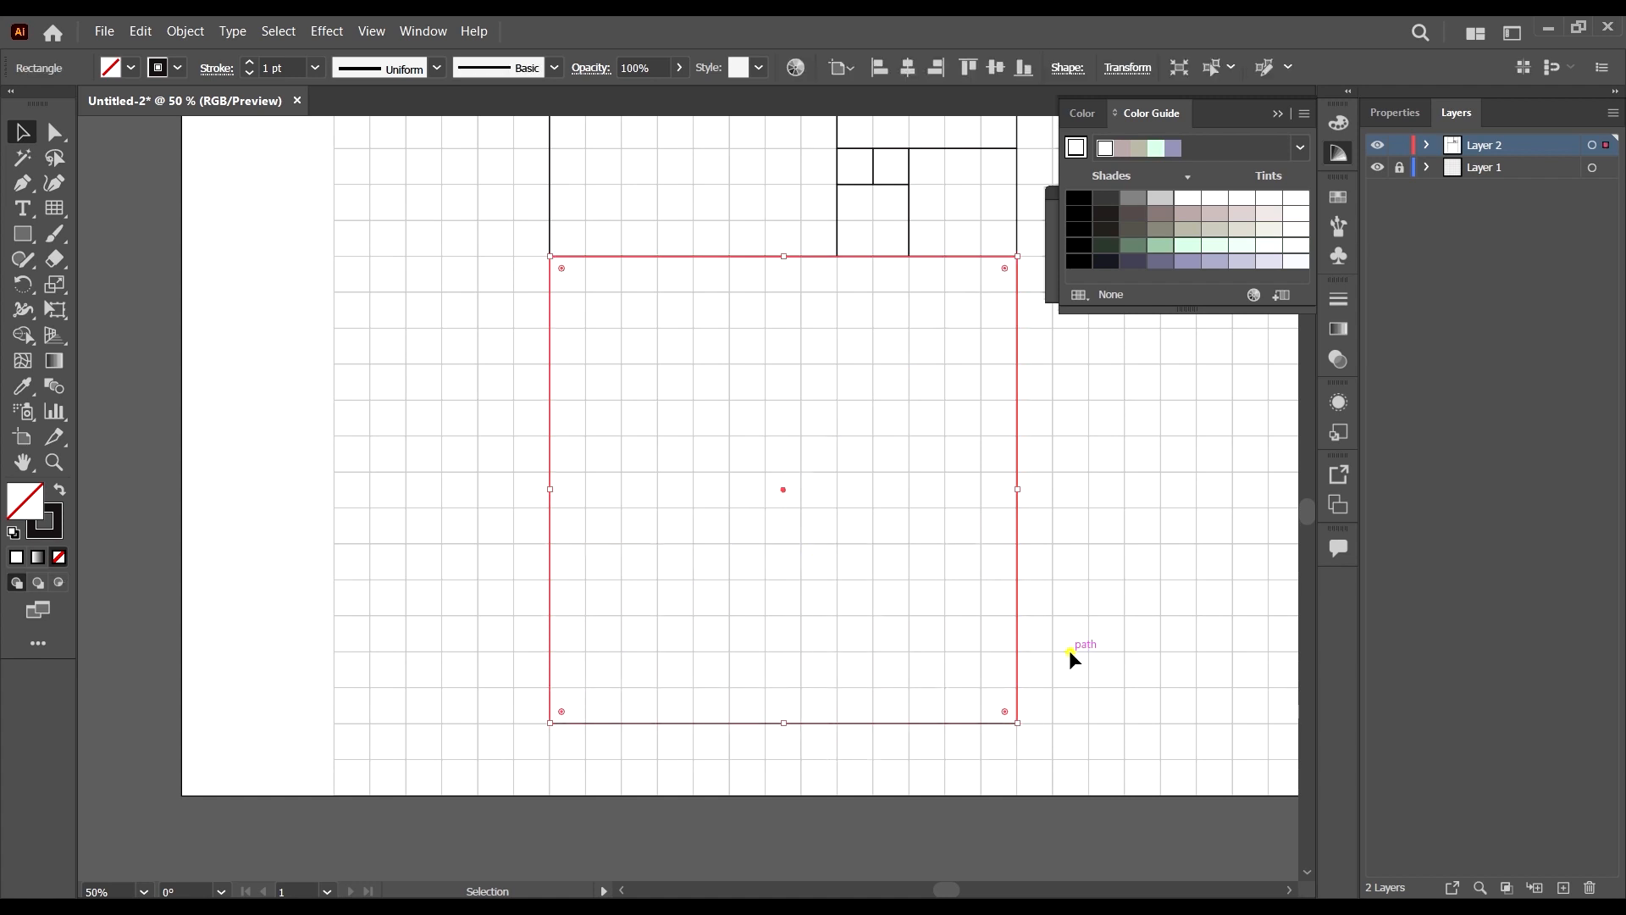
click(1071, 653)
Draw a curved Pen segment from the lower-right corner of the right one-cell square to that square's upper-left corner.
key(ctrl+minus)
key(ctrl+plus)
key(ctrl+plus)
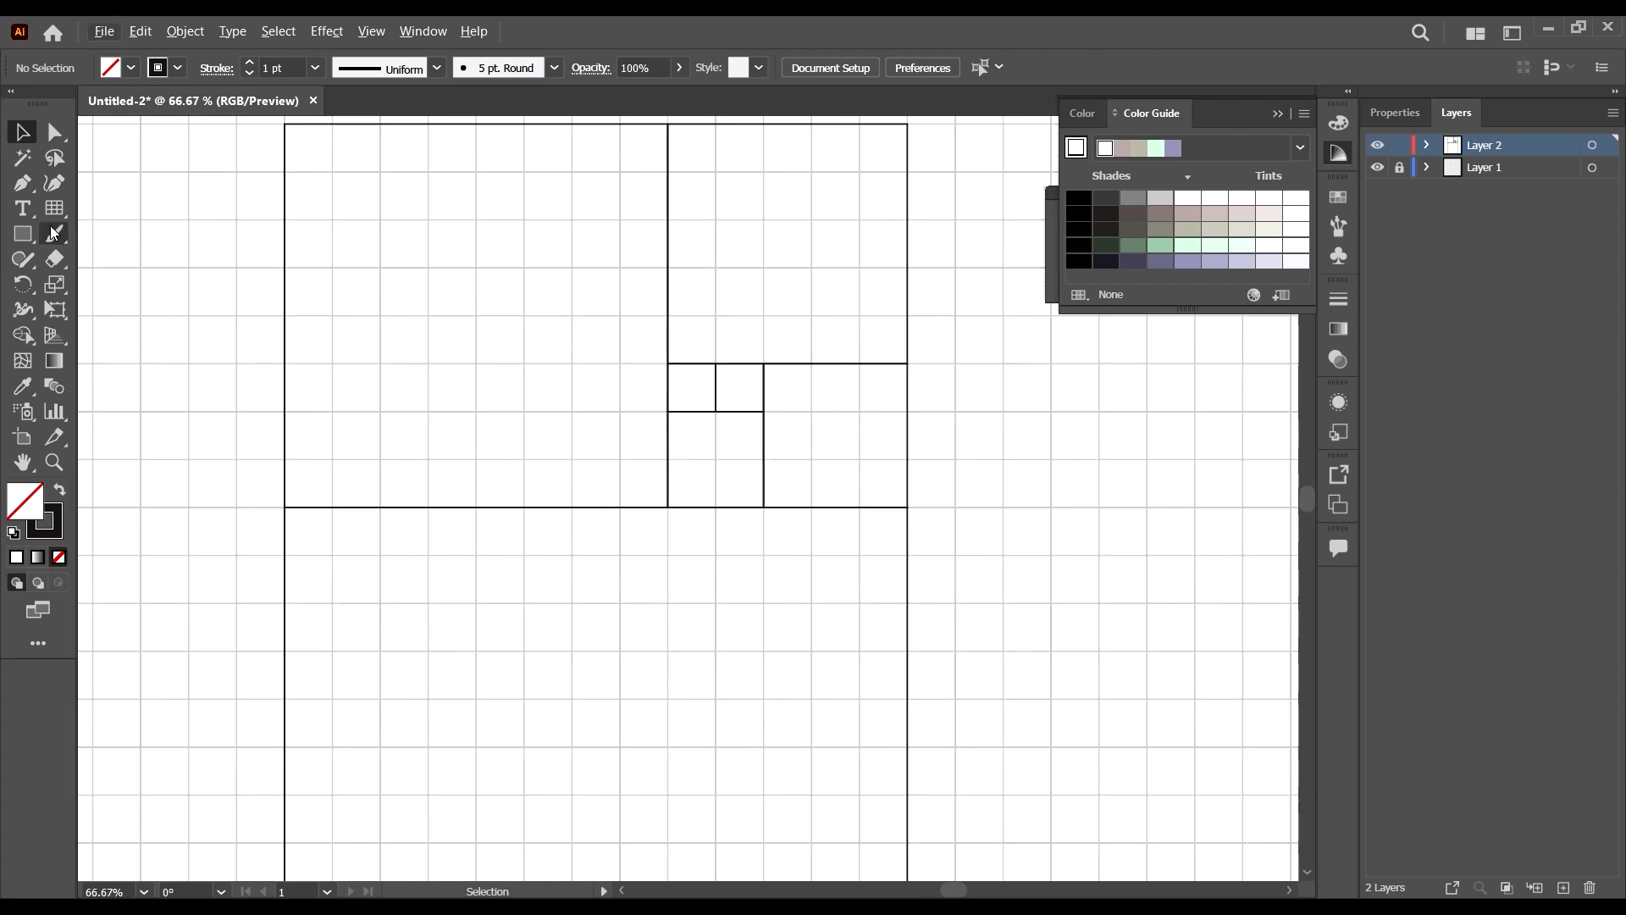
key(p)
scroll(740, 370, up, 1)
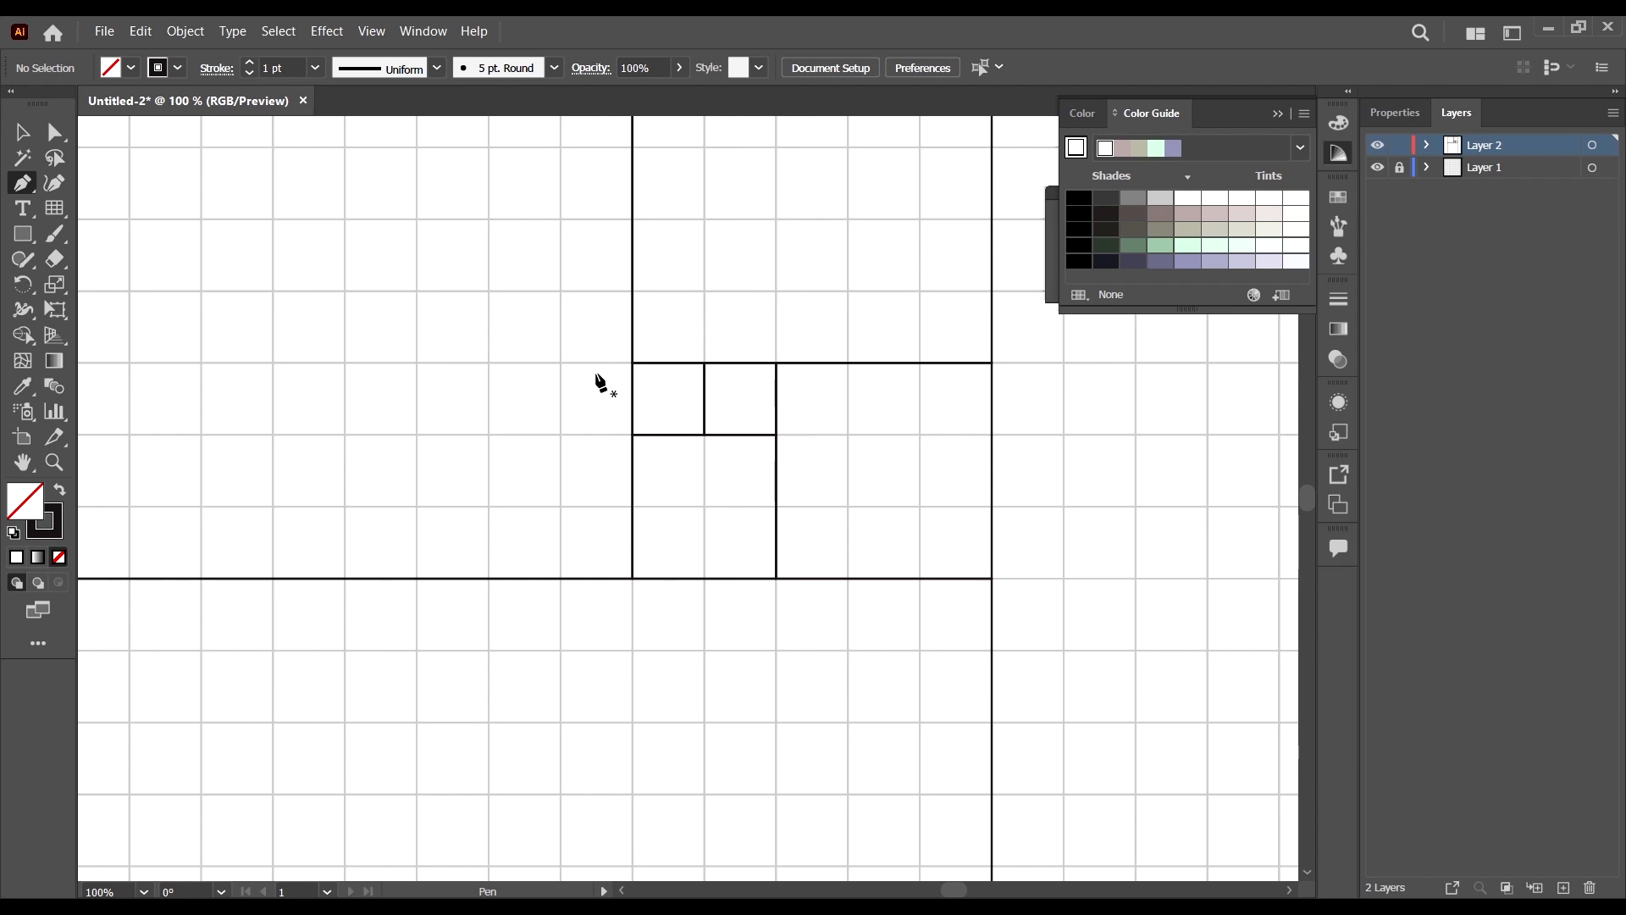
scroll(798, 491, down, 2)
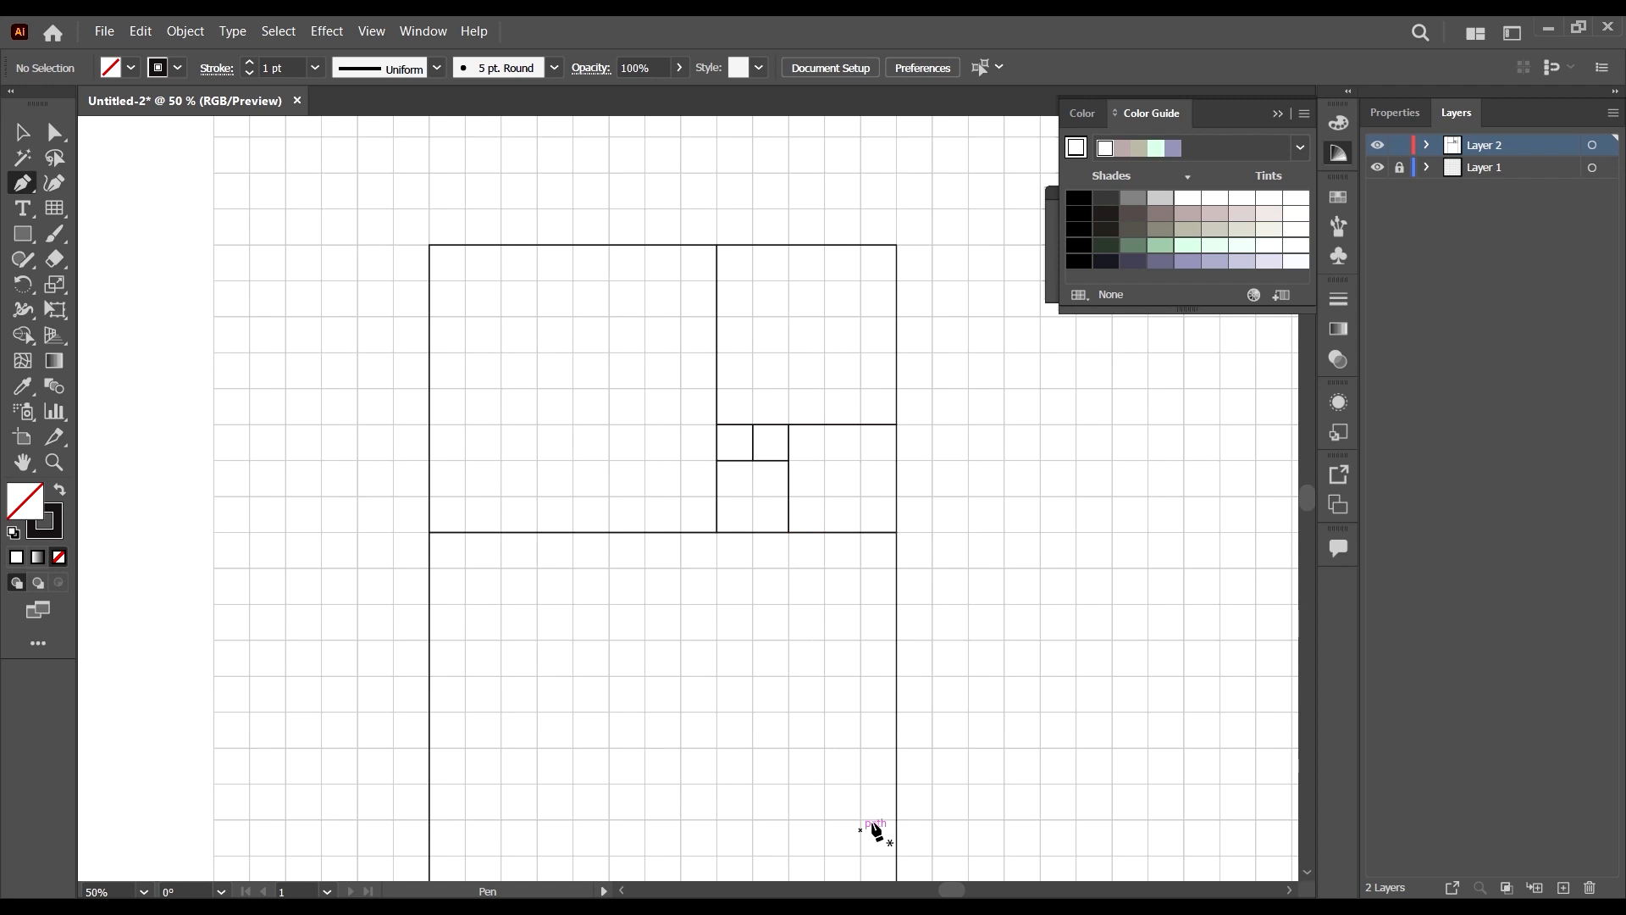
scroll(805, 434, up, 3)
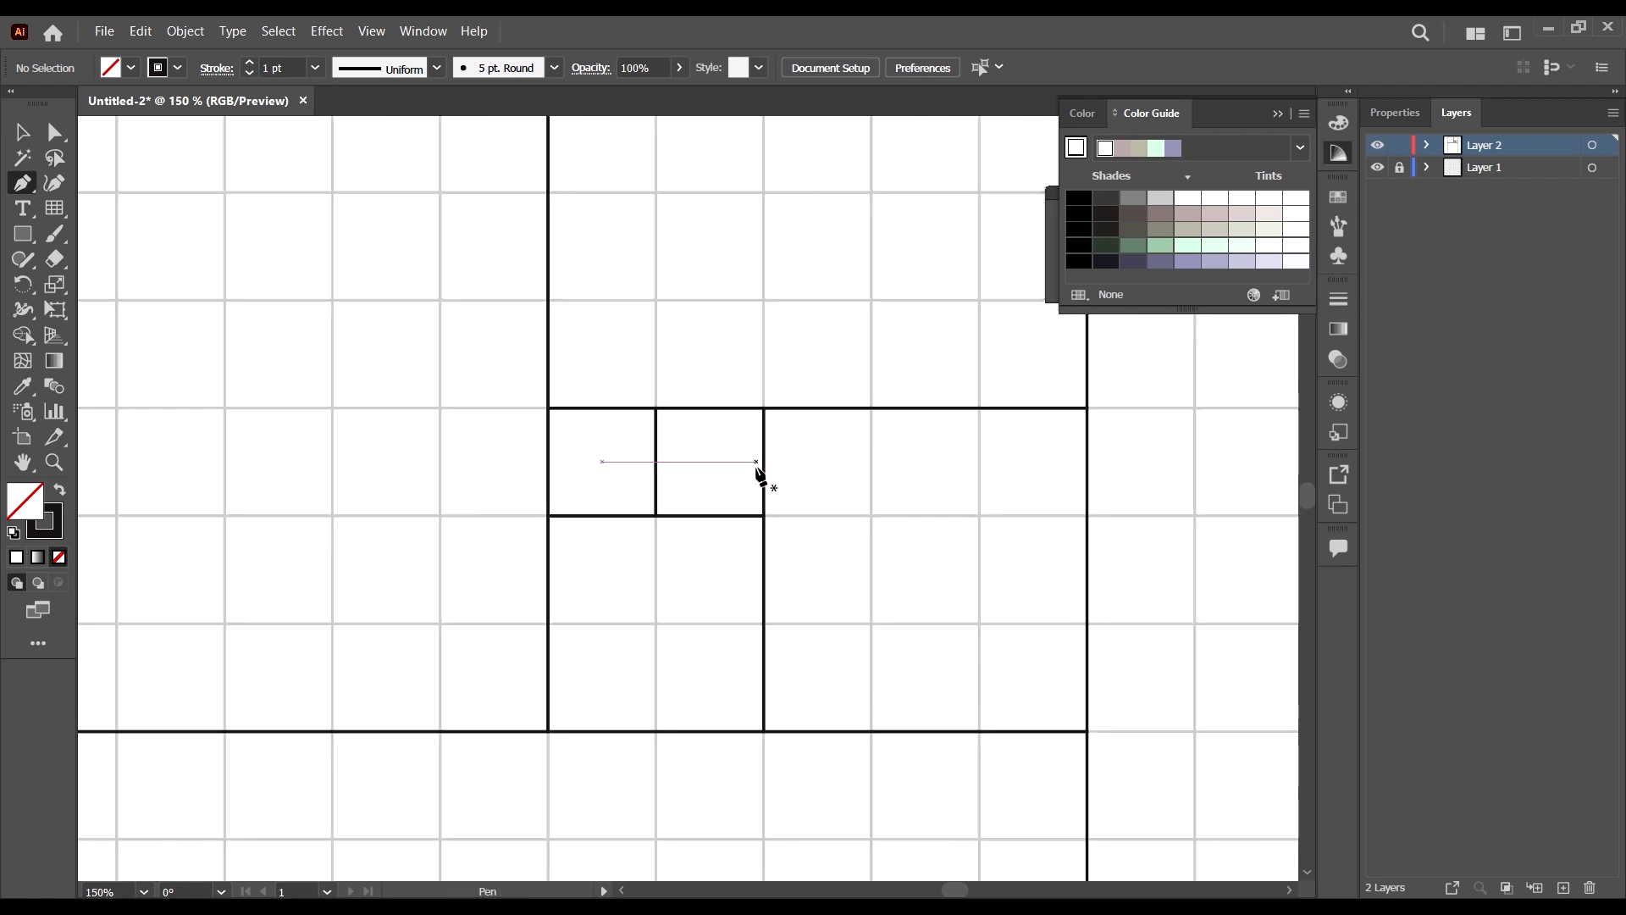
scroll(762, 523, up, 3)
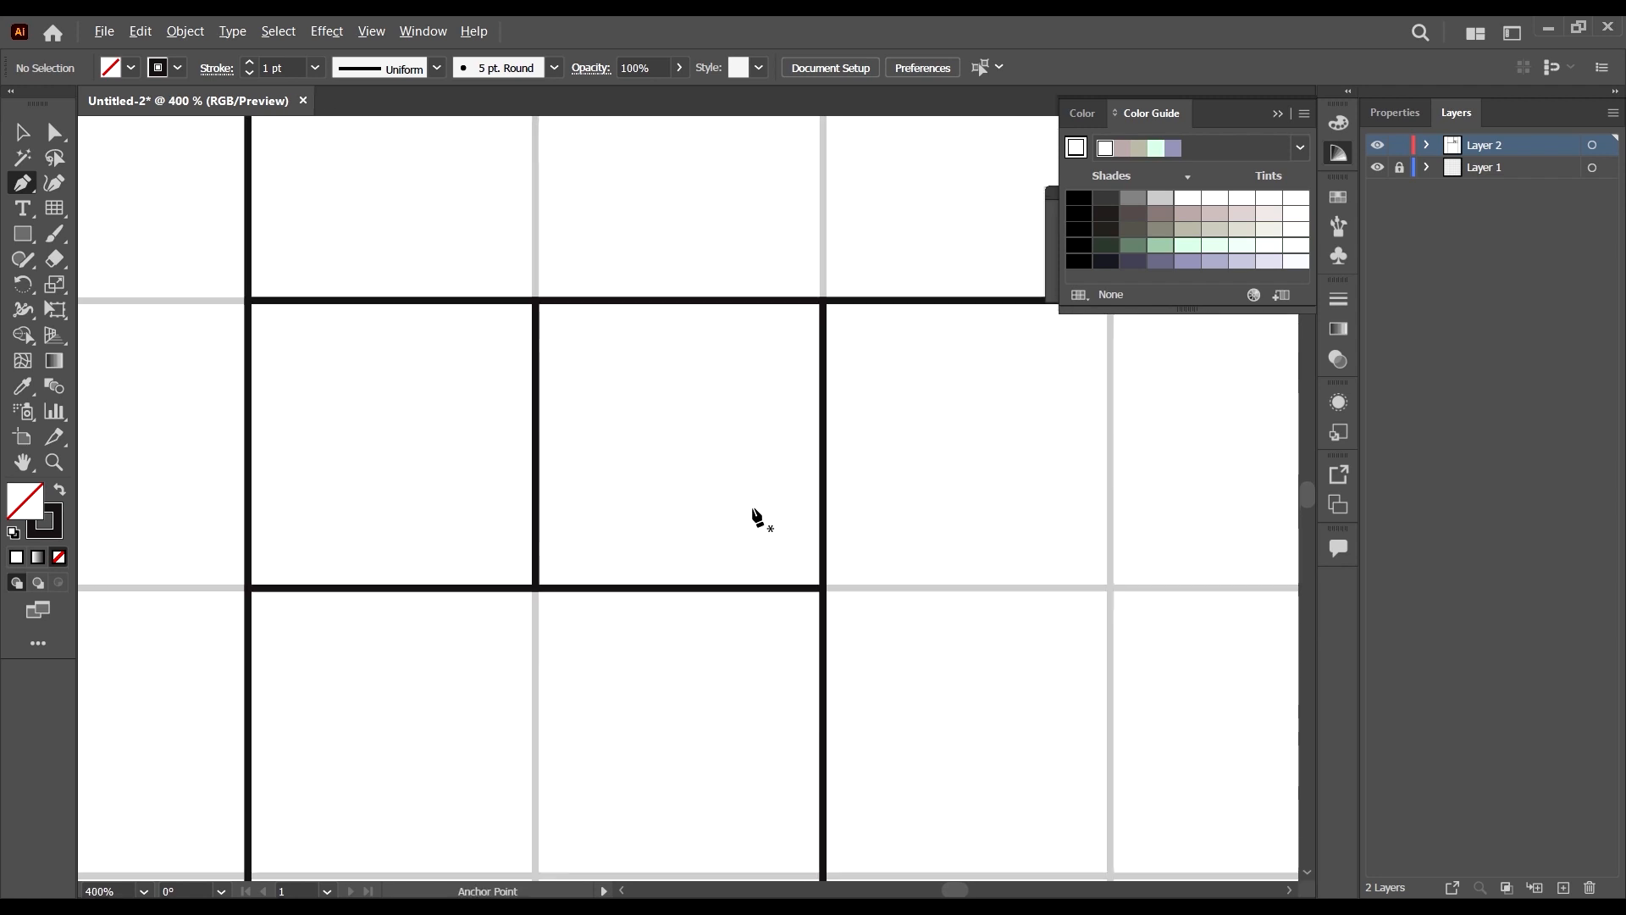
click(822, 587)
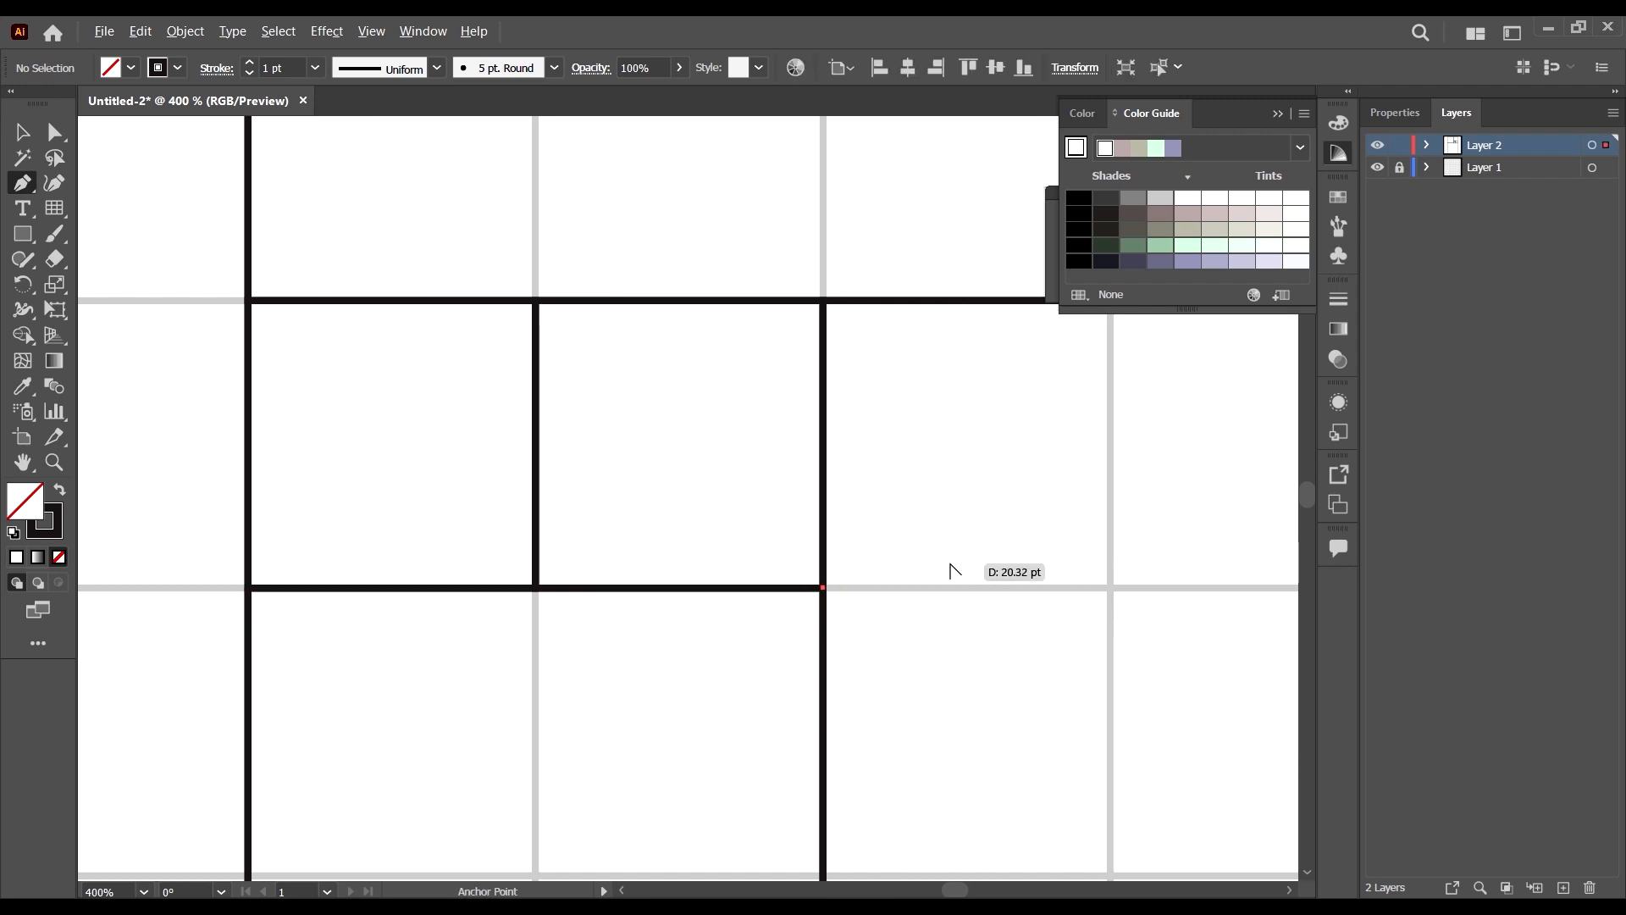
scroll(948, 559, down, 2)
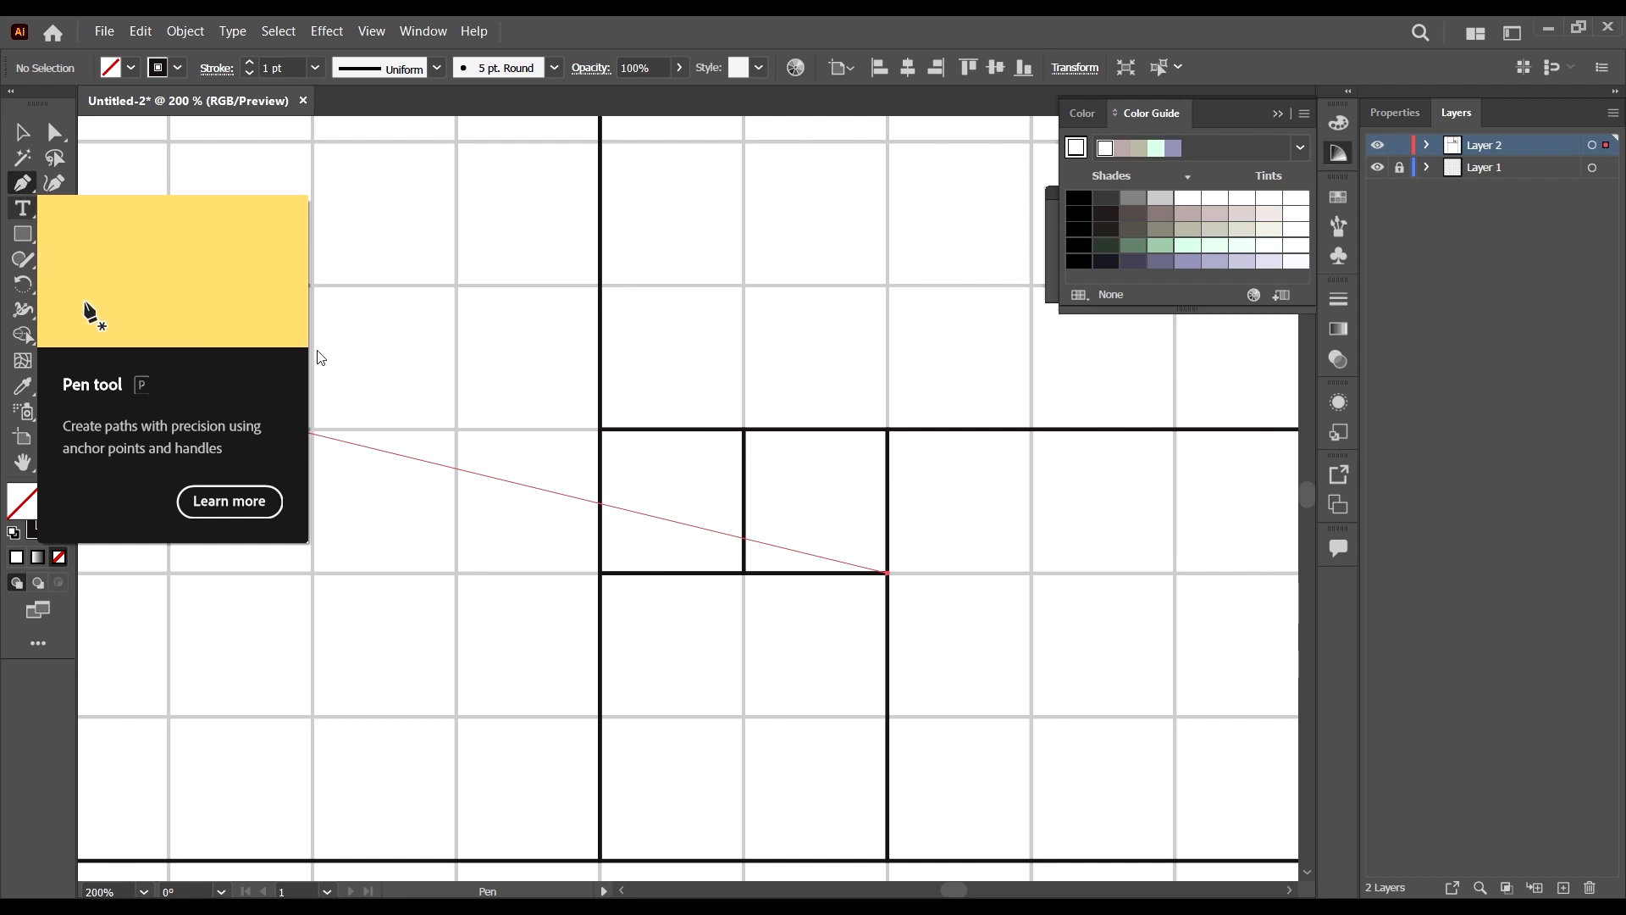
drag(745, 430, 610, 429)
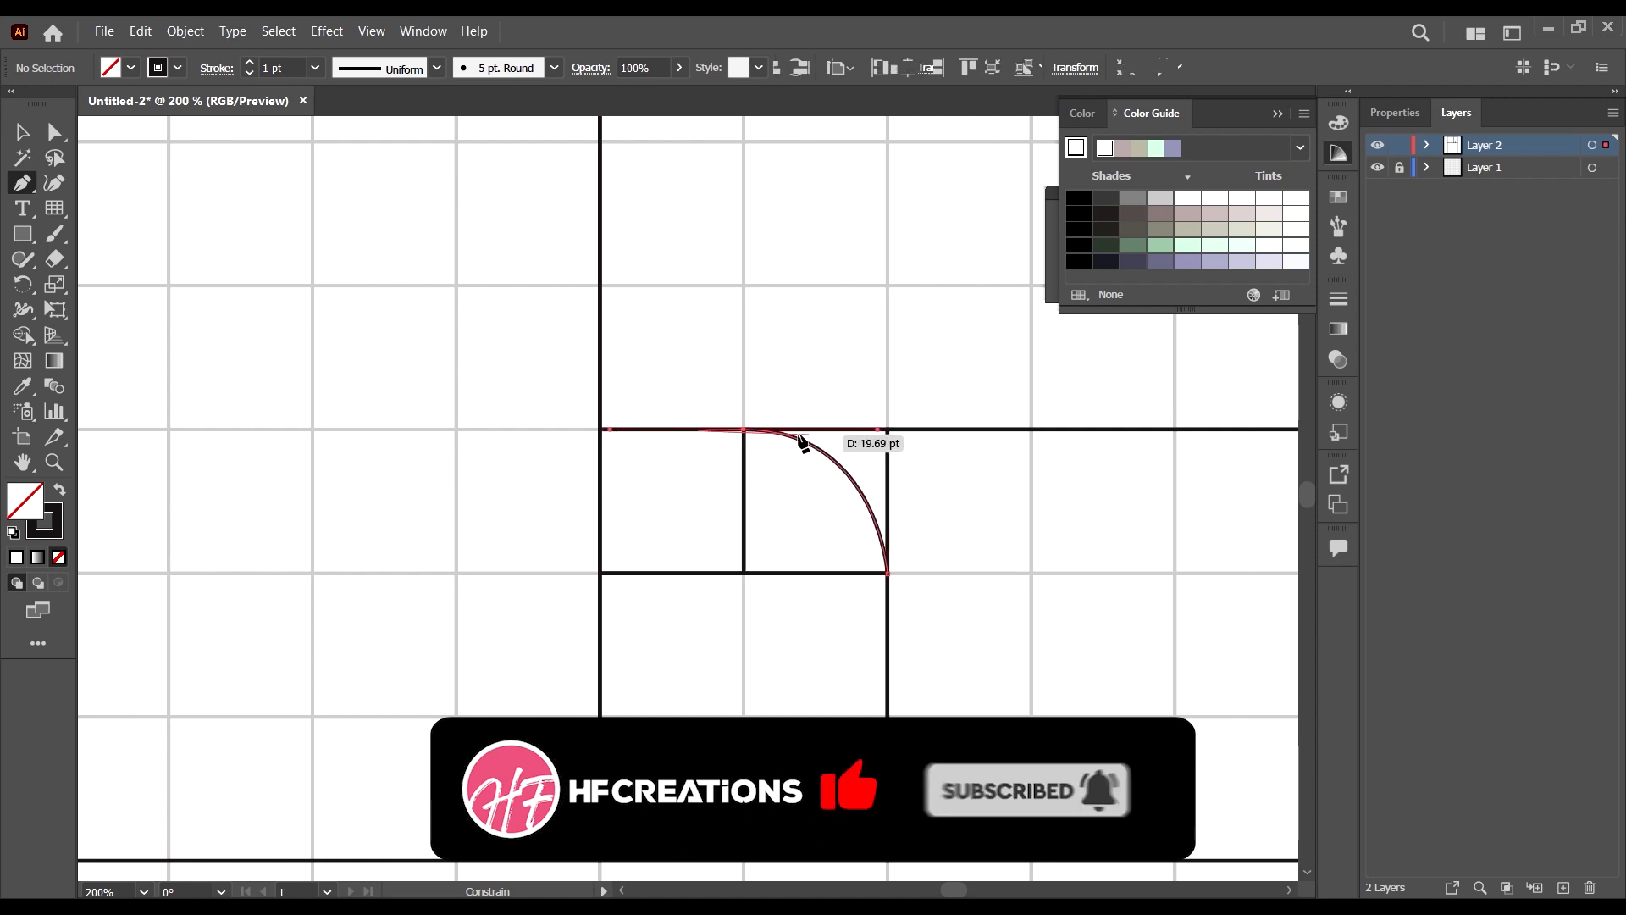
Continue the Pen curve through the left one-cell square to that square's lower-left corner.
scroll(806, 435, up, 2)
scroll(547, 517, down, 2)
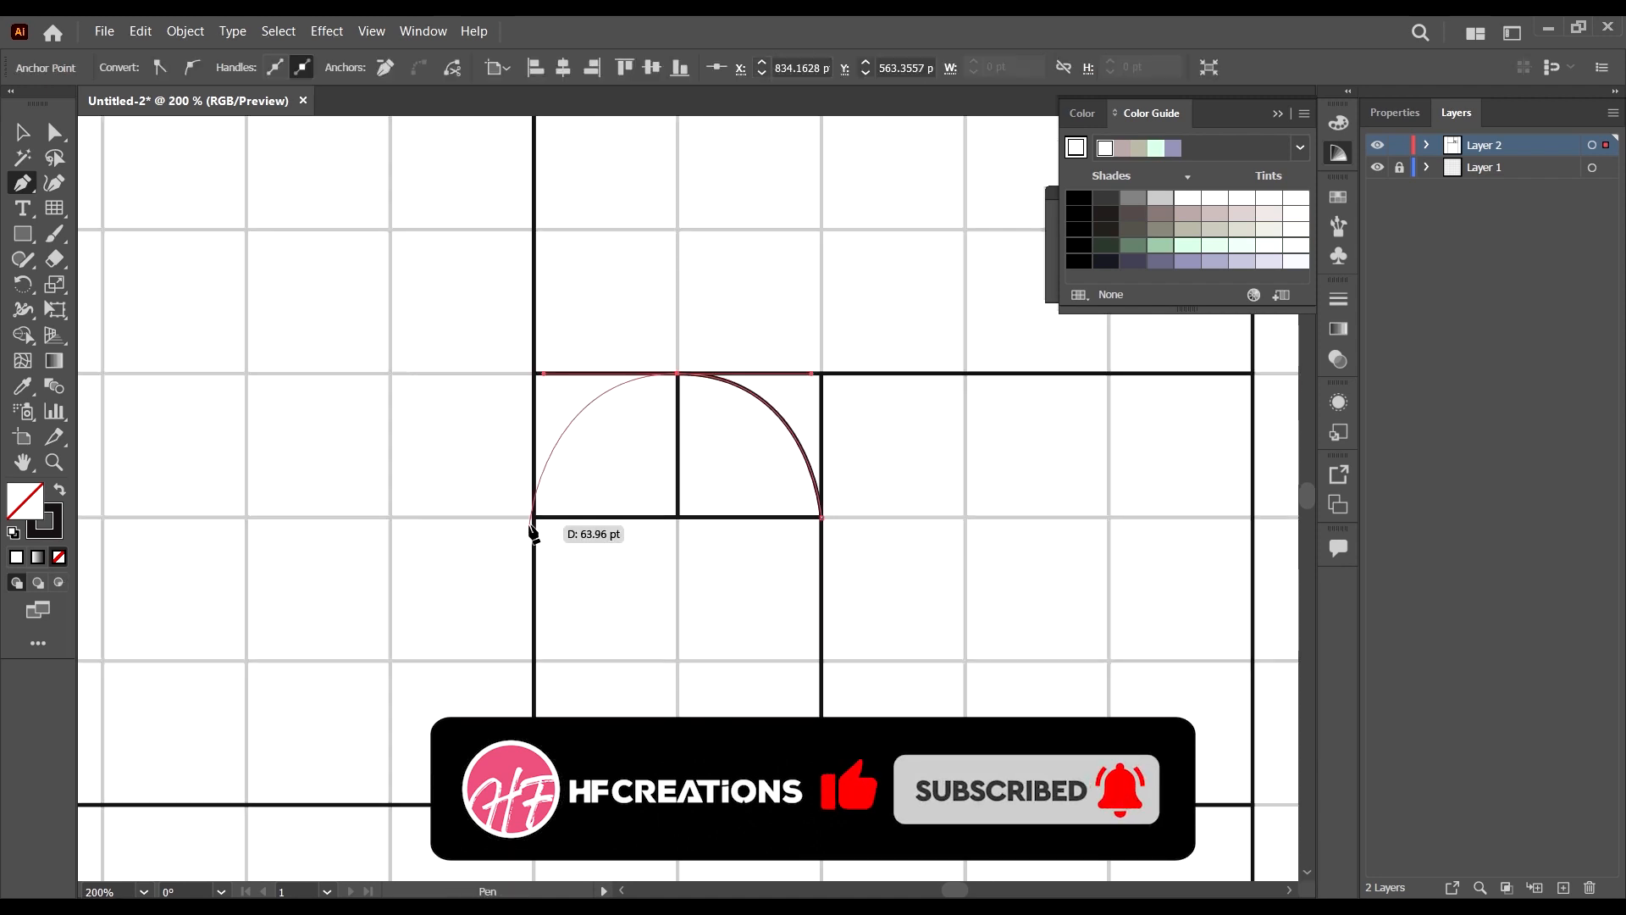
click(534, 517)
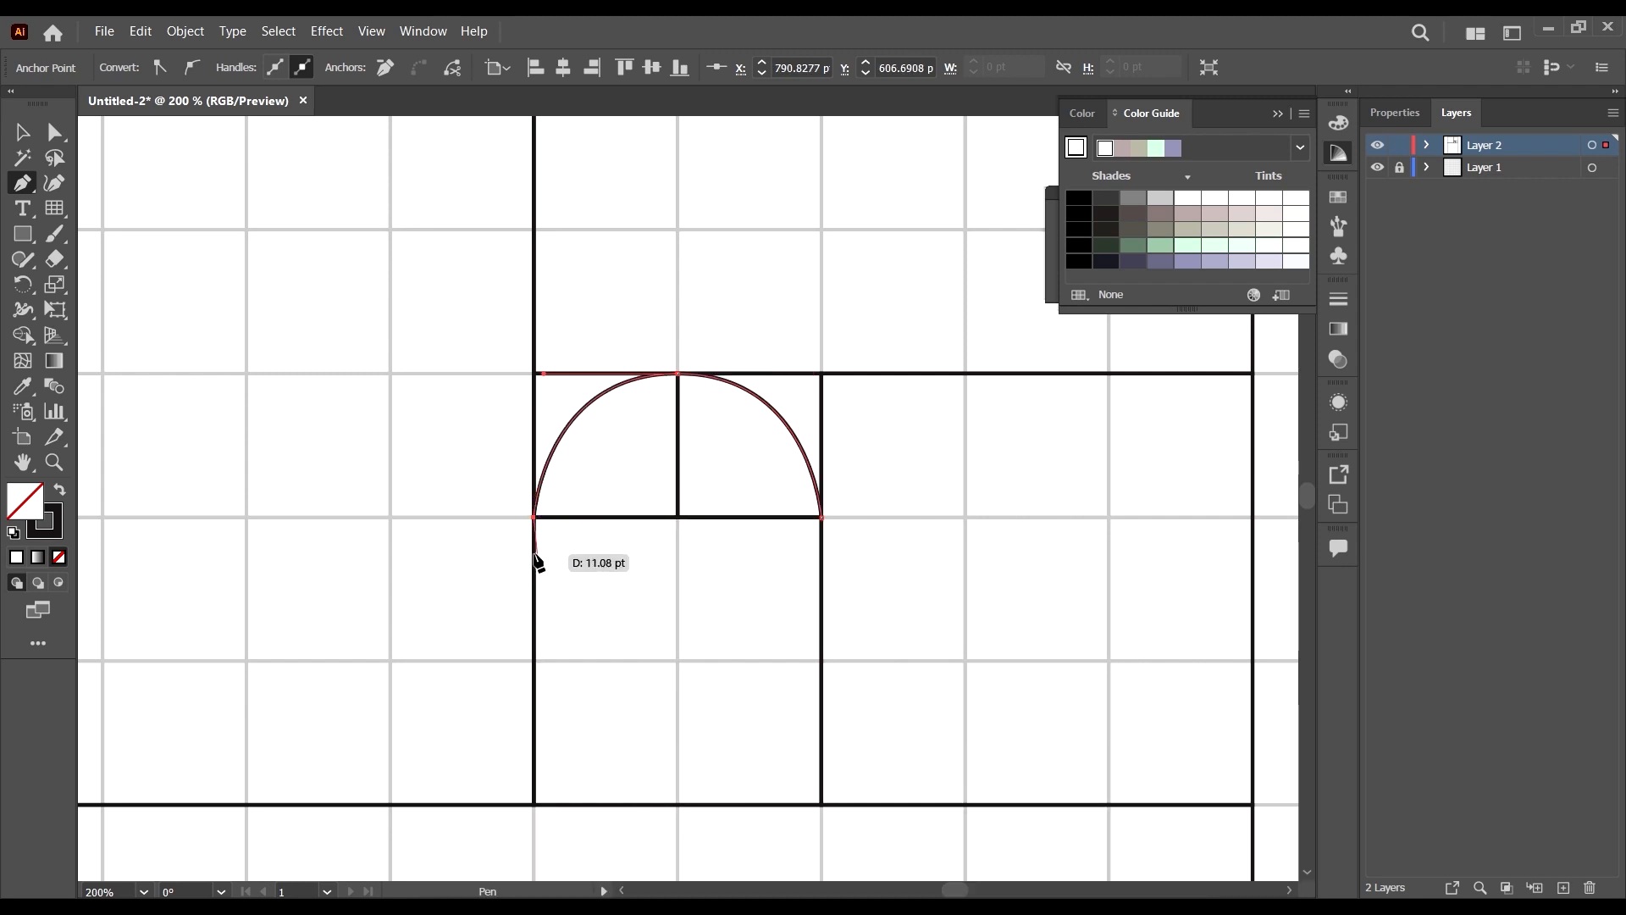
scroll(529, 525, down, 2)
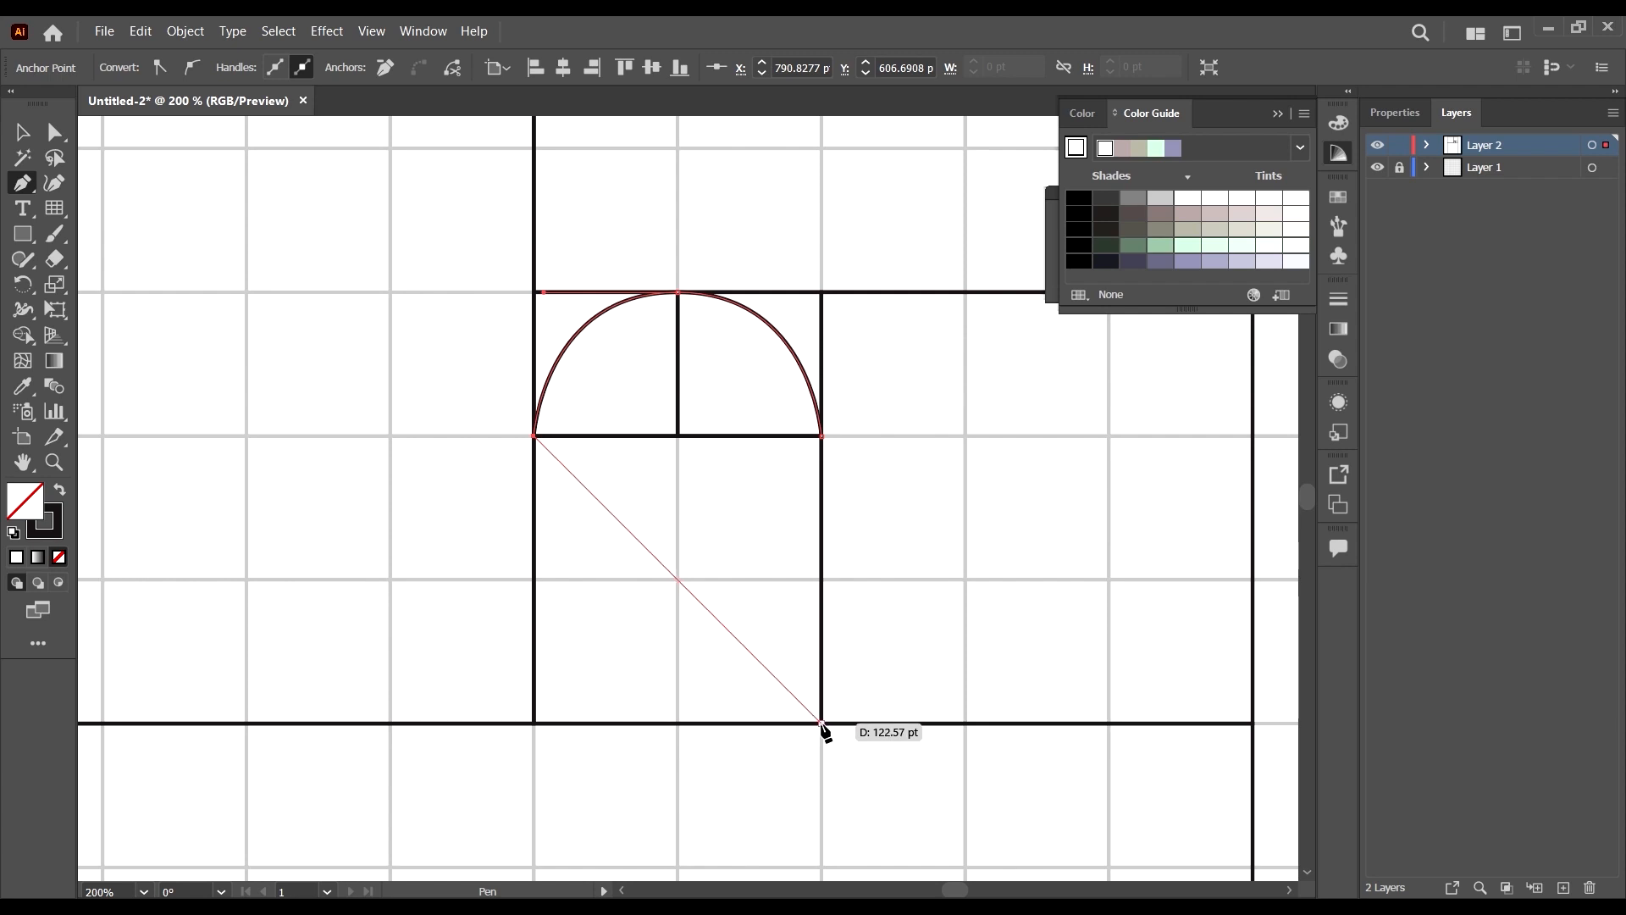
Continue the Pen curve through the two-cell square to its lower-right corner and the three-cell square to its upper-right corner.
drag(820, 725, 888, 724)
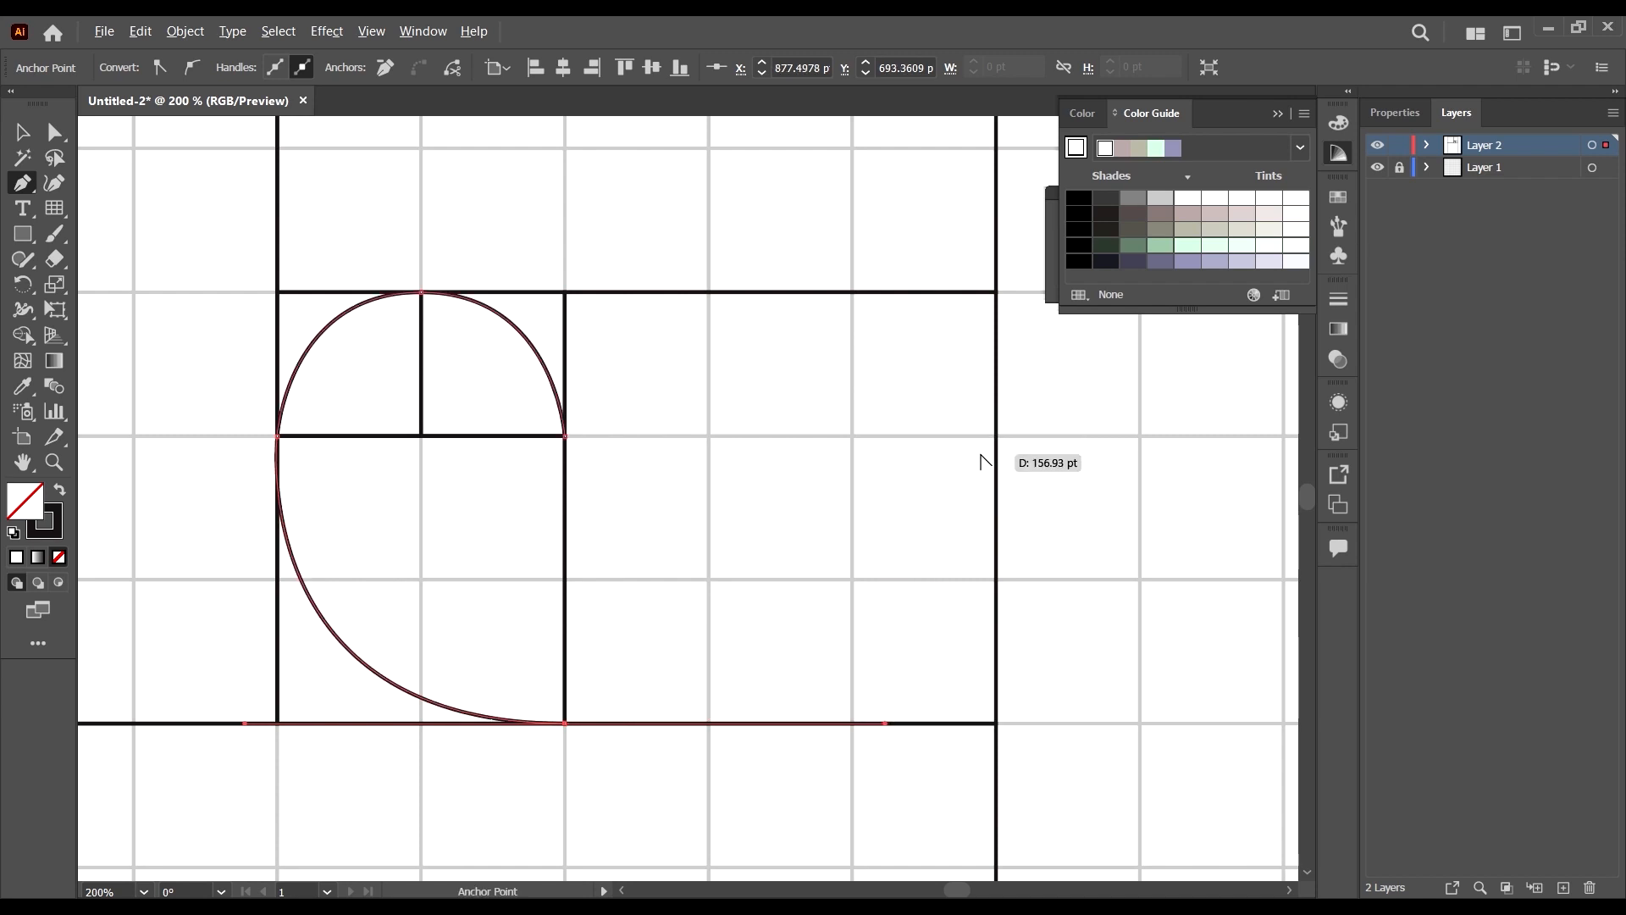
scroll(980, 457, down, 1)
scroll(999, 337, up, 2)
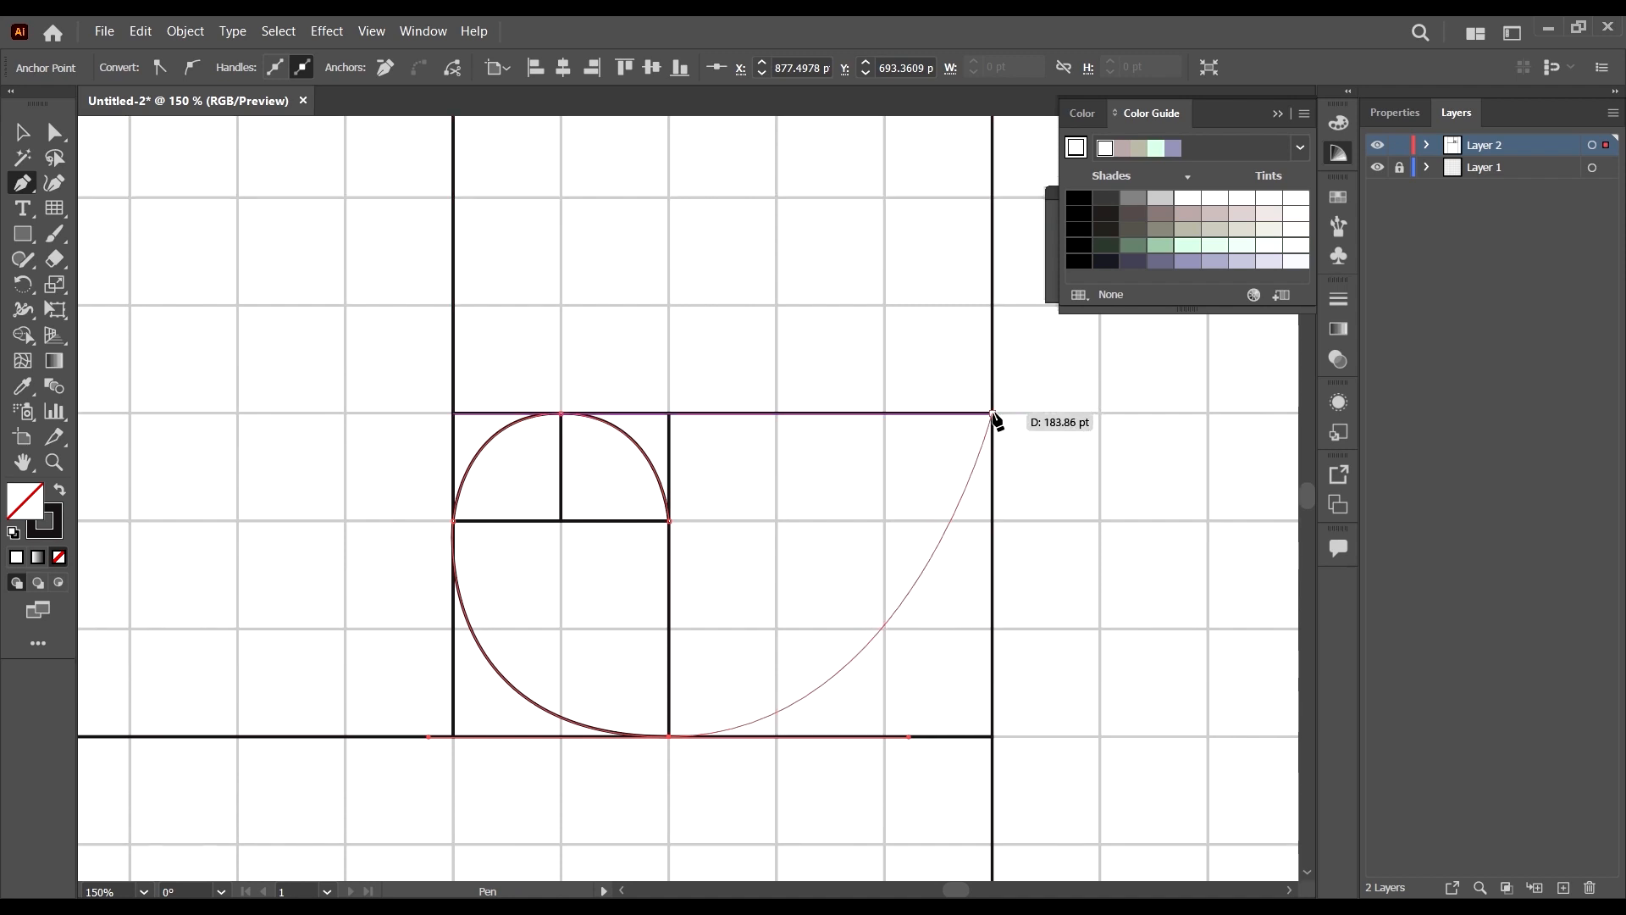
click(992, 413)
drag(994, 387, 988, 226)
Extend the Pen curve to the five-cell square's upper-left corner and through the eight-cell square to its lower-left corner.
key(ctrl+minus)
key(ctrl+minus)
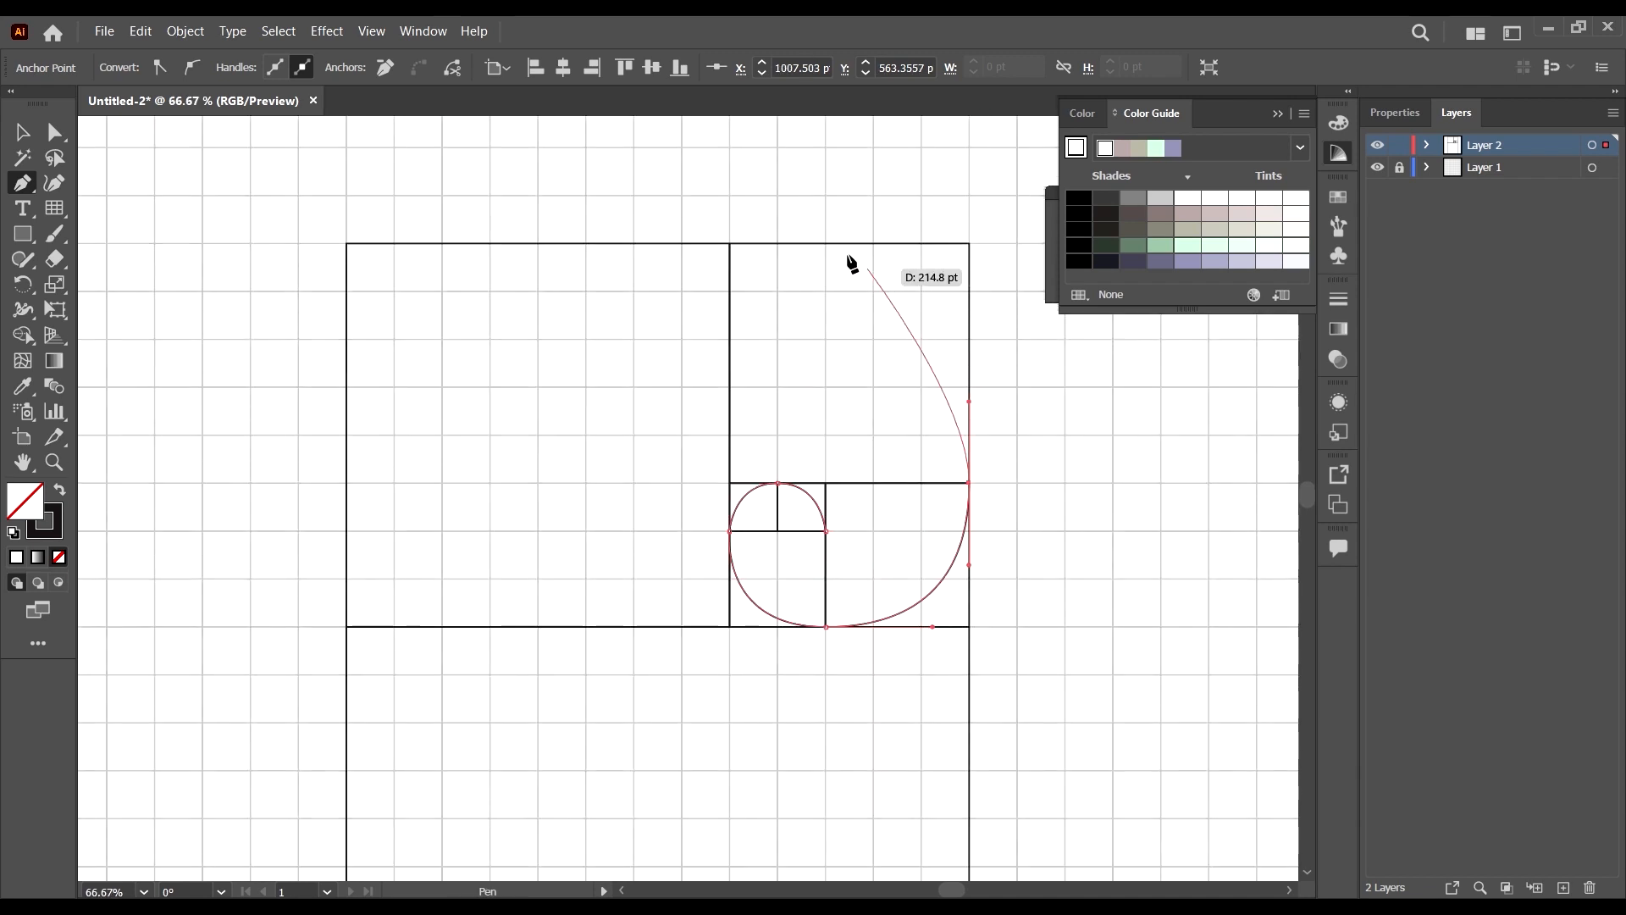
drag(730, 244, 523, 291)
scroll(423, 365, down, 2)
drag(346, 545, 299, 790)
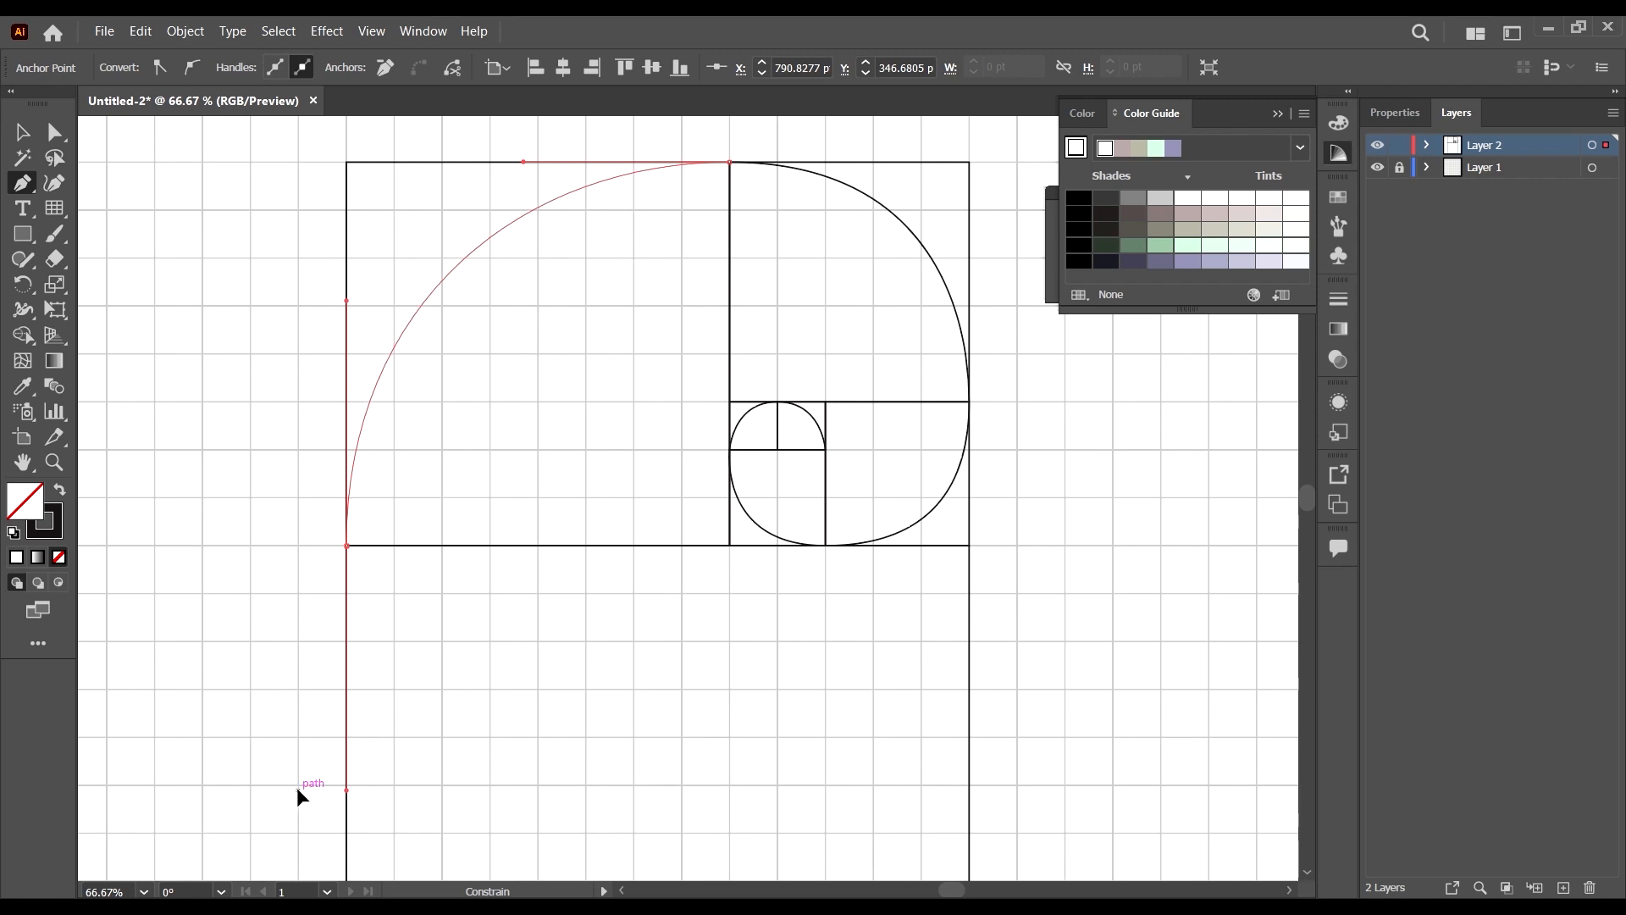
Finish the spiral with a curve through the thirteen-cell square to its lower-right corner, and deselect the path.
scroll(388, 563, down, 2)
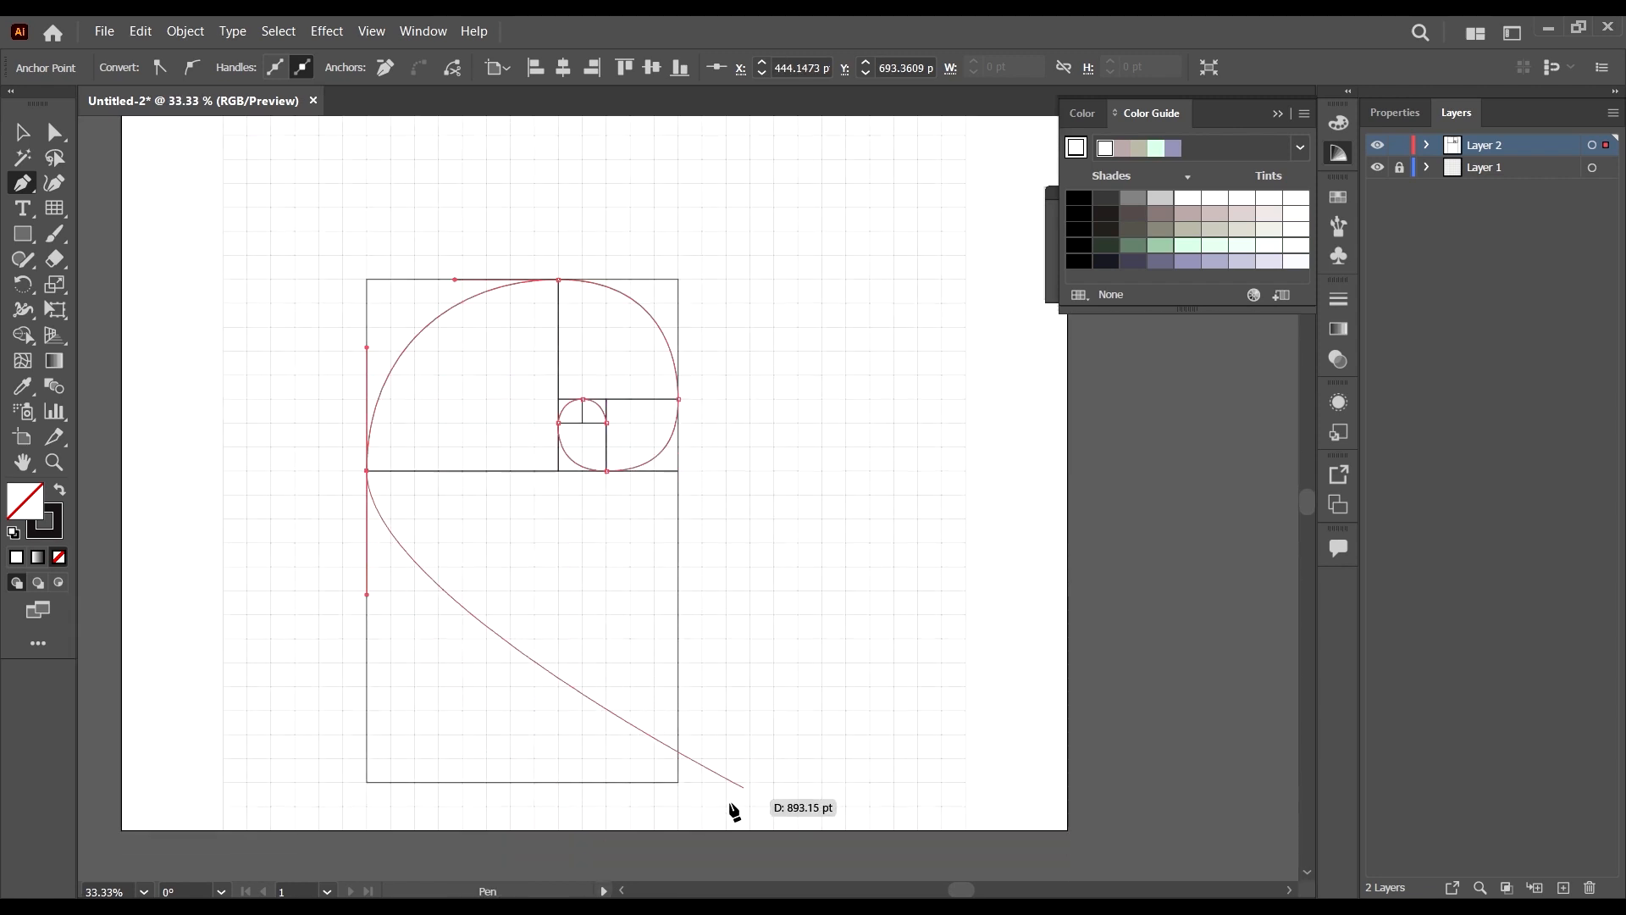
drag(679, 782, 944, 744)
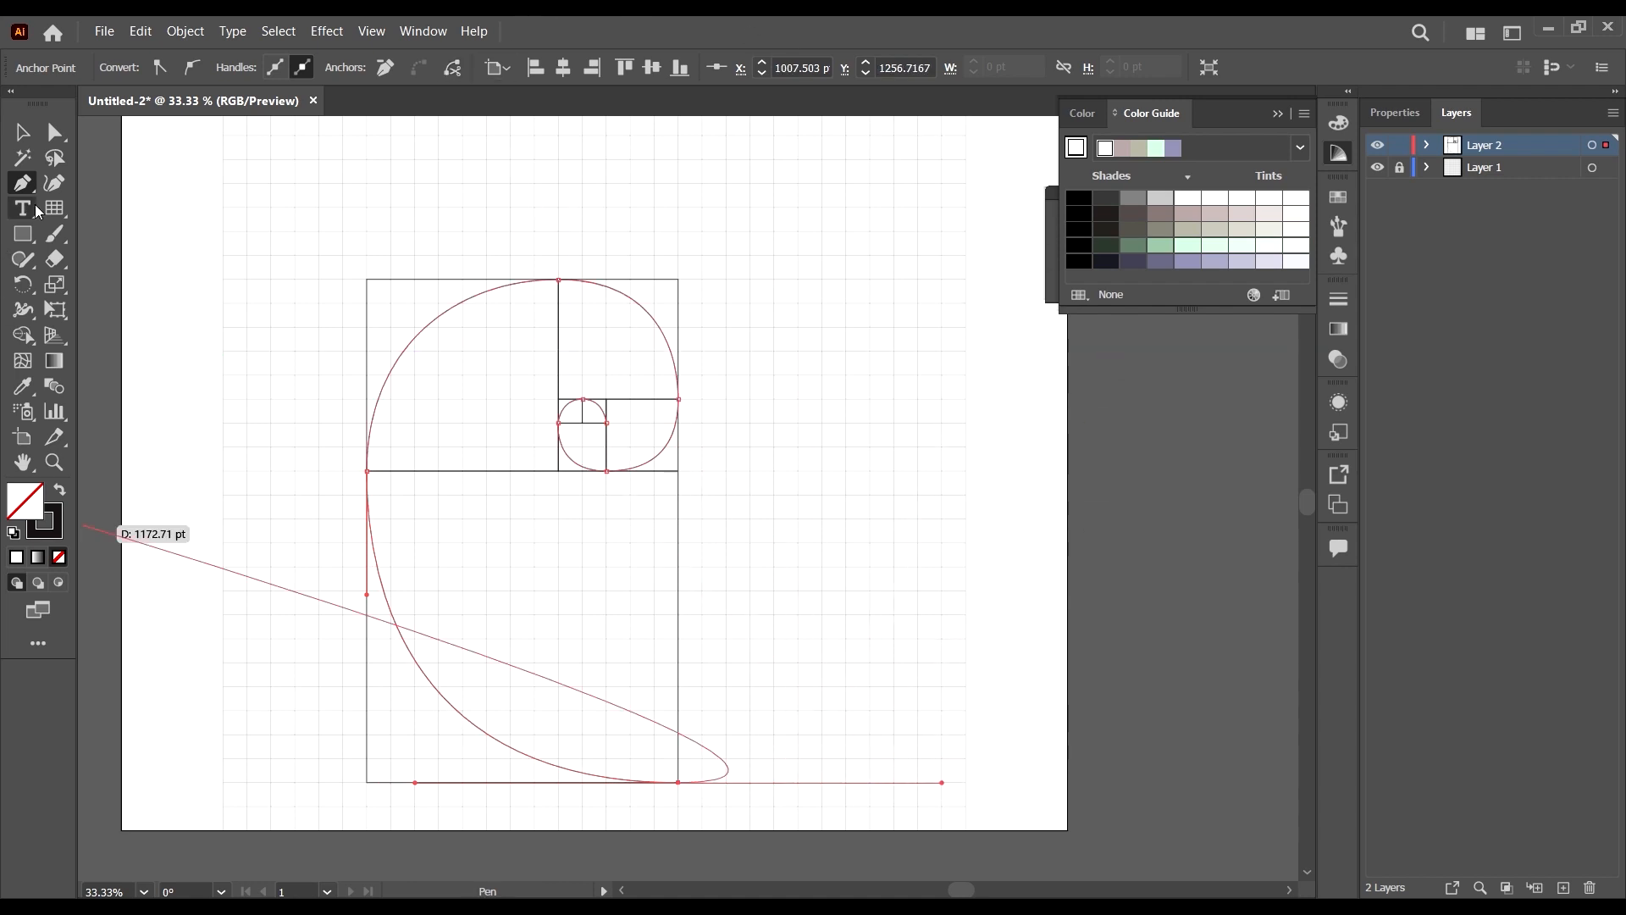
click(55, 131)
click(875, 570)
Shorten the left handle of the spiral's end anchor at the thirteen-cell square's lower-right corner by about two and a half grid cells.
scroll(475, 555, up, 1)
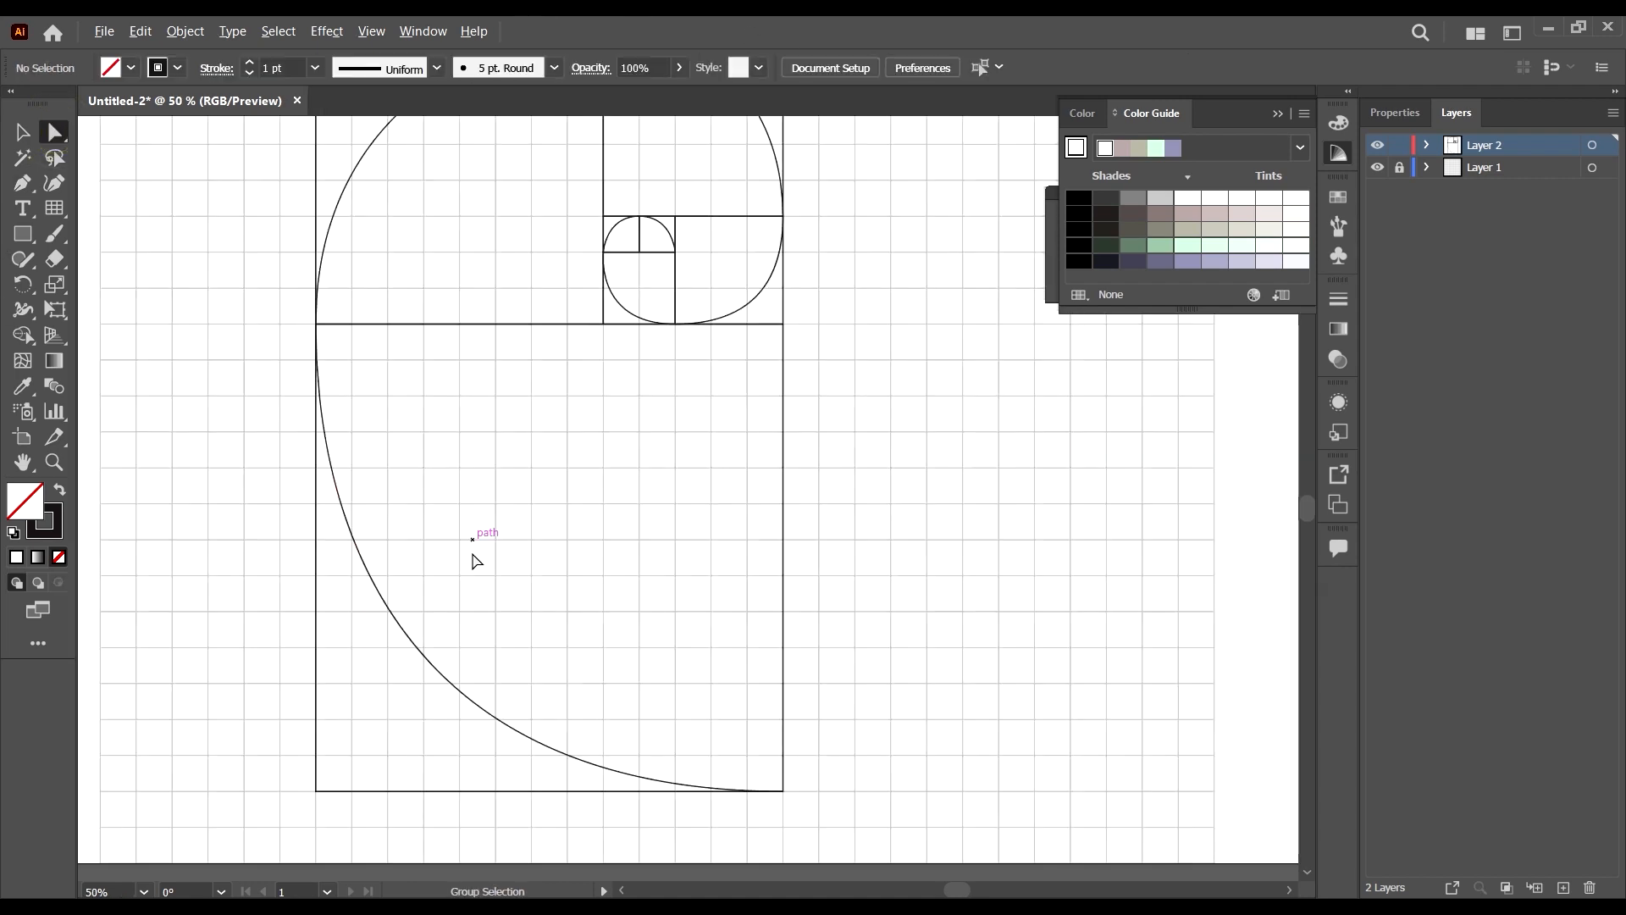
click(460, 570)
click(460, 706)
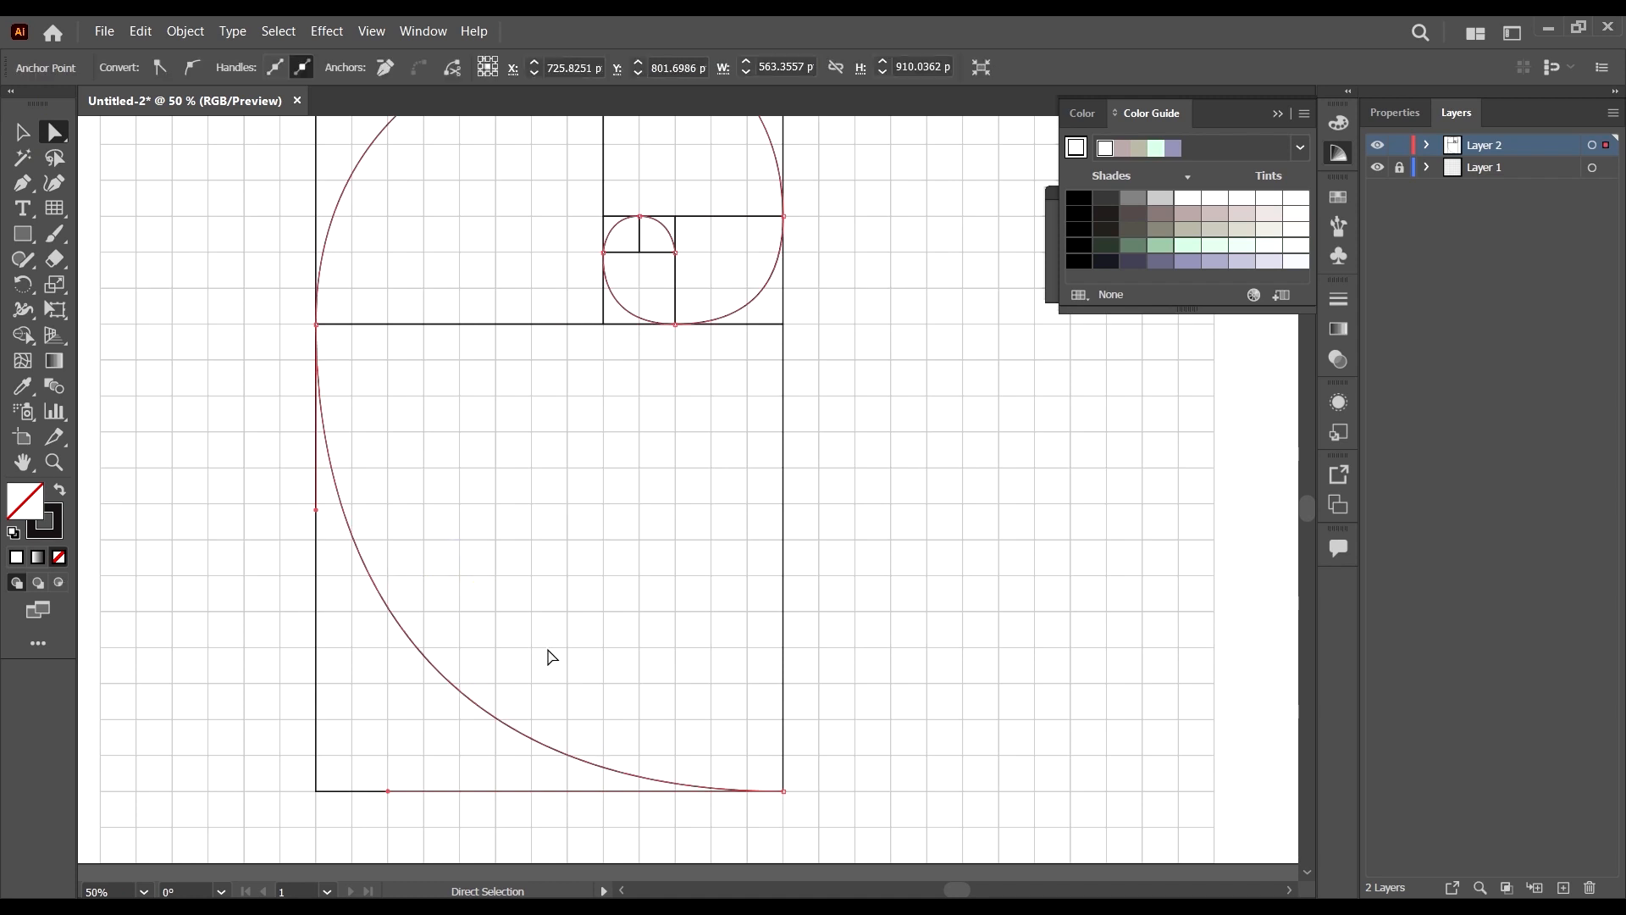
click(784, 791)
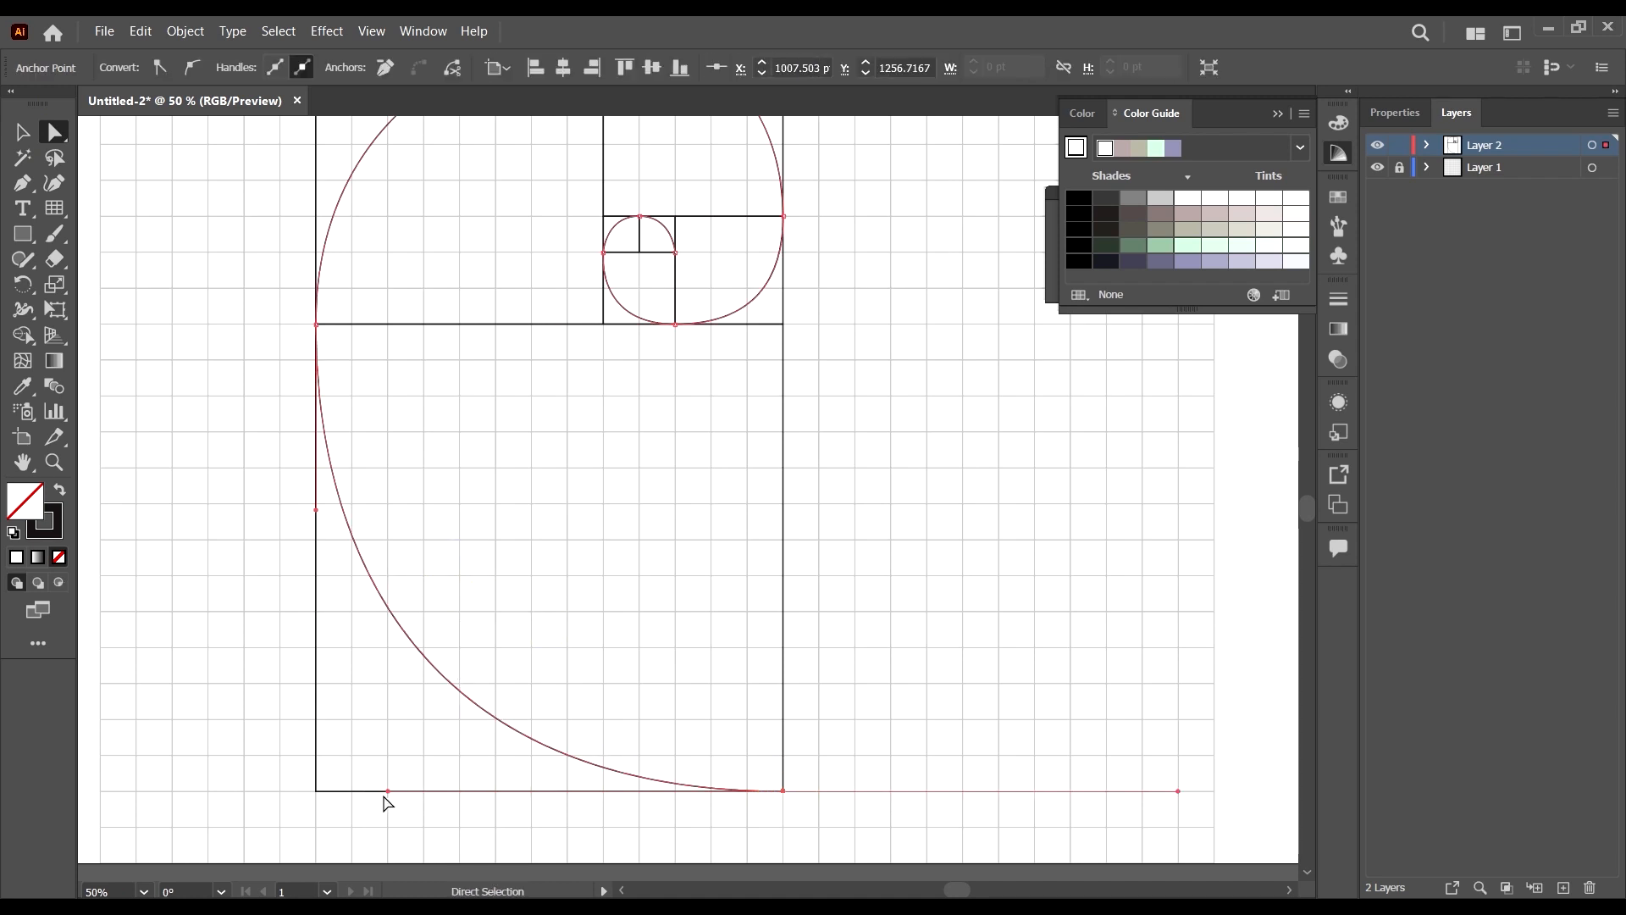
drag(387, 791, 480, 807)
At the spiral's leftmost anchor, shorten the upper handle by about half a grid cell and lengthen the lower handle by about one and a half.
scroll(456, 474, up, 3)
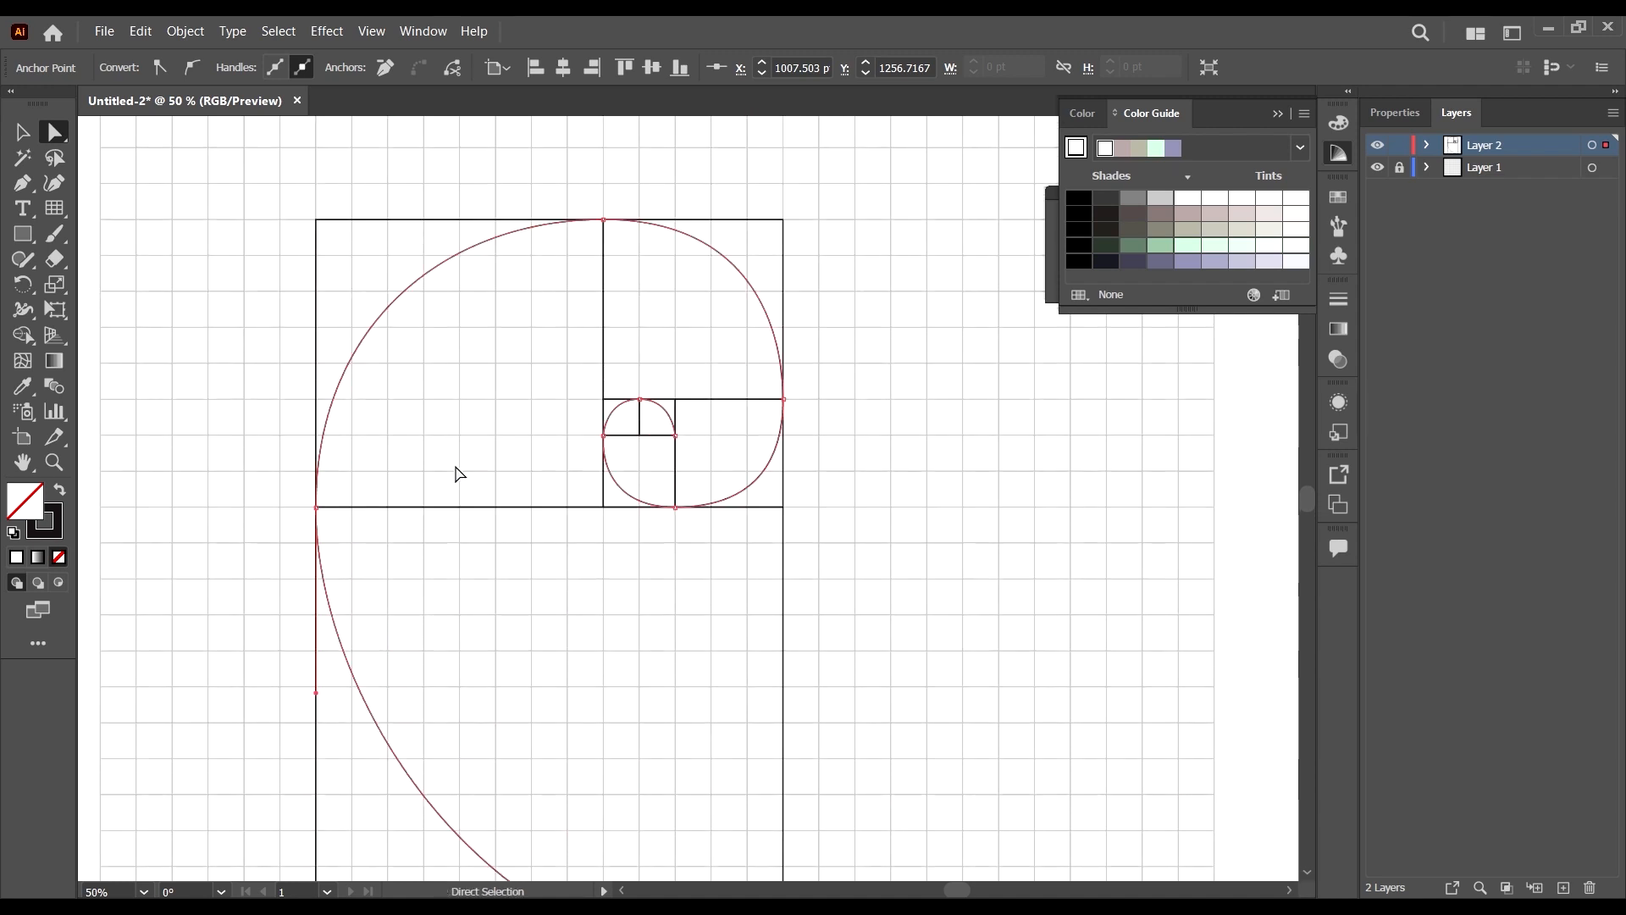
click(316, 507)
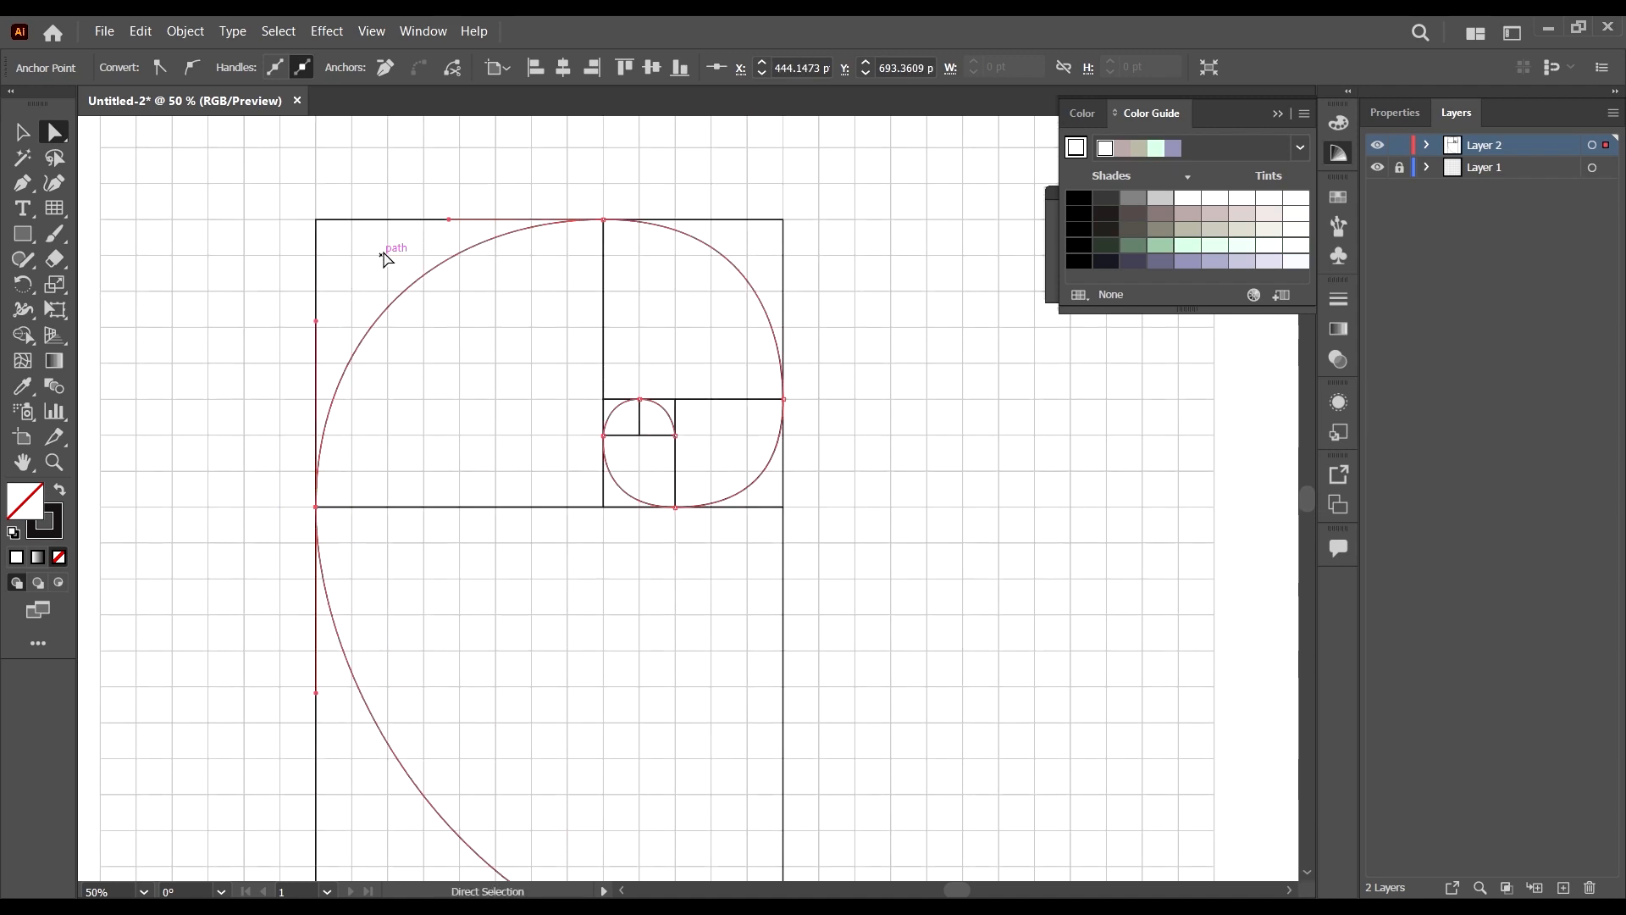
mouse_move(318, 321)
mouse_down()
mouse_move(316, 352)
mouse_move(311, 340)
mouse_up()
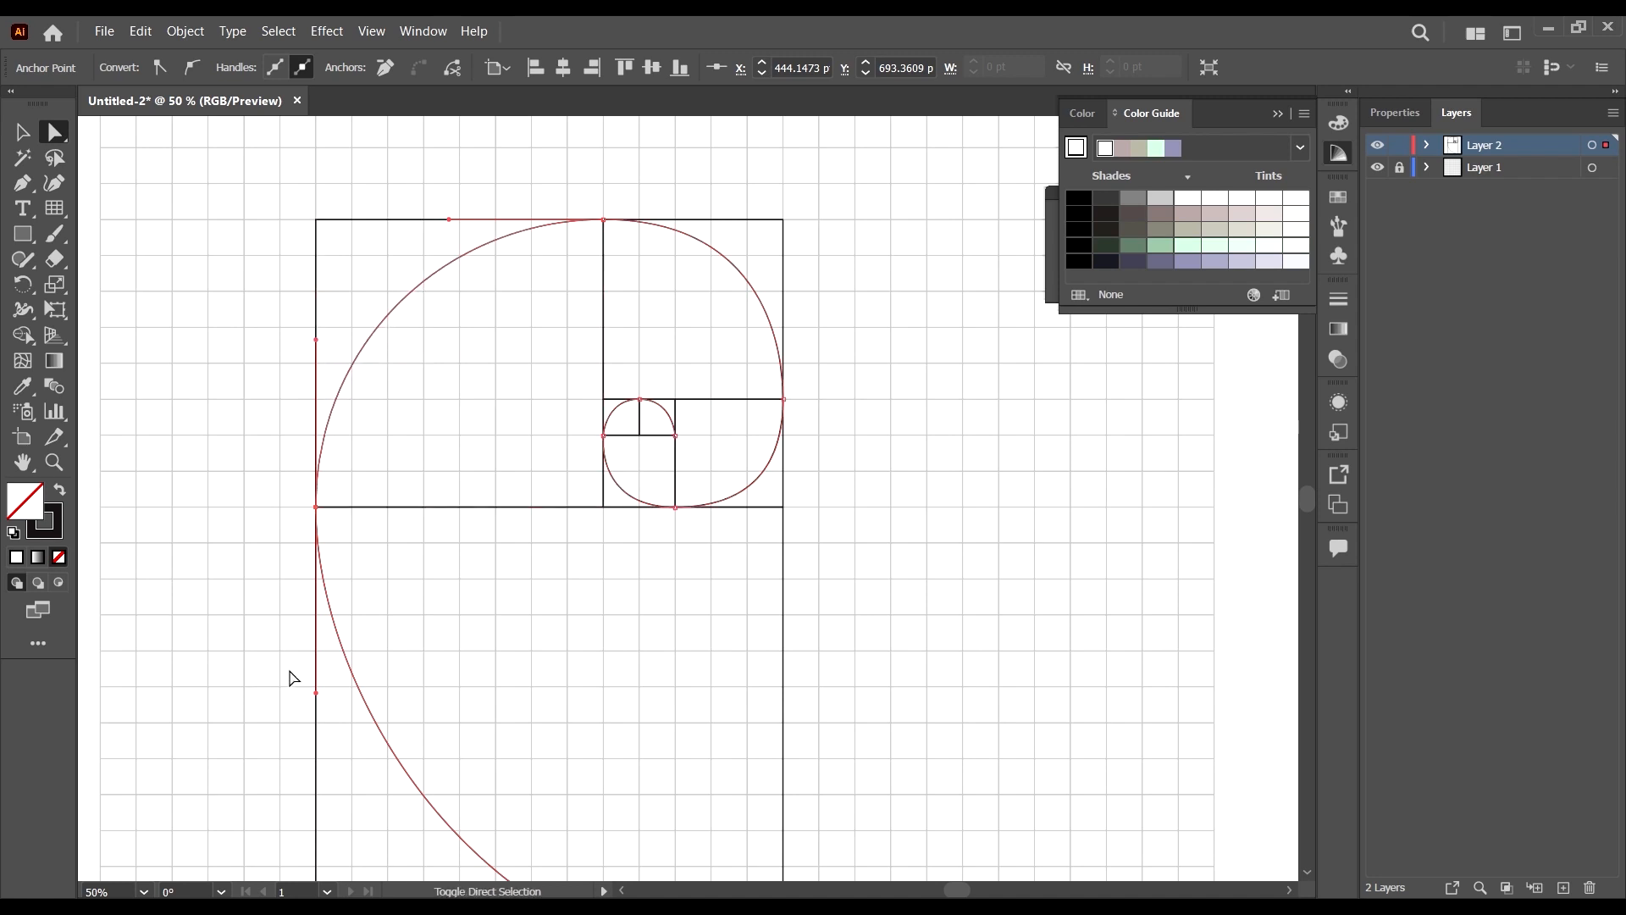
drag(317, 693, 312, 749)
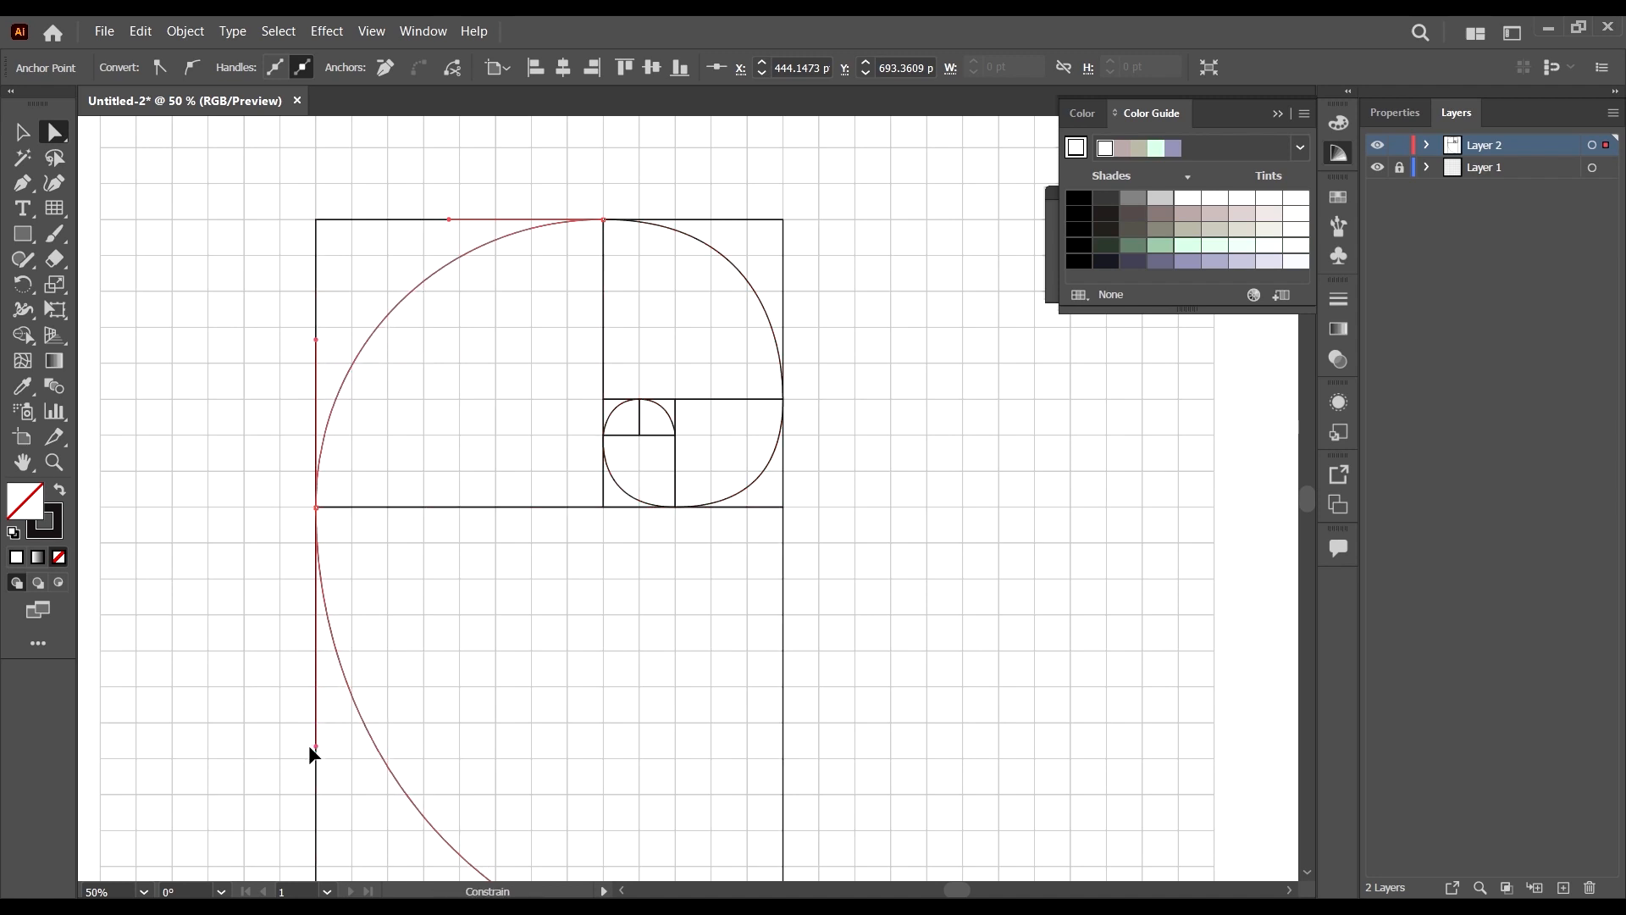
Shorten both vertical handles of the anchor at the three-cell square's upper-right corner to about one grid cell each, and deselect the spiral.
scroll(634, 432, up, 2)
click(753, 355)
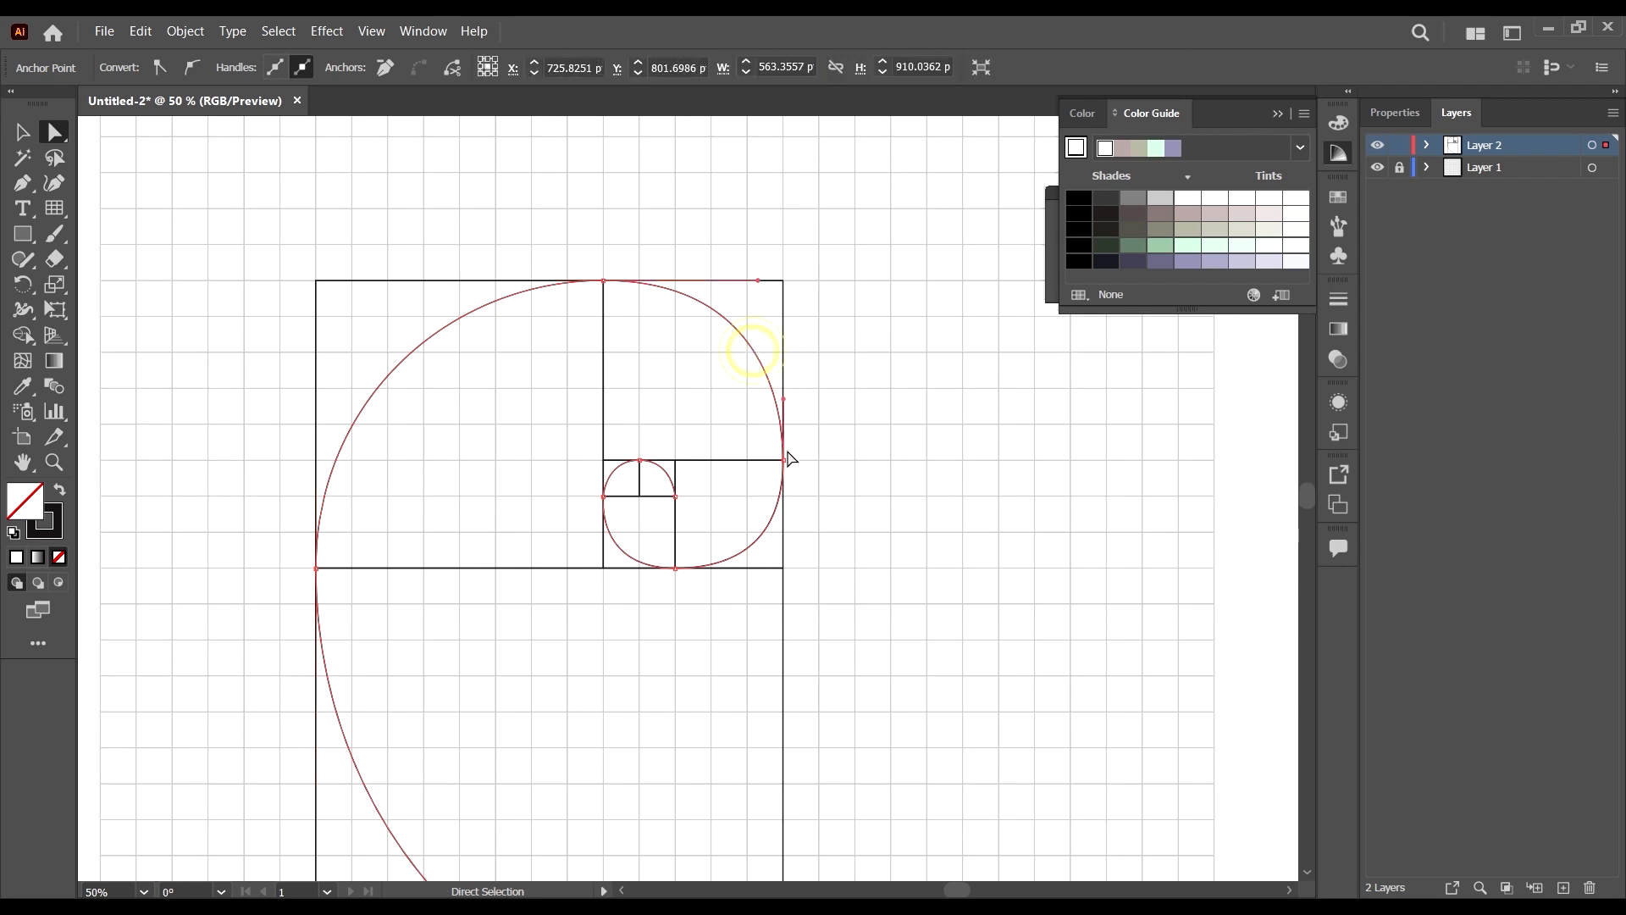
click(783, 403)
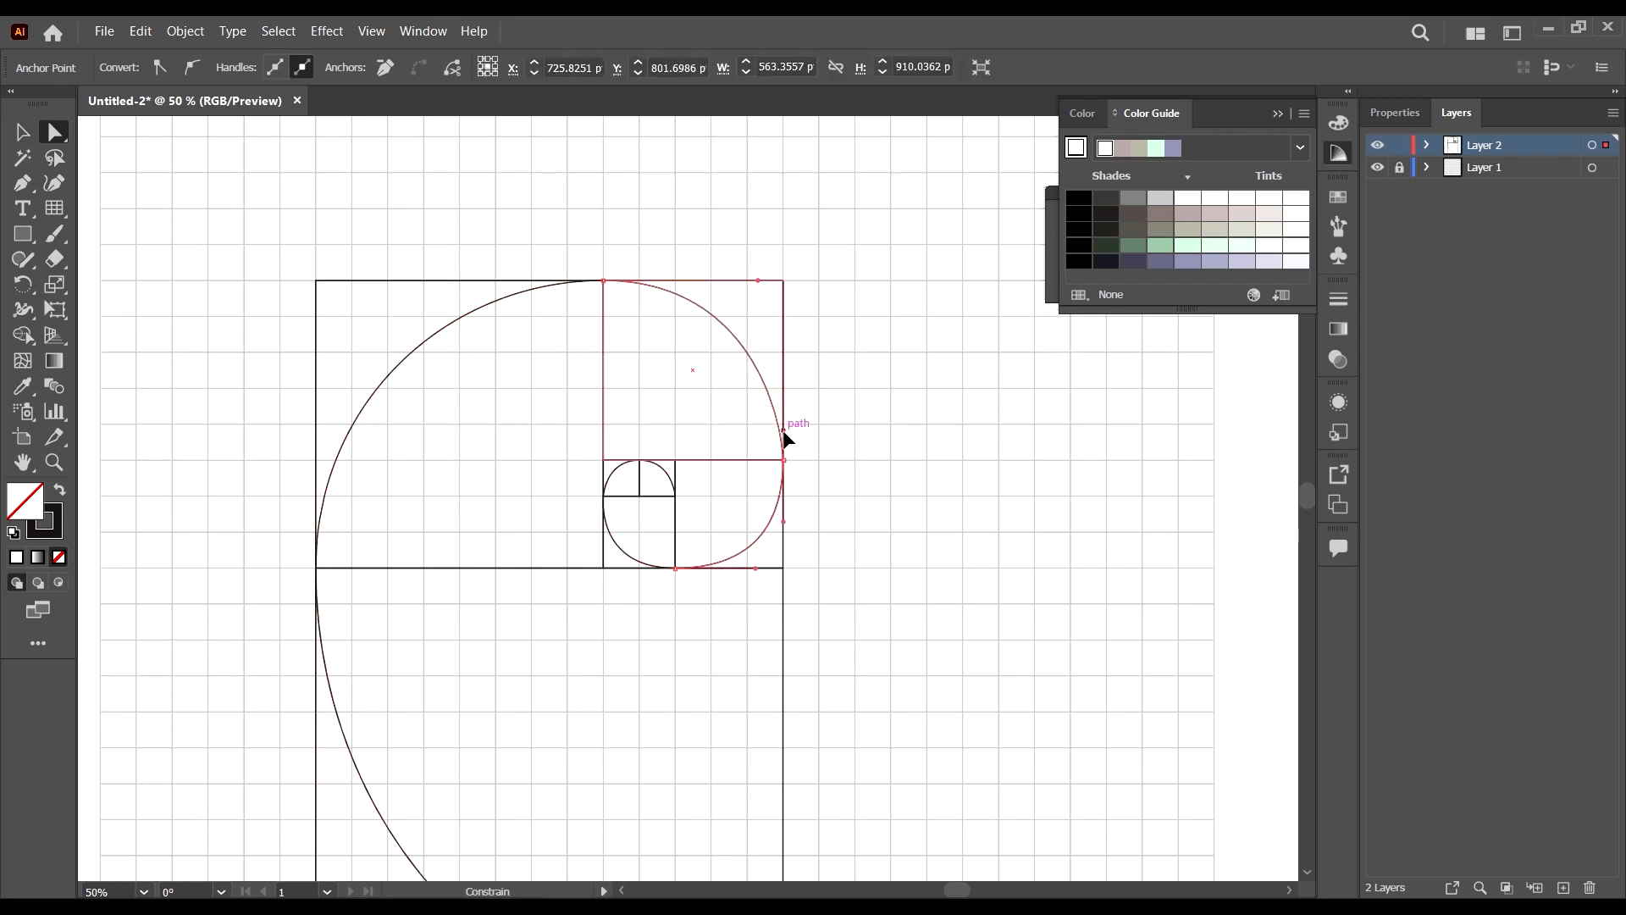
click(781, 430)
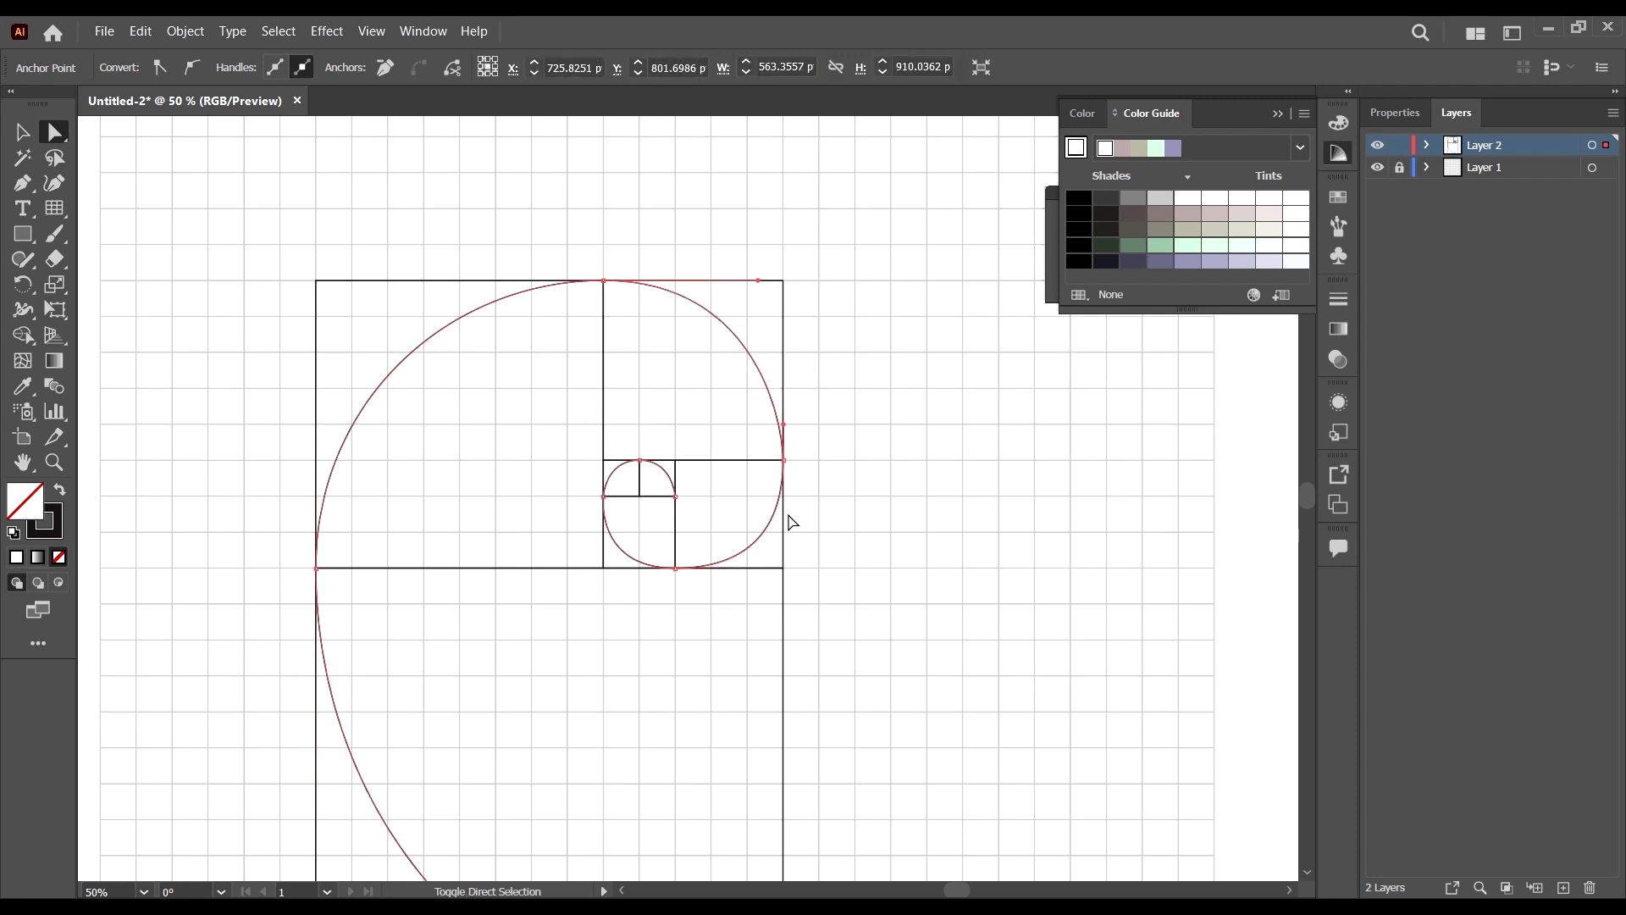
click(782, 462)
click(782, 521)
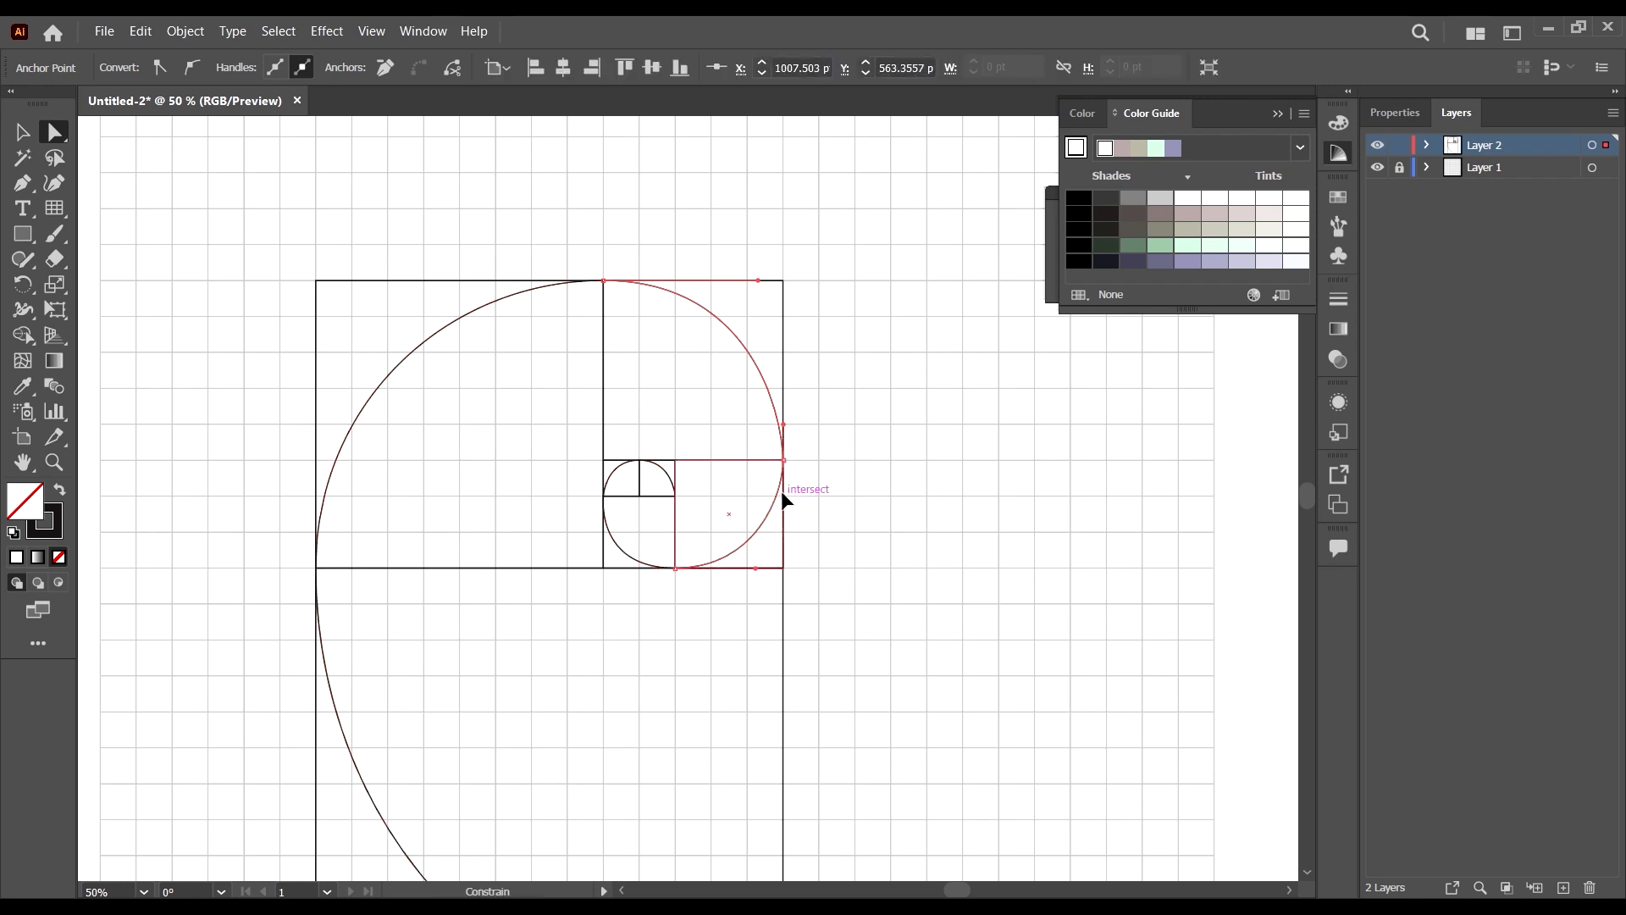
click(783, 487)
scroll(807, 532, down, 2)
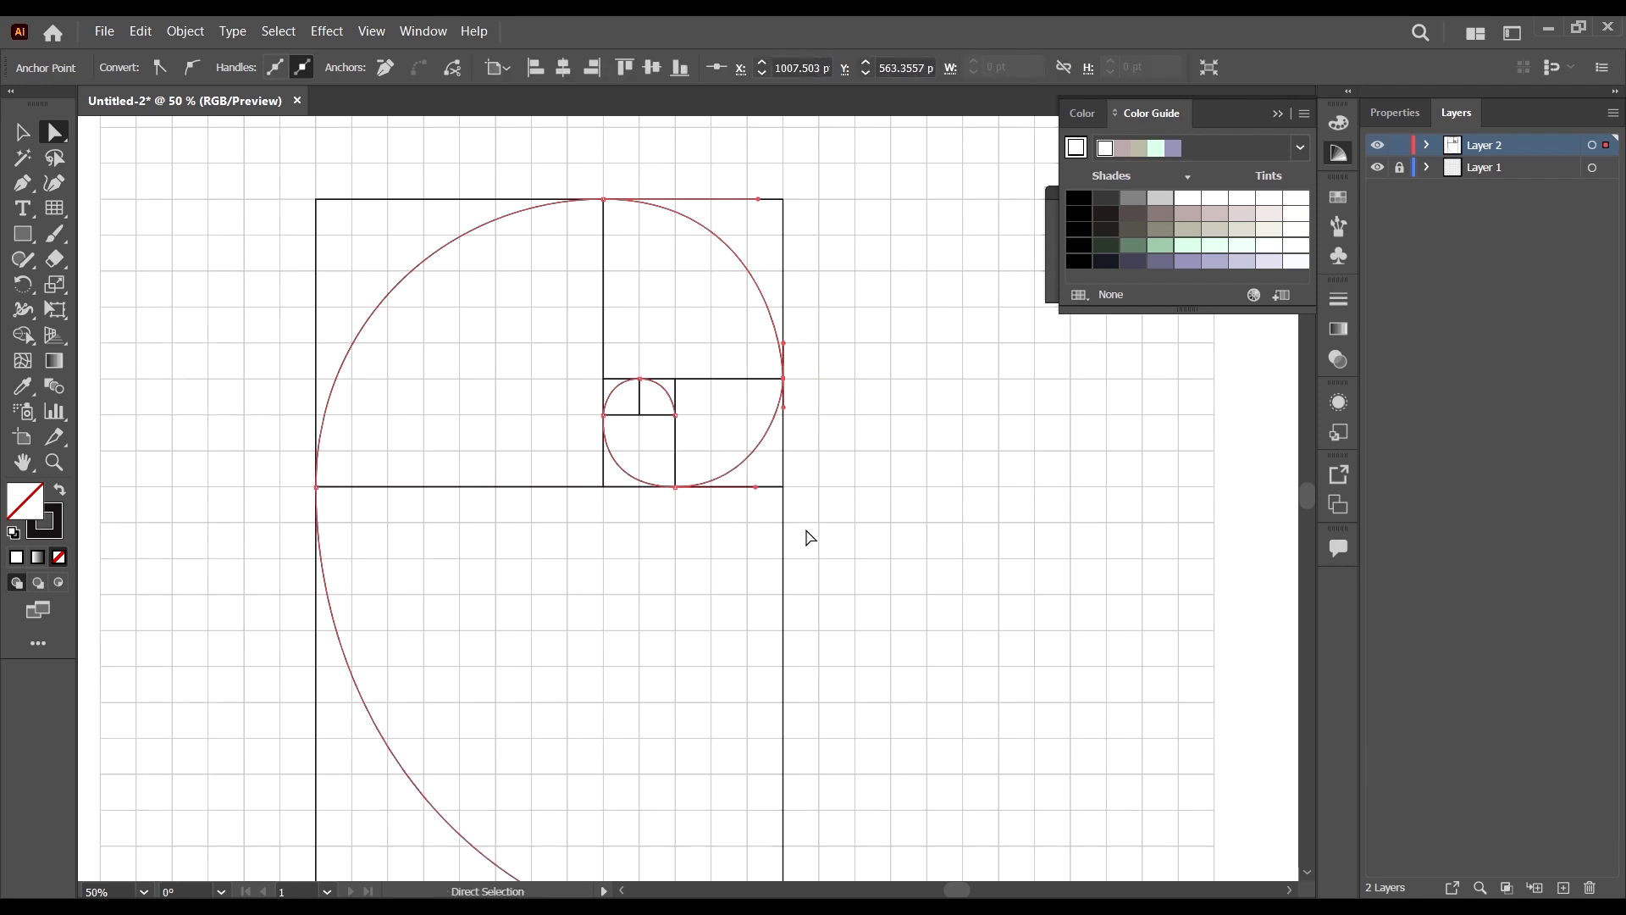
click(876, 540)
Slightly shorten the left handle of the anchor at the two-cell square's lower-right corner.
scroll(744, 444, up, 3)
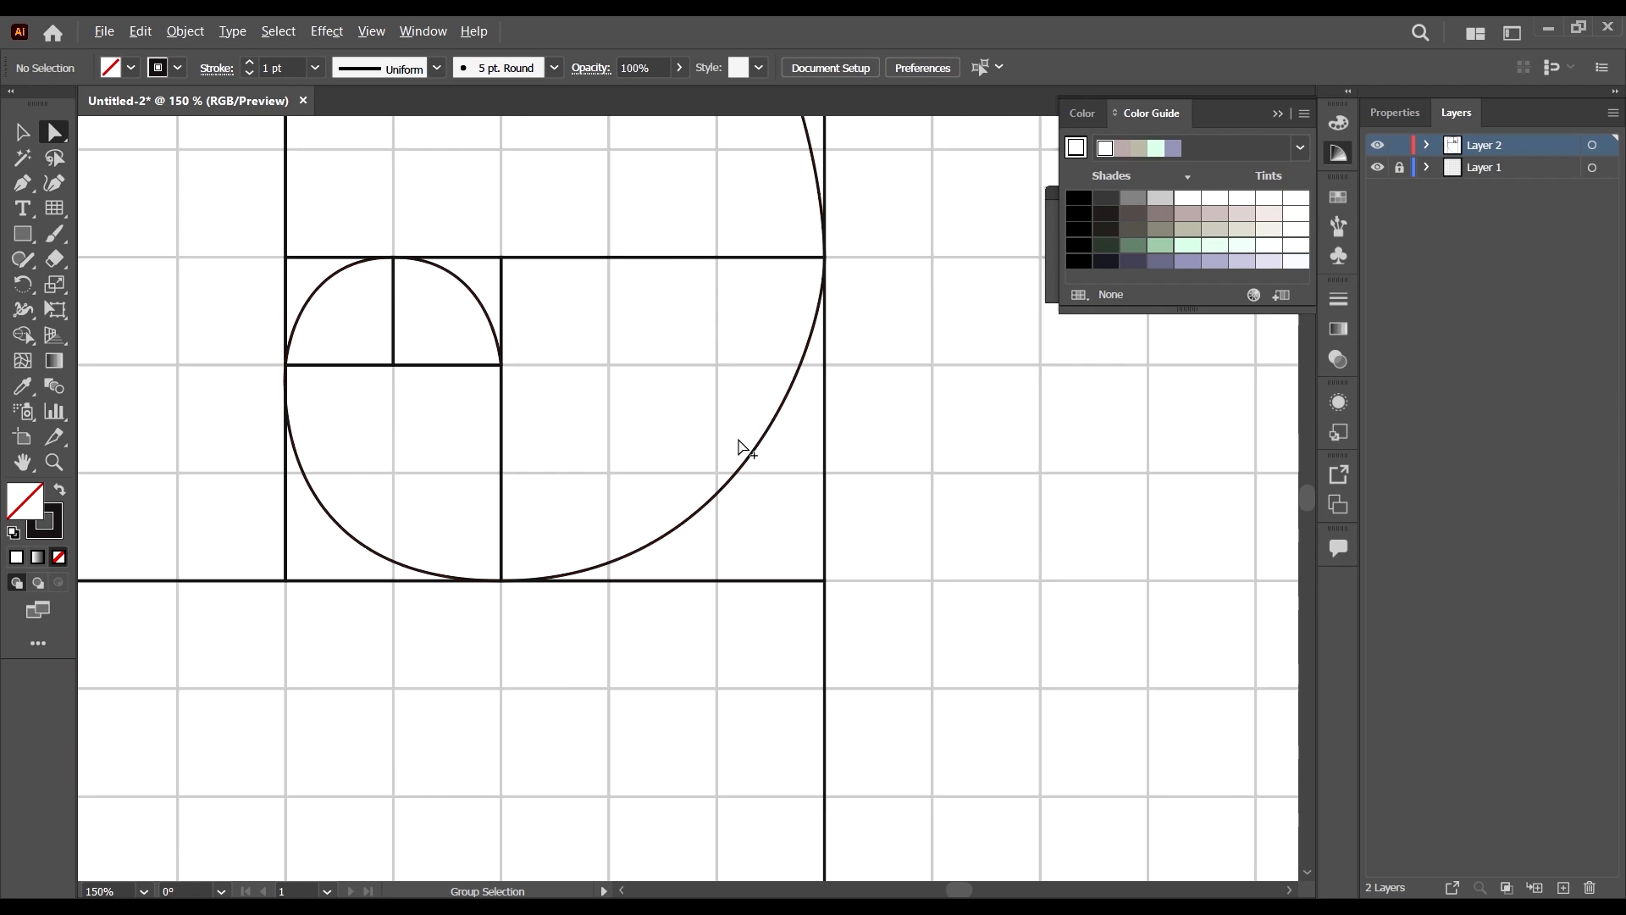
click(405, 565)
click(500, 581)
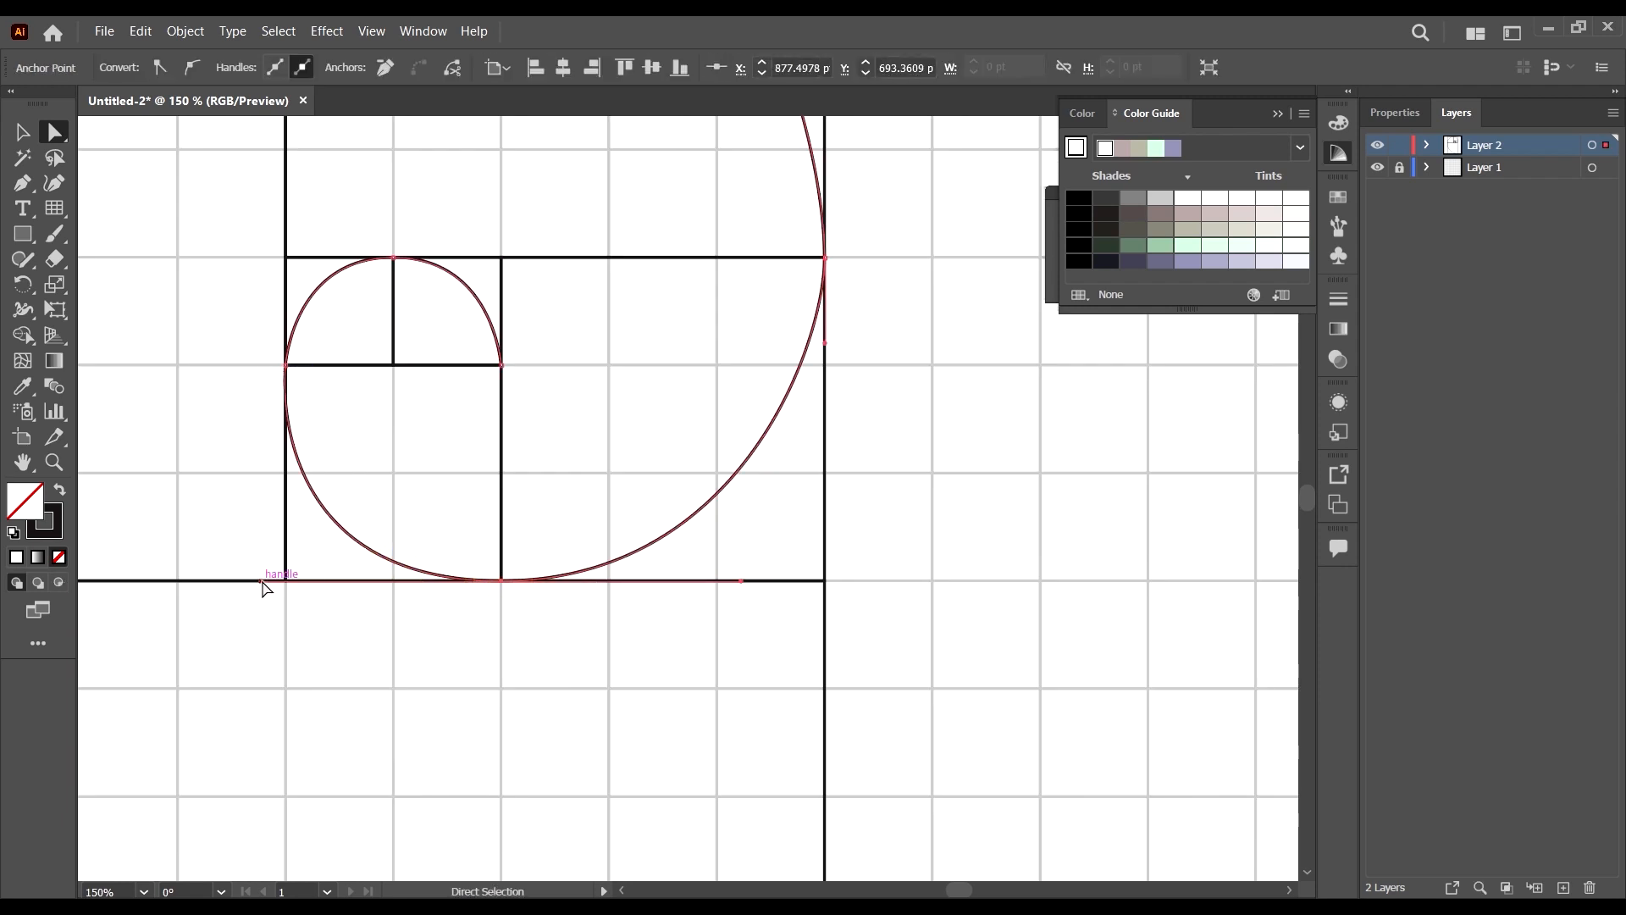
mouse_move(262, 582)
mouse_down()
mouse_move(294, 581)
mouse_move(280, 580)
mouse_up()
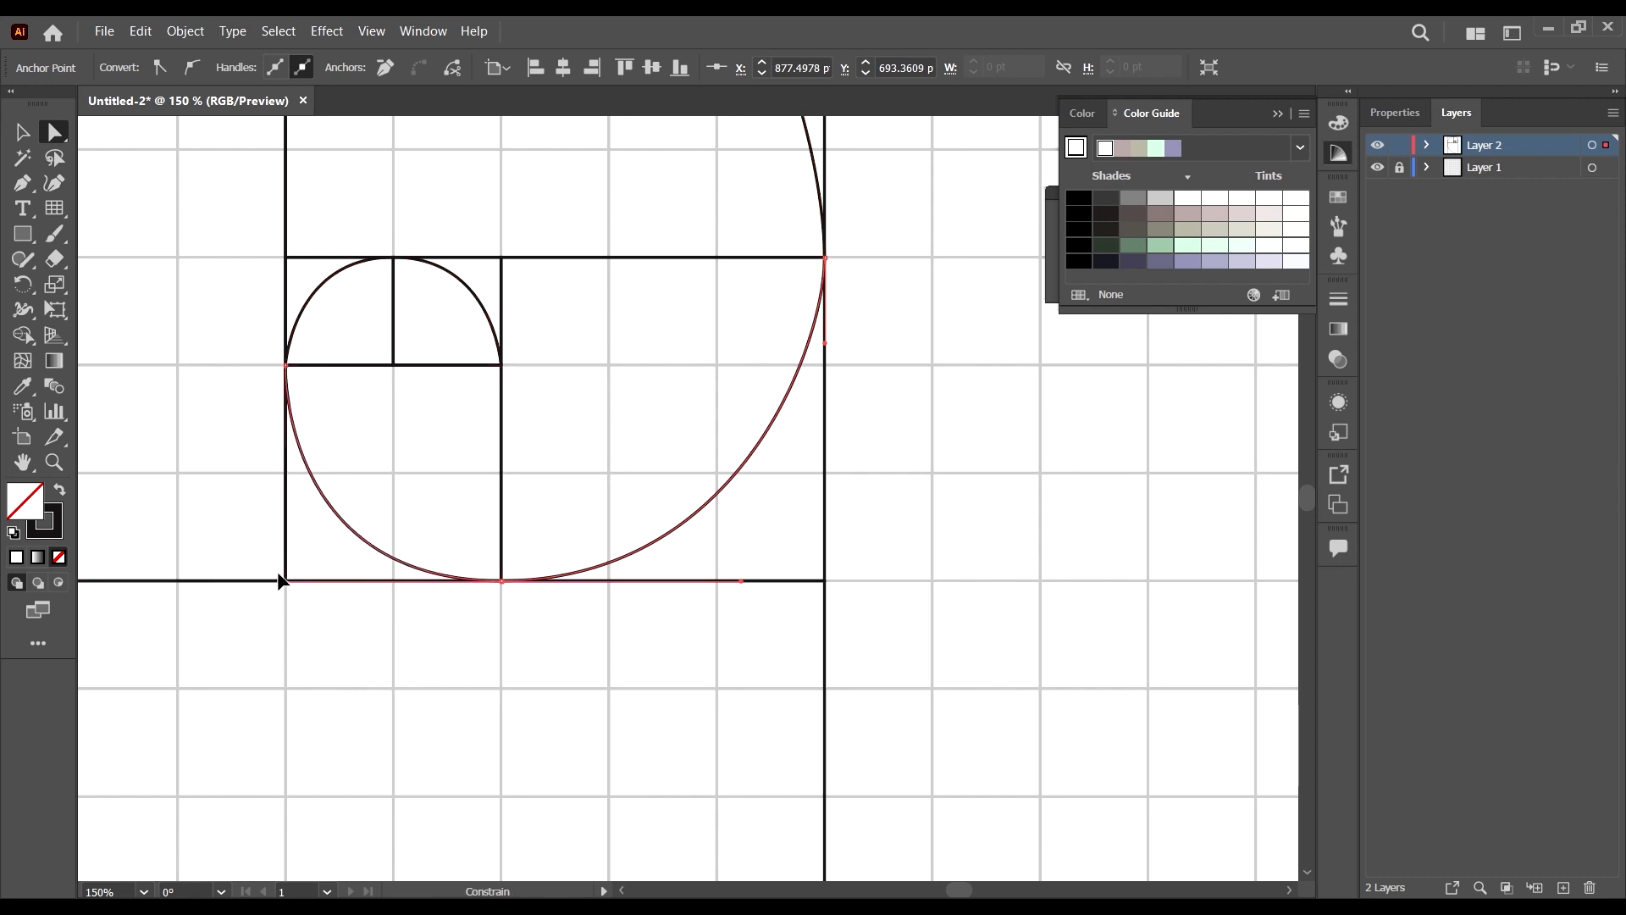
Slightly lengthen the left handles of the anchors above the one-cell squares and at the two-cell square's lower-right corner, and deselect the spiral.
click(286, 365)
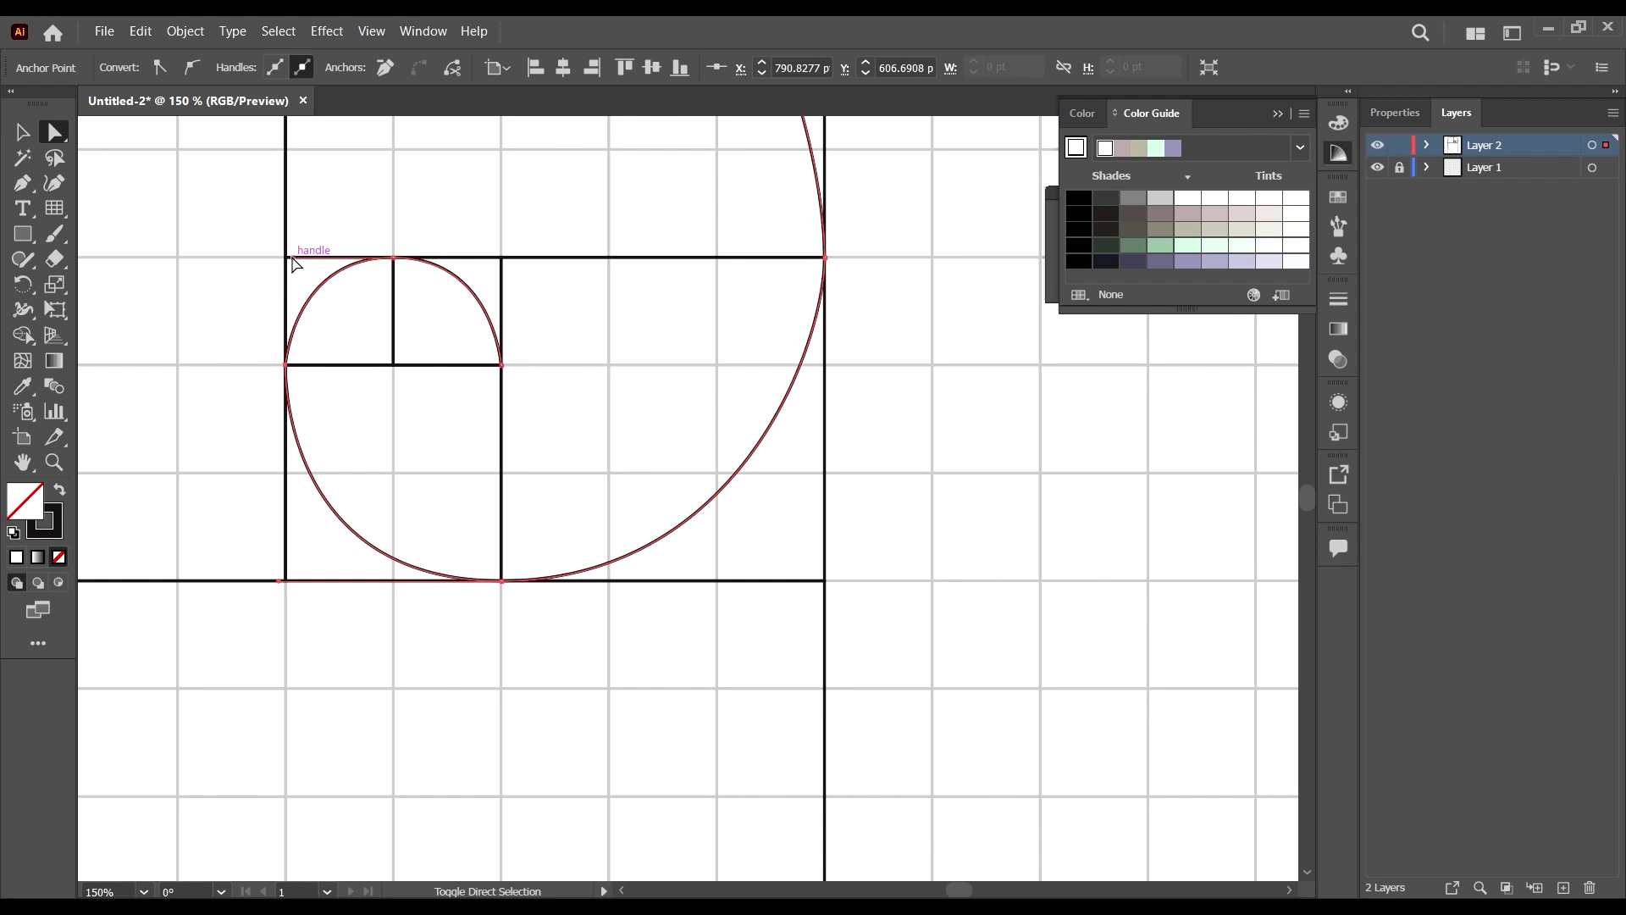
drag(292, 264, 281, 256)
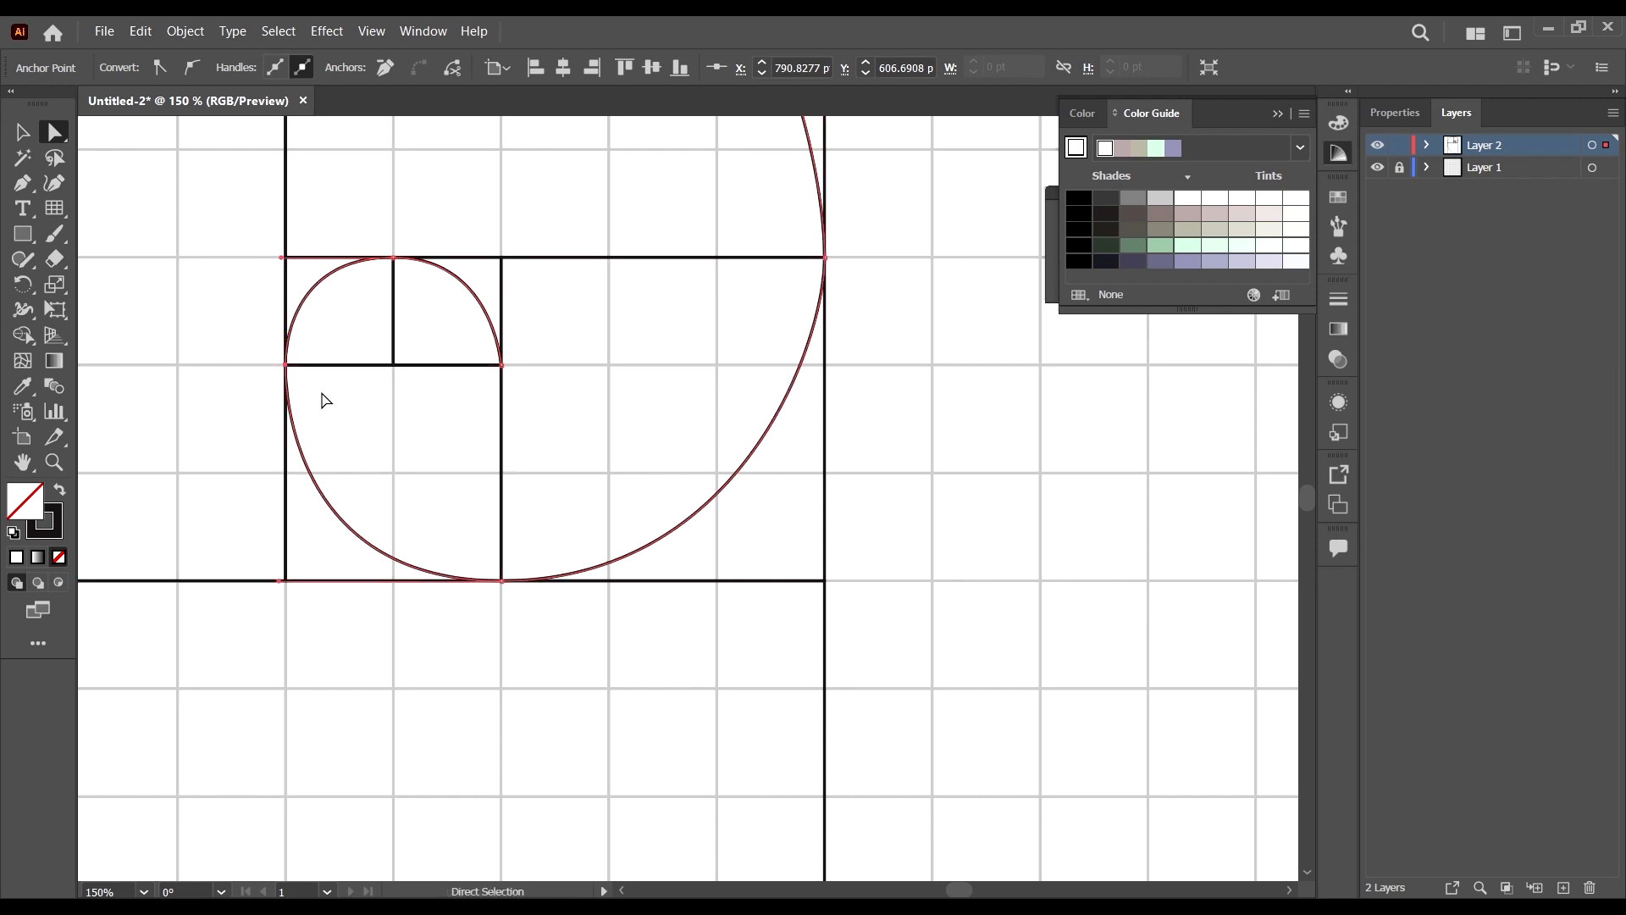
click(500, 582)
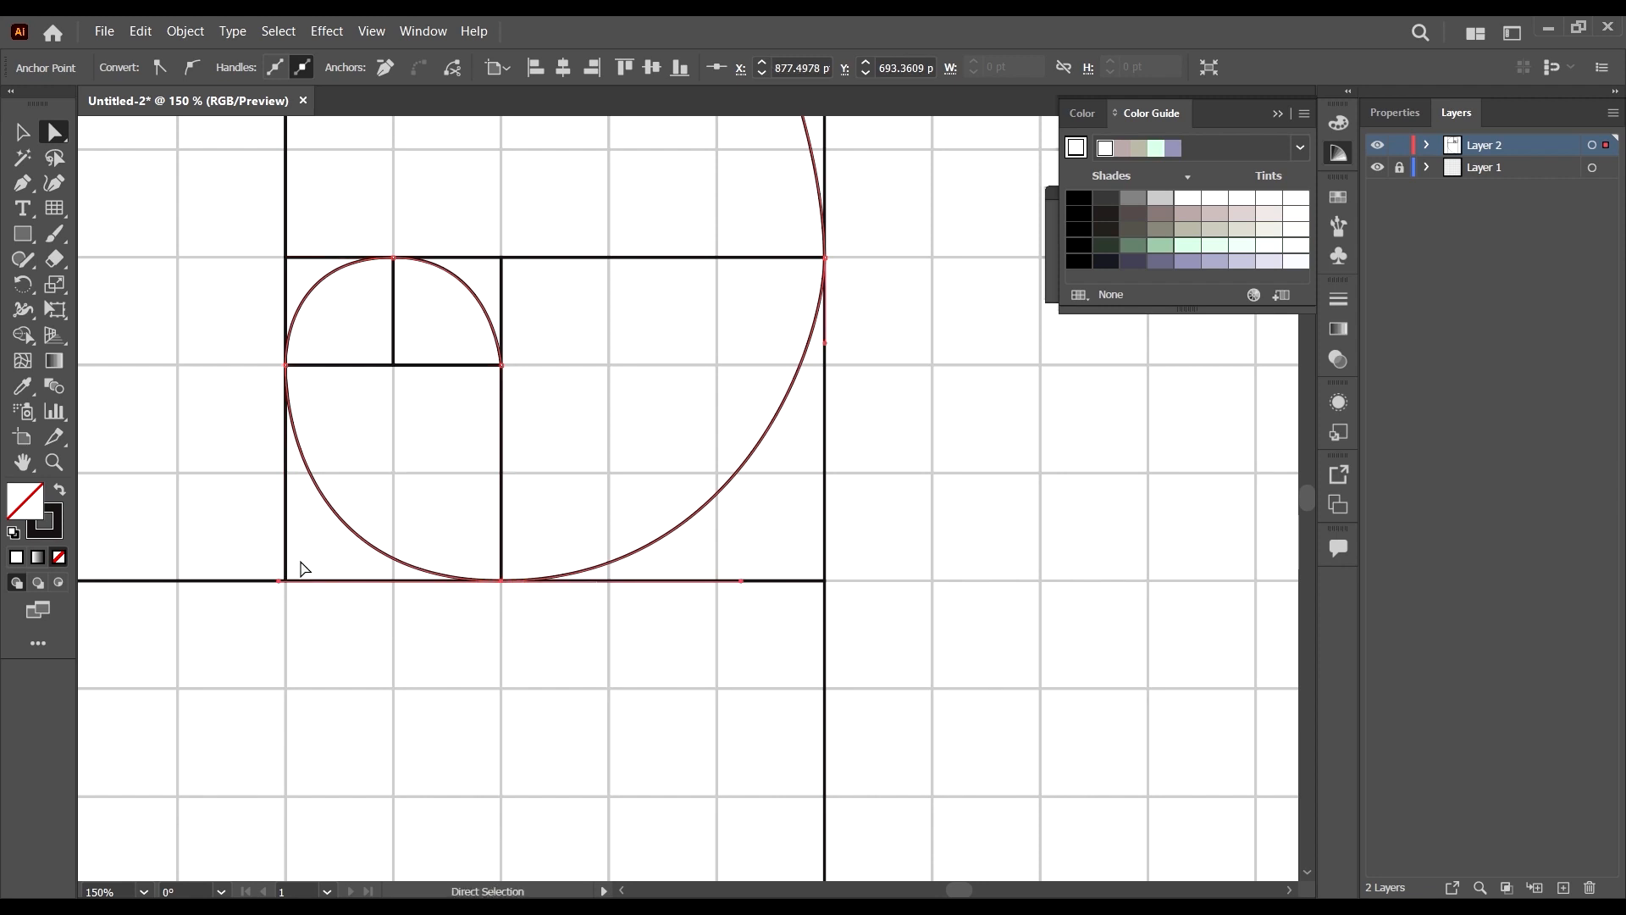
drag(279, 582, 260, 581)
alt+scroll(807, 417, down, 5)
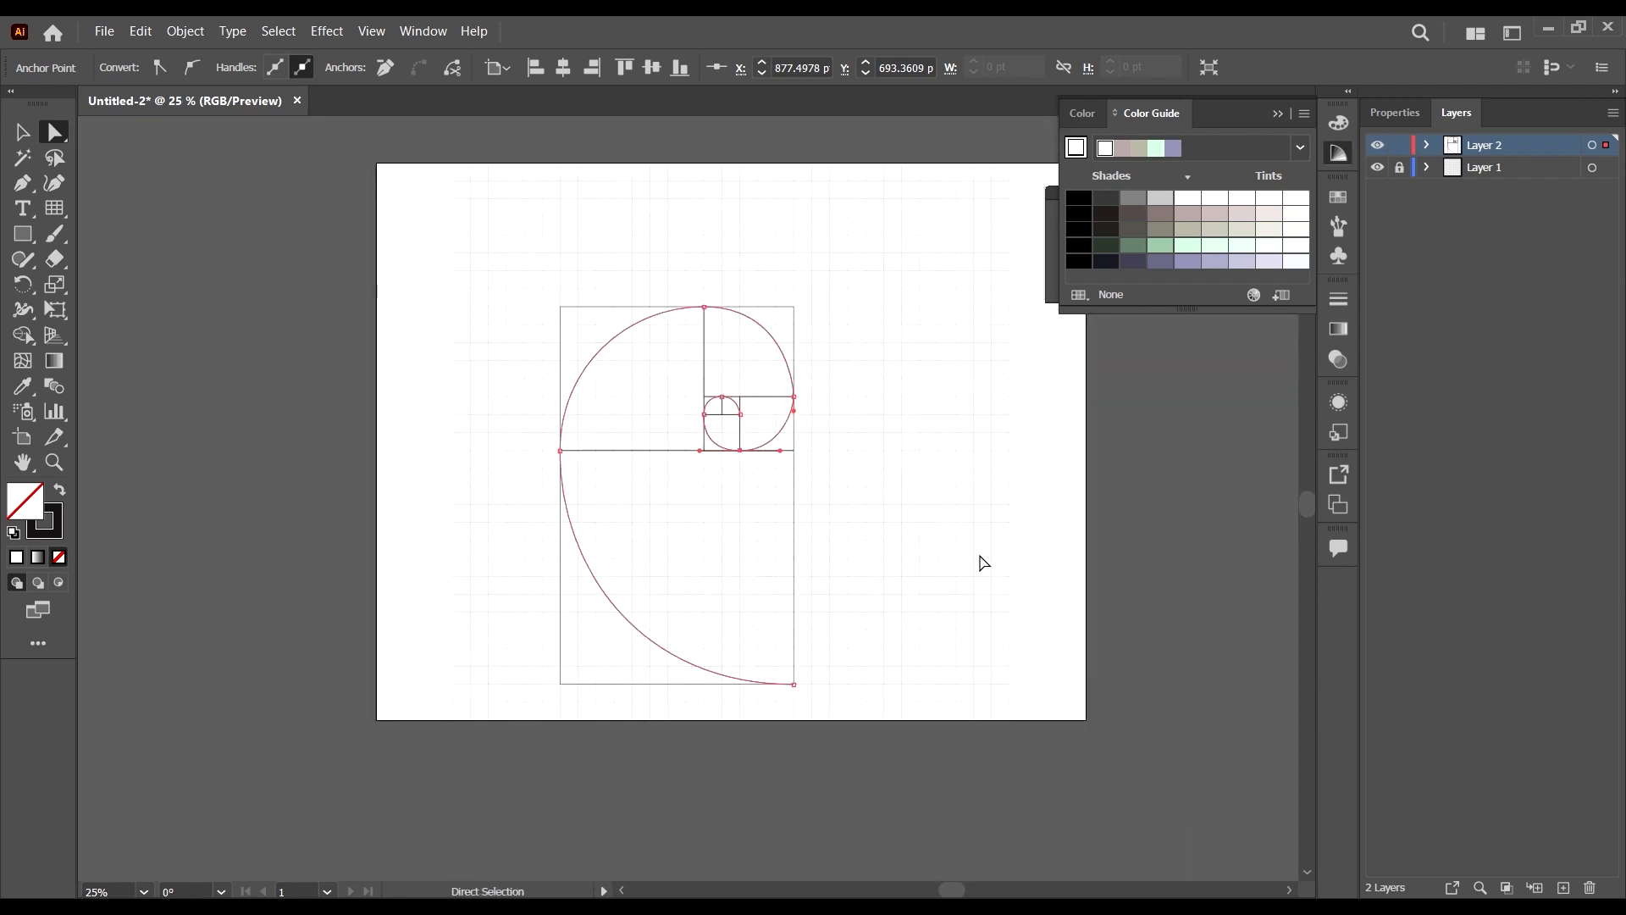
key(v)
click(1045, 563)
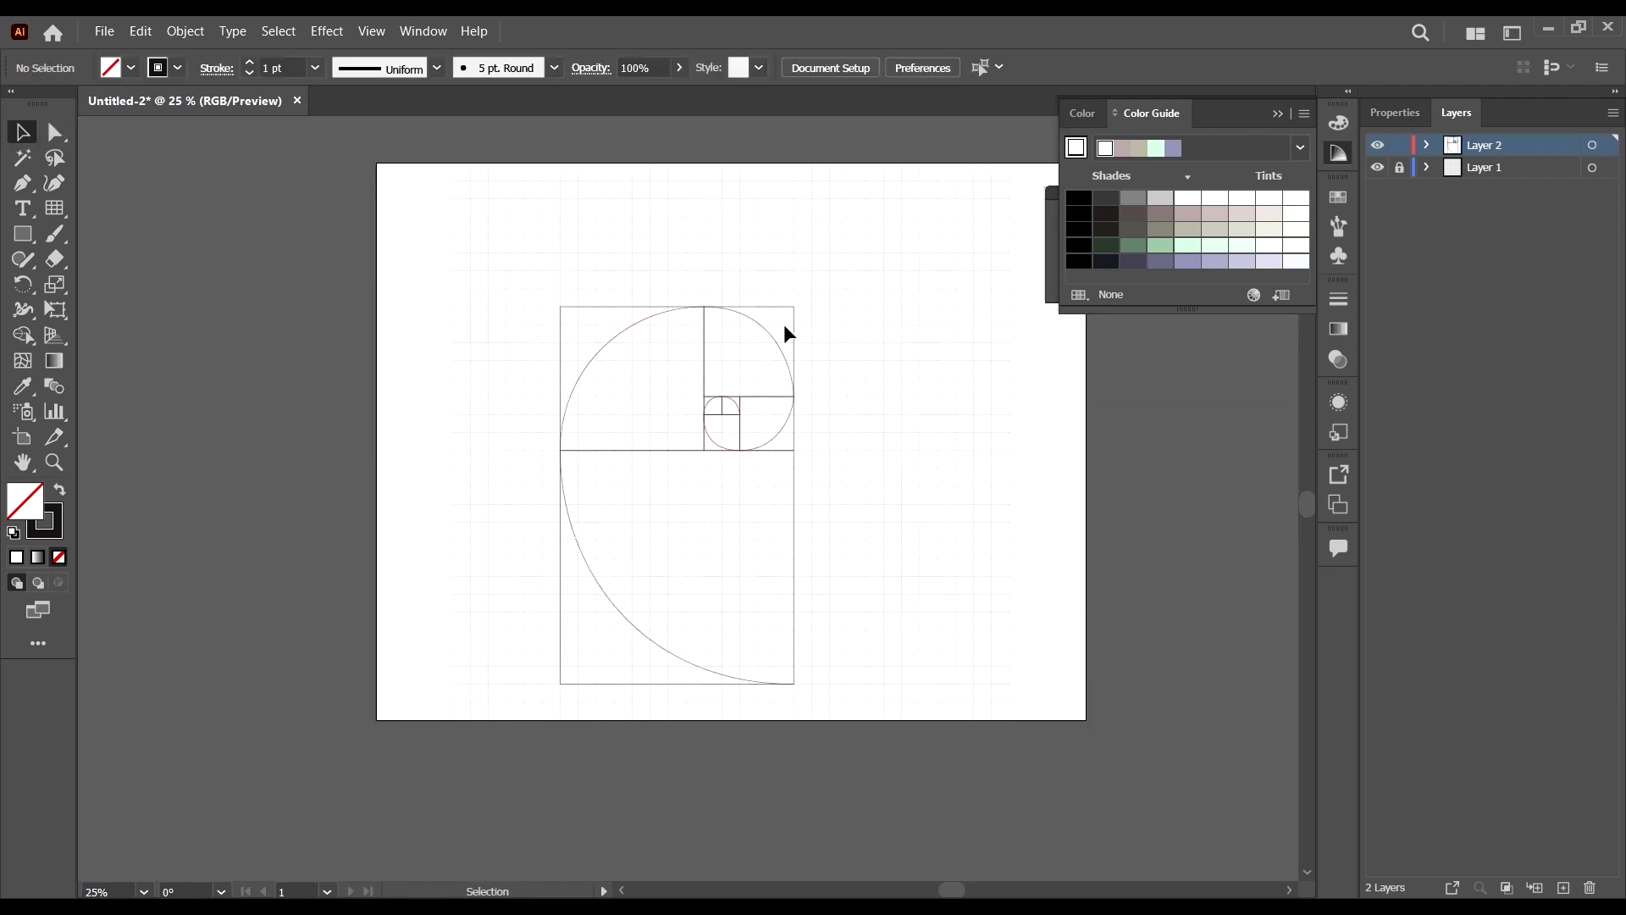
Try swapping the fill and stroke of the spiral path, and undo the swap.
click(769, 342)
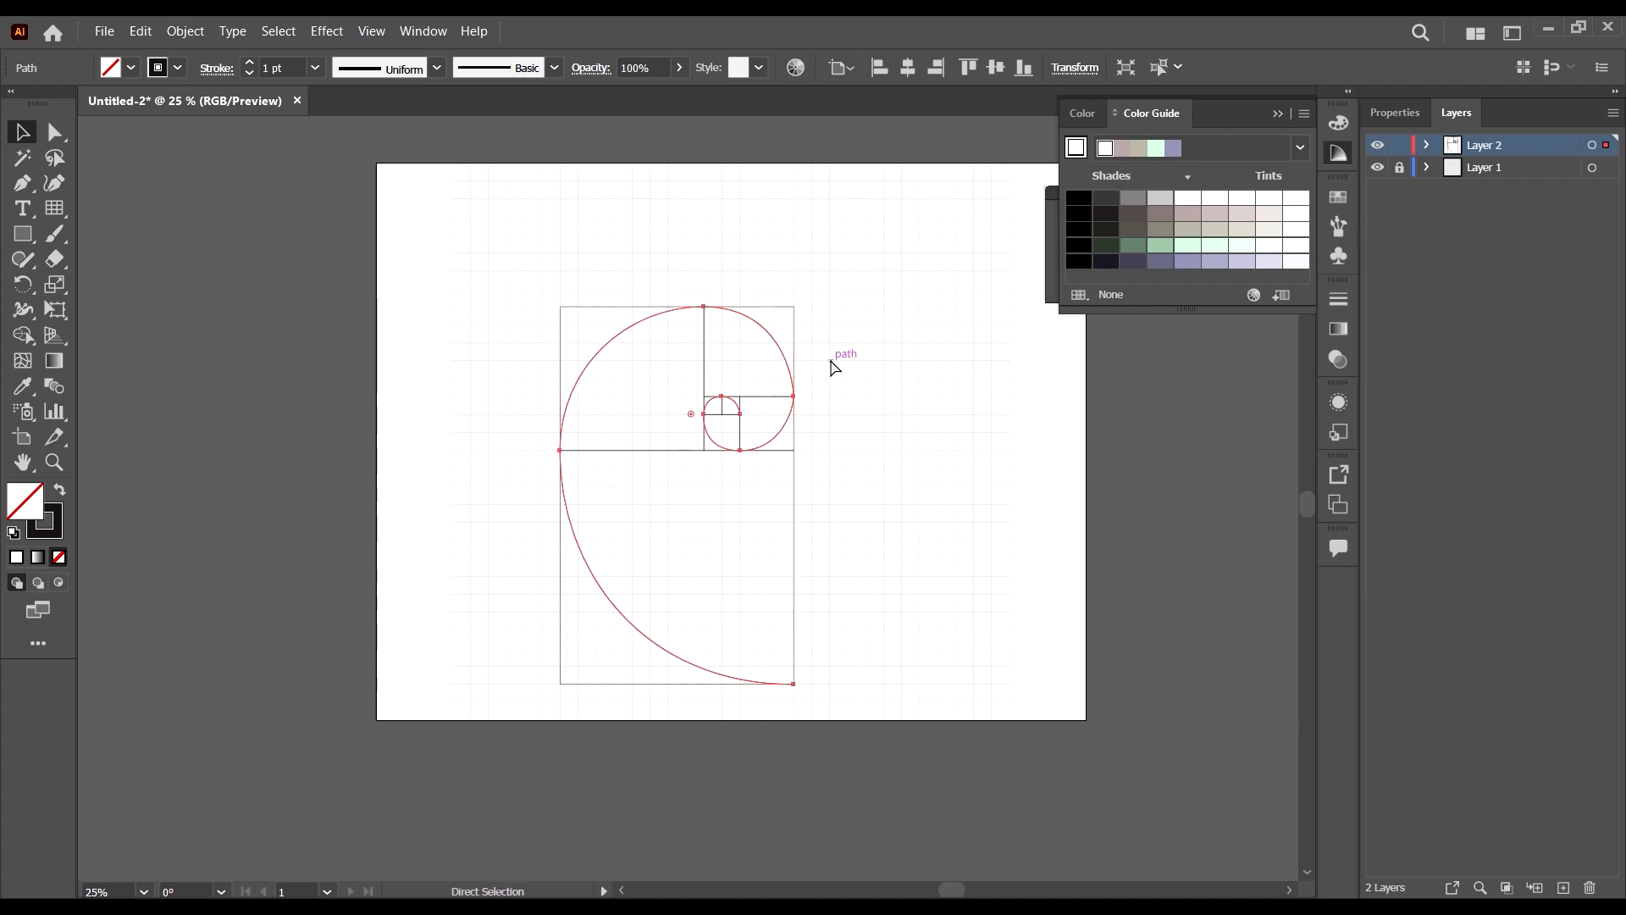
key(shift+x)
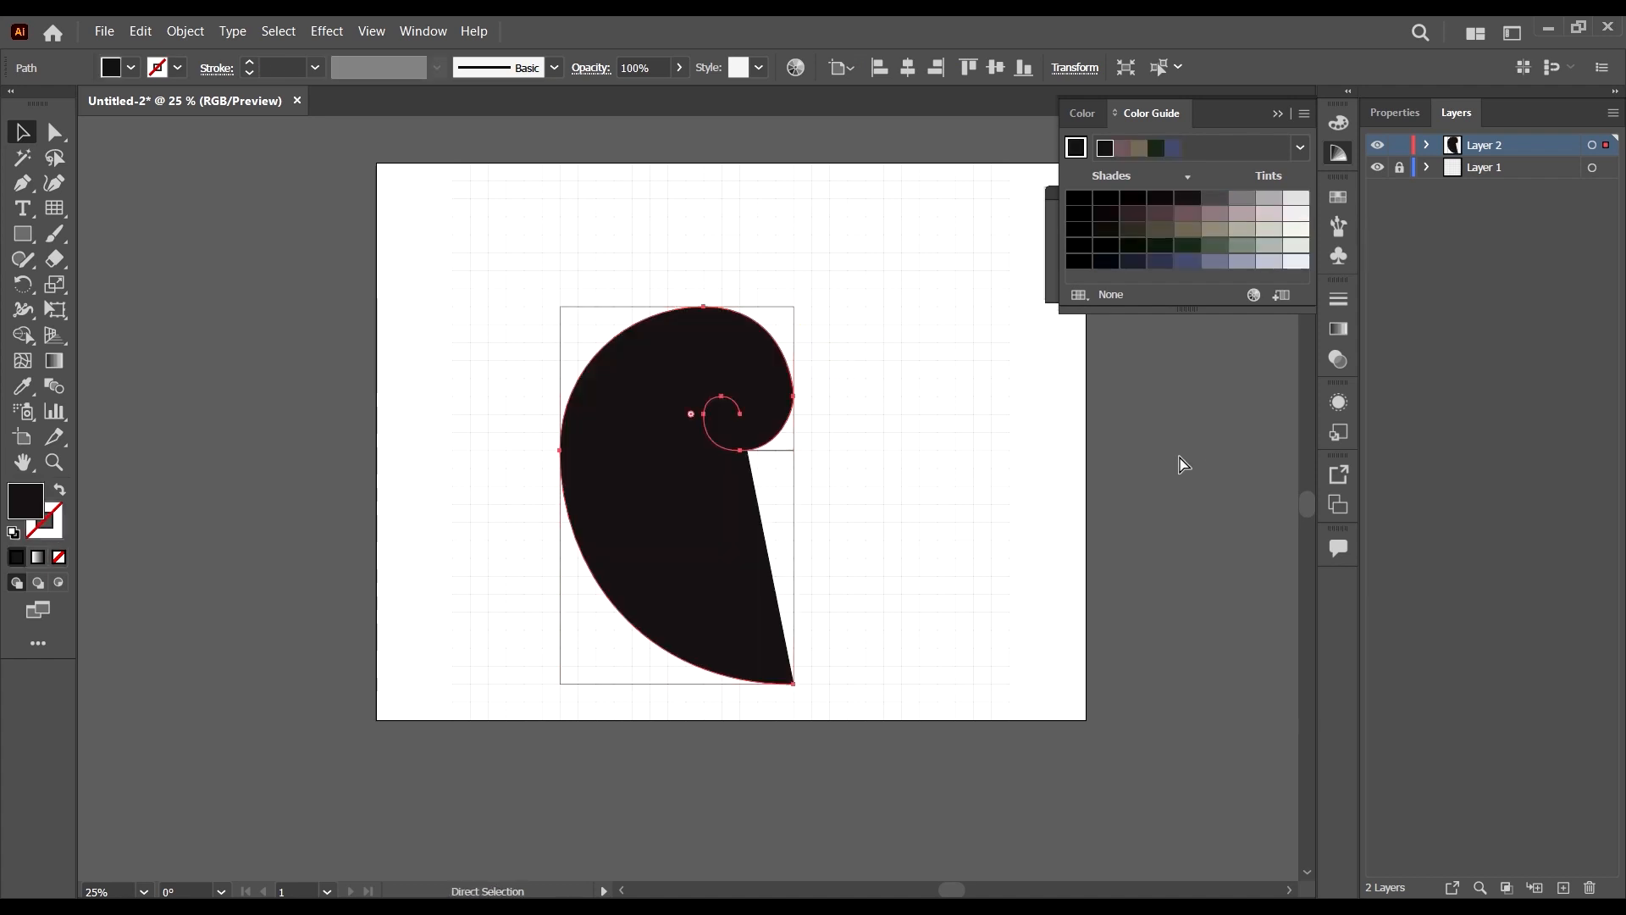
key(ctrl+z)
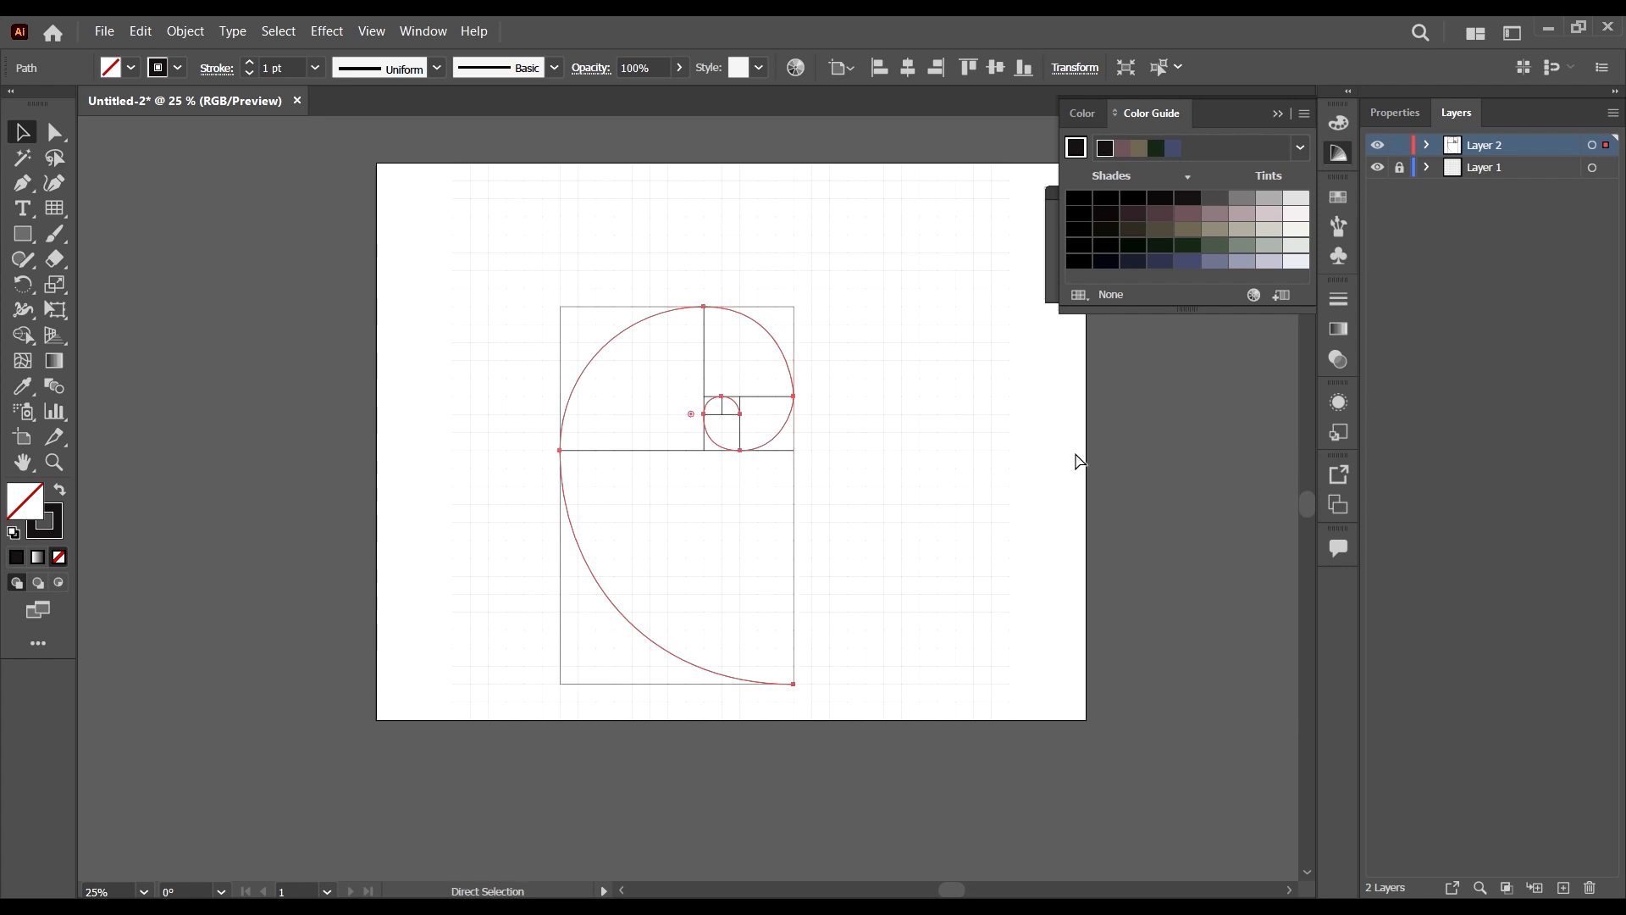
Cut the selected spiral, paste it in place on a new layer above the squares, and lock Layer 2.
key(Delete)
click(1563, 888)
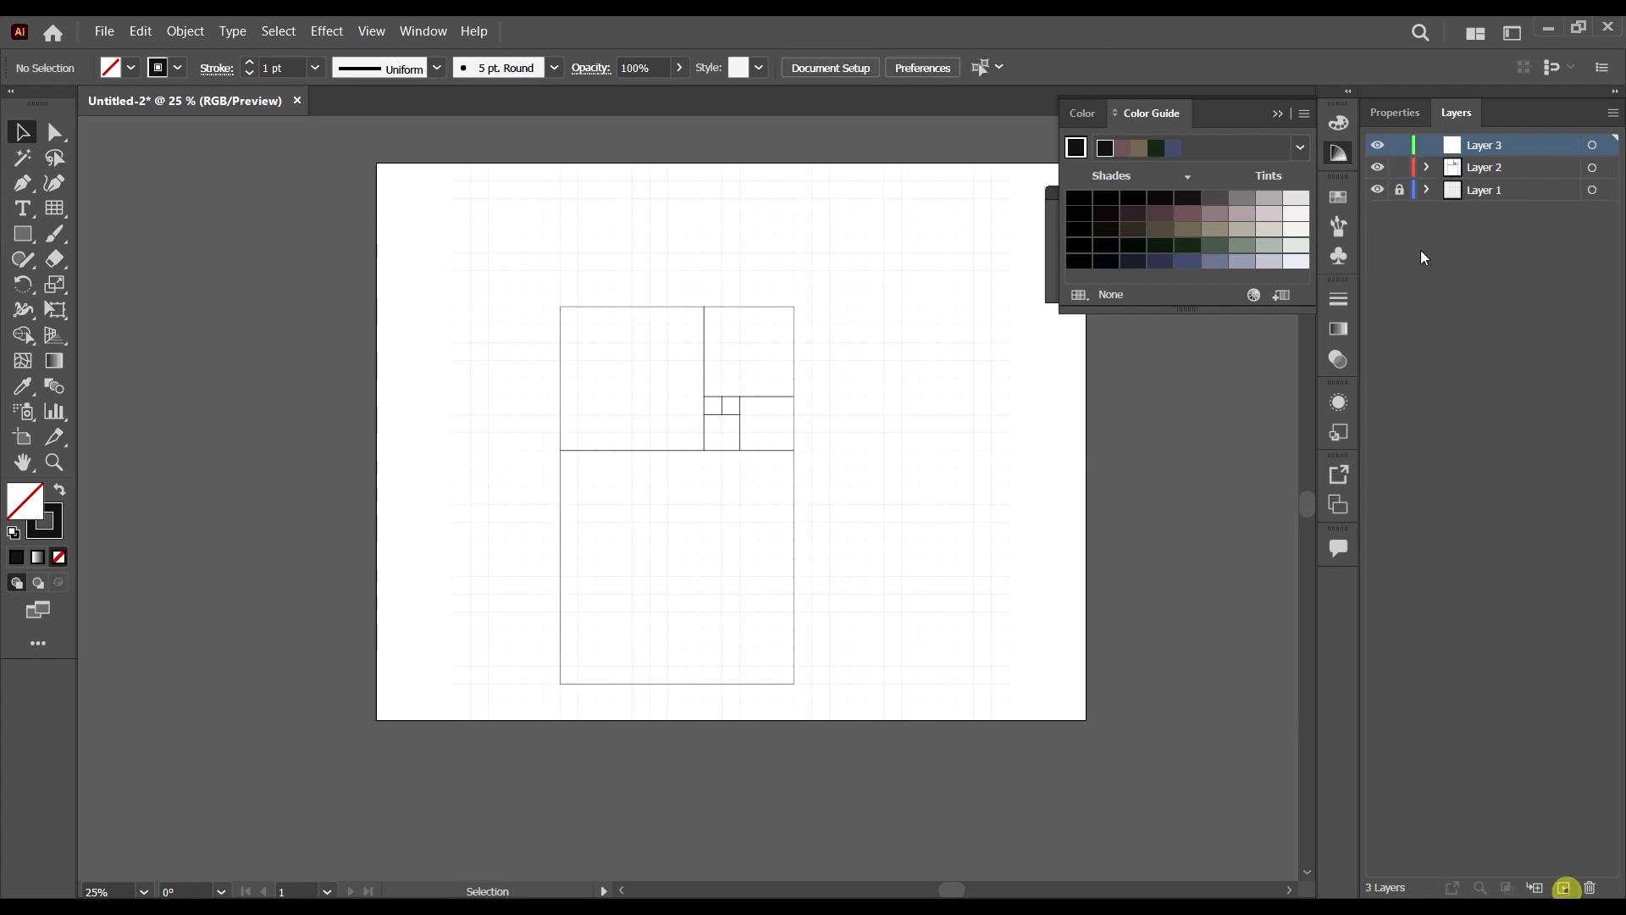
key(ctrl+f)
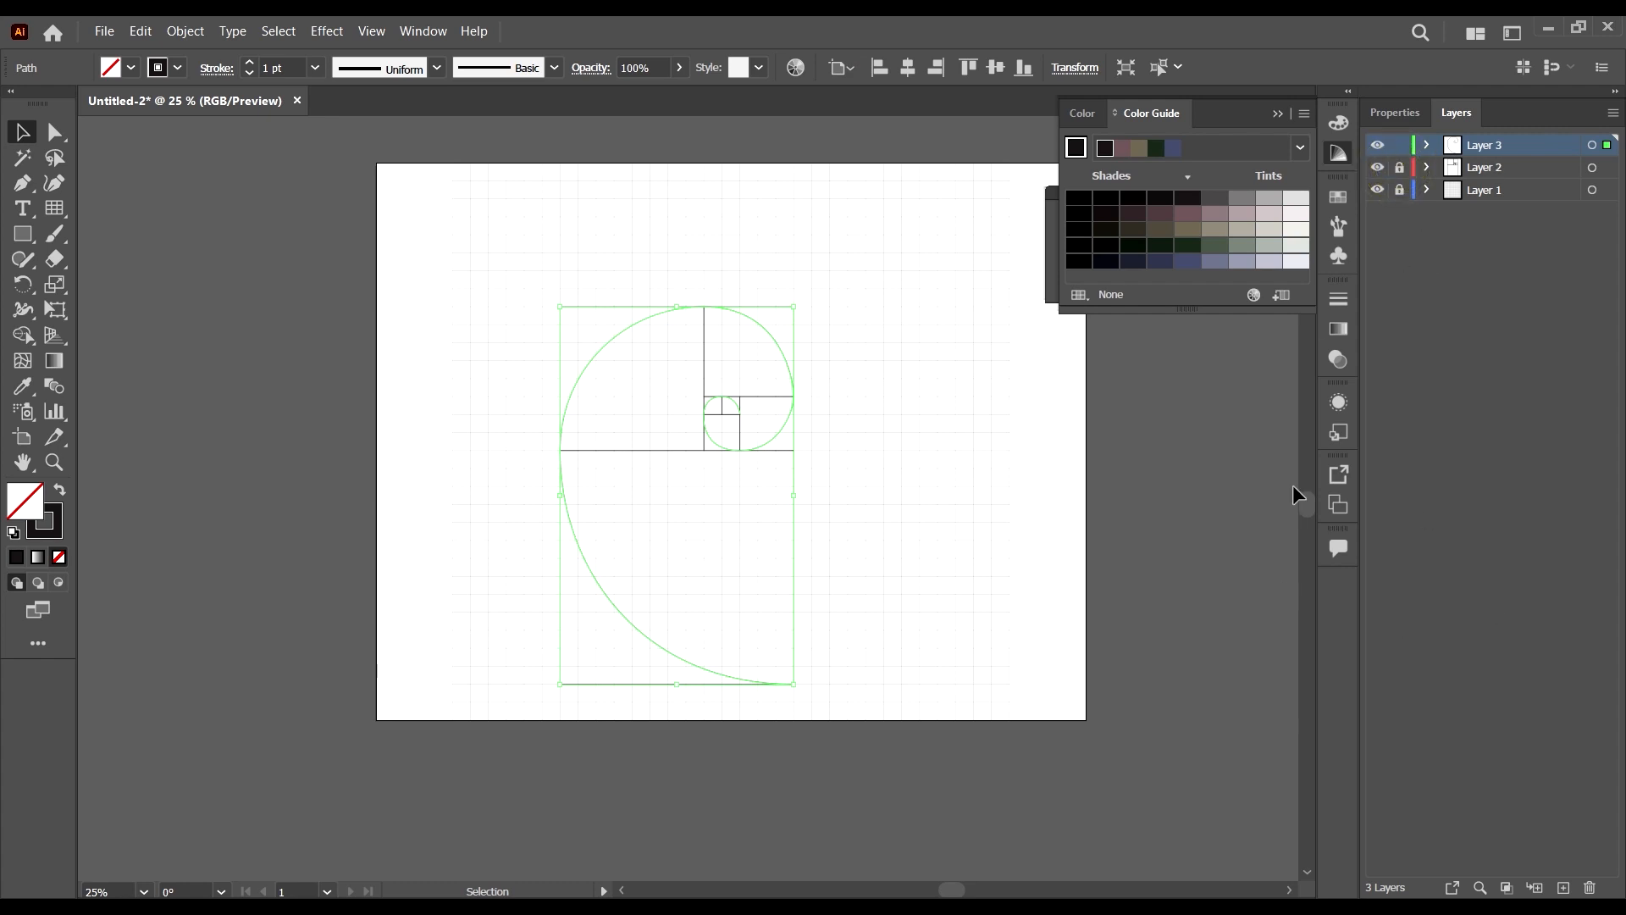
Hide the squares on Layer 2 and the grid on Layer 1, and select the spiral.
click(1378, 167)
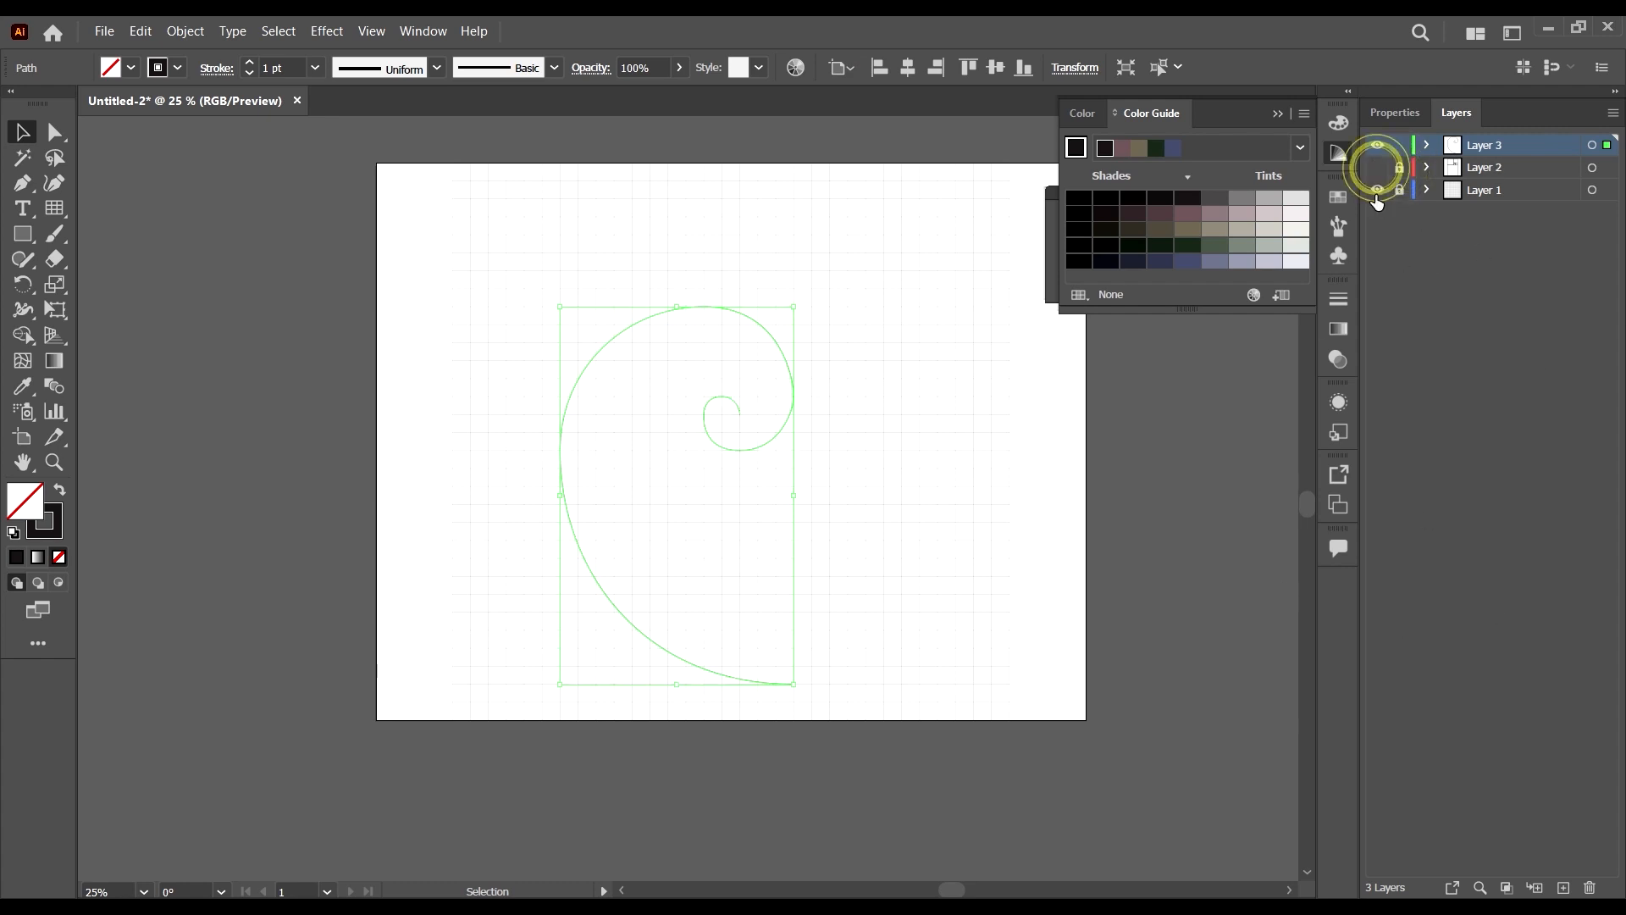
click(1379, 190)
click(1024, 679)
drag(939, 765, 780, 541)
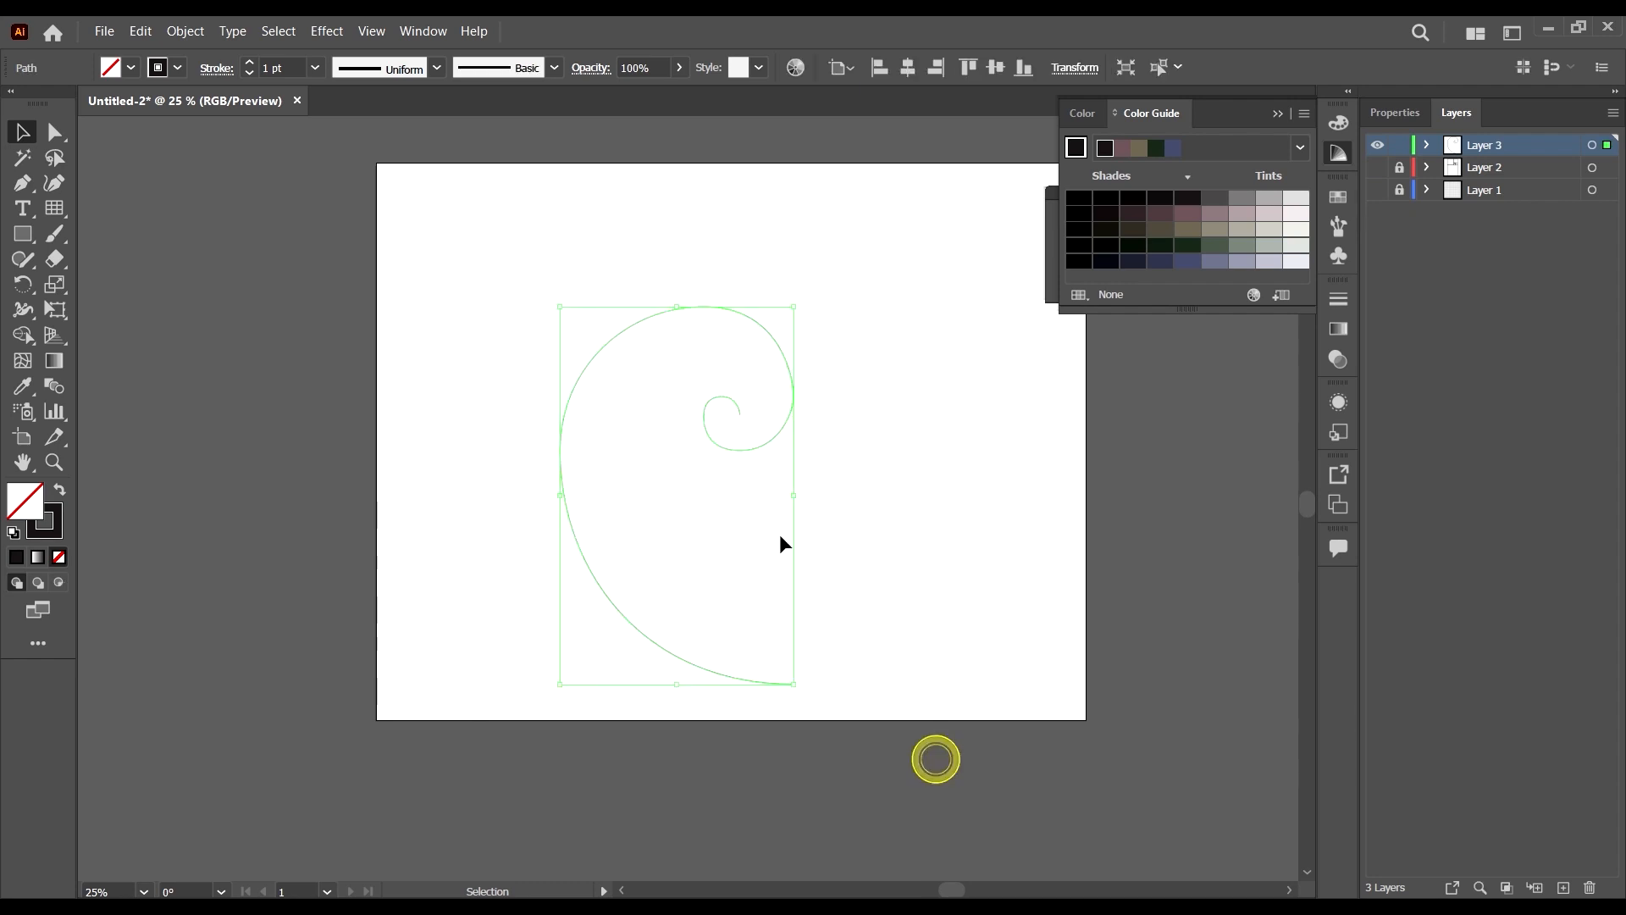
Lengthen the upper and lower handles of the spiral's rightmost anchor, and deselect the spiral.
scroll(847, 492, up, 3)
key(a)
drag(850, 428, 777, 449)
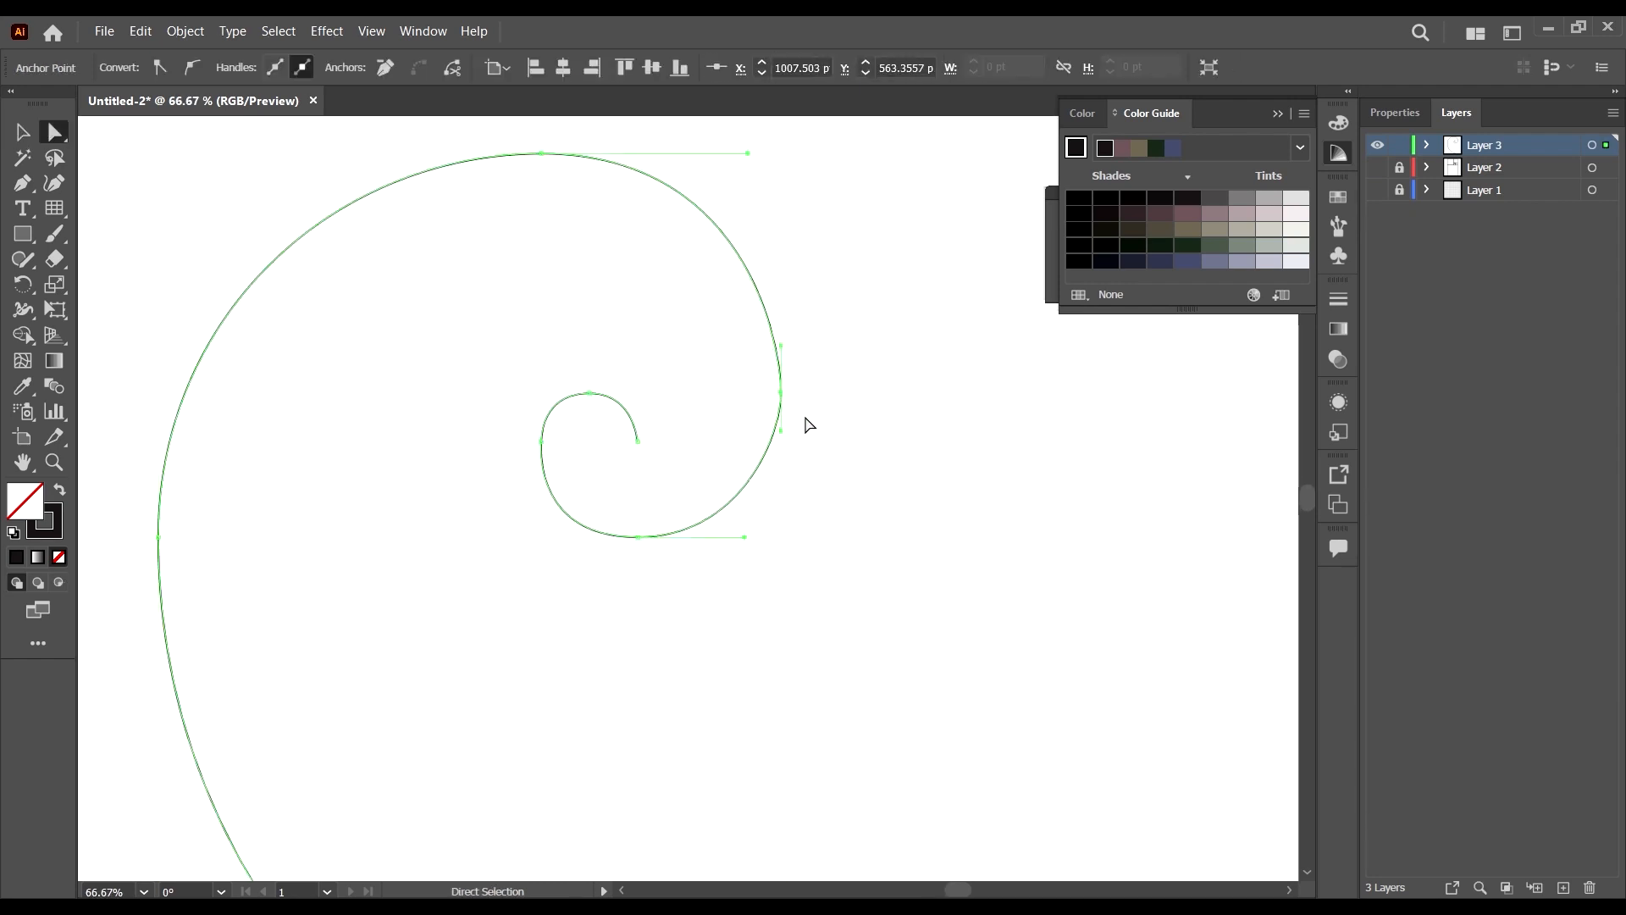
scroll(803, 417, up, 1)
scroll(803, 428, down, 1)
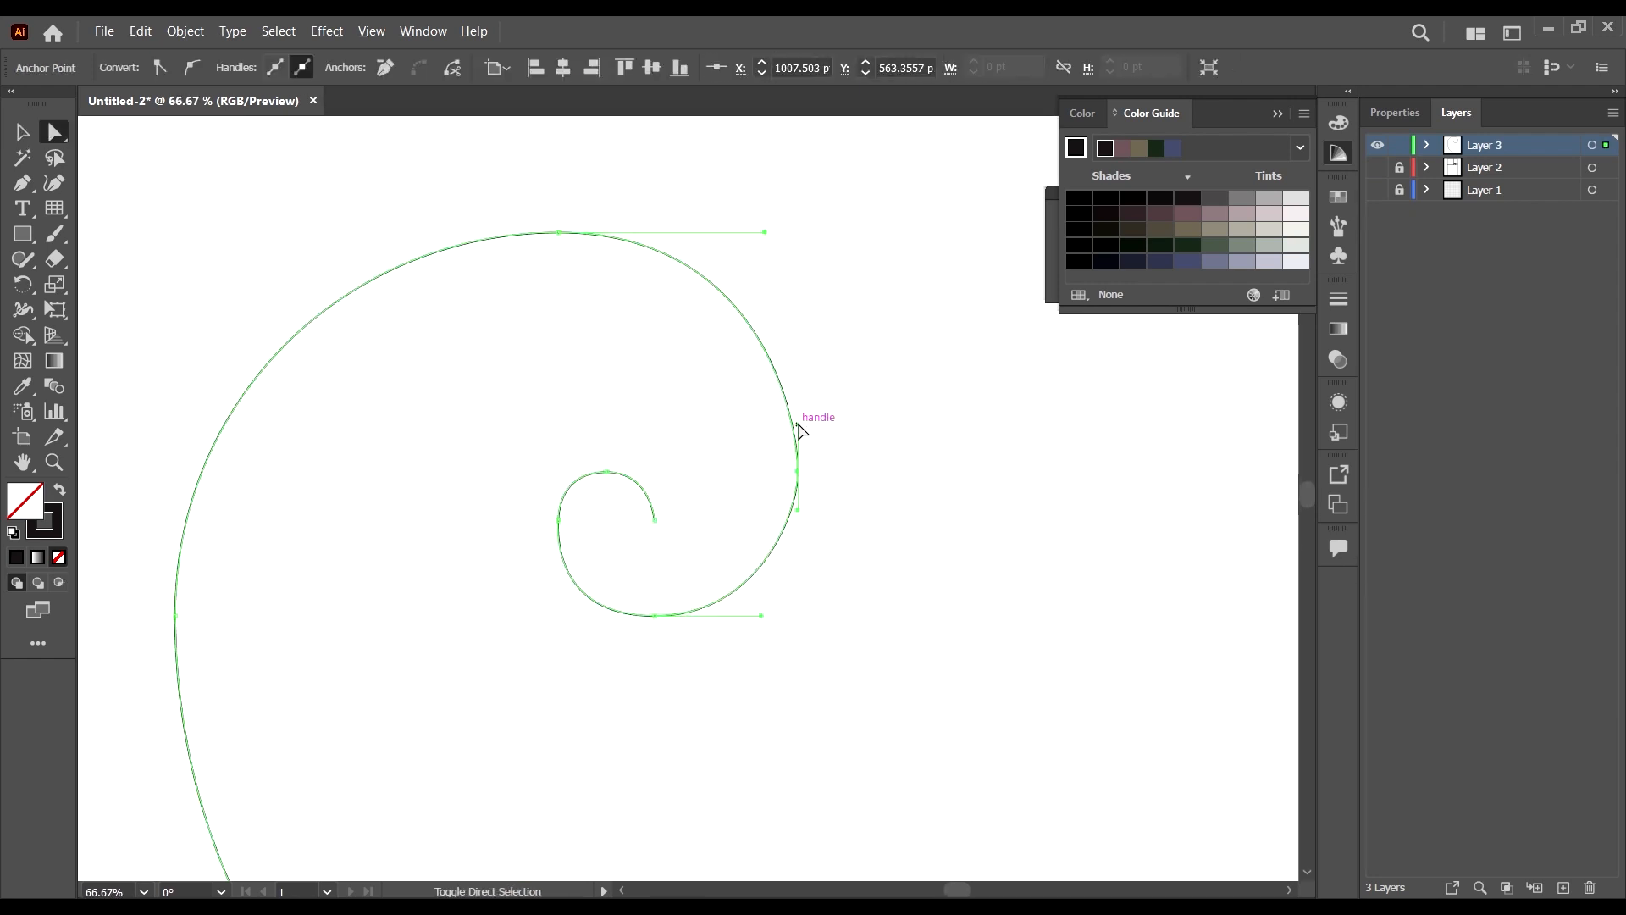
click(800, 421)
key(ctrl+a)
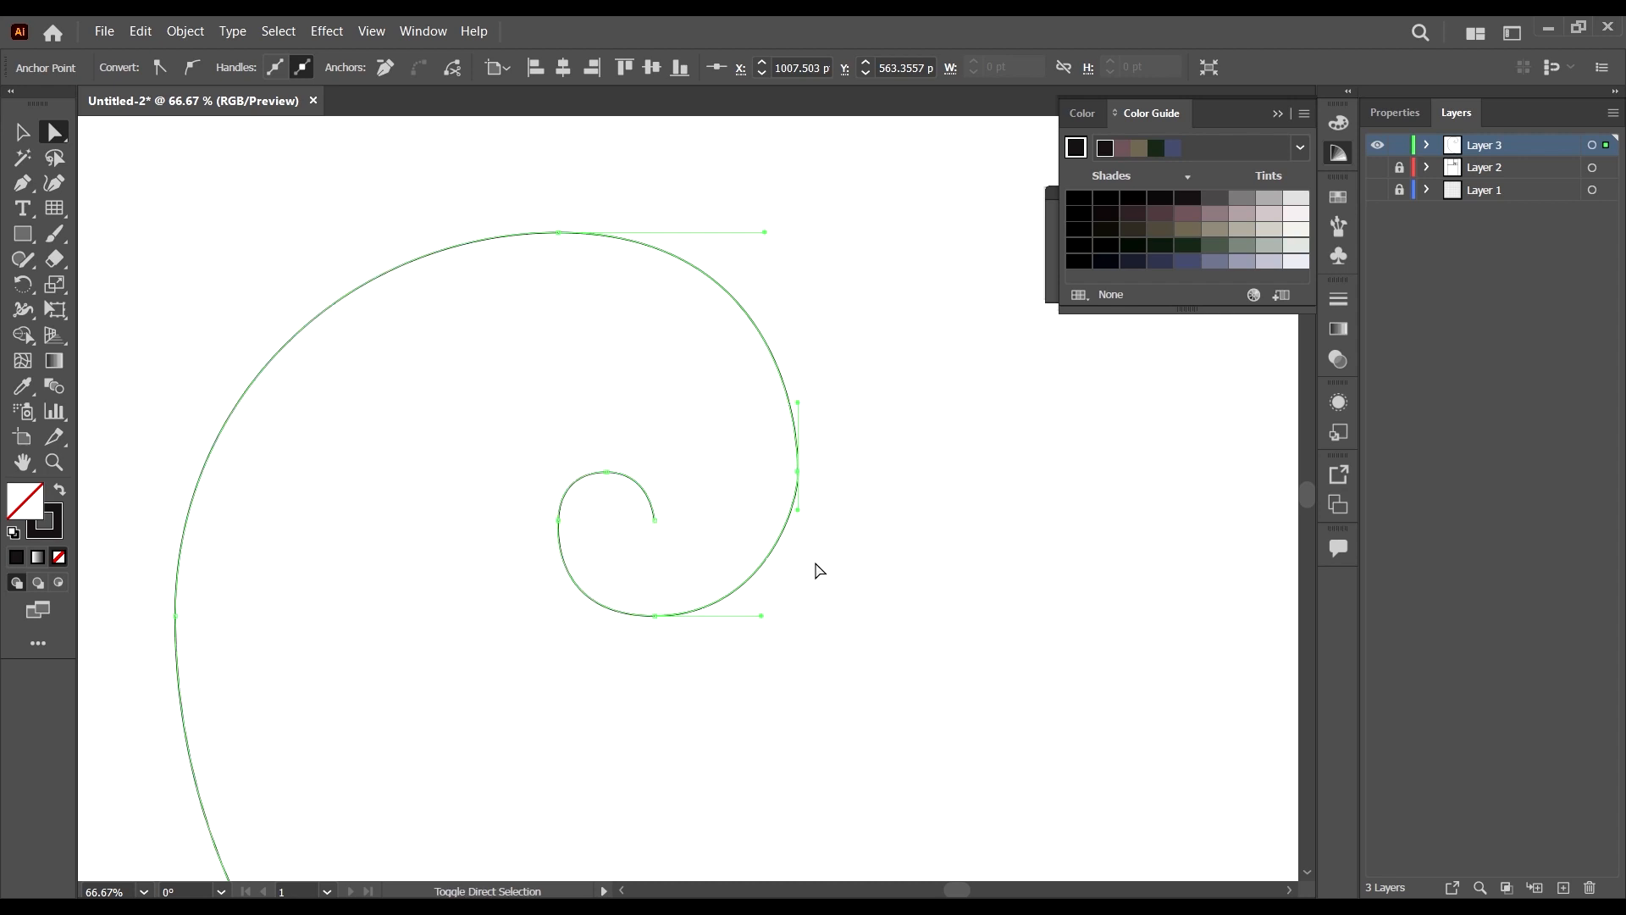
drag(796, 506, 796, 525)
key(v)
click(922, 532)
scroll(972, 429, down, 3)
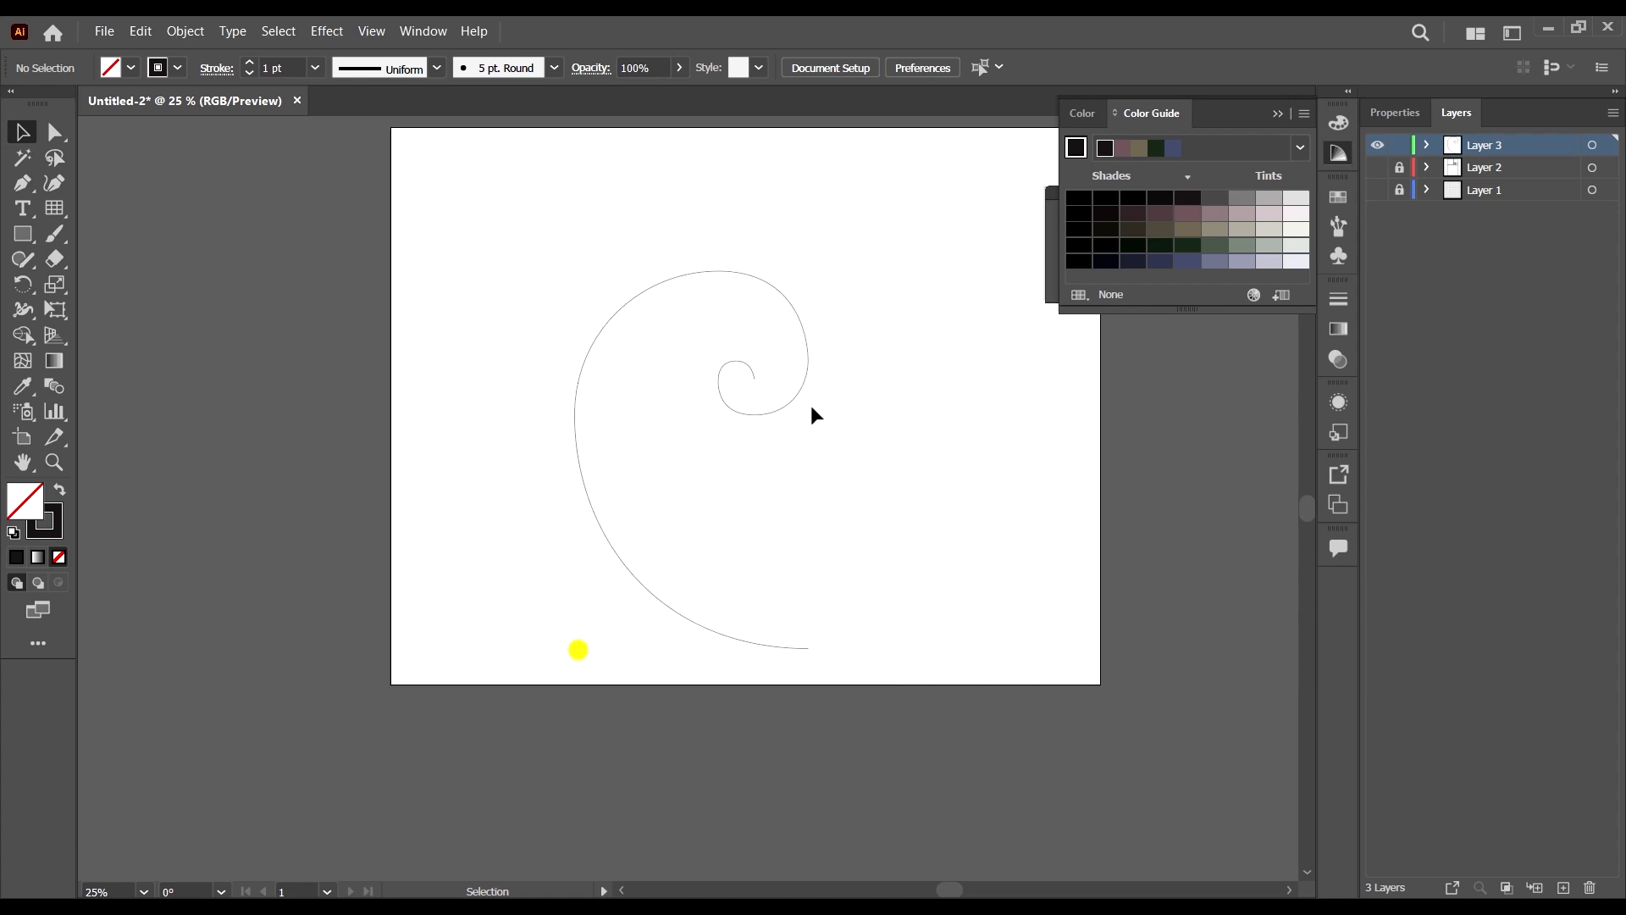
Scale the spiral down proportionally to roughly half its height or less, move it to the artboard's upper-left area and deselect it.
key(ctrl+a)
drag(576, 649, 721, 410)
click(899, 399)
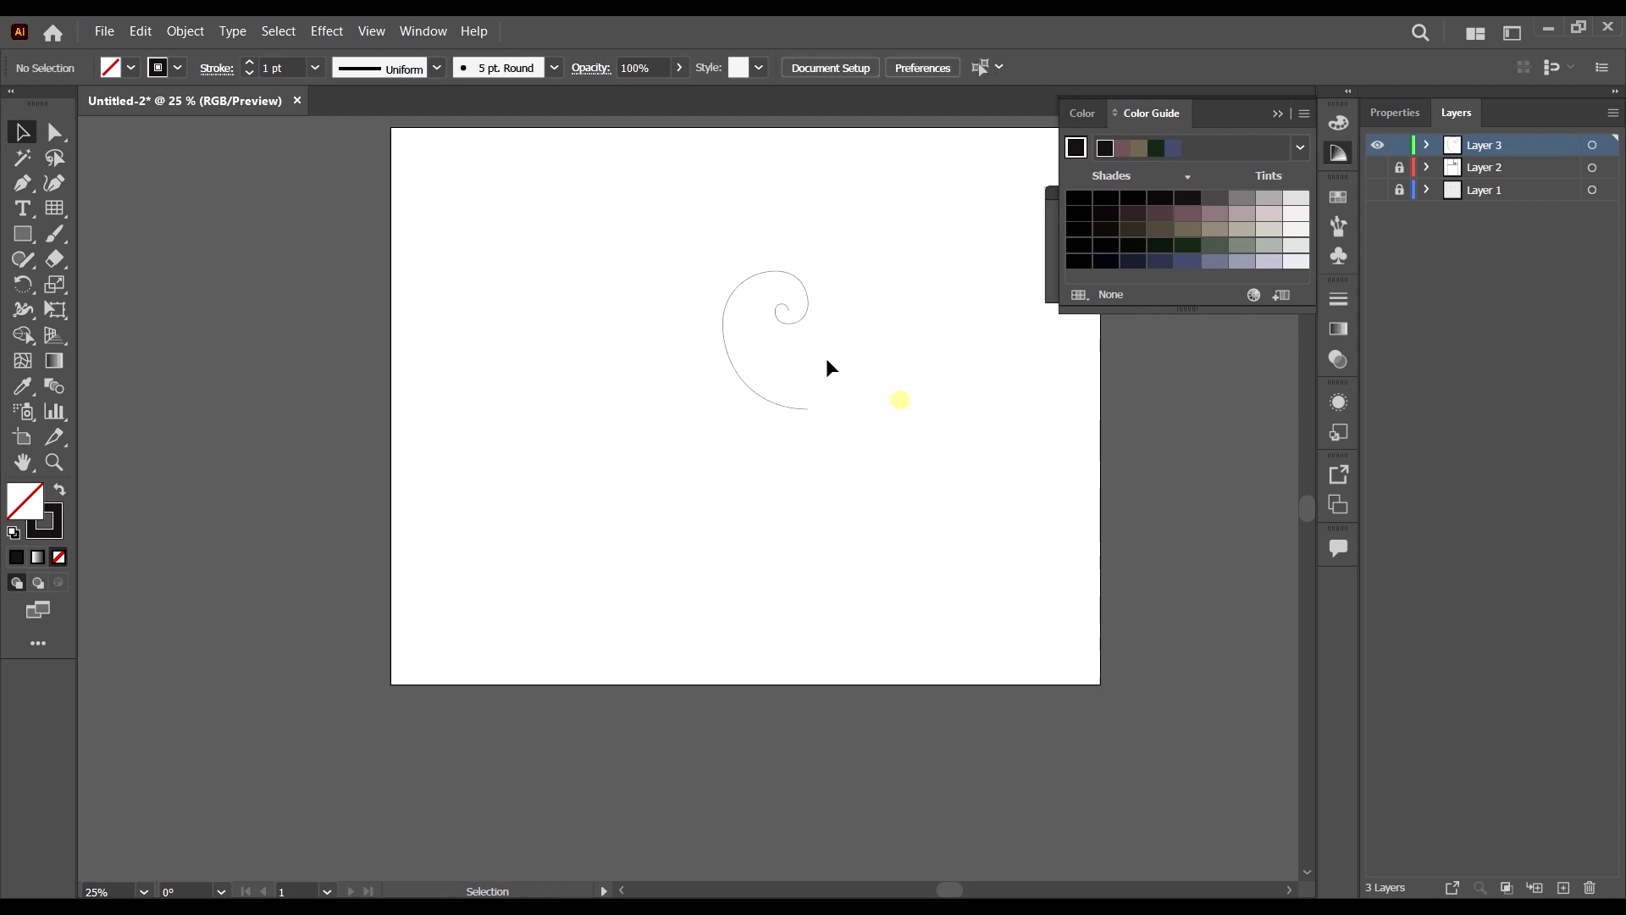
drag(803, 322, 551, 240)
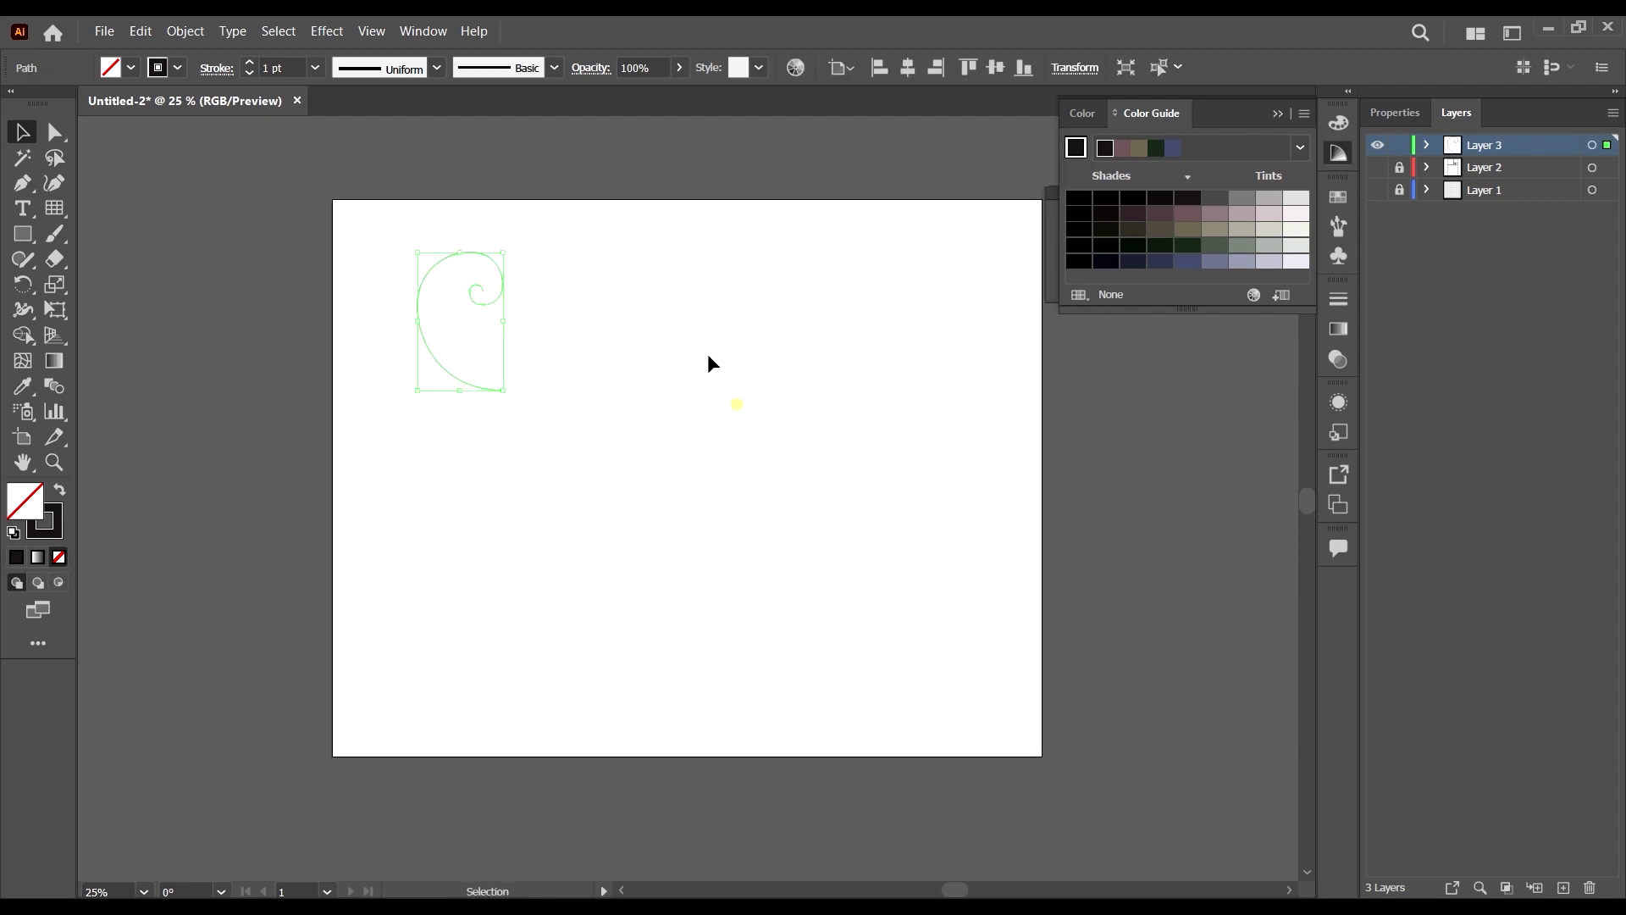
click(736, 404)
Load the linked image "Fibonacci in Nature" for placing from the folder "04 Fibonacci Golden Ratios and Grids Use in Logo Design".
click(113, 31)
click(222, 365)
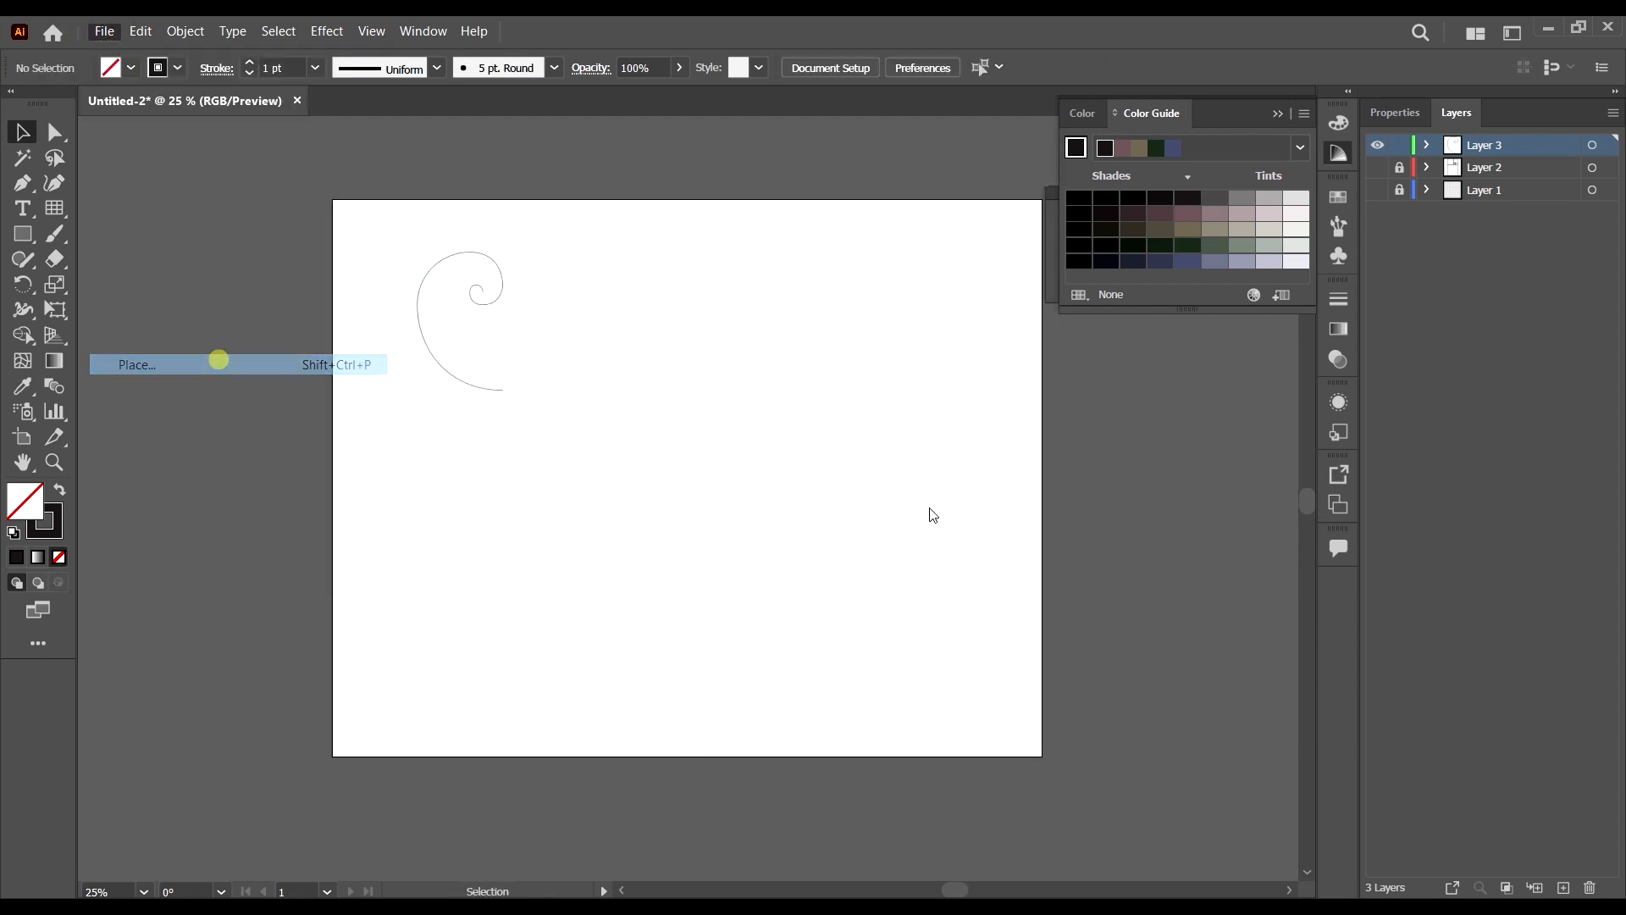
click(976, 71)
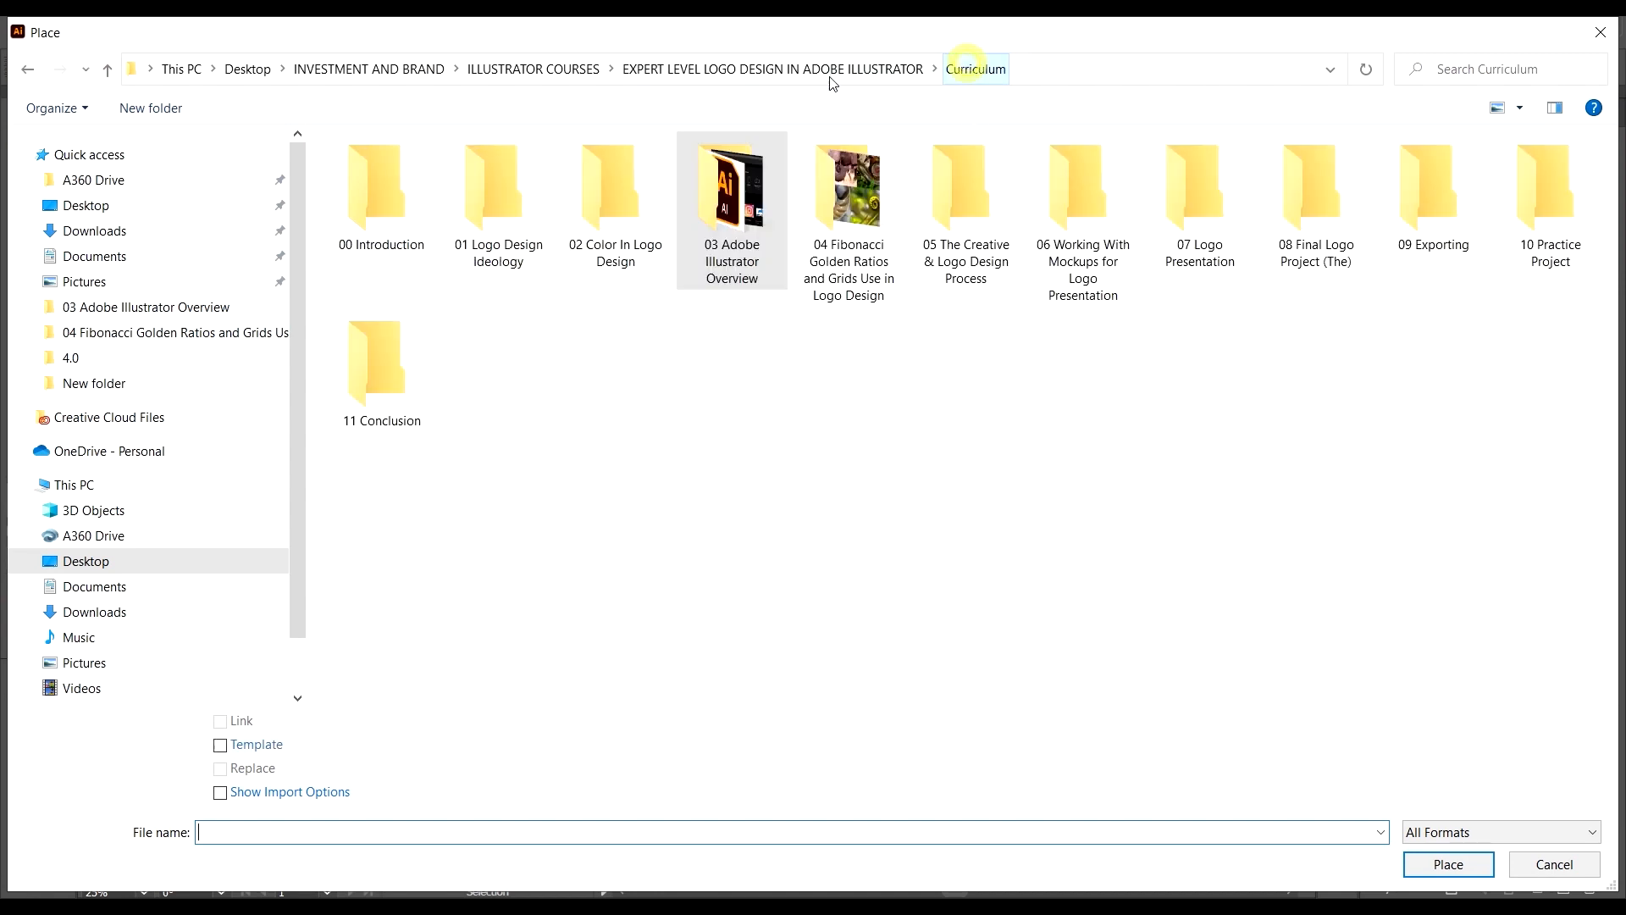
click(829, 71)
double_click(622, 195)
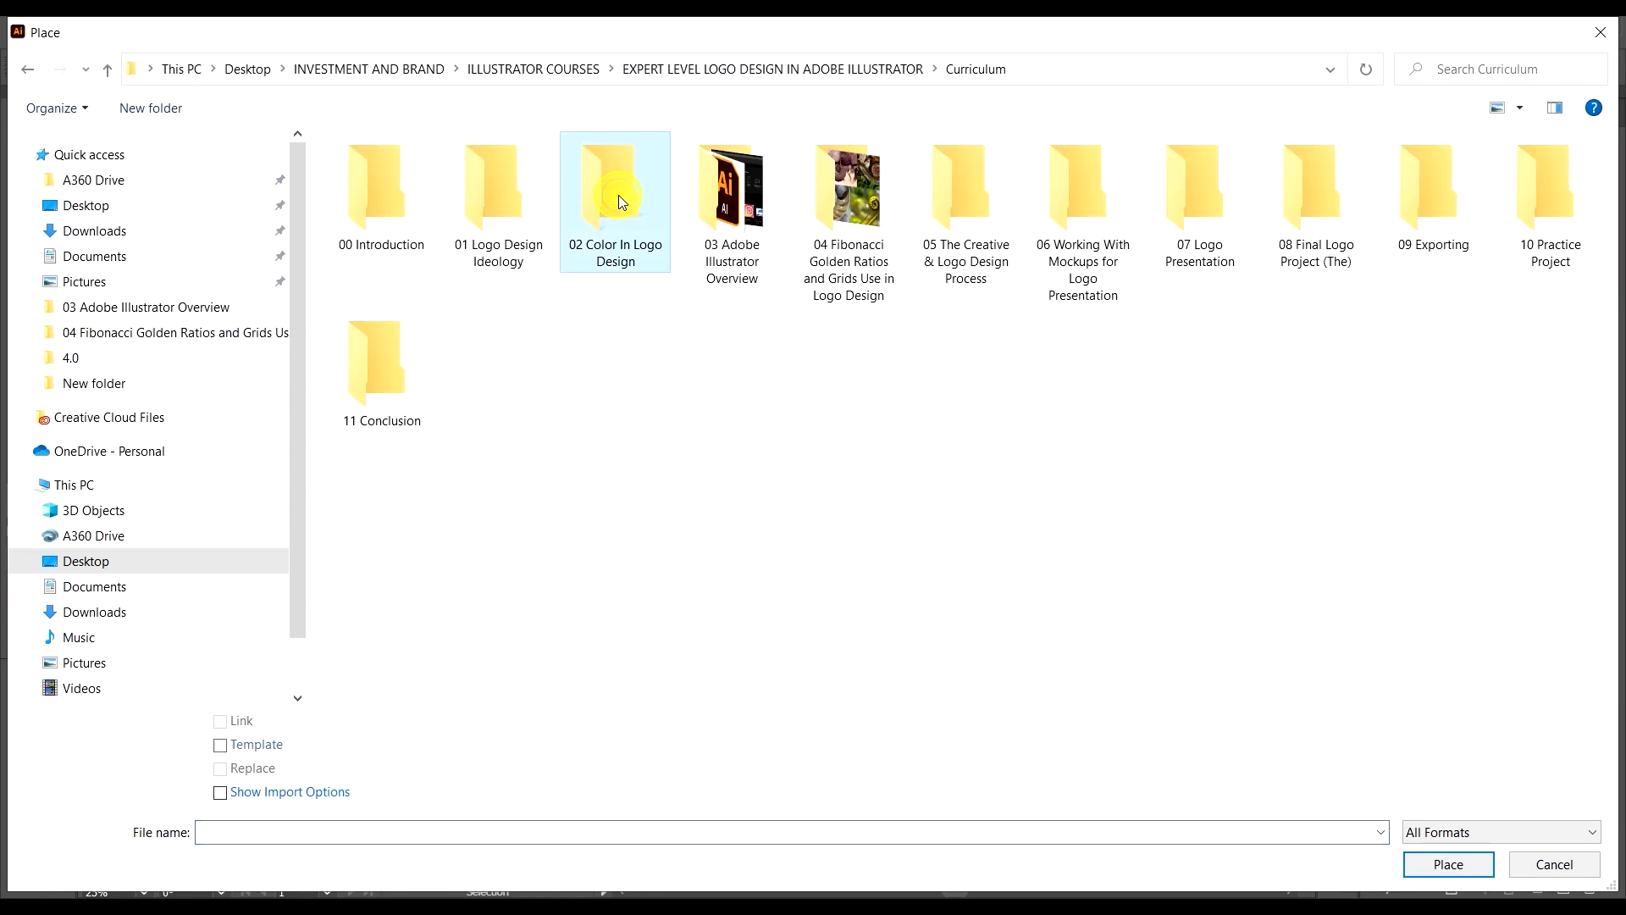
double_click(858, 196)
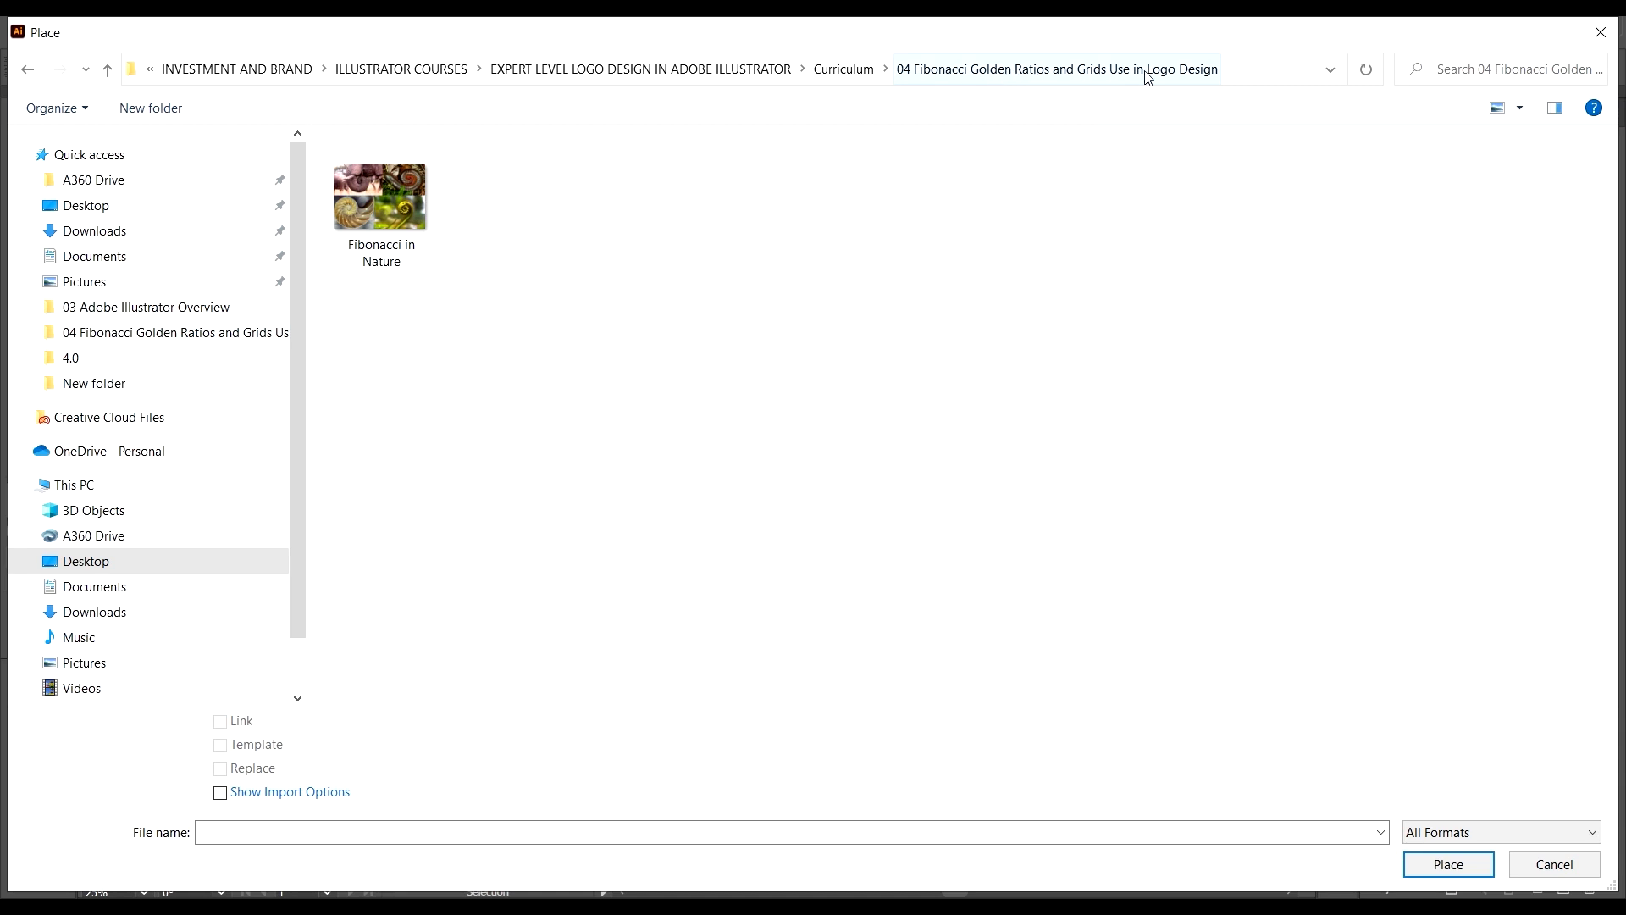
click(1006, 72)
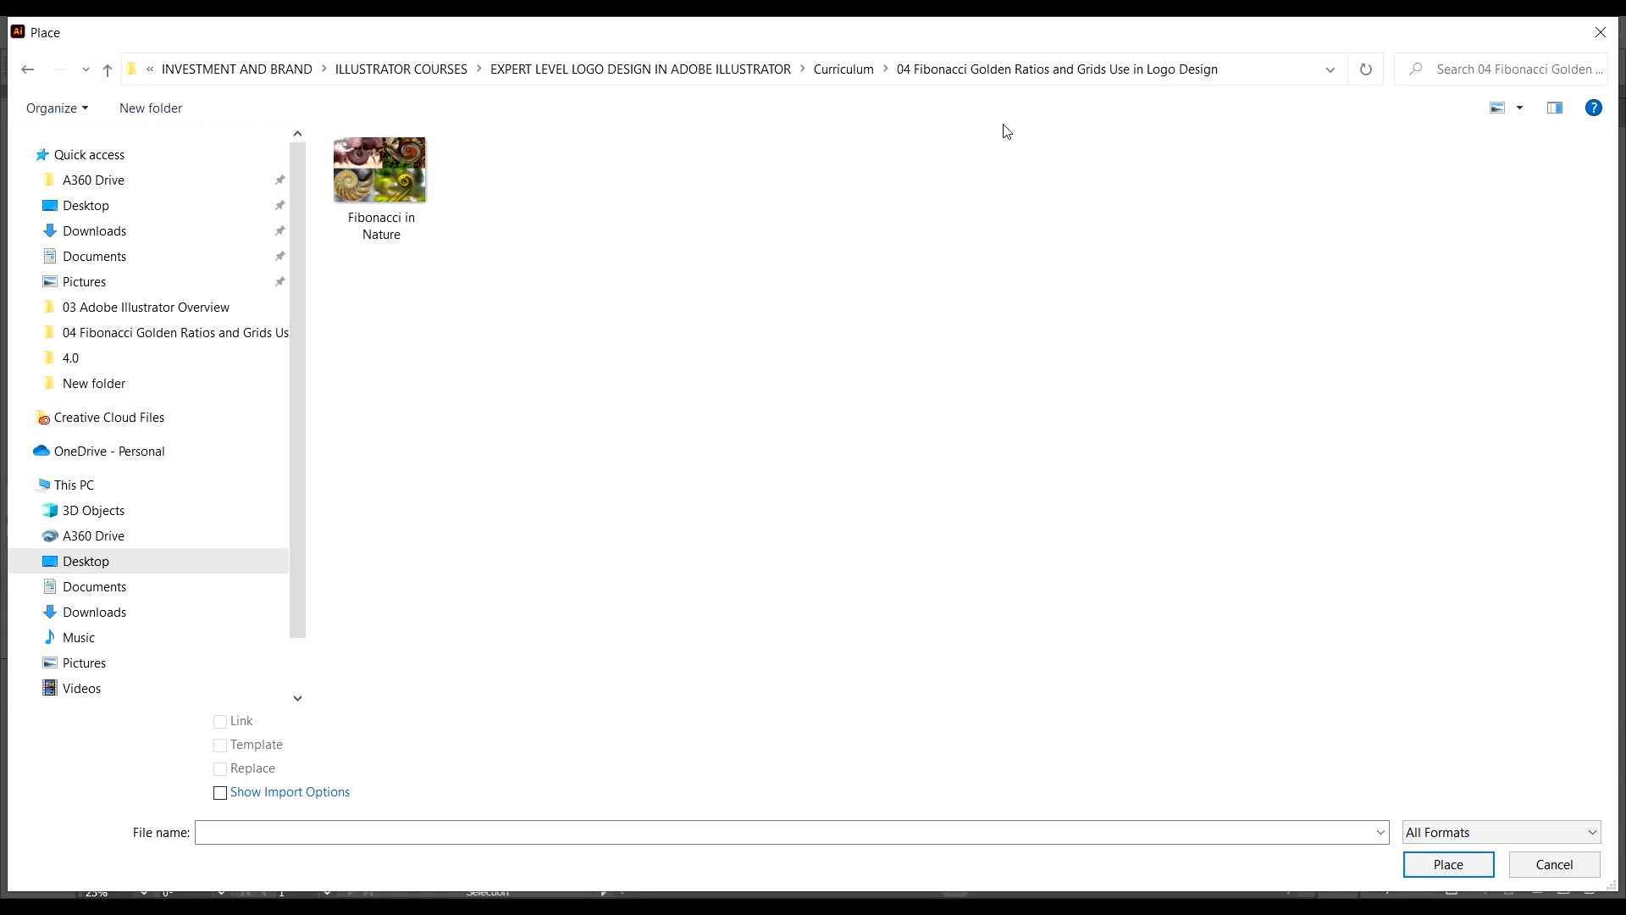
click(386, 190)
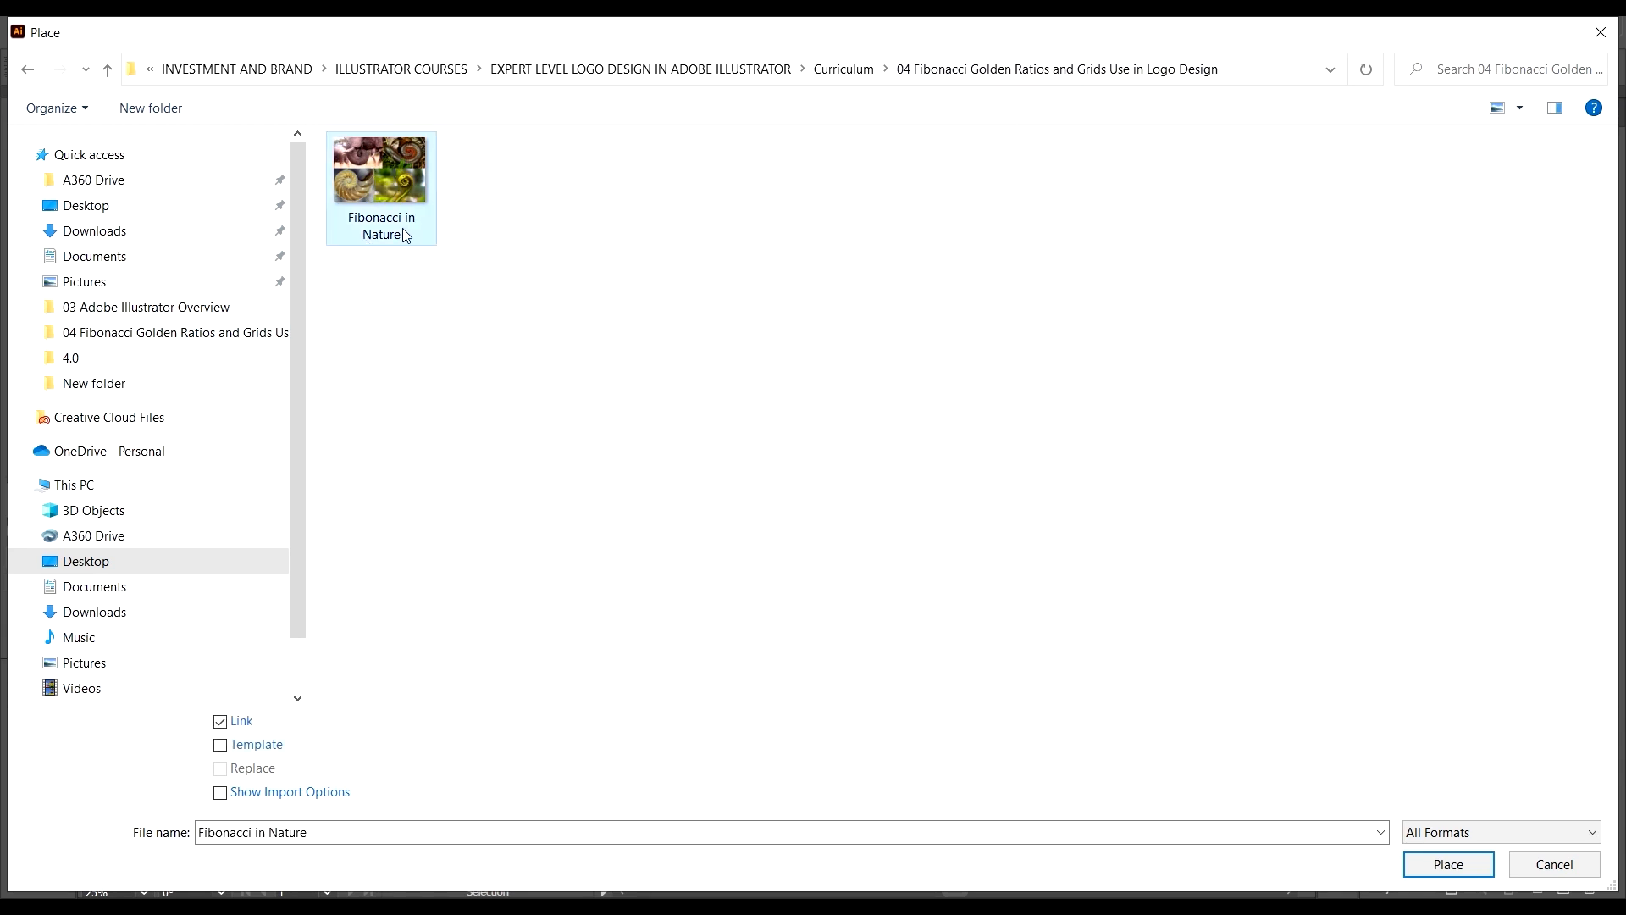
click(1466, 867)
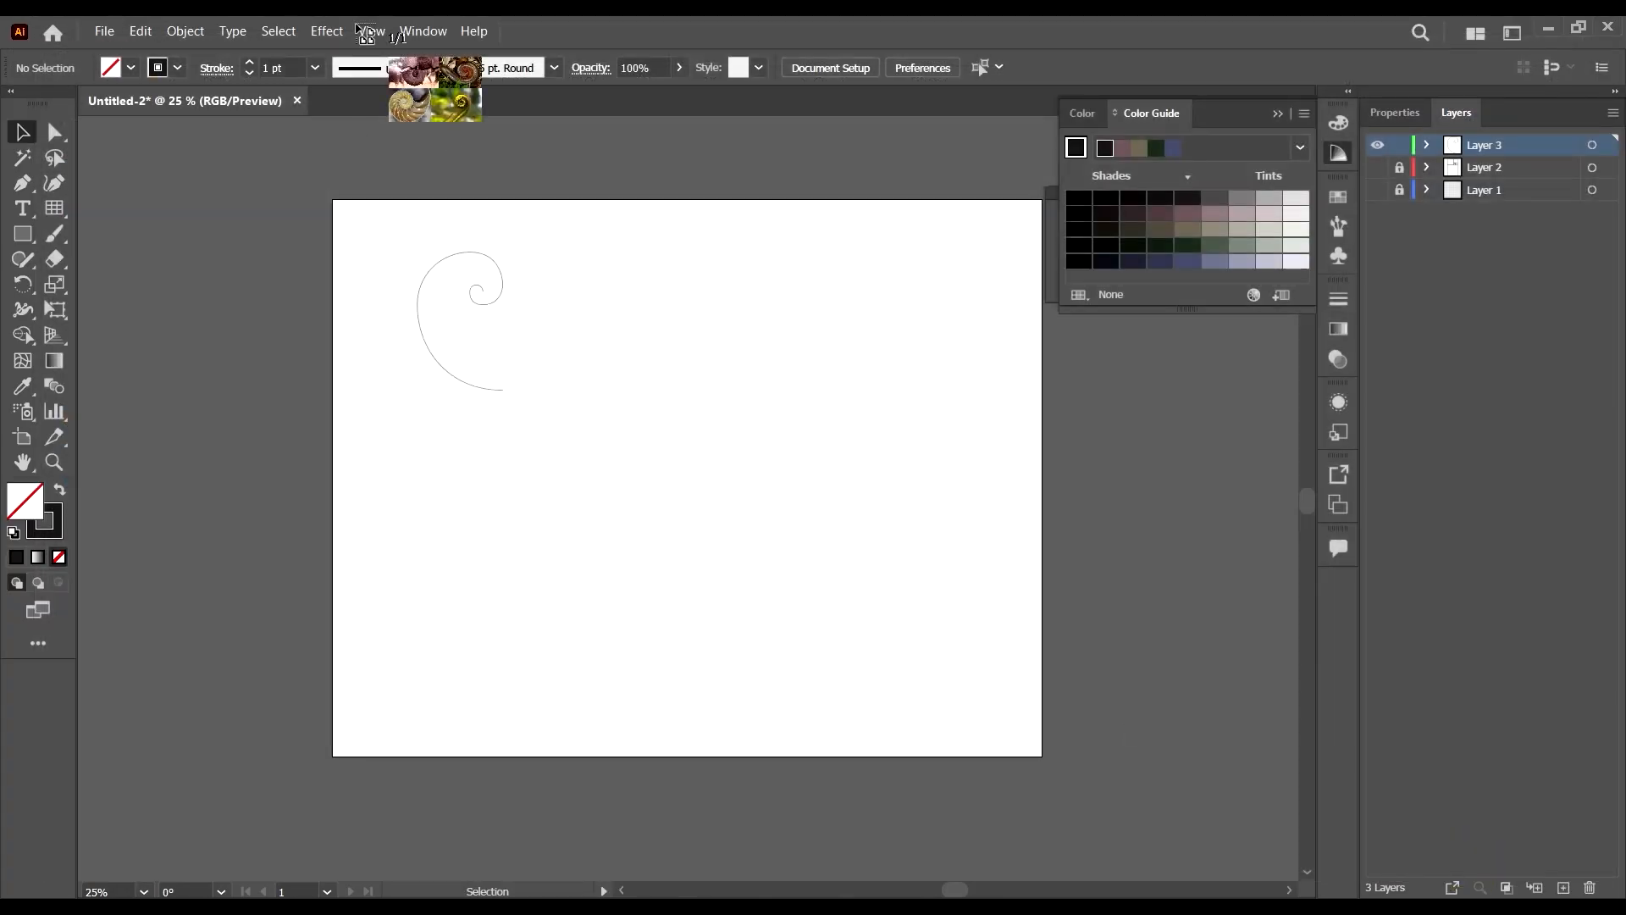
Place the nature image on the artboard beside and below the spiral, shift it slightly toward the centre, and deselect it.
scroll(697, 366, down, 2)
scroll(743, 372, up, 1)
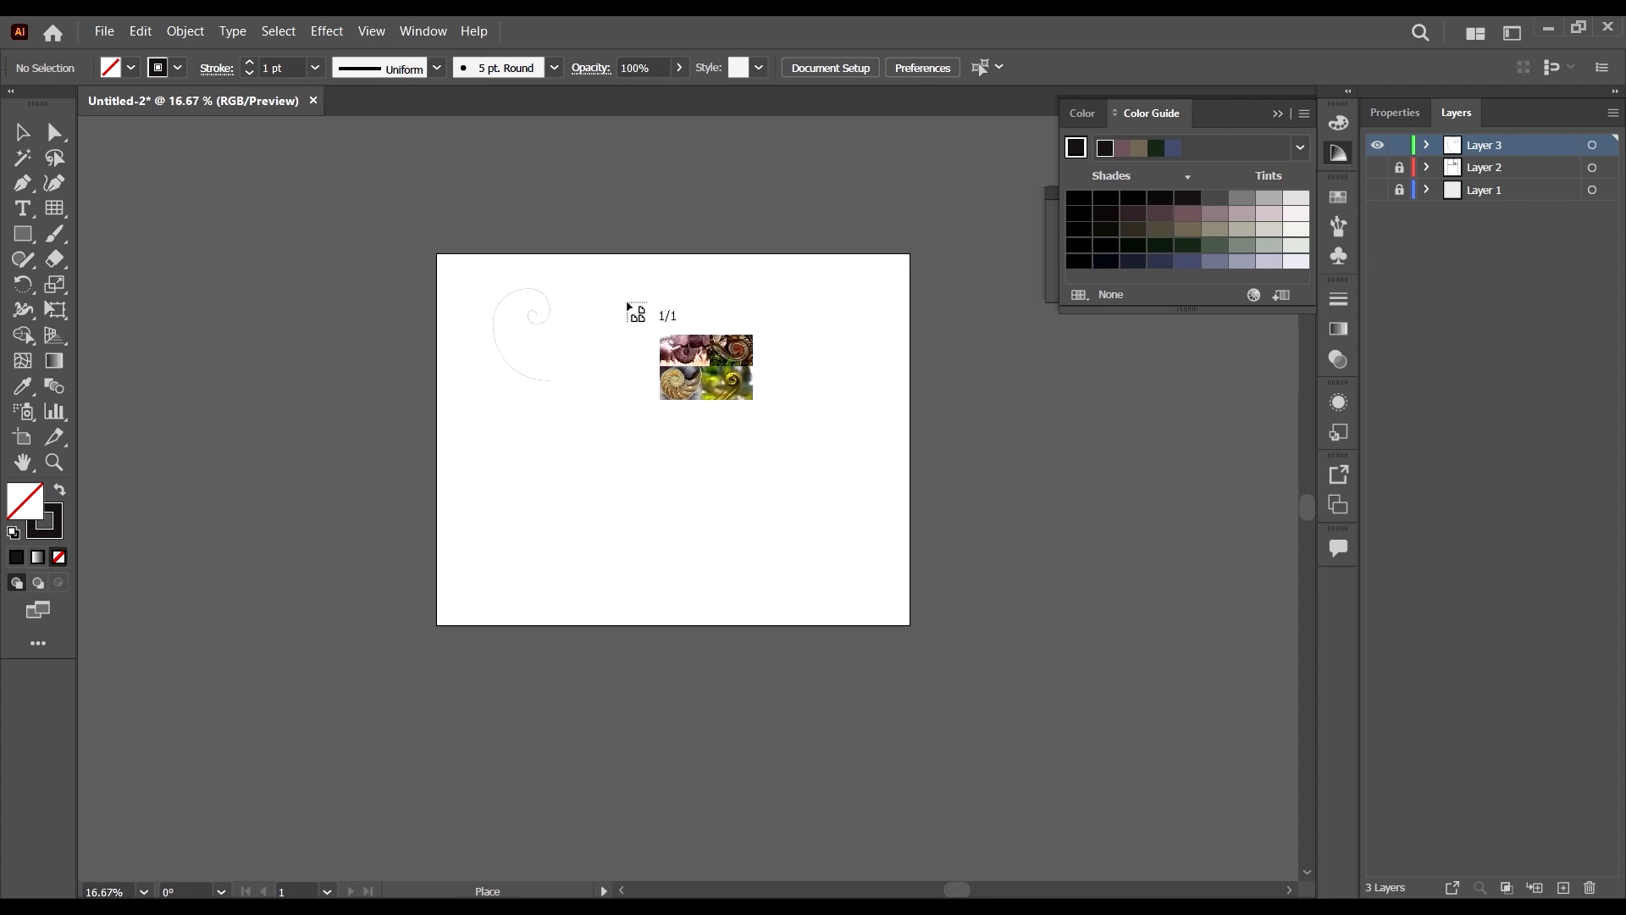
drag(617, 300, 894, 593)
drag(850, 494, 813, 518)
click(1001, 468)
scroll(824, 354, up, 2)
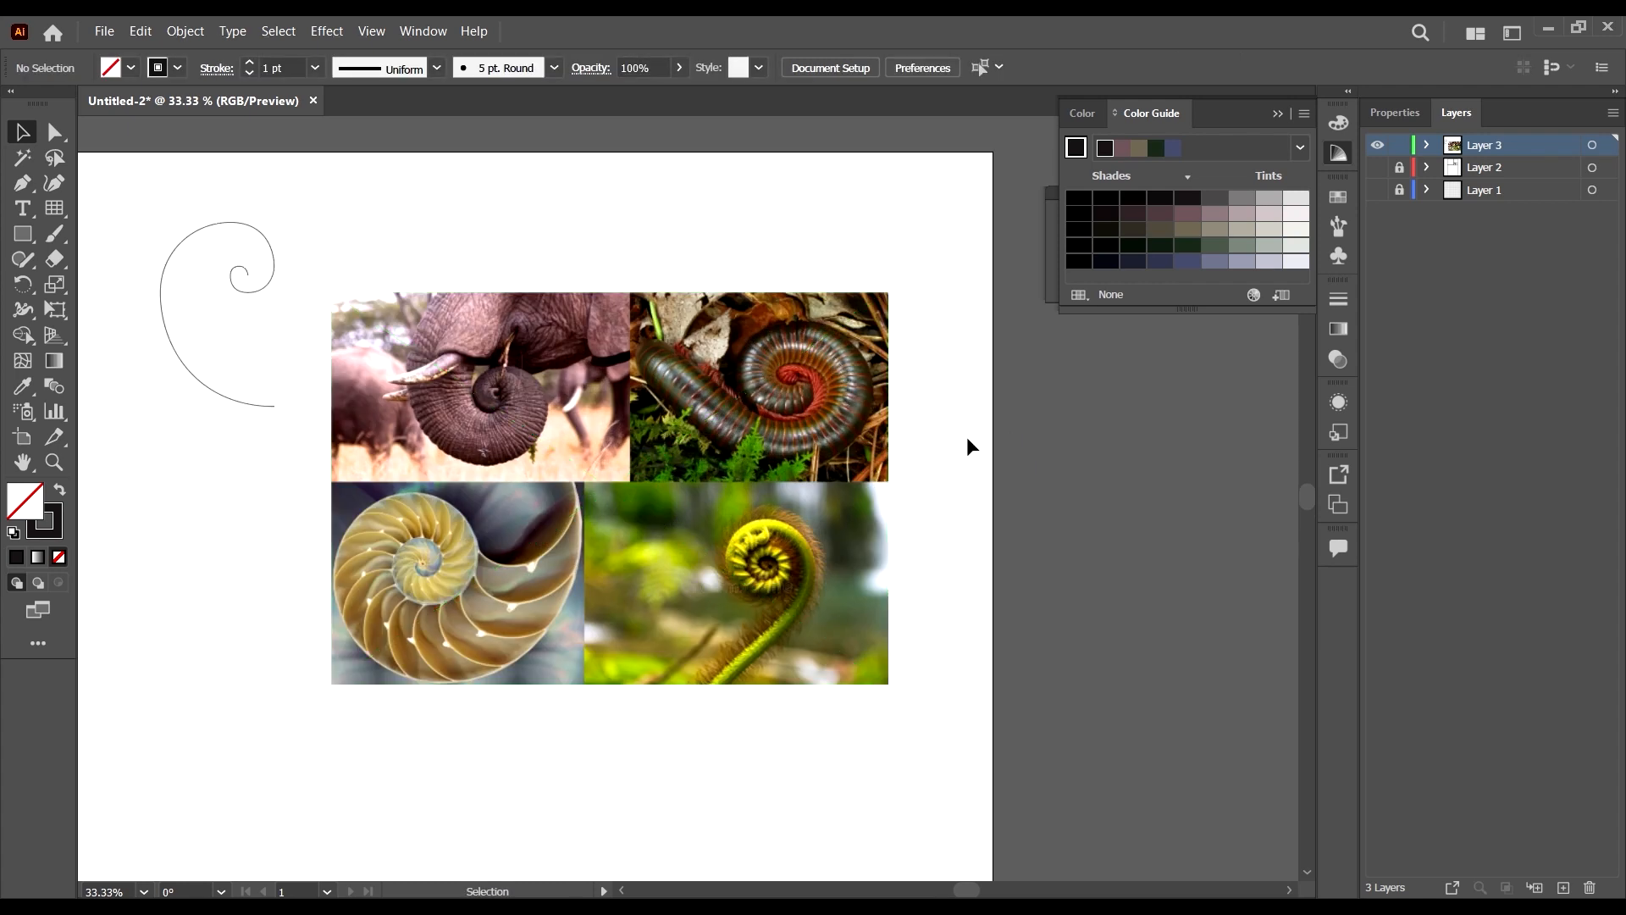
Move the spiral down beside the nautilus shell photo and bring it to the front.
scroll(967, 435, down, 2)
scroll(843, 454, up, 2)
scroll(767, 423, down, 1)
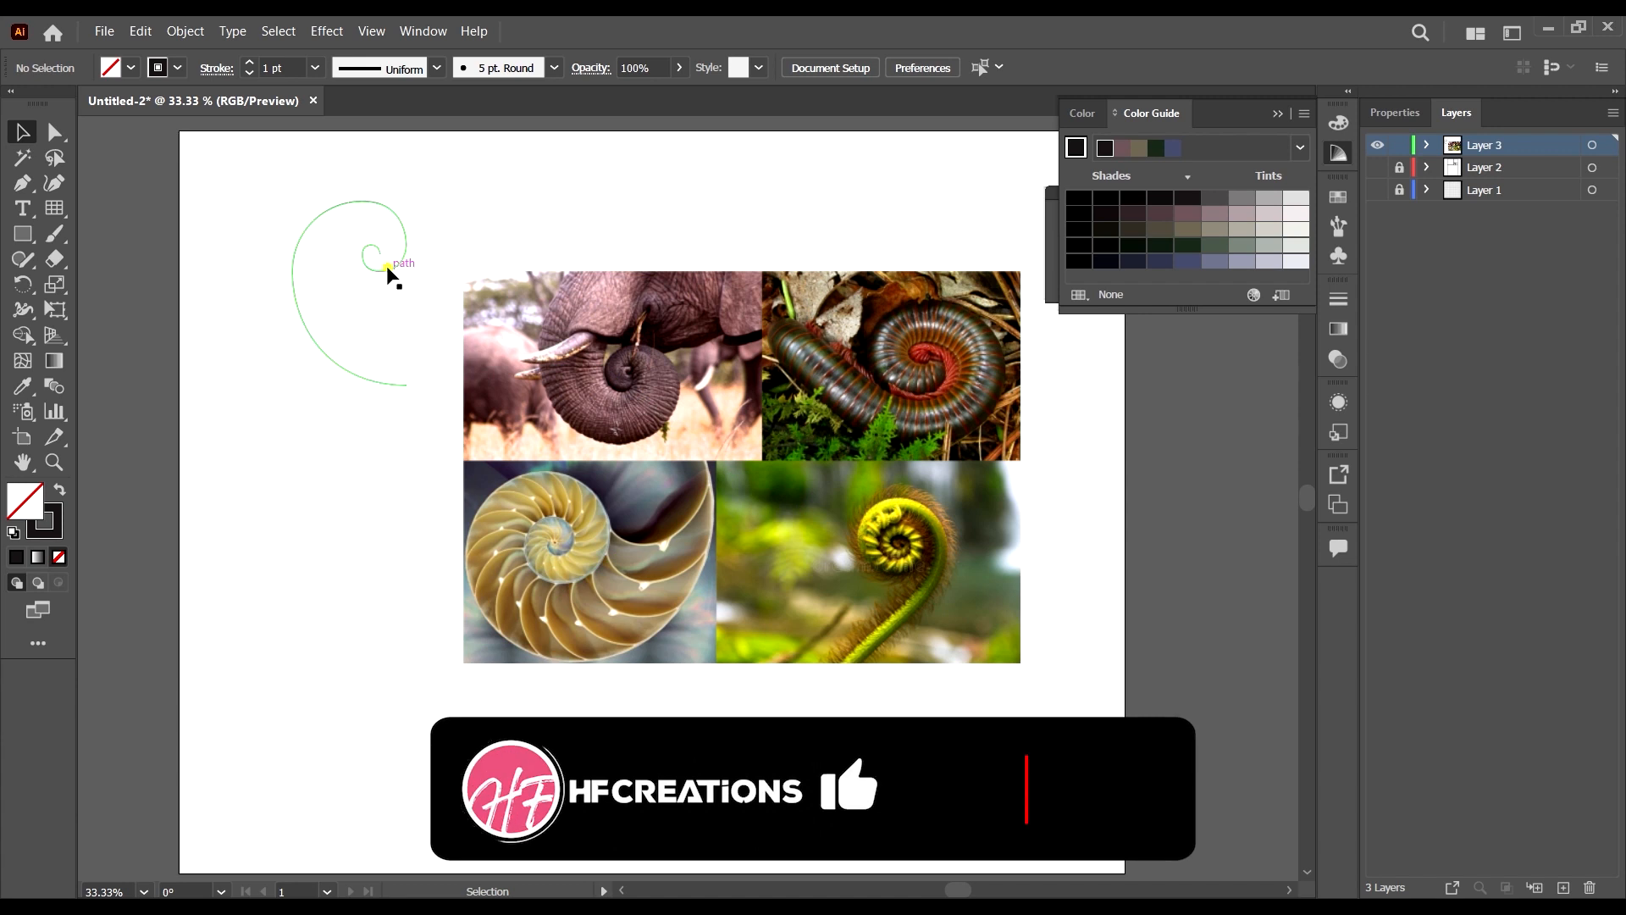
drag(390, 273, 413, 633)
right_click(413, 633)
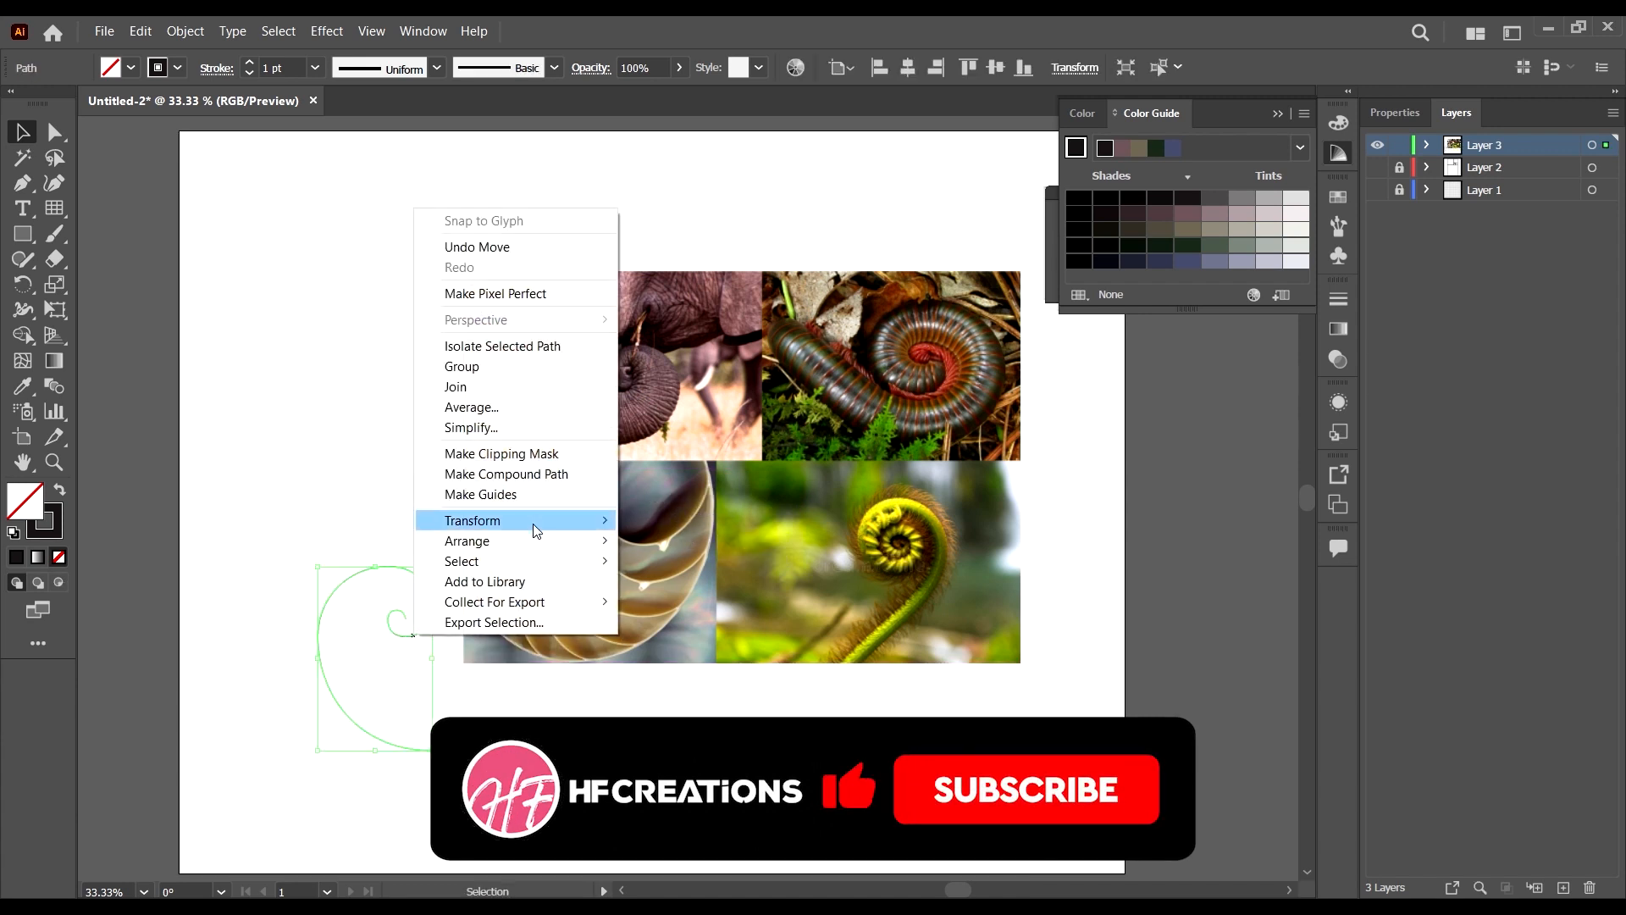
mouse_move(542, 540)
click(677, 541)
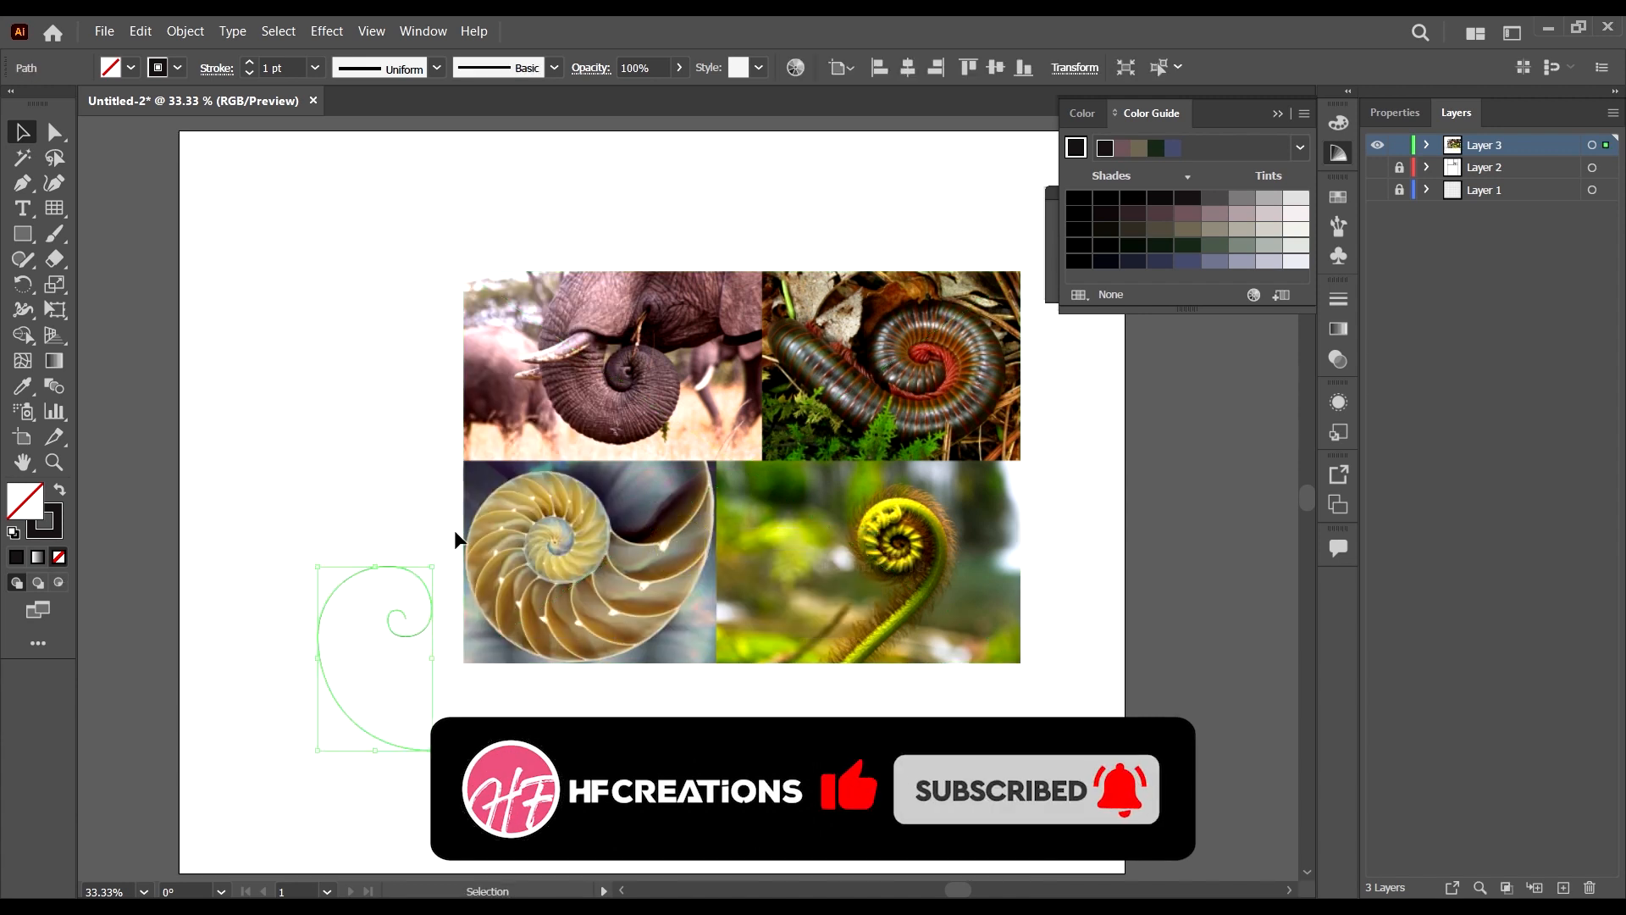
Set the spiral's stroke weight to 10 pt and deselect it.
click(280, 68)
text(10)
key(Return)
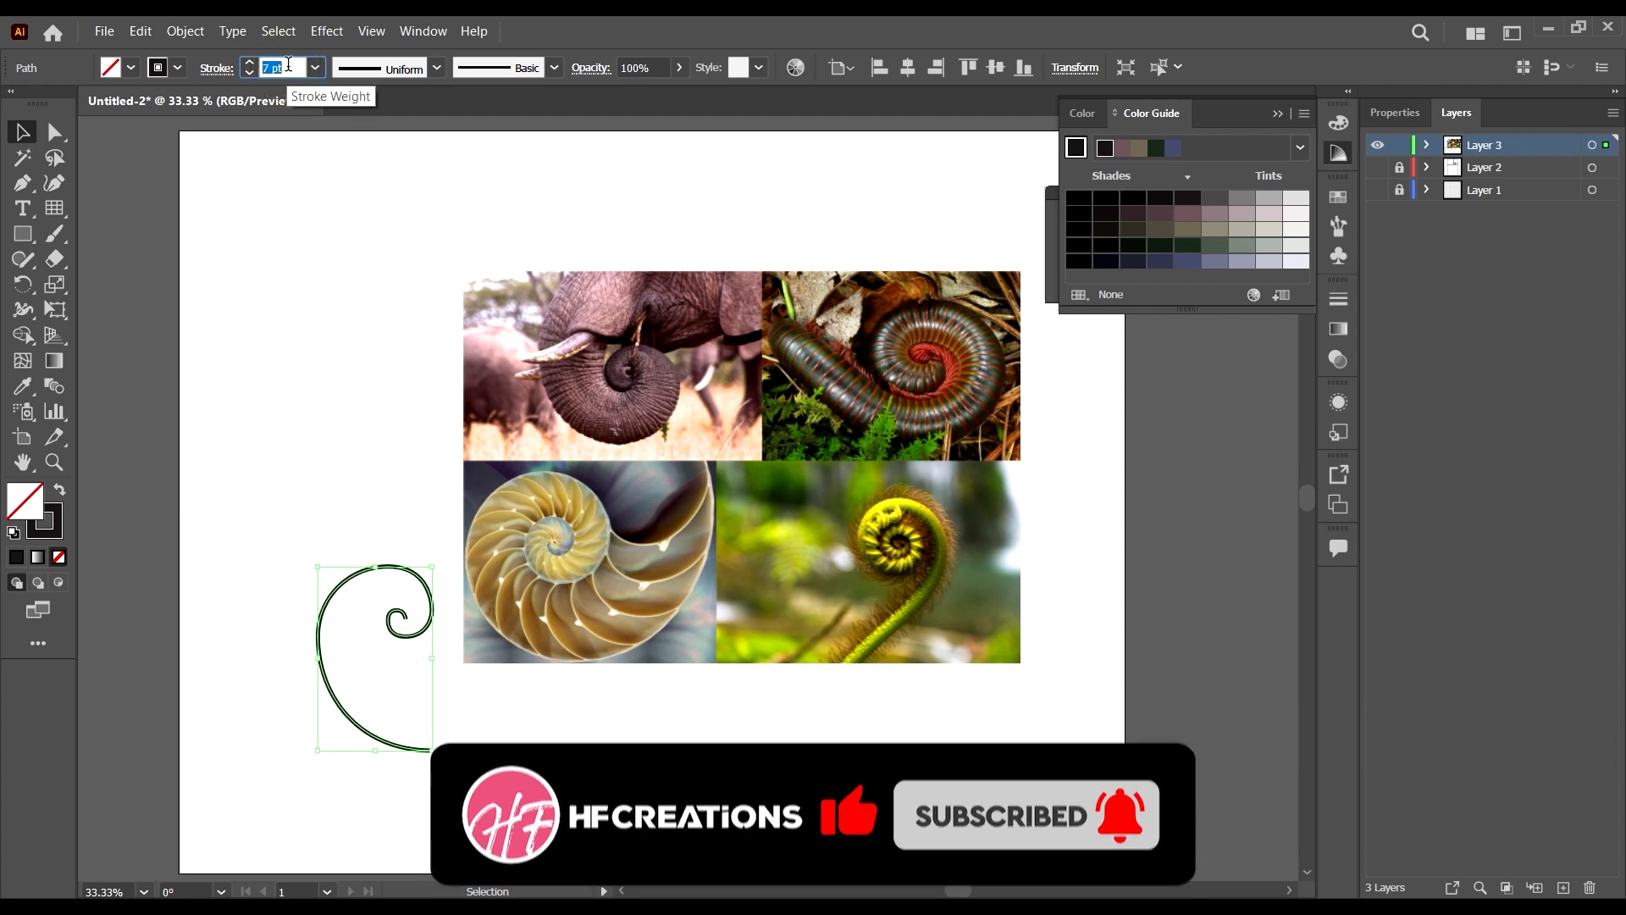
scroll(500, 735, up, 1)
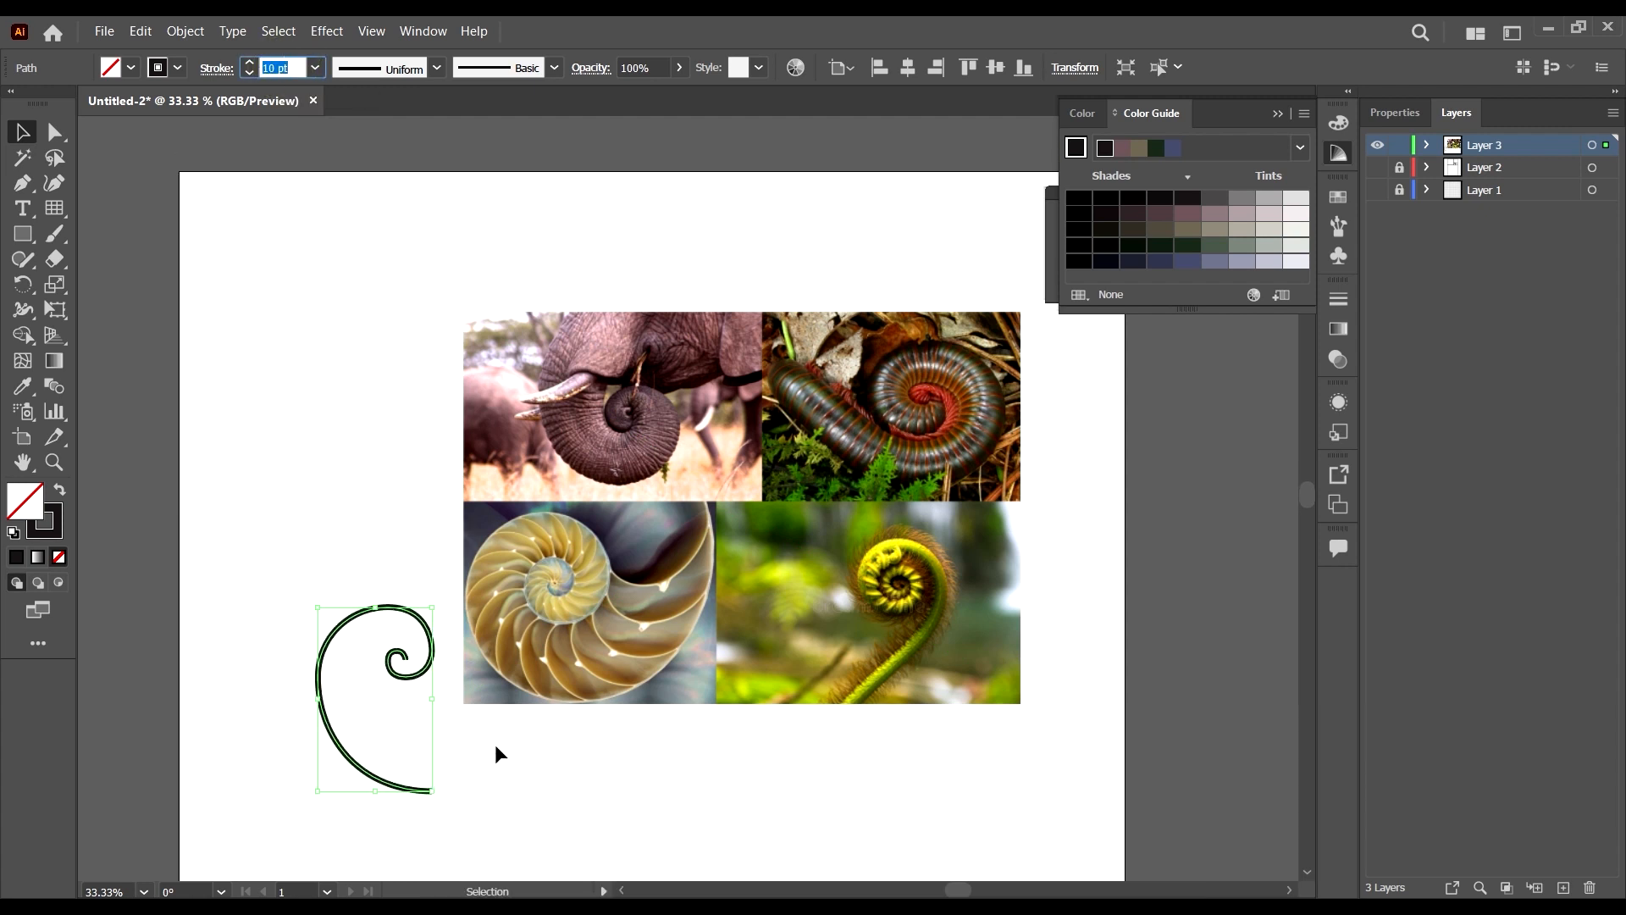
click(531, 769)
scroll(481, 762, up, 1)
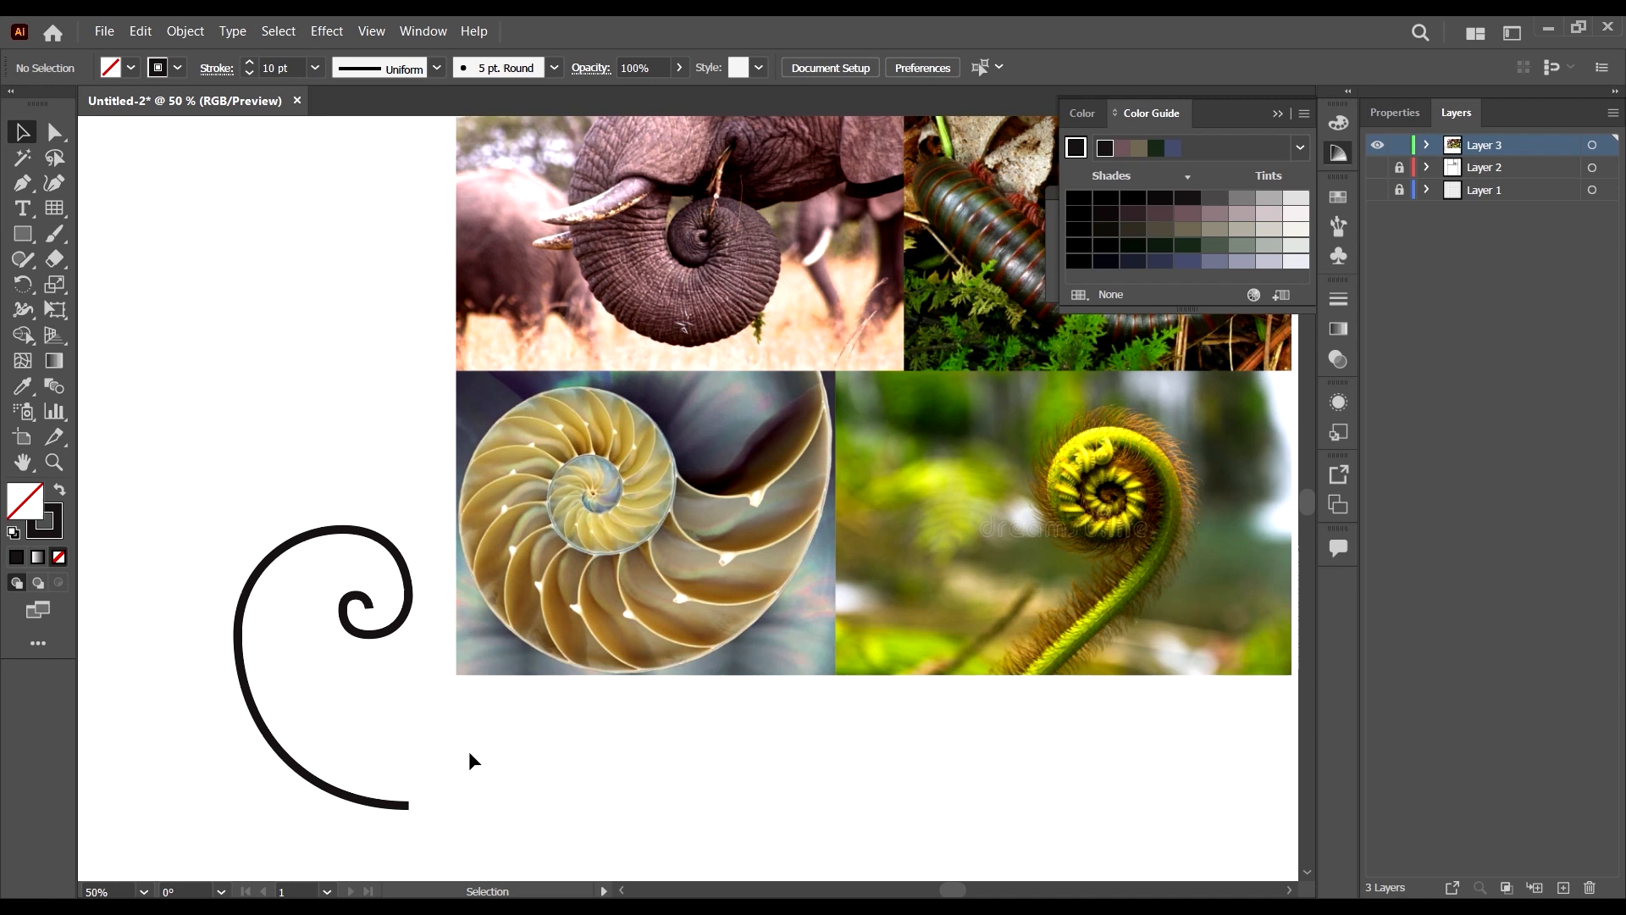
Move the spiral over the nautilus shell and scale it slightly down to fit the shell's curl.
click(389, 626)
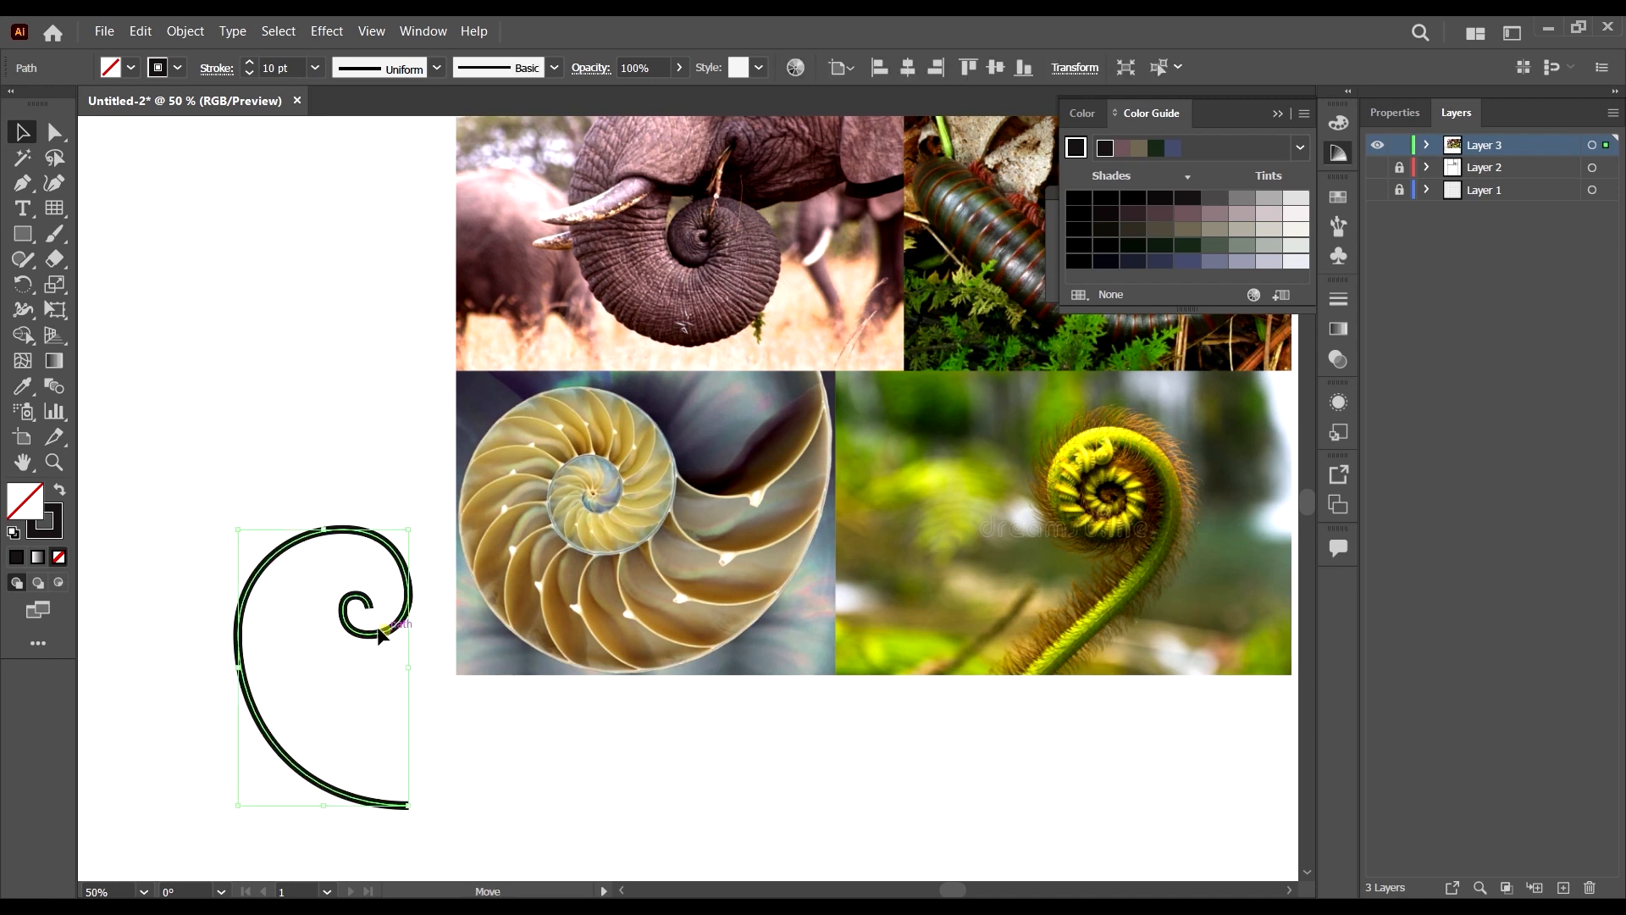
drag(377, 627, 578, 703)
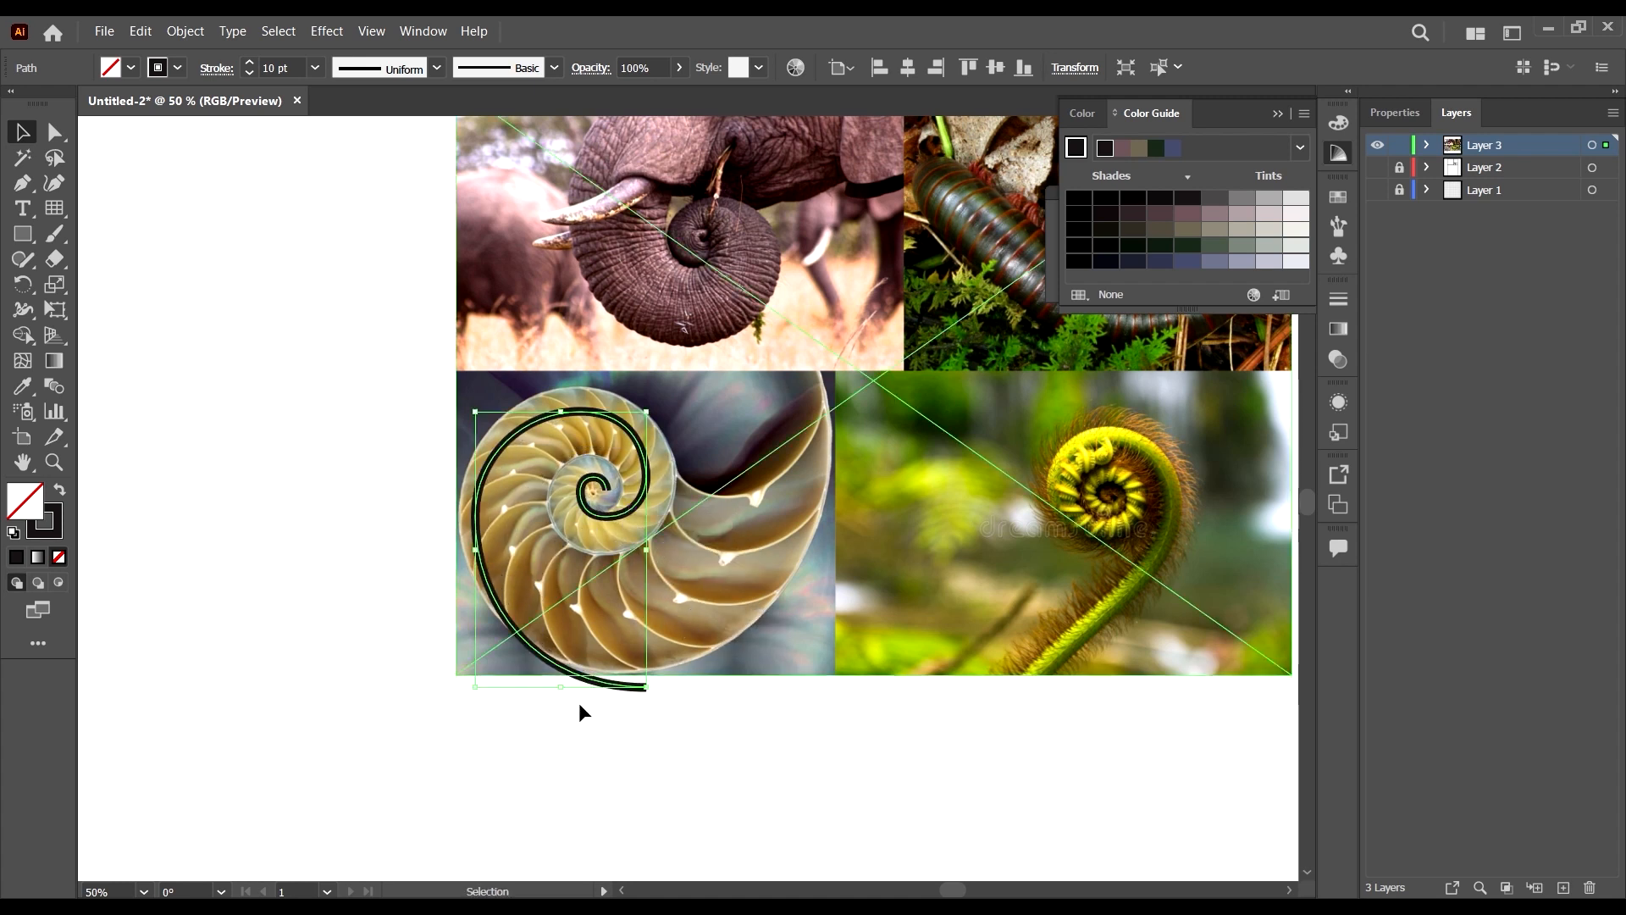
scroll(92, 557, up, 3)
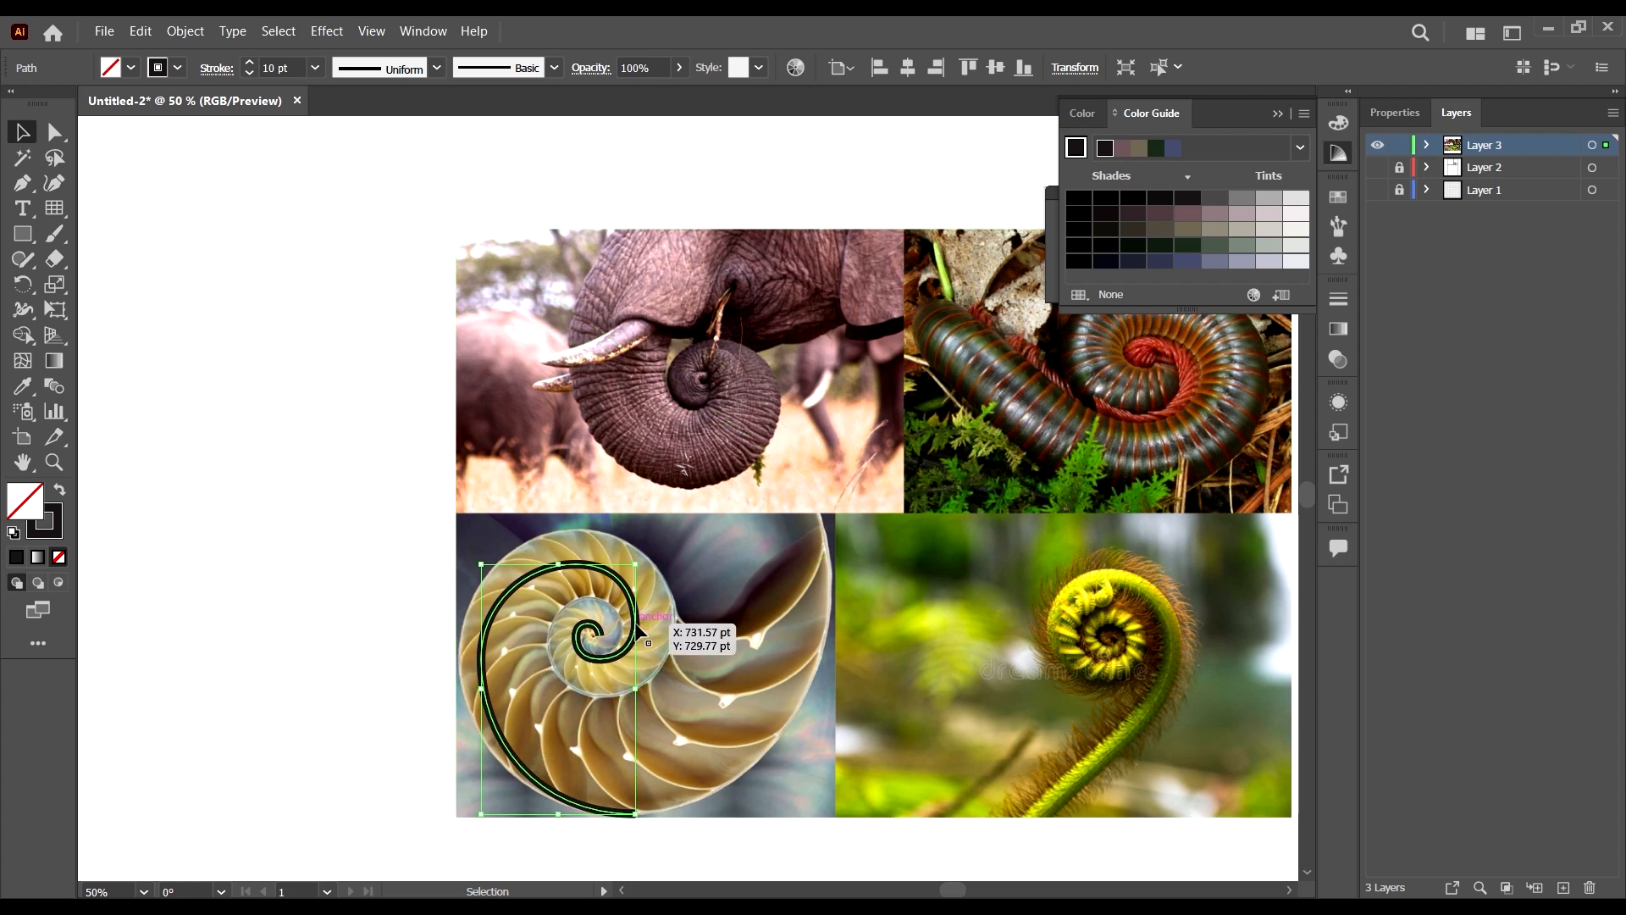
Duplicate the spiral onto the elephant's trunk and rotate the copy counterclockwise.
drag(642, 628, 756, 380)
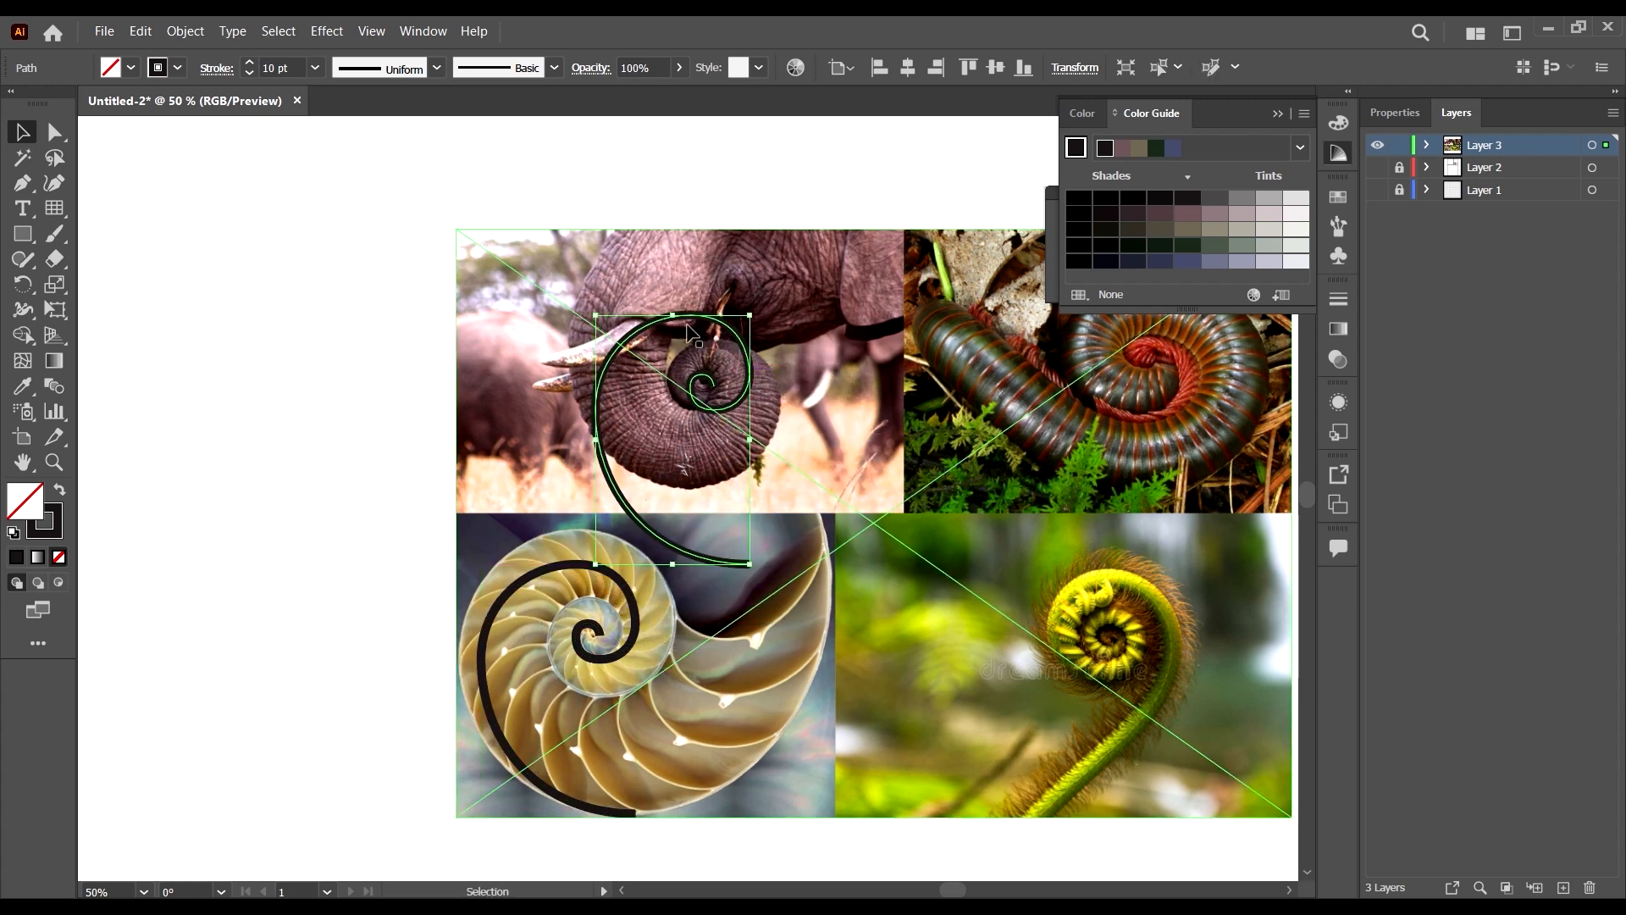
scroll(690, 338, up, 1)
scroll(678, 446, right, 2)
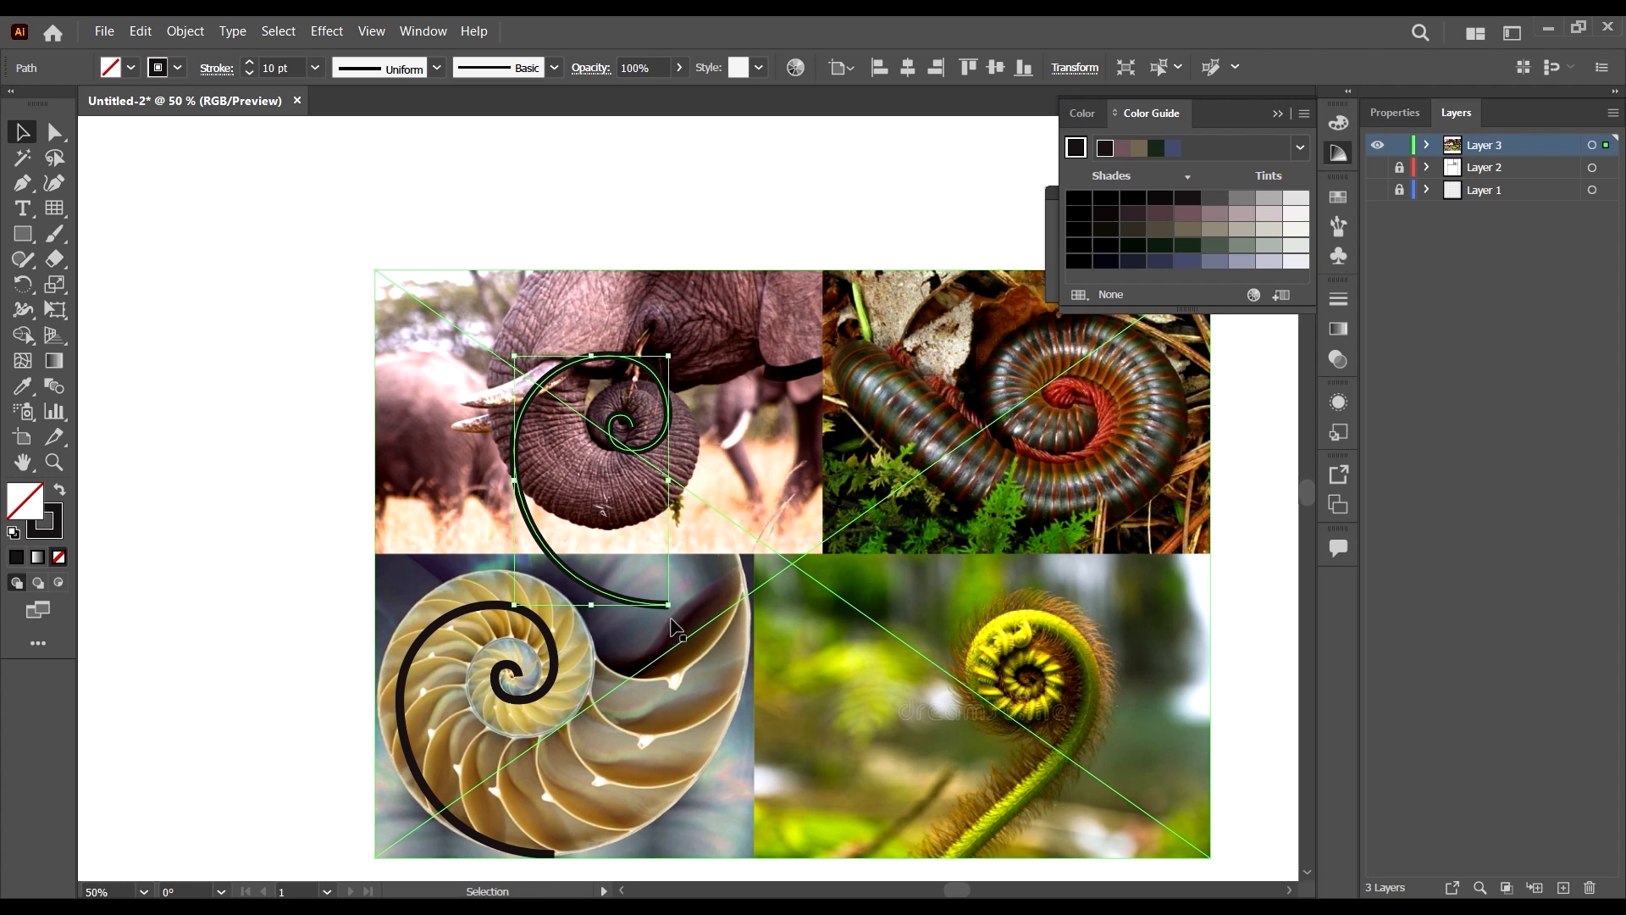
drag(672, 612, 856, 538)
Reflect the spiral copy on the elephant's trunk across the vertical axis.
right_click(596, 377)
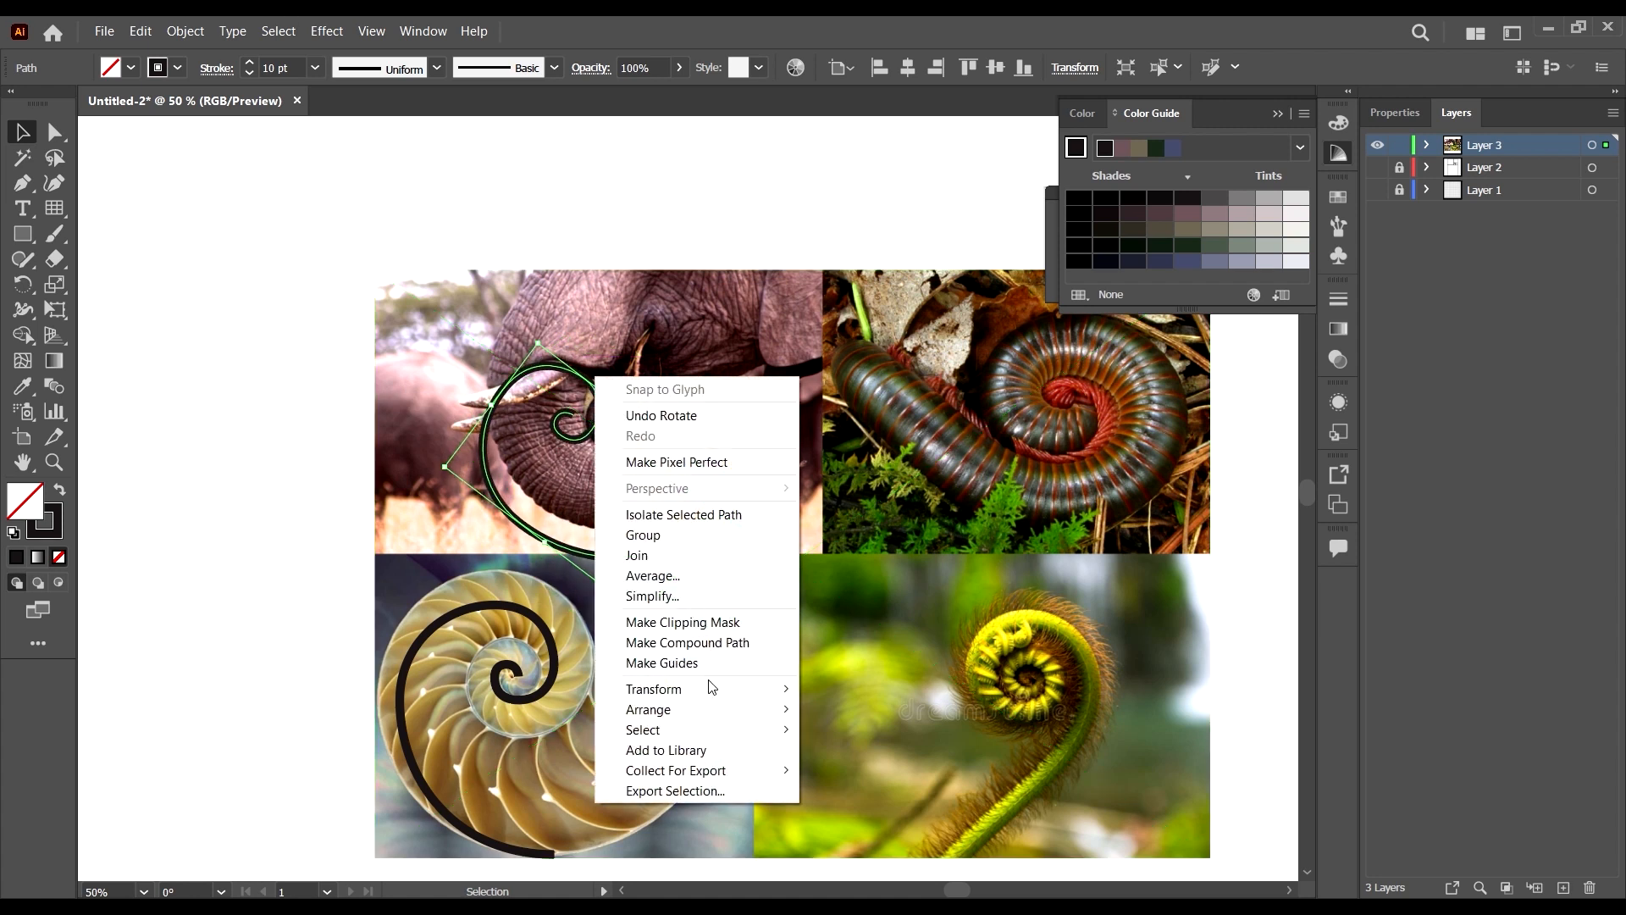
mouse_move(720, 690)
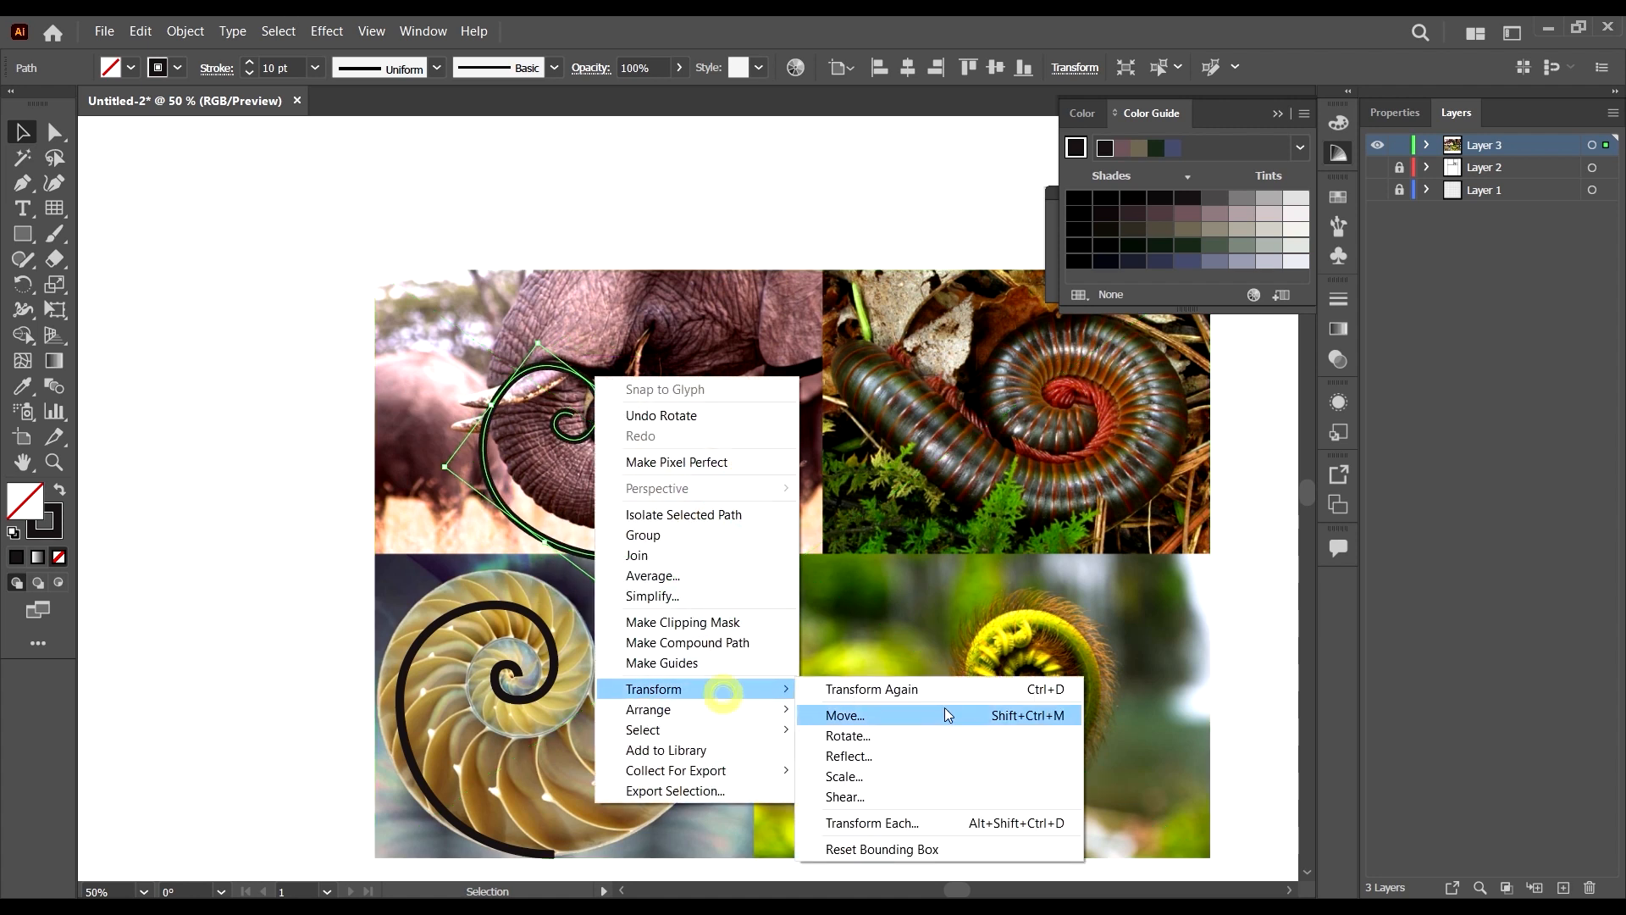
click(892, 751)
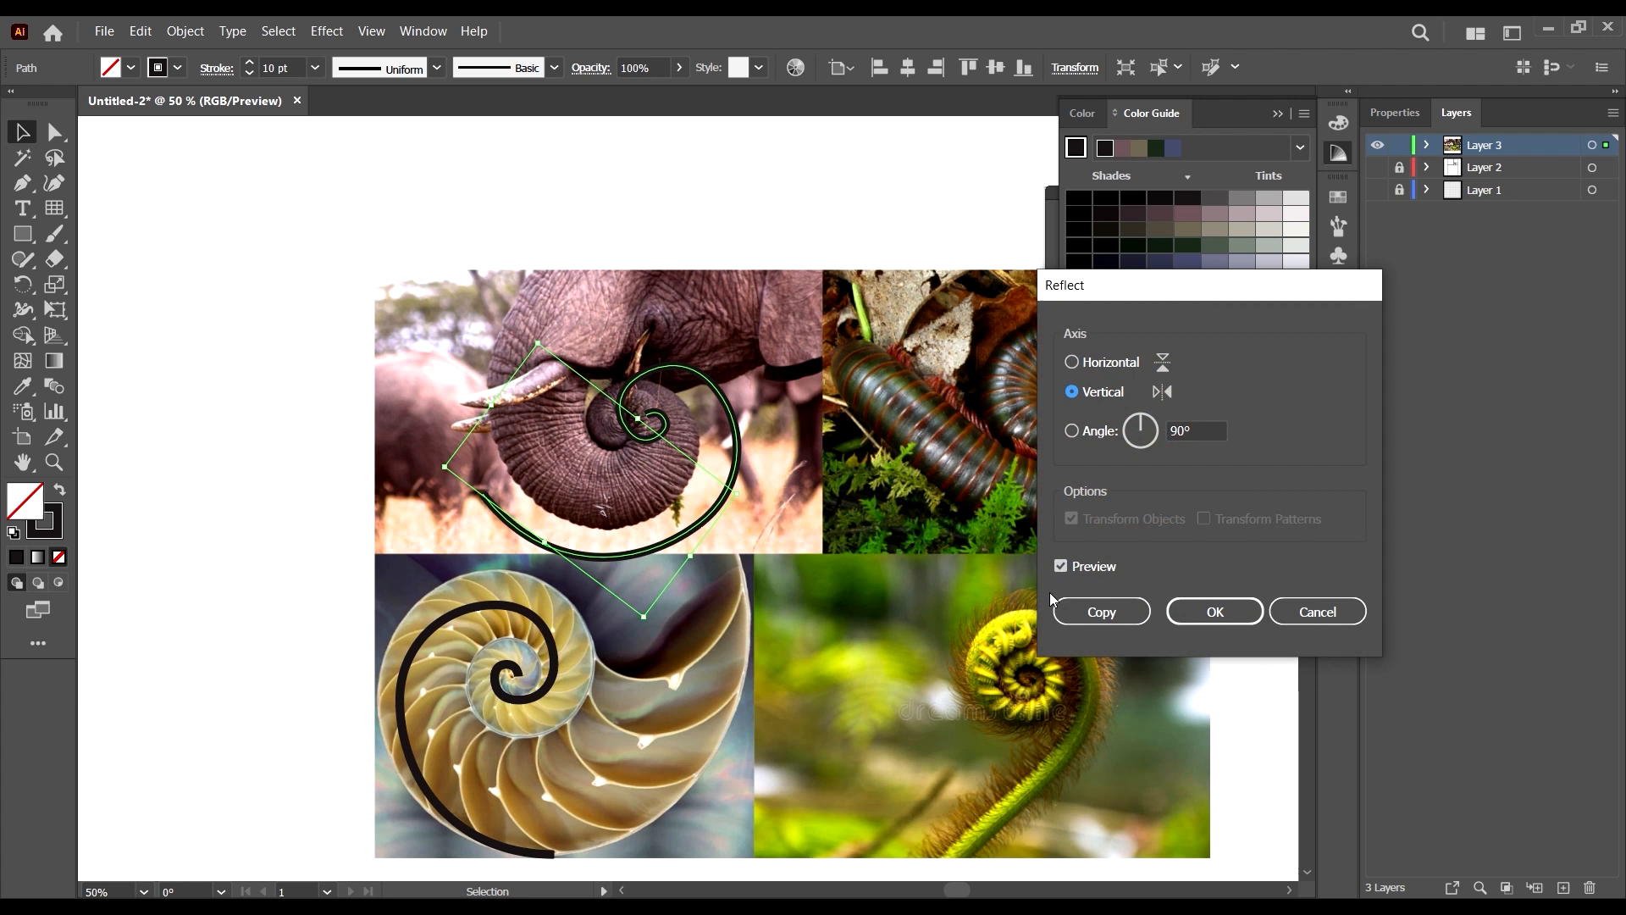
click(1212, 611)
Move the reflected spiral over the trunk's curl and scale it down until it follows the trunk's outline.
scroll(661, 440, up, 2)
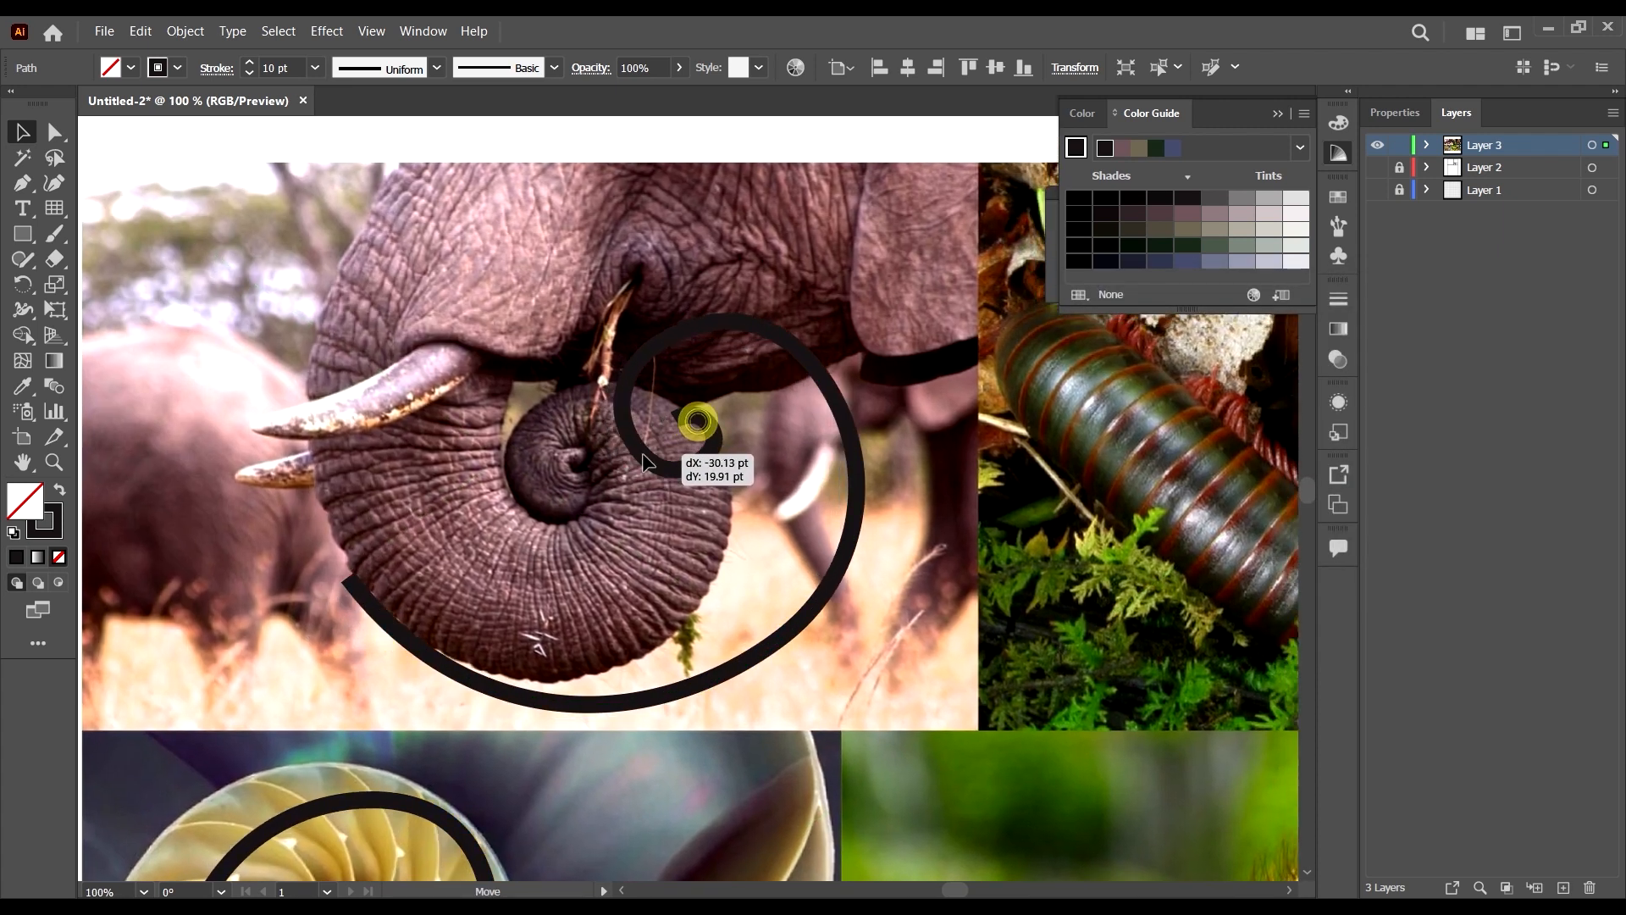
click(703, 460)
key(ctrl+z)
drag(691, 442, 661, 473)
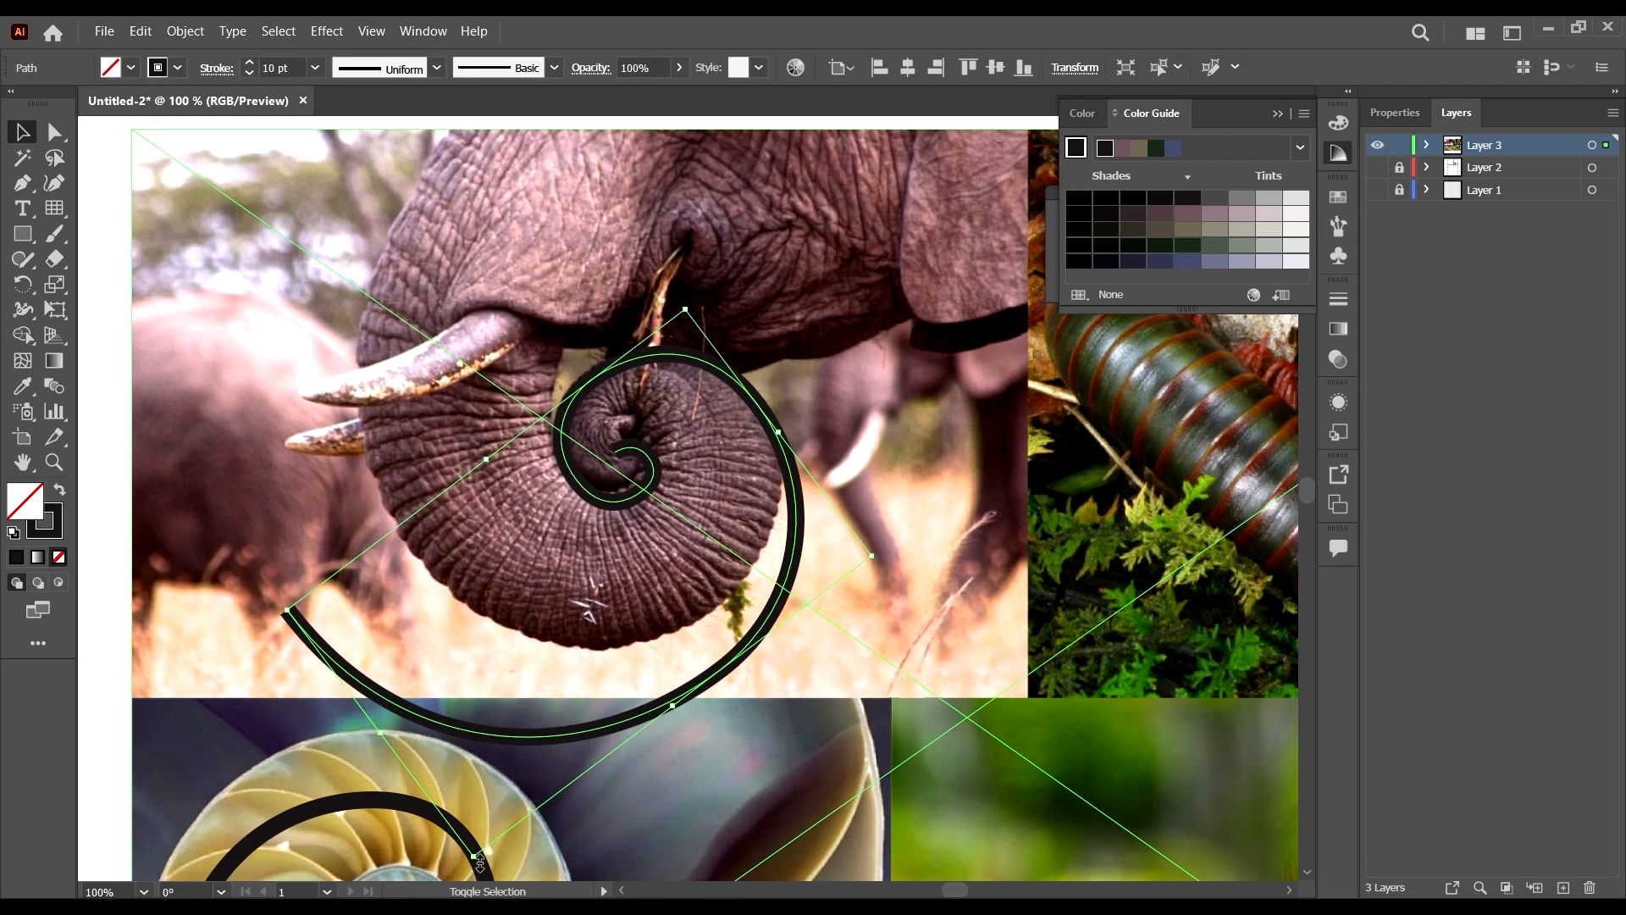
drag(479, 863, 530, 710)
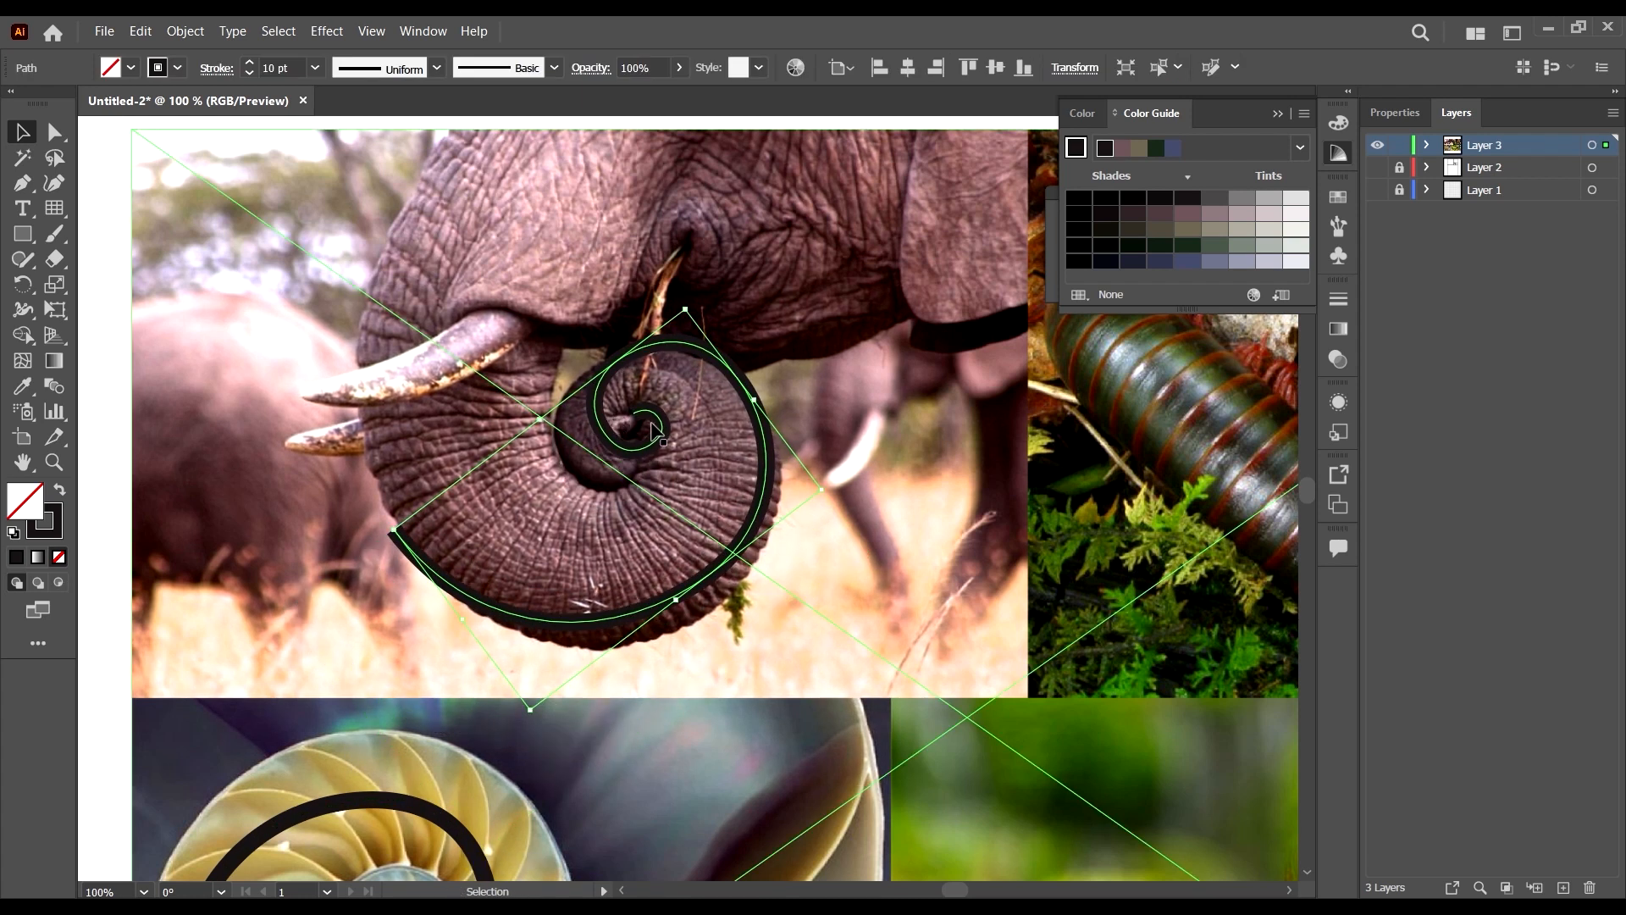
drag(656, 432, 637, 451)
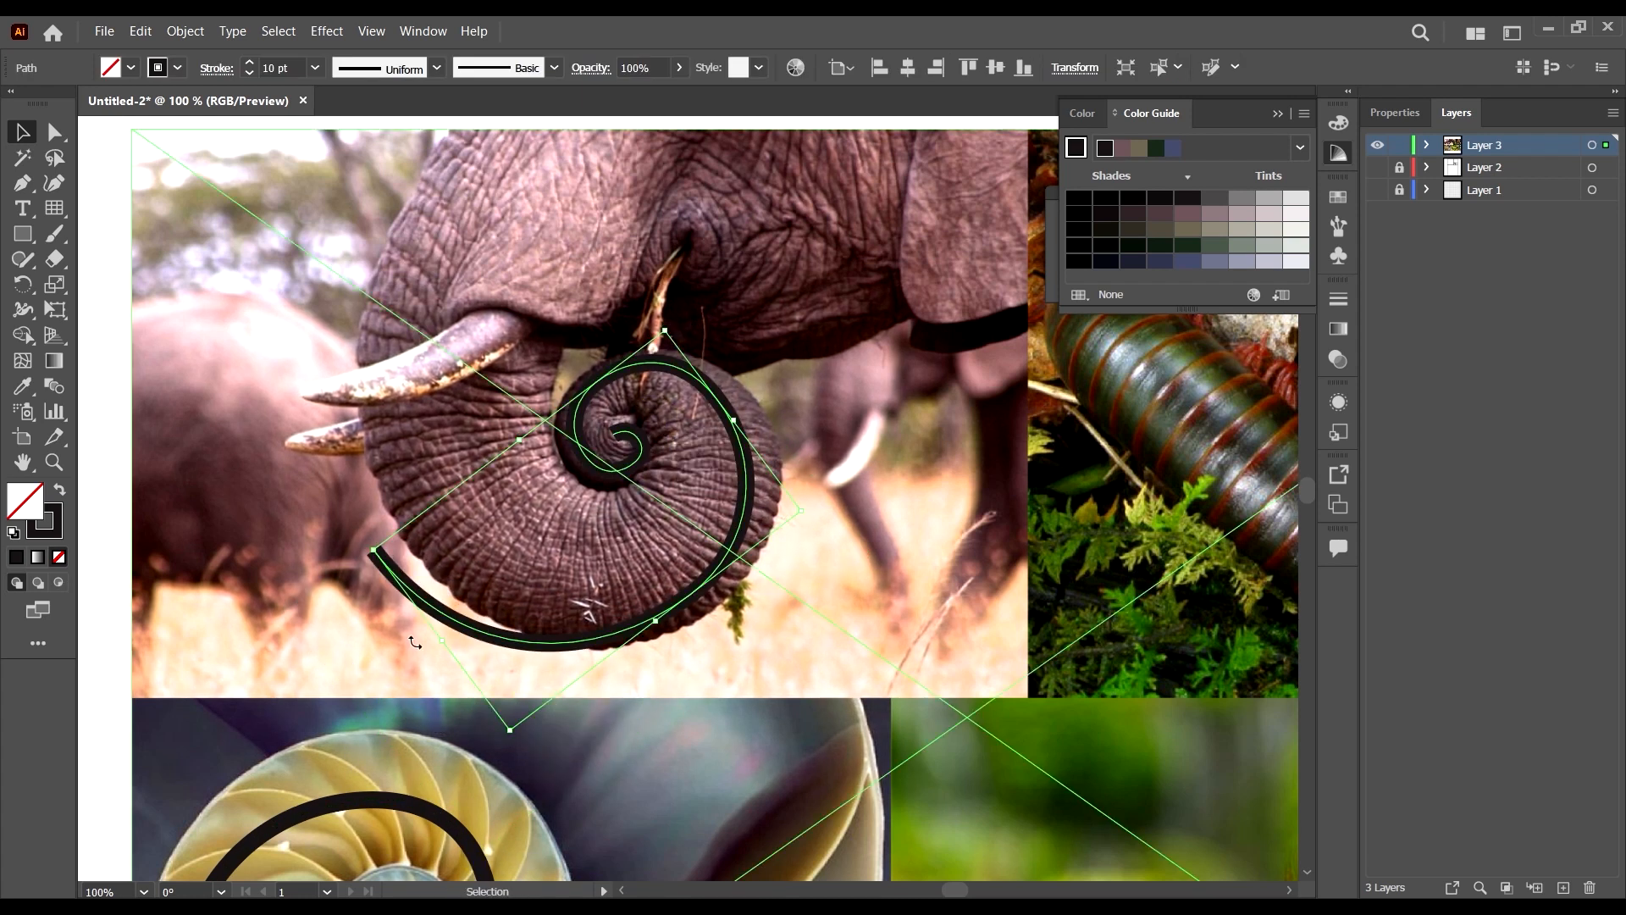
drag(448, 645, 504, 600)
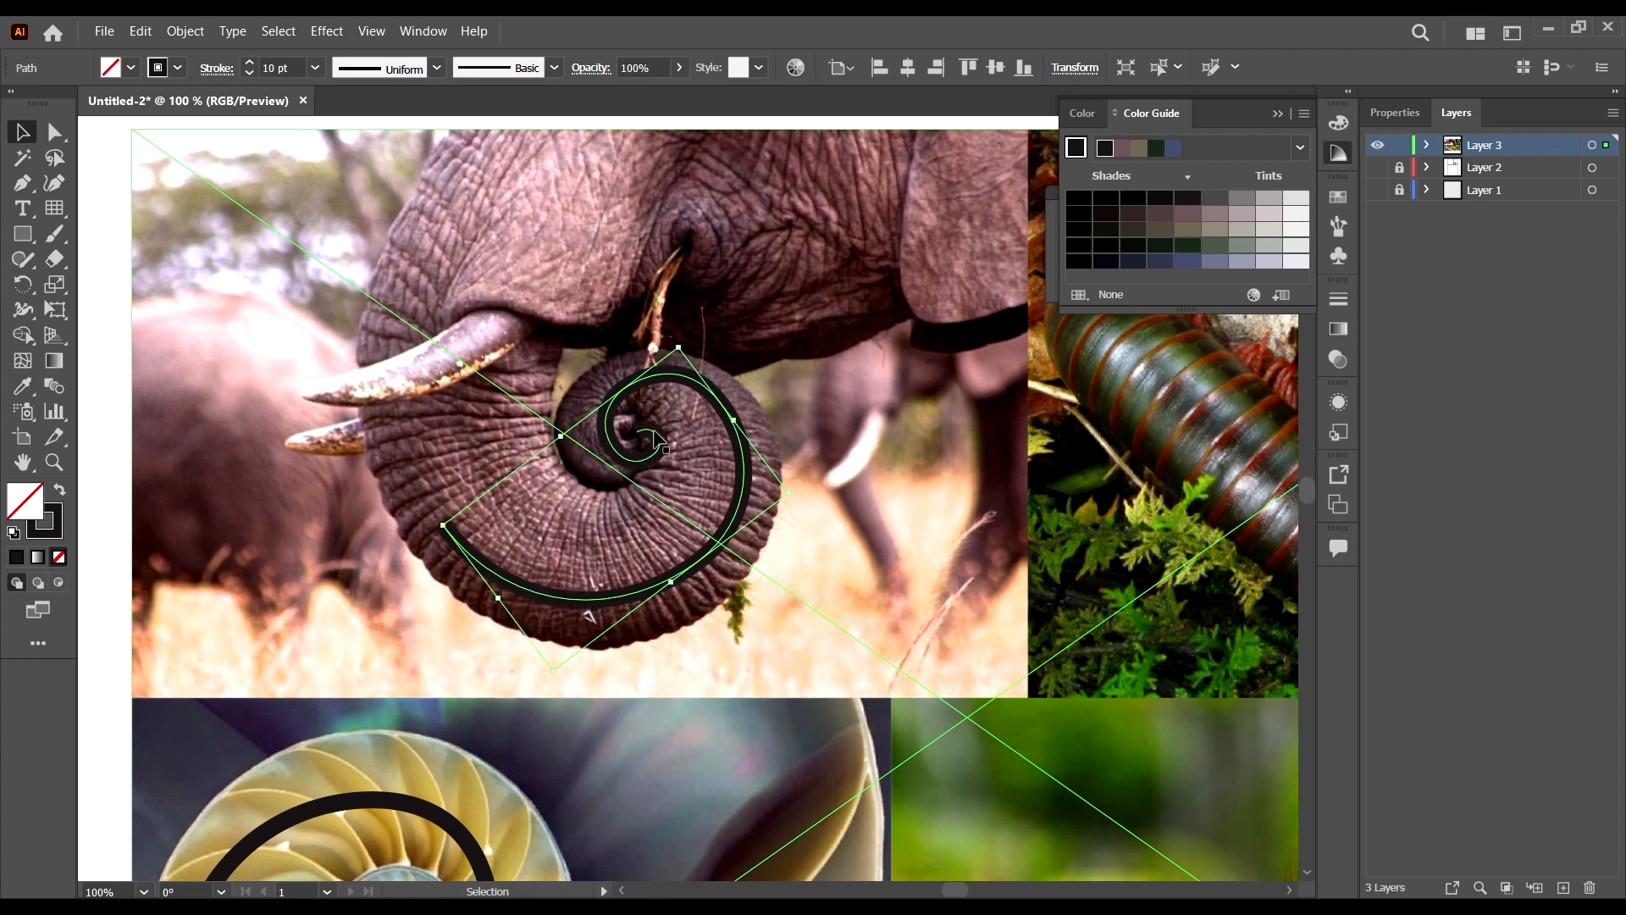
drag(653, 451, 645, 453)
Change the stroke colour of the spiral on the elephant's trunk to white.
click(176, 67)
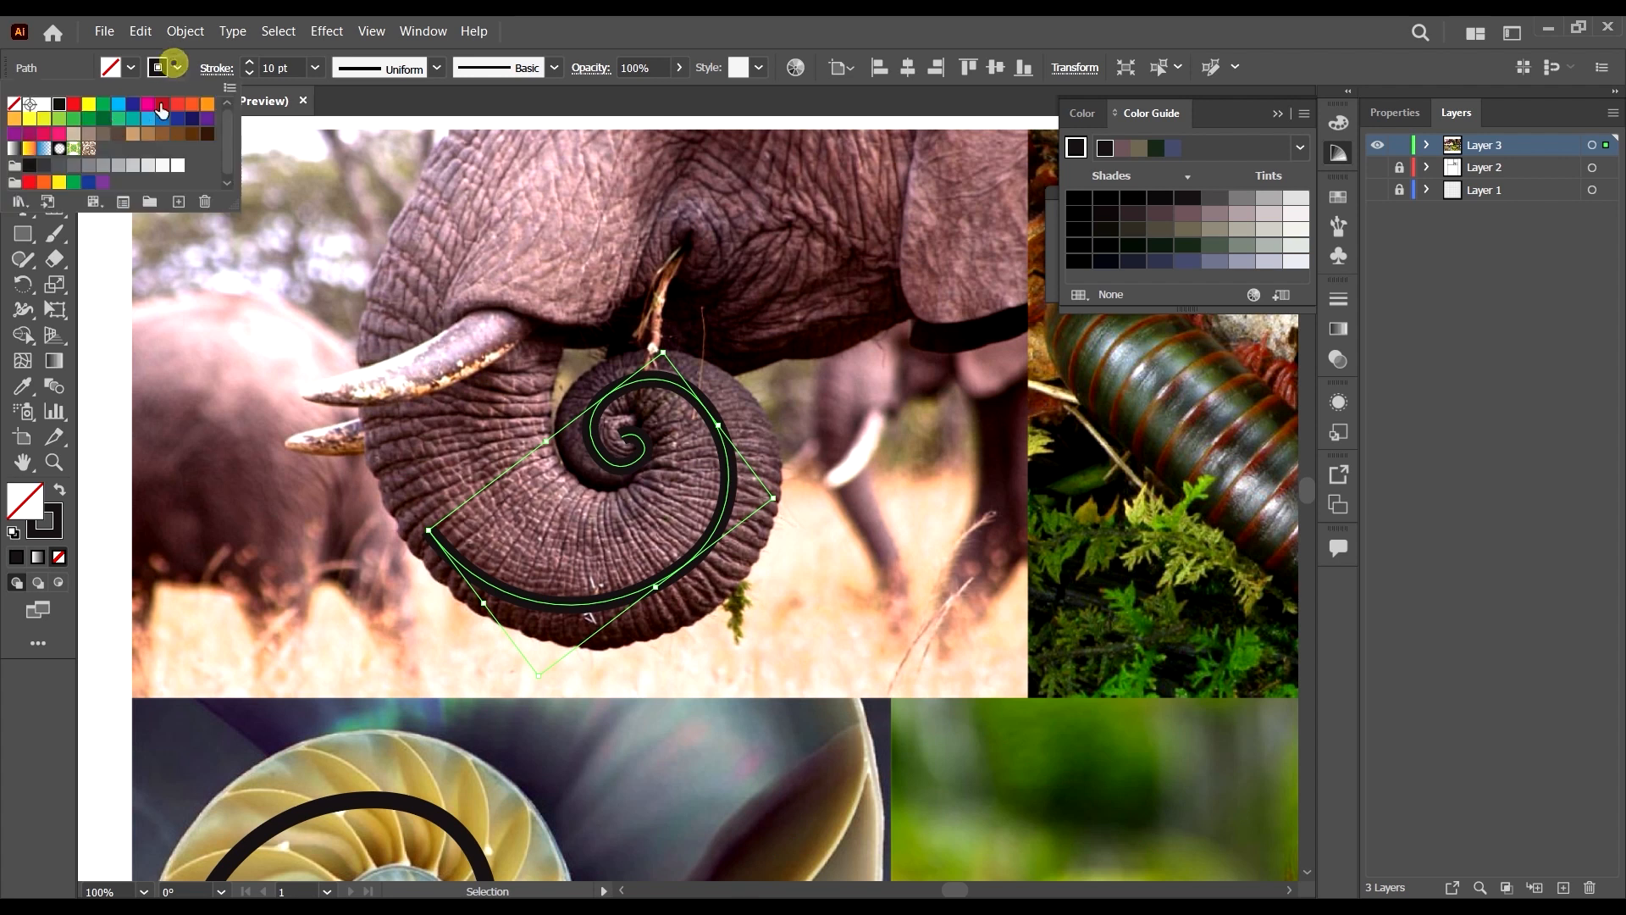
click(45, 106)
key(Escape)
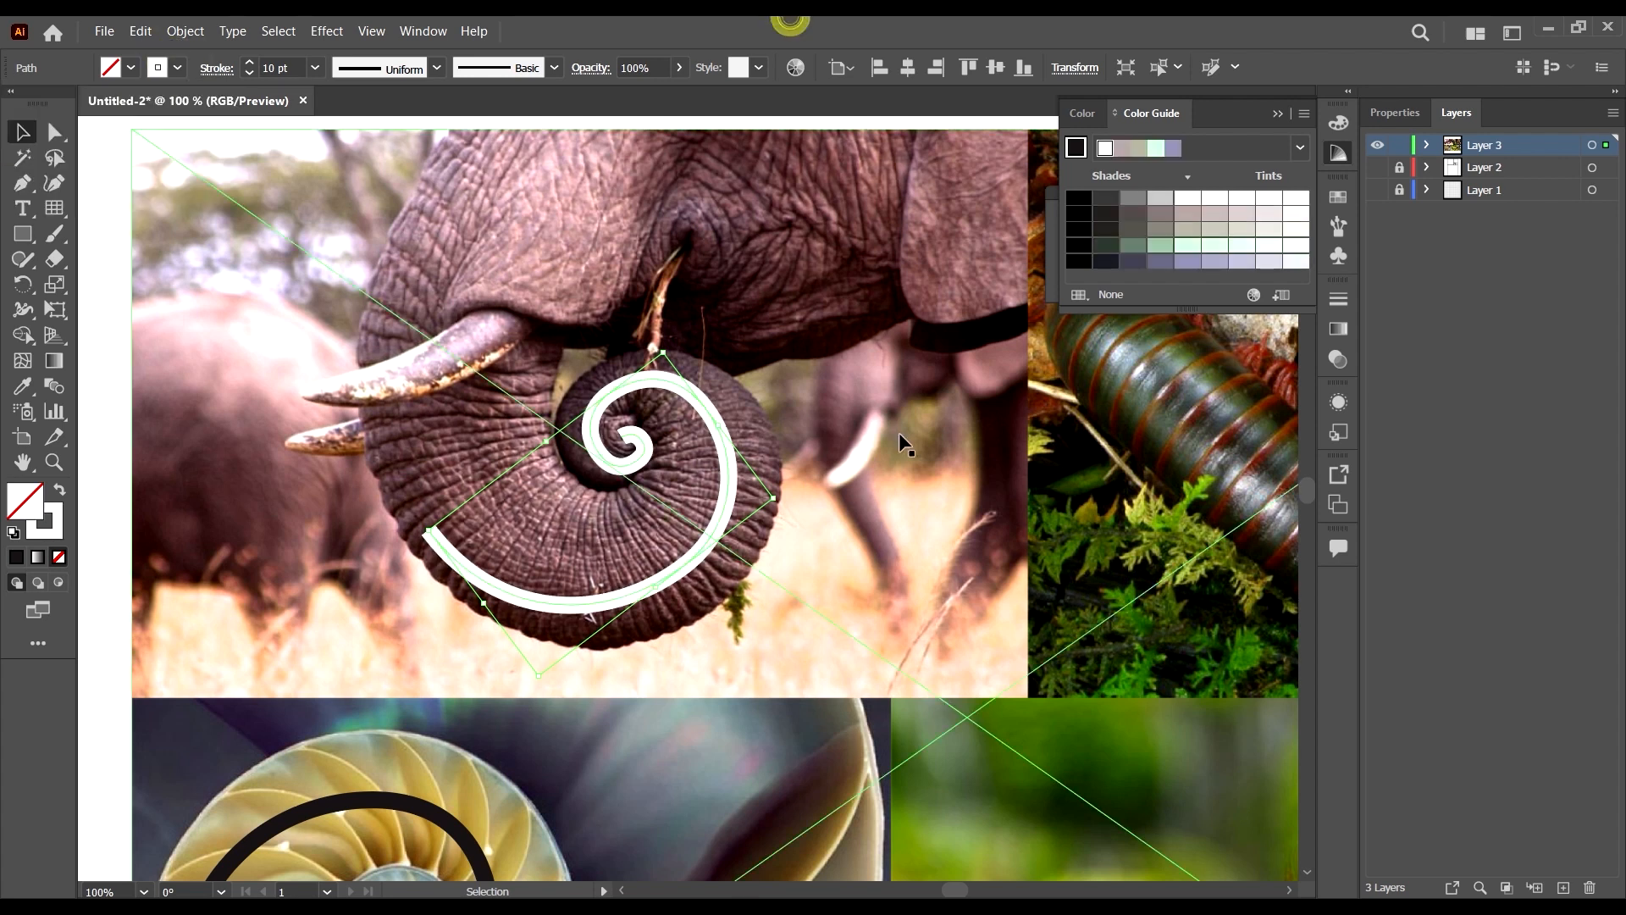
Scale the white spiral on the elephant's trunk slightly down and keep it centred on the trunk's curl.
click(886, 436)
key(ctrl+minus)
key(ctrl+minus)
key(ctrl+minus)
key(ctrl+minus)
scroll(705, 464, up, 2)
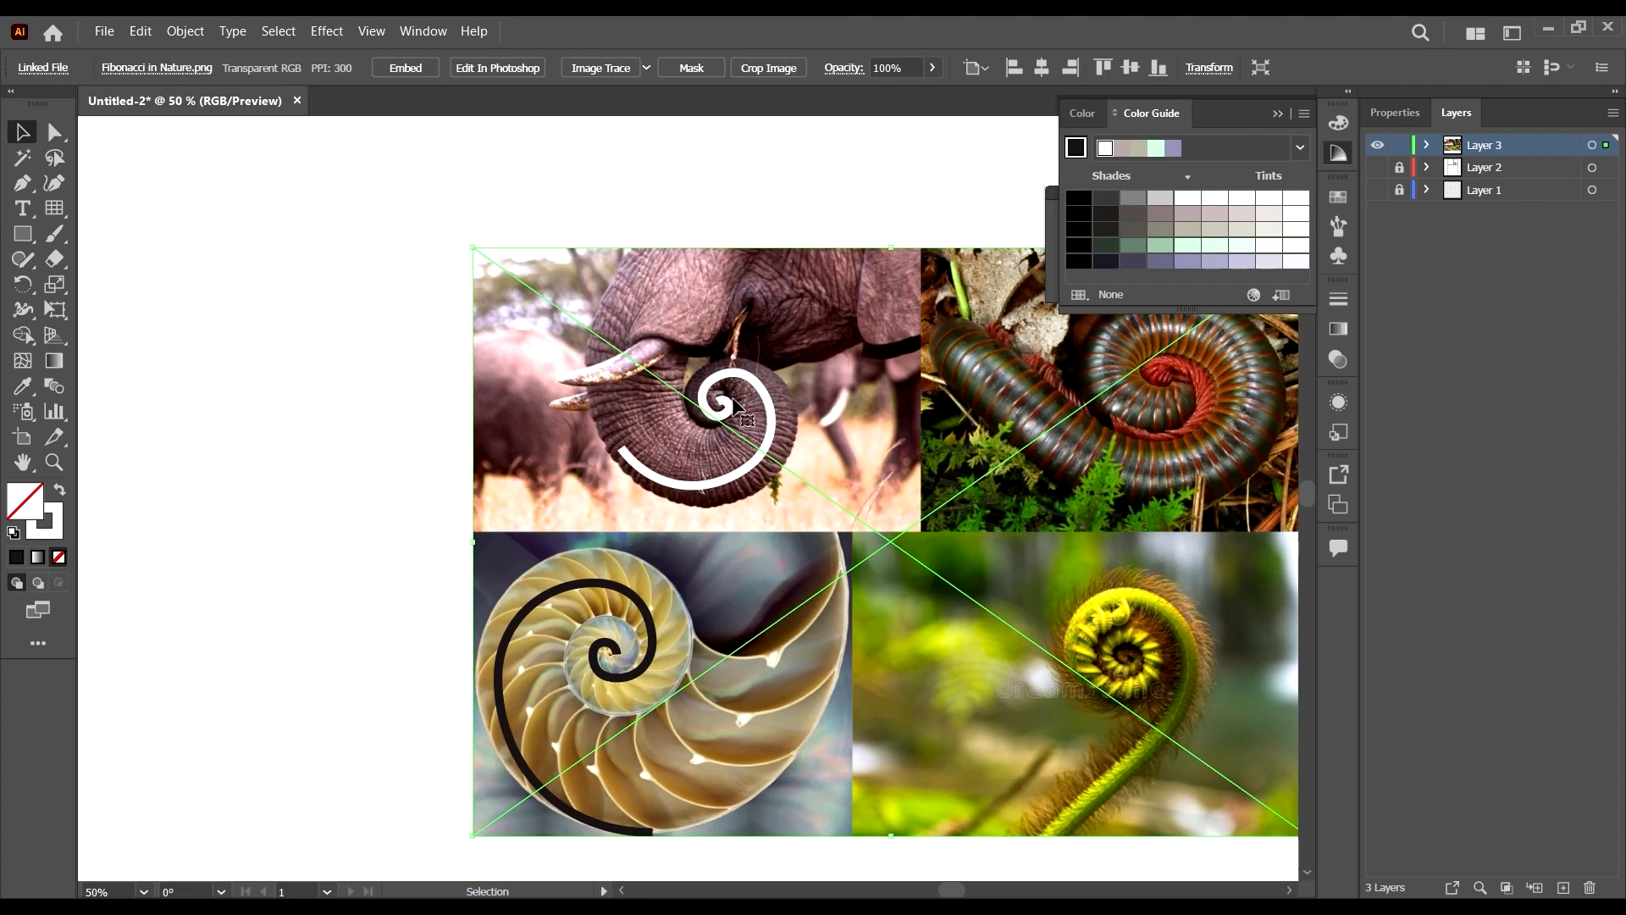
click(630, 464)
drag(649, 487, 629, 441)
scroll(650, 464, up, 3)
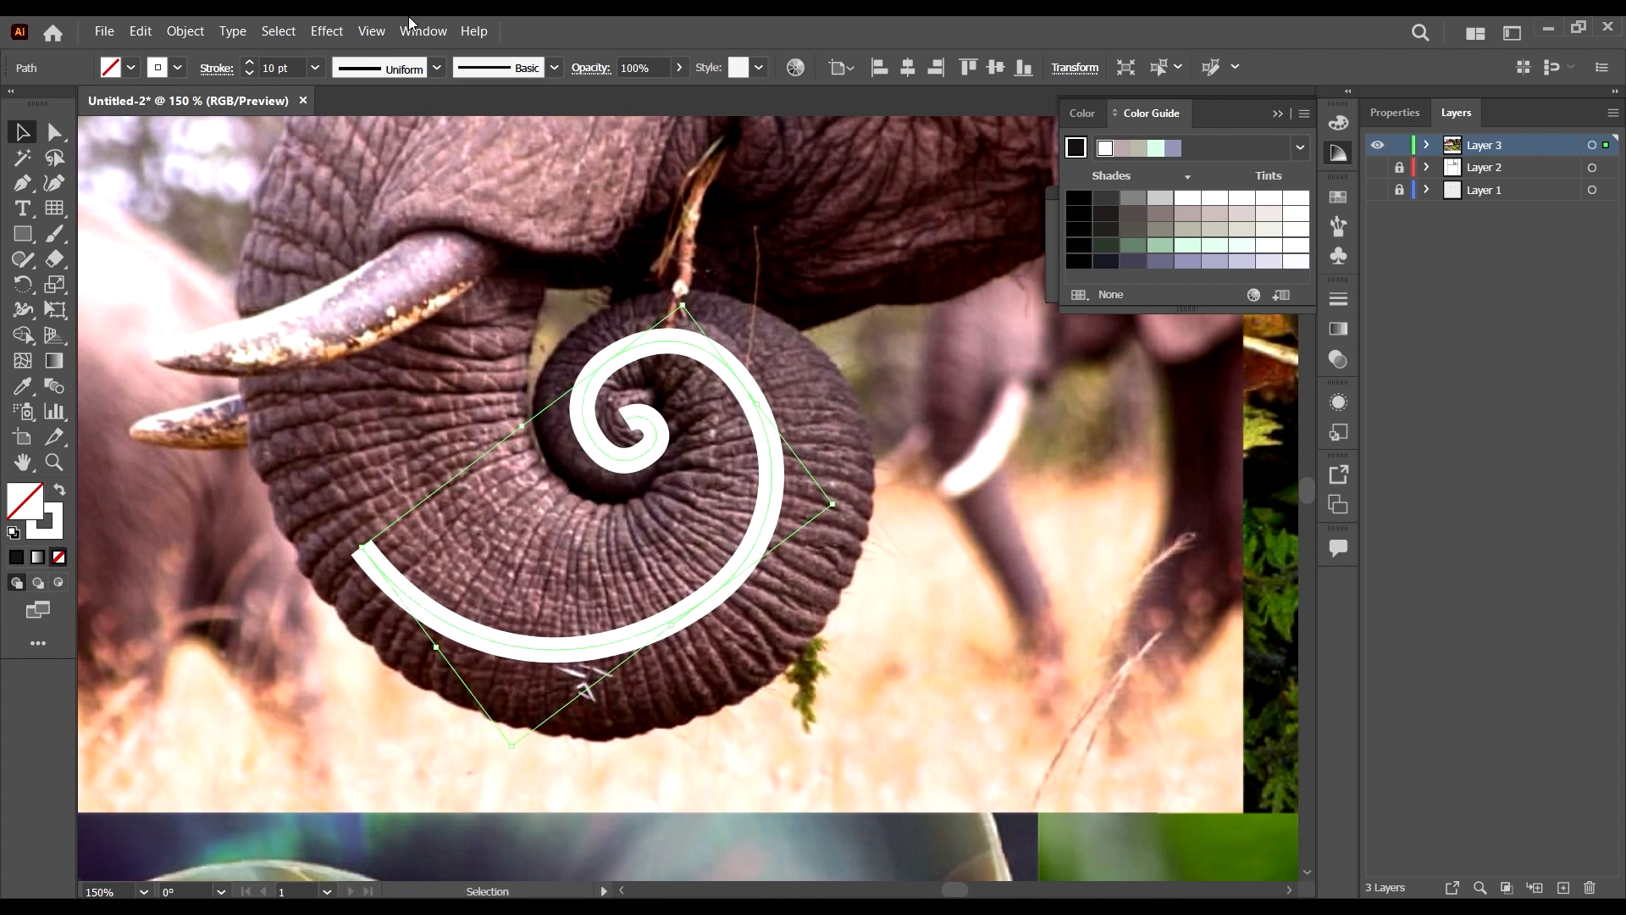
Set the stroke weight of the spiral on the elephant's trunk to 4 pt.
double_click(279, 68)
text(2)
key(Return)
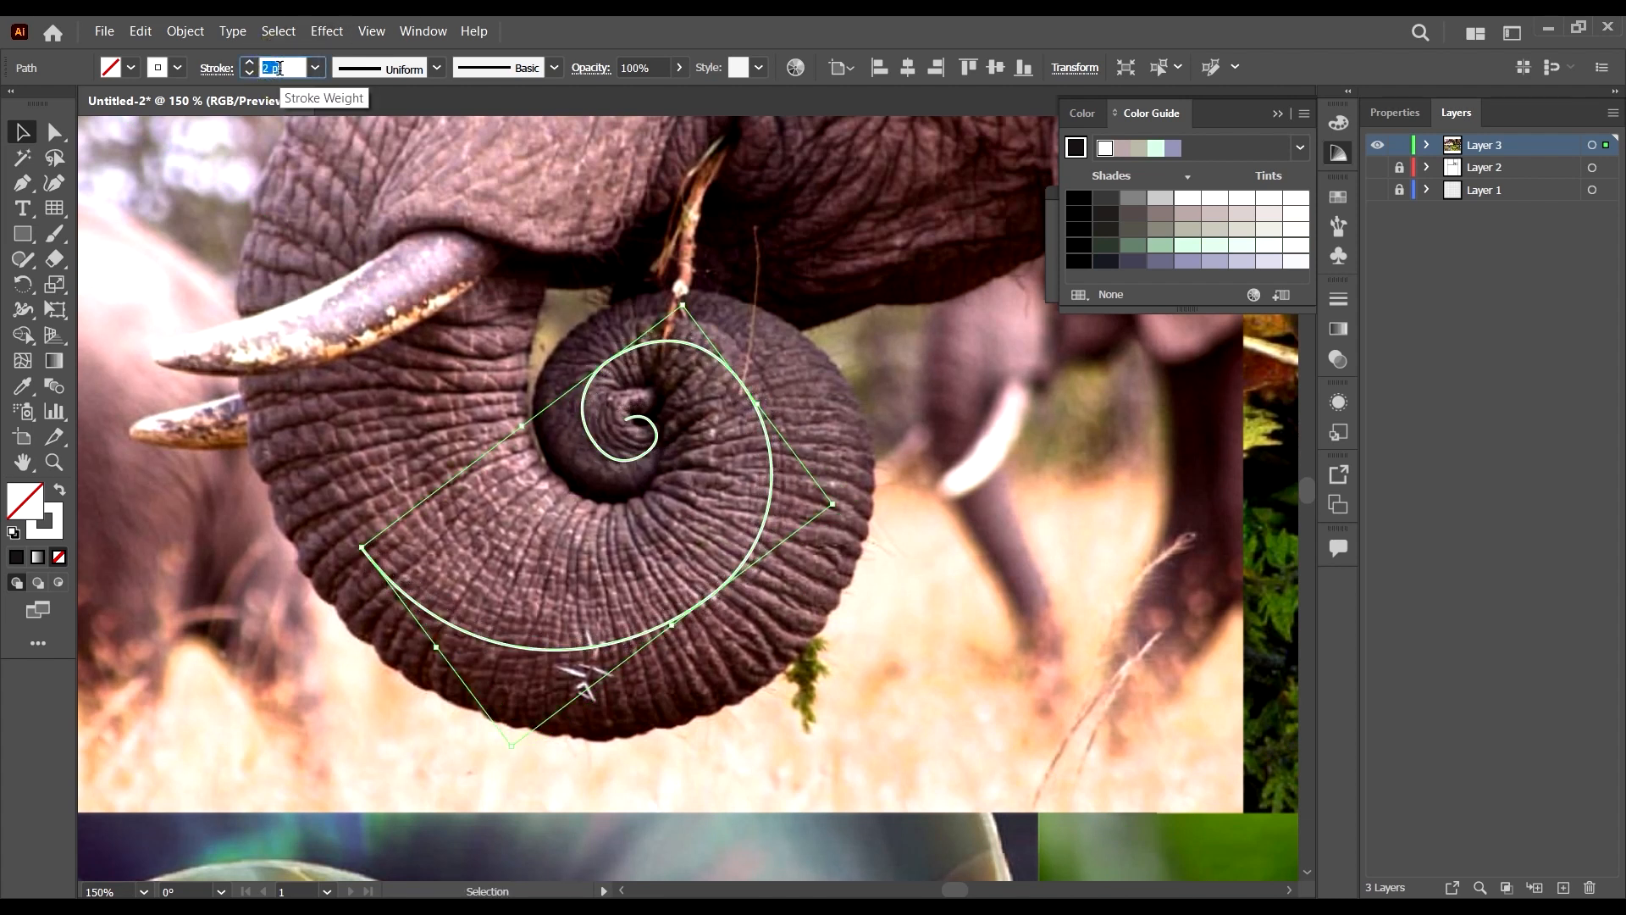
key(Up)
key(Up)
Scale down the black spiral on the nautilus shell and shift it over the centre of the shell's curl.
scroll(849, 454, down, 6)
scroll(815, 520, up, 4)
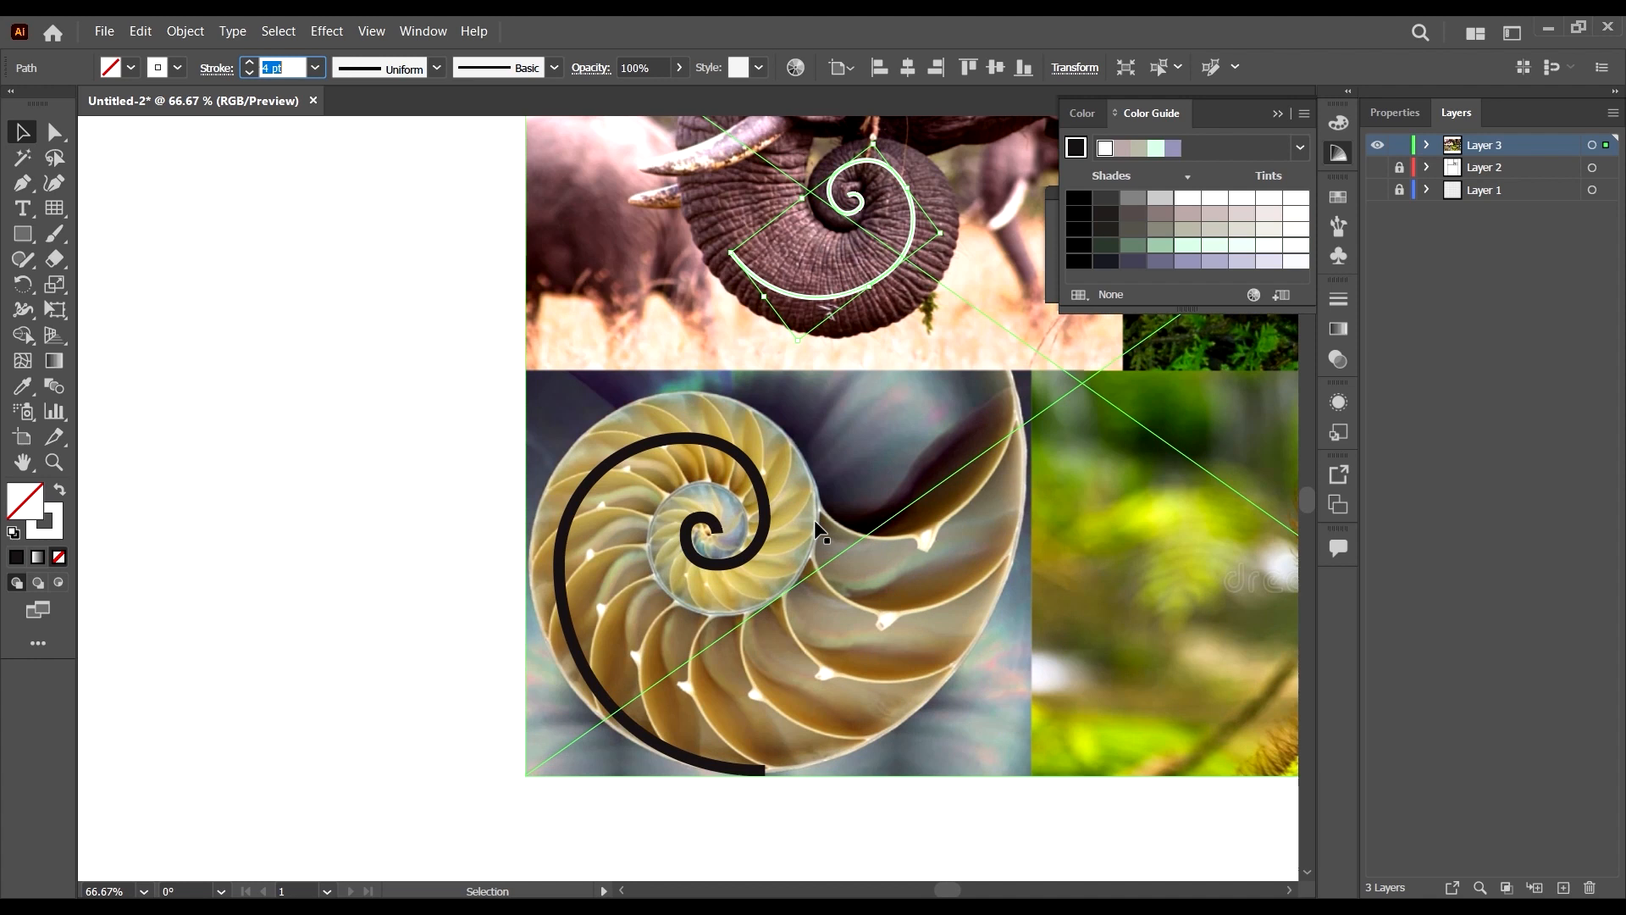
click(767, 513)
drag(664, 773, 680, 715)
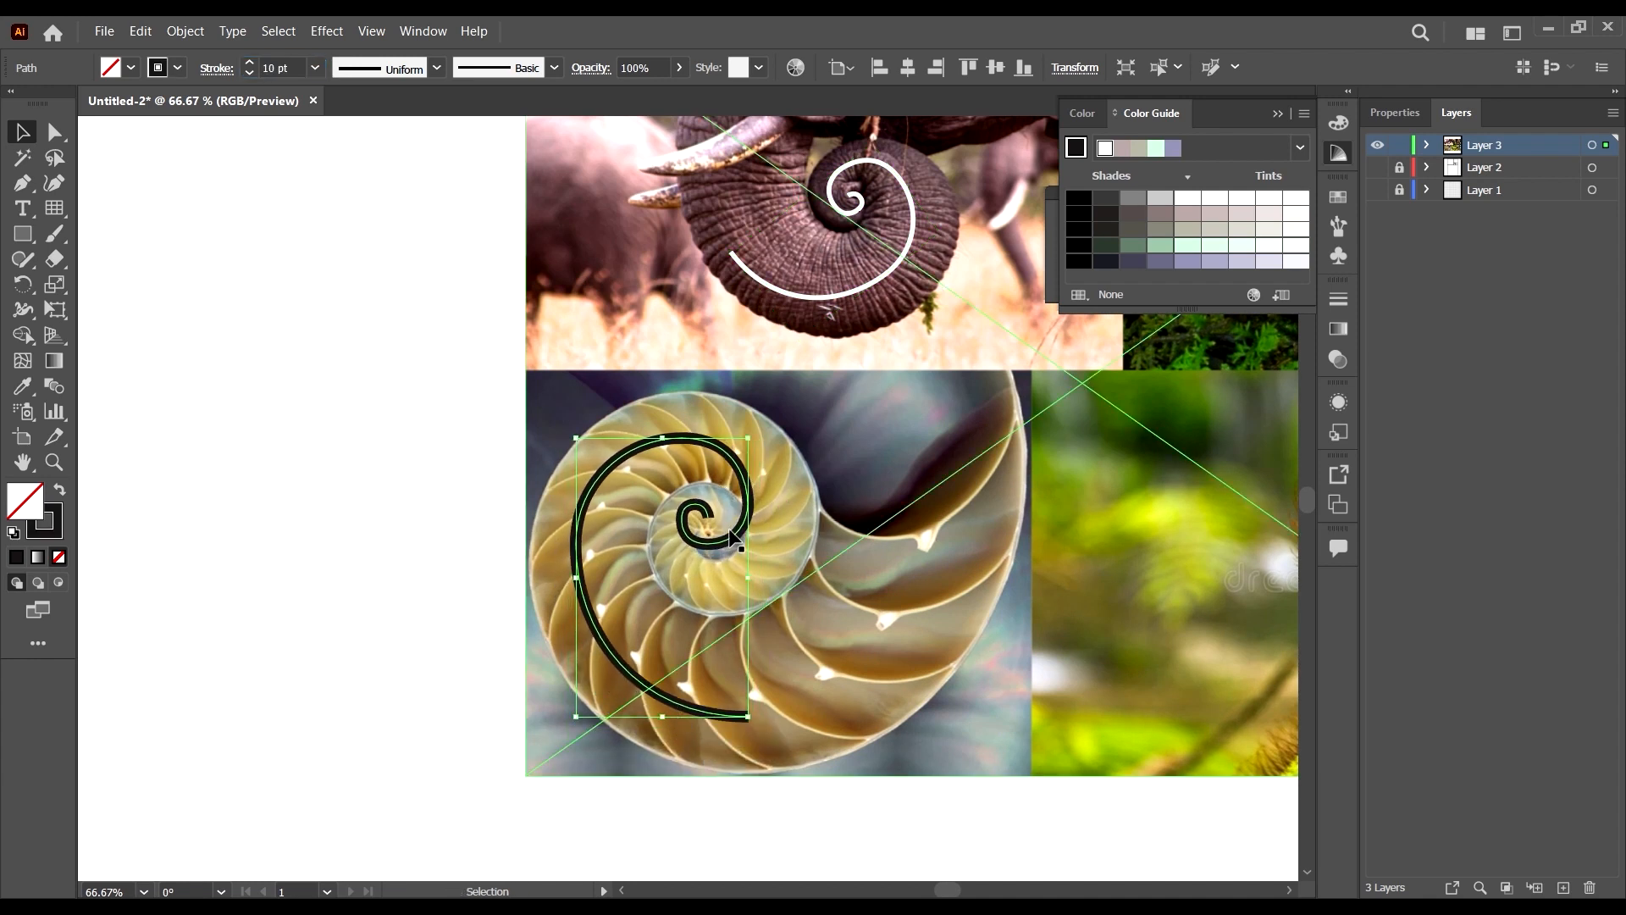
drag(730, 535, 743, 542)
Duplicate the white trunk spiral onto the fern, rotate the copy to follow the stem's direction and enlarge it.
key(ctrl+0)
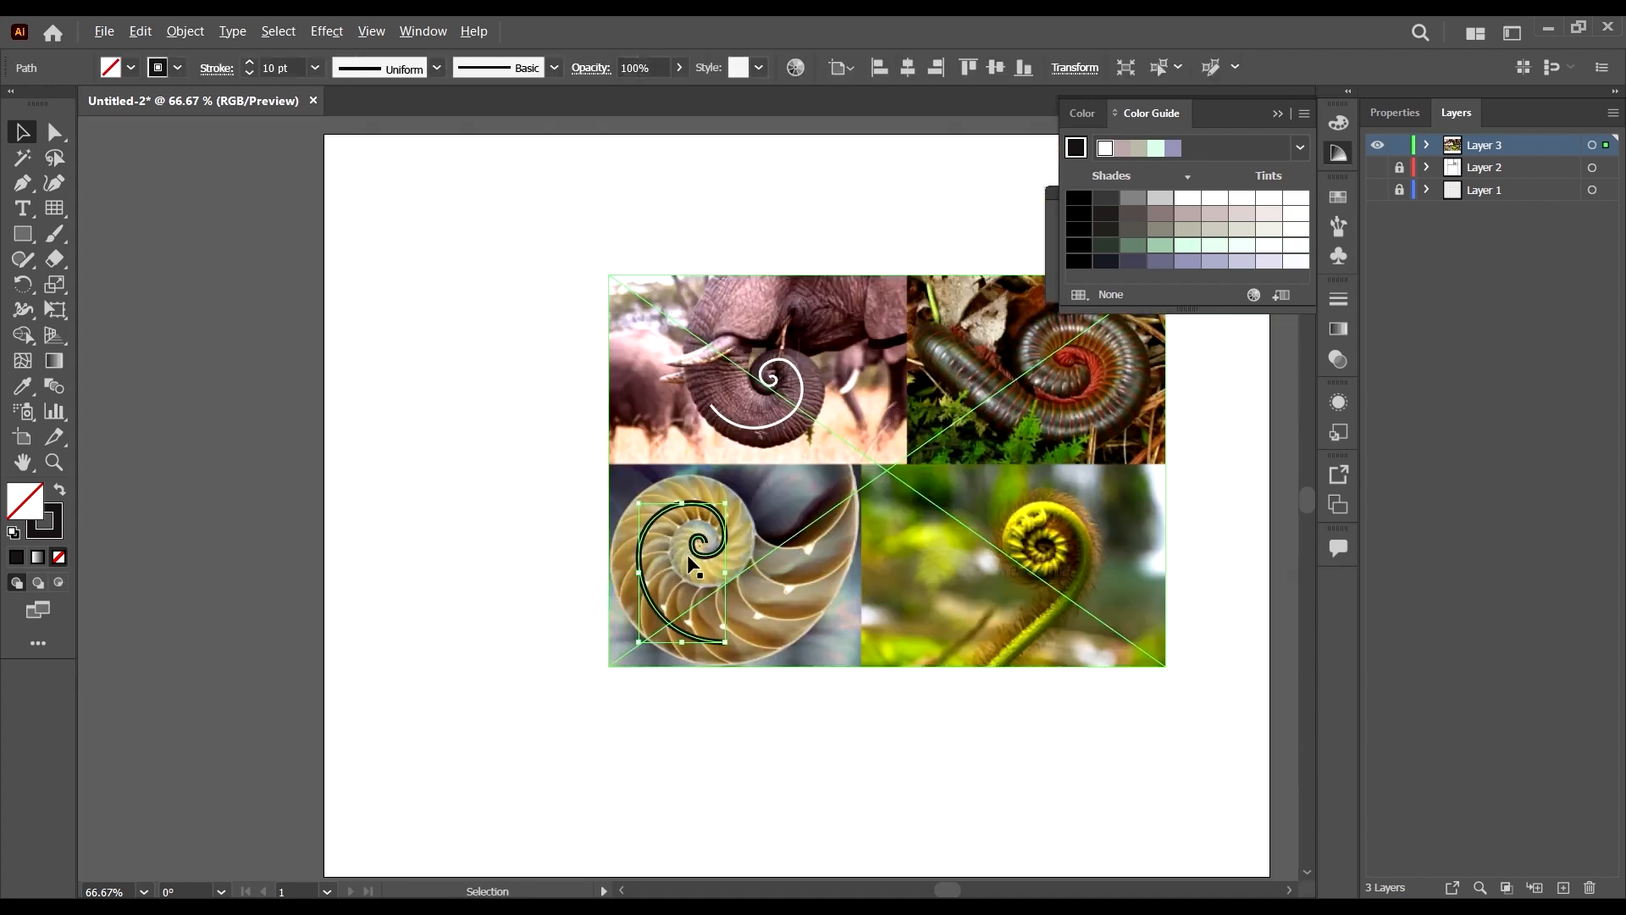
scroll(688, 554, down, 1)
scroll(885, 508, up, 2)
drag(1019, 586, 840, 670)
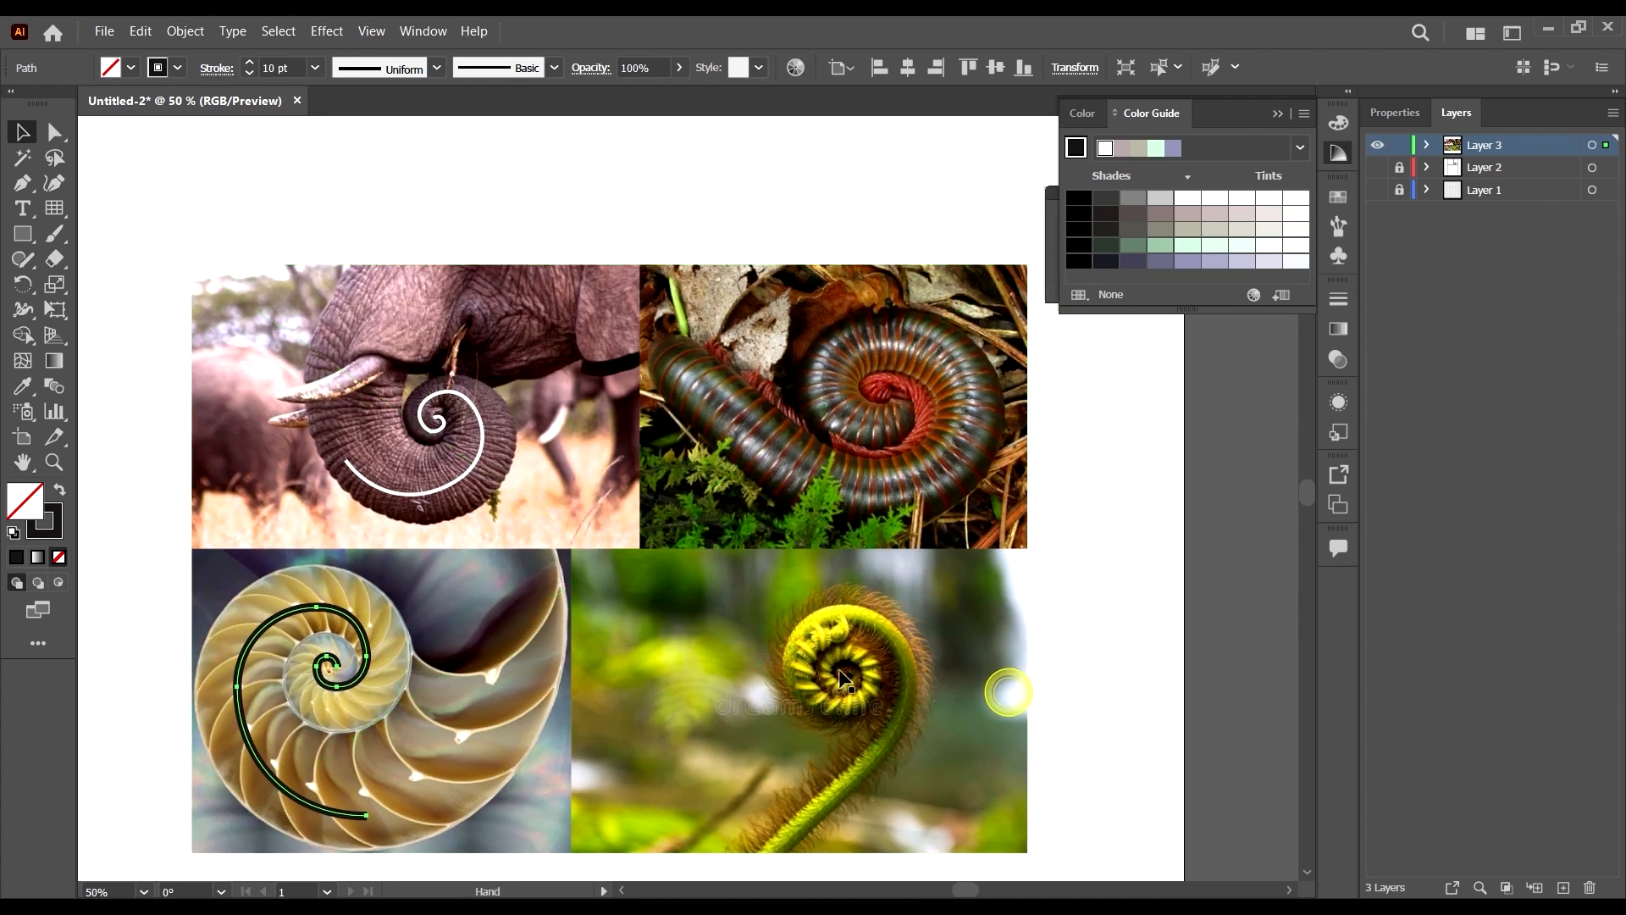
click(482, 417)
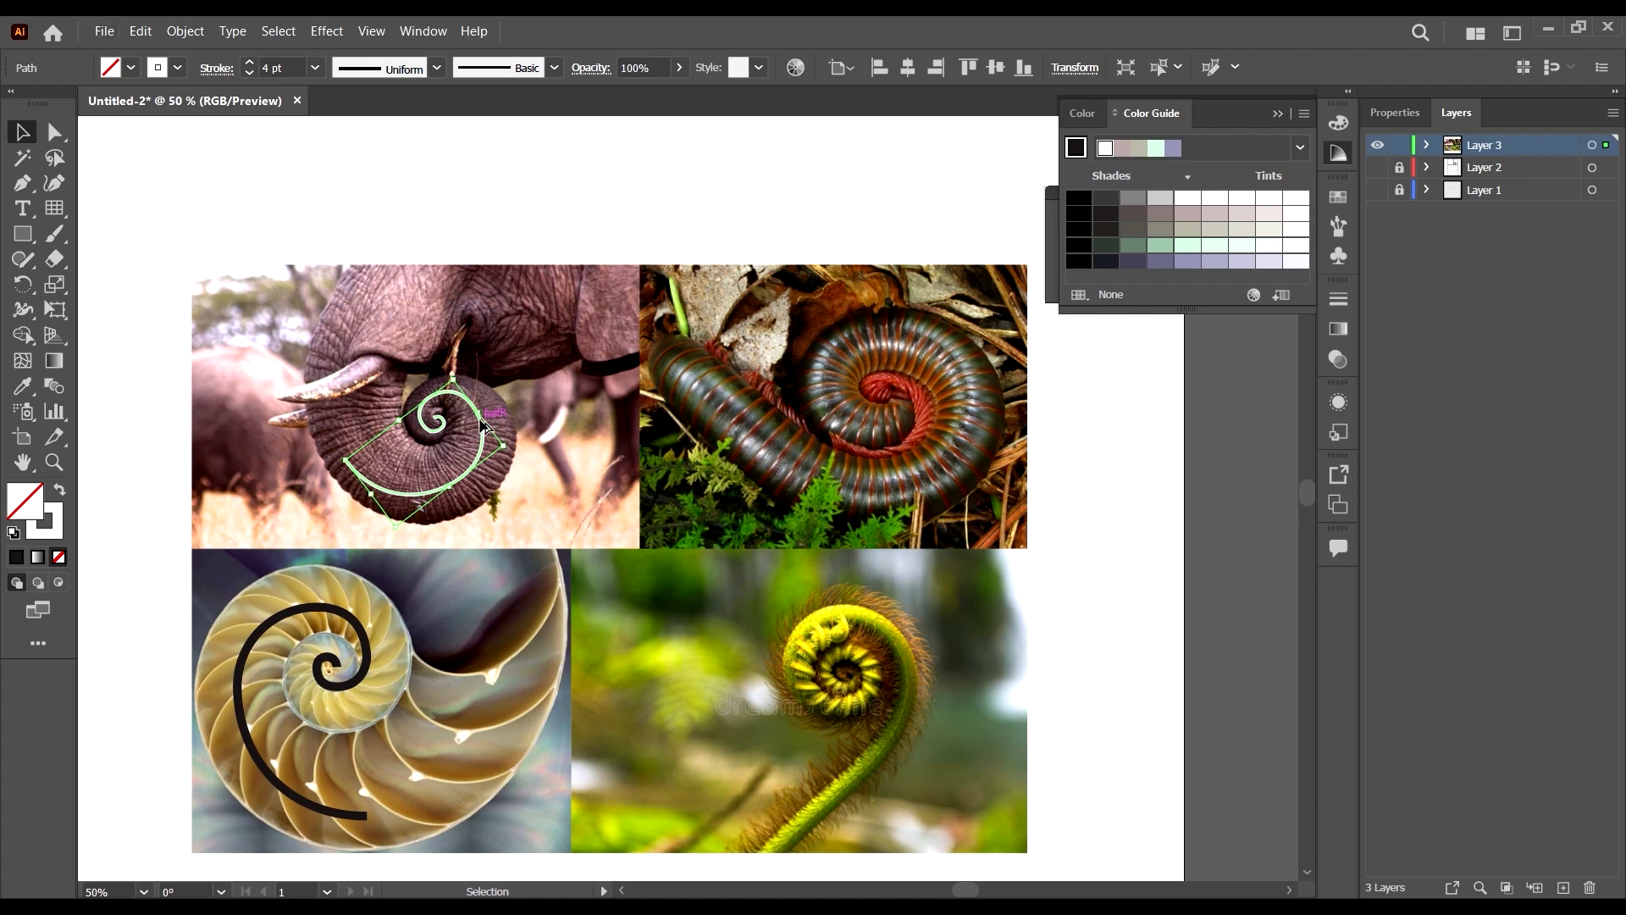
drag(484, 424, 881, 620)
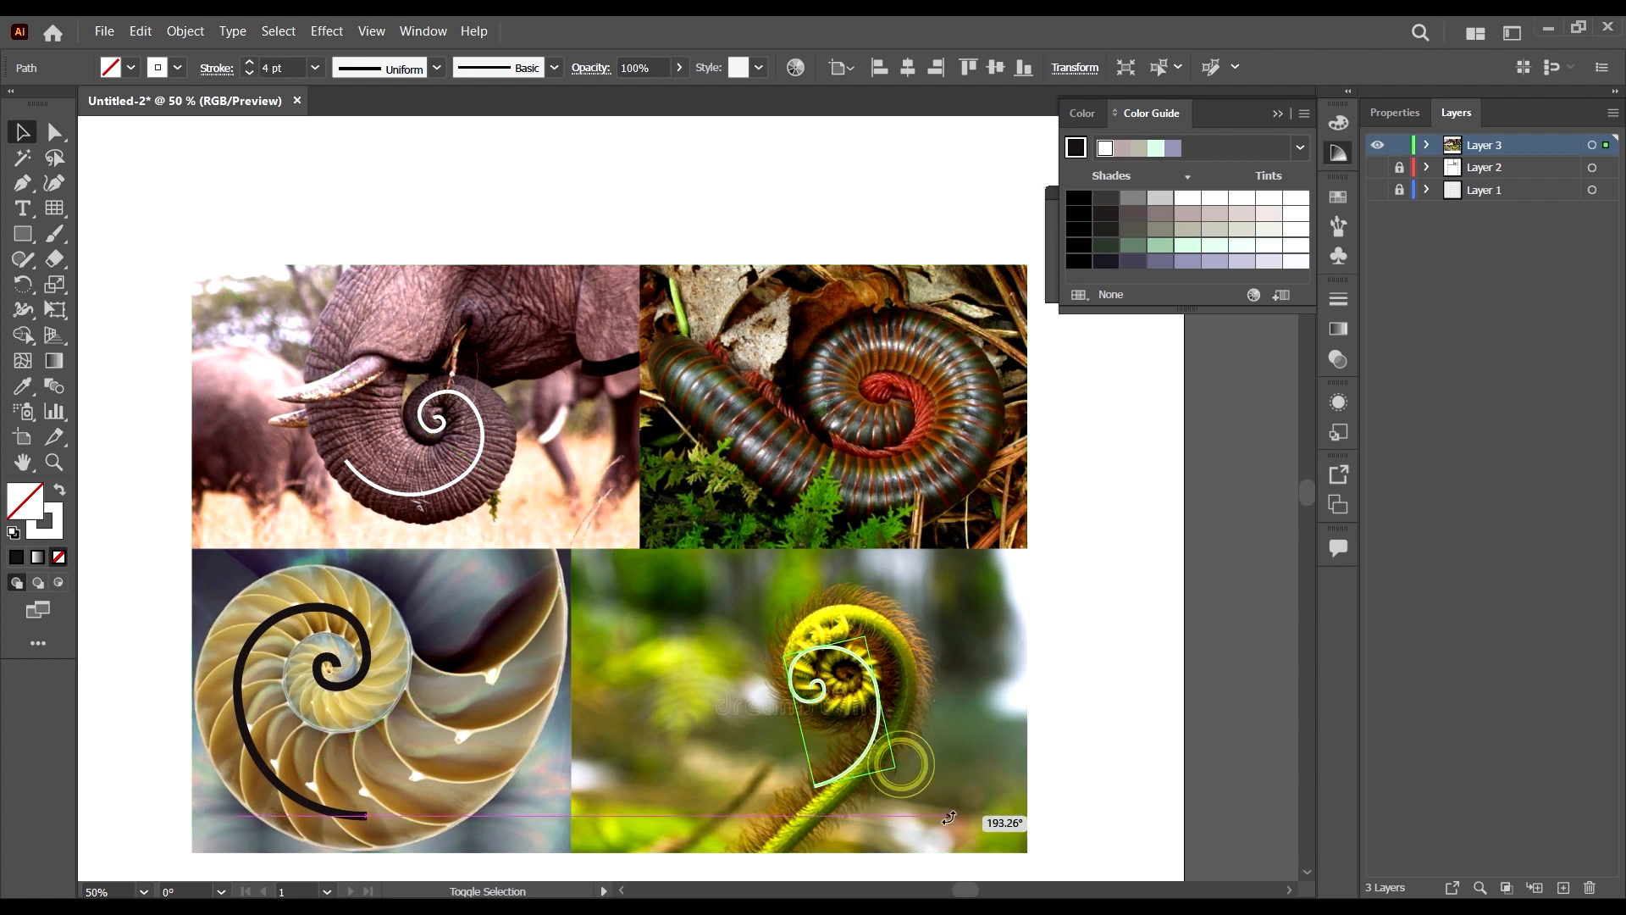
drag(900, 771, 947, 819)
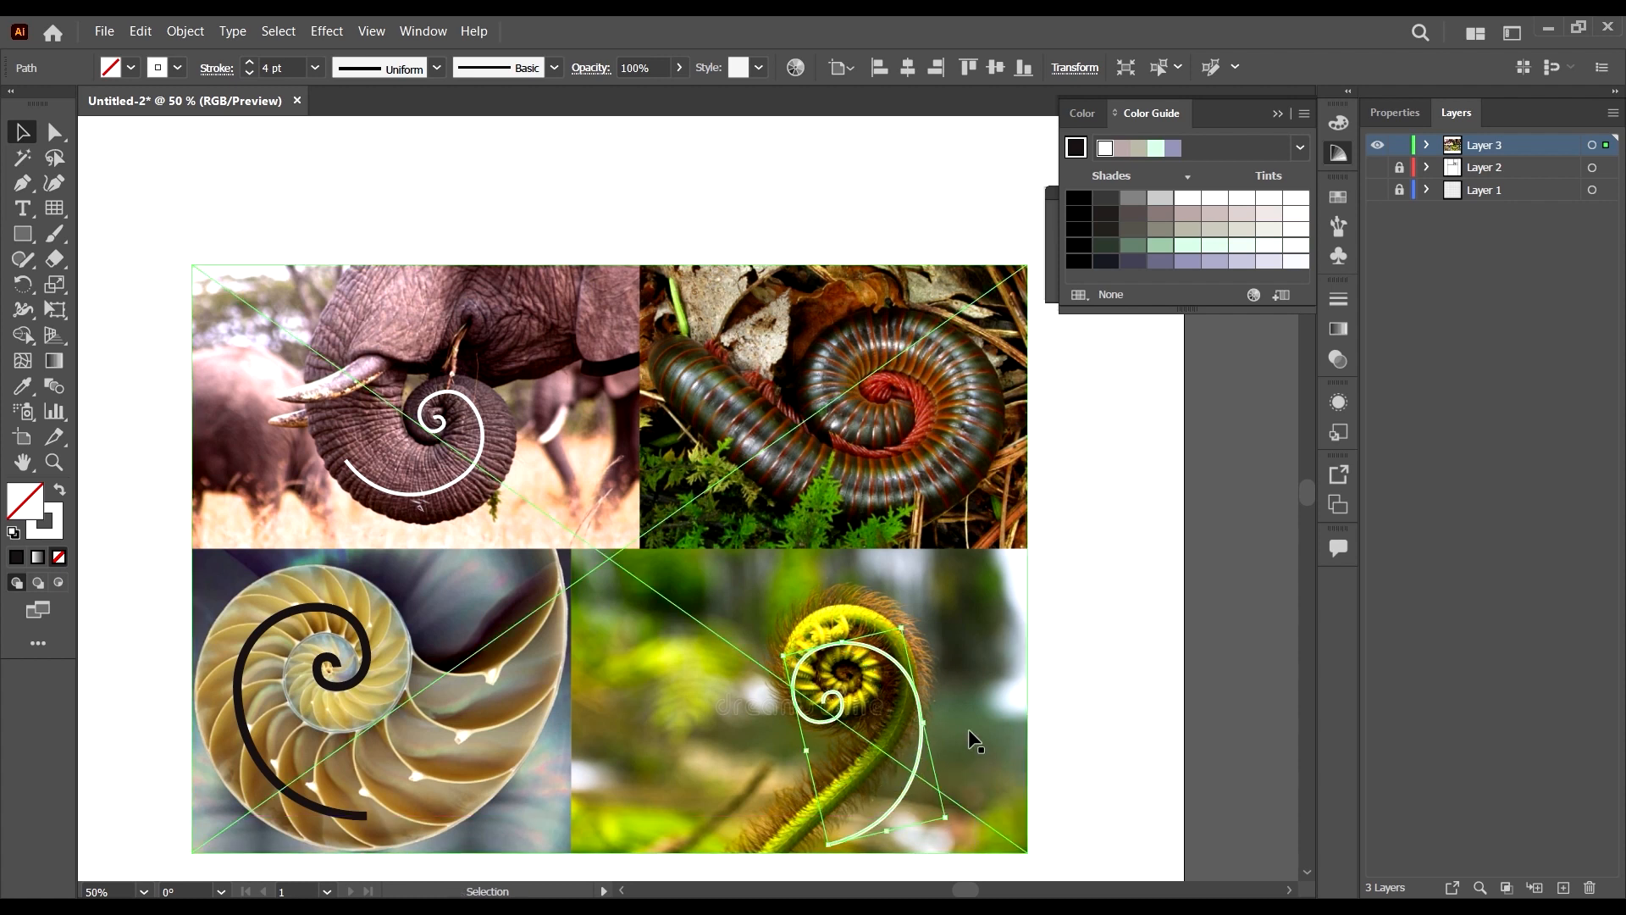
Move the spiral copy over the fern's coil and scale it down until it follows the curled stem.
scroll(968, 728, down, 3)
drag(836, 546, 852, 519)
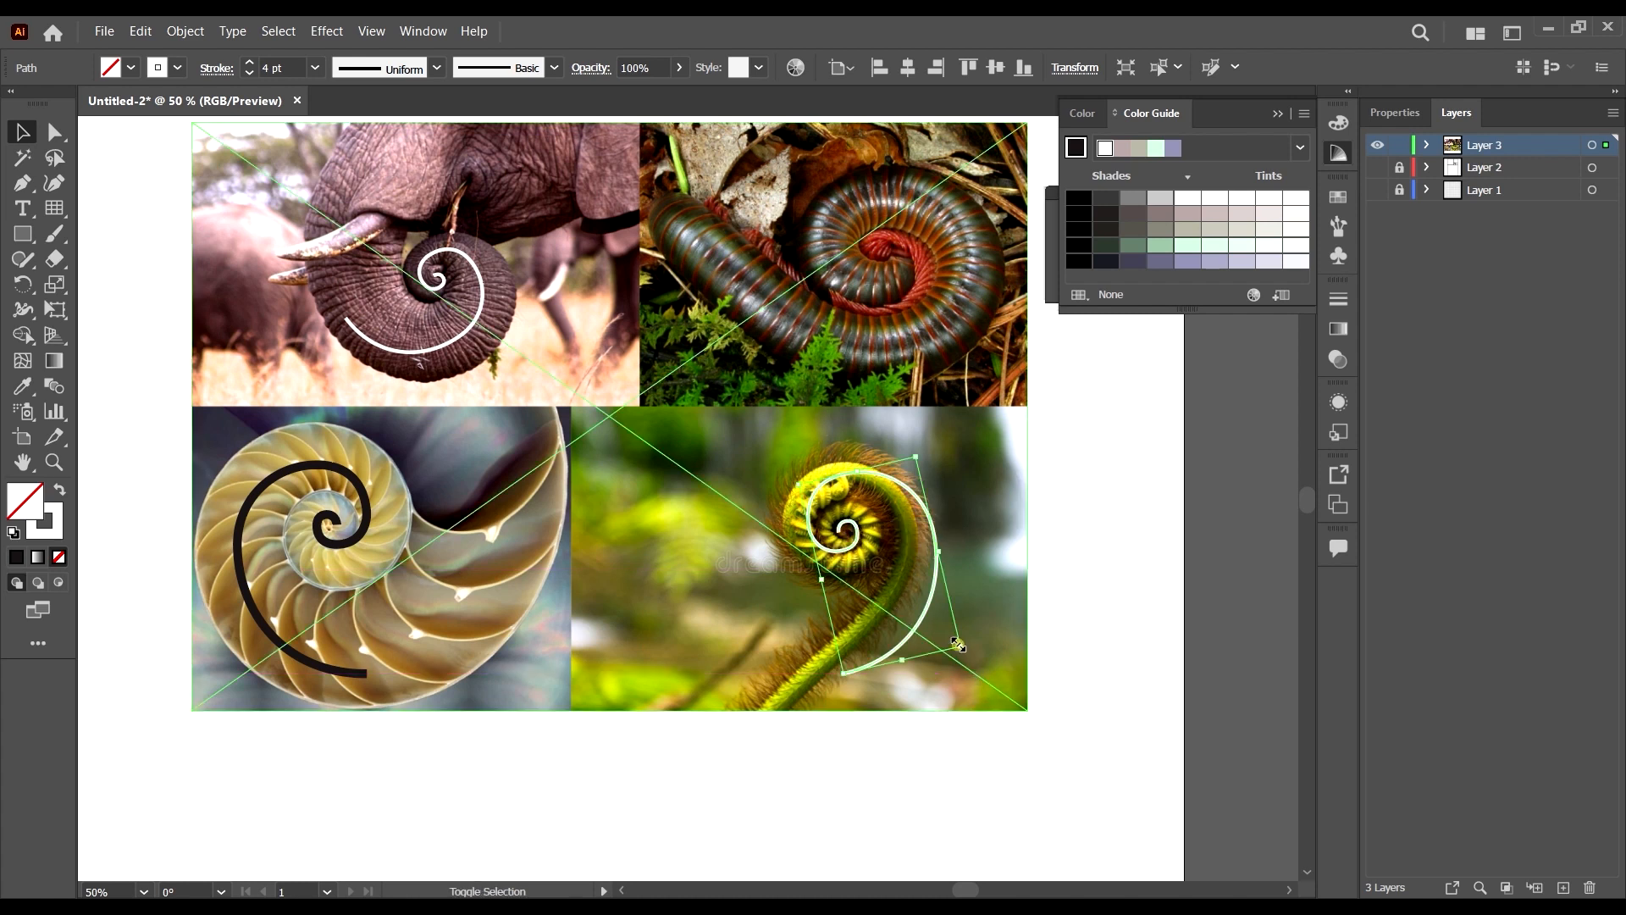
drag(958, 646, 926, 615)
scroll(864, 542, up, 2)
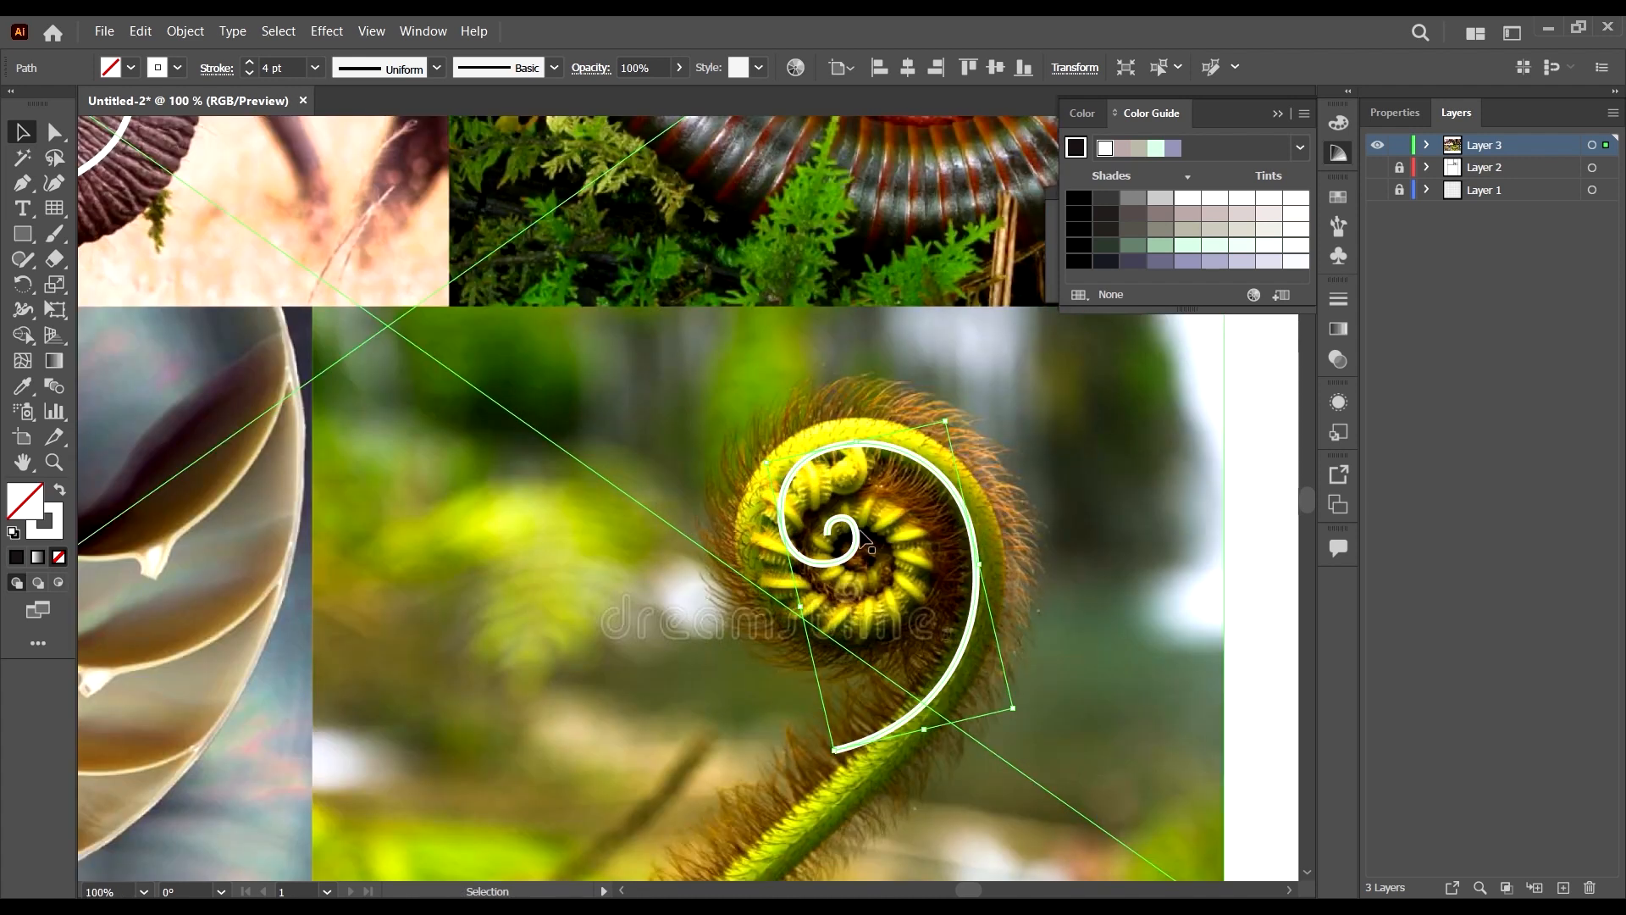
drag(864, 542, 877, 566)
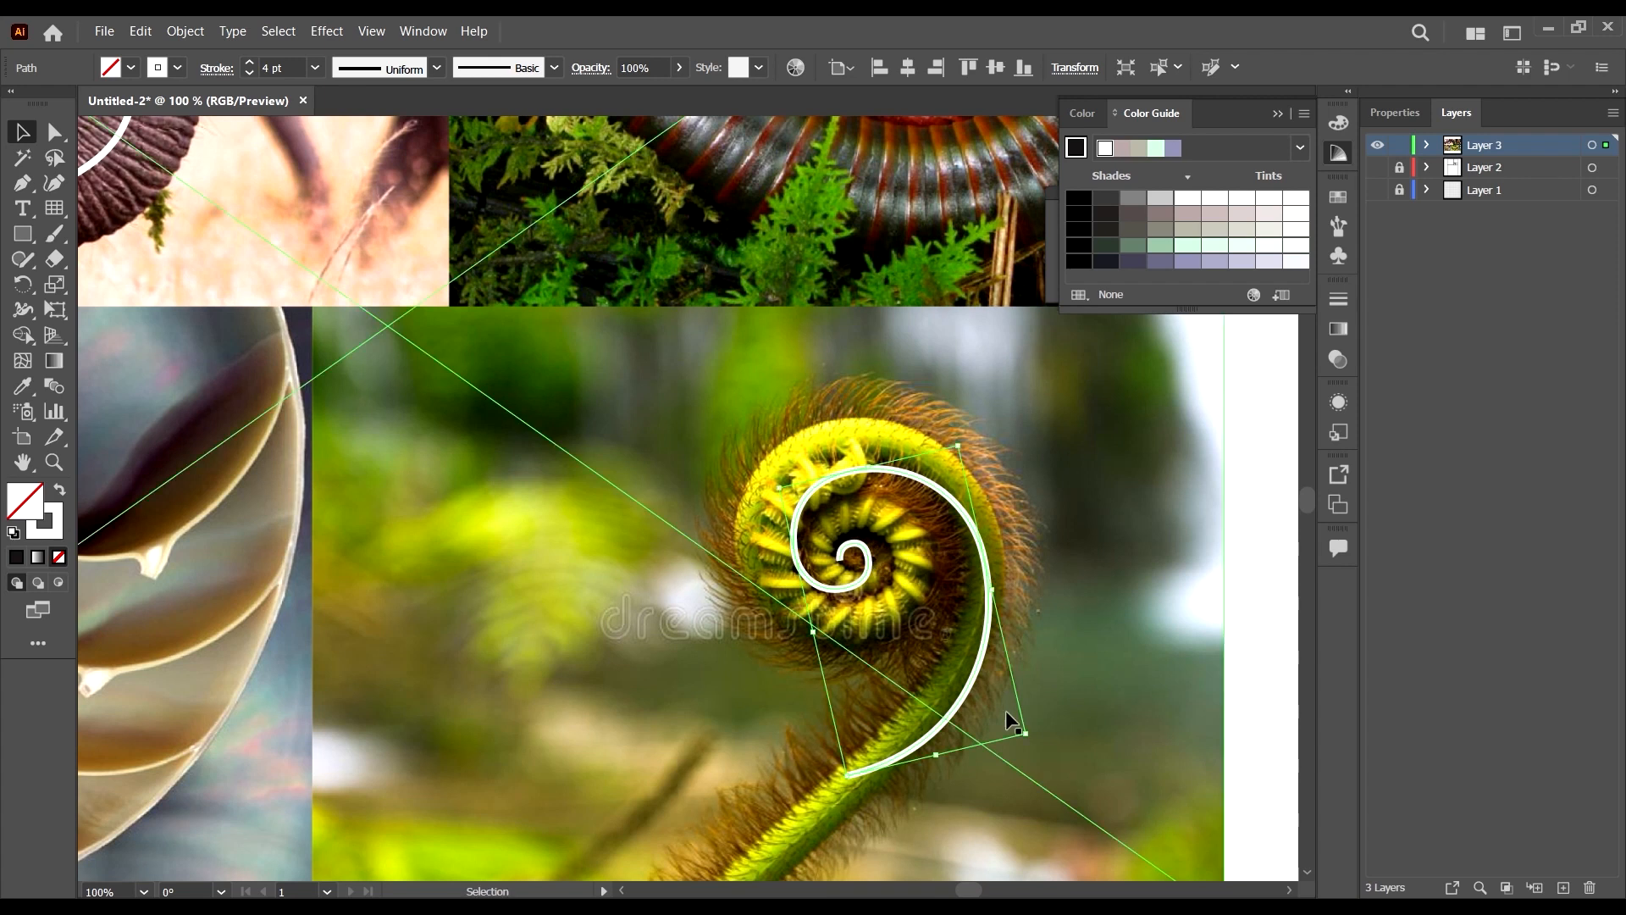
drag(1027, 734, 1008, 717)
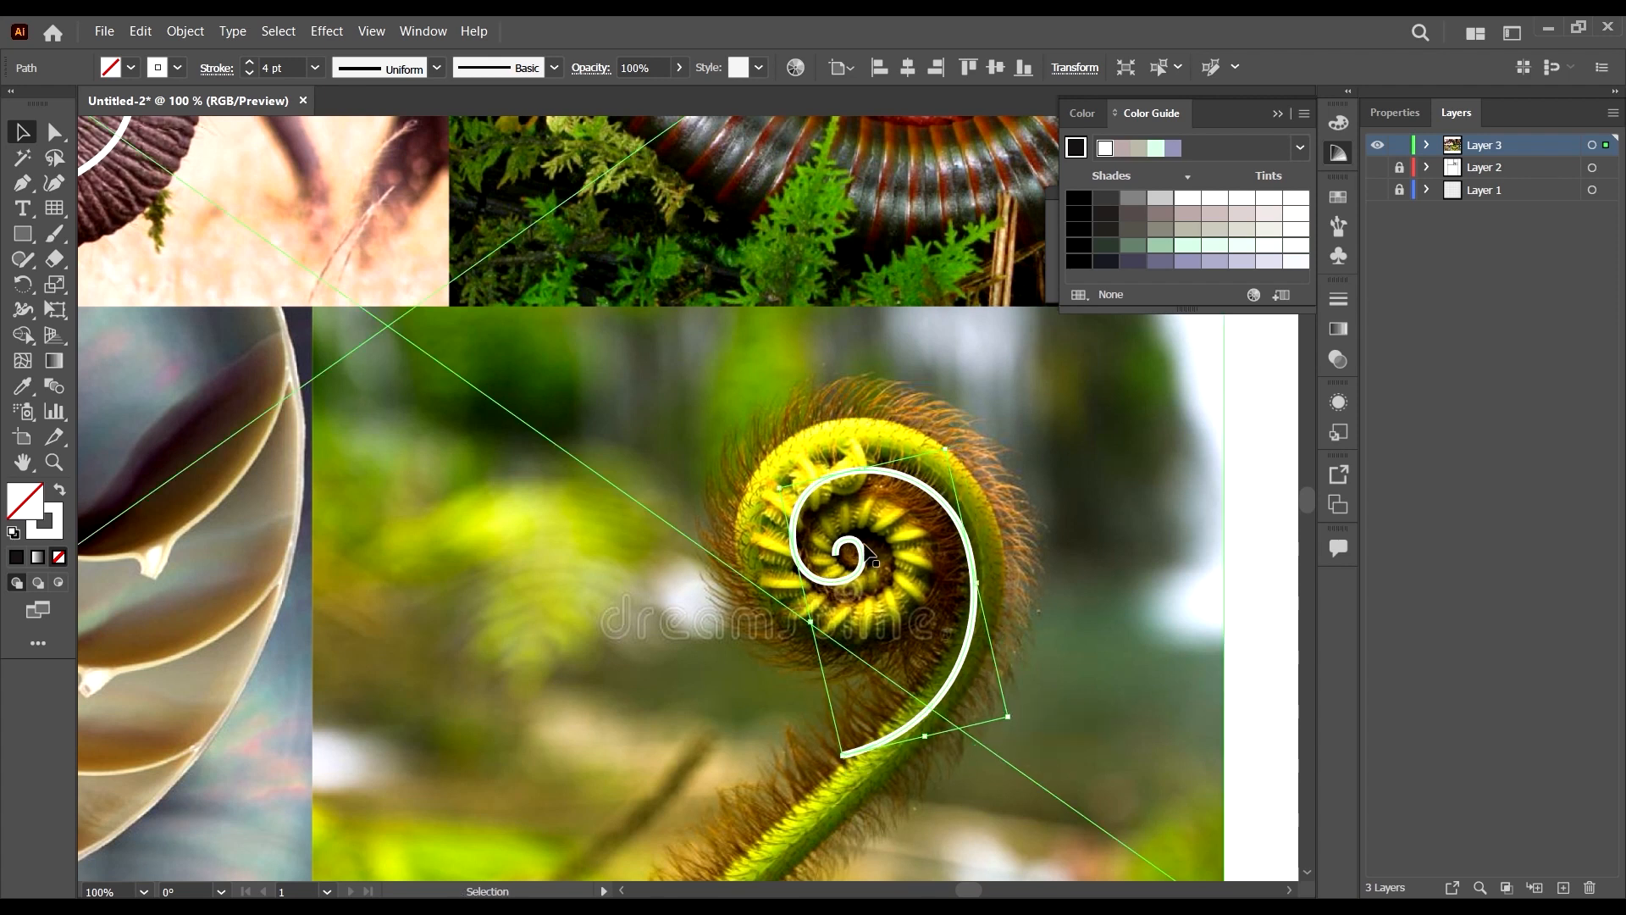
drag(868, 555, 875, 556)
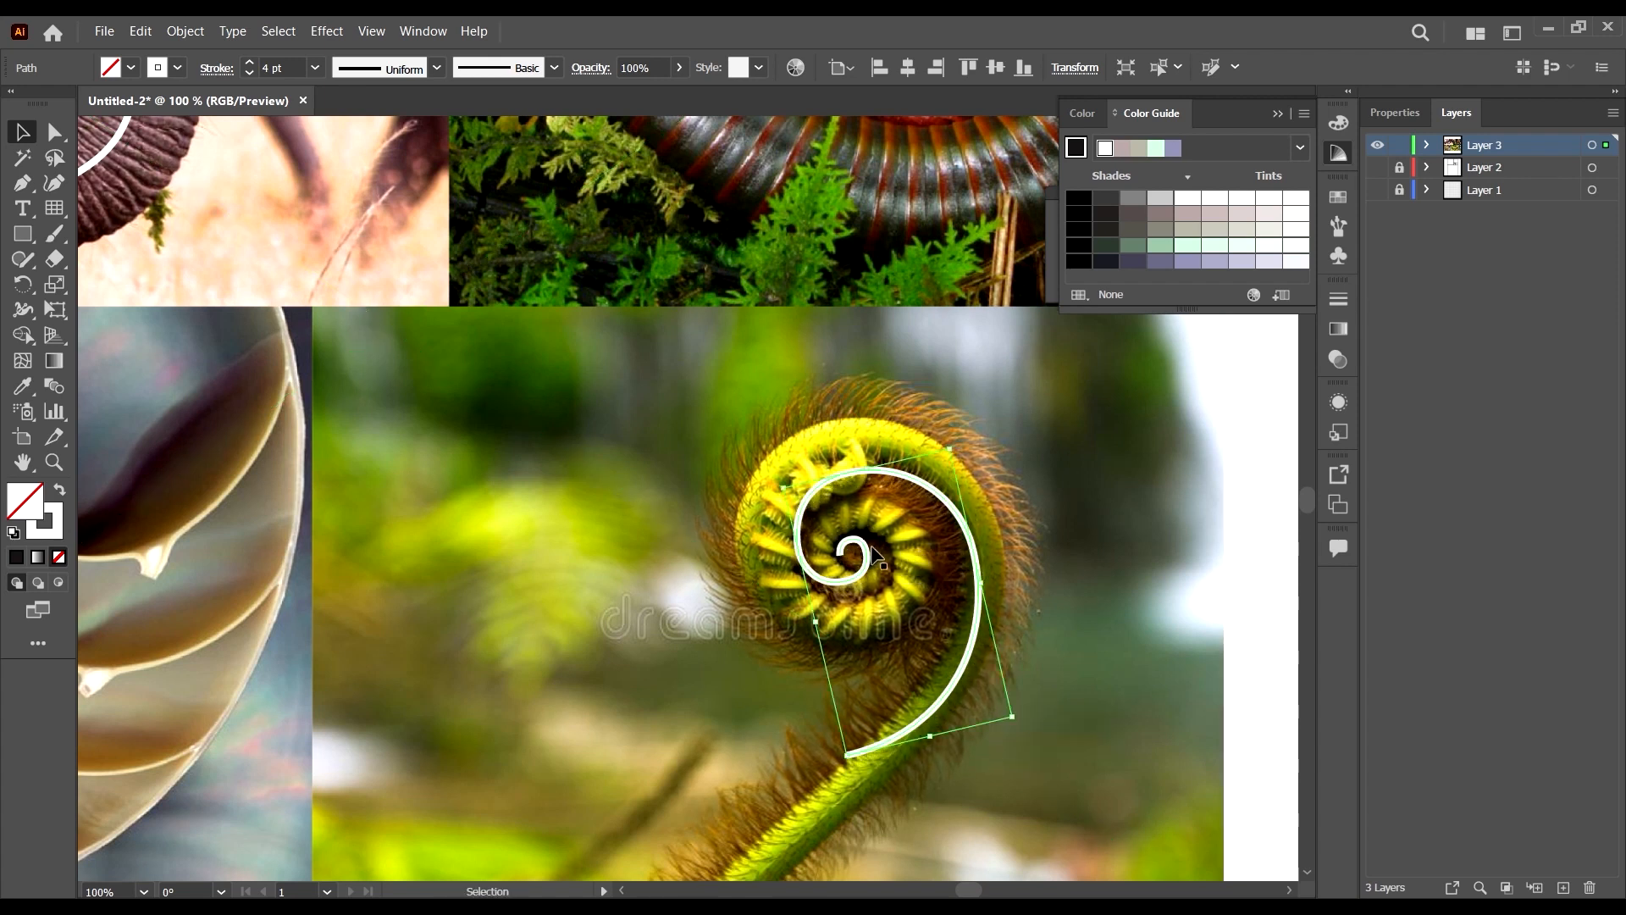
Duplicate the fern's white spiral onto the coiled millipede, centred on its curl, and deselect it.
scroll(875, 557, down, 3)
scroll(911, 555, up, 1)
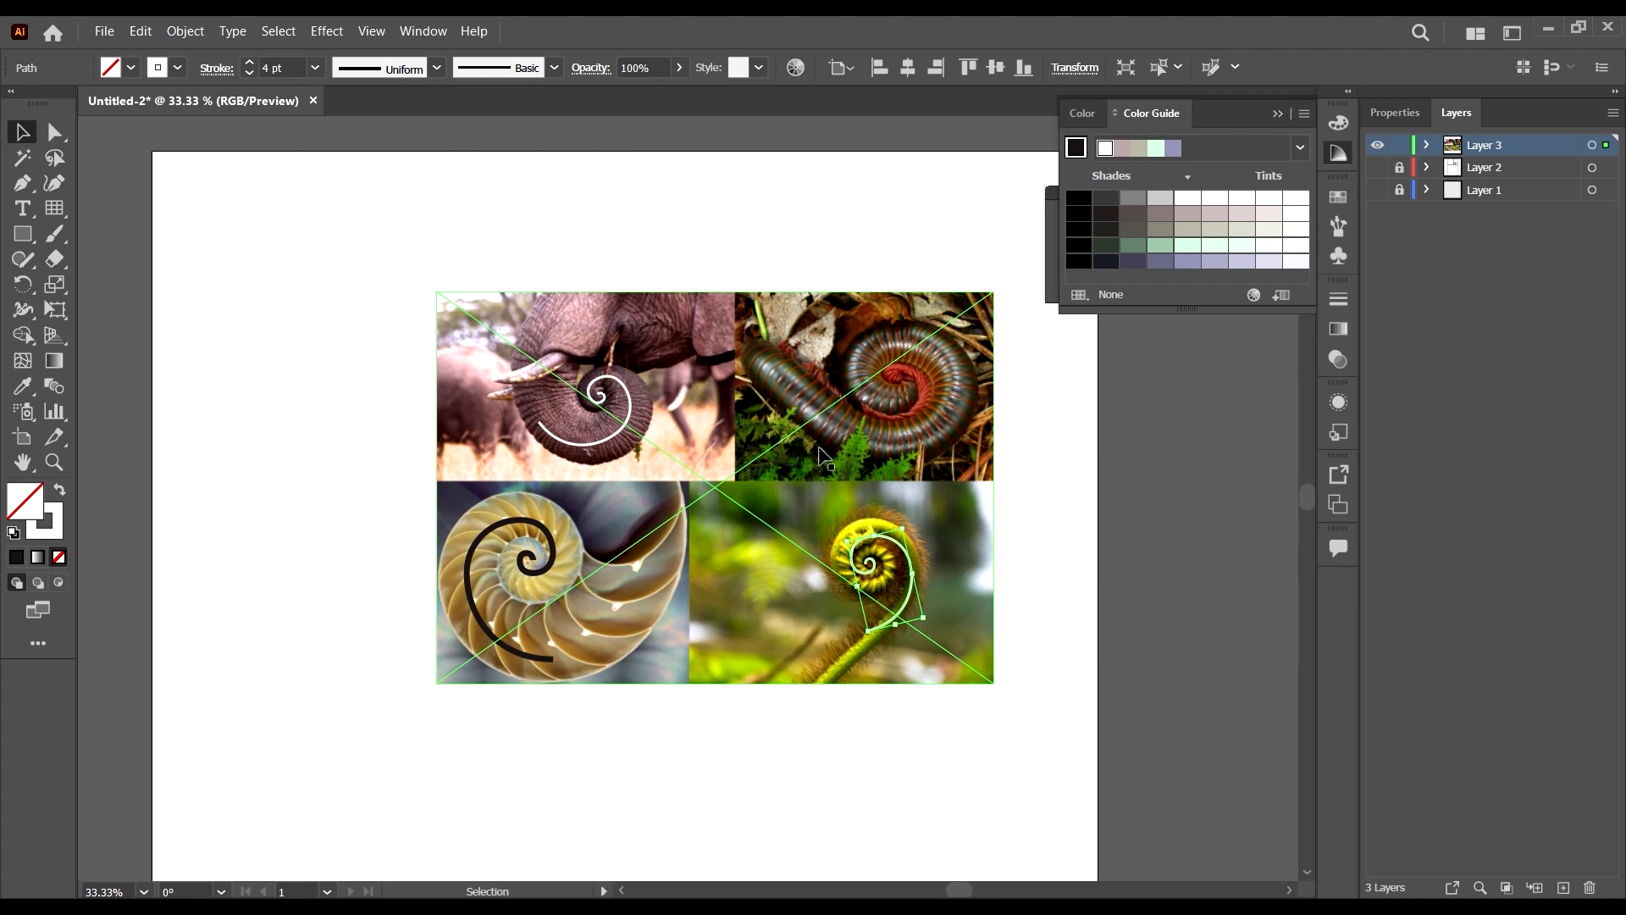
drag(875, 563, 903, 381)
click(1194, 605)
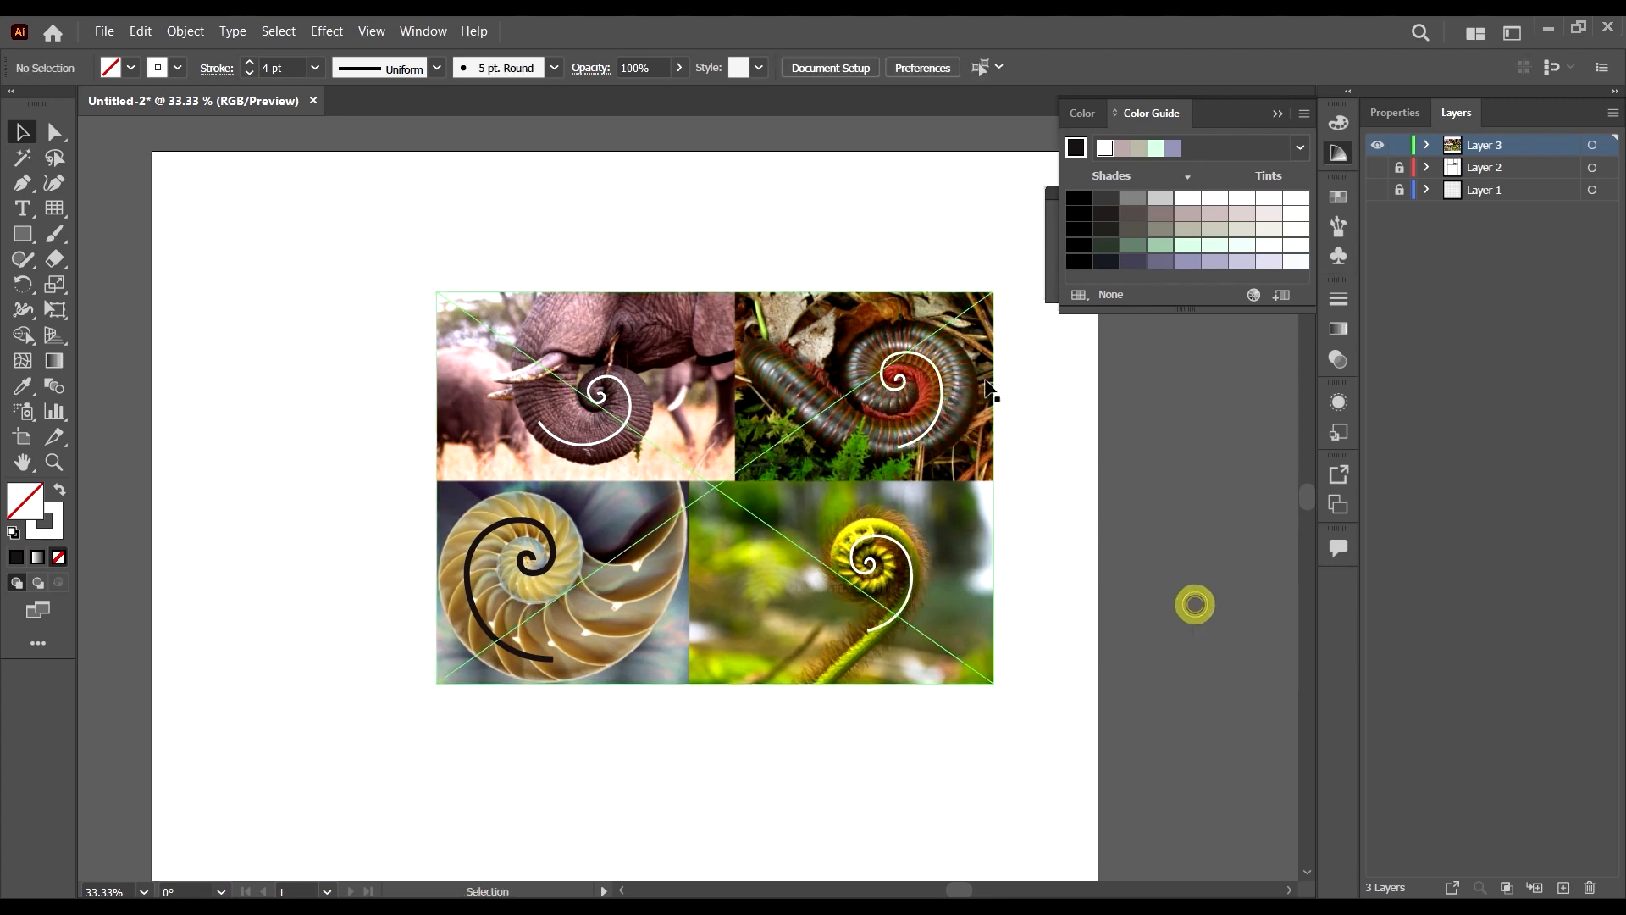
Unlock Layer 2 and make it visible to show the Fibonacci squares again.
scroll(767, 498, down, 3)
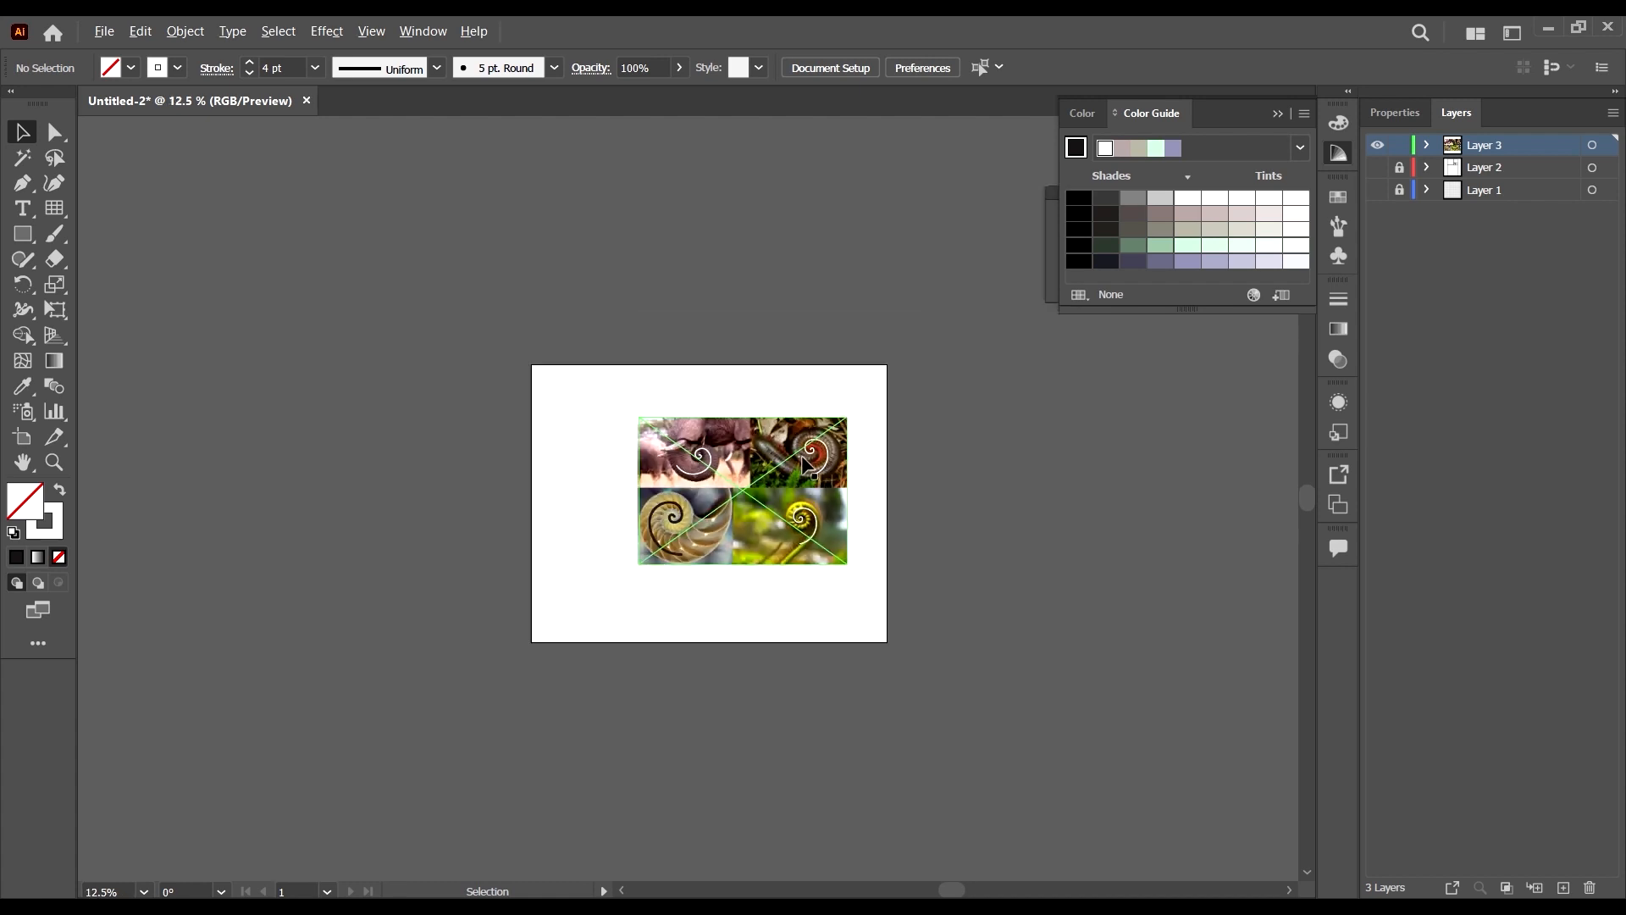
scroll(805, 463, up, 2)
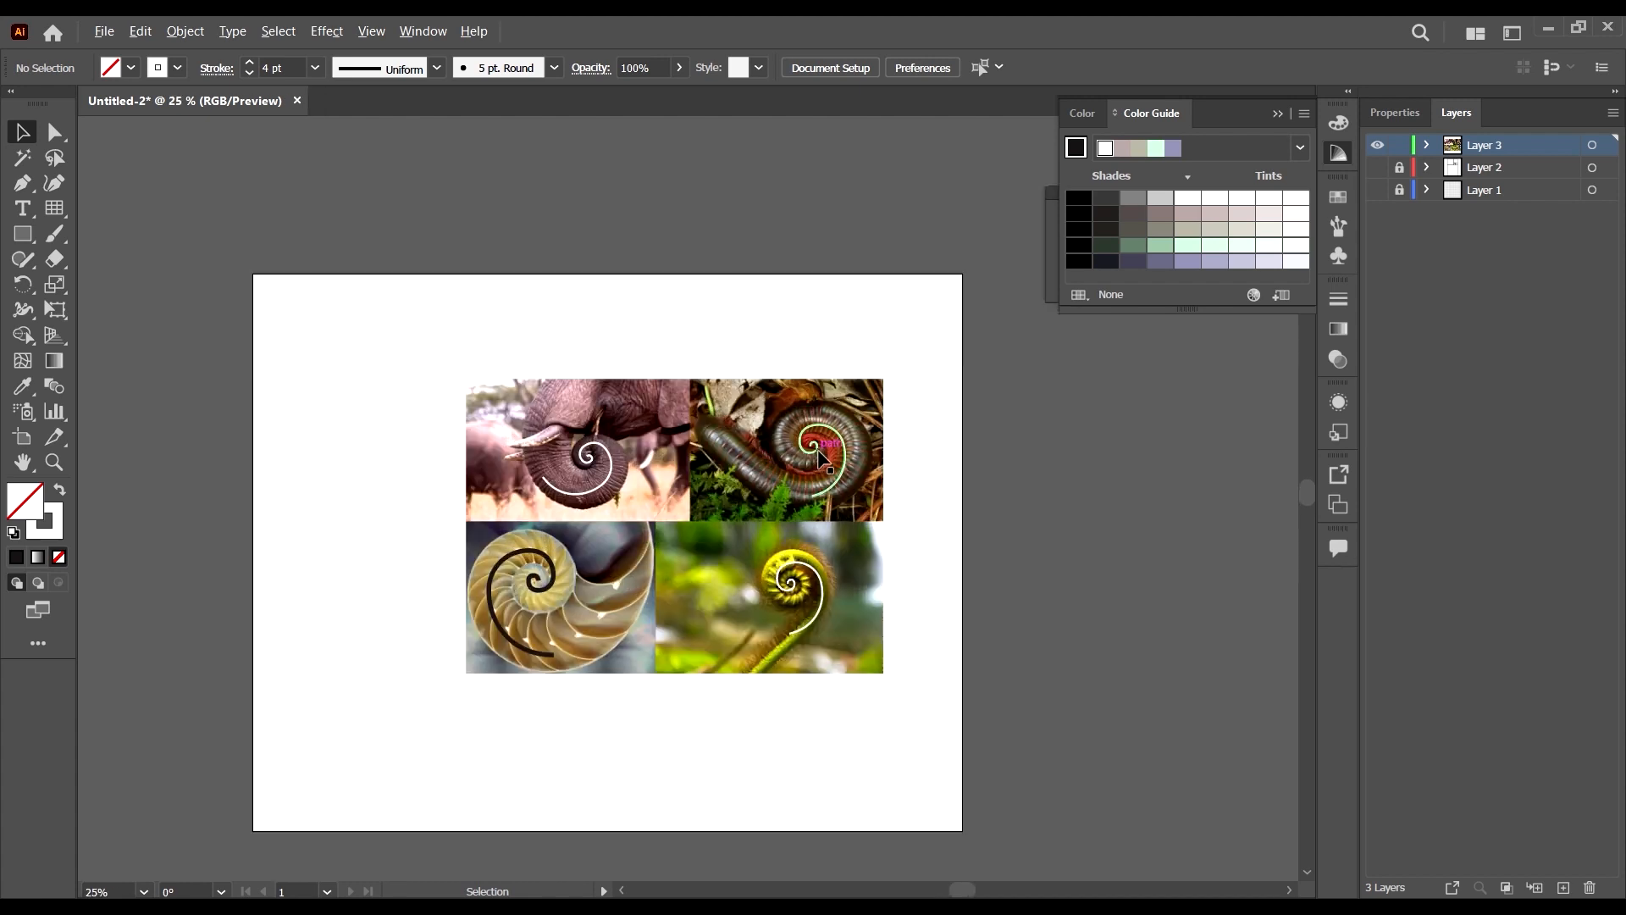
scroll(820, 458, up, 2)
scroll(760, 525, down, 4)
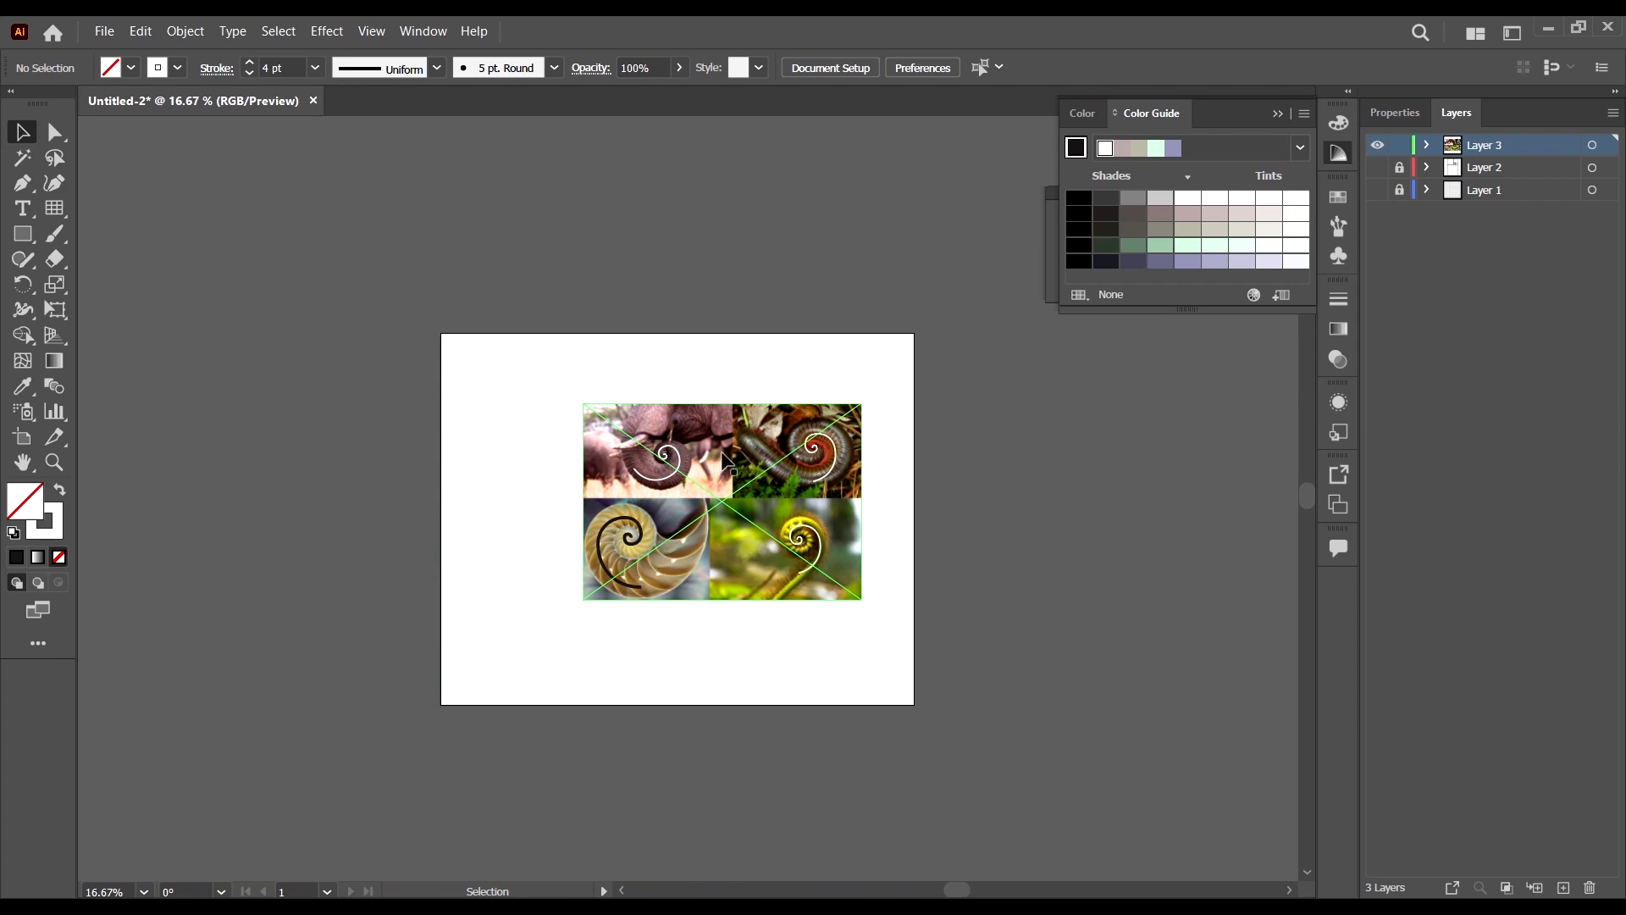
click(1381, 168)
scroll(830, 457, up, 1)
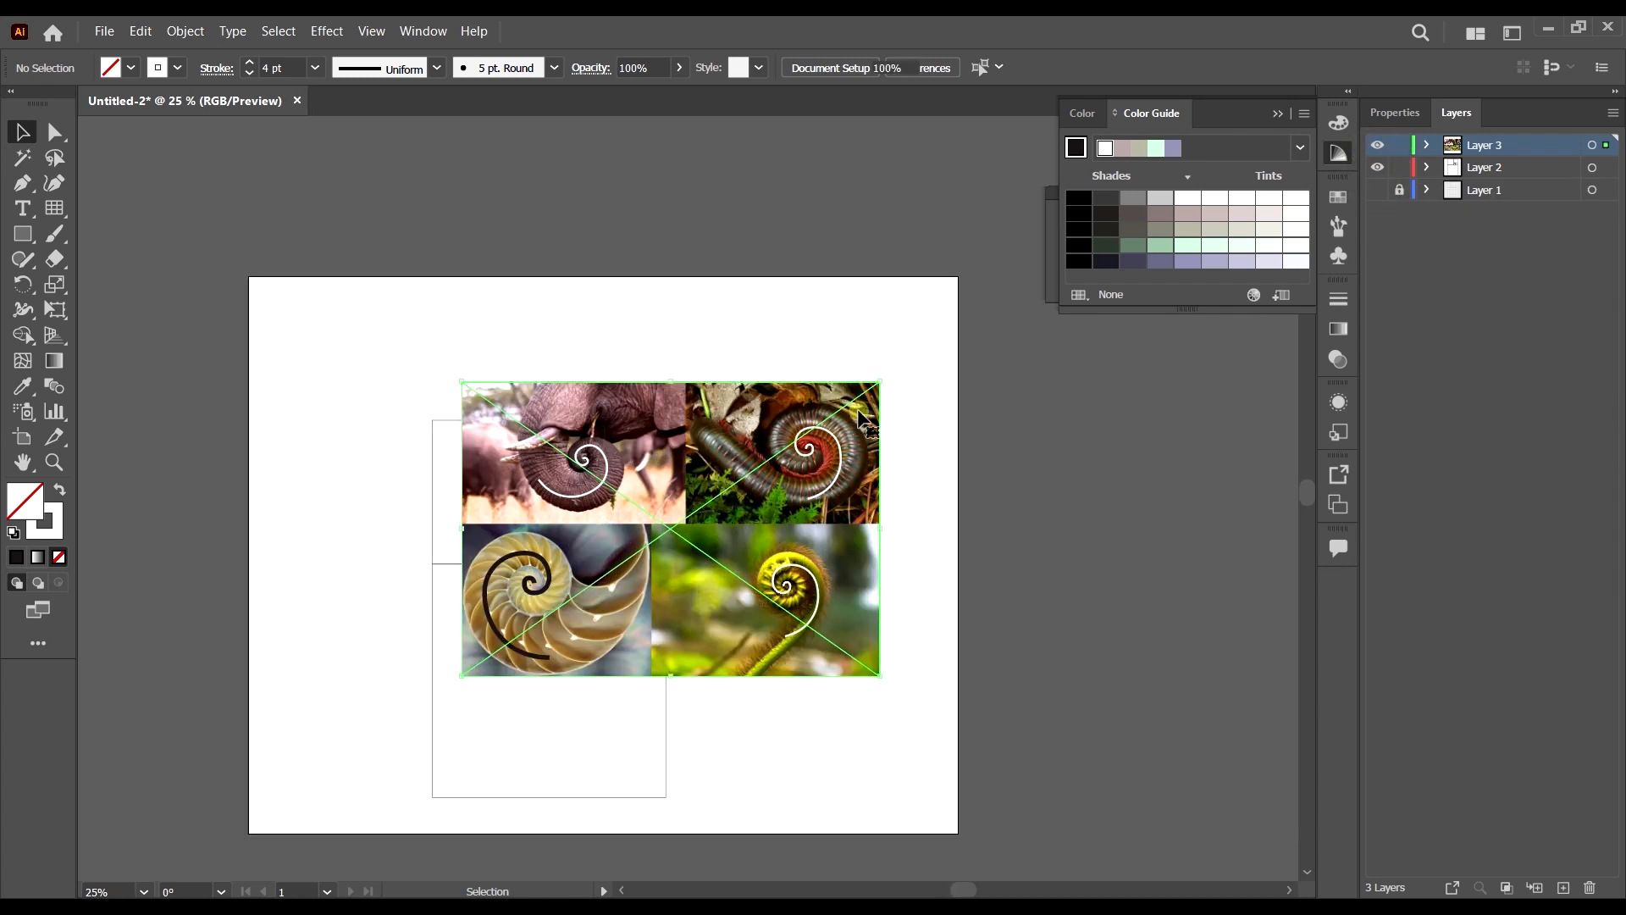
click(860, 415)
key(Delete)
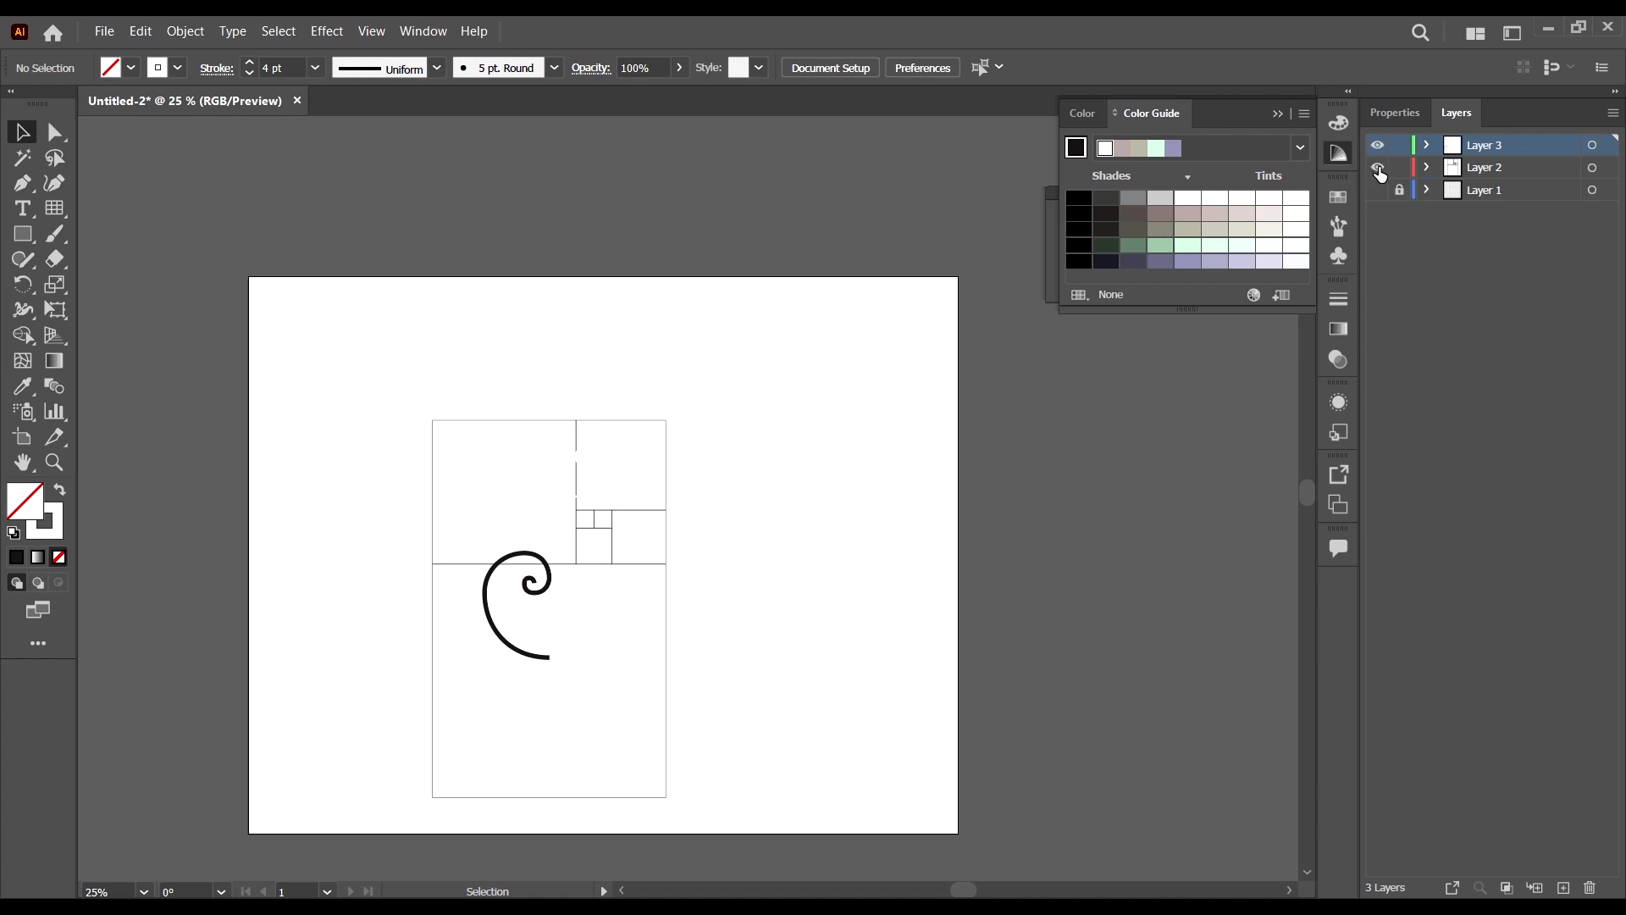
key(ctrl+z)
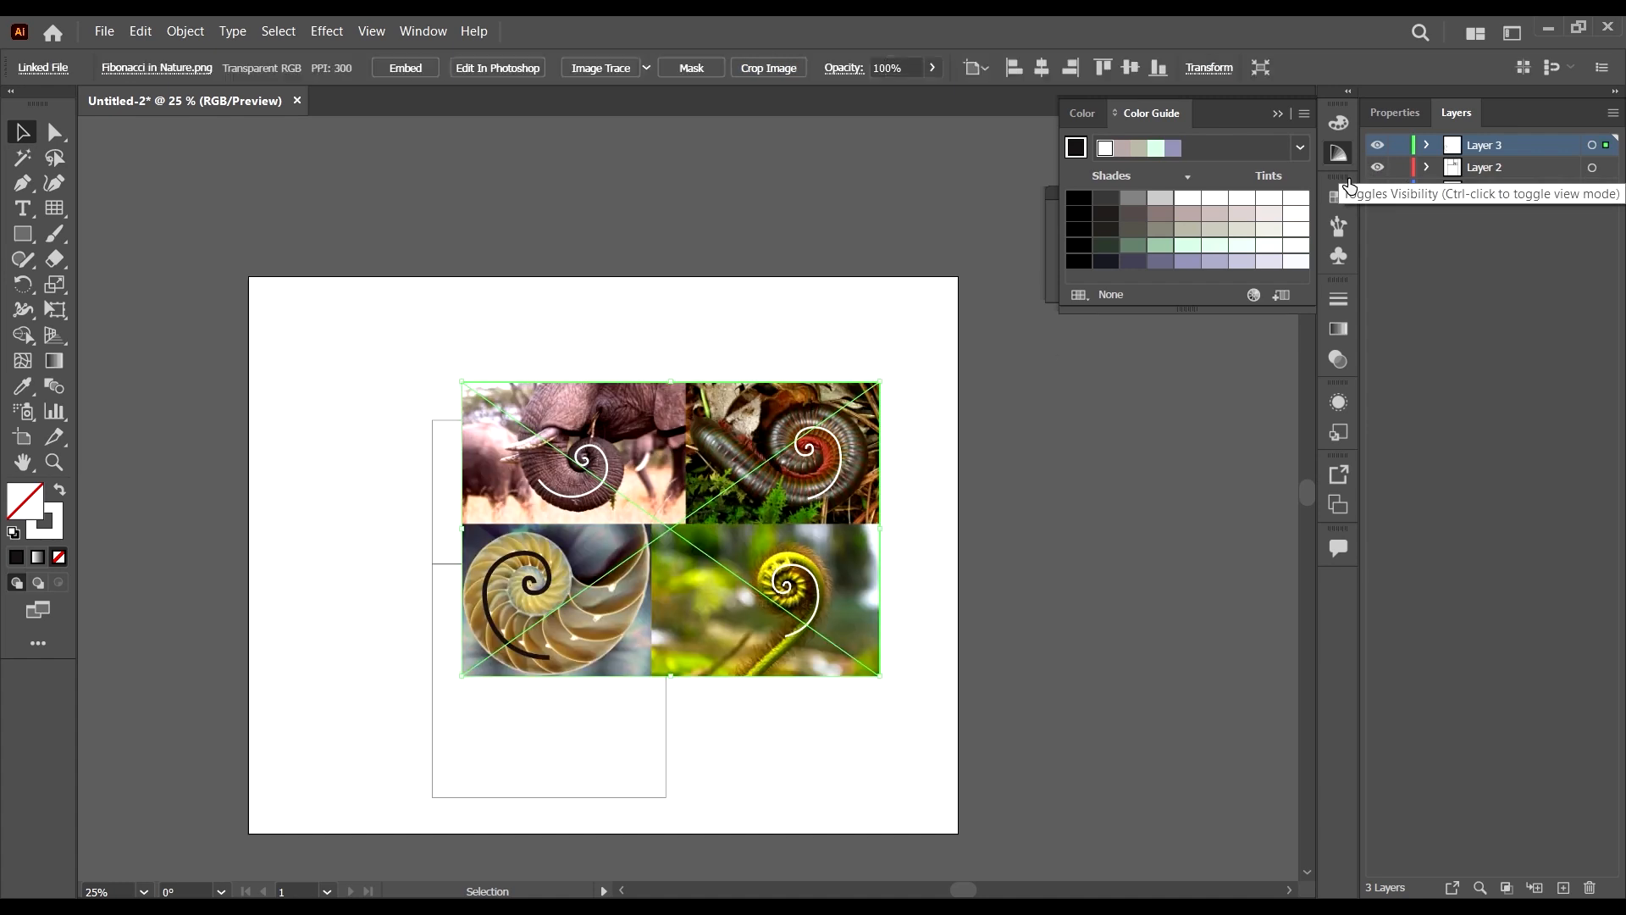
Delete all the spiral copies and the nature photo collage from Layer 3, and lock Layer 2.
key(ctrl+shift+a)
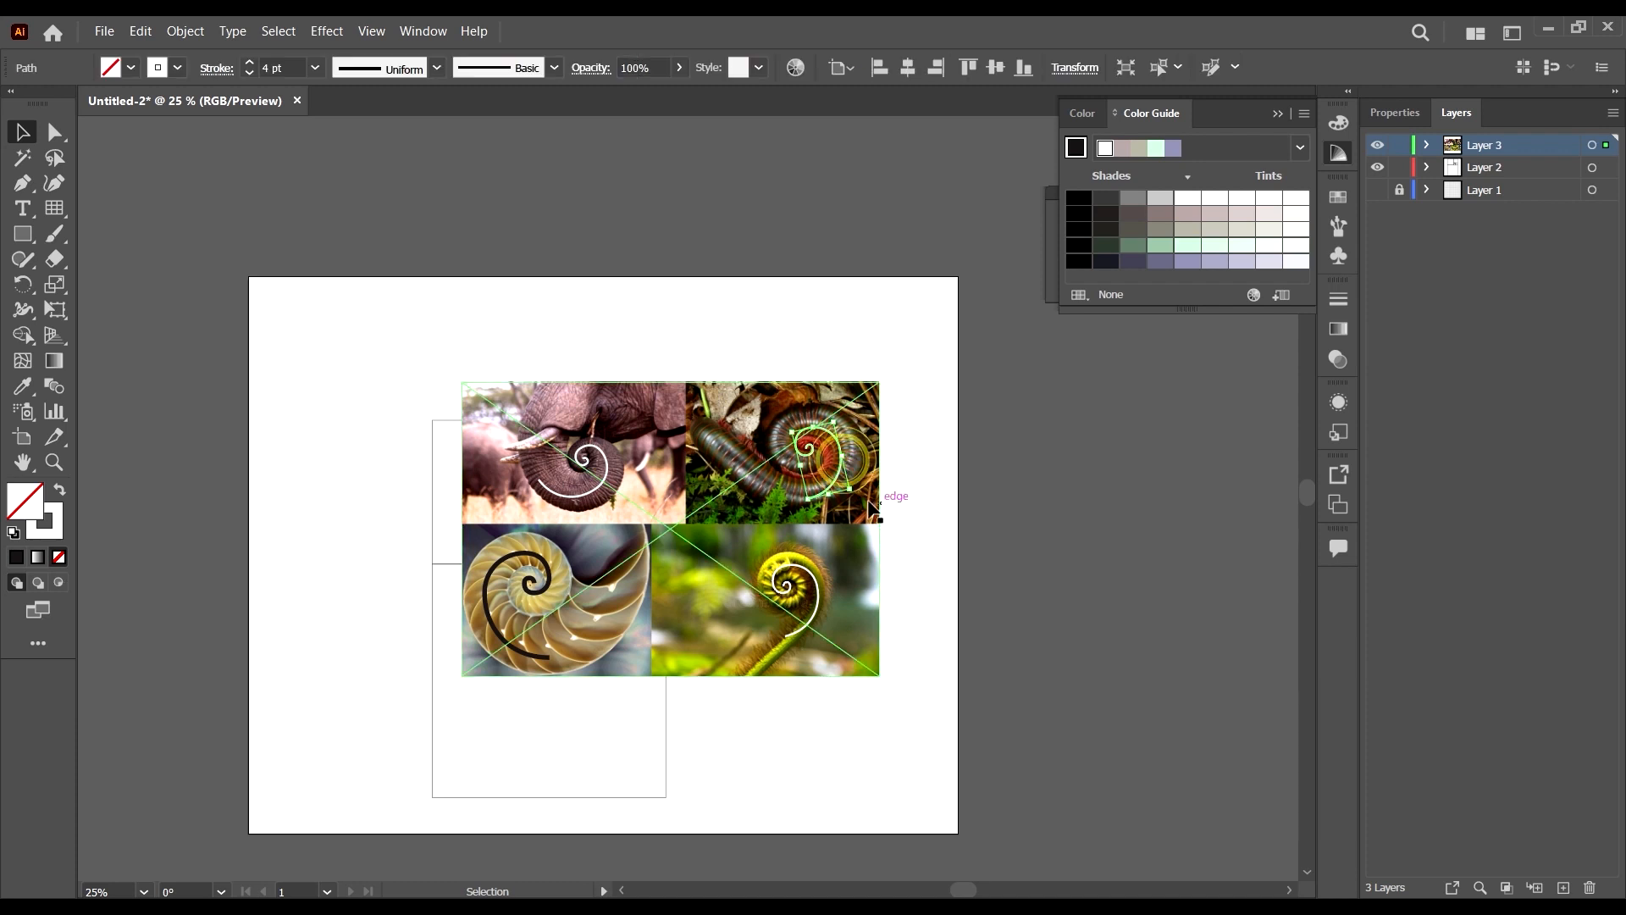
click(603, 457)
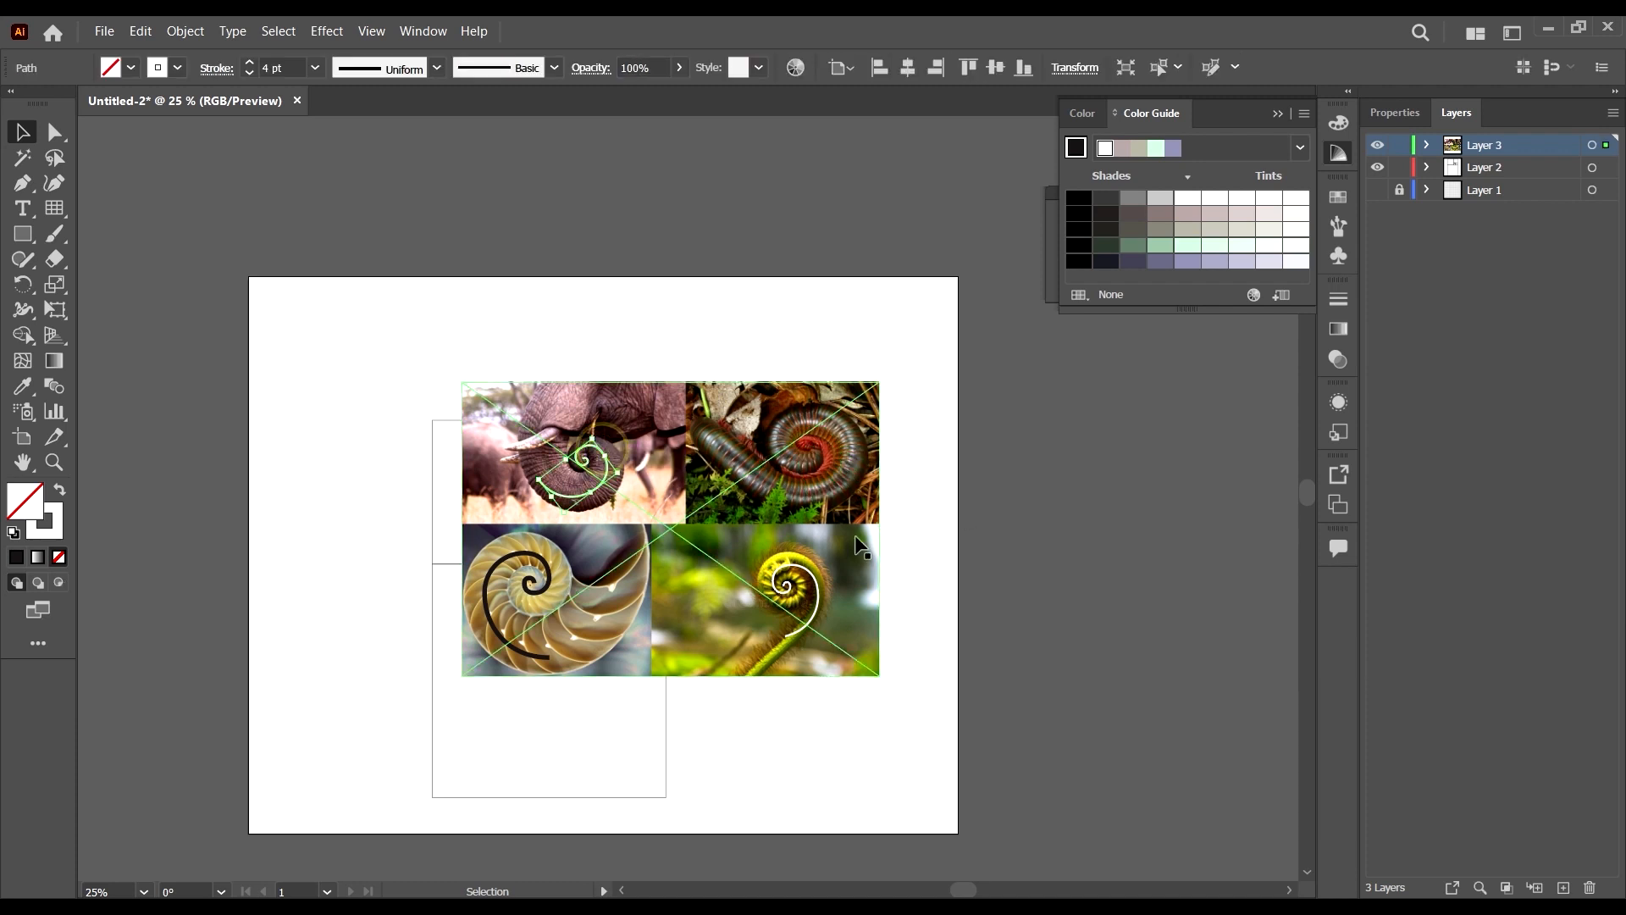
key(Delete)
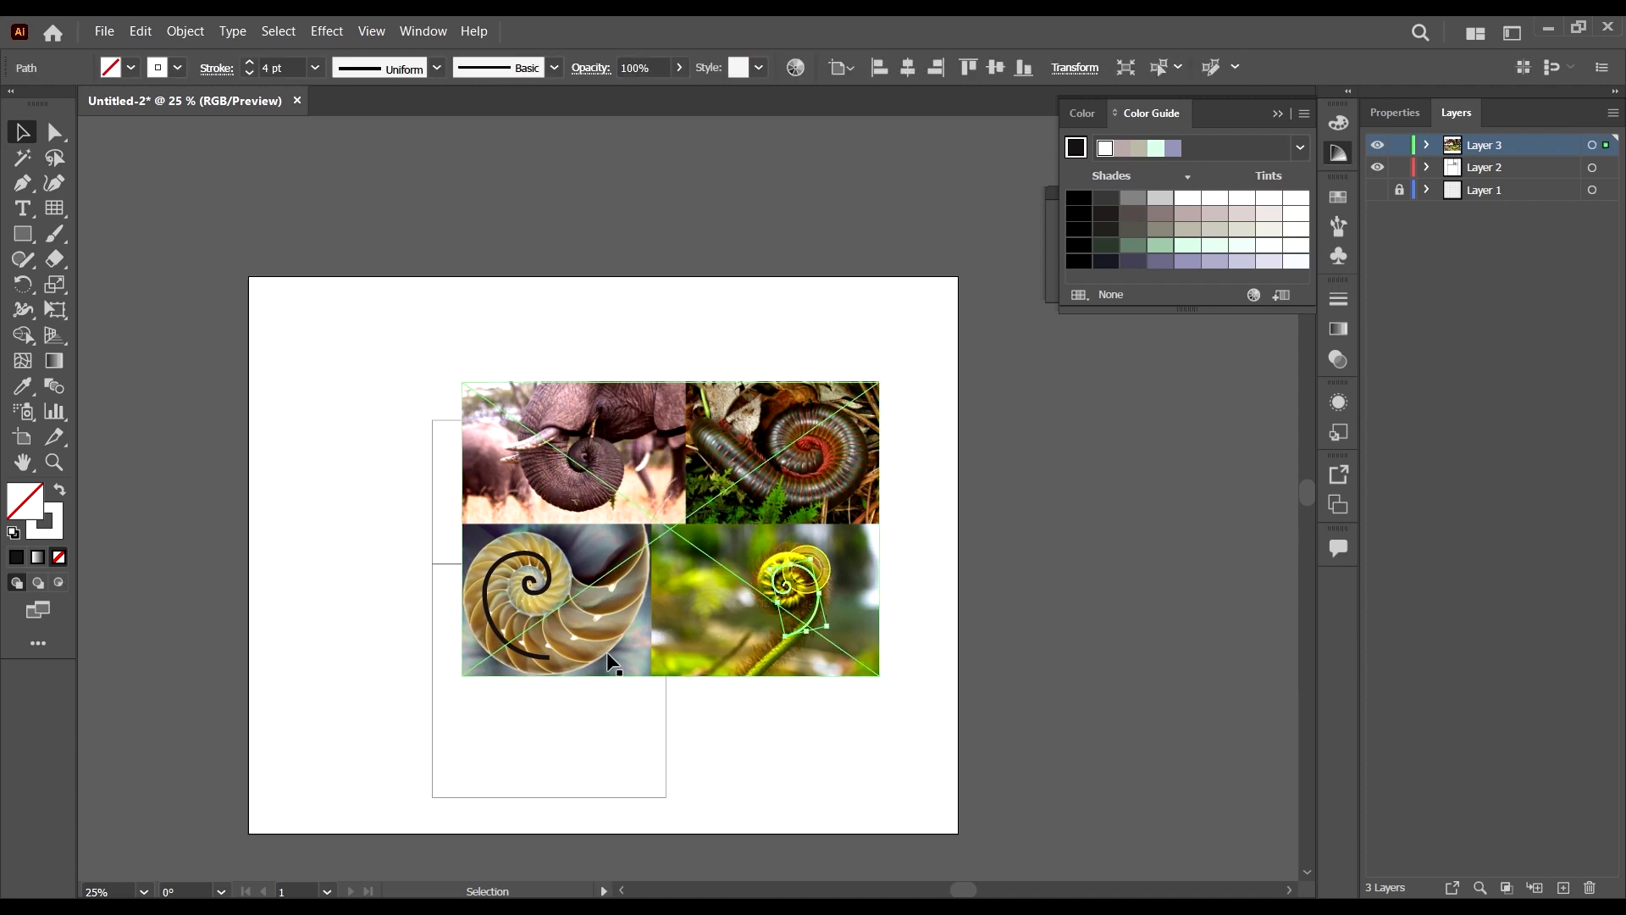
click(864, 445)
key(Delete)
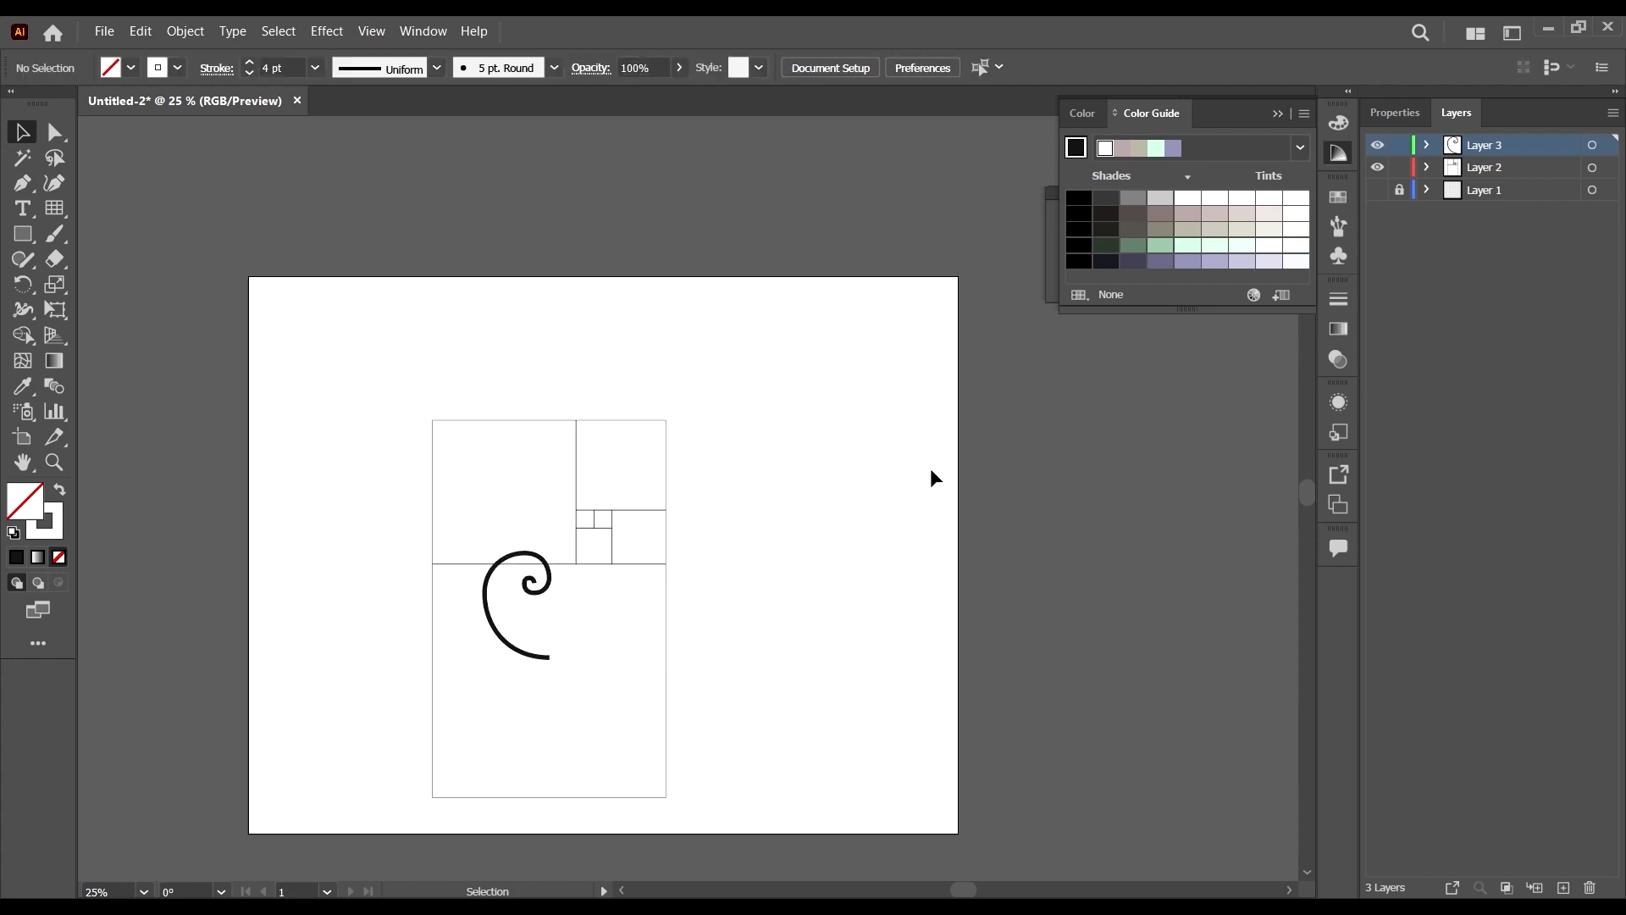
click(555, 662)
key(Delete)
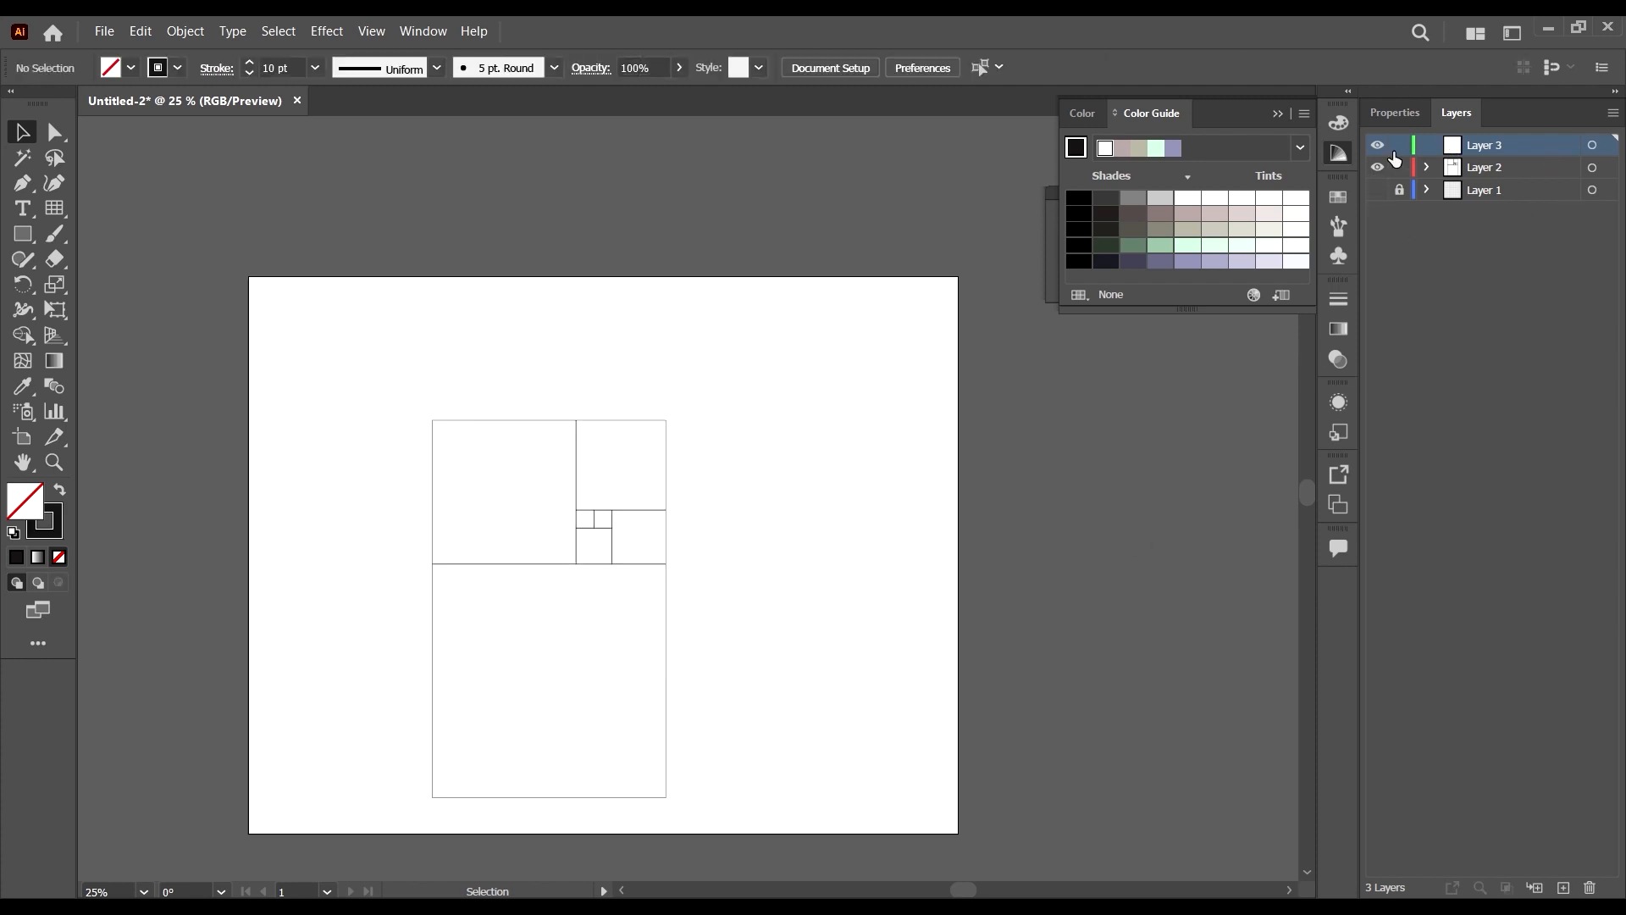
click(1399, 167)
Draw a circle about 41.1 pt in diameter with the Ellipse tool, centred in the left one of the two smallest Fibonacci squares.
scroll(641, 492, down, 3)
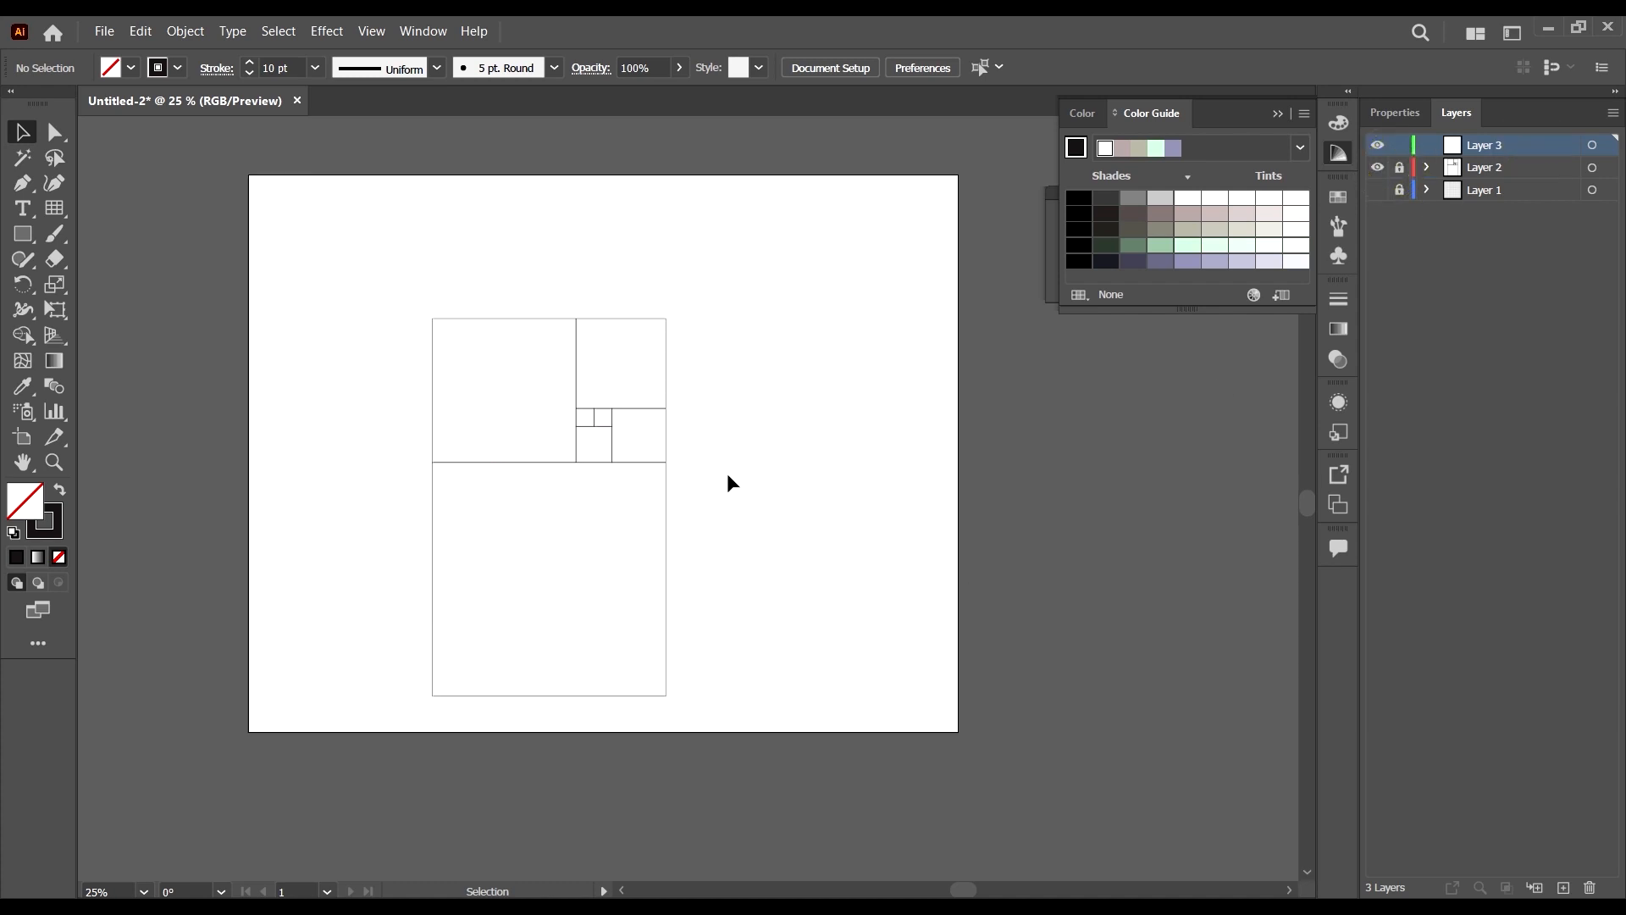
scroll(533, 449, up, 4)
scroll(893, 486, down, 6)
scroll(805, 418, up, 3)
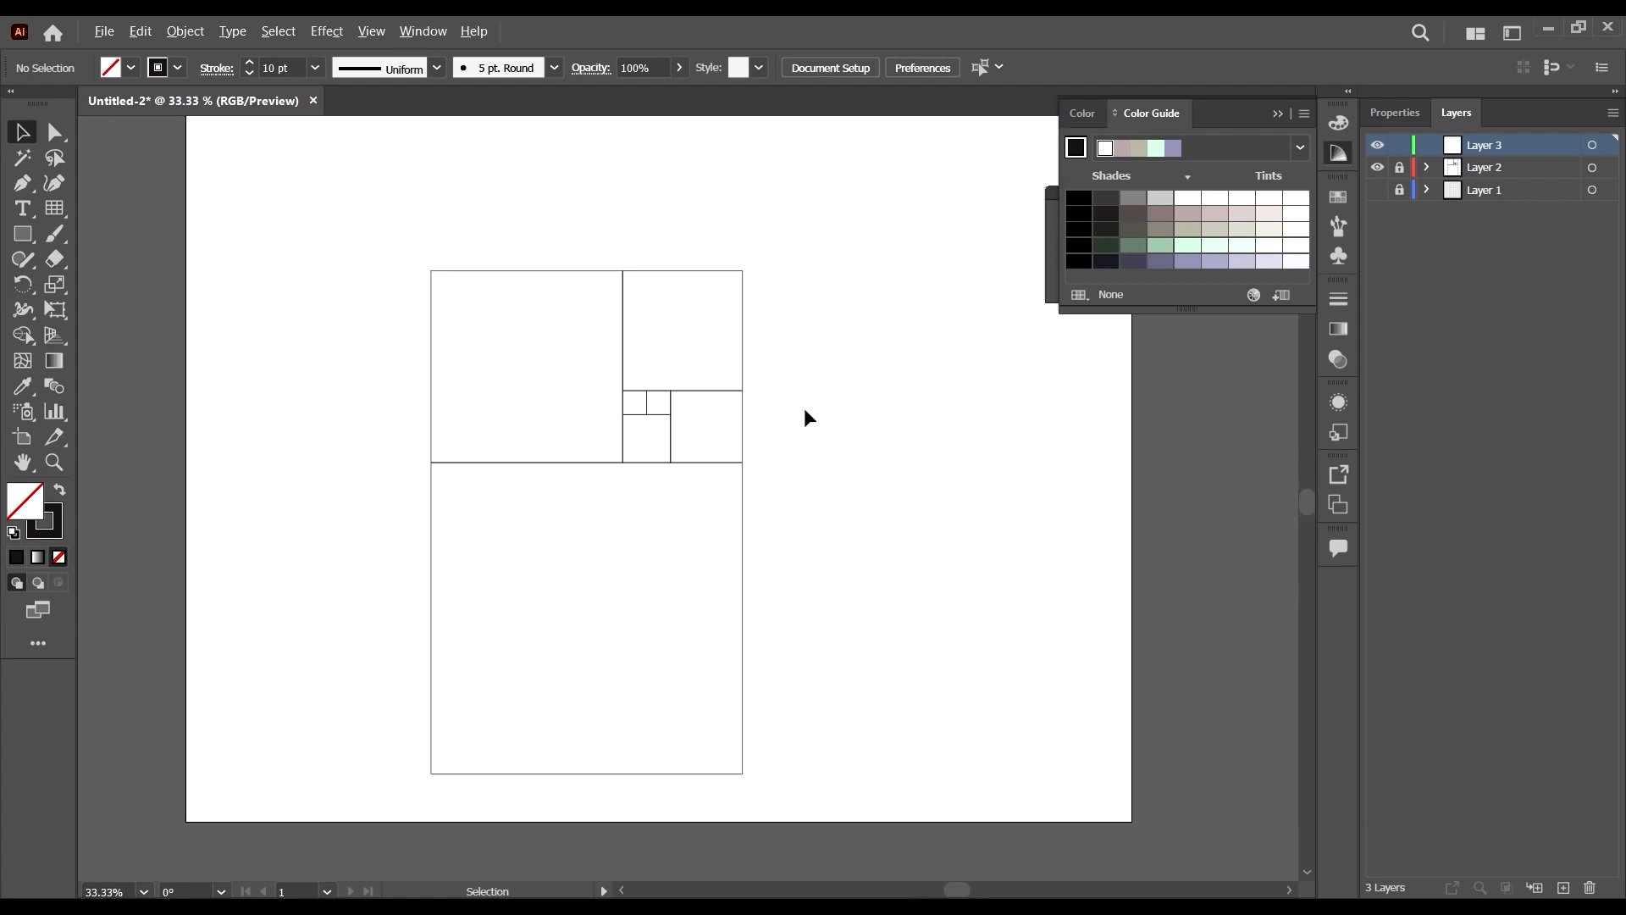
scroll(578, 386, up, 5)
click(23, 237)
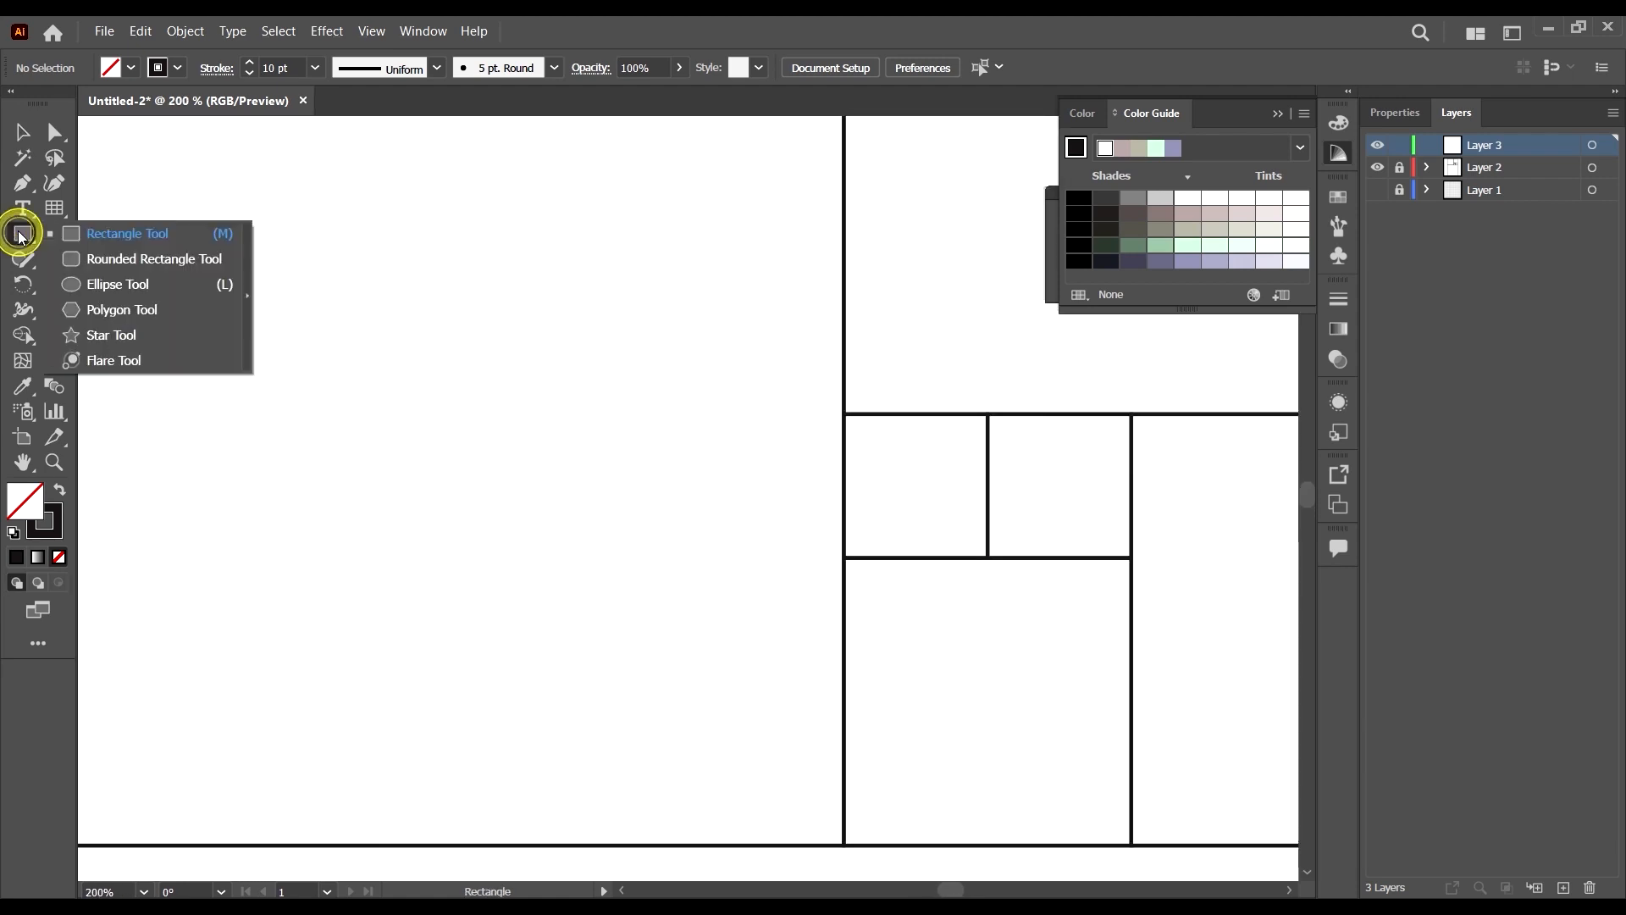
click(98, 282)
scroll(734, 580, down, 2)
scroll(734, 580, up, 3)
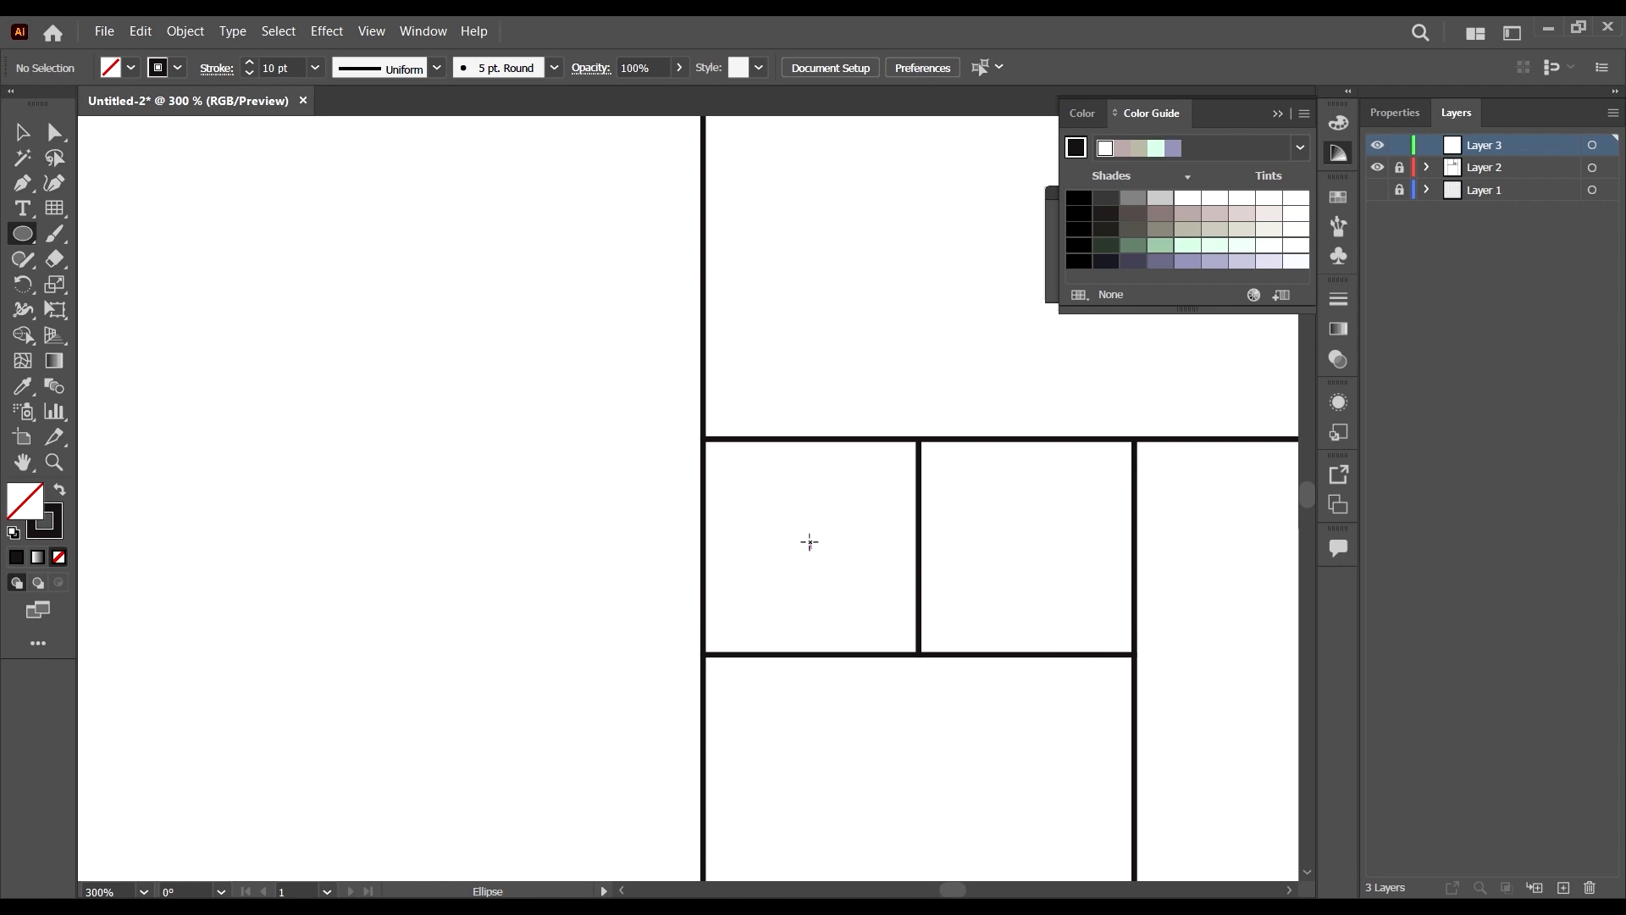
drag(810, 542, 913, 644)
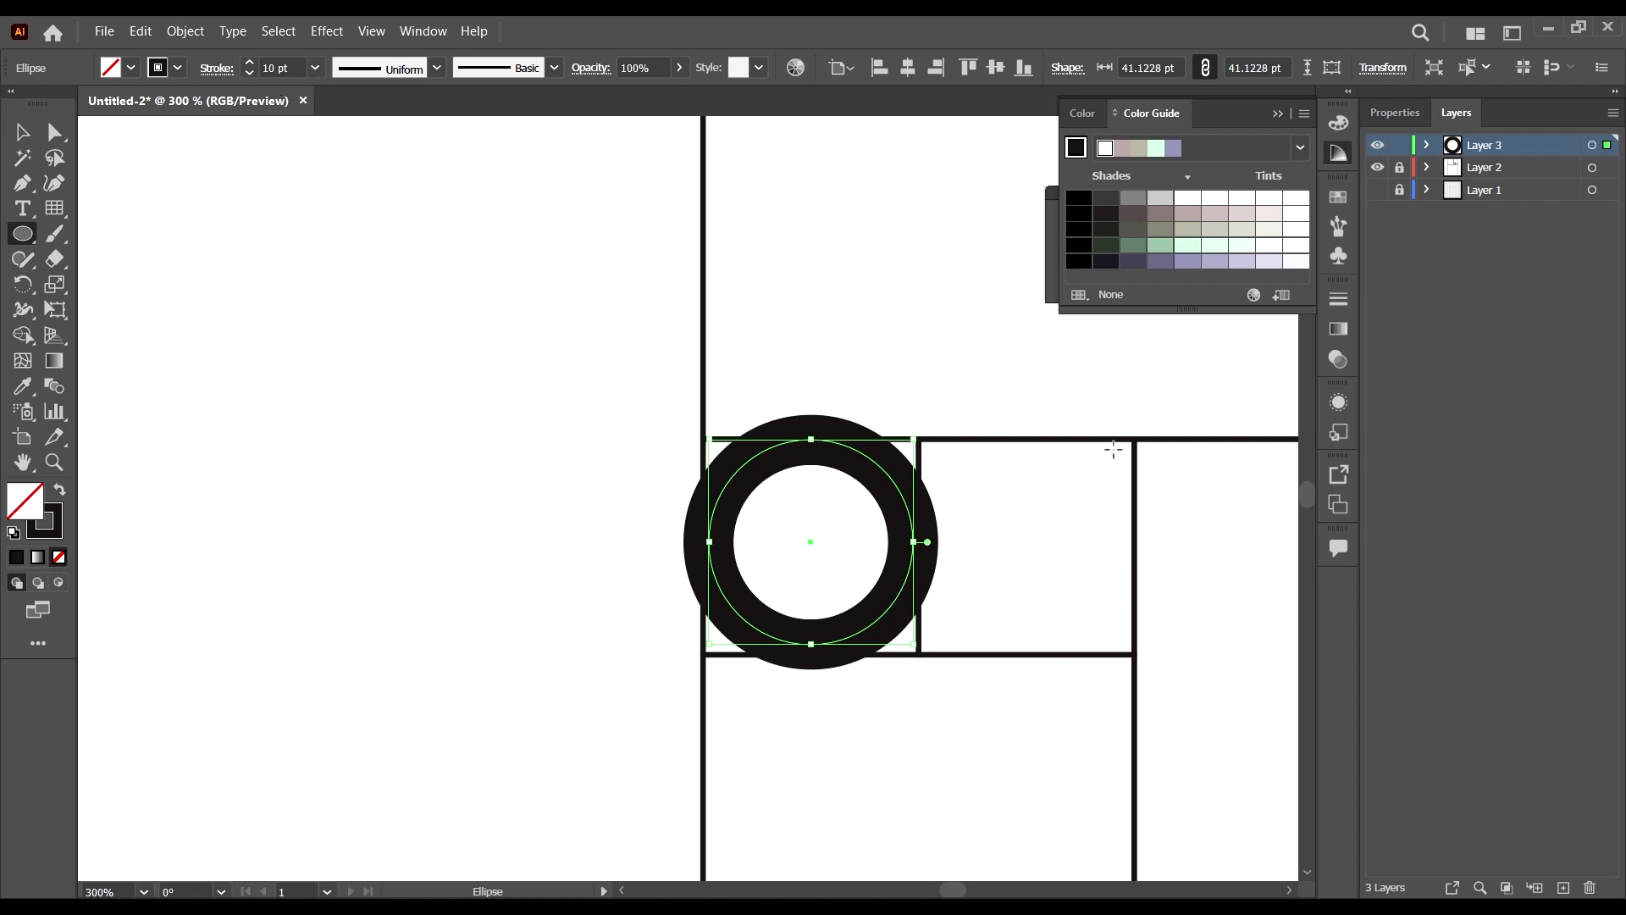
Copy the 1 pt stroke of the Fibonacci square lines onto the circle with the Eyedropper, and make the Layer 1 grid visible.
key(i)
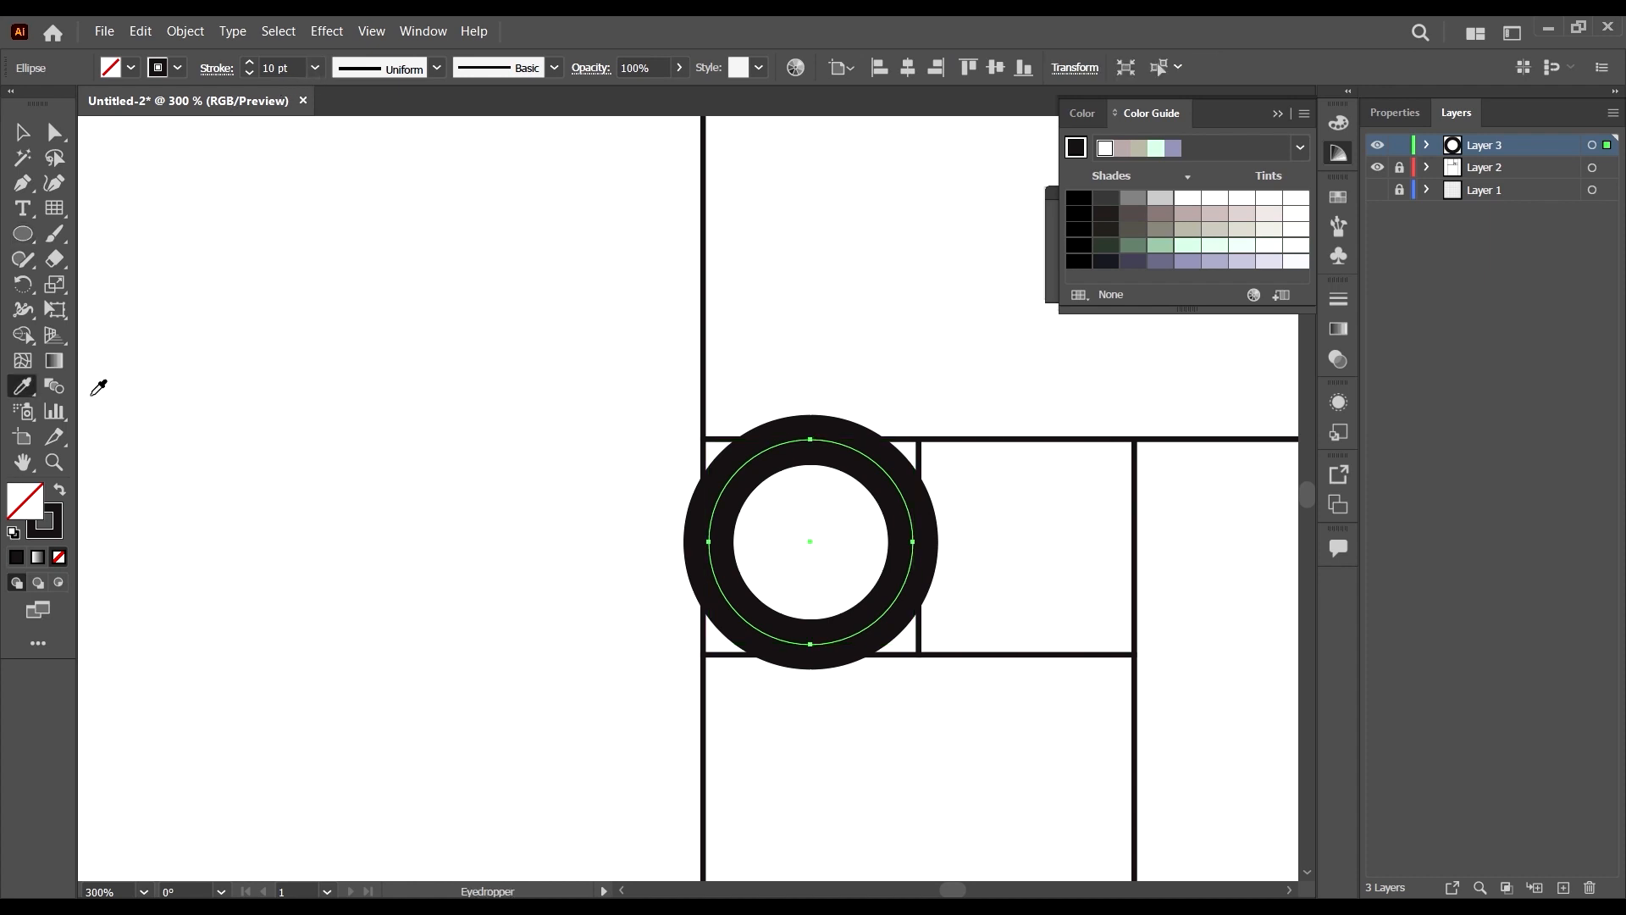
click(1109, 439)
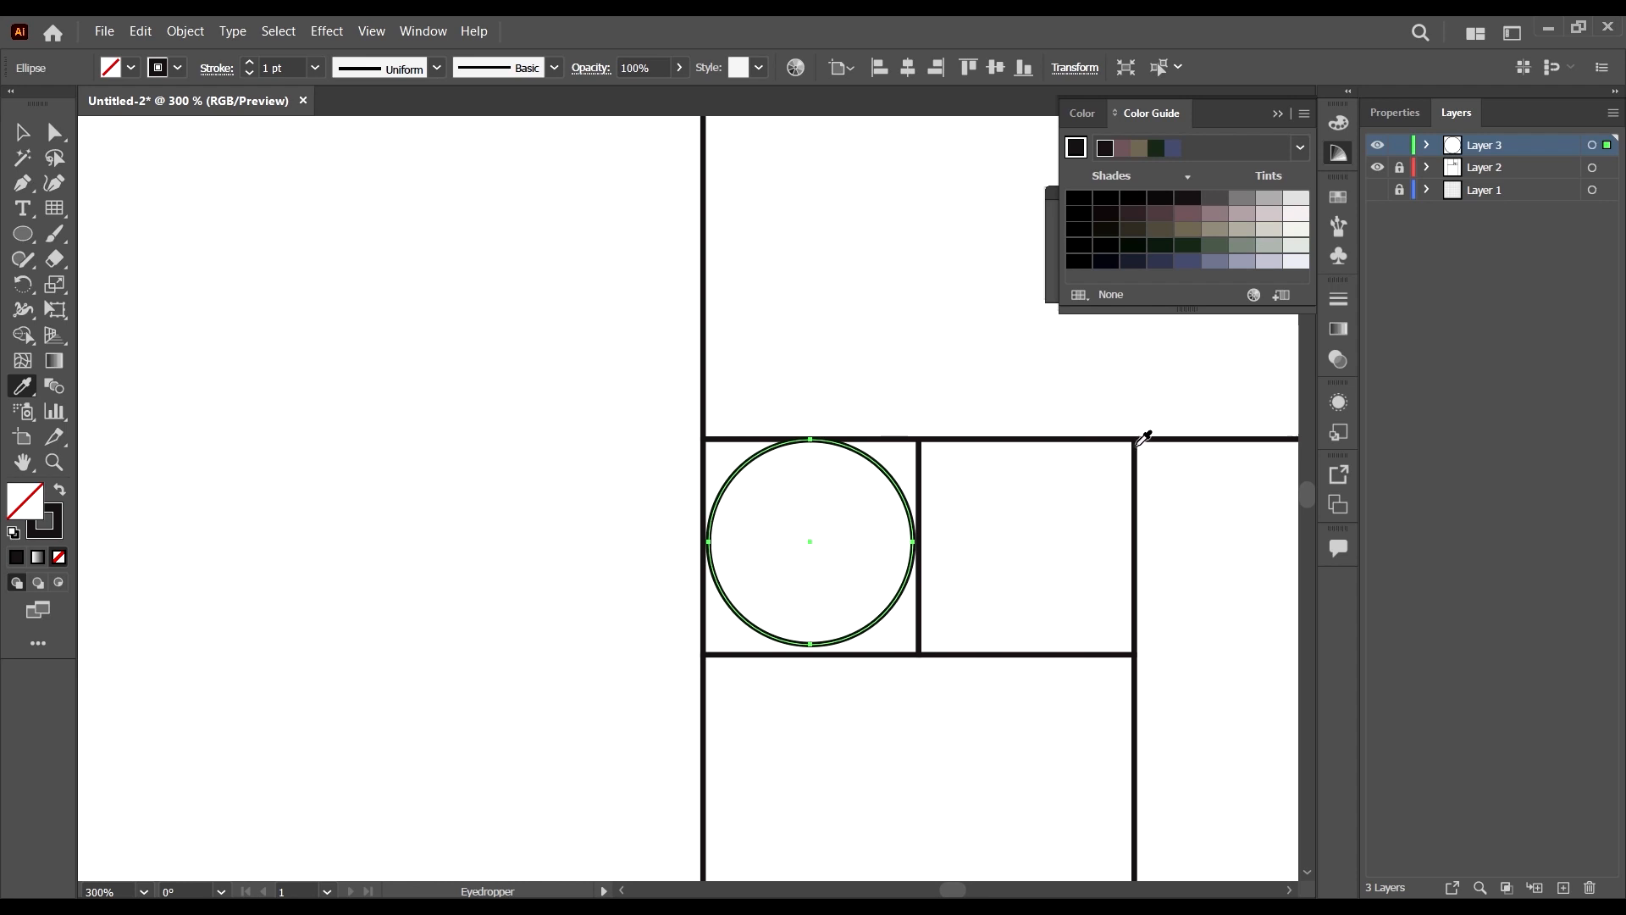
key(v)
scroll(850, 591, down, 1)
scroll(850, 591, up, 2)
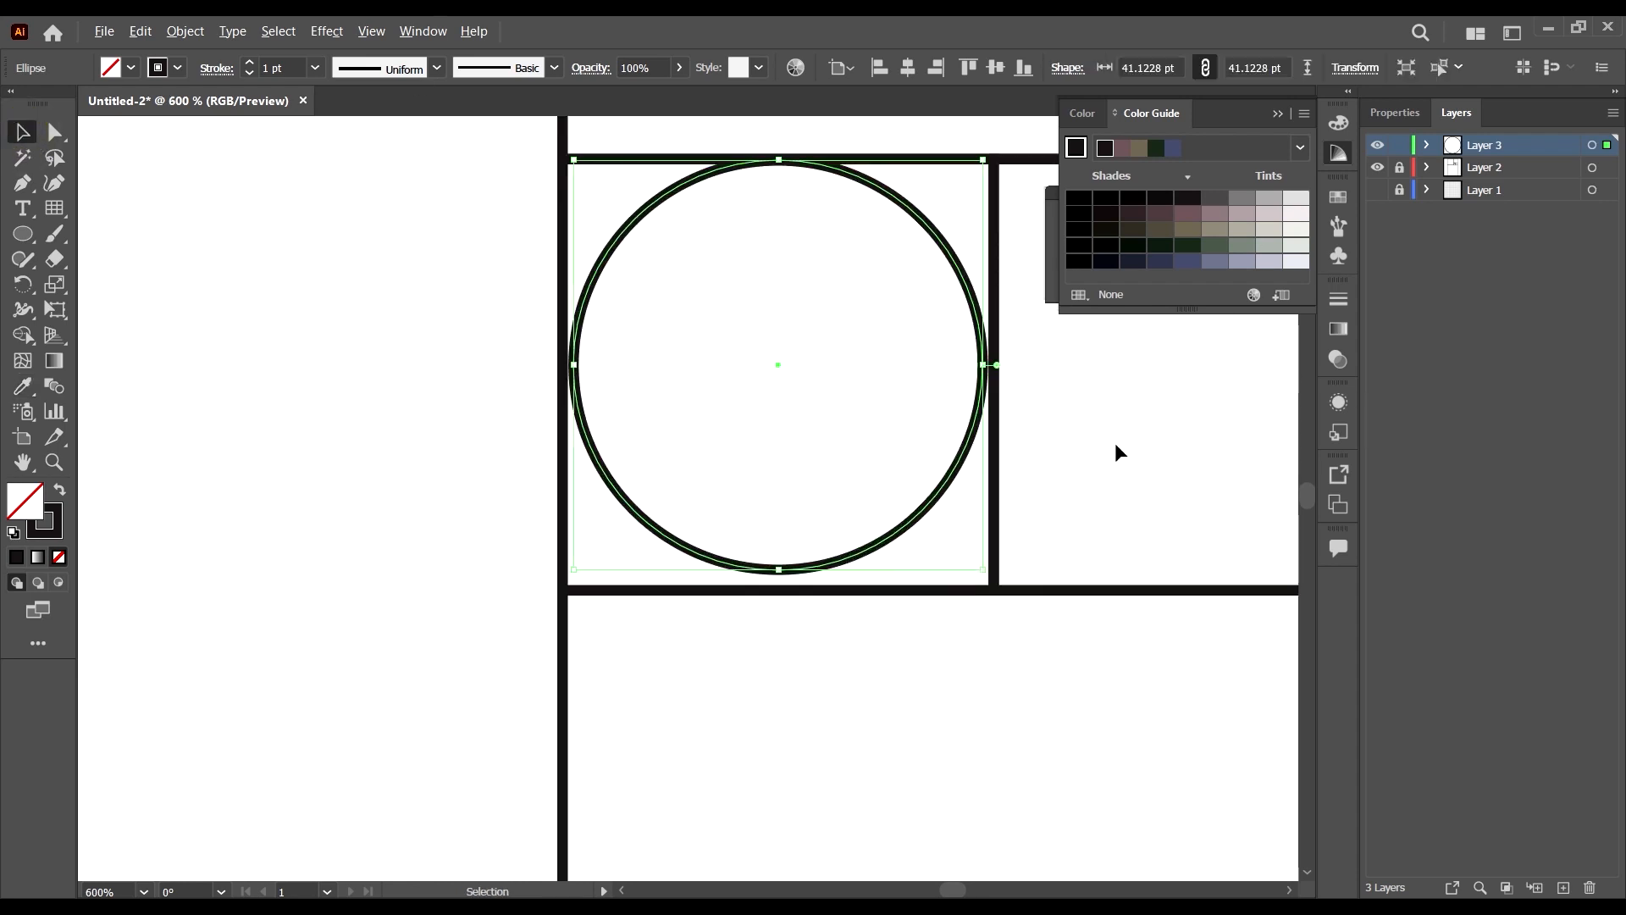
click(1377, 191)
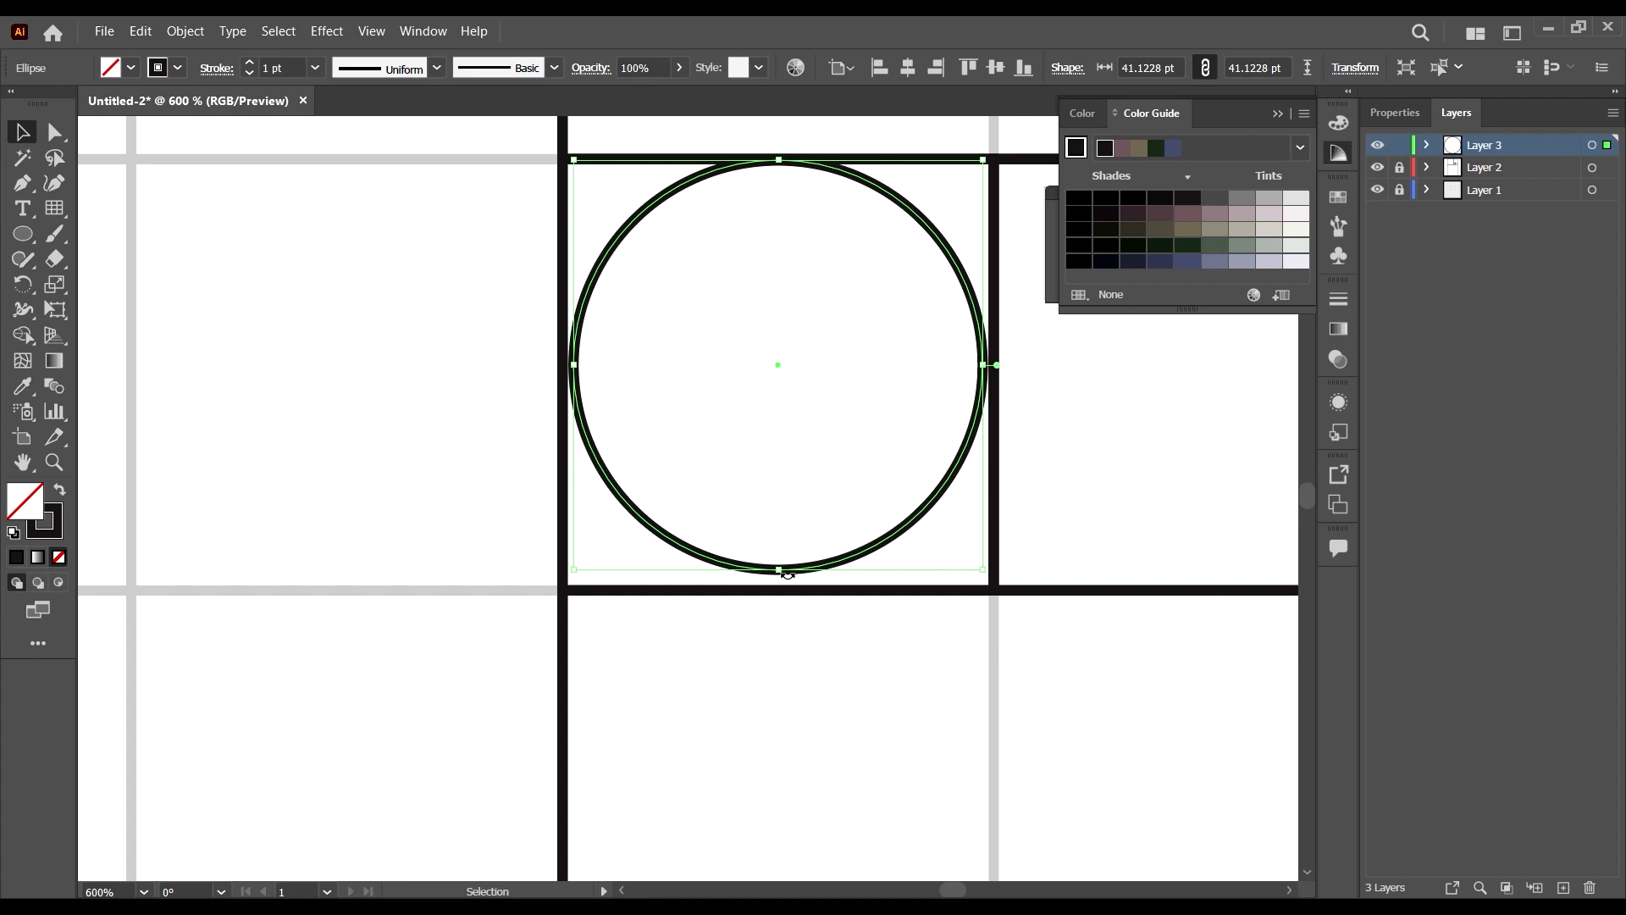
Resize the circle to about 43.1 pt in diameter so it touches all four sides of the left smallest square, and deselect it.
scroll(657, 519, up, 2)
scroll(532, 696, down, 1)
mouse_move(530, 739)
mouse_down()
mouse_move(514, 772)
mouse_move(503, 757)
mouse_up()
scroll(503, 756, down, 2)
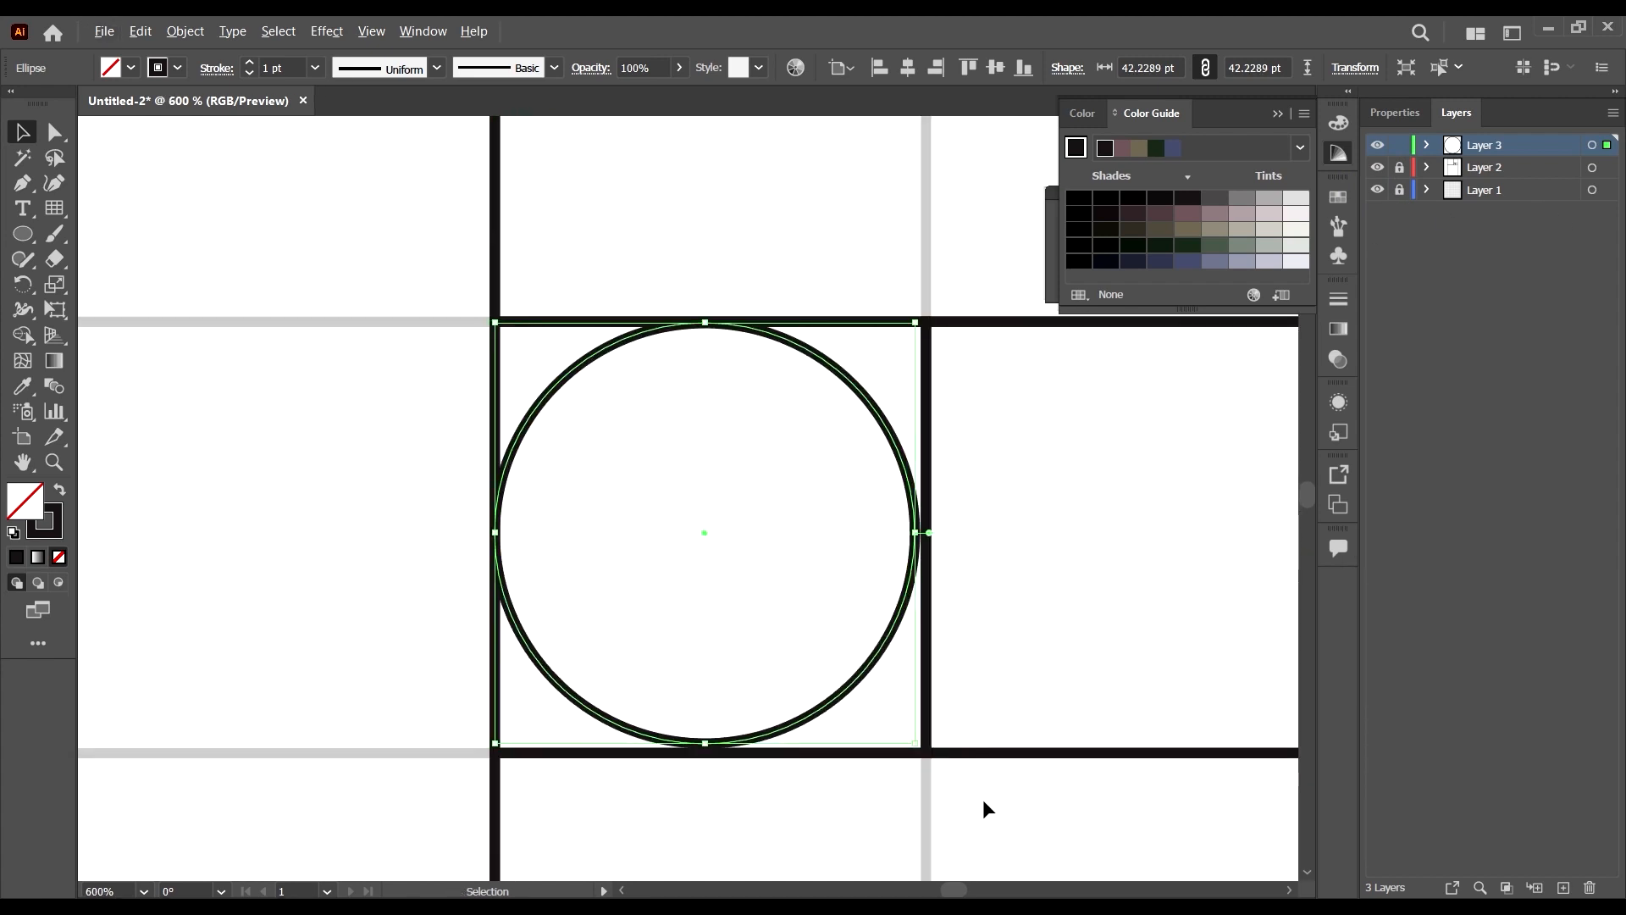
scroll(957, 753, up, 2)
drag(877, 742, 892, 761)
scroll(995, 534, down, 2)
scroll(967, 236, up, 3)
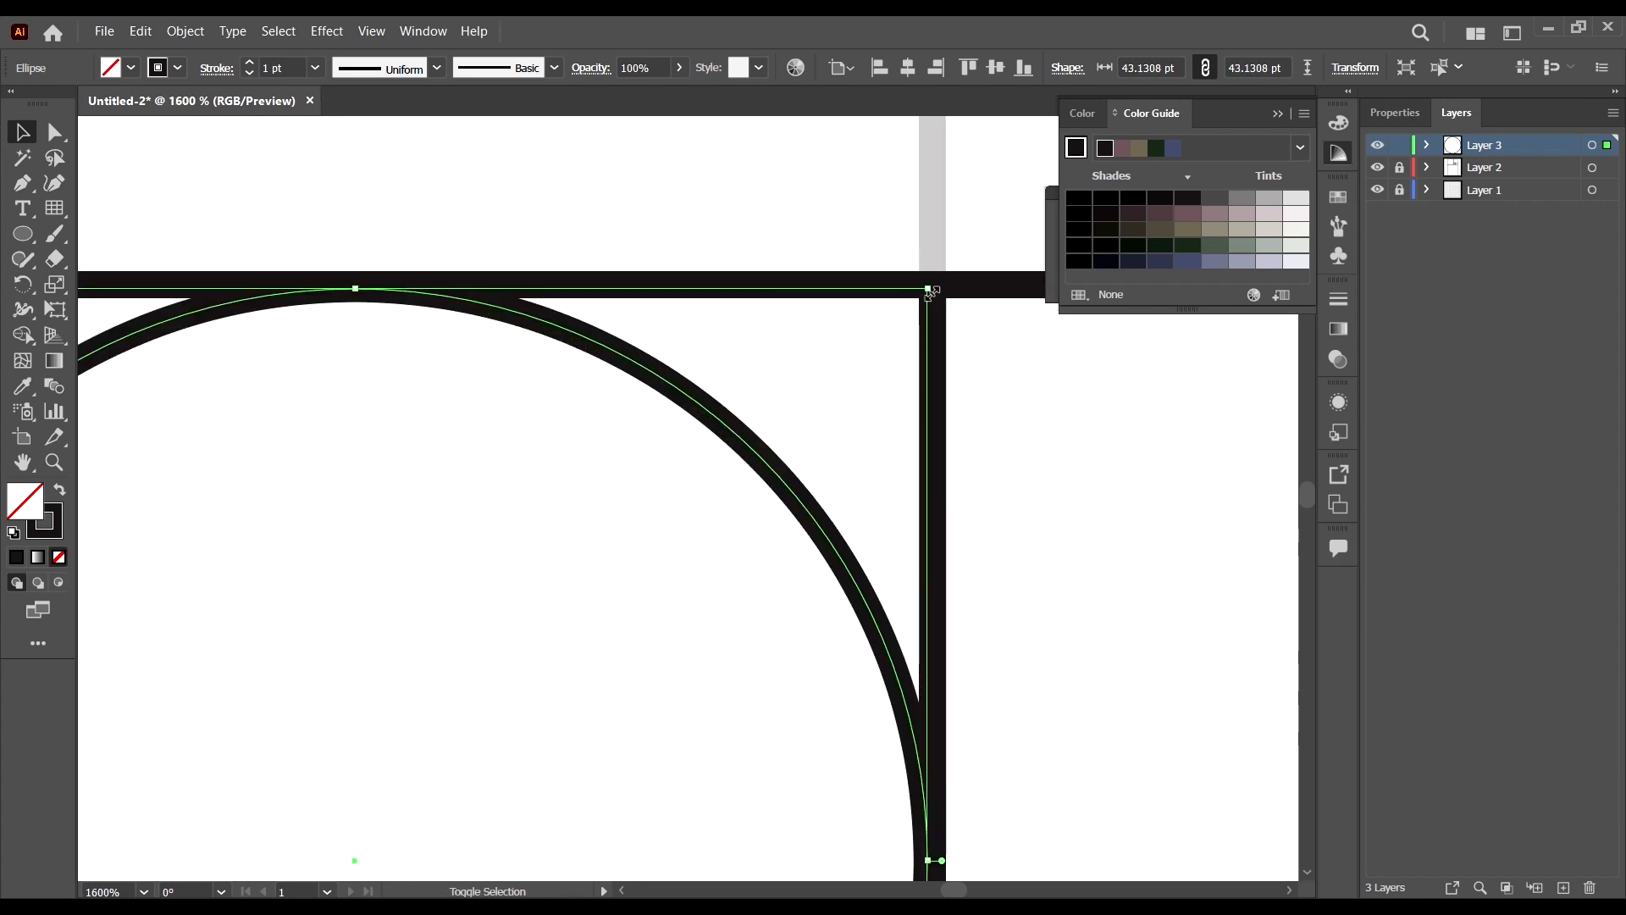
drag(930, 293, 944, 290)
click(966, 474)
scroll(996, 596, down, 3)
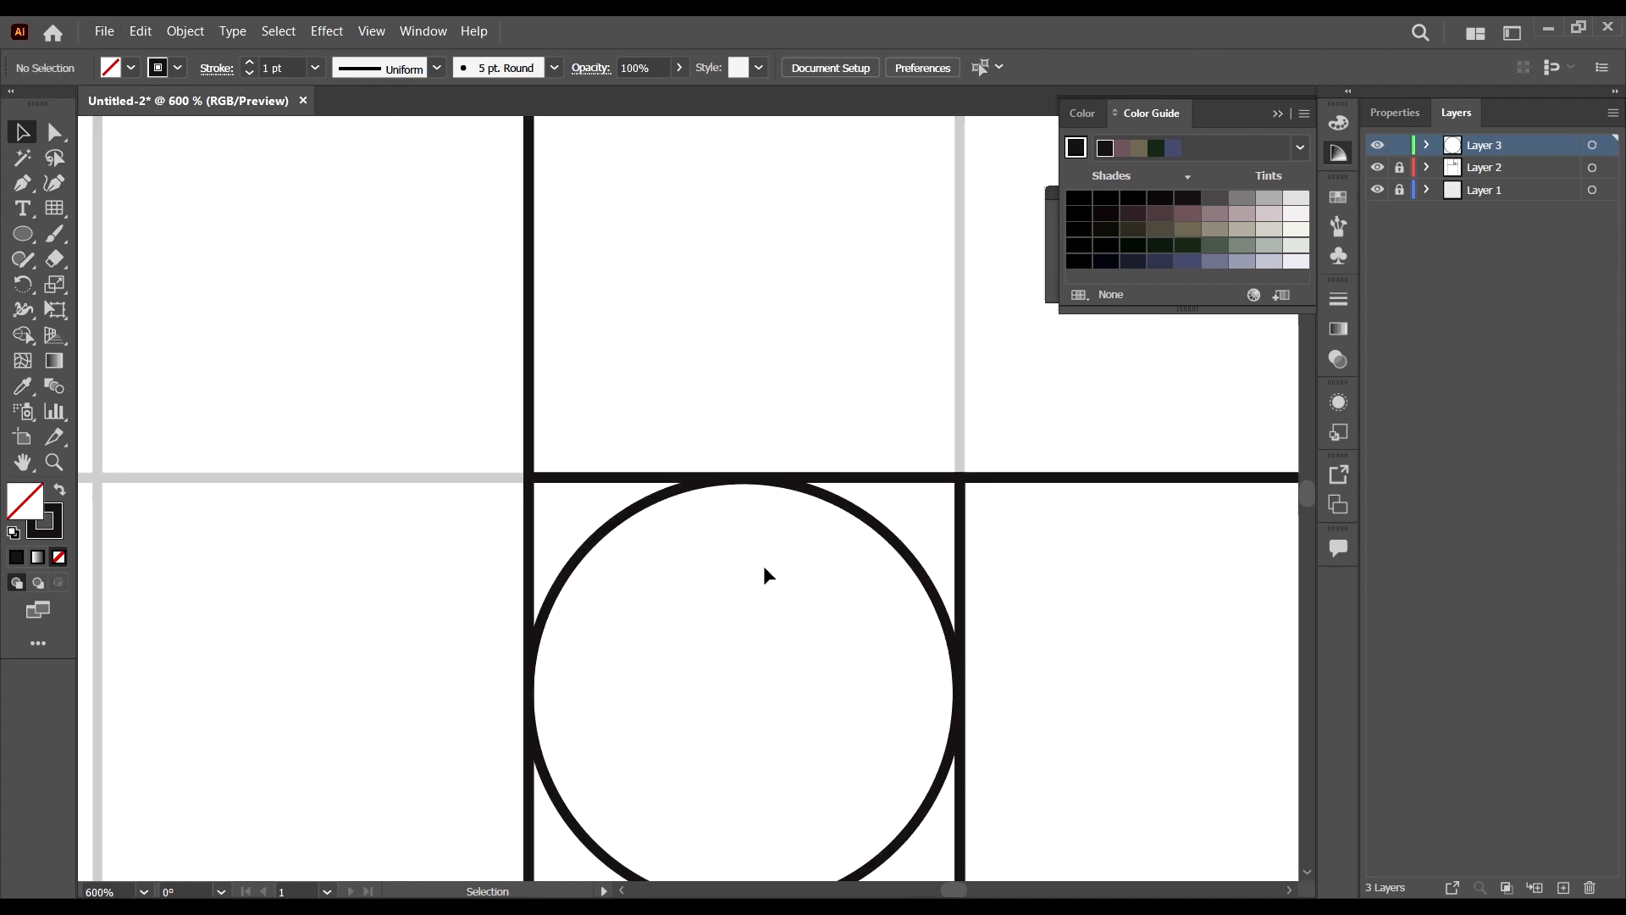
Select the small circle and examine closely how its outline meets each side of its square.
drag(554, 537, 556, 542)
scroll(556, 603, down, 1)
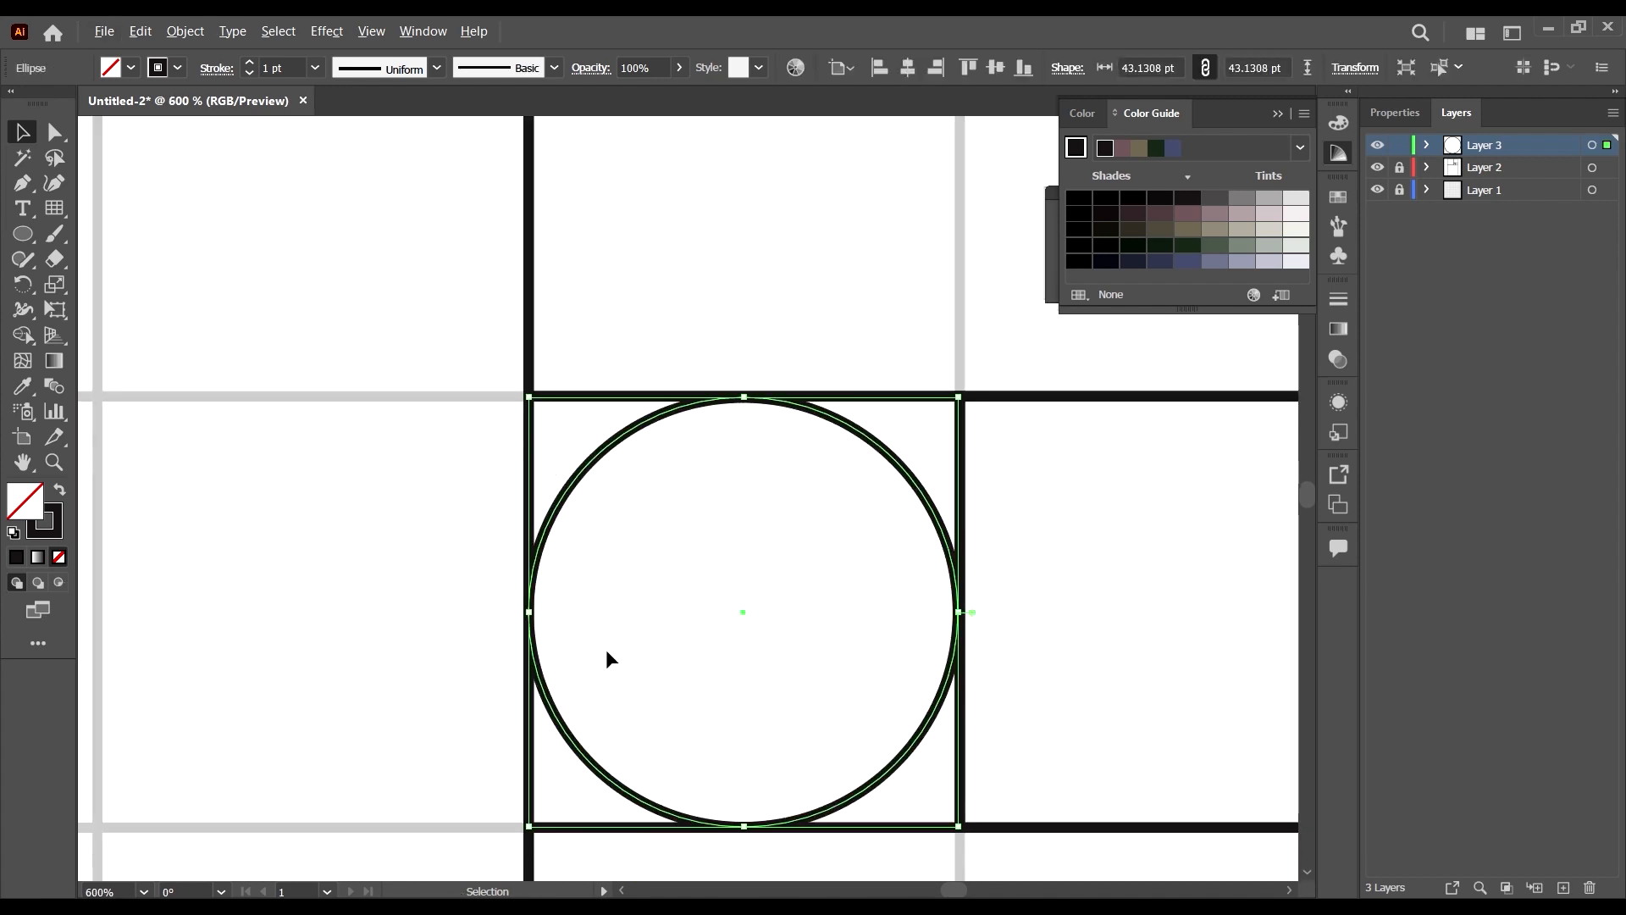
click(661, 665)
click(581, 770)
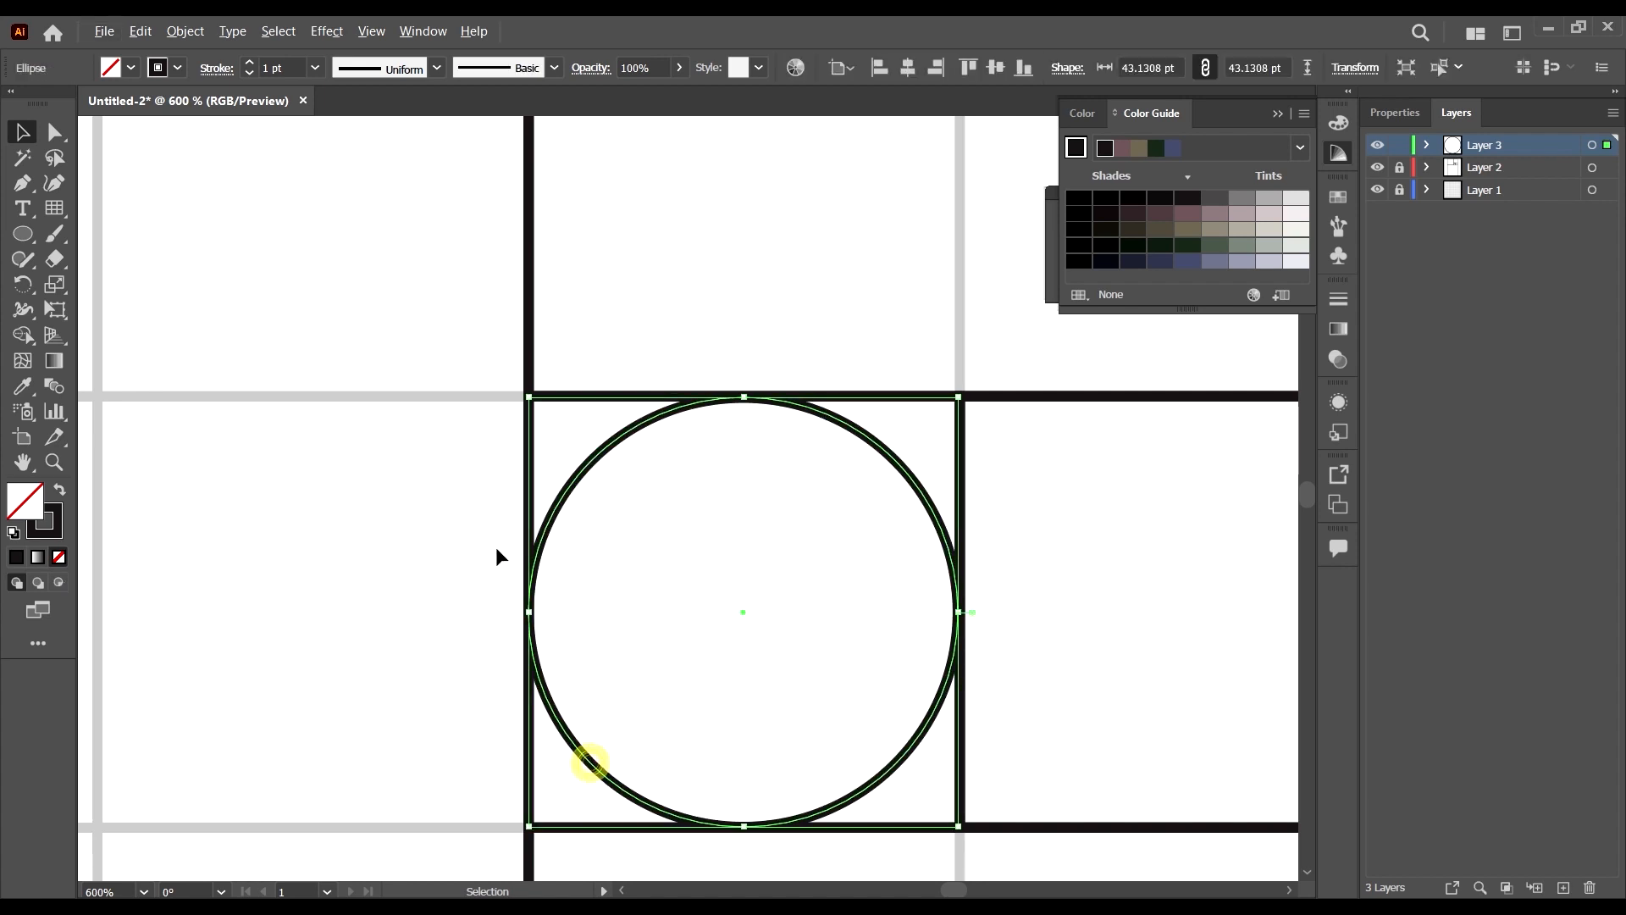
scroll(496, 549, up, 4)
scroll(699, 703, up, 3)
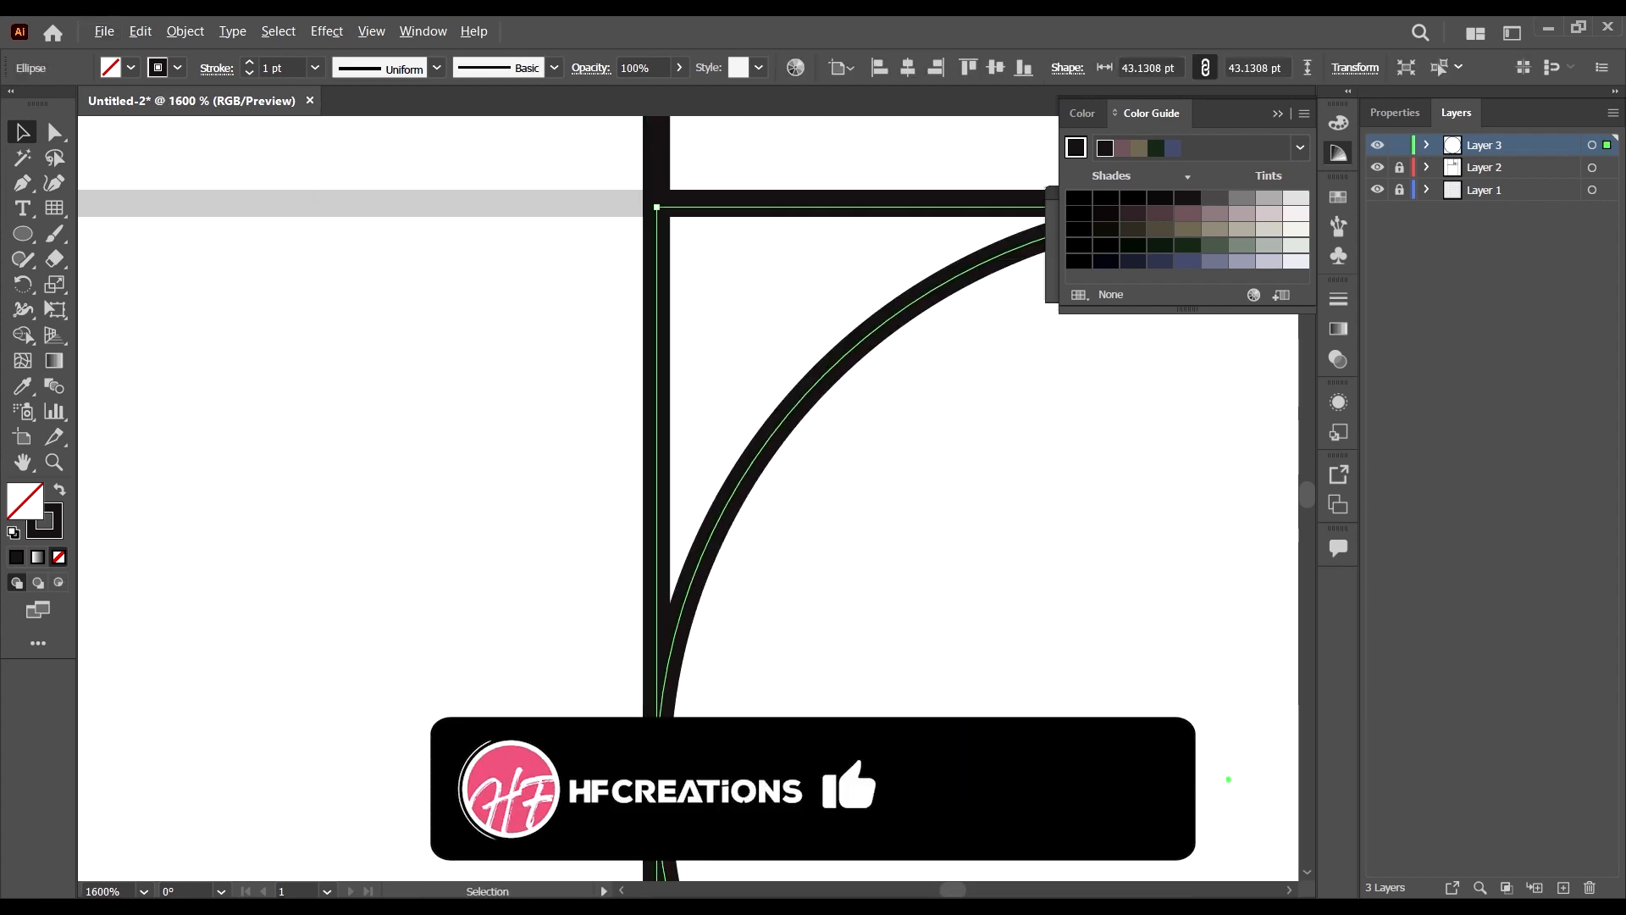
scroll(526, 491, down, 5)
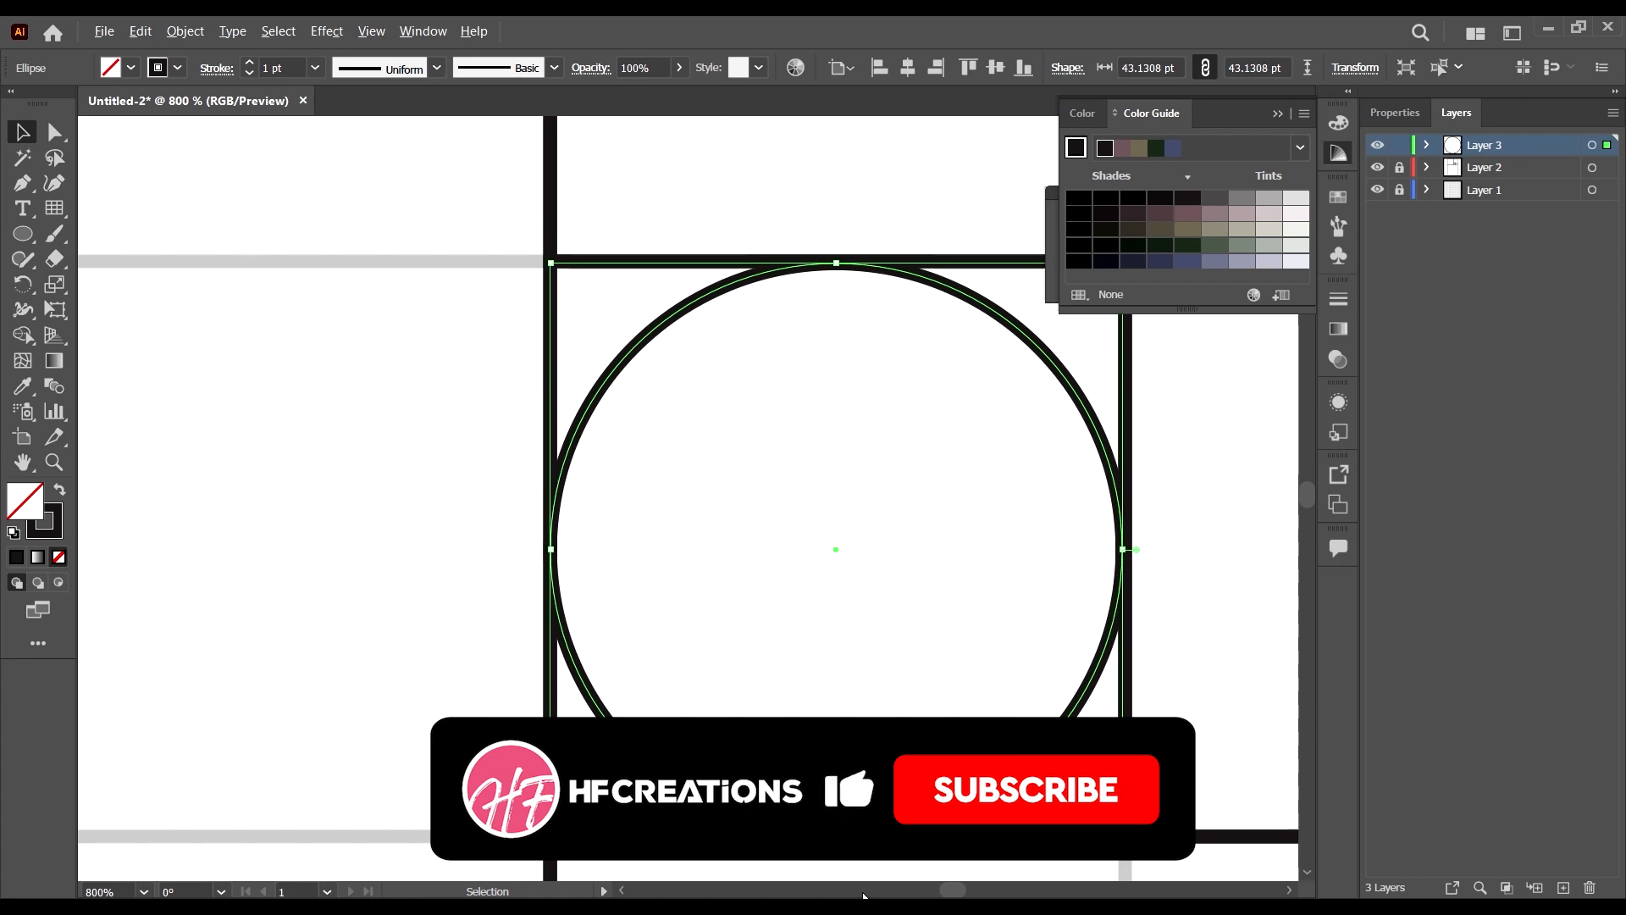
scroll(776, 712, up, 4)
scroll(776, 711, down, 4)
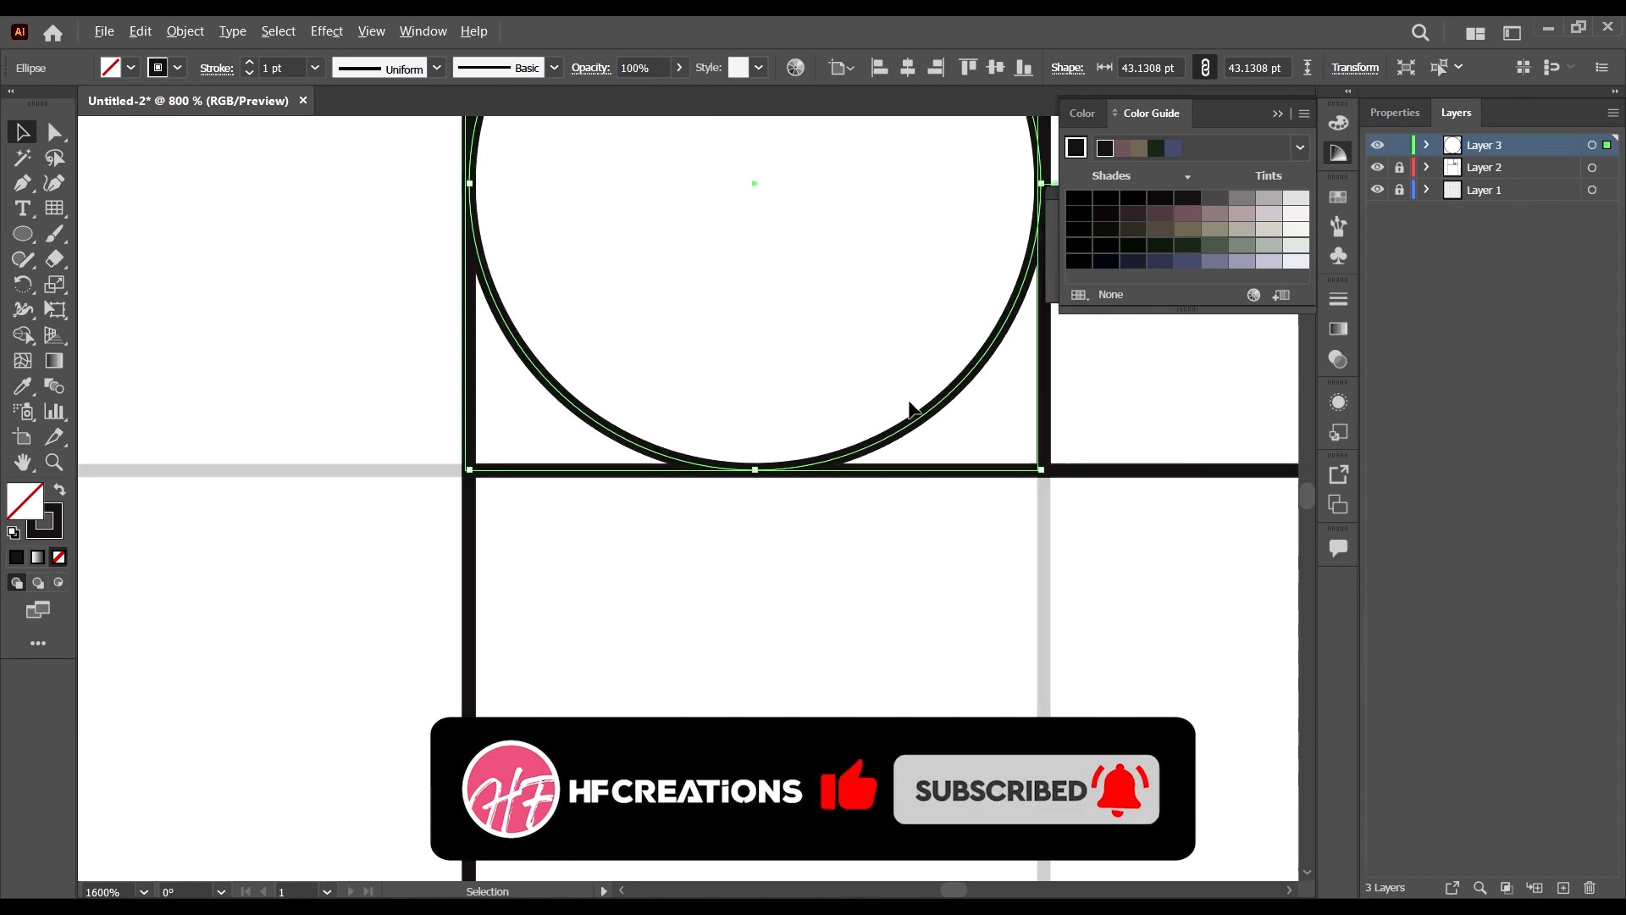
scroll(1050, 288, up, 5)
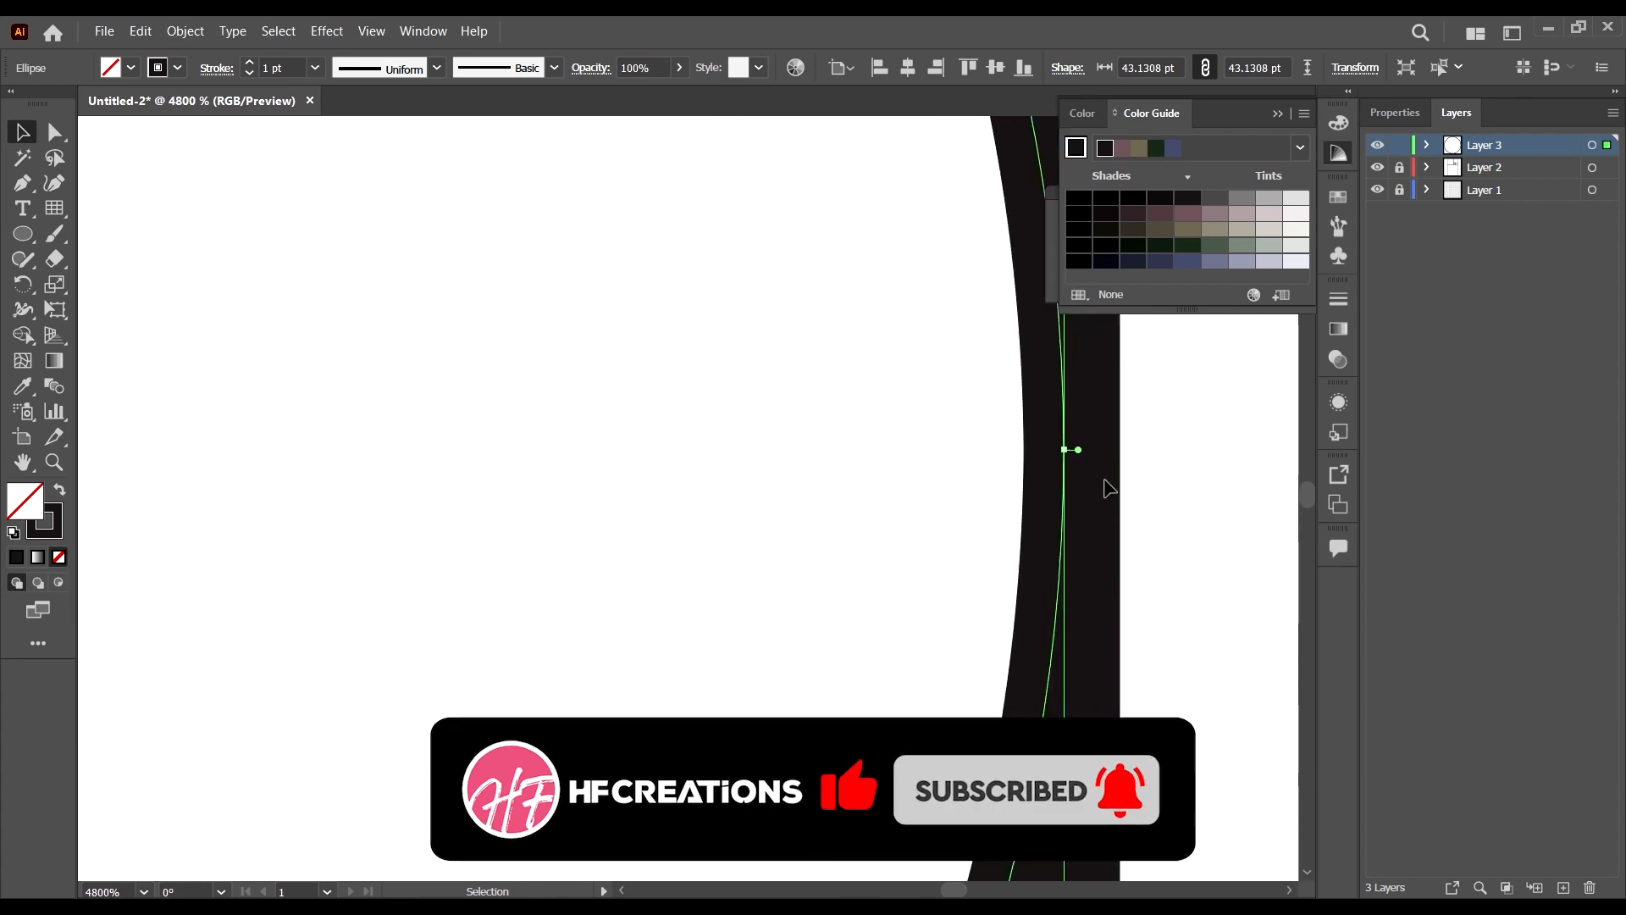
scroll(1089, 776, down, 5)
scroll(926, 519, up, 3)
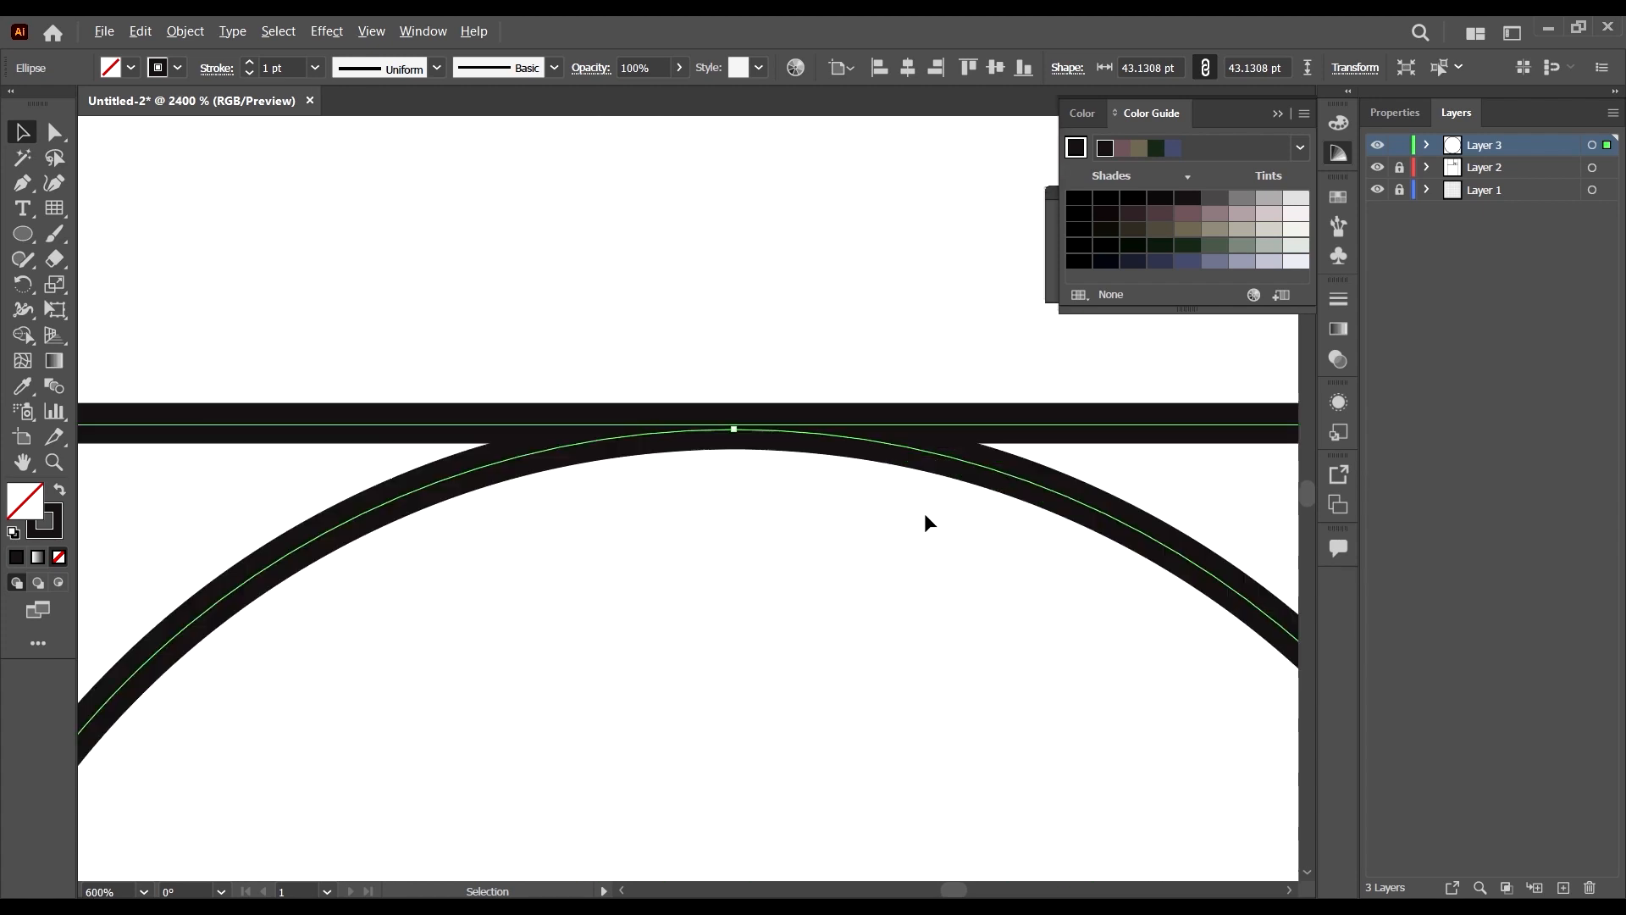
scroll(748, 464, down, 5)
scroll(751, 574, up, 3)
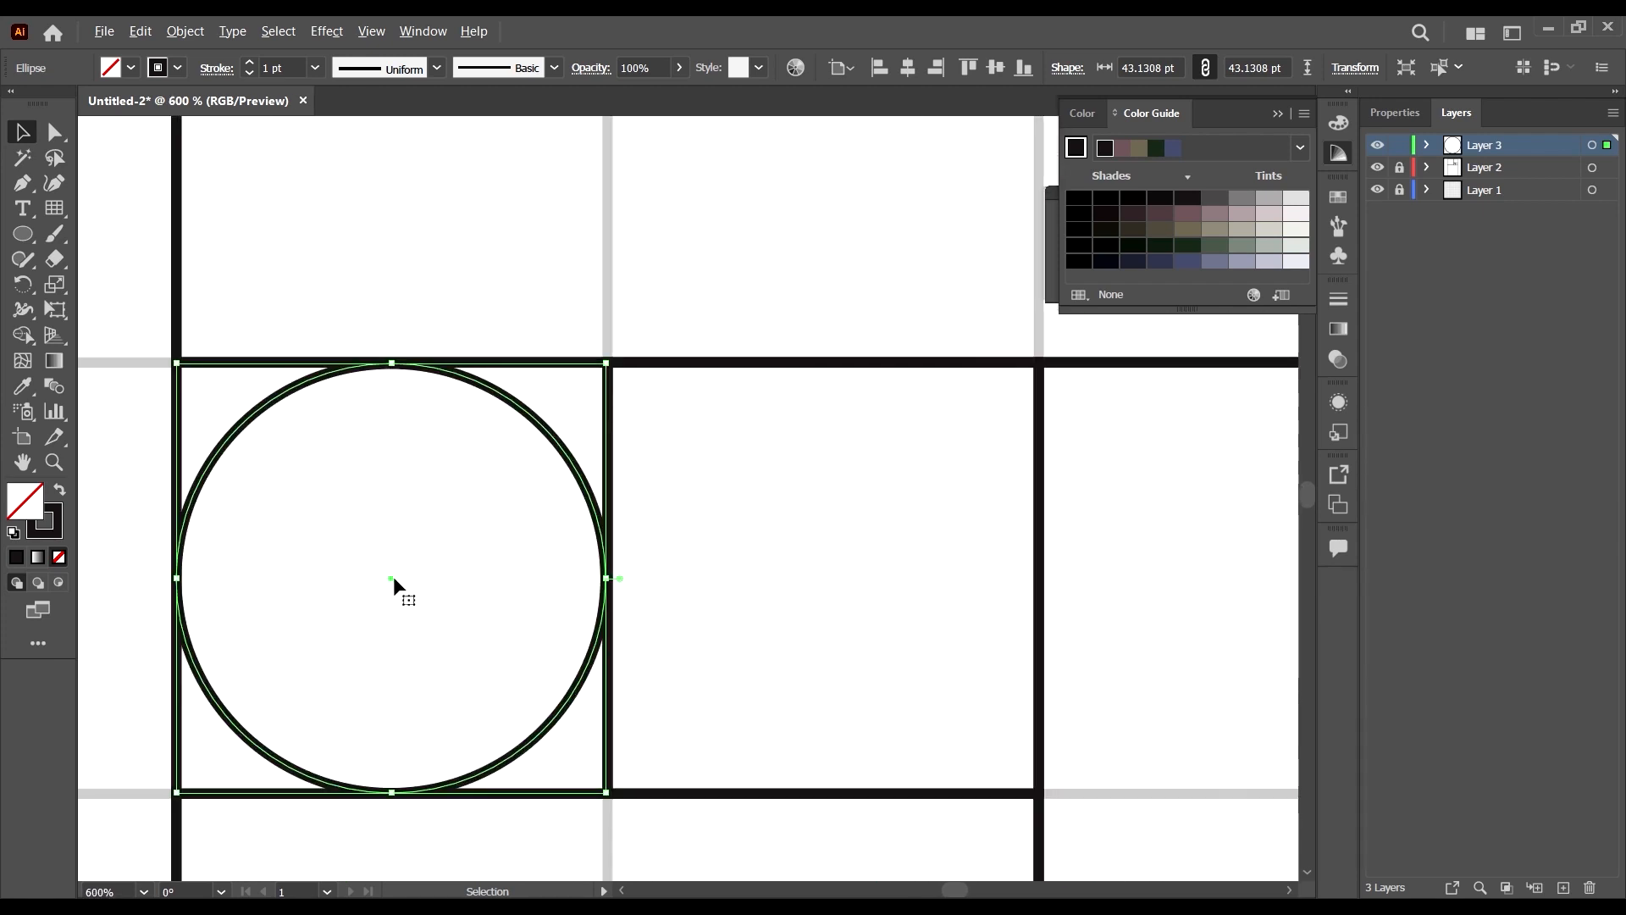
Duplicate the fitted circle horizontally into the adjacent smallest Fibonacci square.
drag(569, 463, 1002, 537)
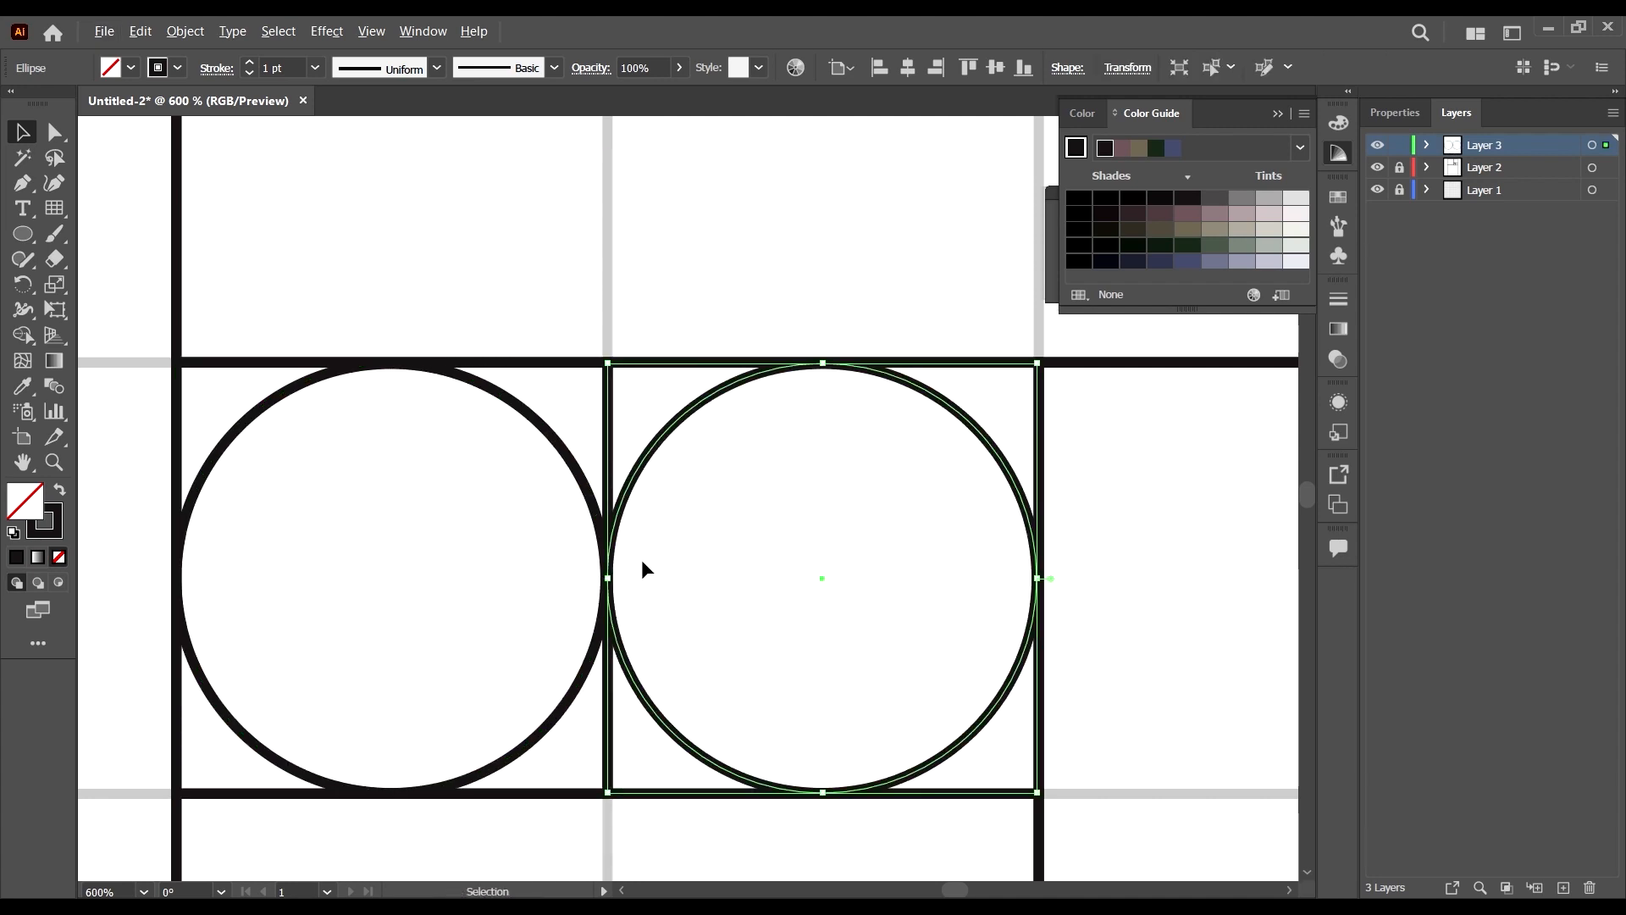
scroll(642, 569, up, 1)
scroll(610, 552, down, 4)
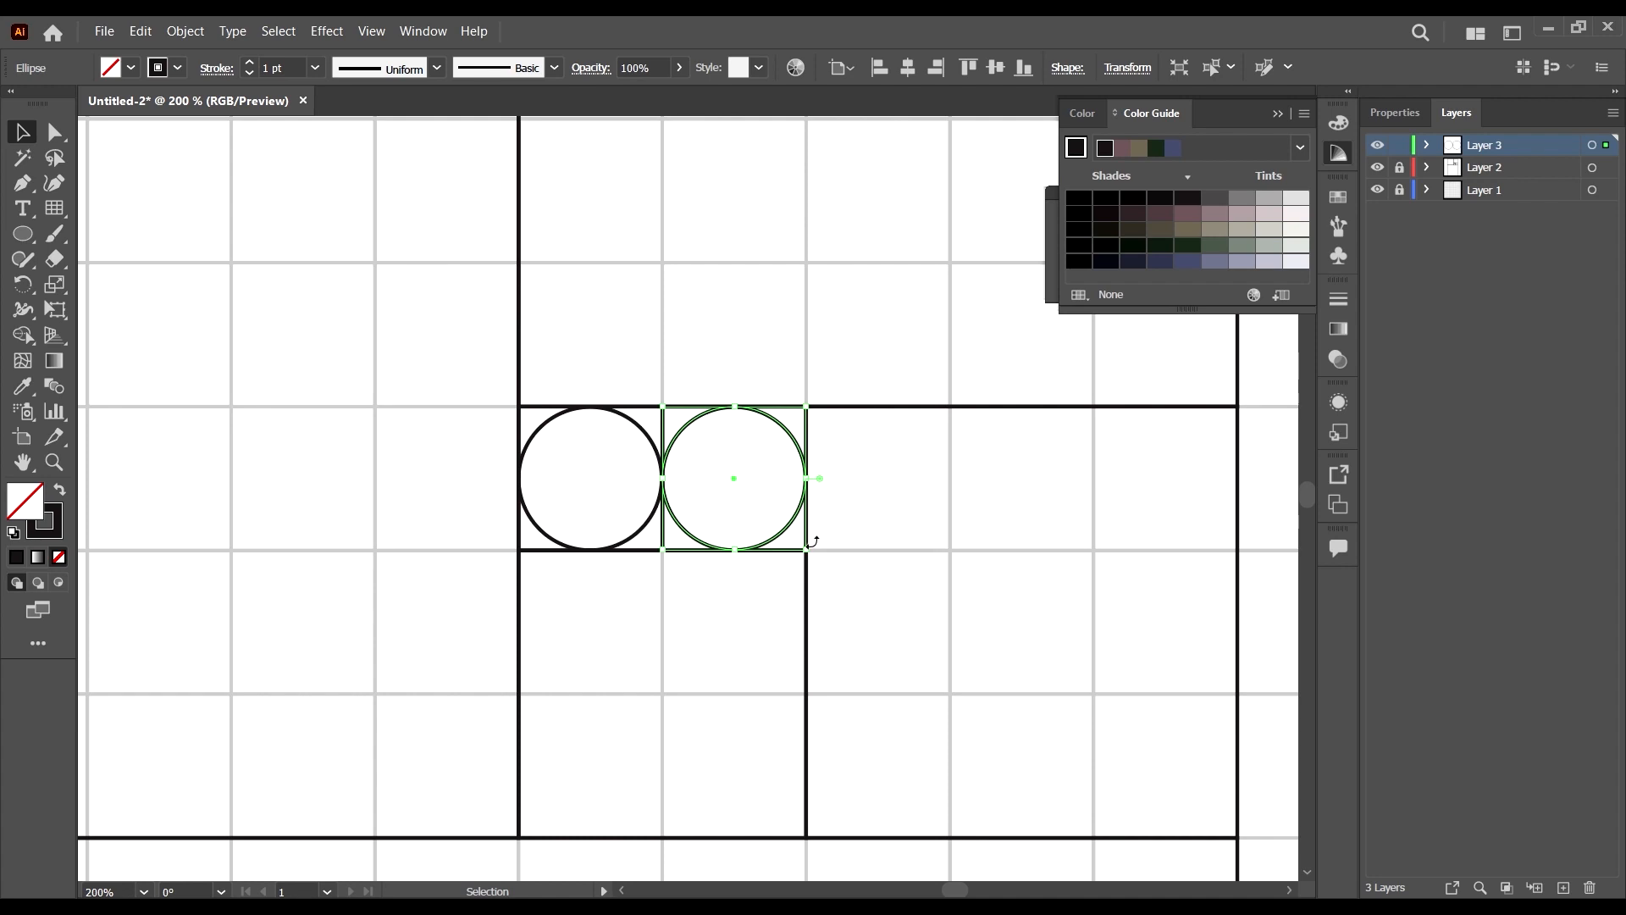
Duplicate the small circle to the centre of the two-cell square below and enlarge it proportionally from its centre to fill that square.
scroll(811, 540, down, 2)
drag(795, 363, 735, 603)
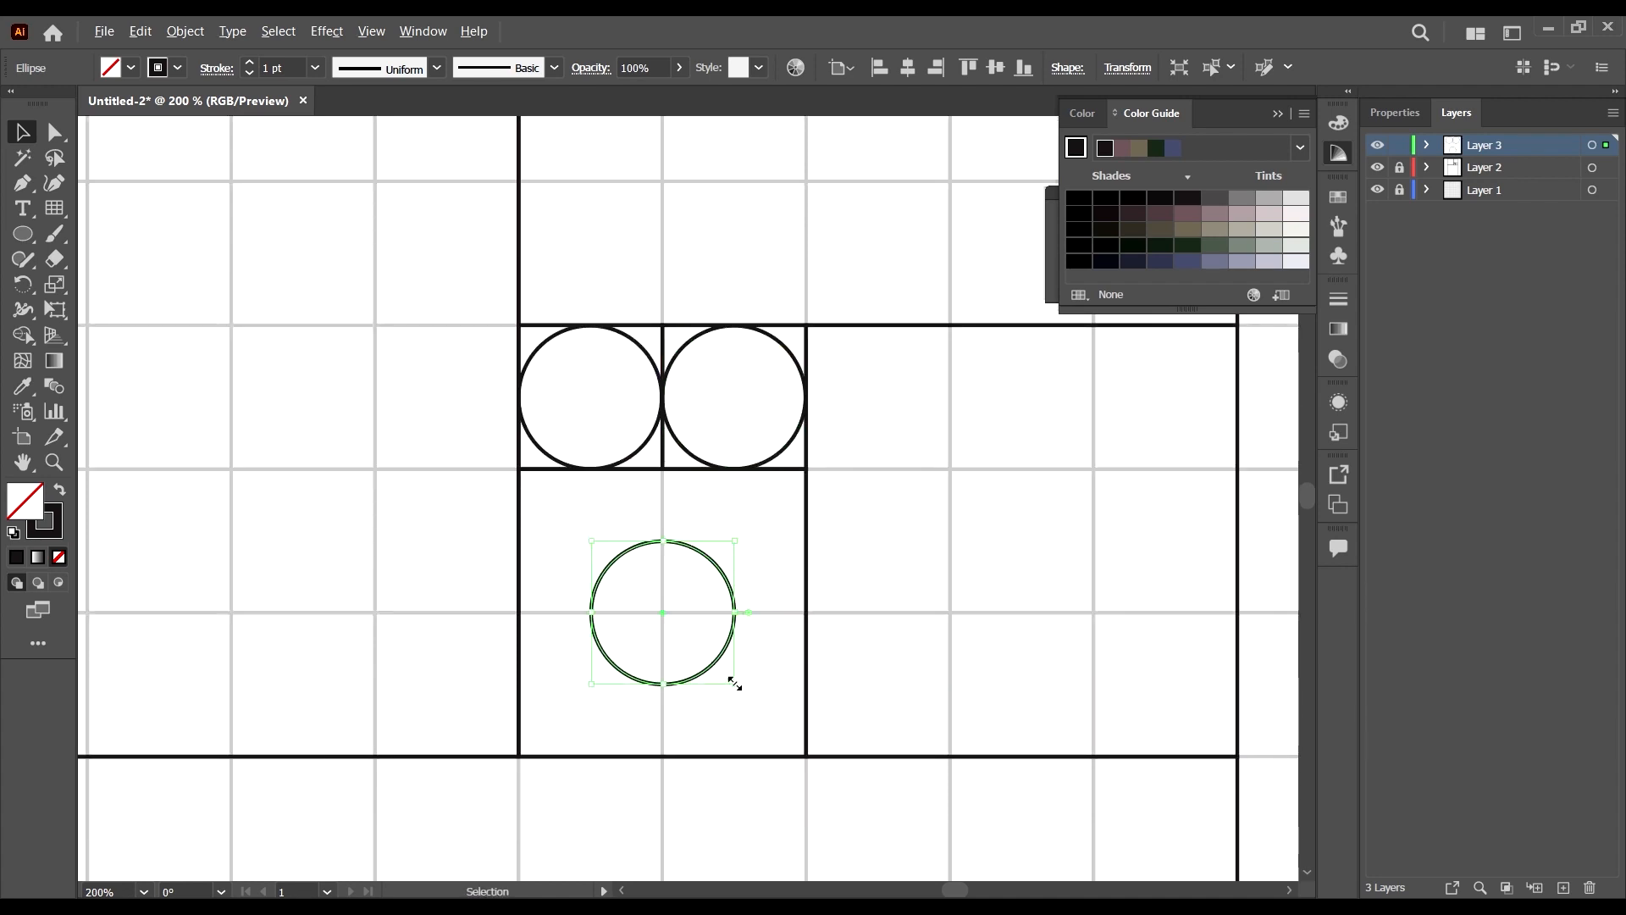
scroll(735, 683, up, 1)
scroll(716, 490, down, 3)
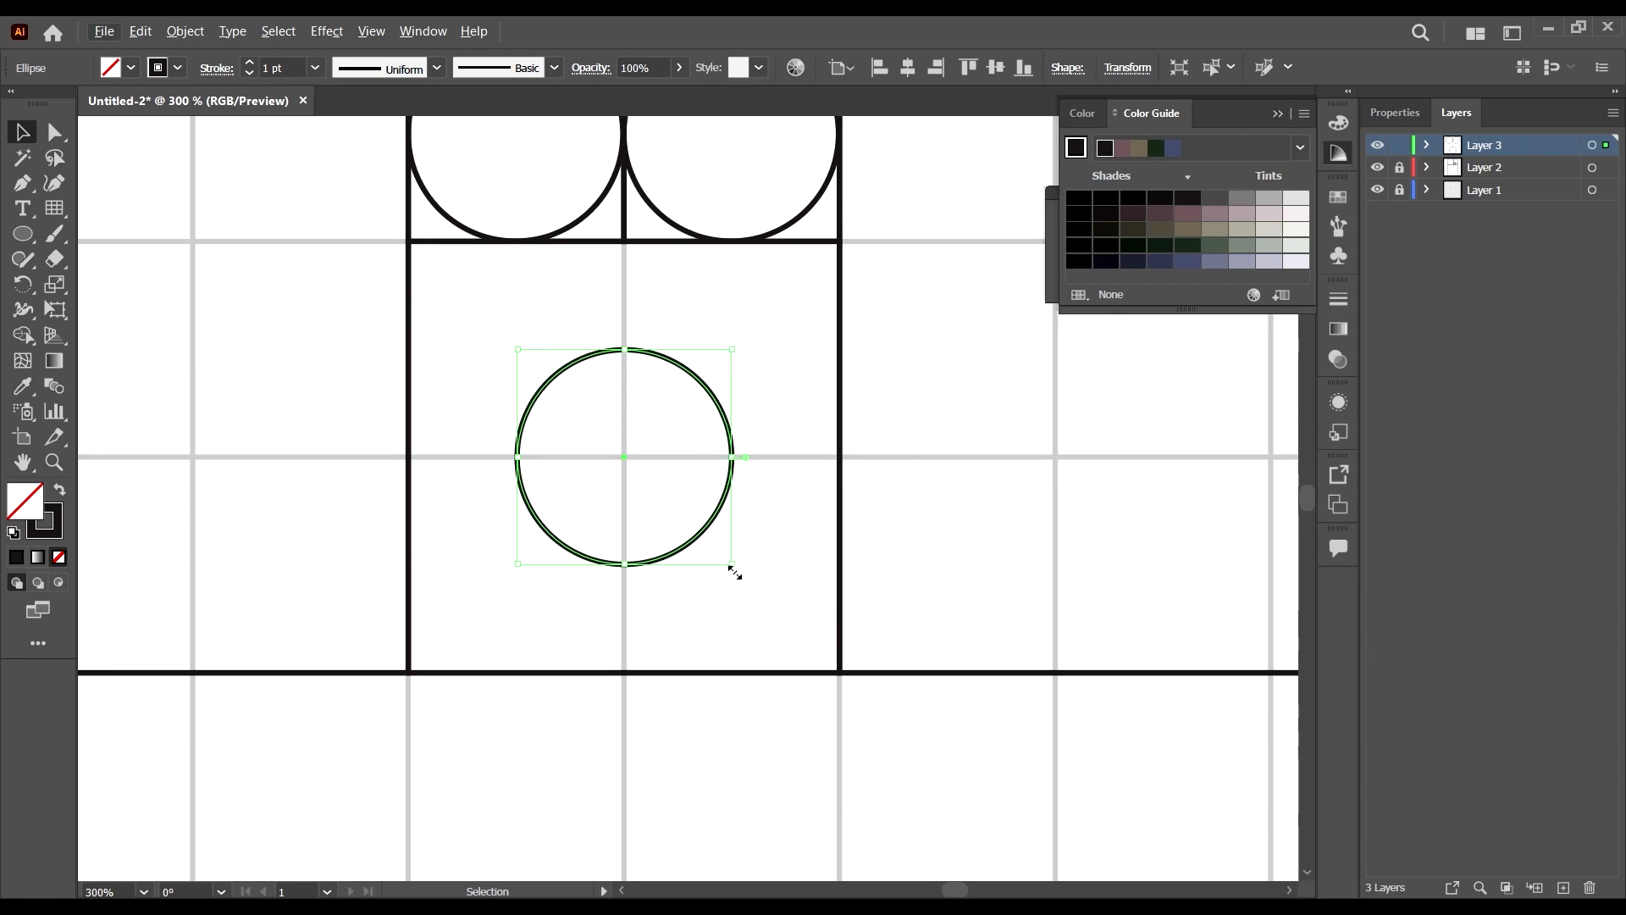
drag(734, 561, 847, 671)
Examine closely how the enlarged circle meets the edges of the two-cell square.
scroll(649, 673, up, 8)
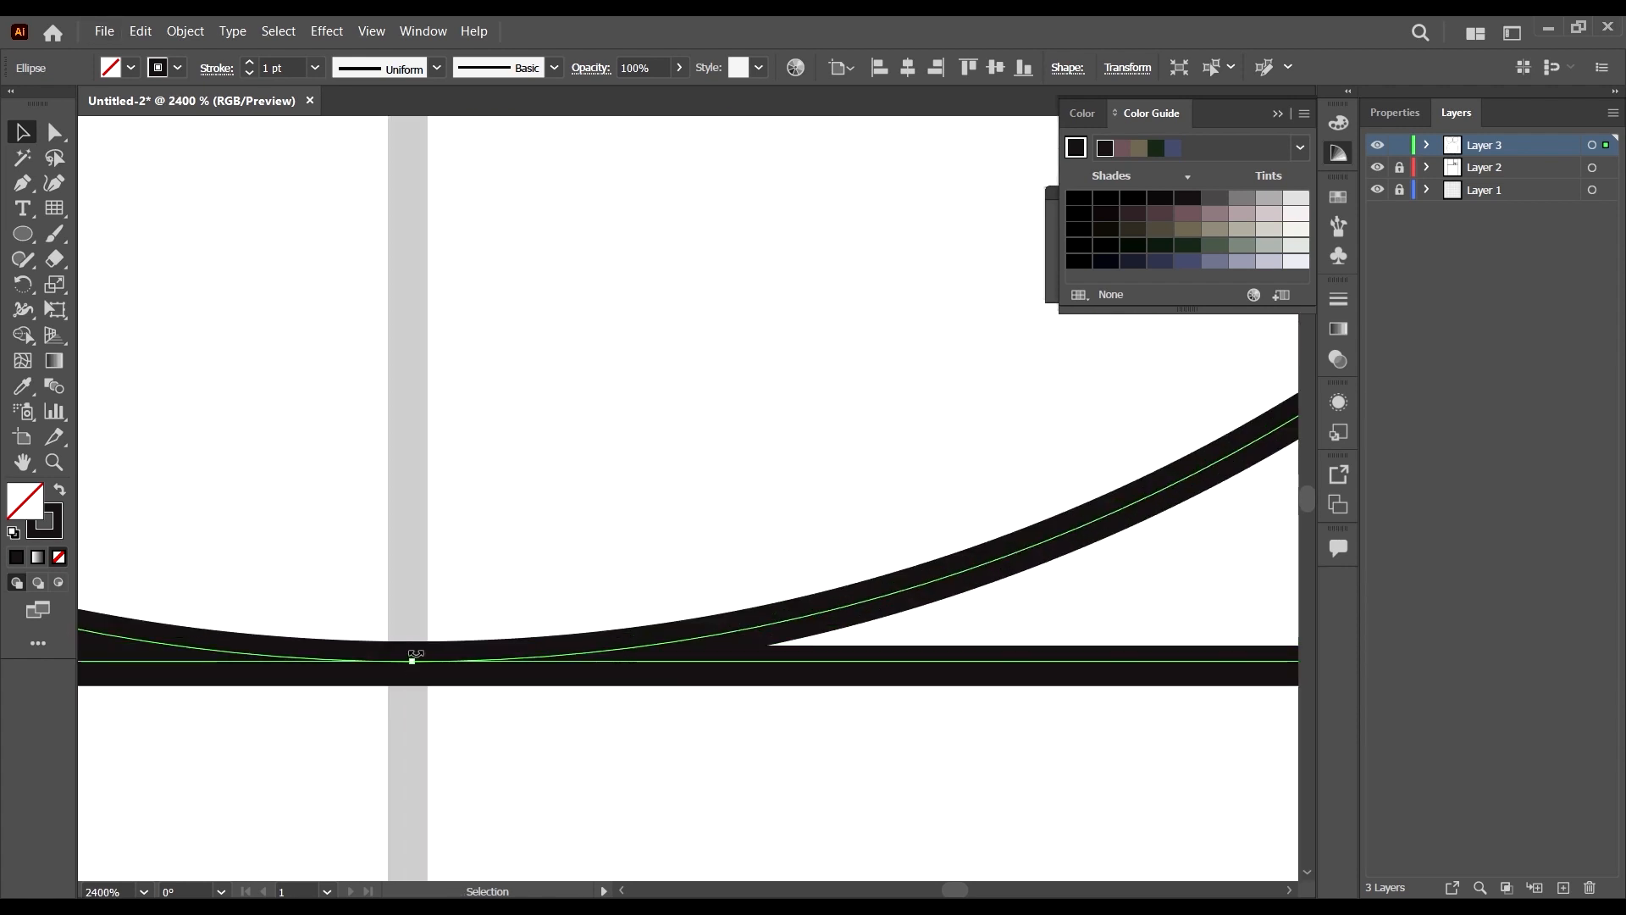
scroll(443, 644, down, 10)
scroll(590, 540, up, 8)
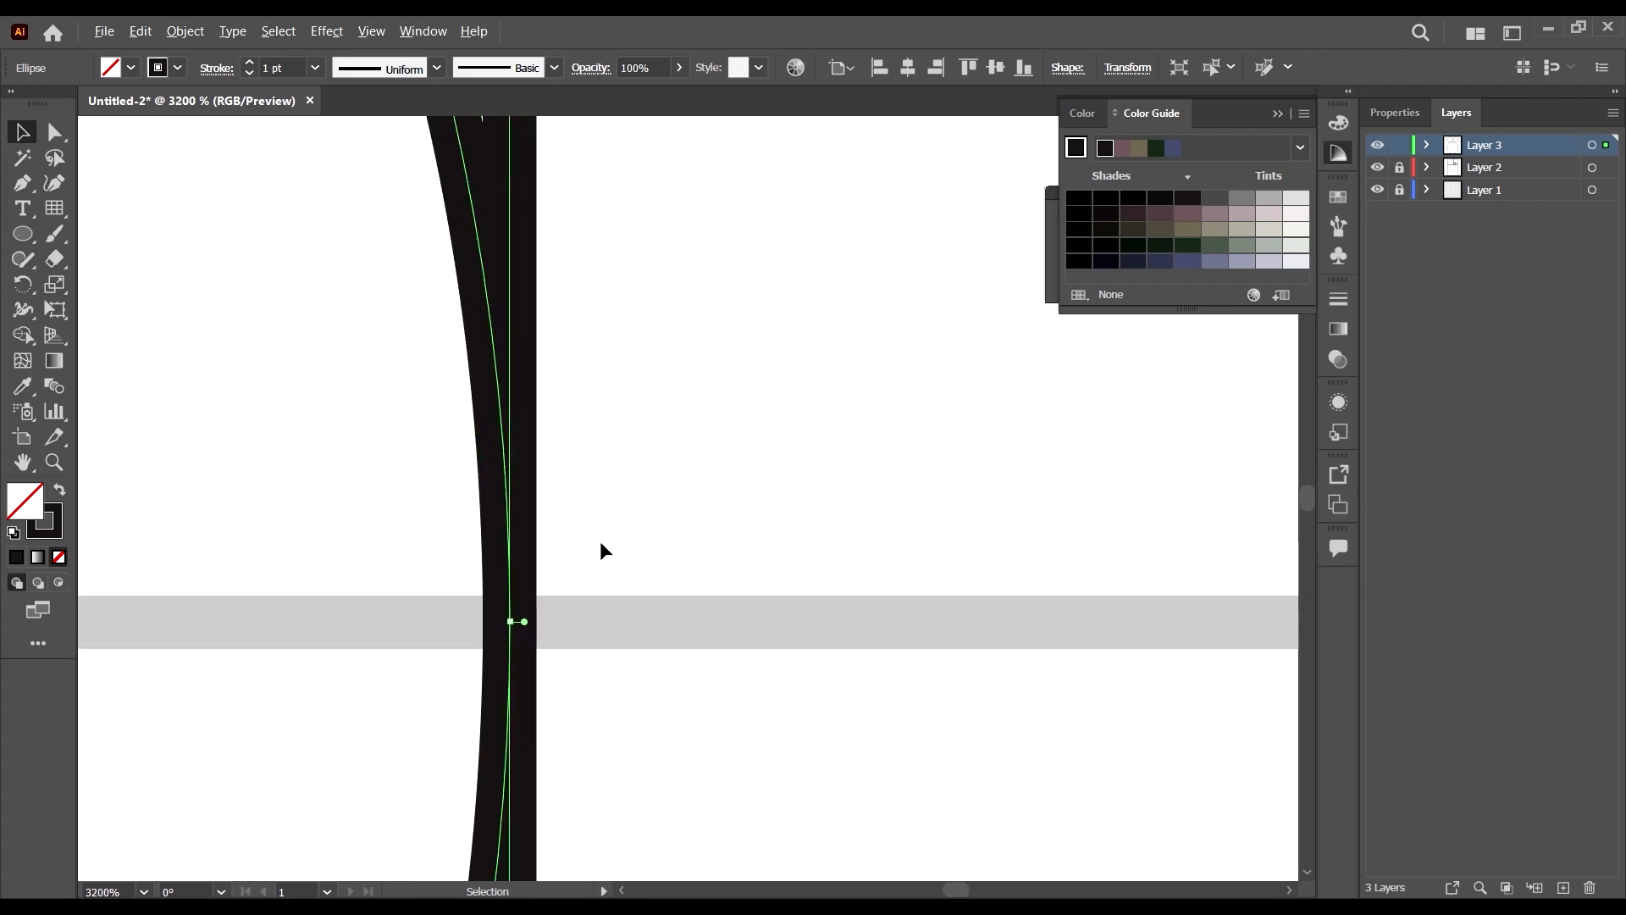
scroll(601, 540, down, 6)
scroll(603, 542, down, 5)
scroll(392, 548, up, 8)
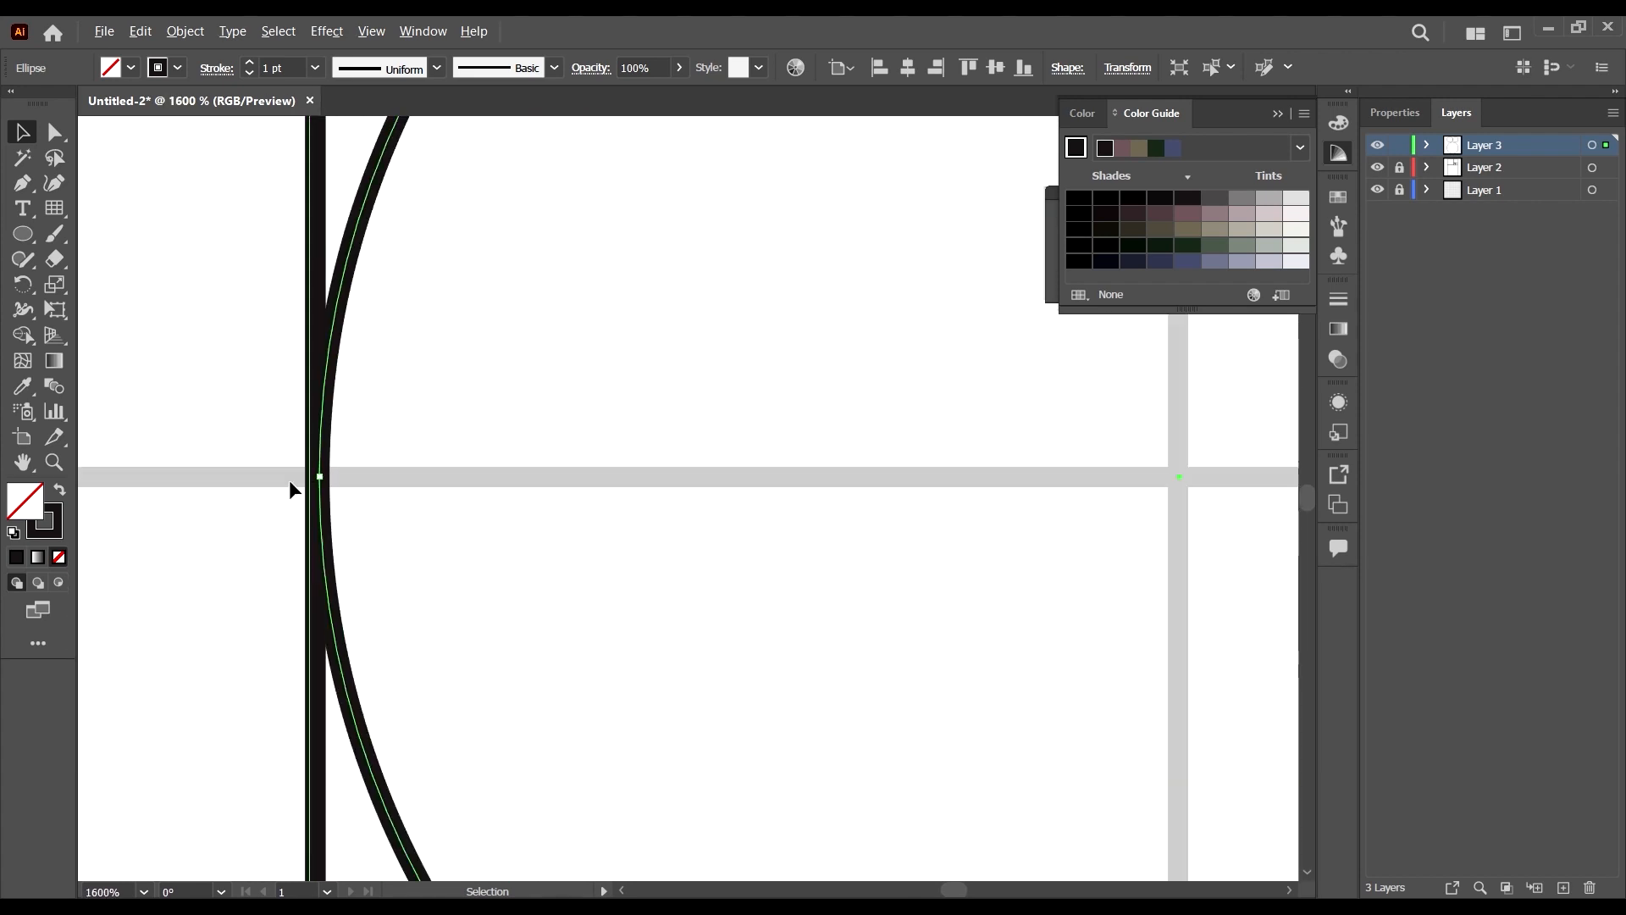
scroll(290, 486, down, 8)
scroll(384, 475, up, 2)
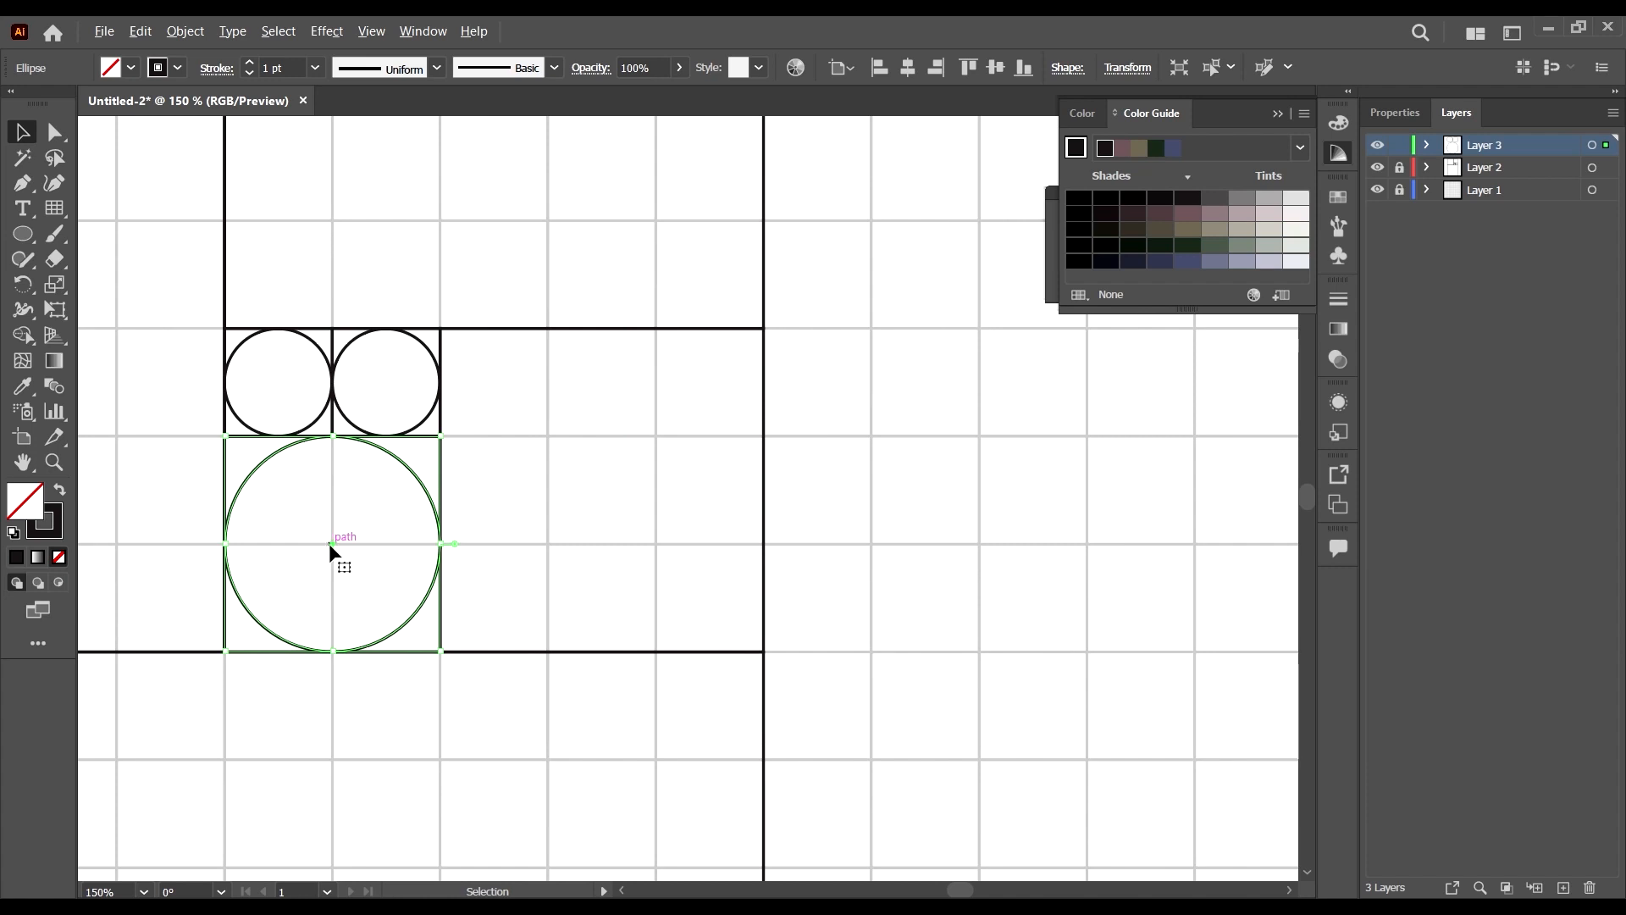
Duplicate the two-cell circle to the centre of the three-cell square and enlarge it from its centre to touch the square's sides.
drag(331, 543, 600, 490)
drag(711, 599, 771, 652)
scroll(501, 678, up, 4)
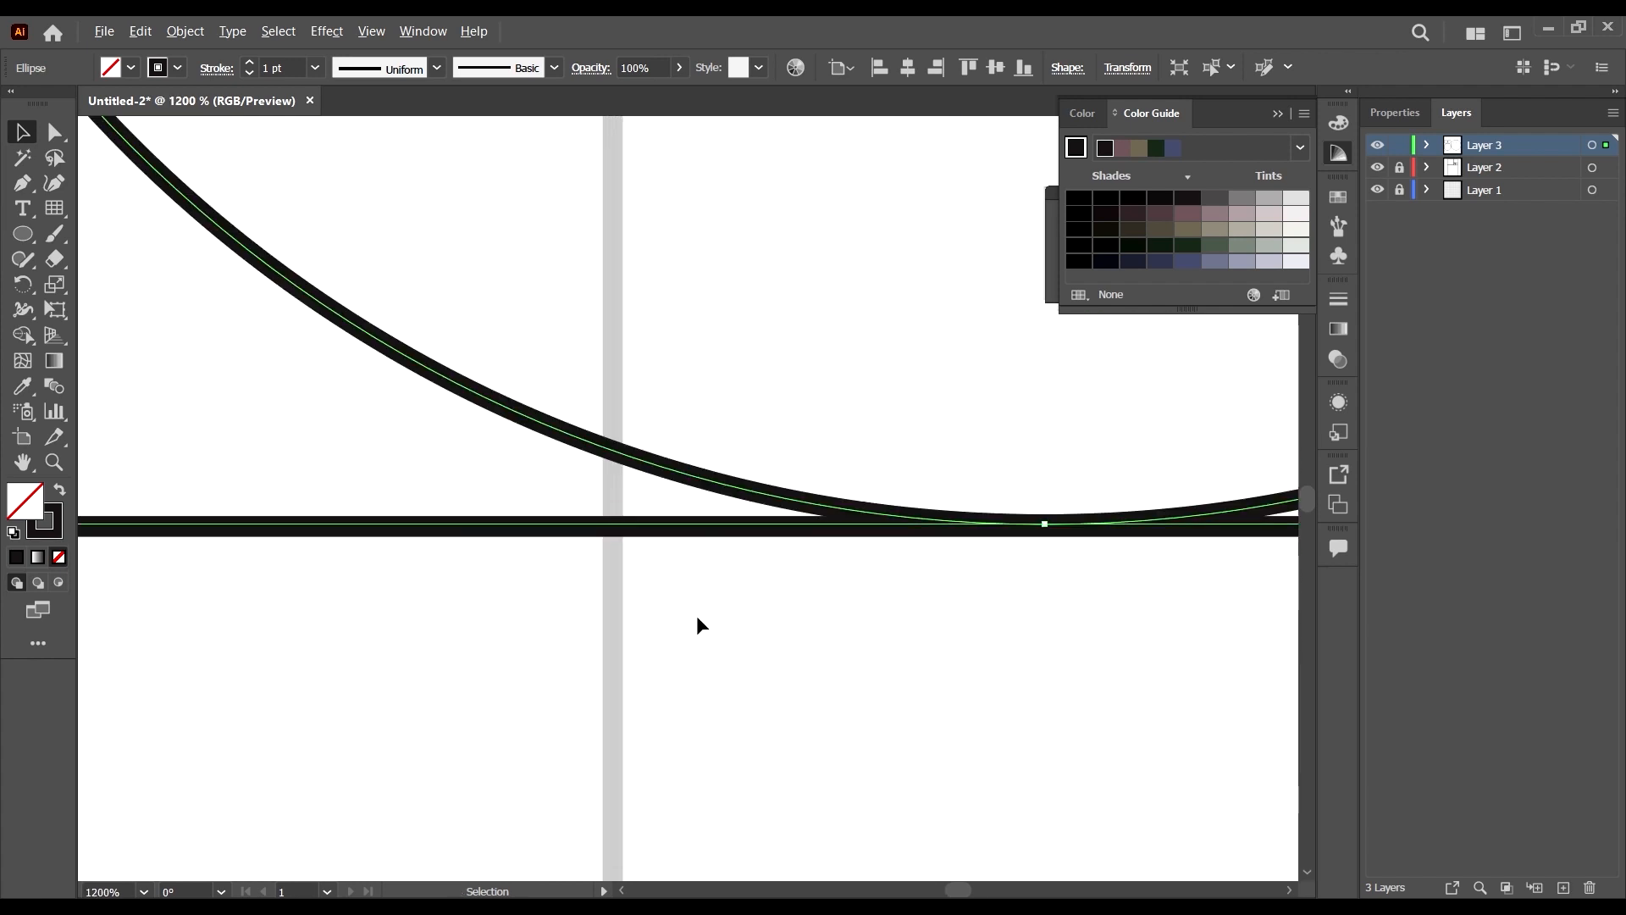
scroll(668, 515, down, 8)
scroll(688, 501, up, 2)
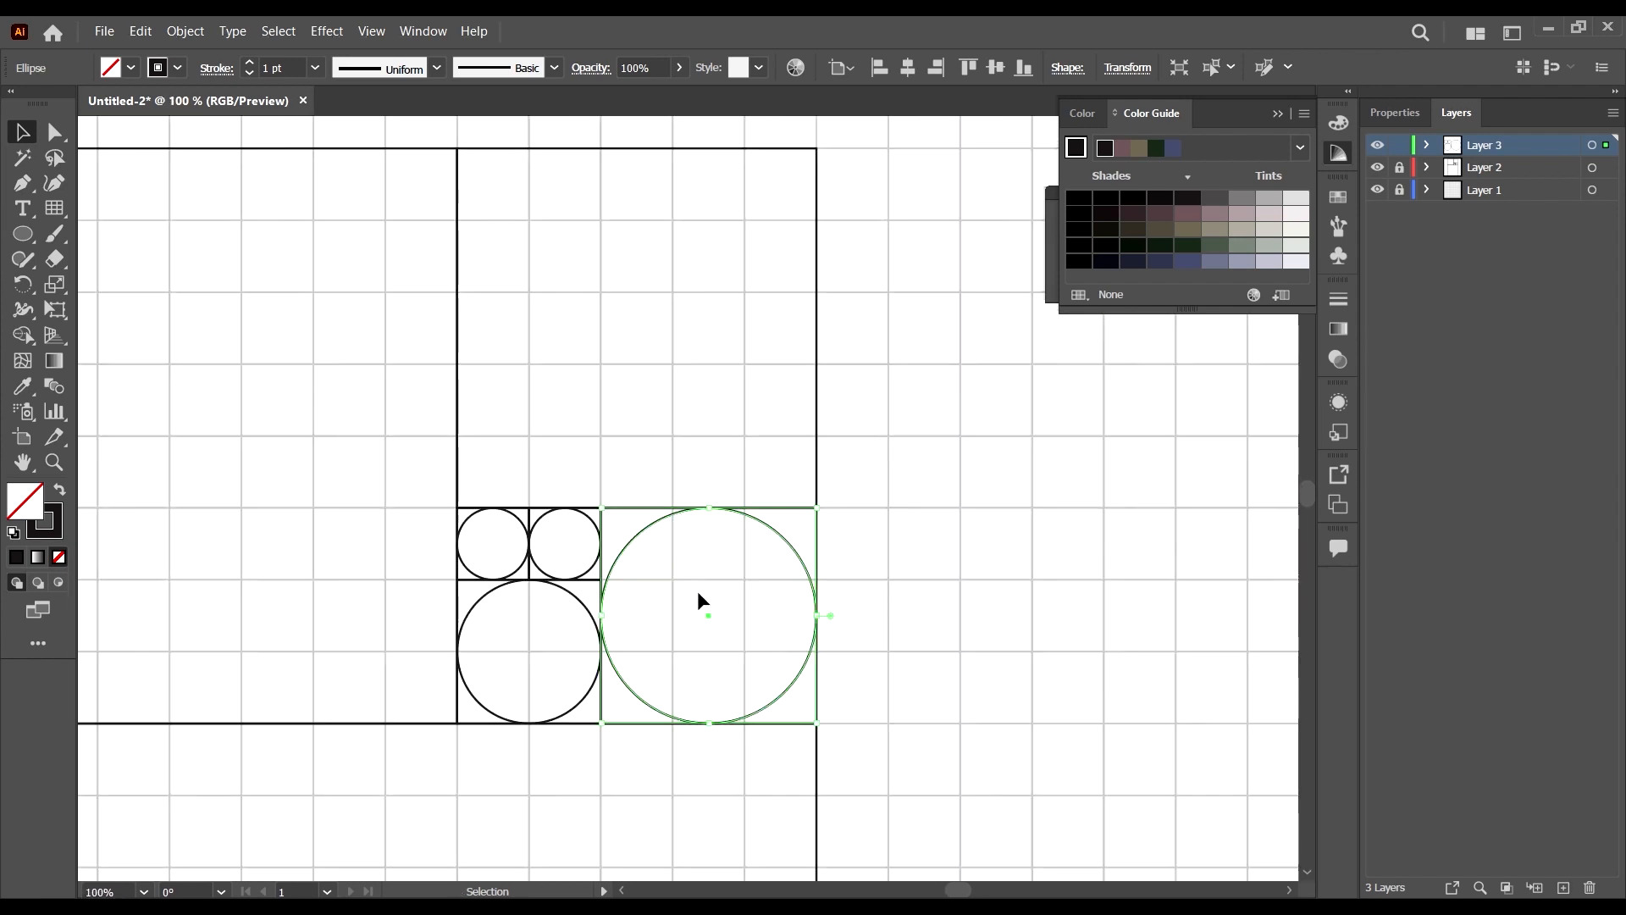
drag(709, 610, 634, 325)
key(alt+shift)
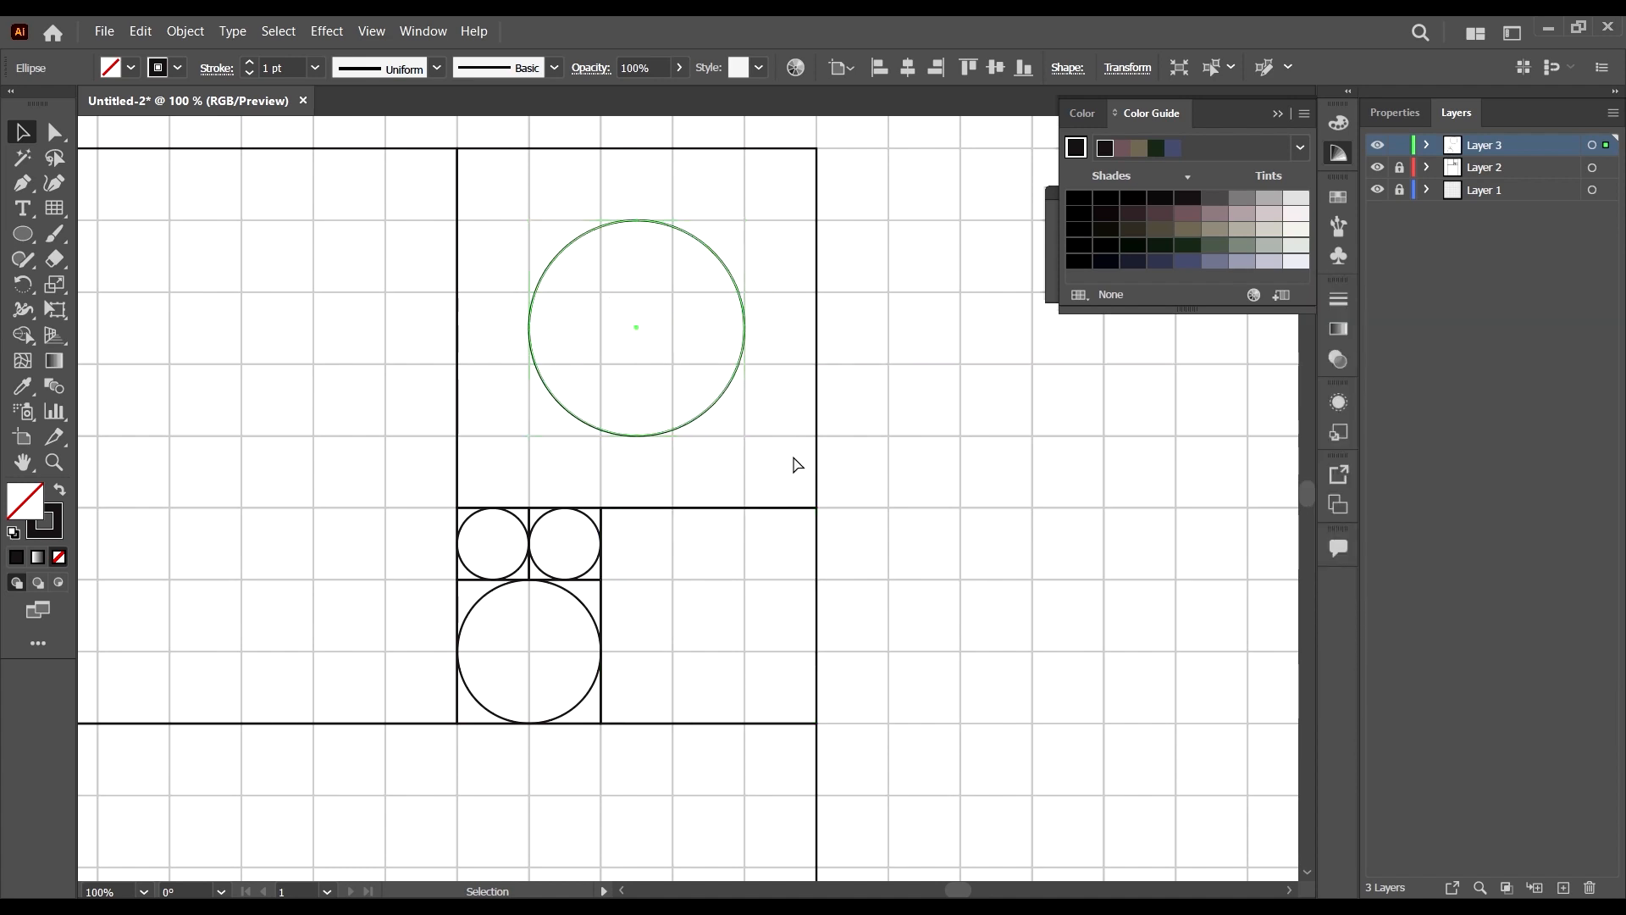
key(ctrl+y)
key(ctrl+y)
key(ctrl+z)
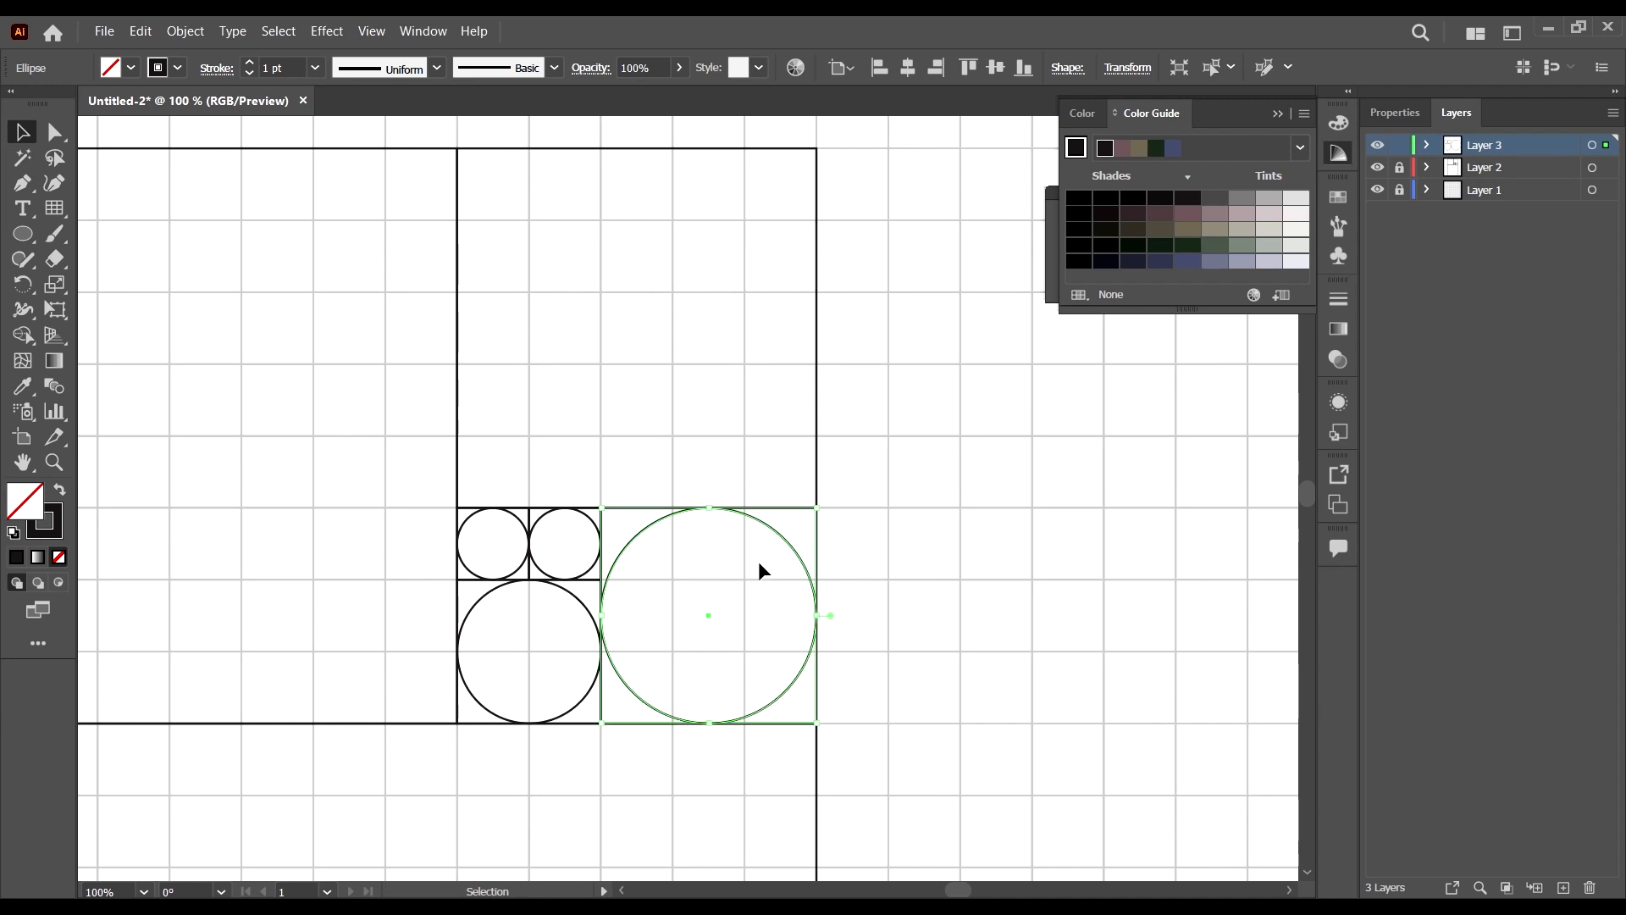
Duplicate the three-cell circle to the centre of the five-cell square above and enlarge it from its centre to fill the square.
drag(708, 613, 633, 326)
drag(745, 436, 839, 509)
scroll(938, 400, down, 3)
scroll(738, 360, up, 4)
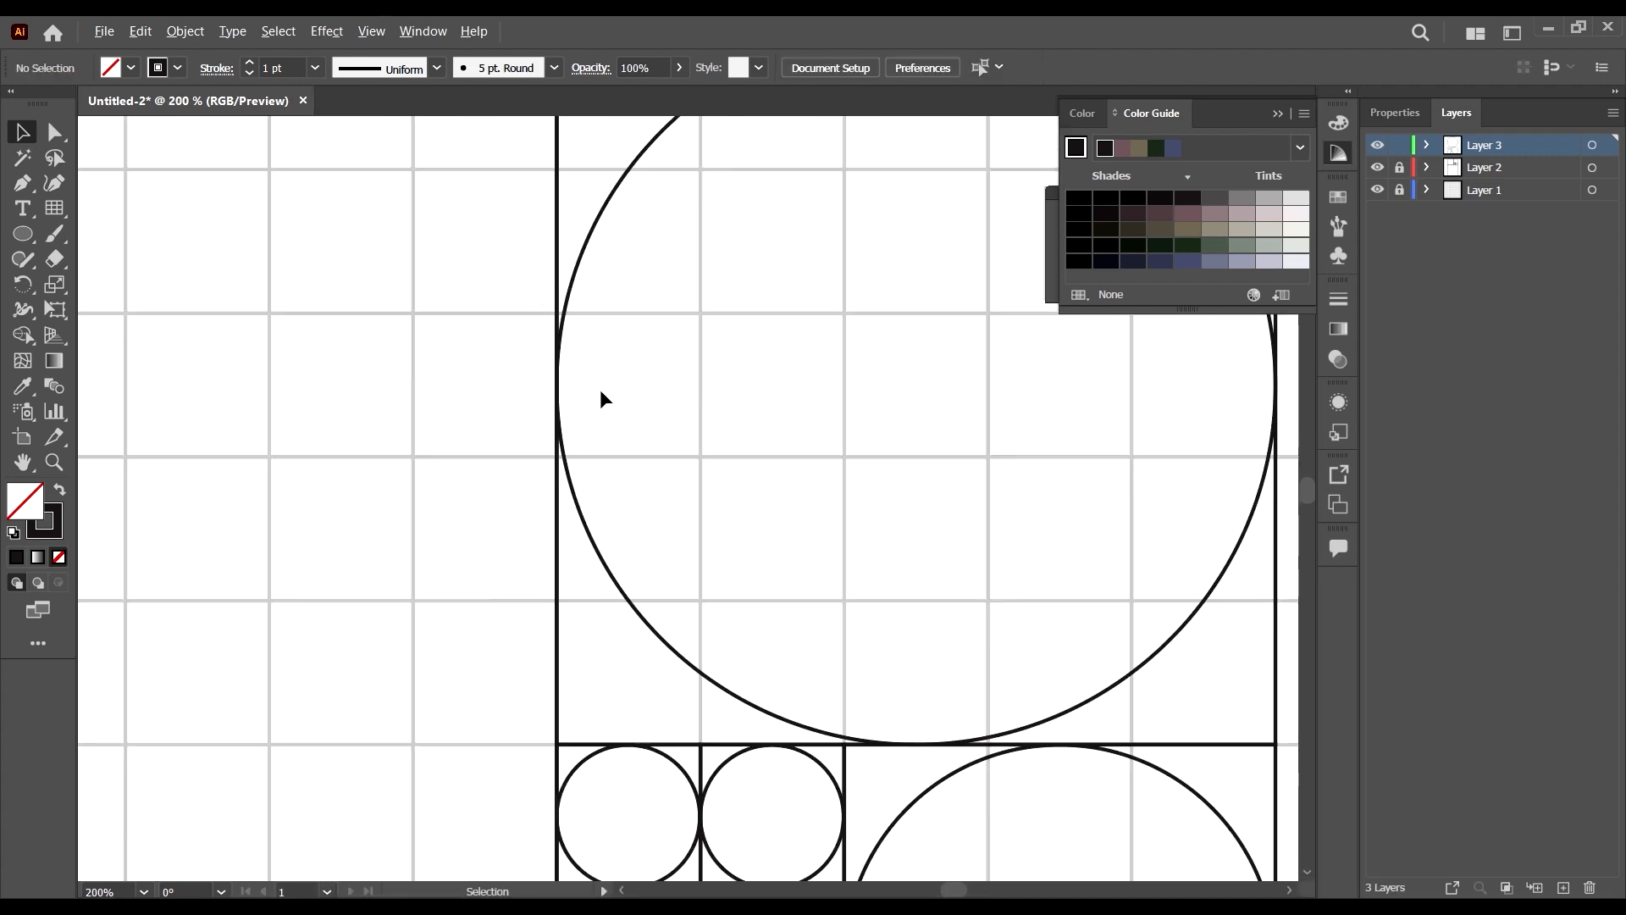
Duplicate the five-cell circle to the centre of the eight-cell square beside it and enlarge it from its centre to fill the square.
drag(591, 627, 590, 627)
scroll(687, 591, down, 3)
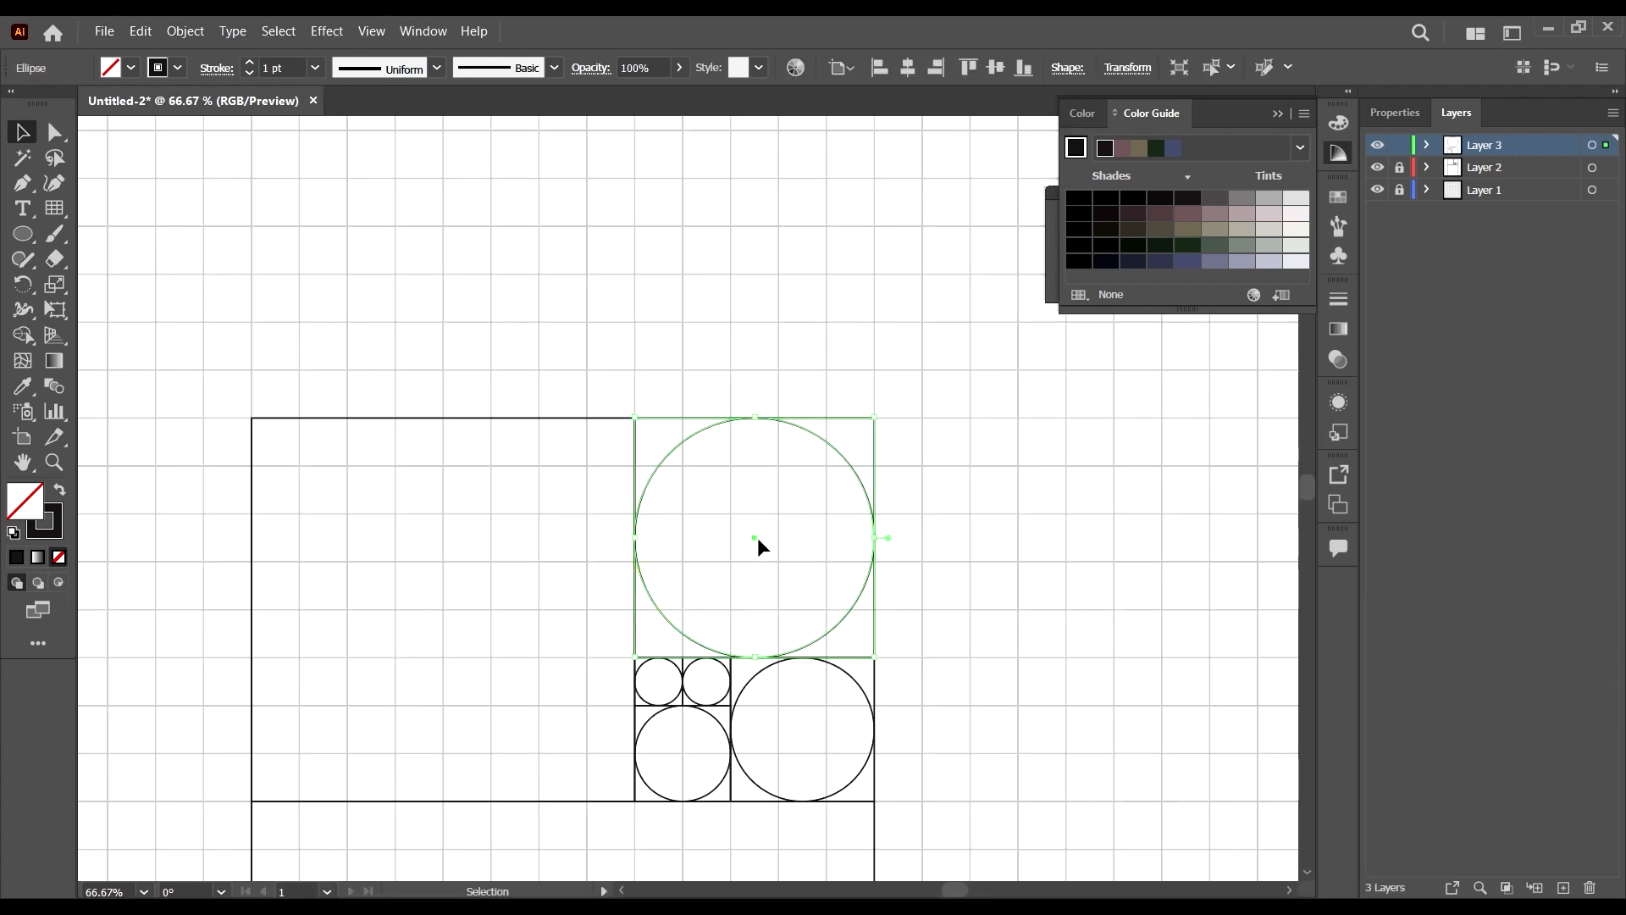
drag(755, 537, 442, 610)
scroll(535, 603, down, 1)
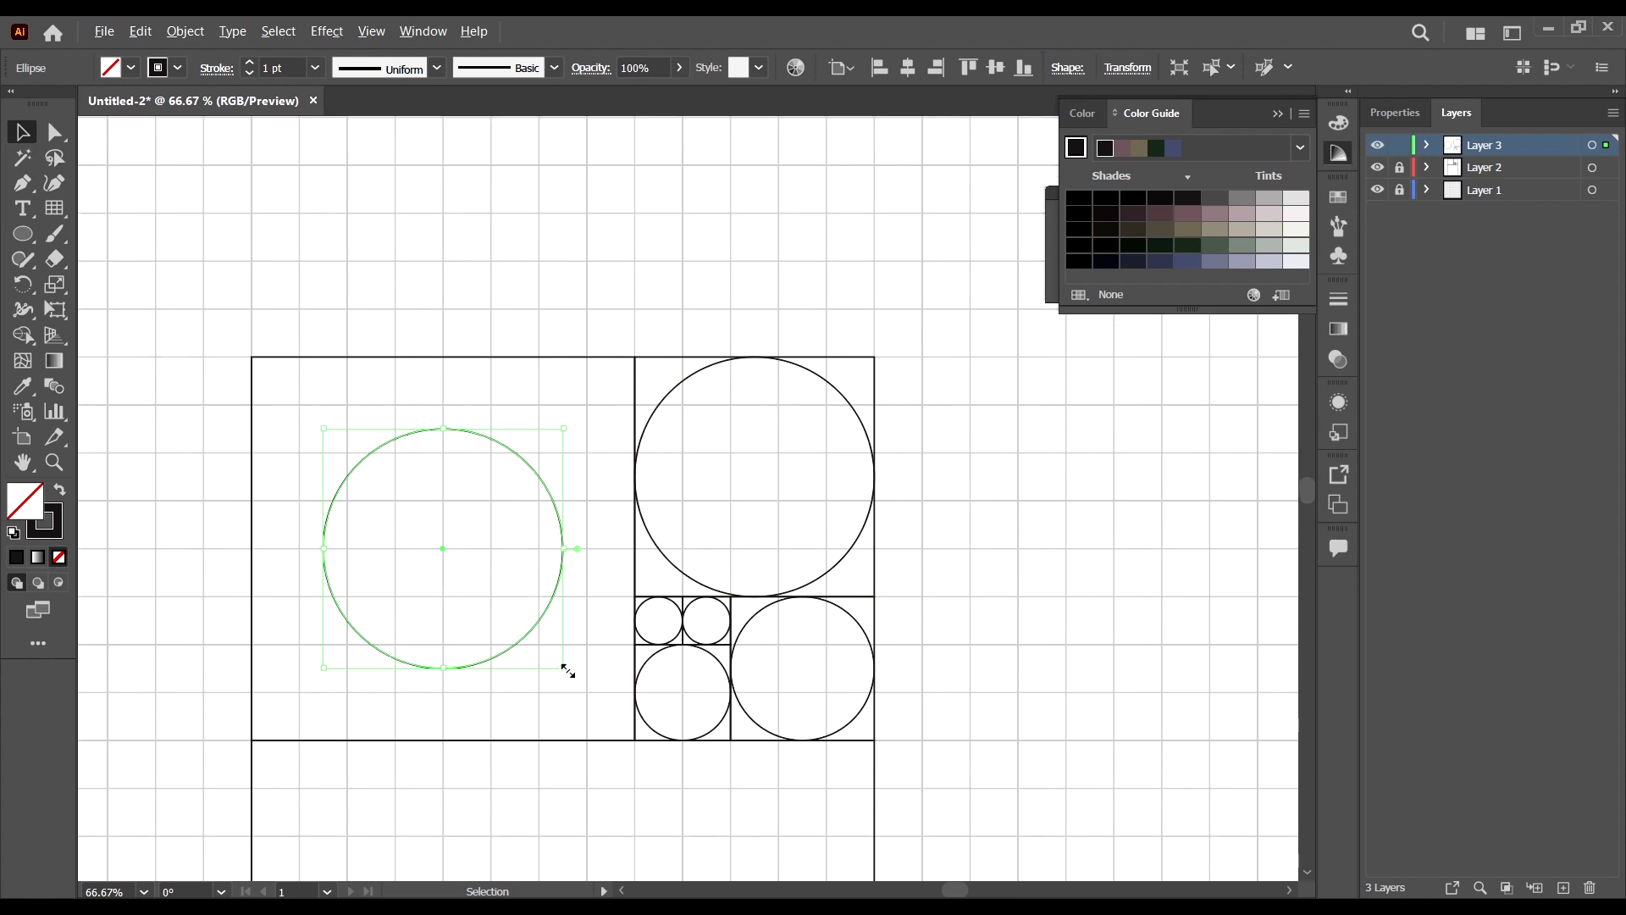
drag(568, 671, 696, 739)
scroll(669, 480, down, 1)
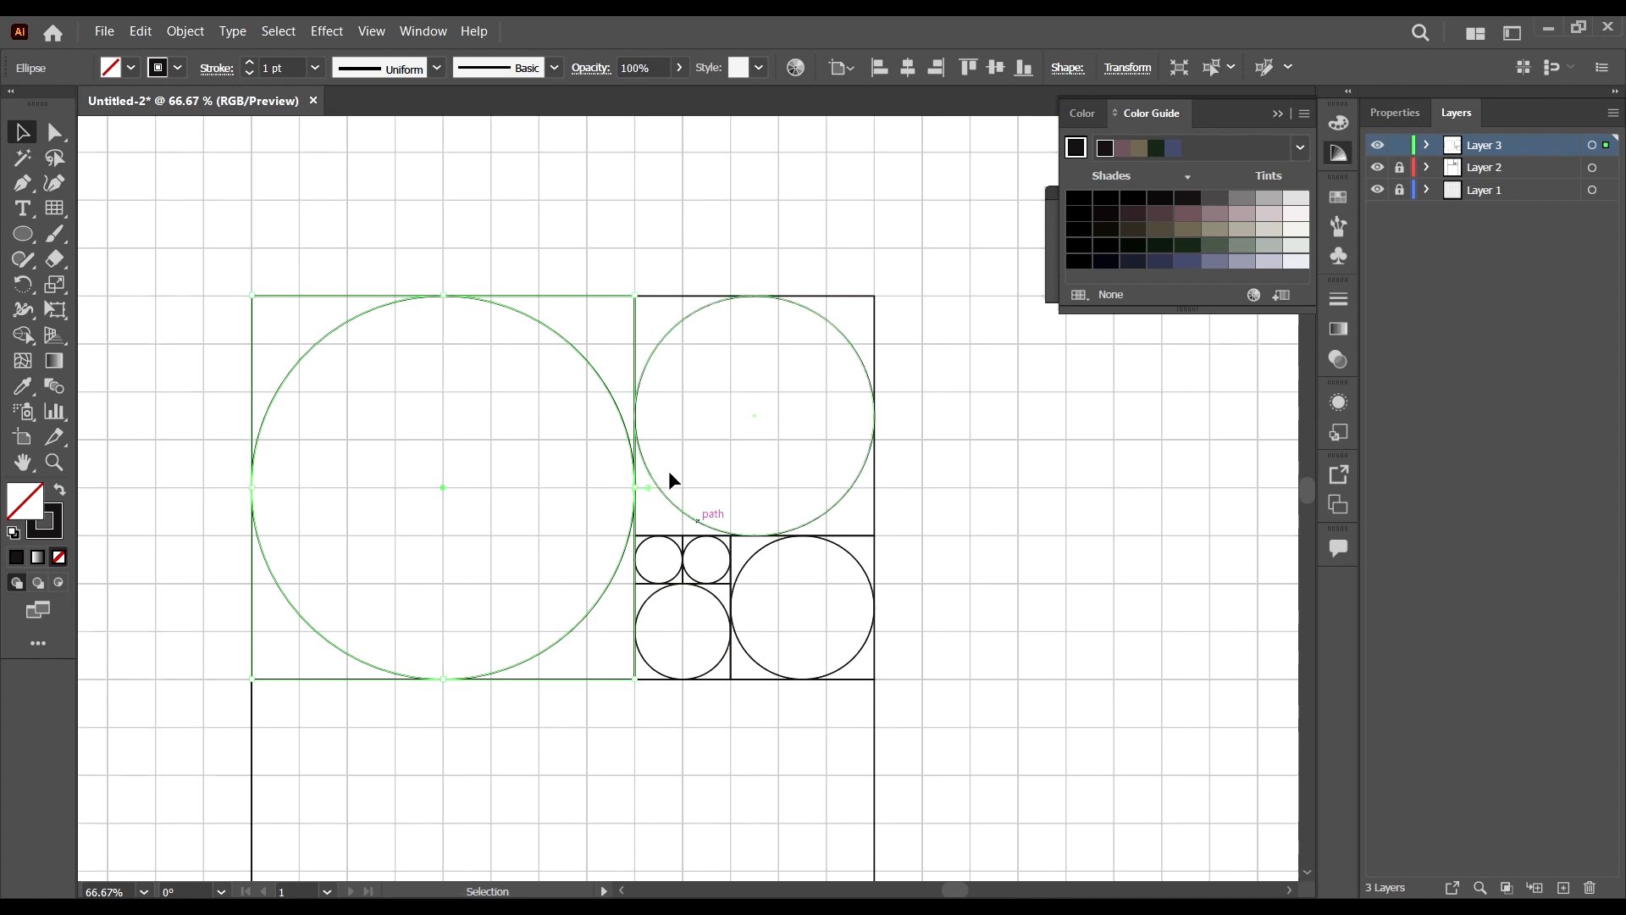
Duplicate the eight-cell circle to the centre of the largest, 13-cell square, enlarge it from its centre to fill the square, and deselect it.
scroll(652, 398, down, 2)
scroll(635, 315, down, 2)
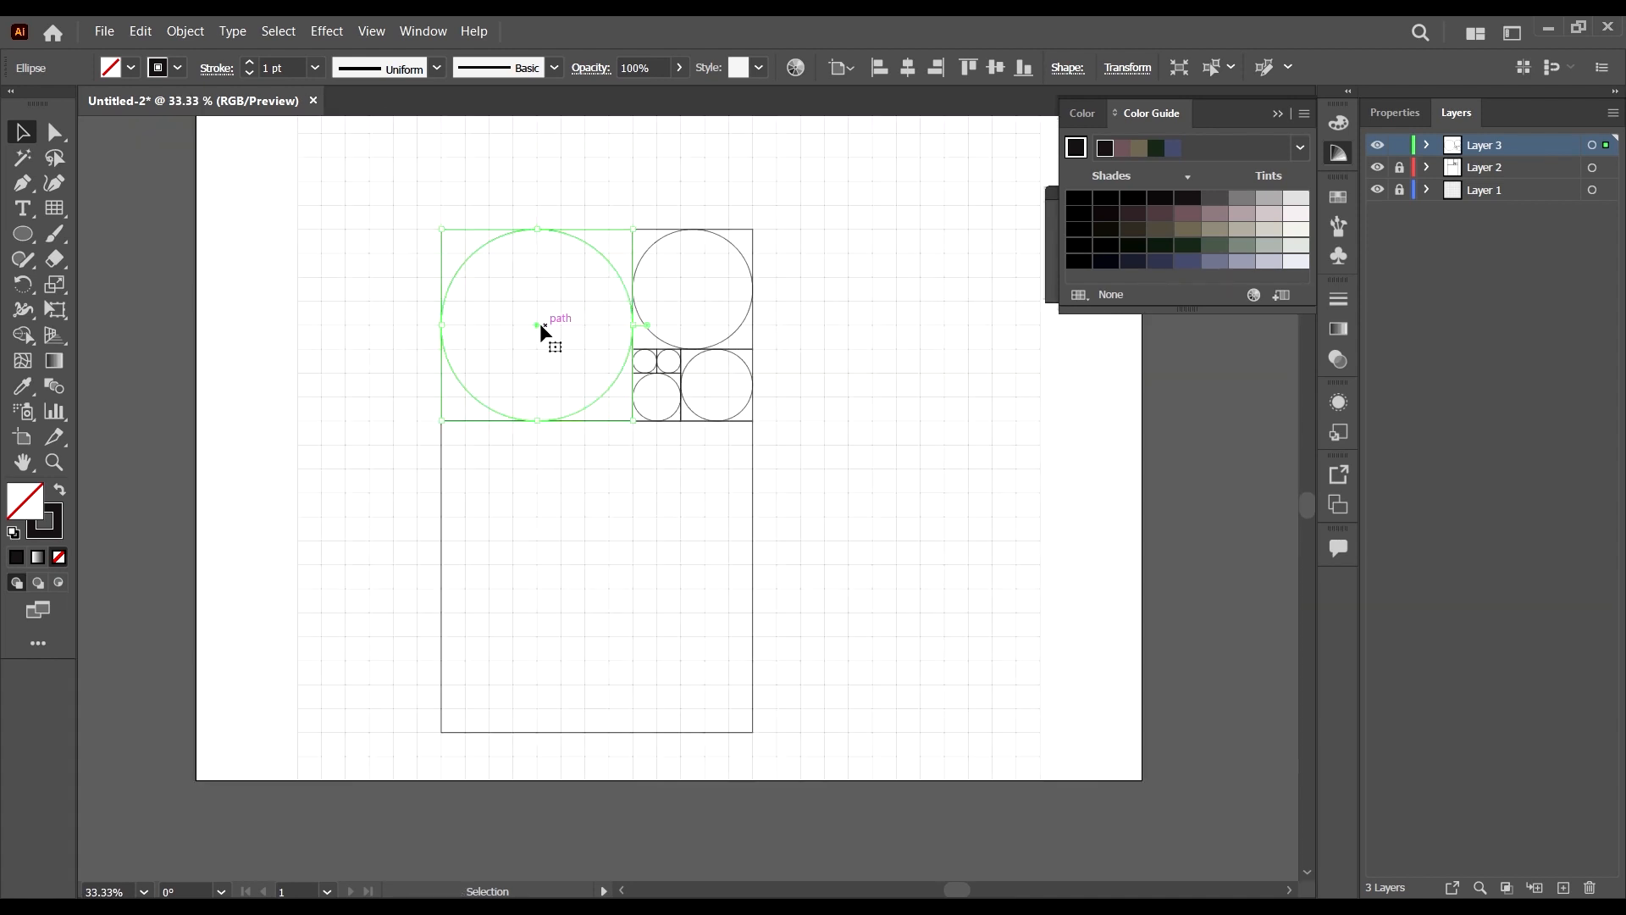
drag(535, 323, 609, 587)
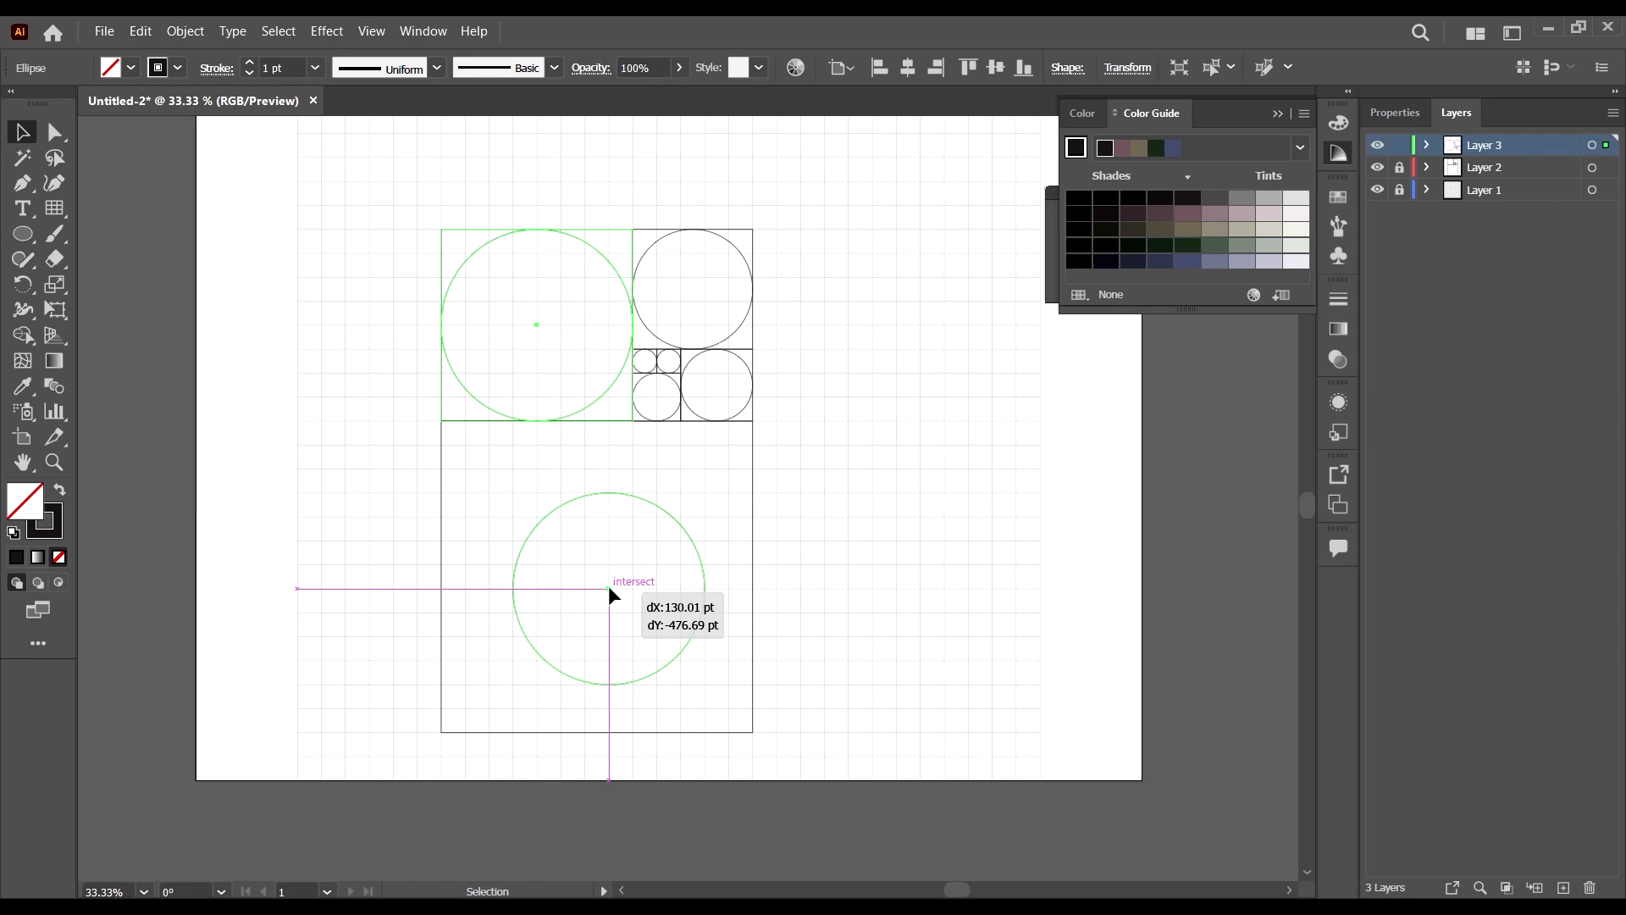
drag(608, 587, 608, 571)
scroll(603, 595, up, 1)
scroll(609, 571, down, 1)
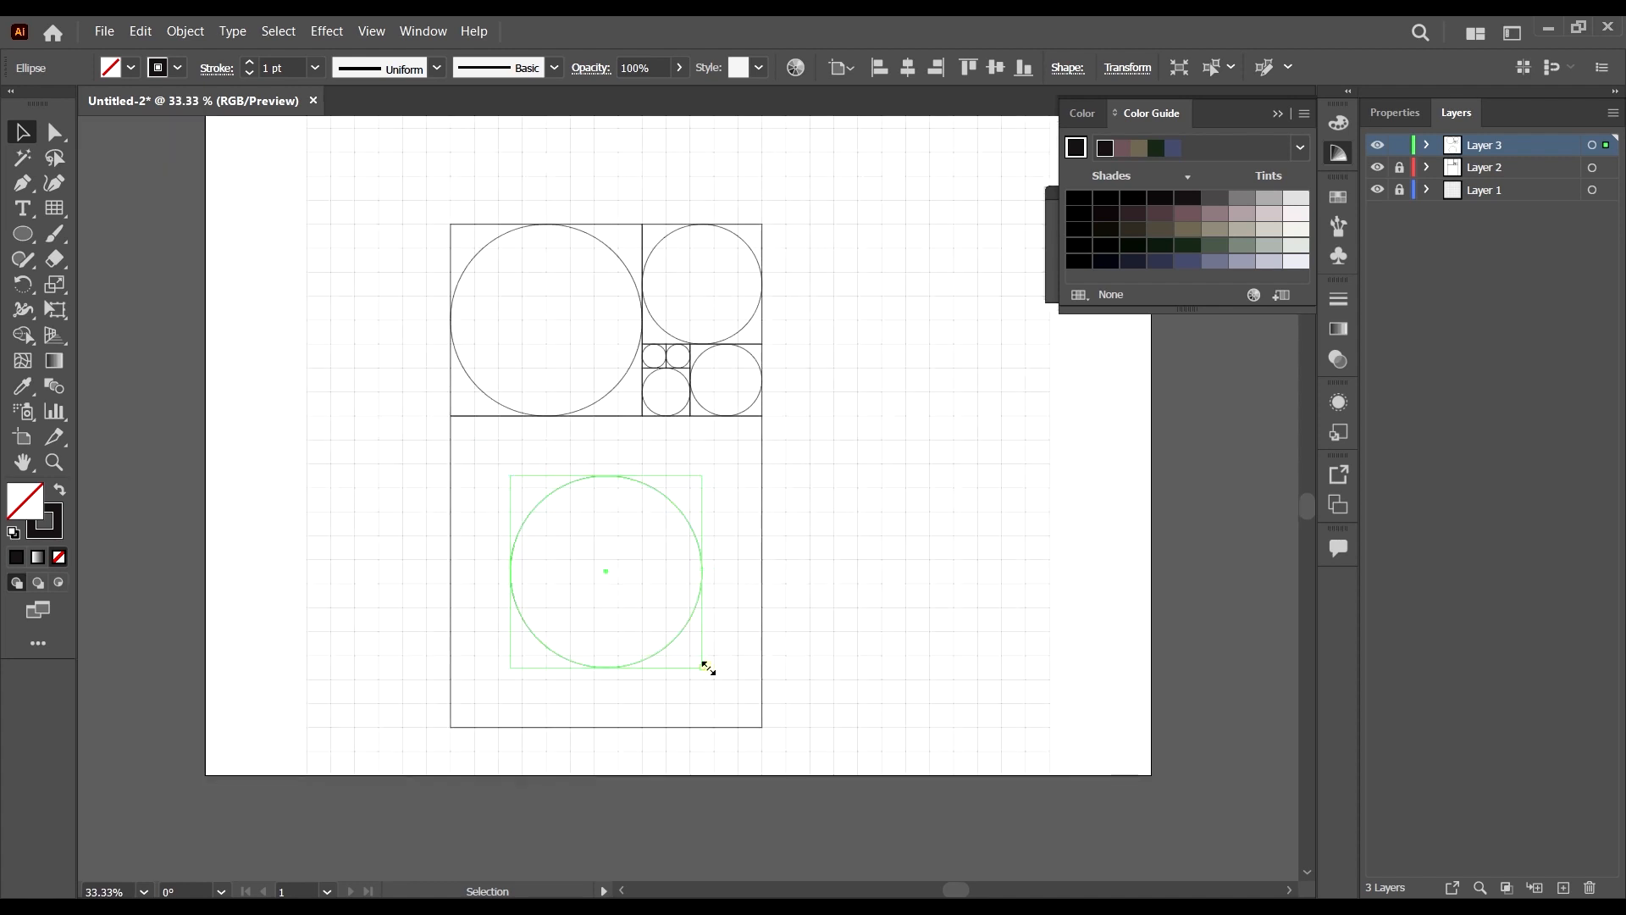
drag(708, 668, 799, 723)
click(837, 657)
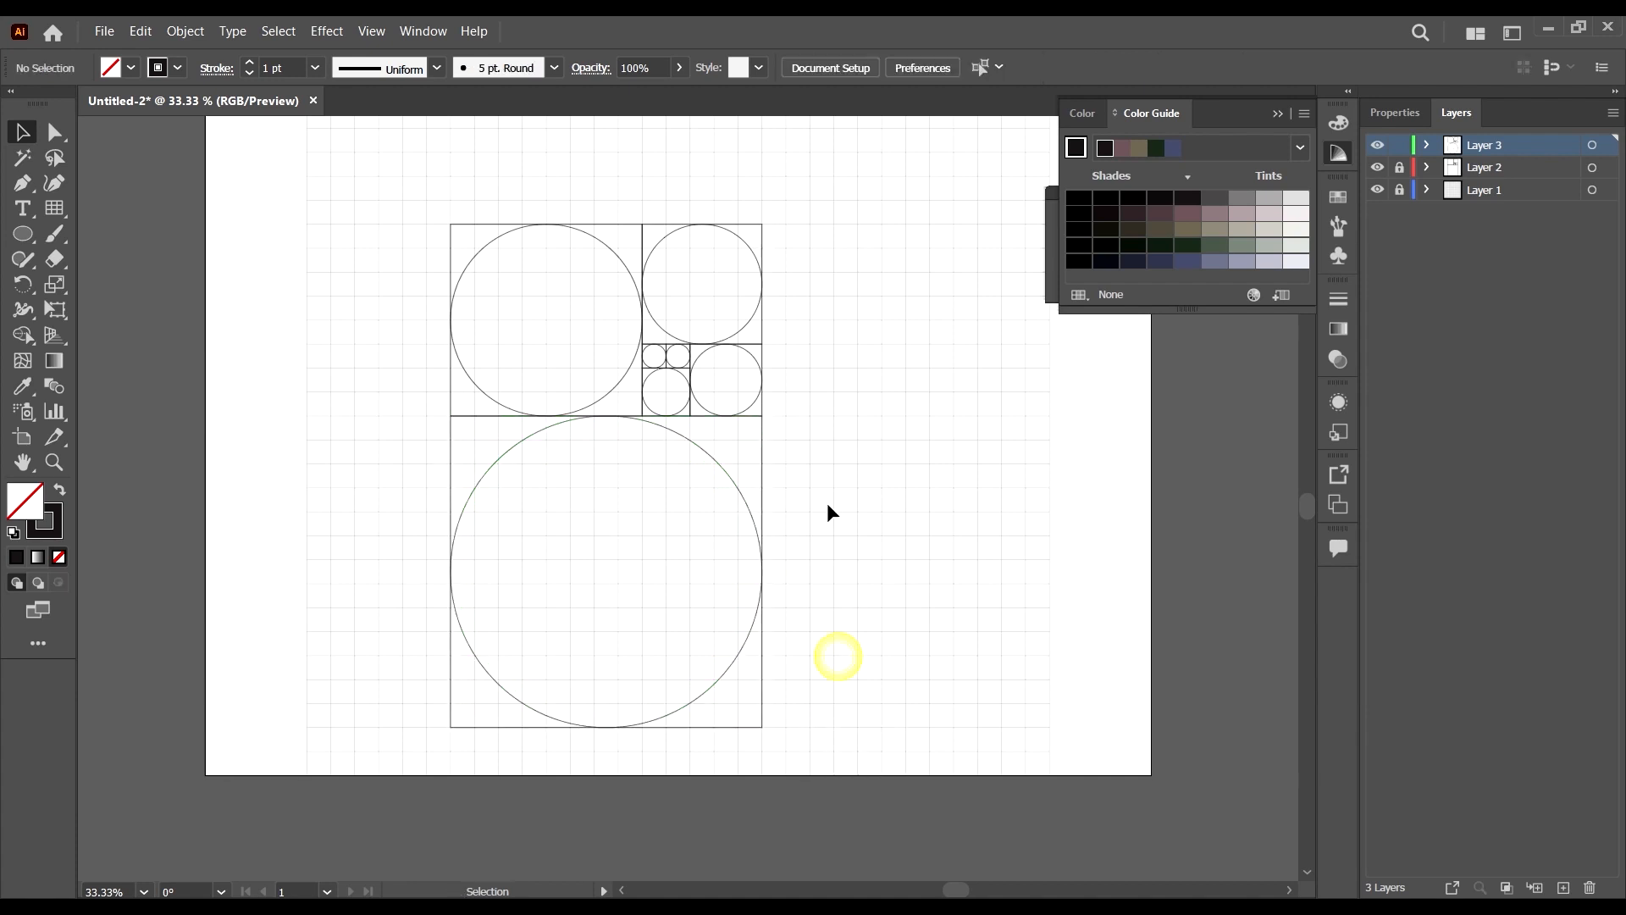
scroll(737, 378, up, 1)
scroll(736, 377, down, 1)
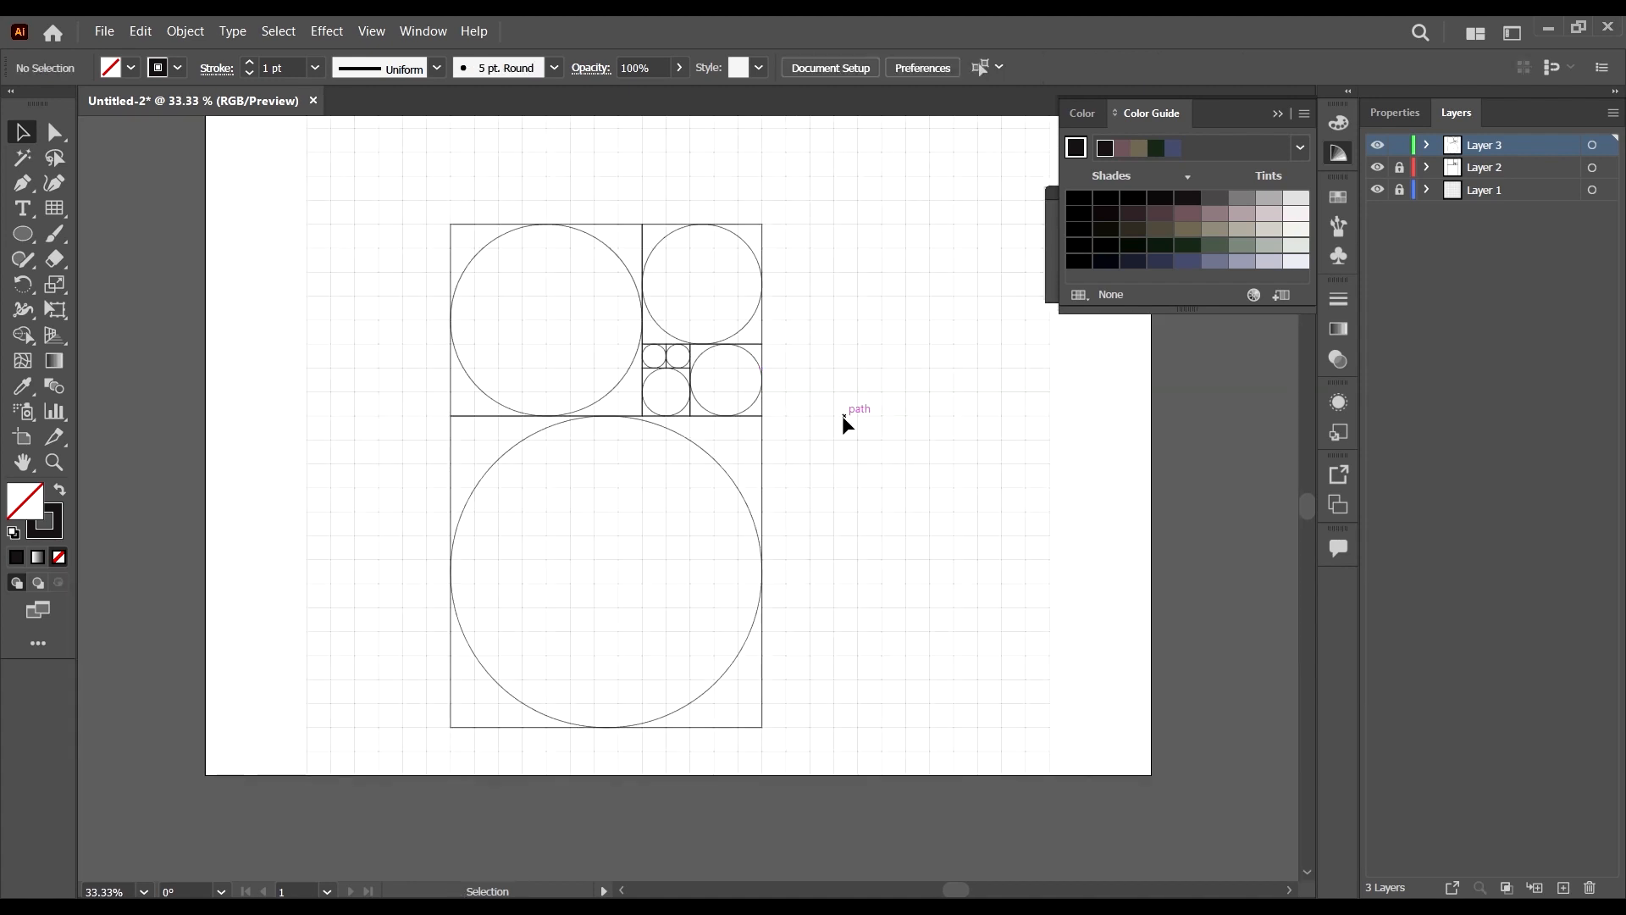
scroll(845, 421, up, 1)
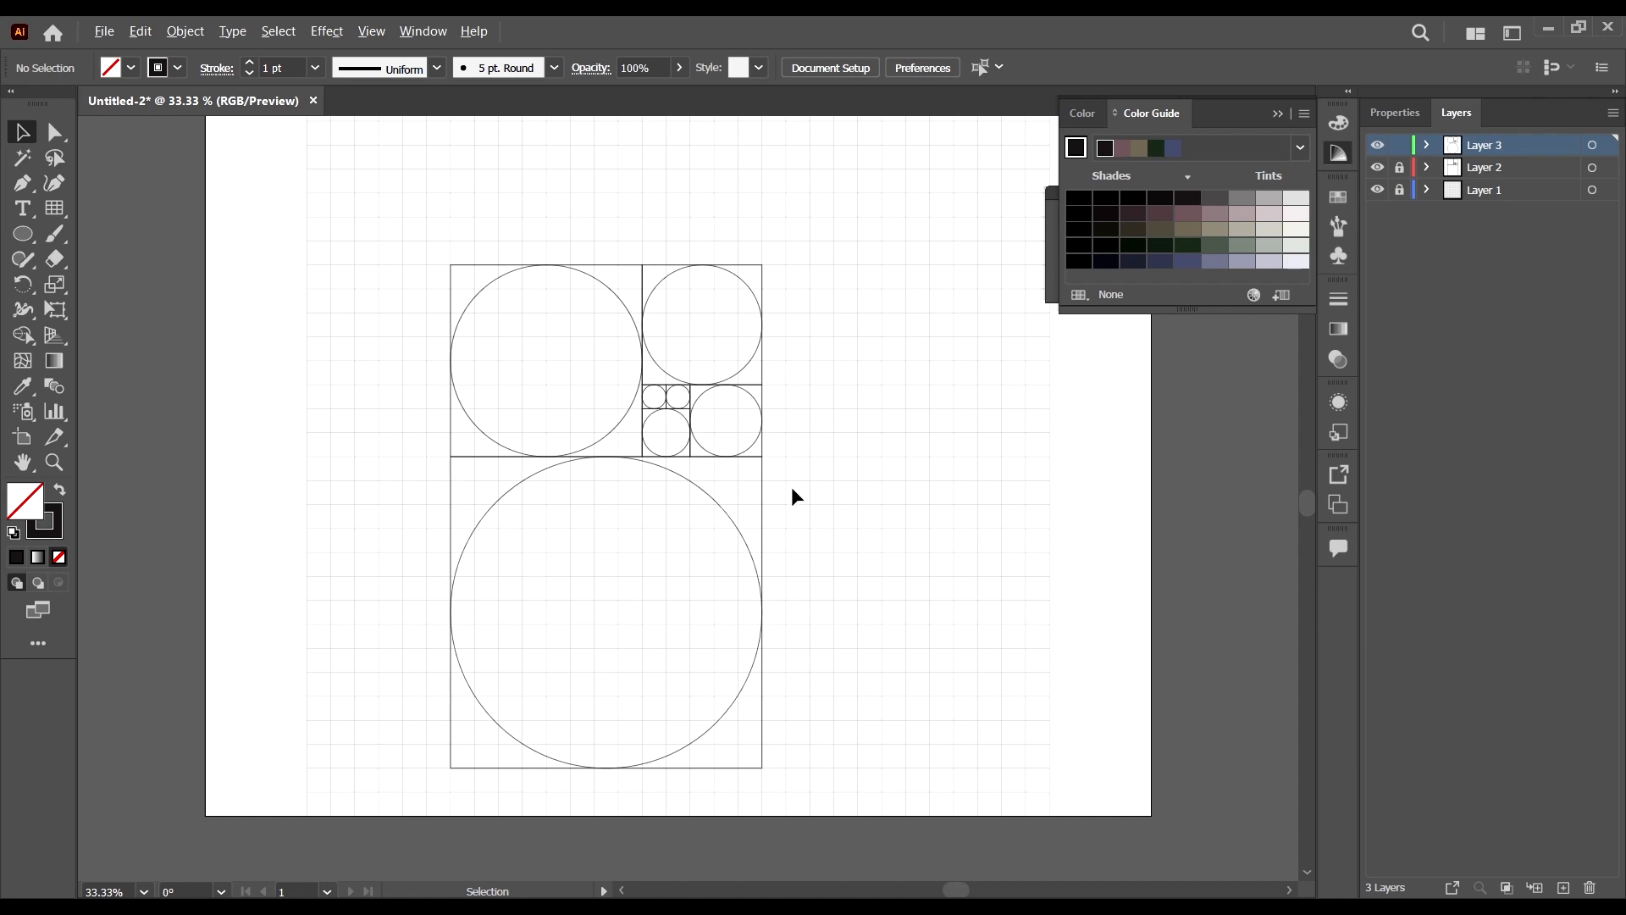
scroll(793, 490, down, 1)
scroll(847, 389, down, 2)
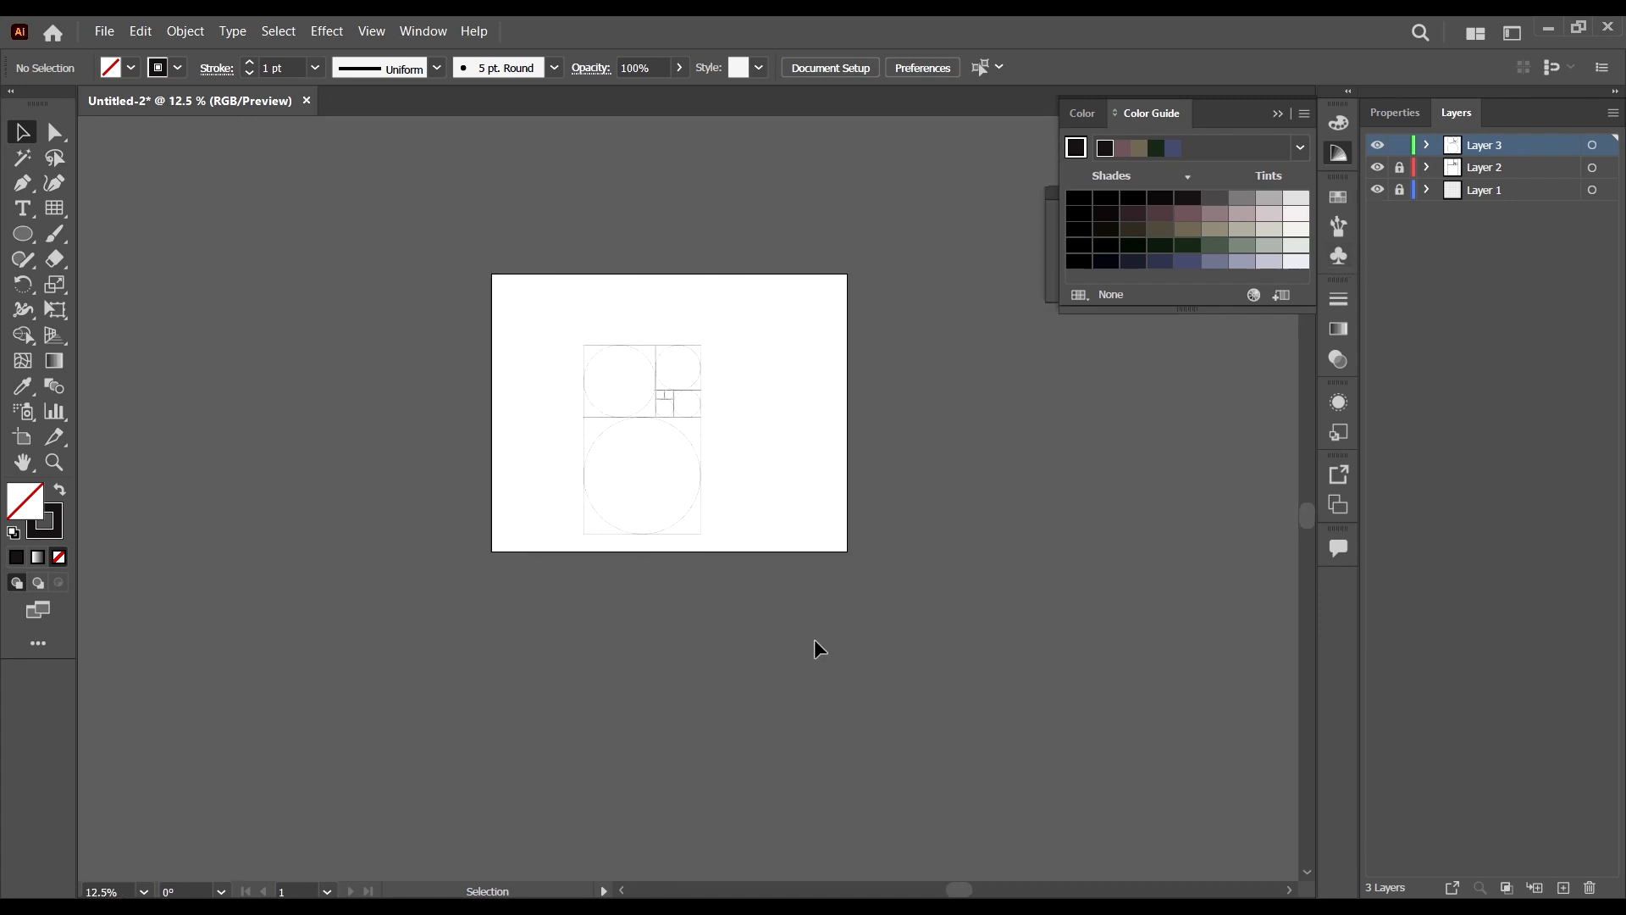
Try to place a copy of all the fitted circles on the empty canvas beside the artboard.
click(749, 589)
key(ctrl+a)
drag(669, 421, 1078, 585)
scroll(1016, 592, right, 2)
key(ctrl+y)
key(ctrl+y)
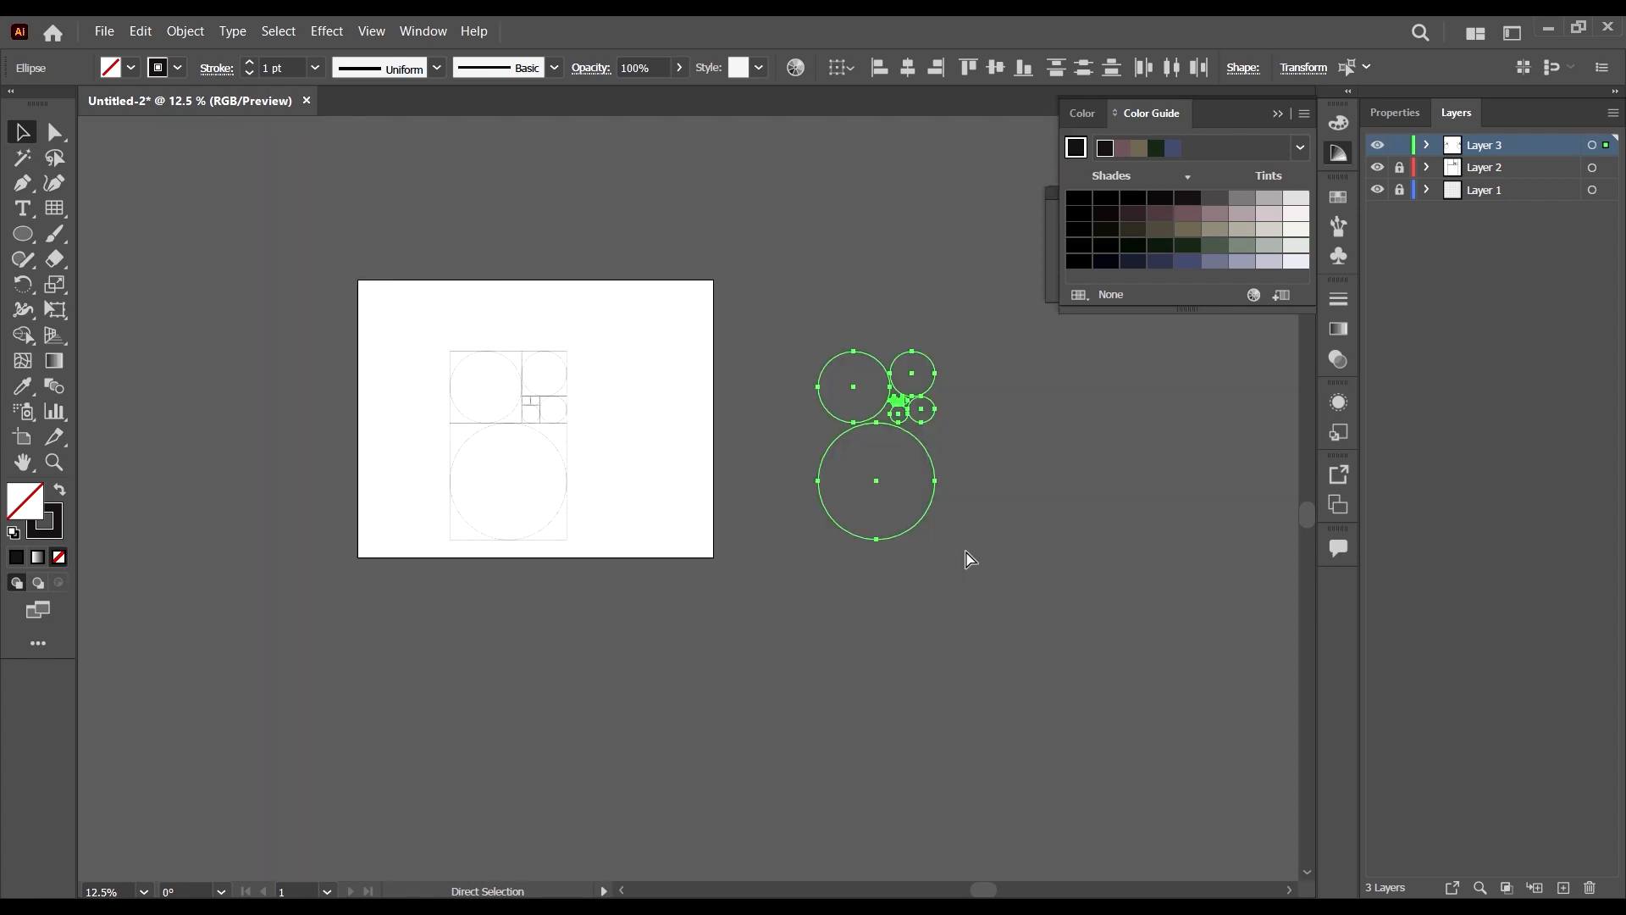
key(ctrl+z)
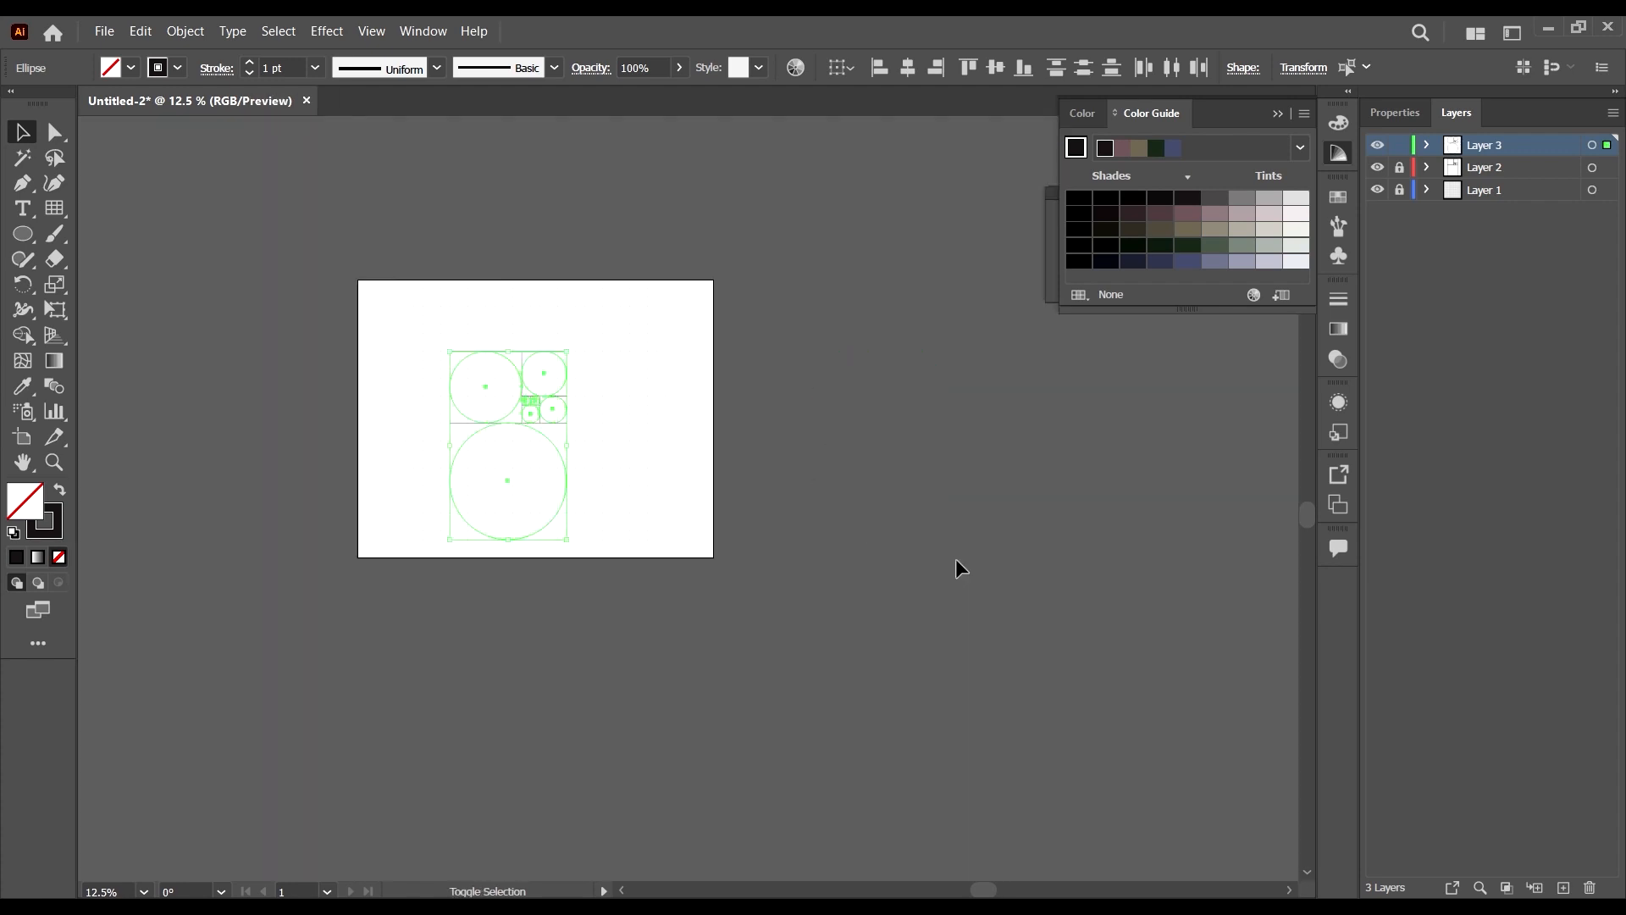
Try to duplicate the artboard beside the original while Layer 1 and Layer 2 are still locked.
key(shift+o)
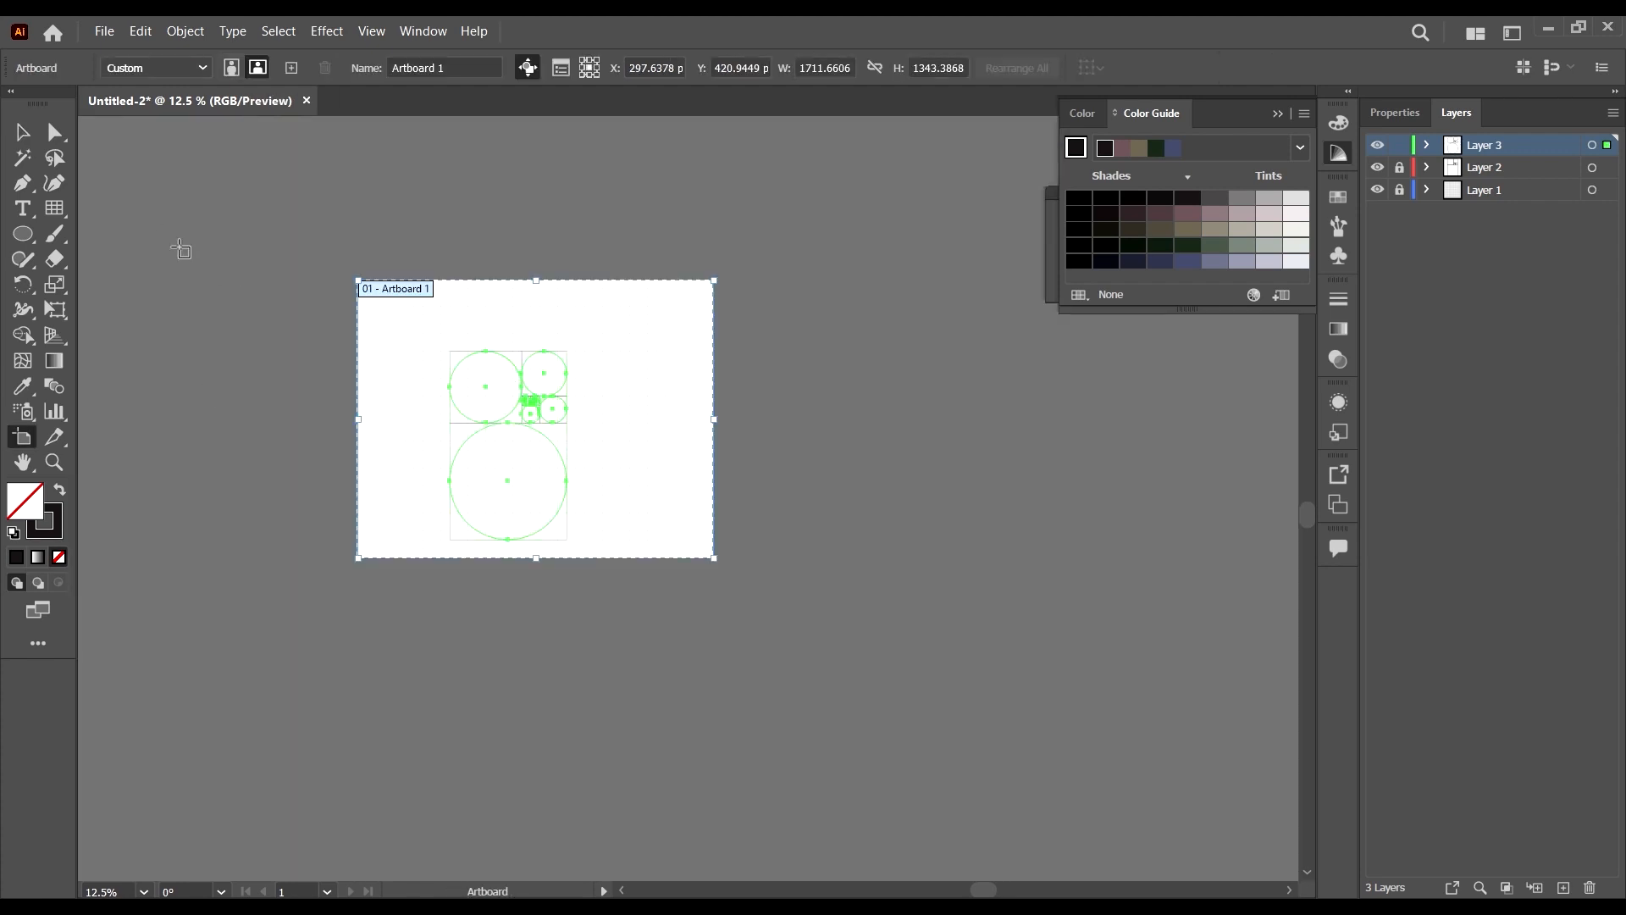
drag(419, 298, 805, 387)
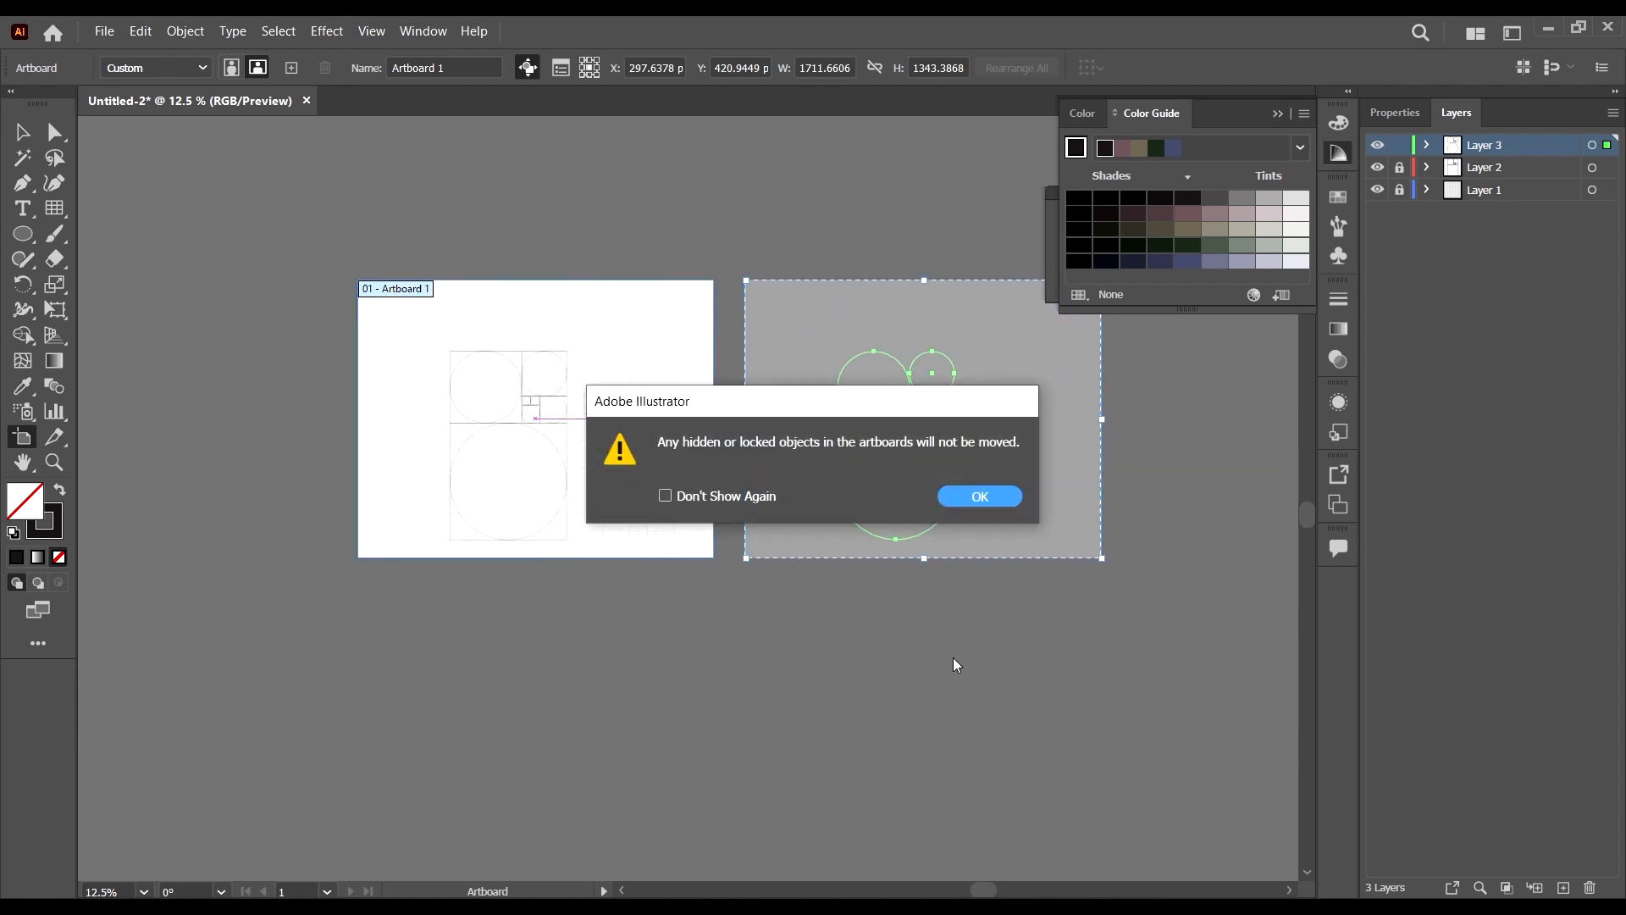
click(988, 500)
key(ctrl)
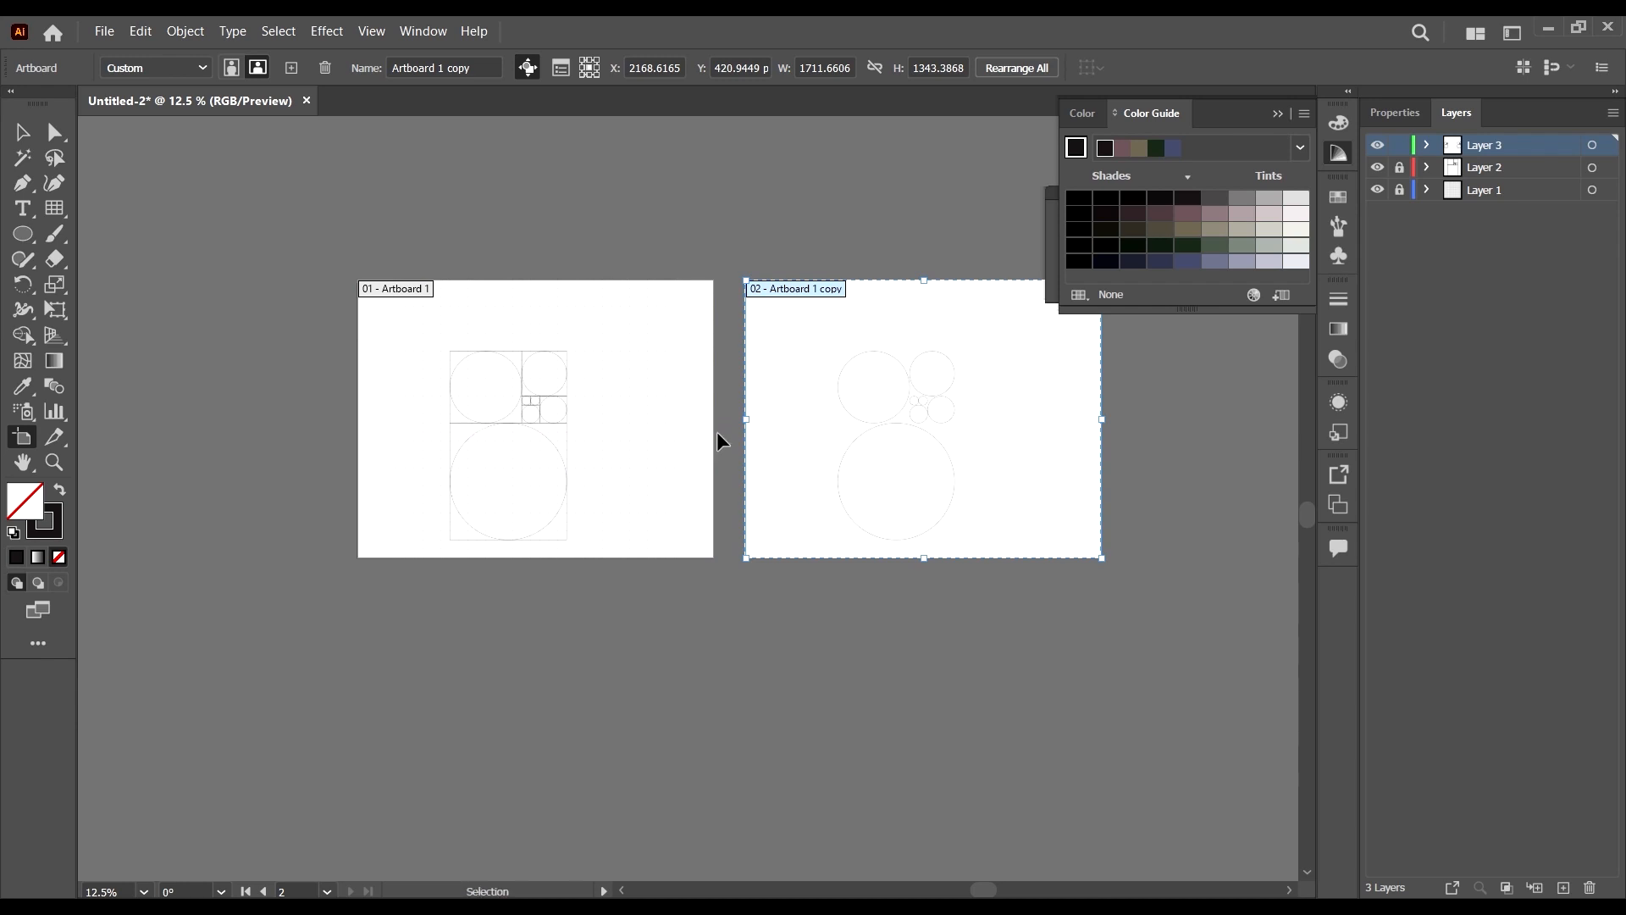
key(ctrl+z)
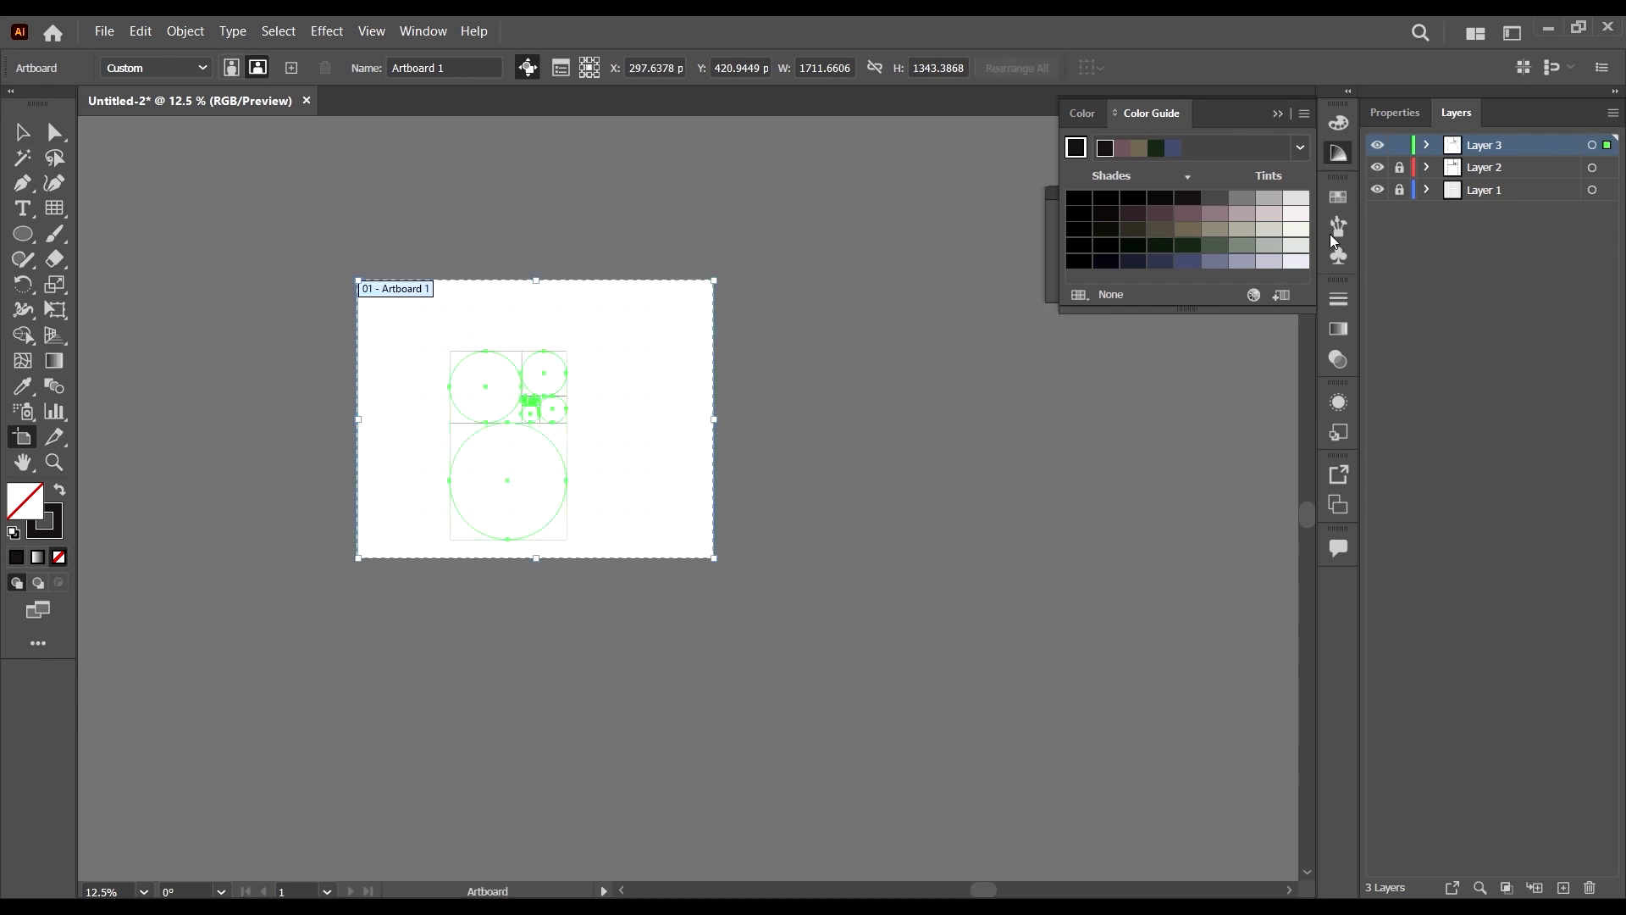
Unlock Layer 2 and Layer 1, and duplicate the artboard with its grid, squares and circles beside the original.
click(1397, 168)
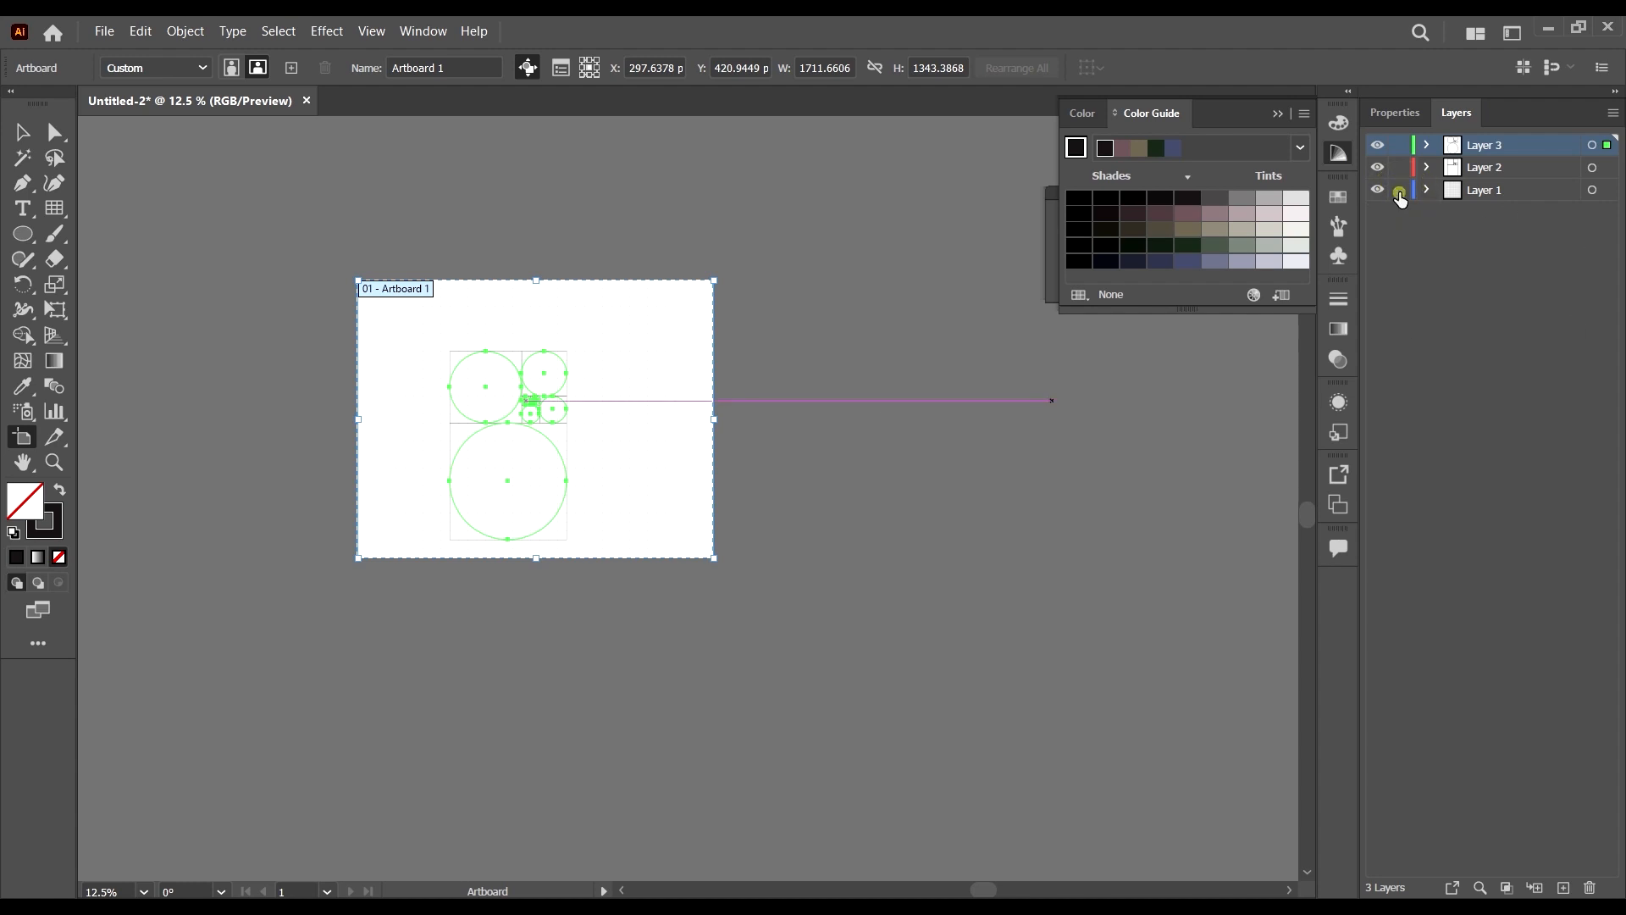
click(1399, 195)
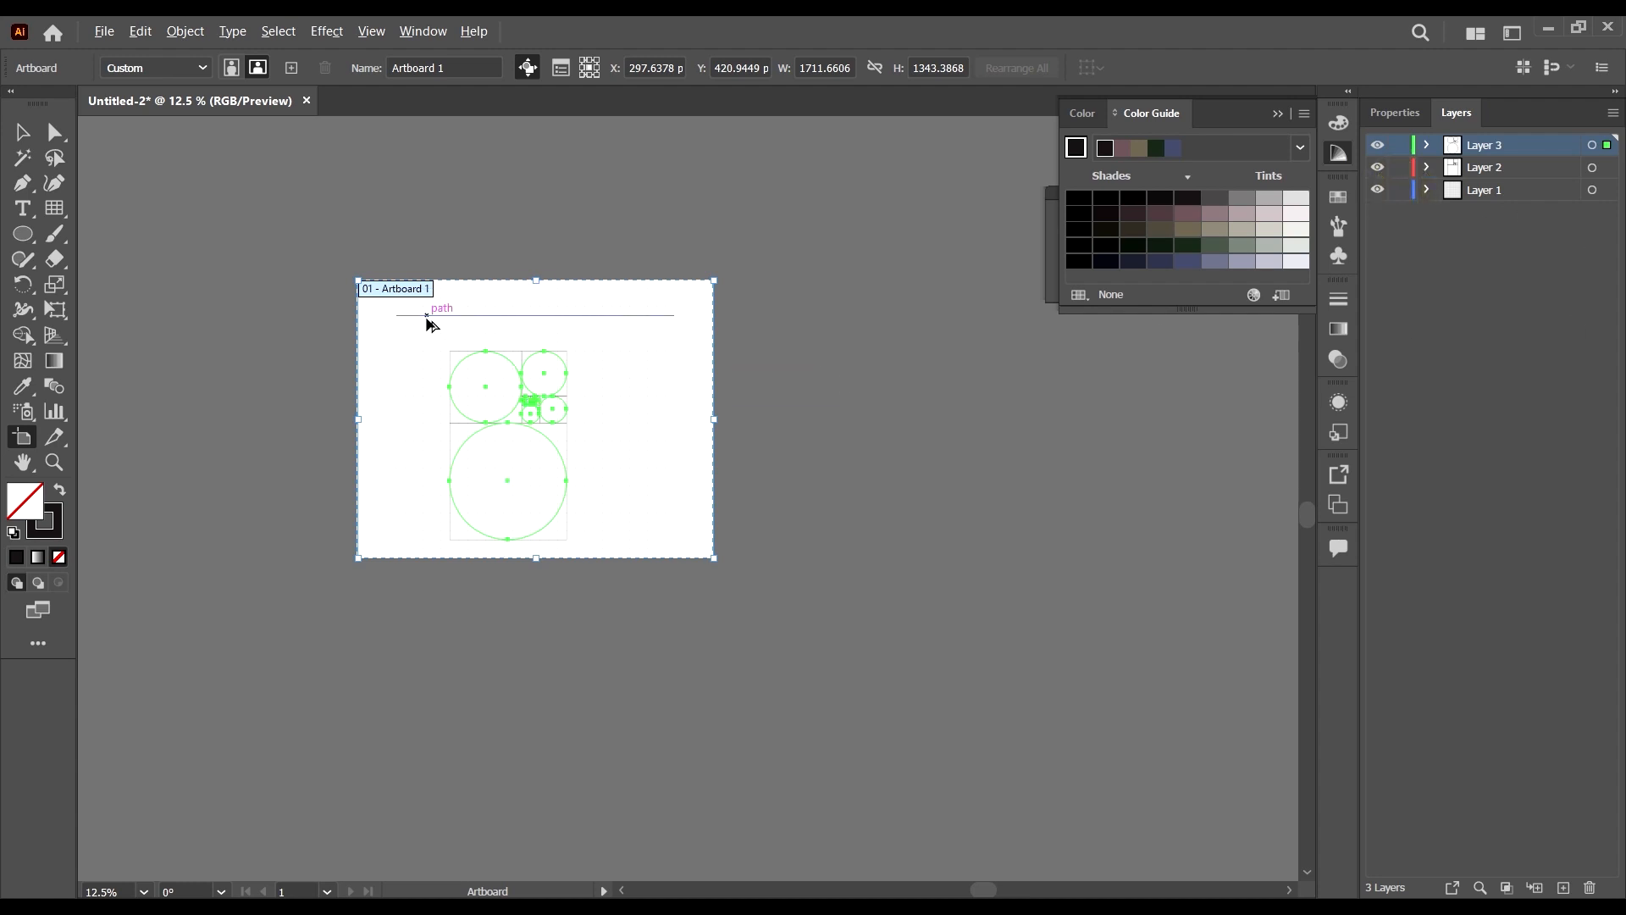
drag(431, 325, 818, 402)
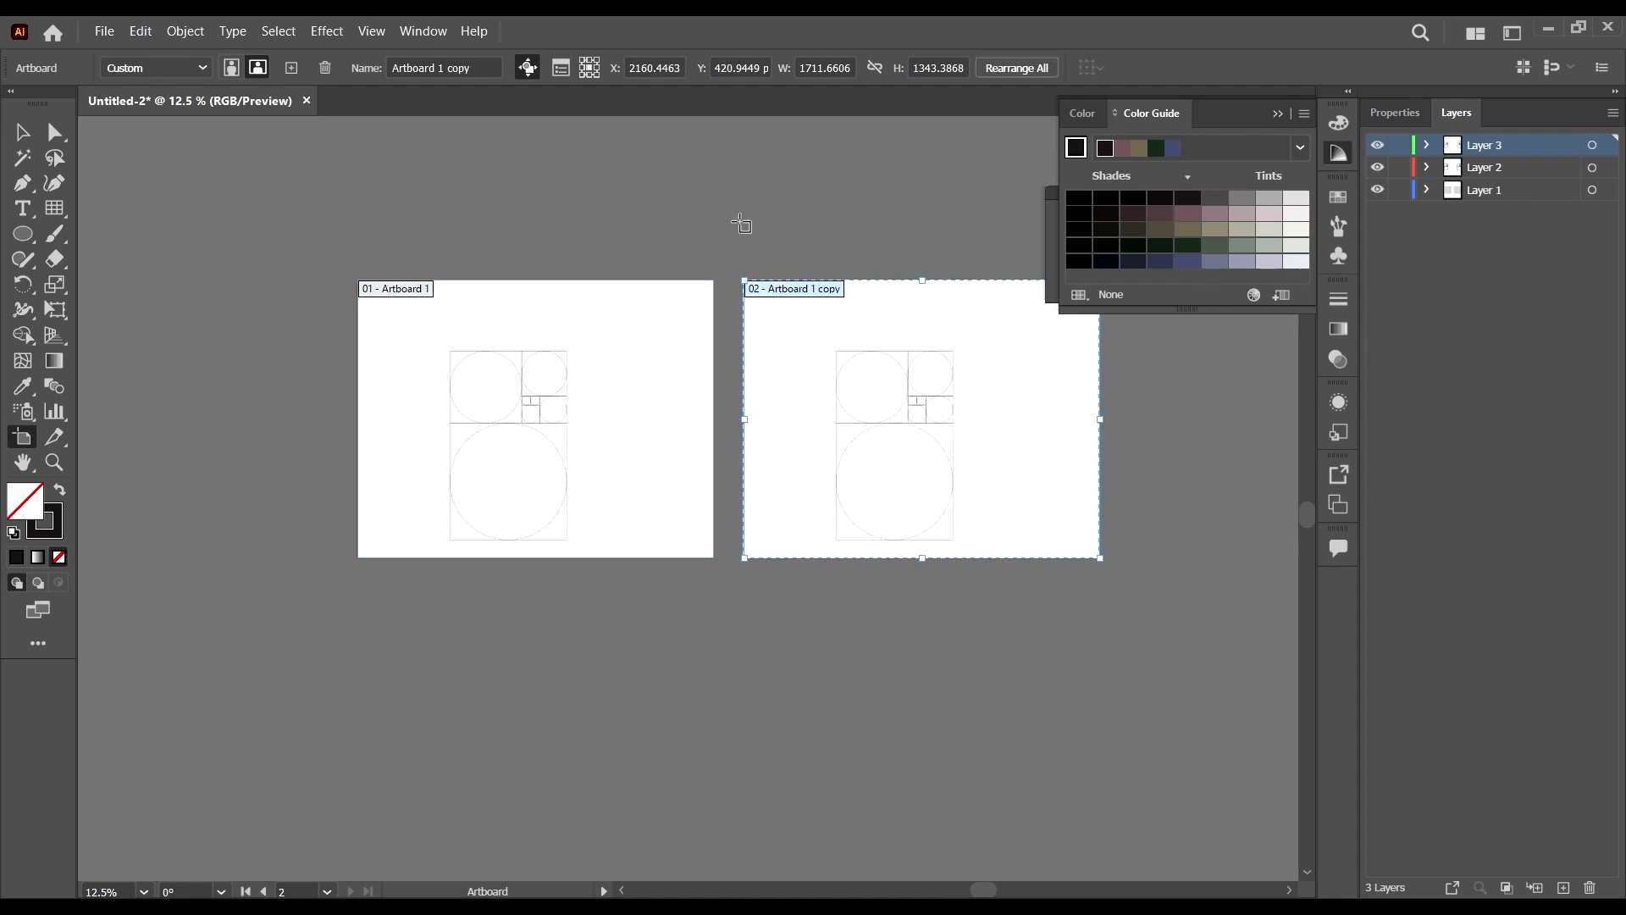
click(23, 133)
click(646, 562)
click(747, 643)
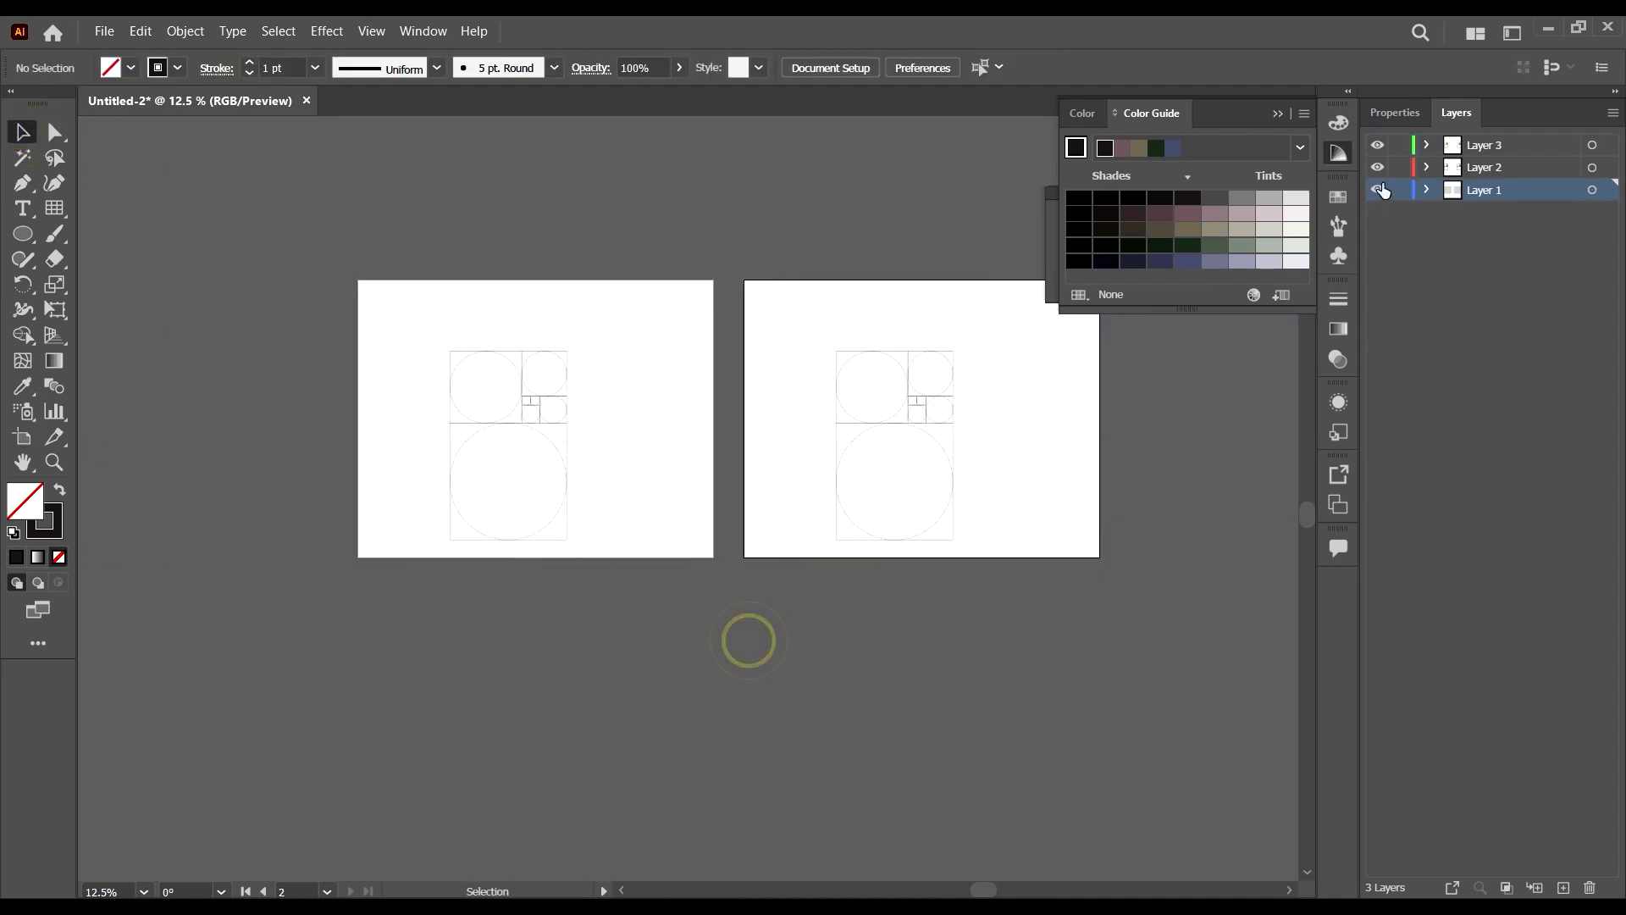
Lock Layer 1 and Layer 2 again and look over both artboards.
click(1395, 183)
click(1399, 167)
click(1178, 597)
scroll(609, 428, up, 1)
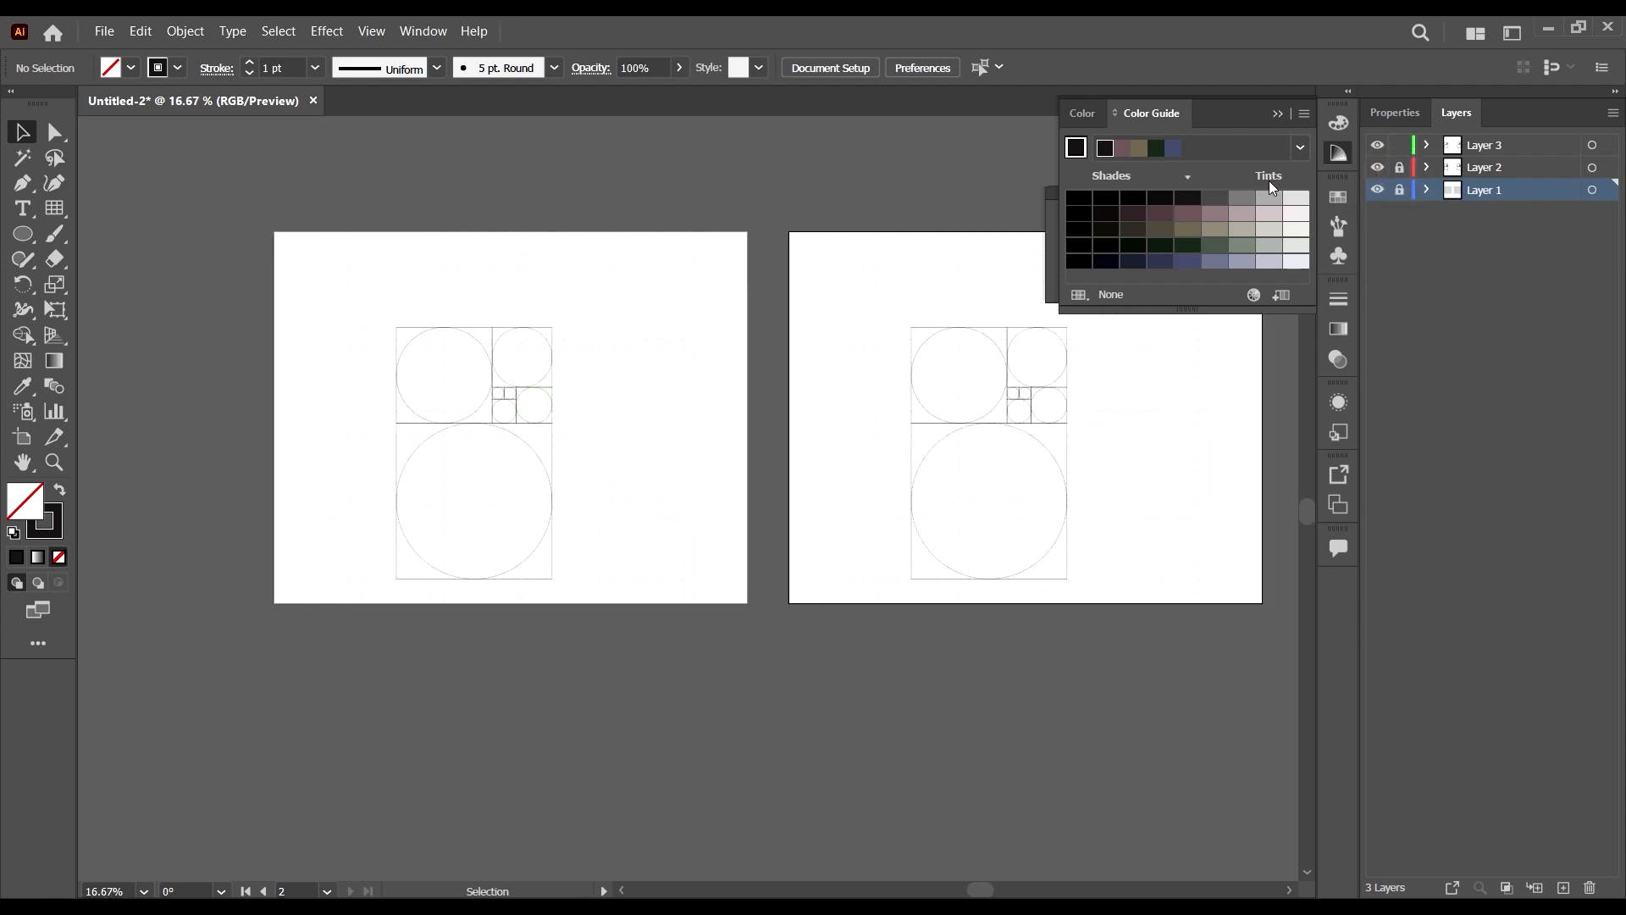
scroll(470, 369, up, 3)
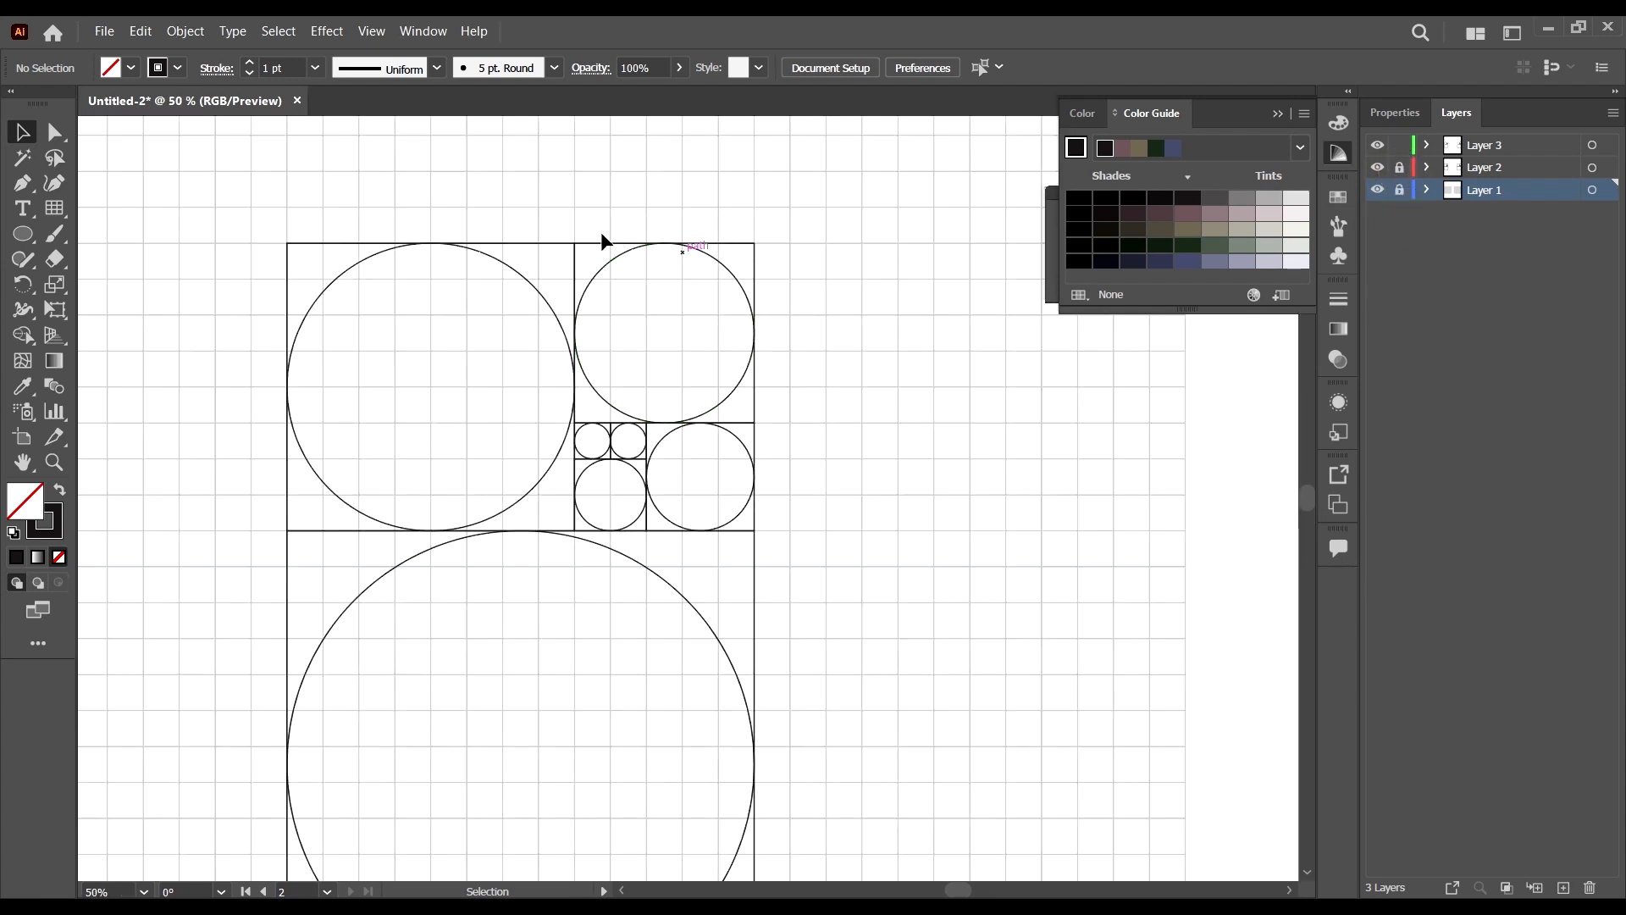
scroll(609, 311, down, 3)
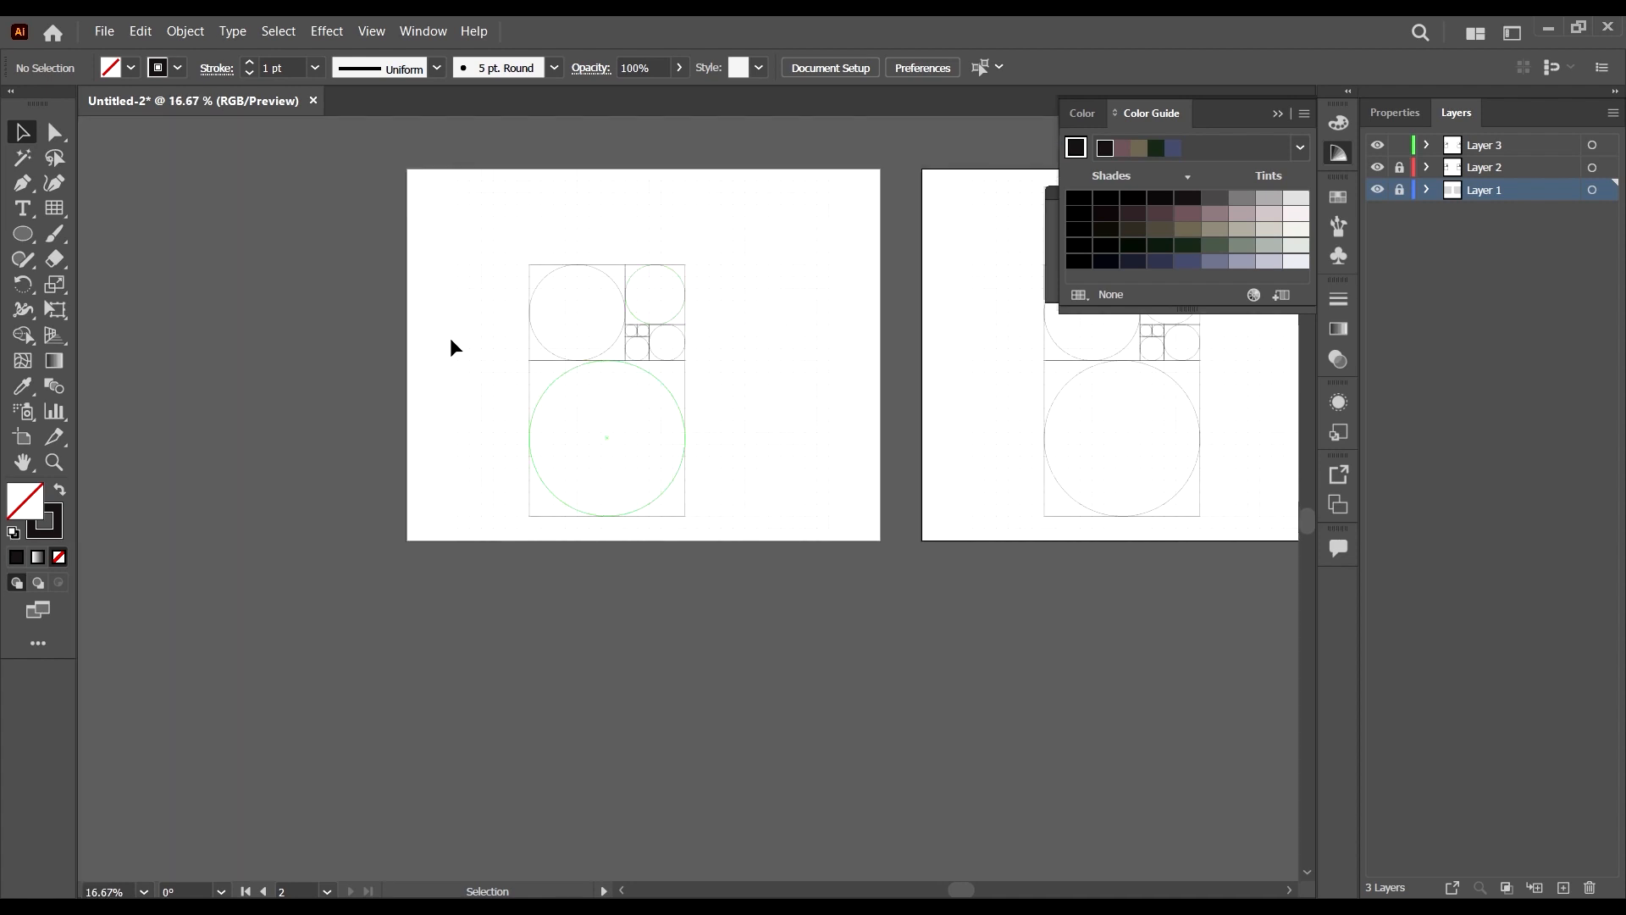
drag(872, 502, 582, 551)
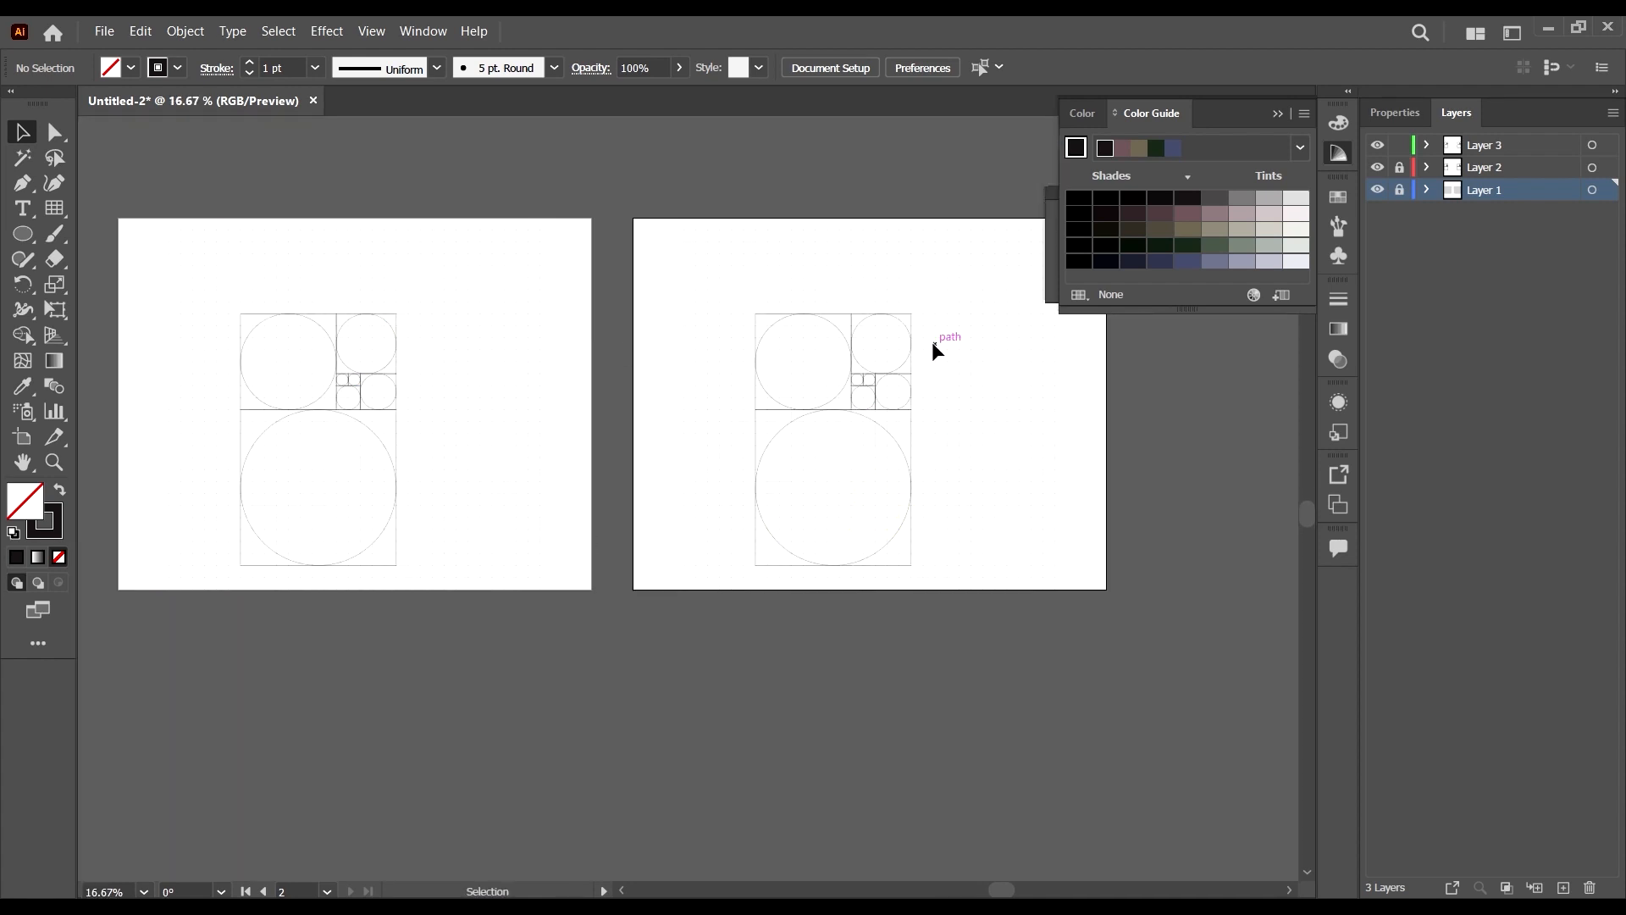
scroll(1065, 360, up, 1)
Unlock Layer 1 and Layer 2 and delete the background grid from the second artboard.
drag(1402, 192, 1400, 167)
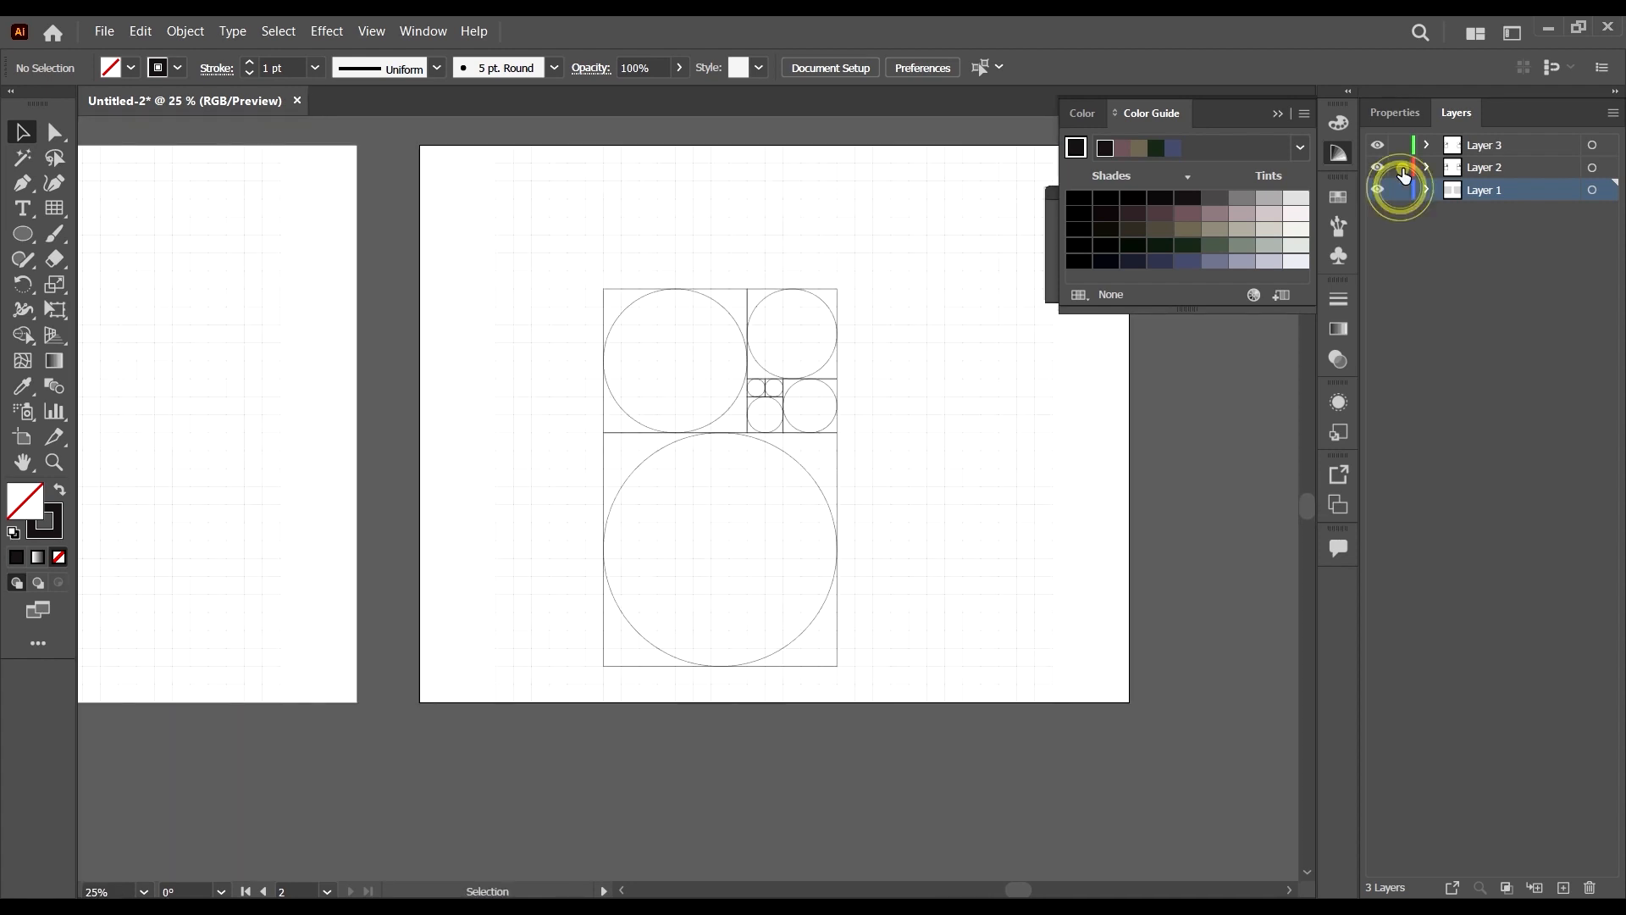
click(1057, 393)
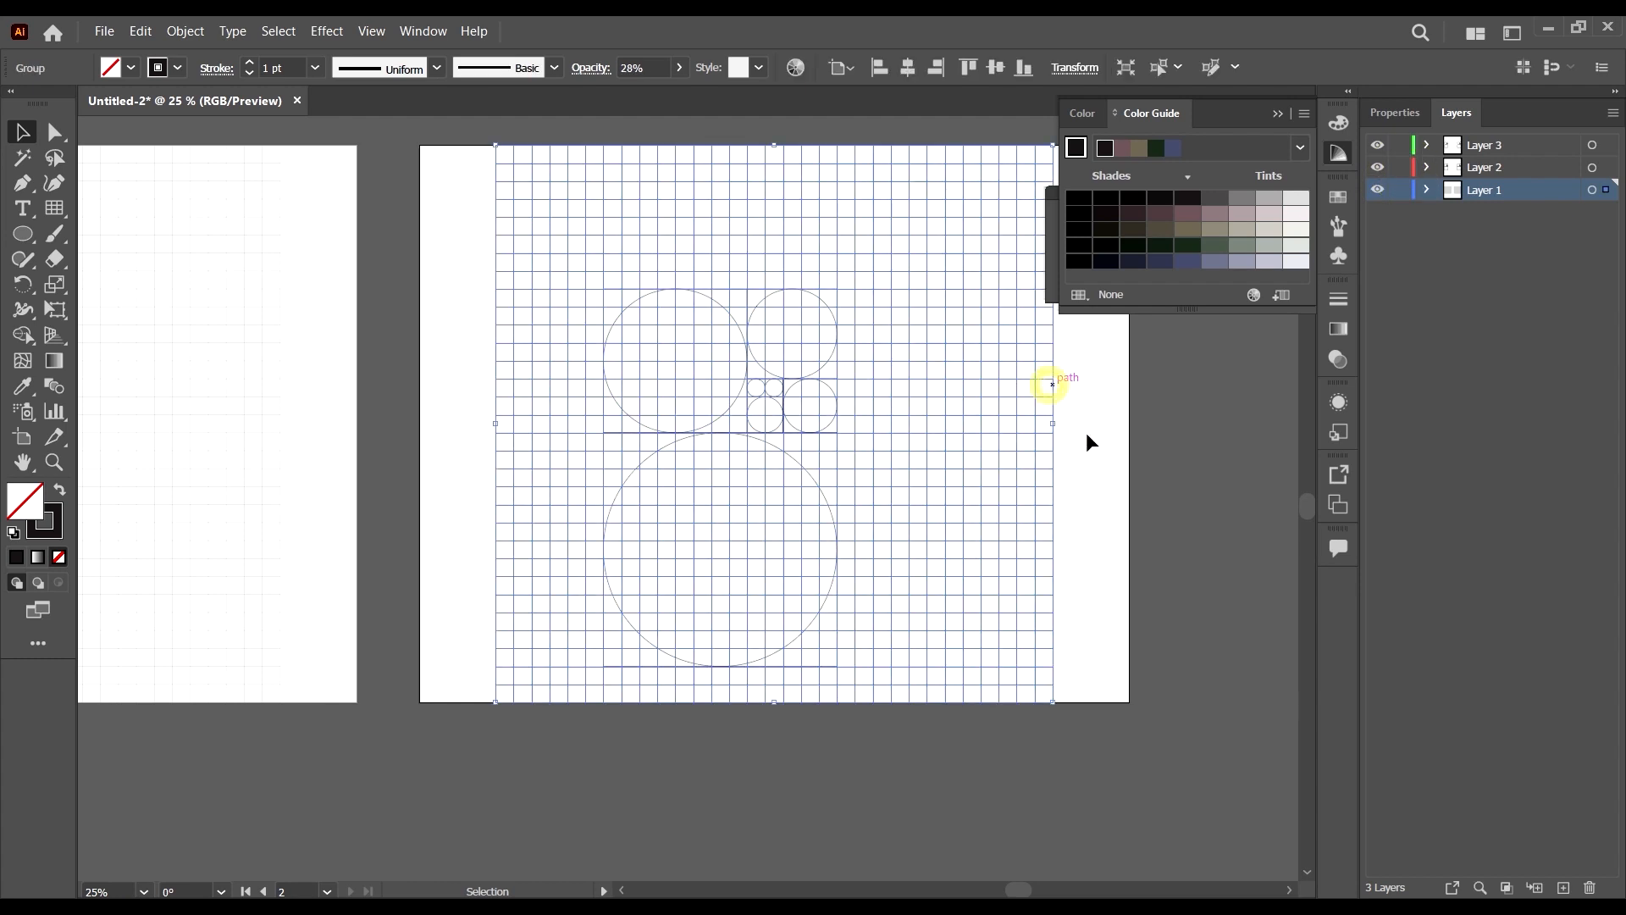
scroll(1139, 538, up, 1)
key(Delete)
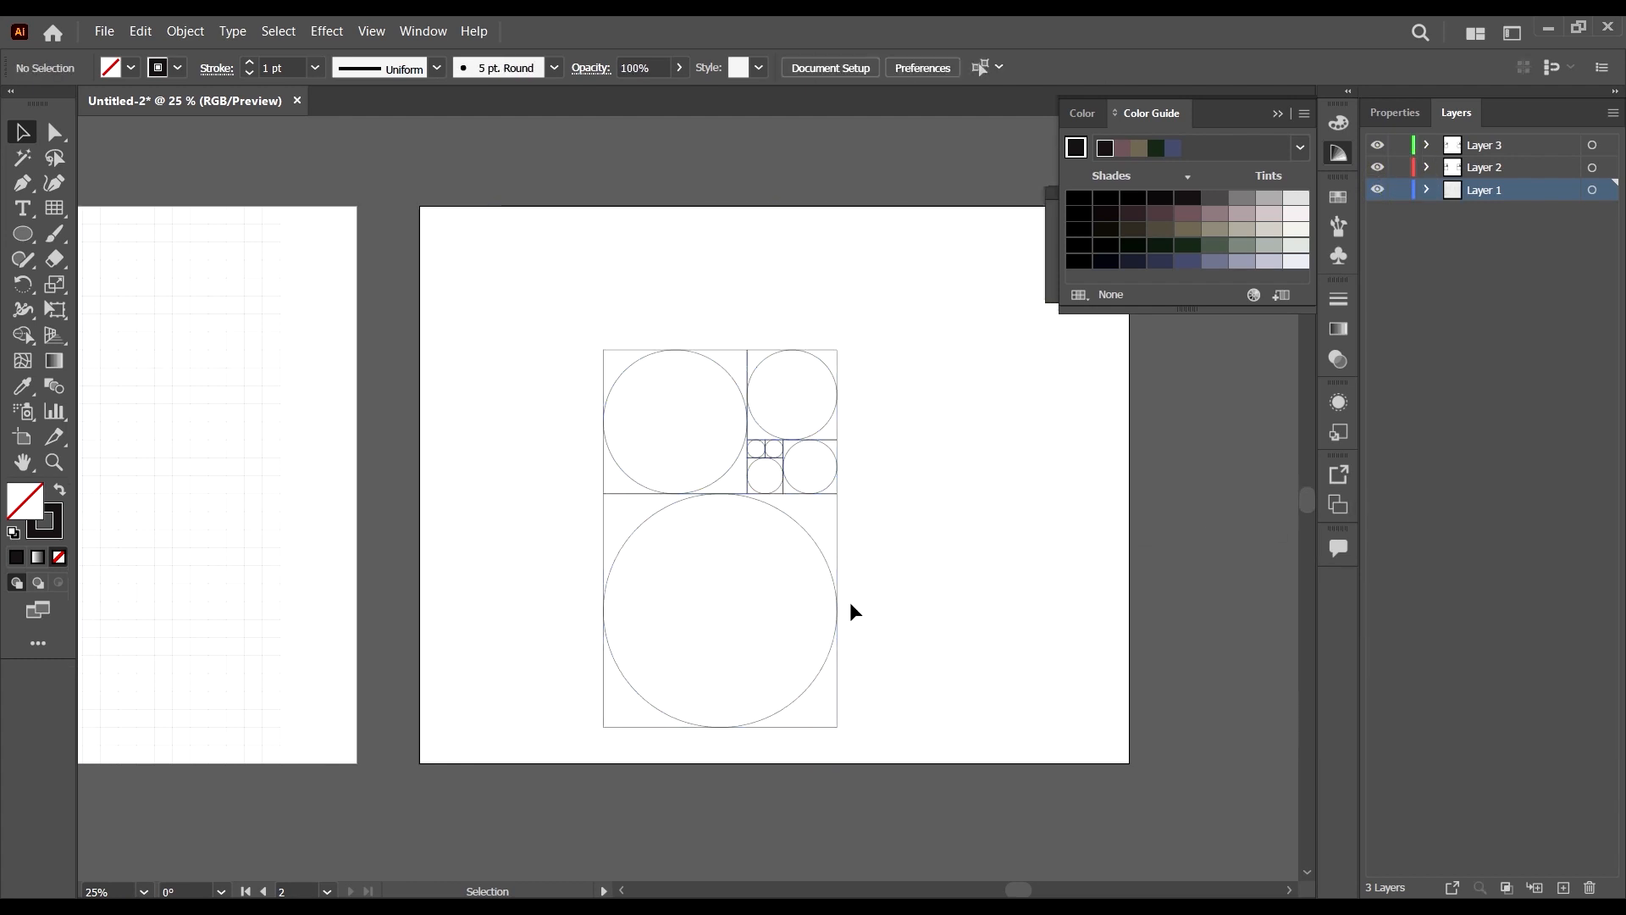
Delete the 13-cell, eight-cell and five-cell squares around the circles on the second artboard.
click(836, 535)
key(Delete)
click(616, 493)
key(Delete)
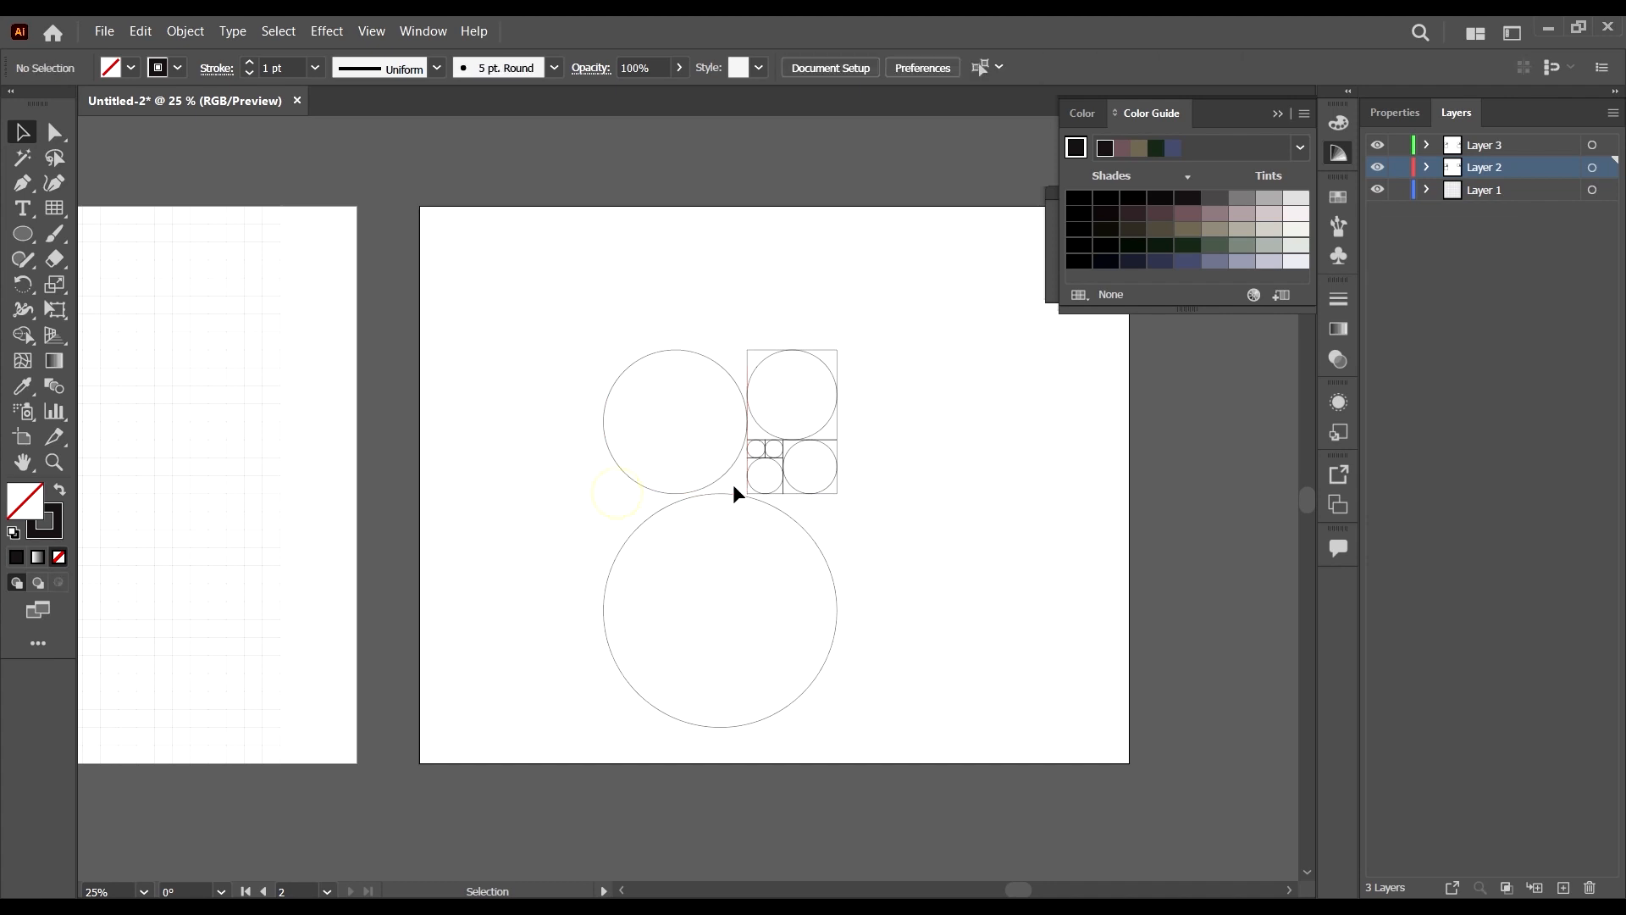
click(839, 351)
key(Delete)
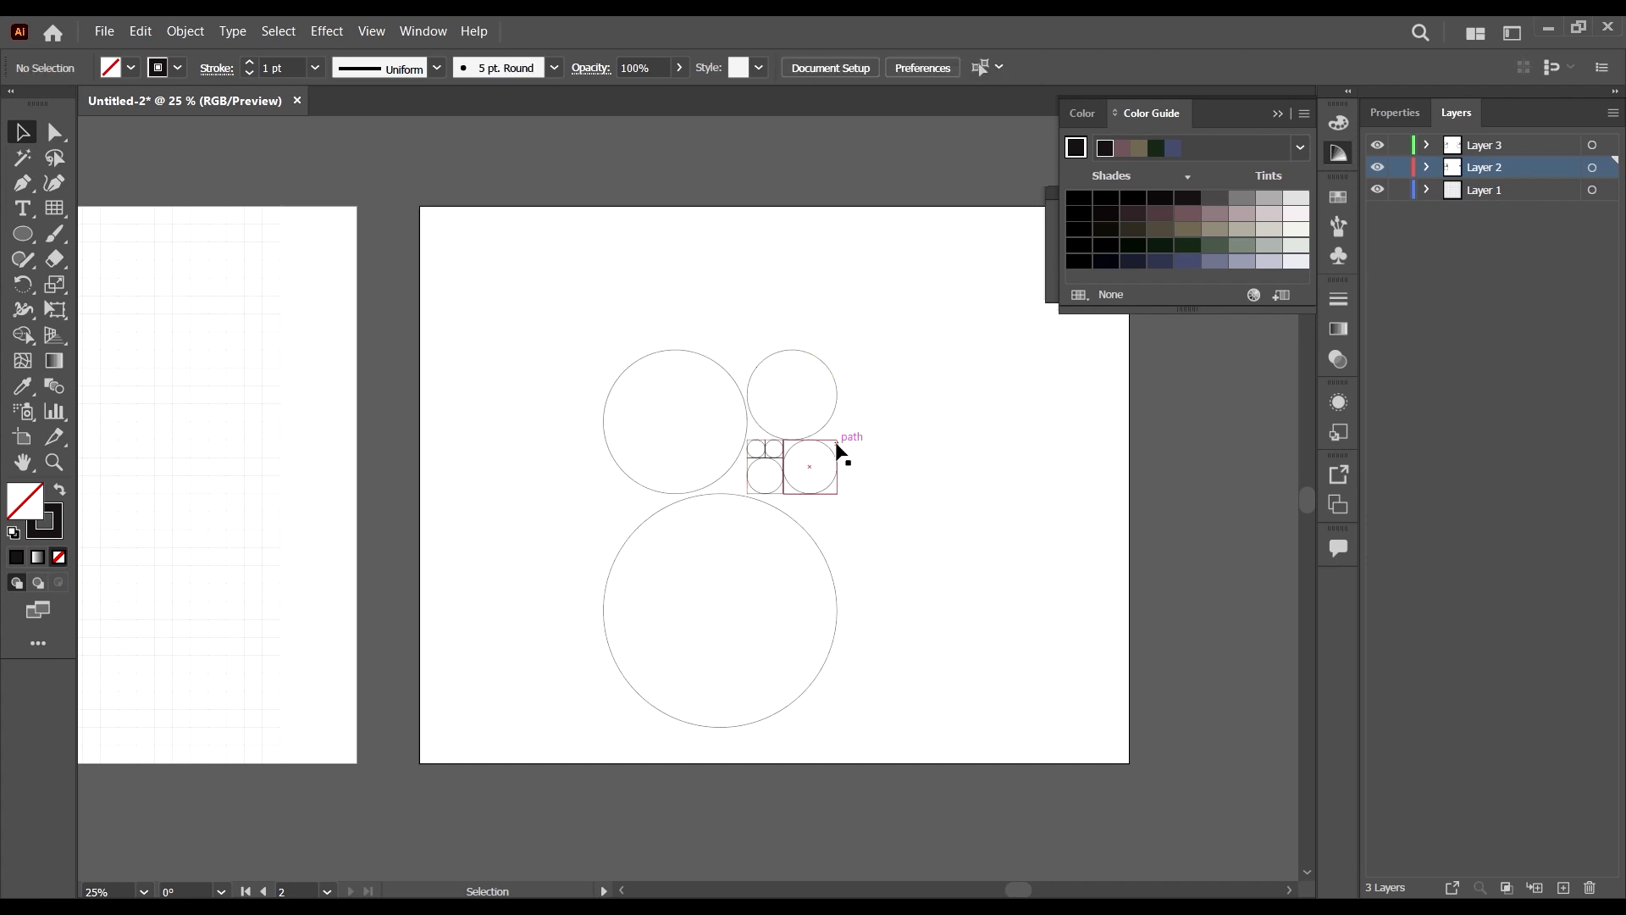
Delete the remaining small squares on the second artboard, leaving only the circles.
scroll(817, 472, up, 6)
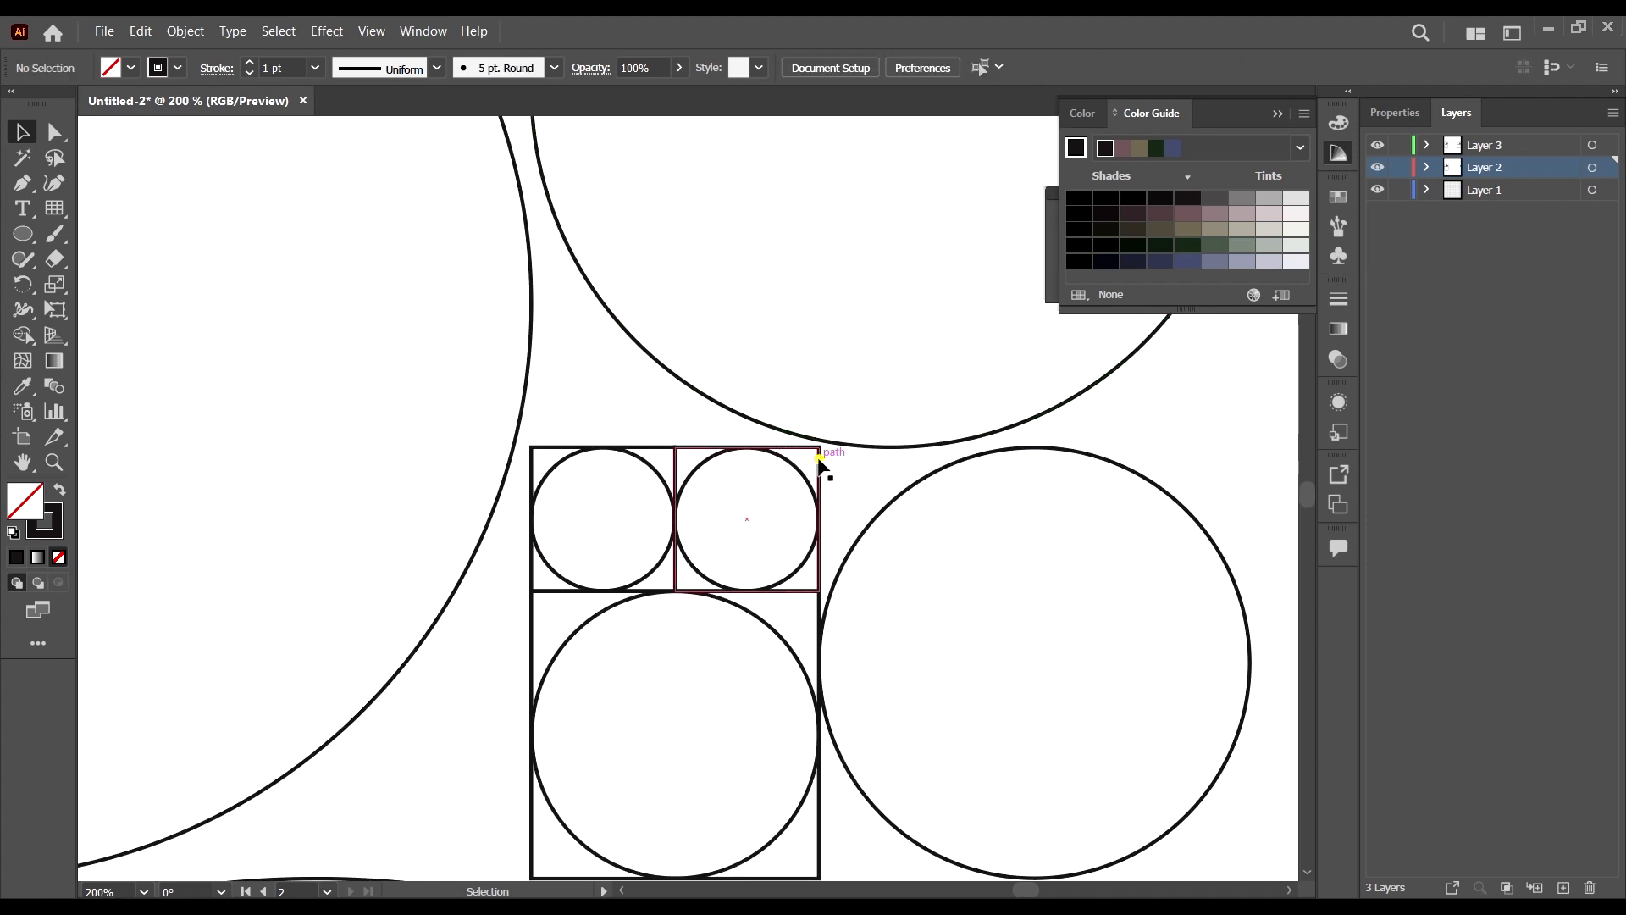
drag(818, 459, 675, 447)
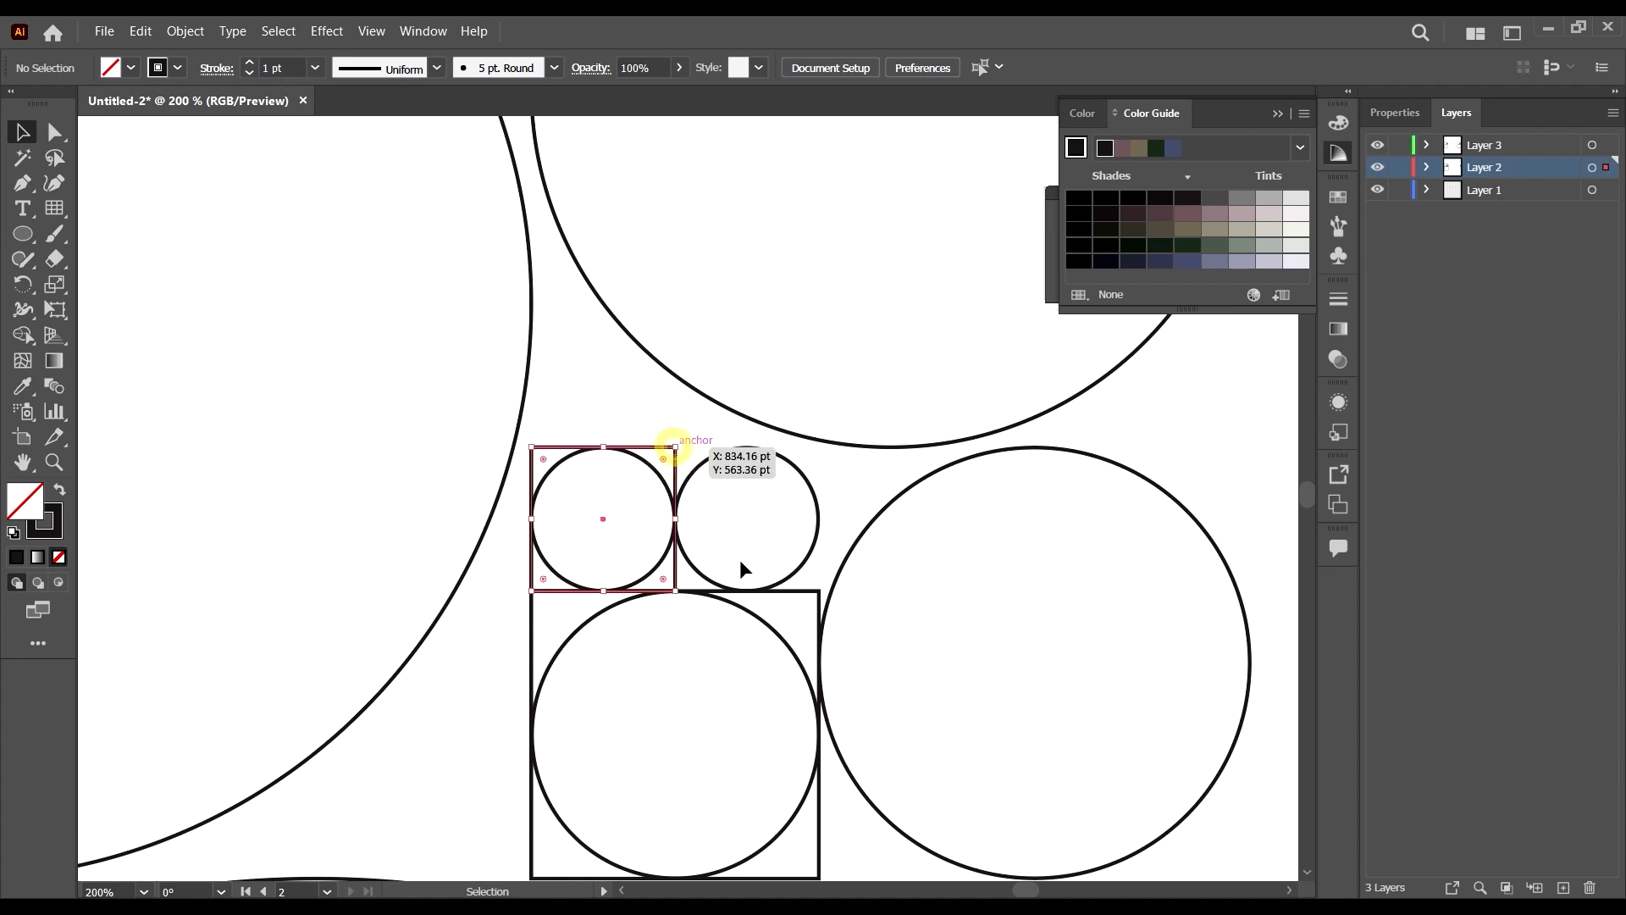
key(Delete)
click(818, 593)
key(Delete)
scroll(843, 385, down, 5)
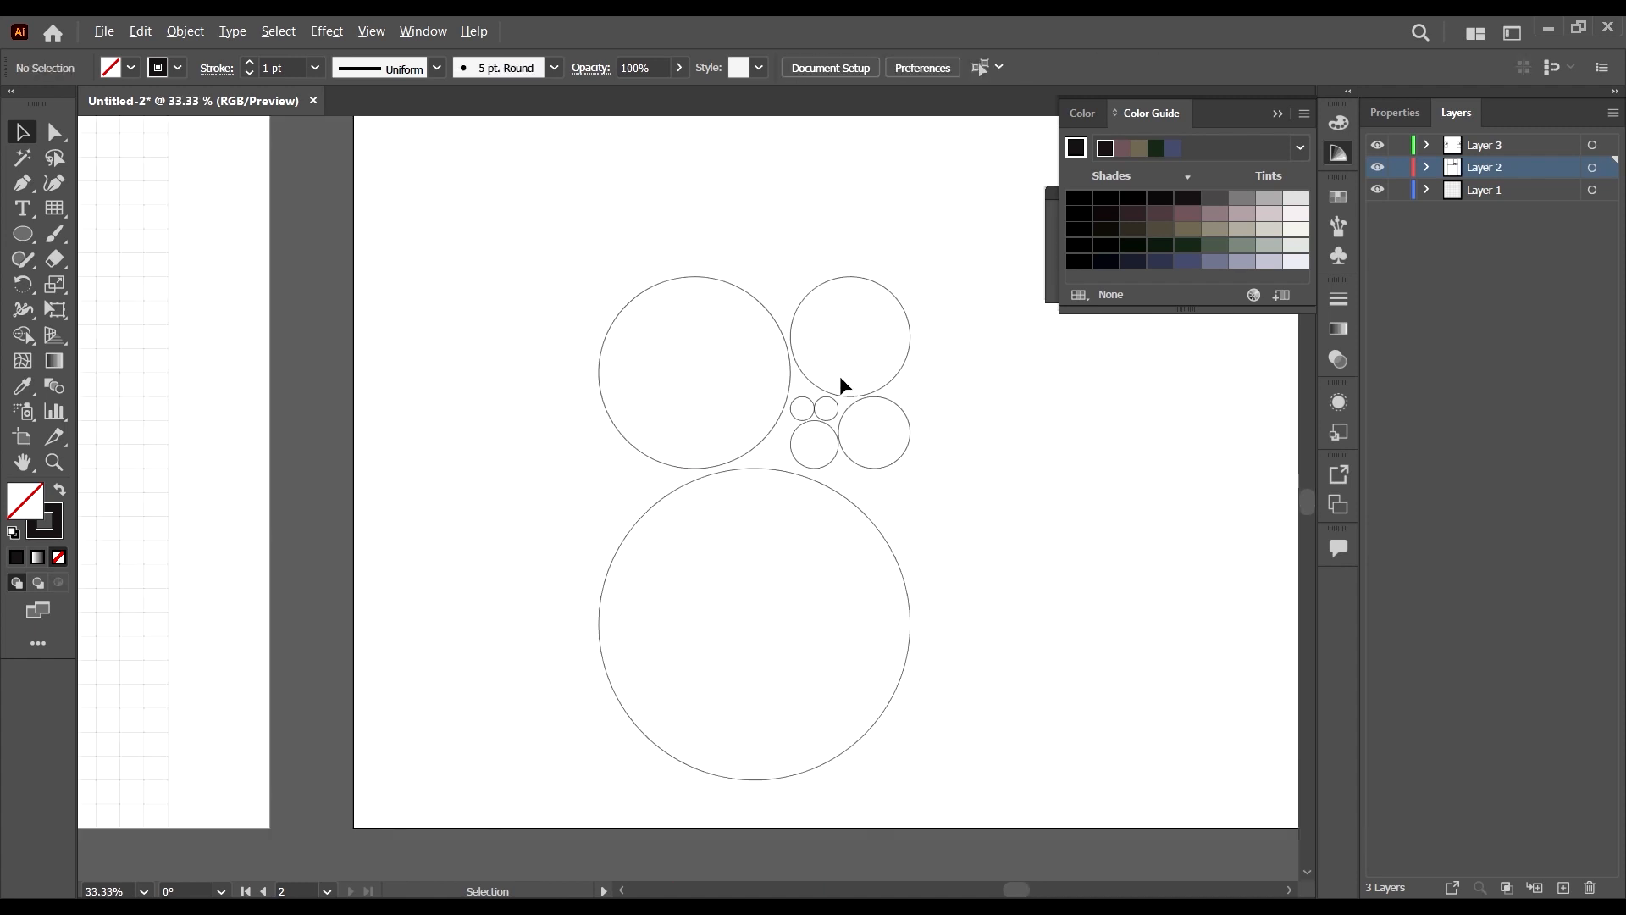
Align all the circles on the second artboard to a common centre horizontally and vertically, and deselect them.
scroll(840, 381, down, 2)
scroll(988, 634, up, 3)
drag(973, 627, 766, 339)
click(1045, 425)
drag(994, 657, 749, 238)
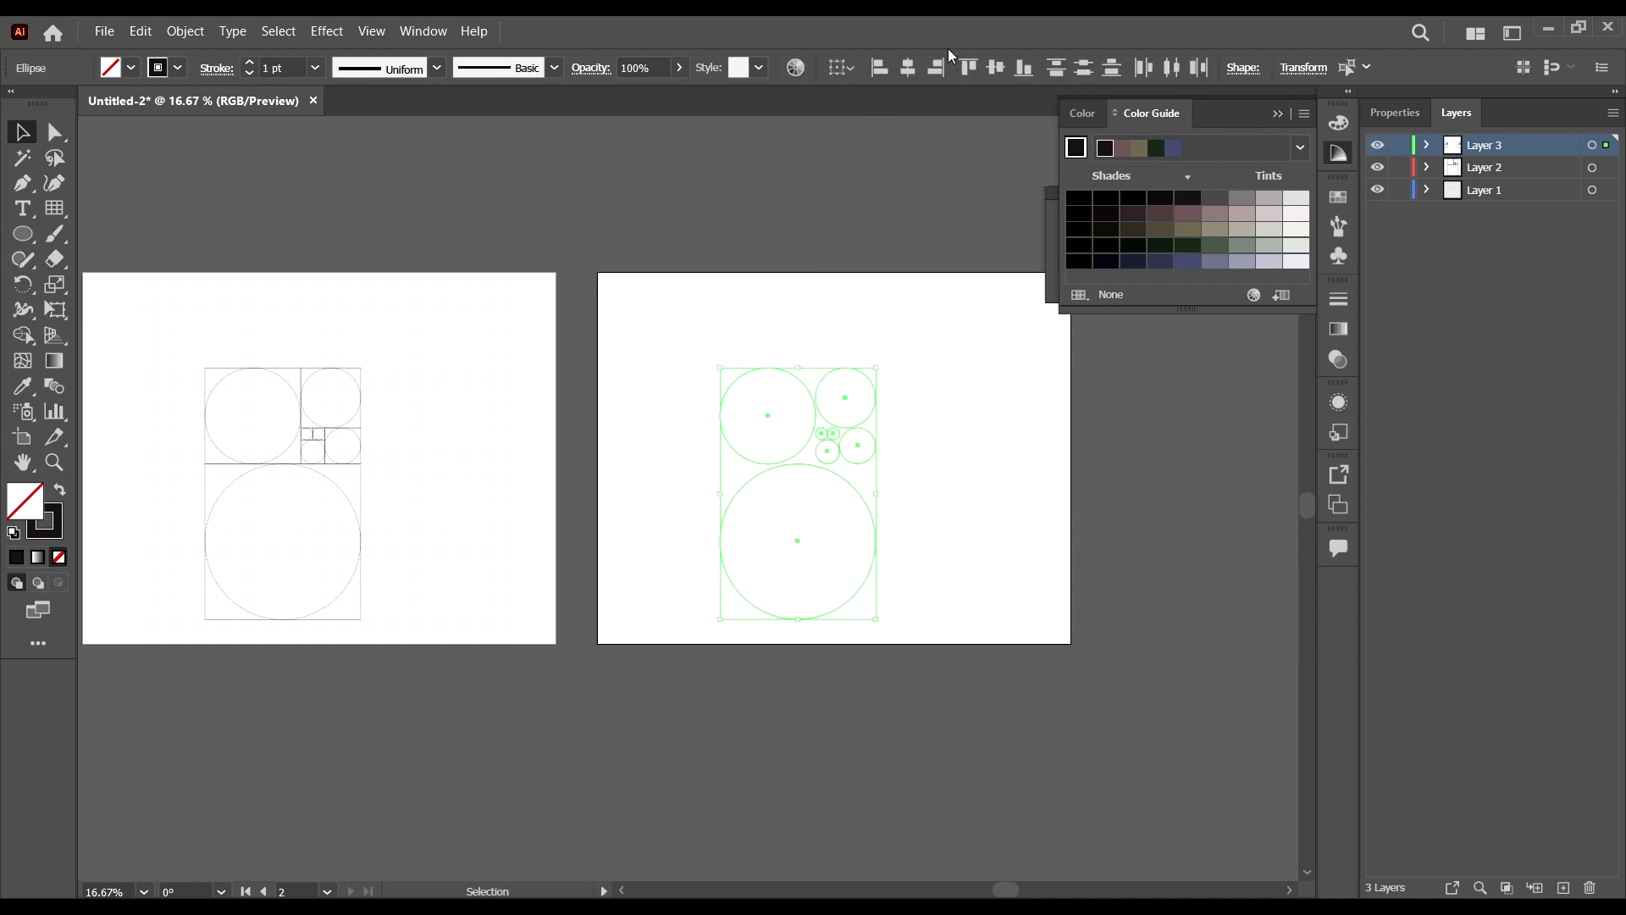
click(908, 70)
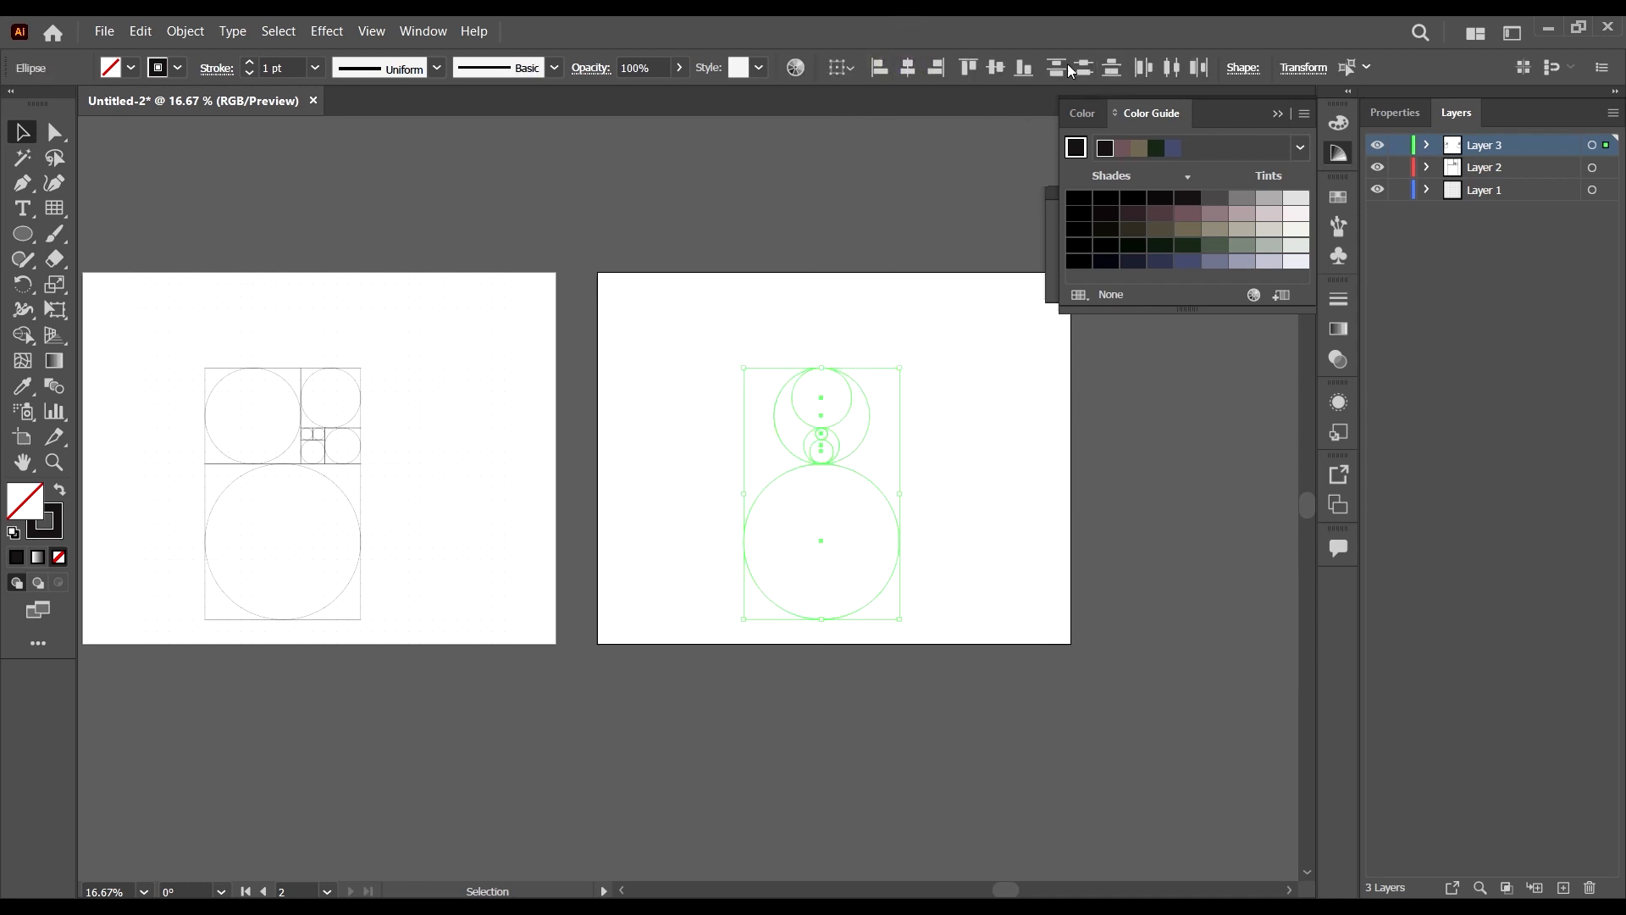
click(996, 68)
click(1037, 526)
Examine the inner rings of the concentric circles up close, including the smallest circle at the centre.
key(ctrl+plus)
key(ctrl+plus)
key(ctrl+plus)
key(ctrl+plus)
key(ctrl+plus)
key(ctrl+plus)
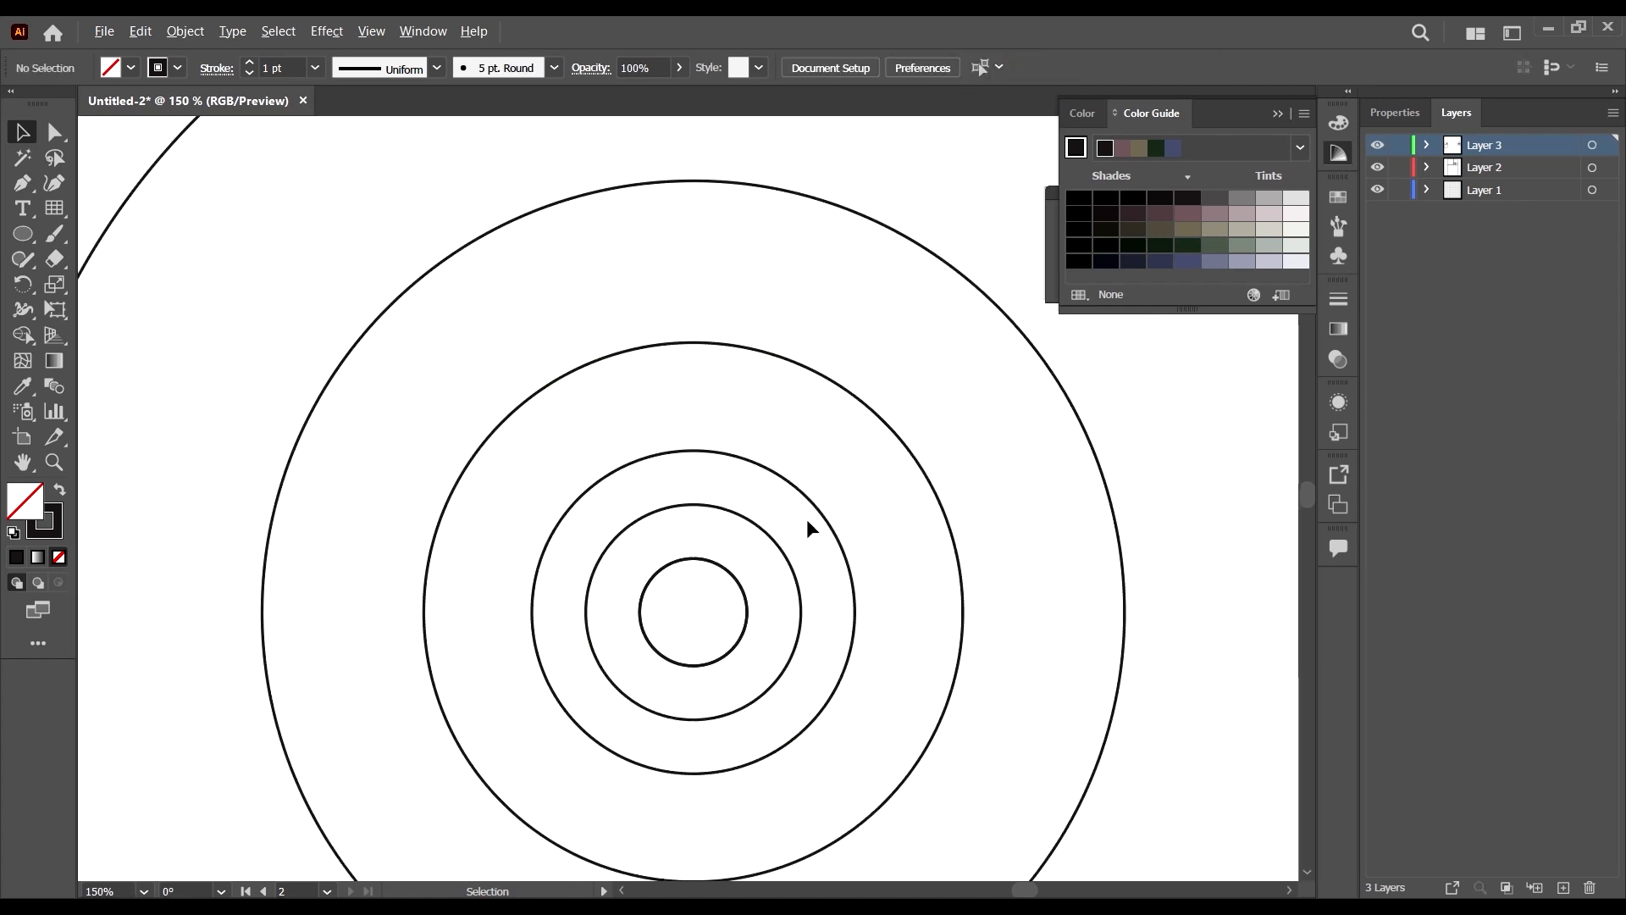
click(722, 572)
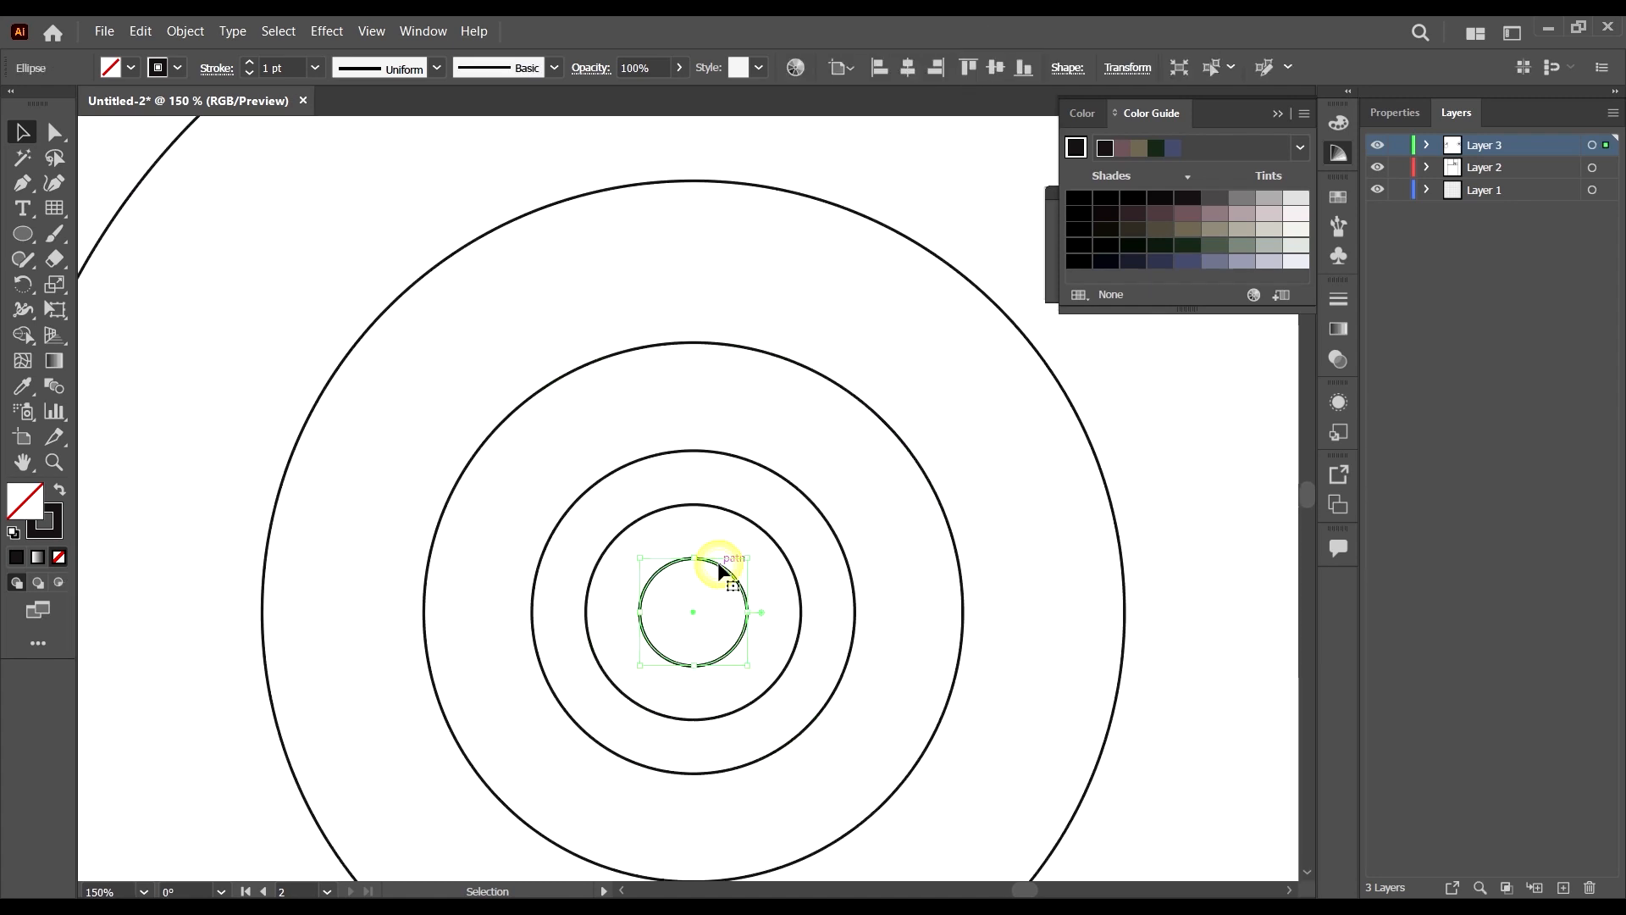
click(762, 587)
key(ctrl+minus)
key(ctrl+minus)
key(ctrl+minus)
key(ctrl+minus)
key(ctrl+minus)
key(ctrl+minus)
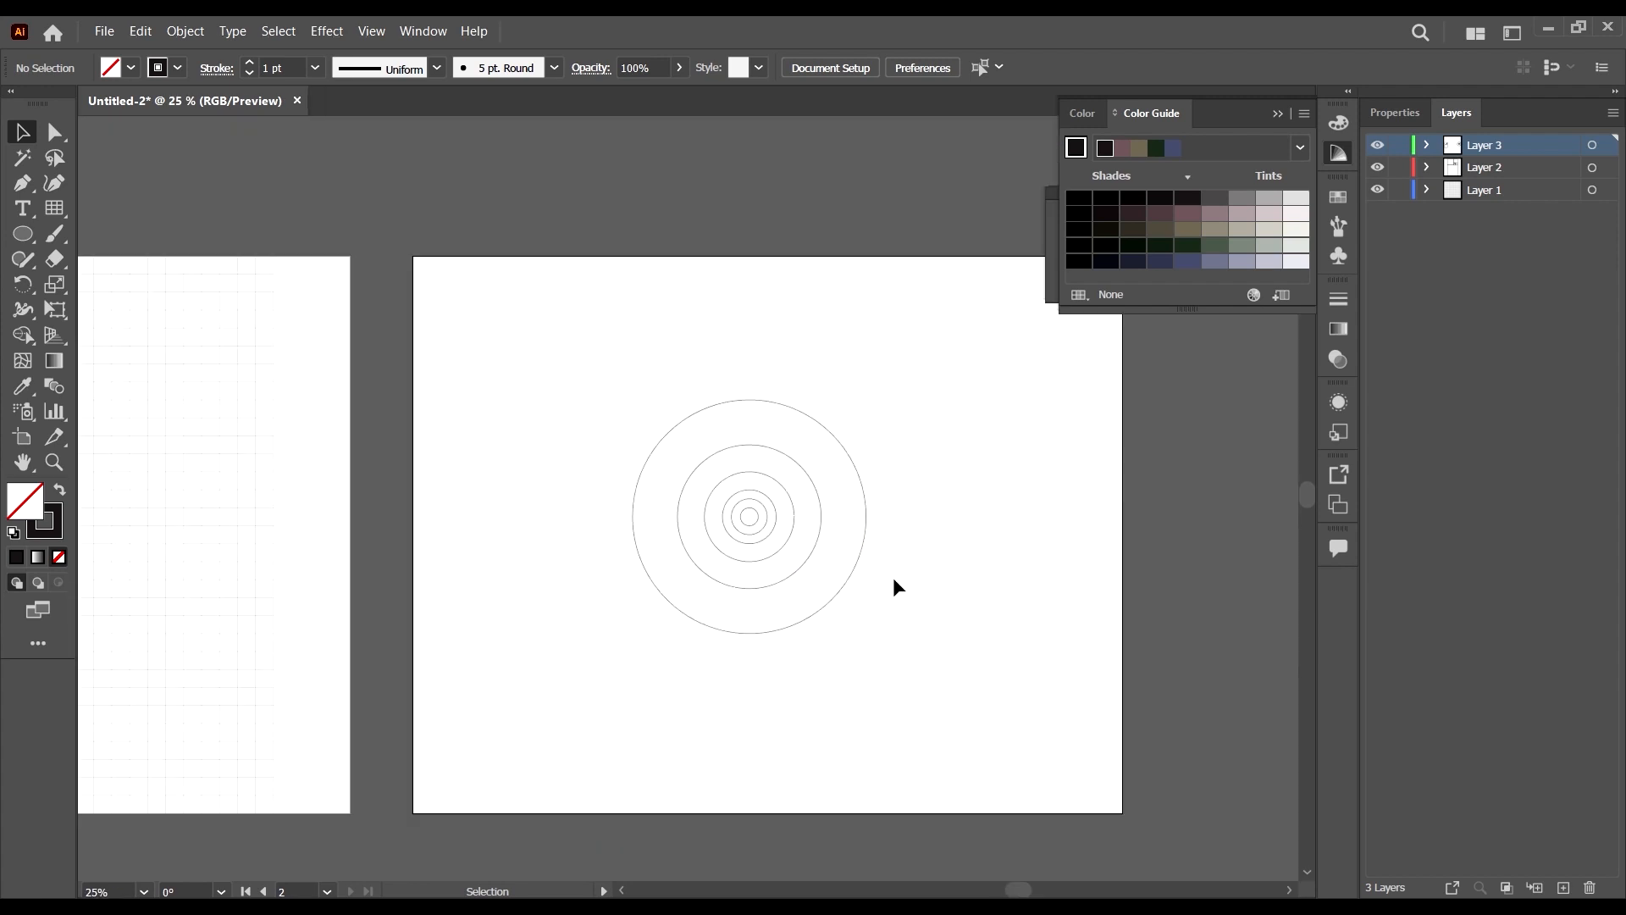
Compare the concentric circles with the circles fitted in squares on the first artboard.
drag(940, 675, 537, 252)
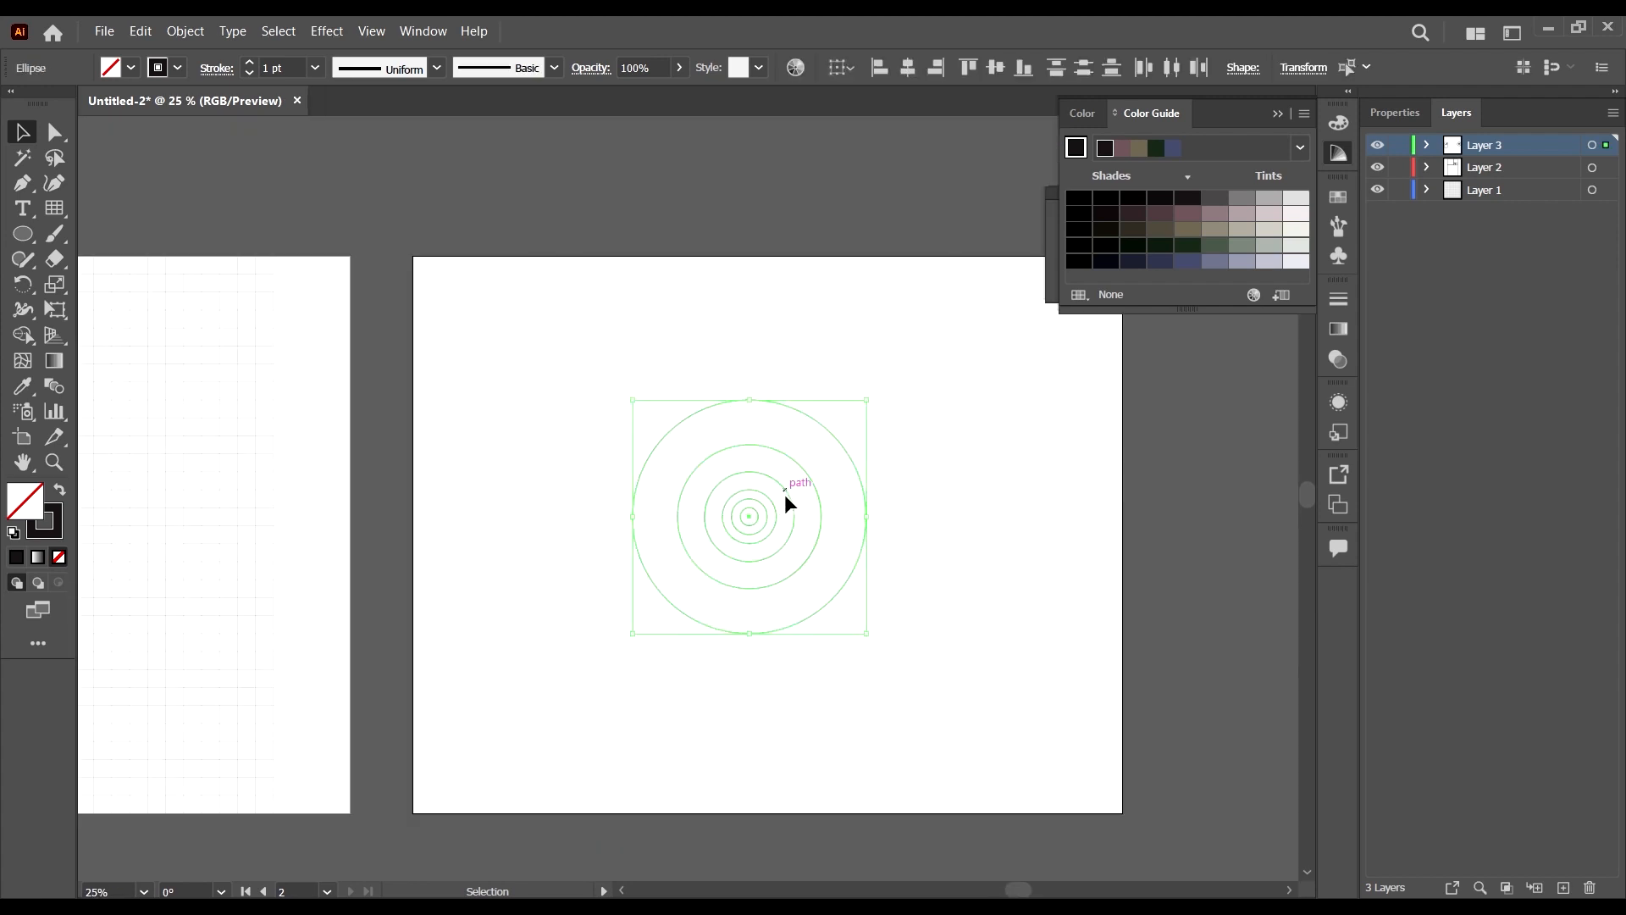
click(982, 458)
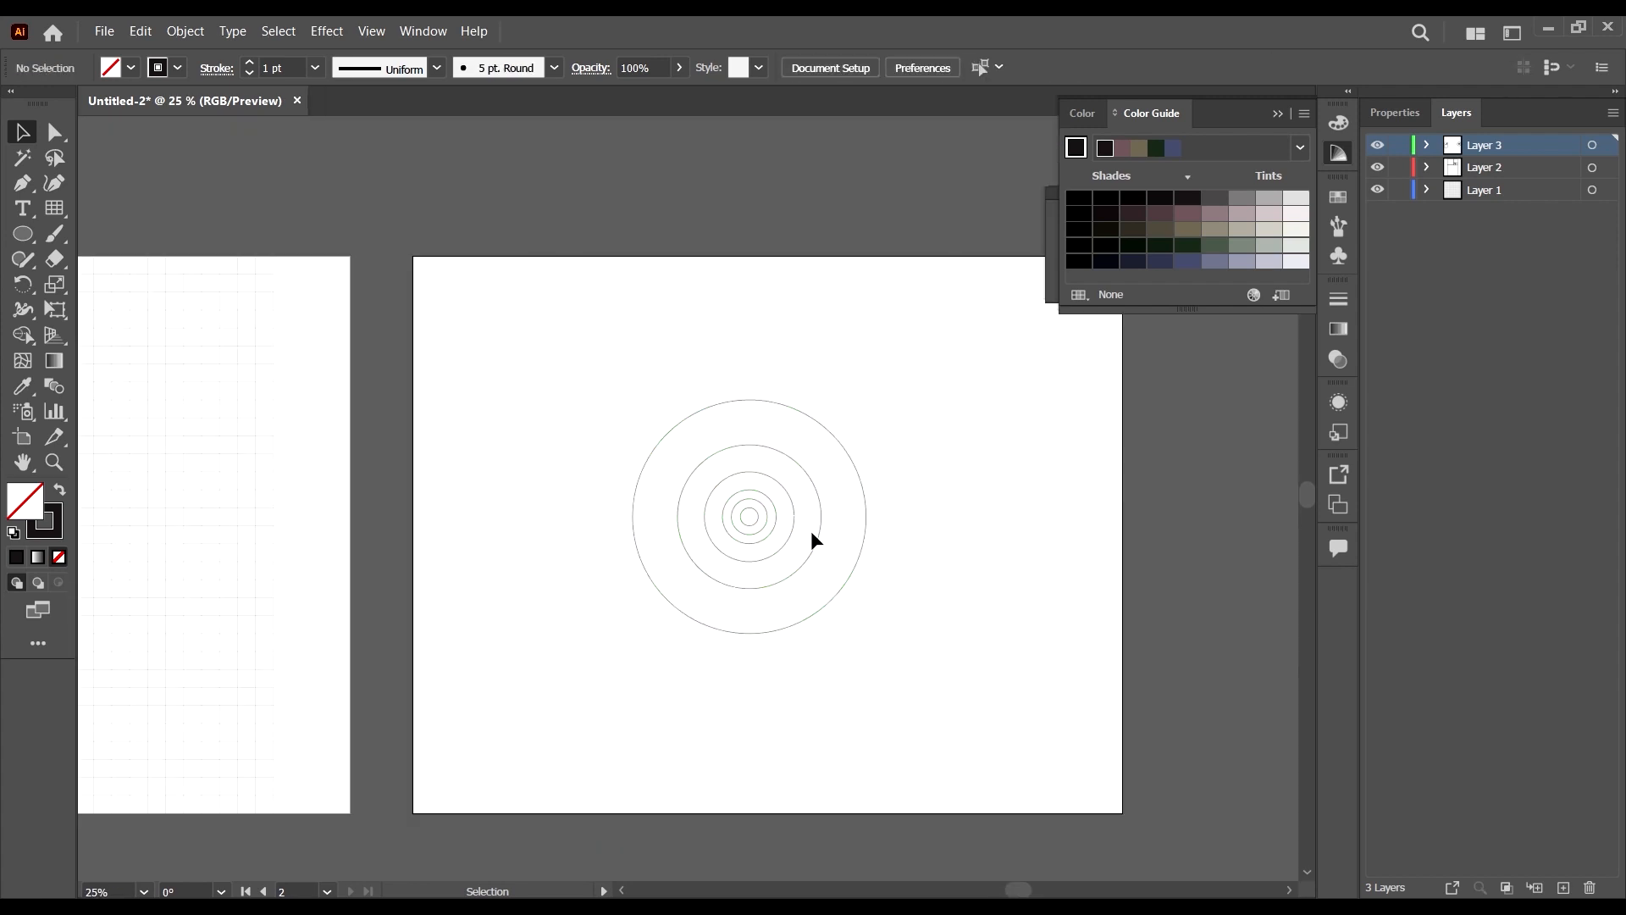
scroll(1031, 500, down, 3)
scroll(729, 555, up, 3)
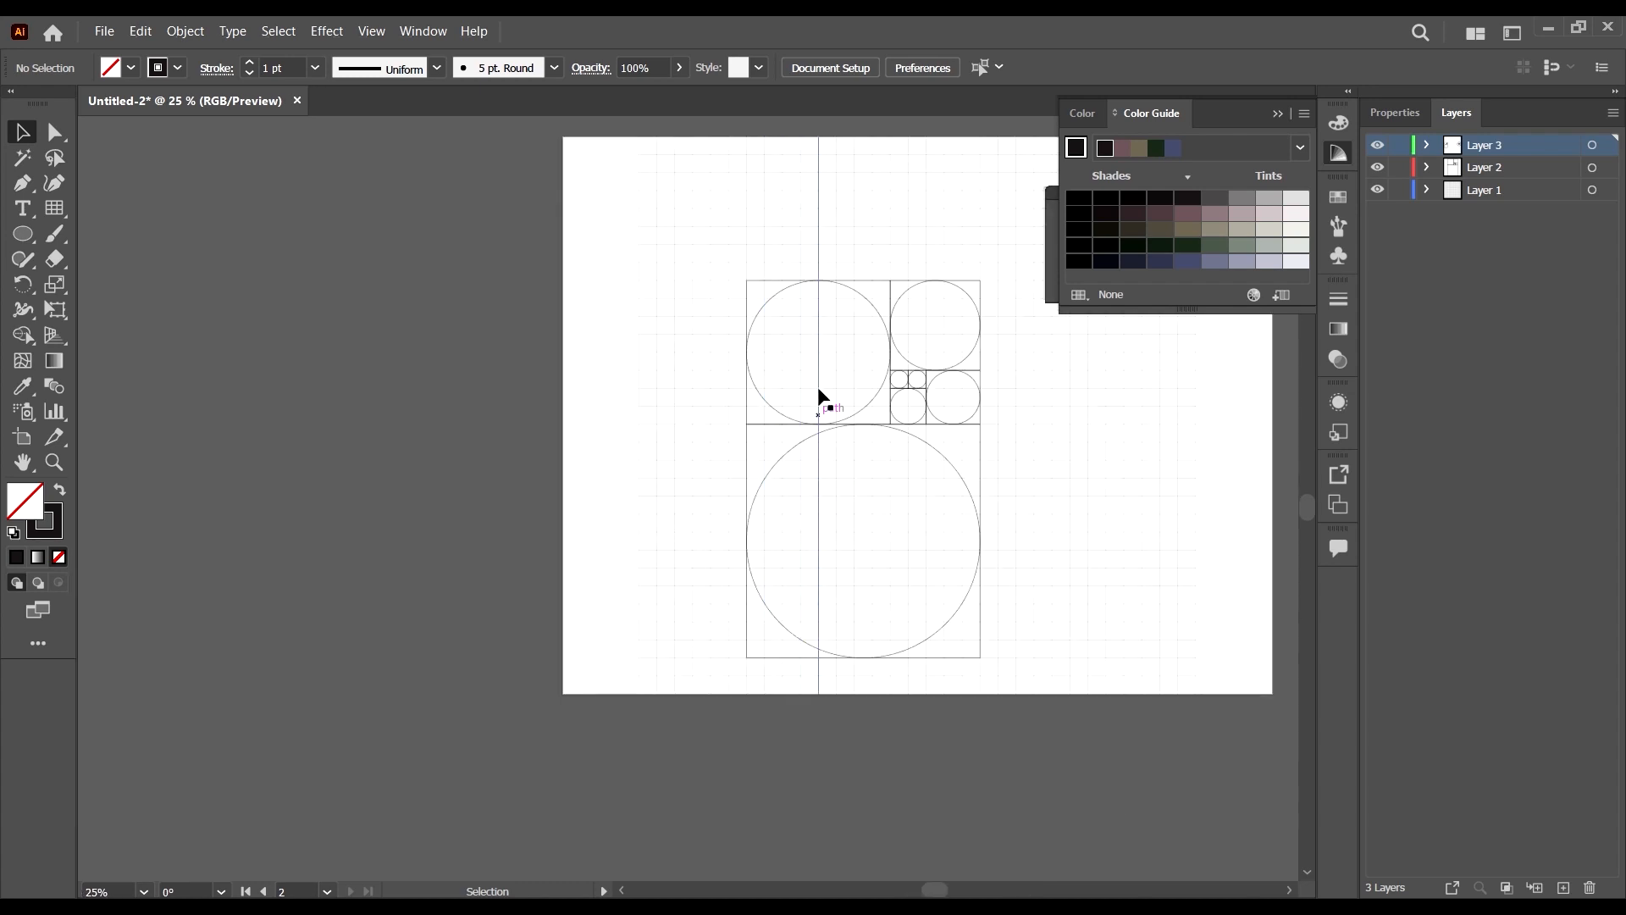
scroll(932, 471, down, 3)
scroll(1125, 388, up, 3)
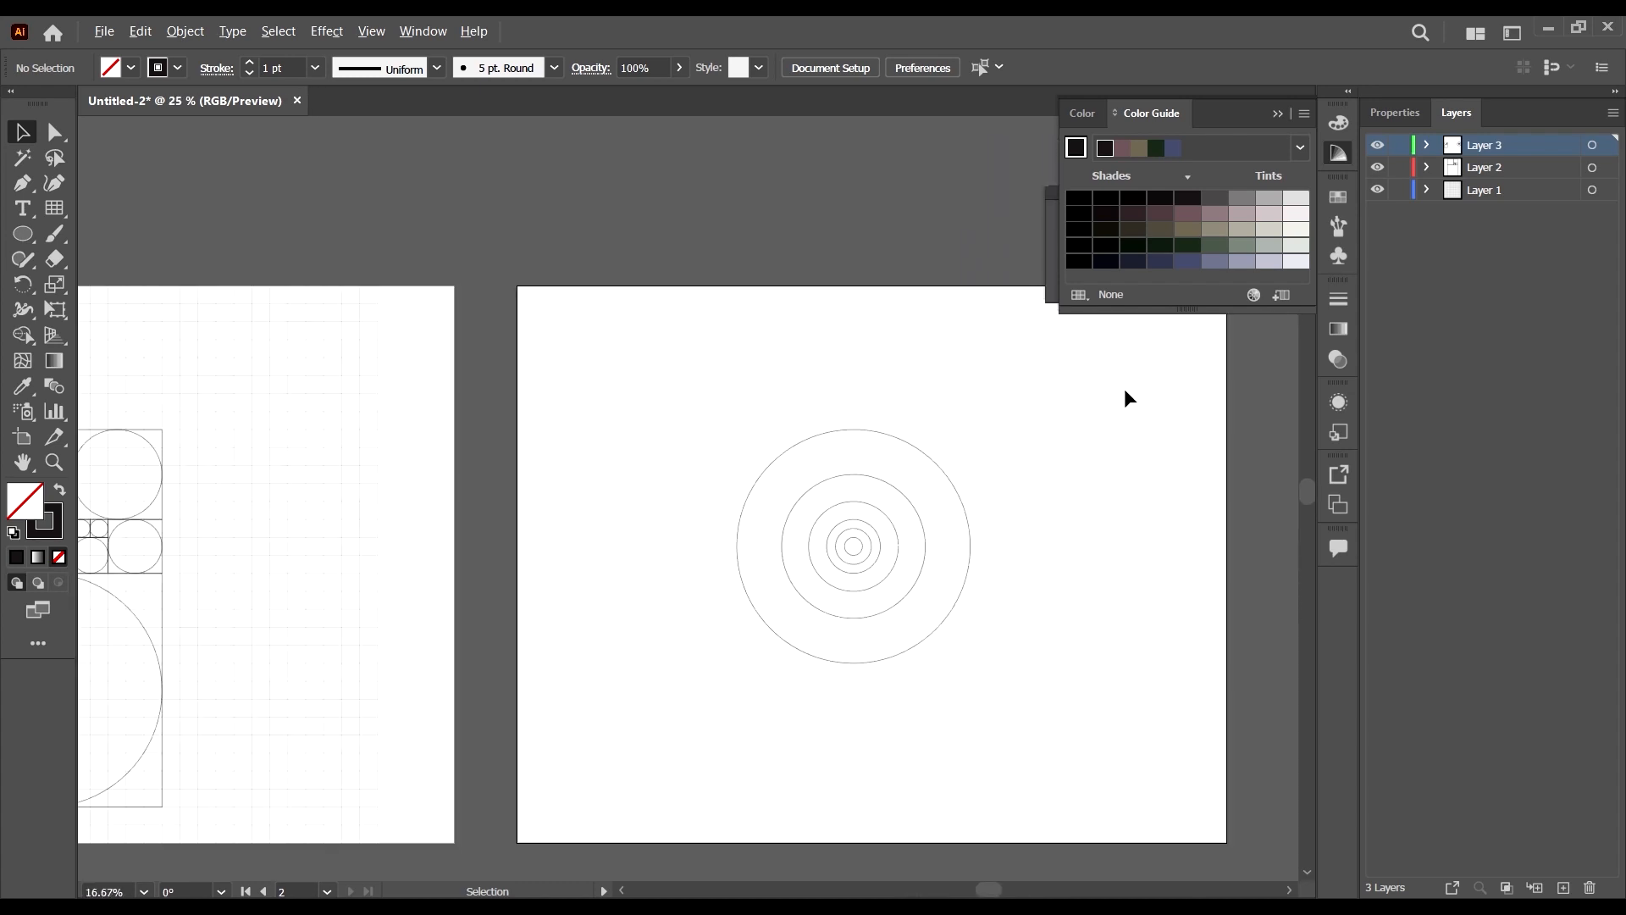
scroll(800, 436, down, 2)
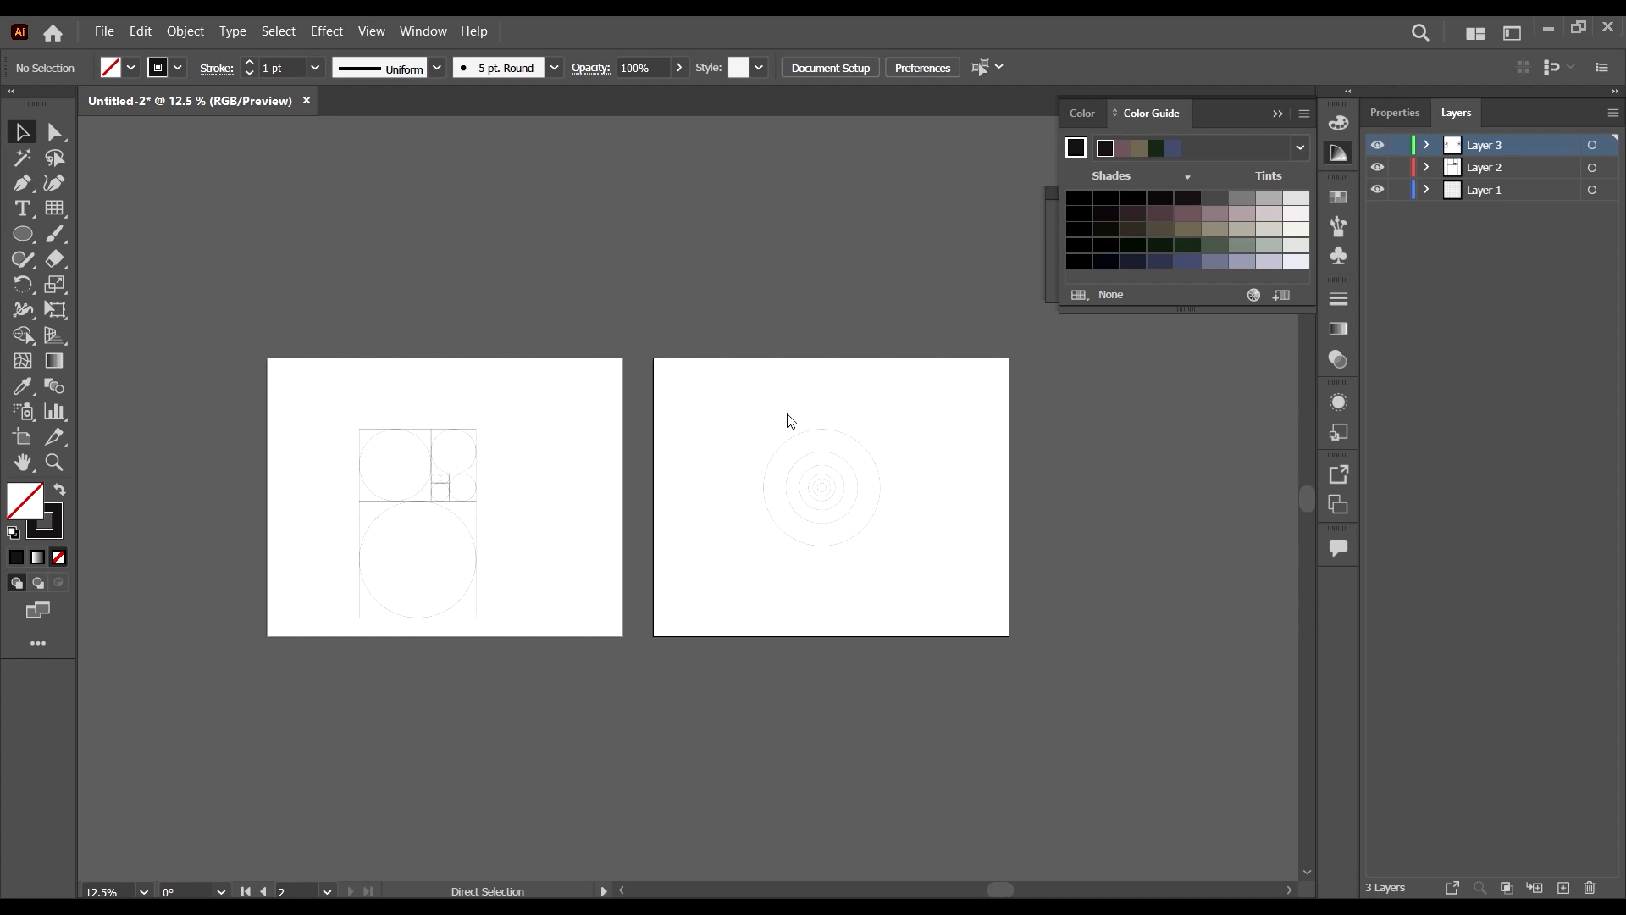
Save the document as an Adobe Illustrator file named "Fibonacci Circles Creation" in the "04 Fibonacci Golden Ratios and Grids Use in Logo Design" folder.
key(ctrl+s)
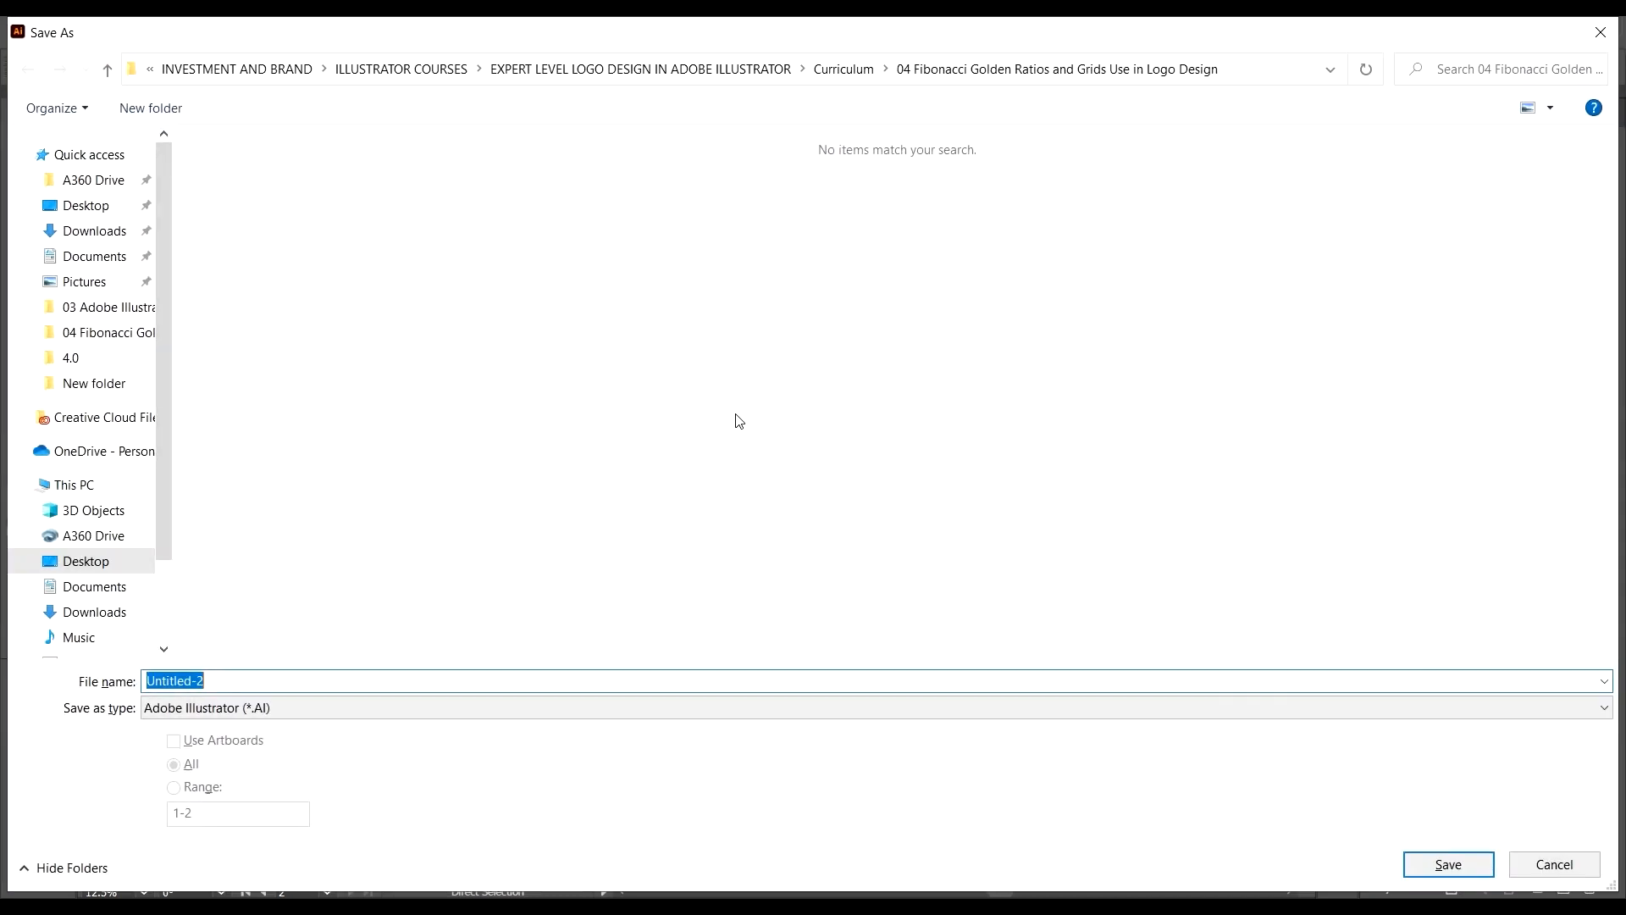
click(843, 68)
double_click(734, 193)
double_click(716, 681)
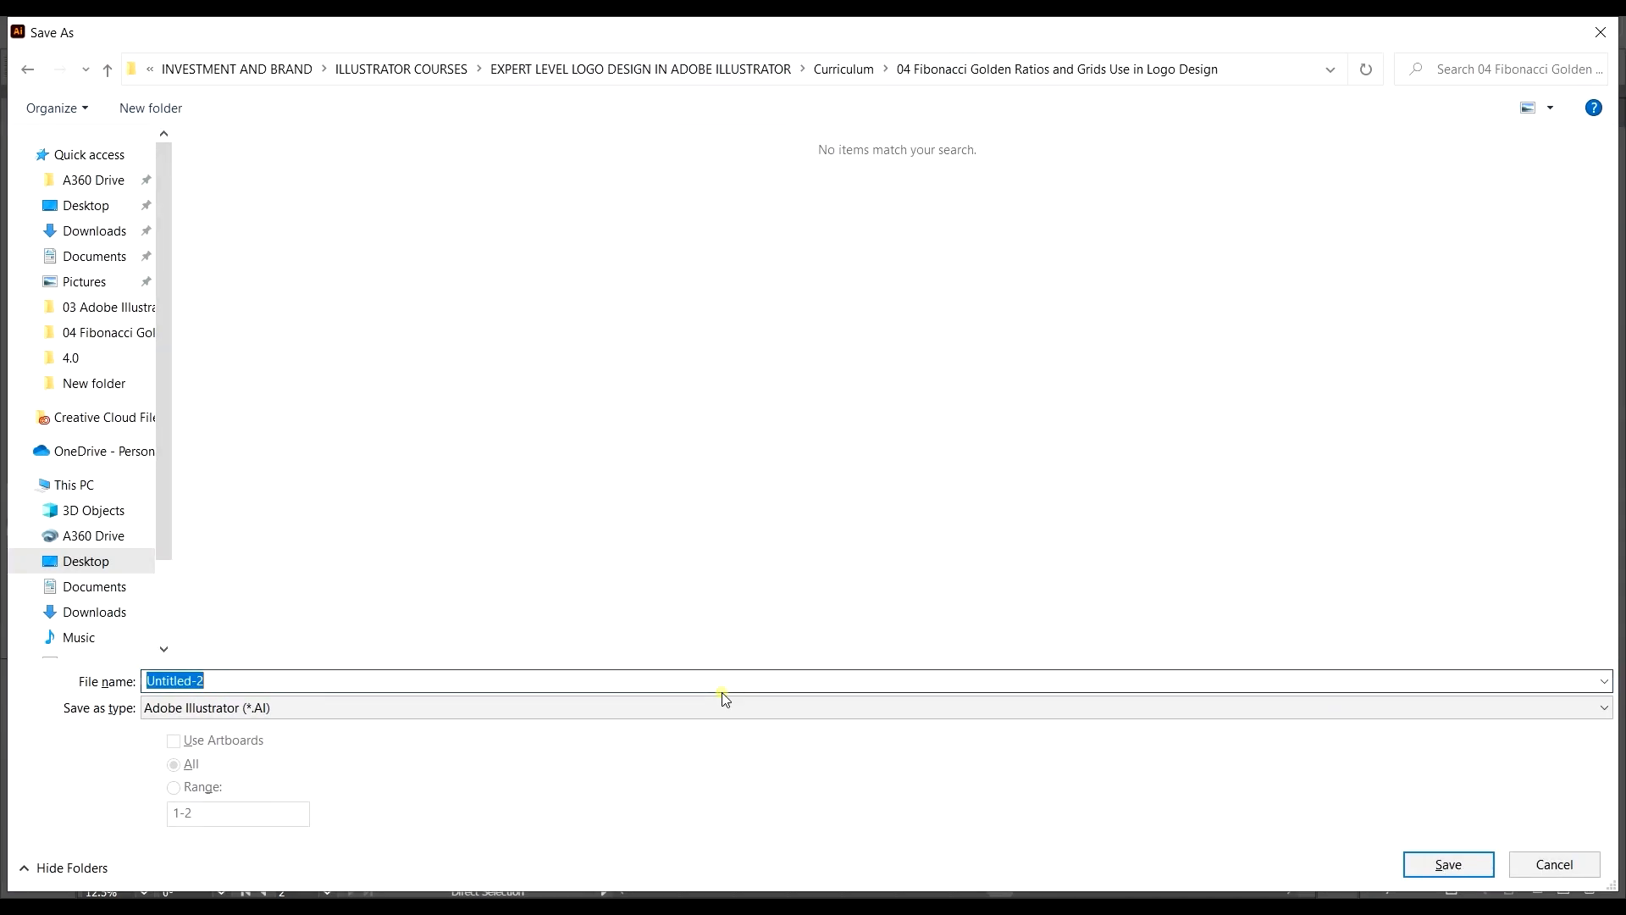
text(Fibonacci)
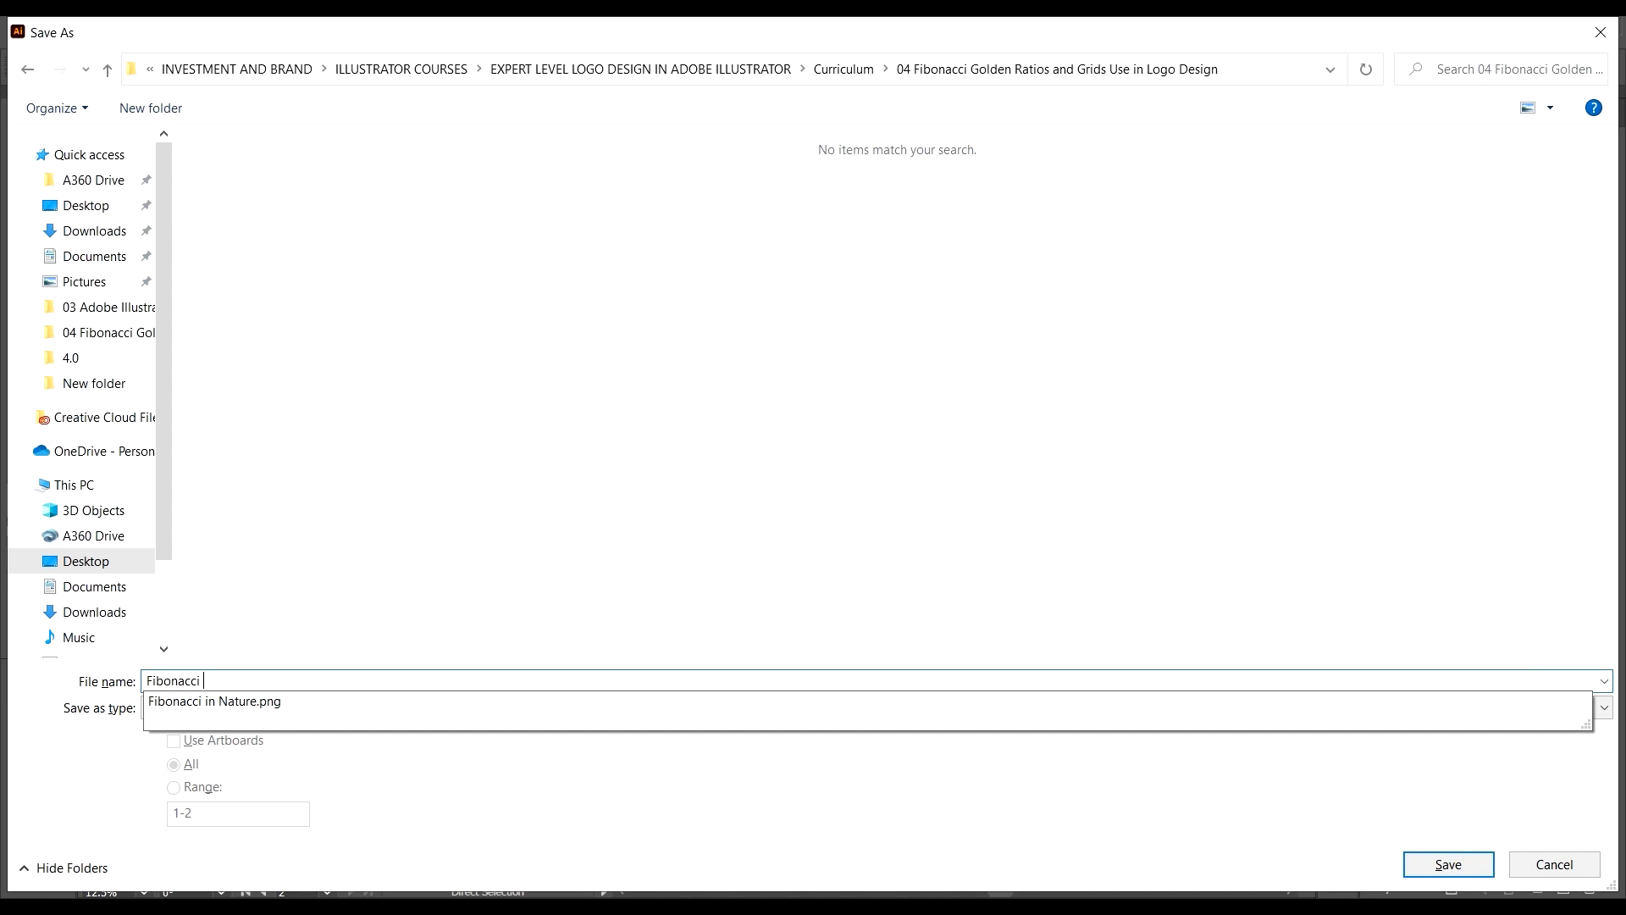
text( C)
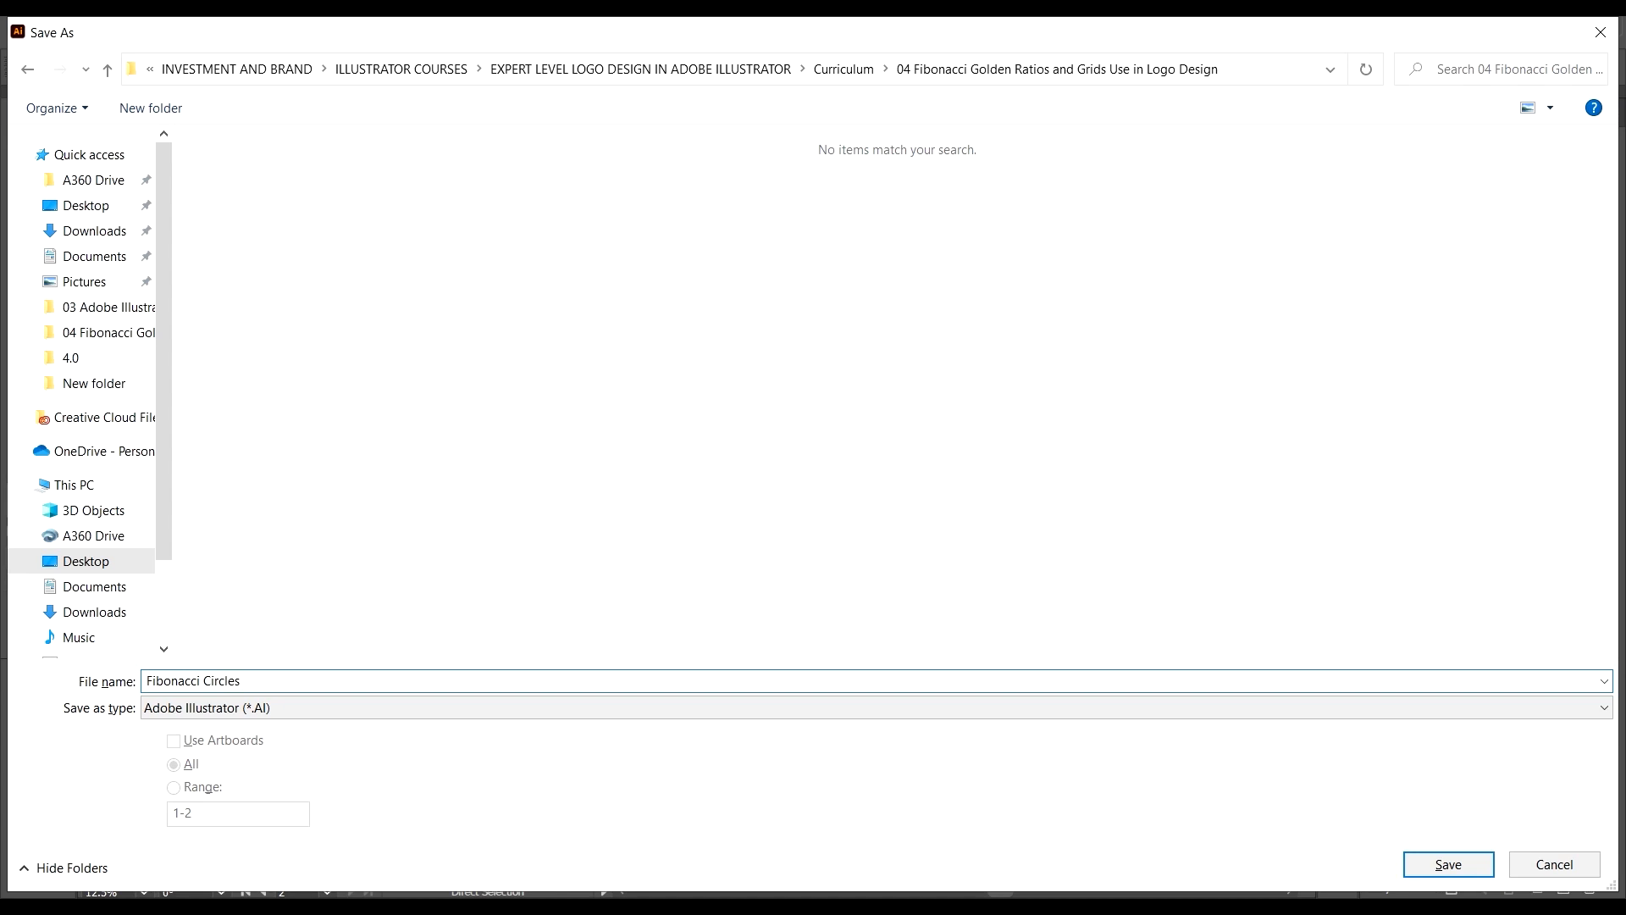
text(ircles Cr)
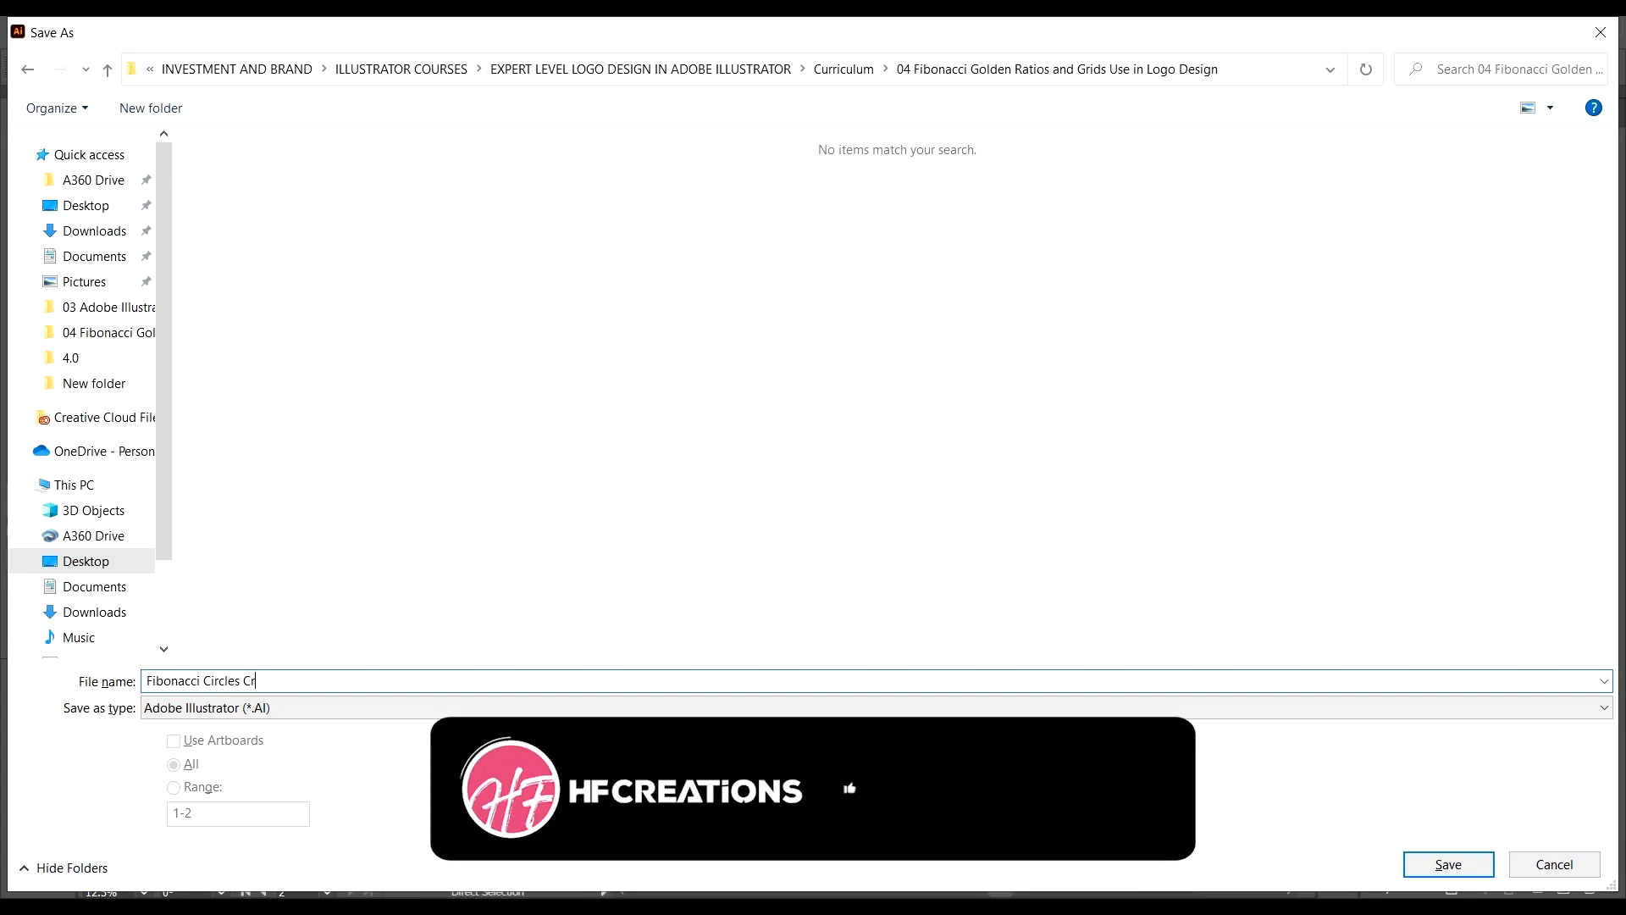
text(eation)
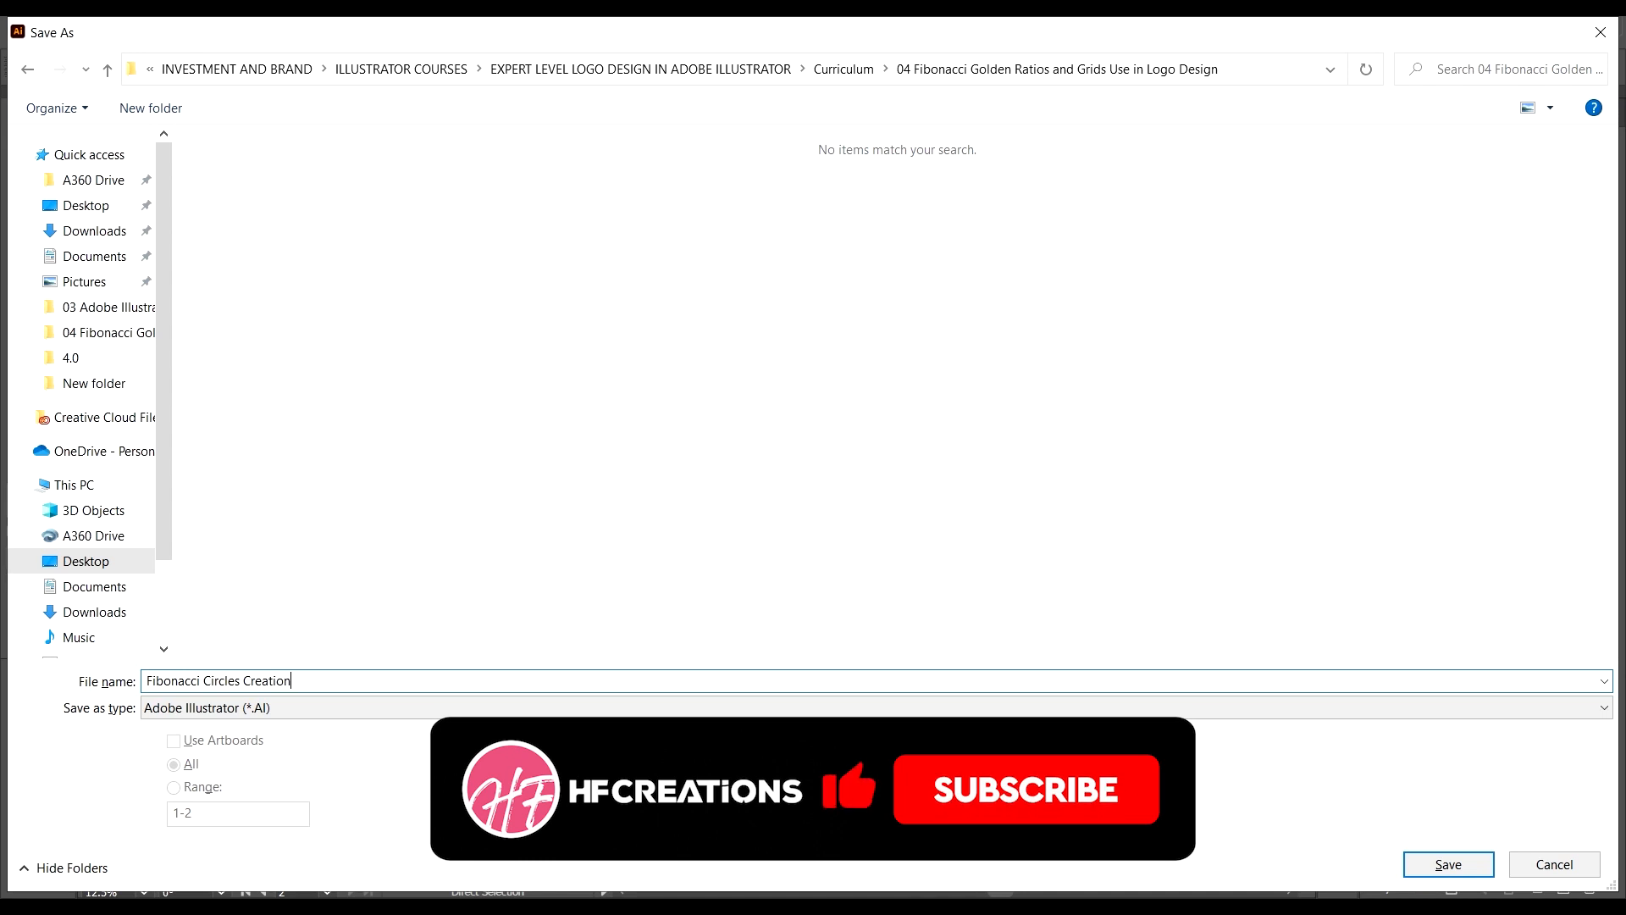
key(Return)
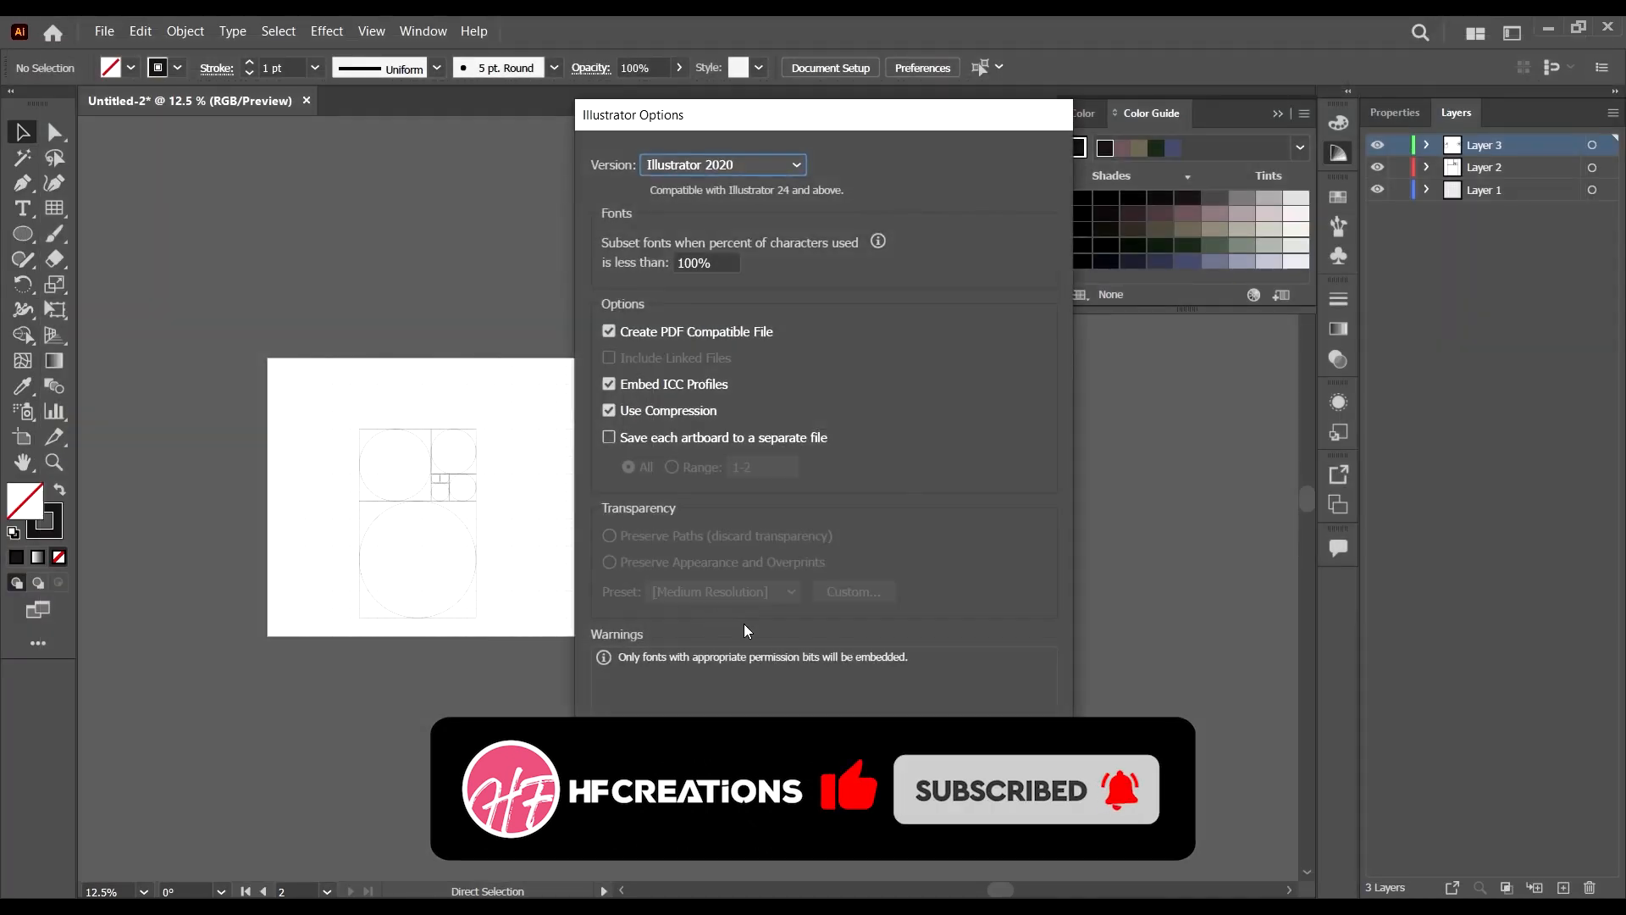